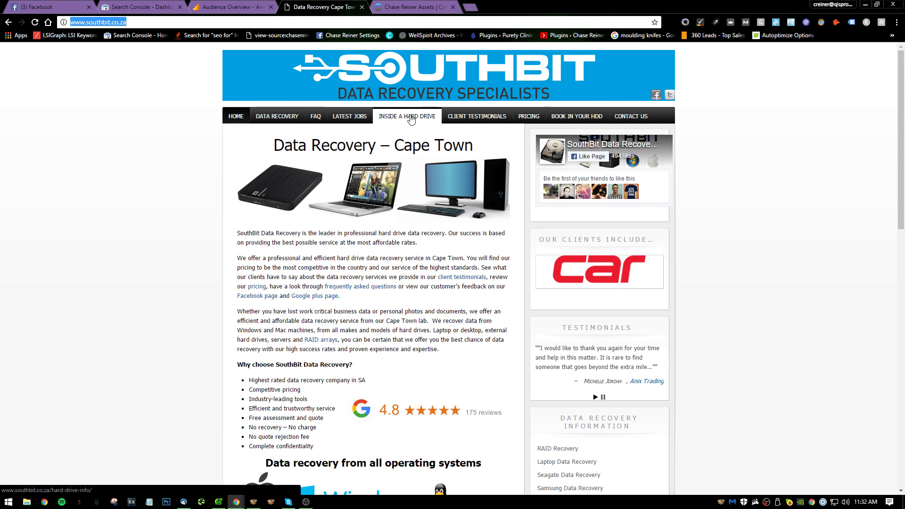
- Look through the SouthBit Data Recovery homepage from the header to the footer, including its navigation, services and client logos
{"action": "scroll", "coordinate": [494, 155], "scroll_direction": "down", "scroll_amount": 5}
{"action": "scroll", "coordinate": [494, 154], "scroll_direction": "down", "scroll_amount": 8}
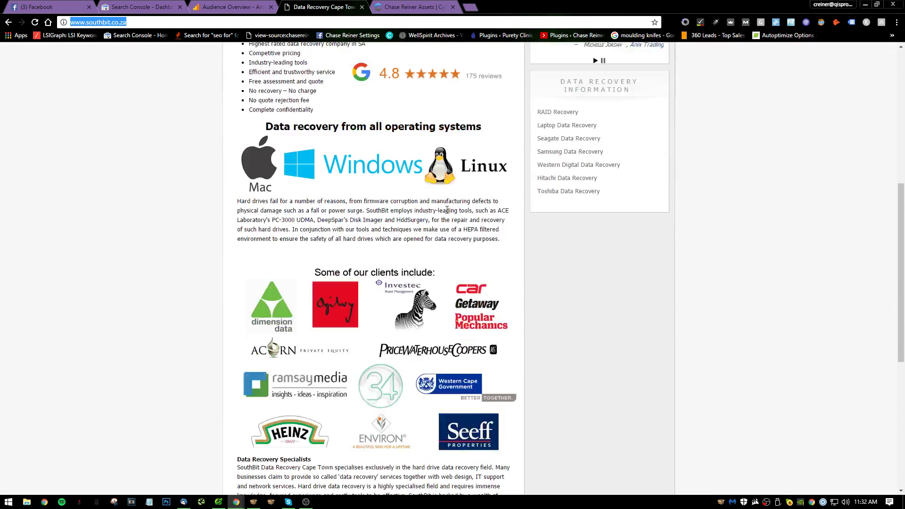
{"action": "scroll", "coordinate": [440, 222], "scroll_direction": "up", "scroll_amount": 5}
{"action": "scroll", "coordinate": [440, 222], "scroll_direction": "up", "scroll_amount": 2}
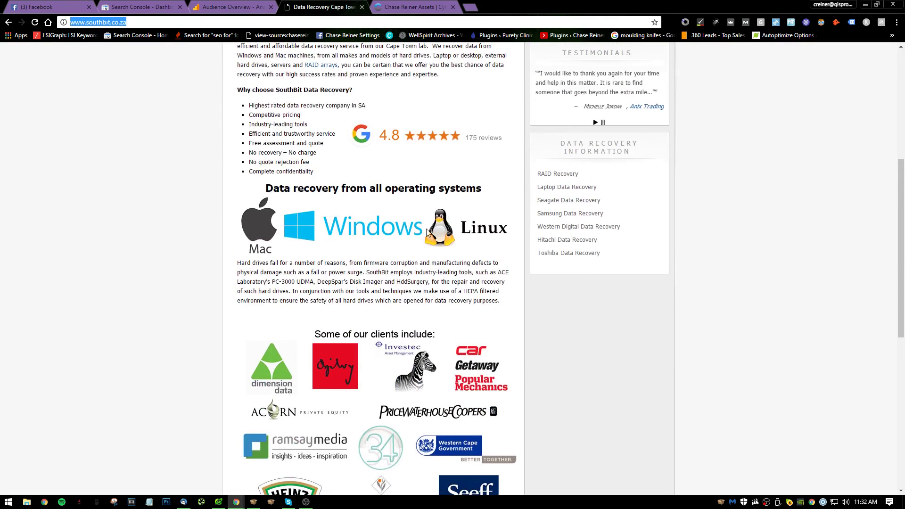
{"action": "scroll", "coordinate": [409, 184], "scroll_direction": "up", "scroll_amount": 6}
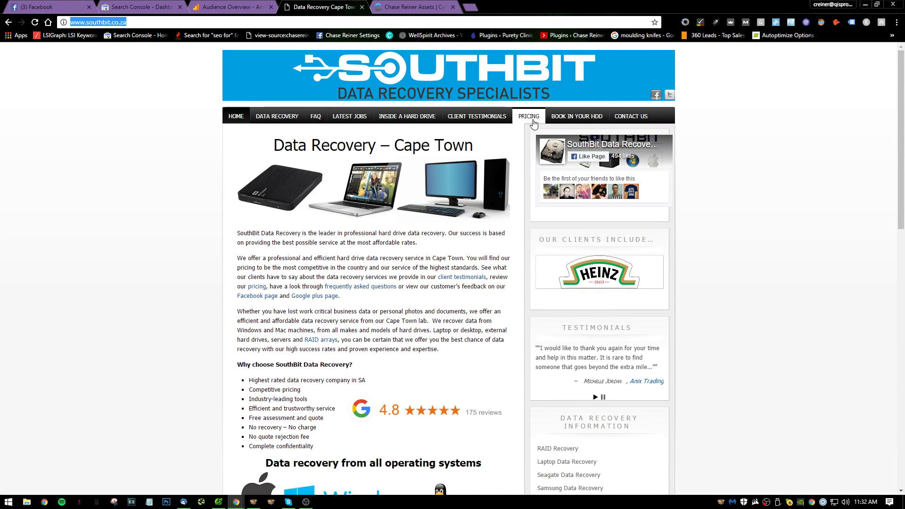
{"action": "scroll", "coordinate": [440, 221], "scroll_direction": "down", "scroll_amount": 3}
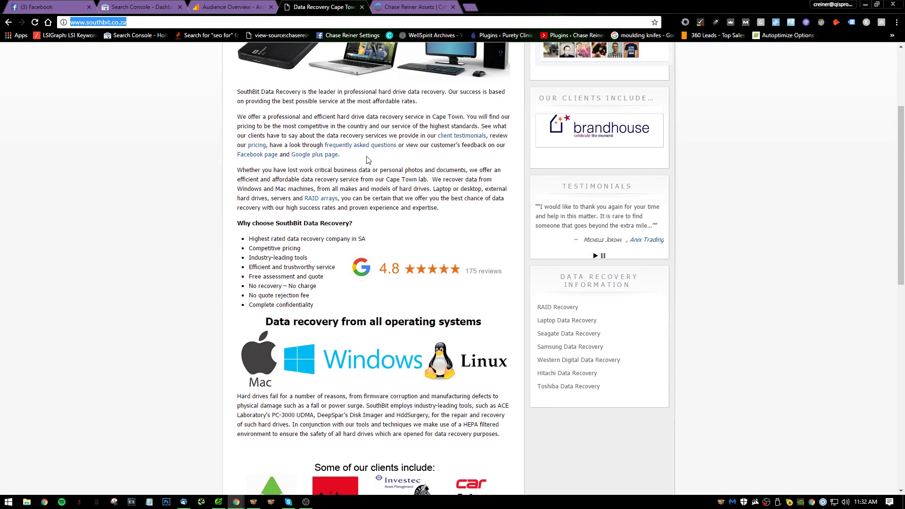
{"action": "scroll", "coordinate": [337, 173], "scroll_direction": "down", "scroll_amount": 7}
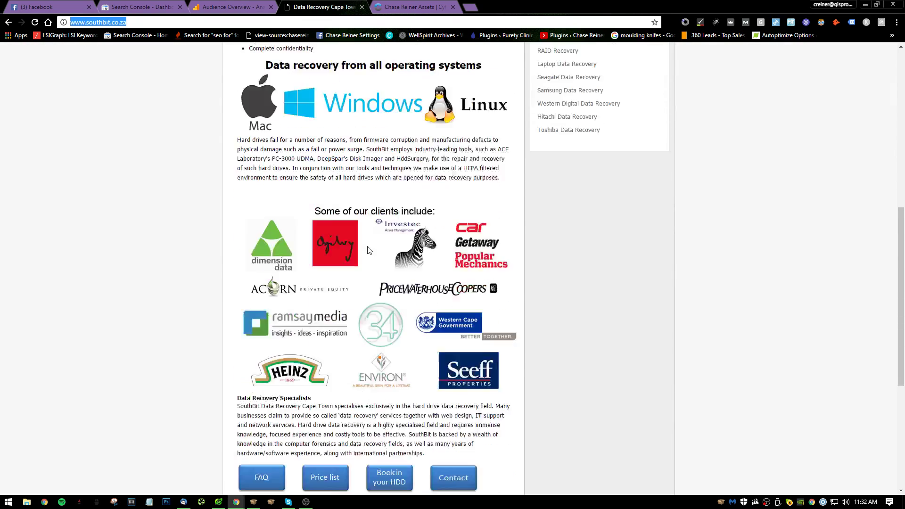
{"action": "scroll", "coordinate": [338, 174], "scroll_direction": "down", "scroll_amount": 2}
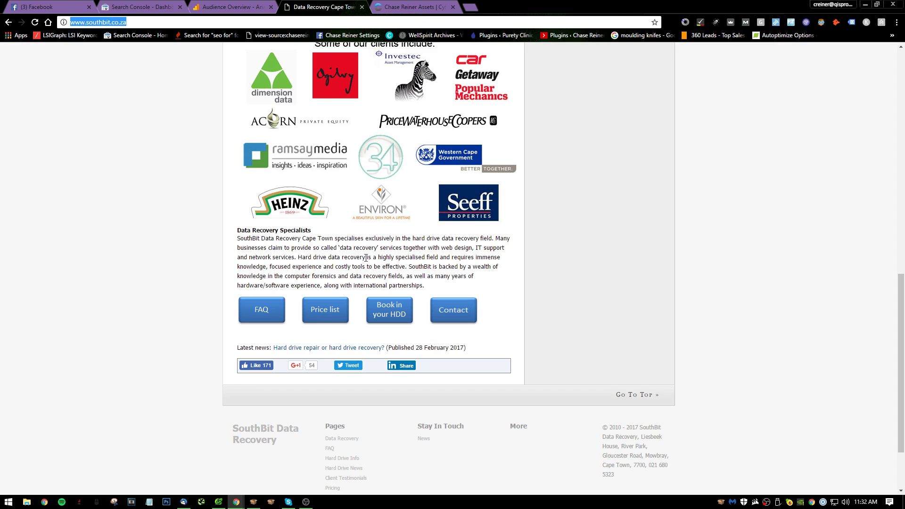
{"action": "scroll", "coordinate": [367, 258], "scroll_direction": "up", "scroll_amount": 7}
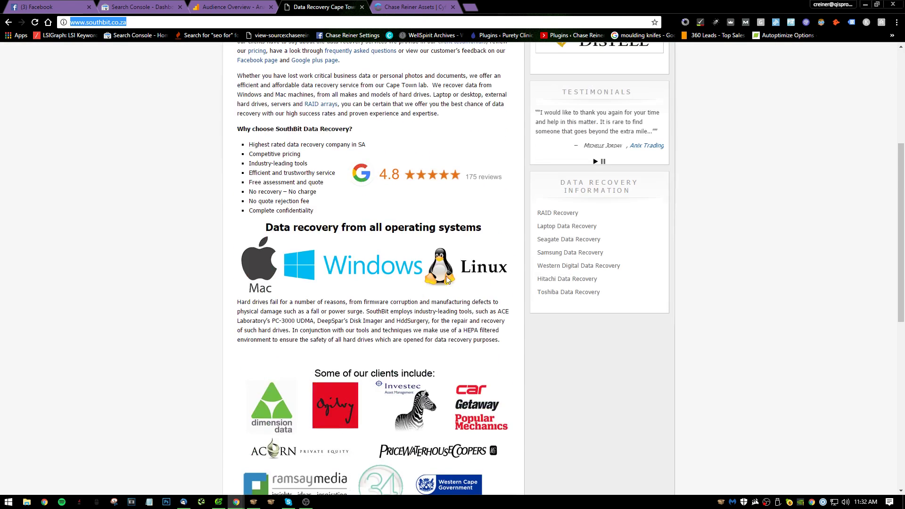
{"action": "scroll", "coordinate": [535, 245], "scroll_direction": "up", "scroll_amount": 6}
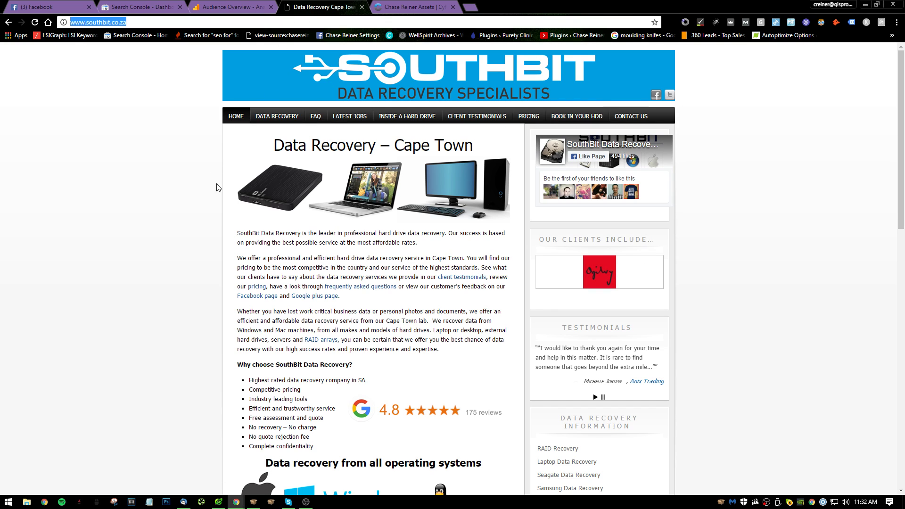
{"action": "key", "text": "Down"}
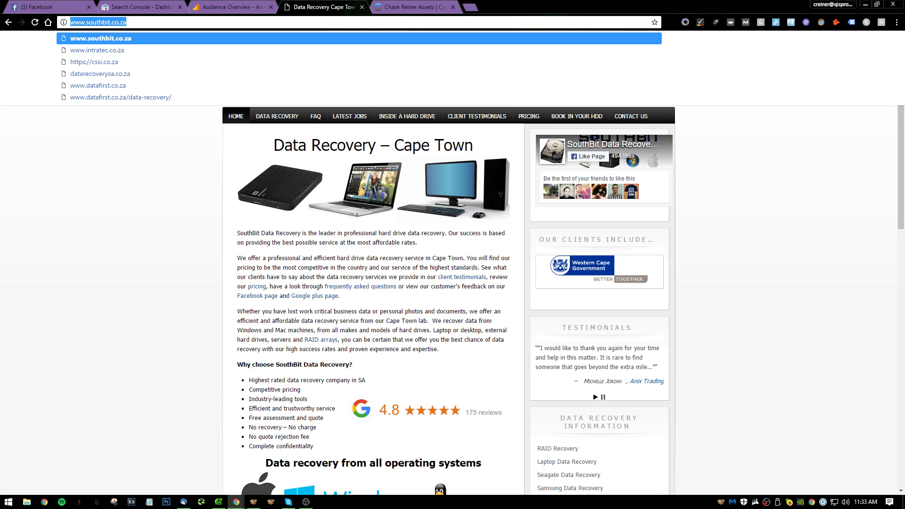
{"action": "key", "text": "Home"}
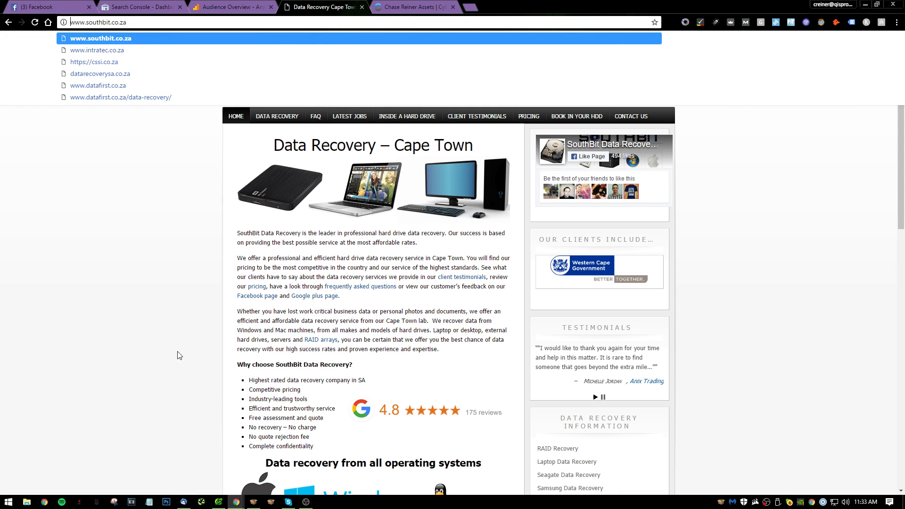
{"action": "mouse_move", "coordinate": [254, 503]}
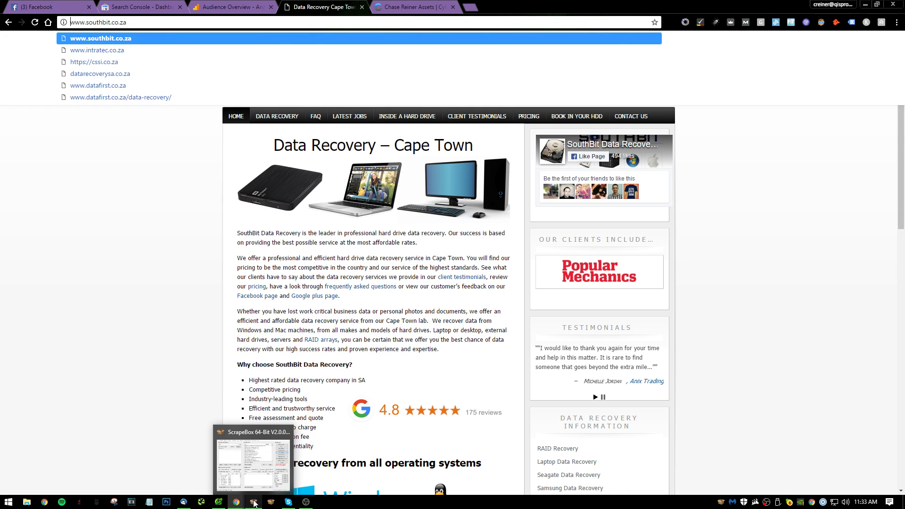
{"action": "mouse_move", "coordinate": [222, 507]}
{"action": "left_click", "coordinate": [162, 329]}
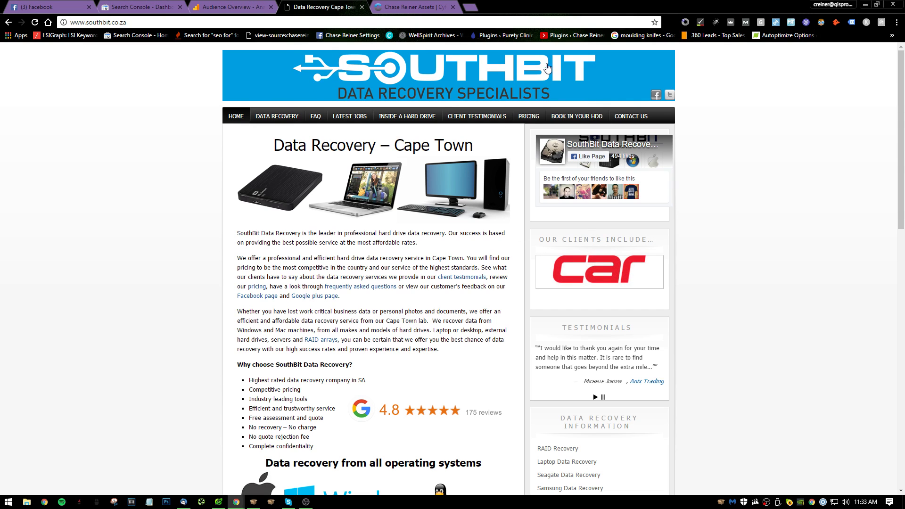
{"action": "key", "text": "ctrl+l"}
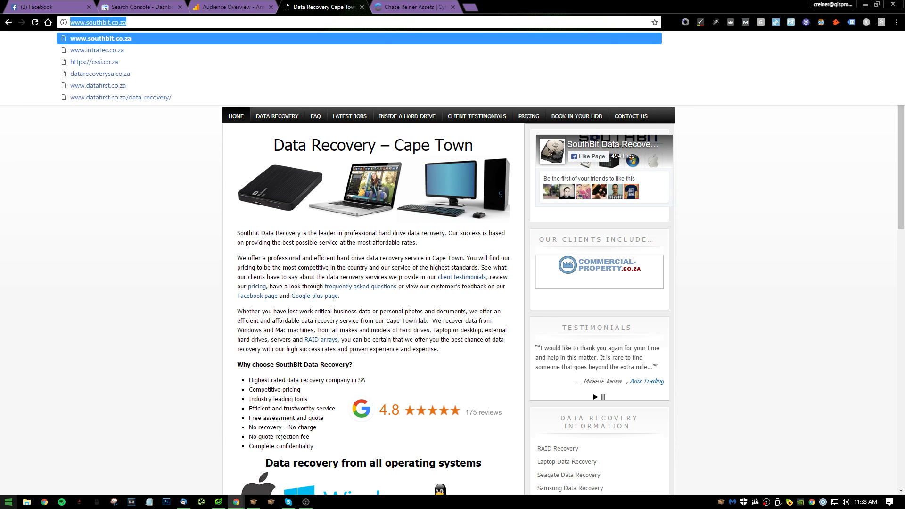
{"action": "key", "text": "super"}
{"action": "type", "text": "scre"}
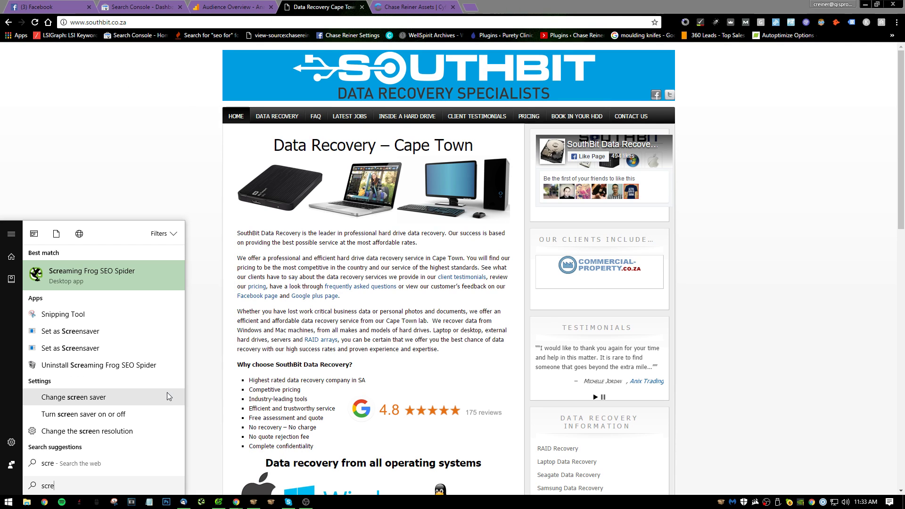
{"action": "key", "text": "Escape"}
- Find Xenu among the installed programs and launch it
{"action": "left_click", "coordinate": [9, 502]}
{"action": "type", "text": "xen"}
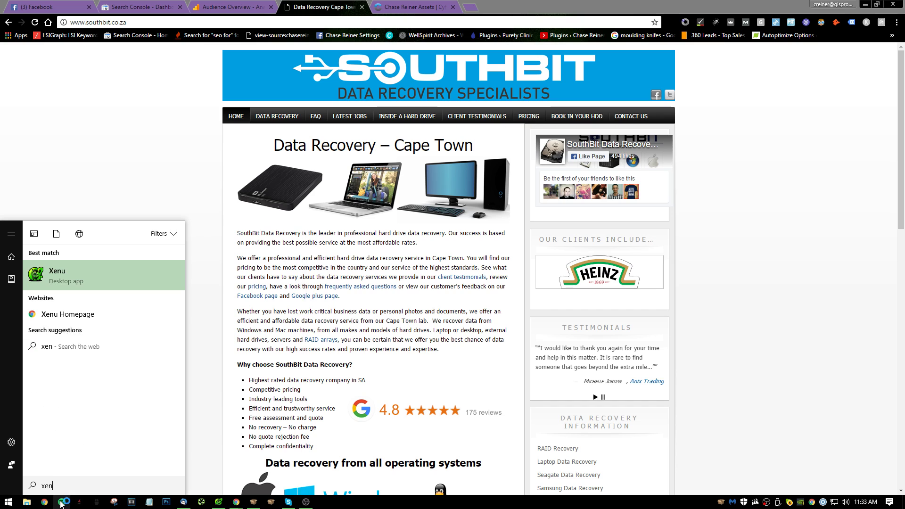
{"action": "type", "text": "u"}
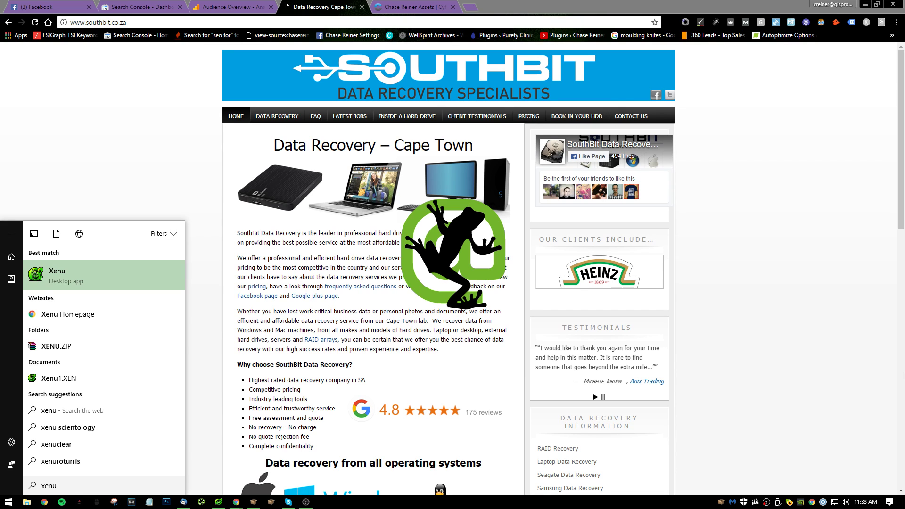
{"action": "key", "text": "Return"}
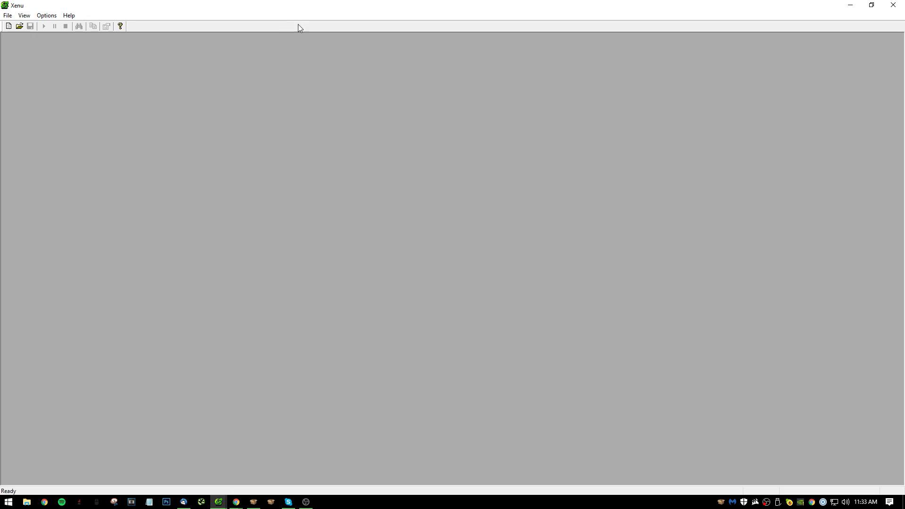
{"action": "left_click", "coordinate": [15, 17]}
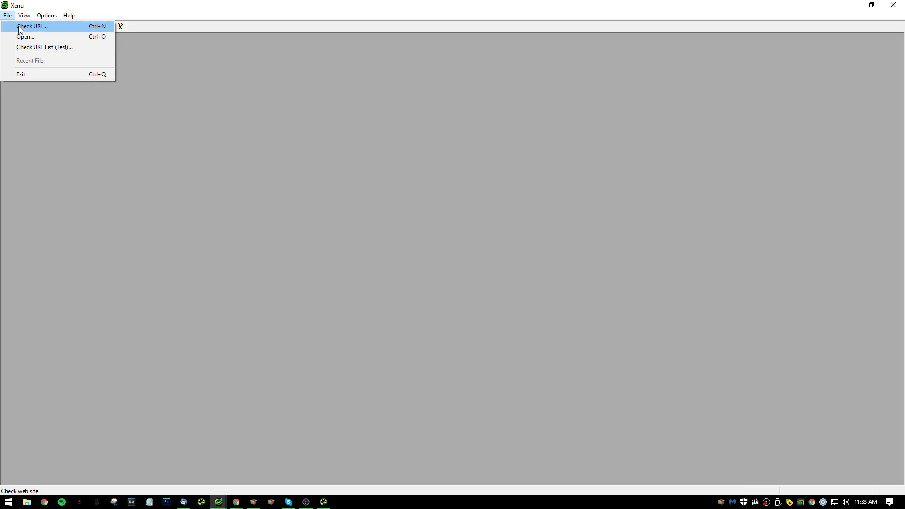
{"action": "left_click", "coordinate": [24, 46]}
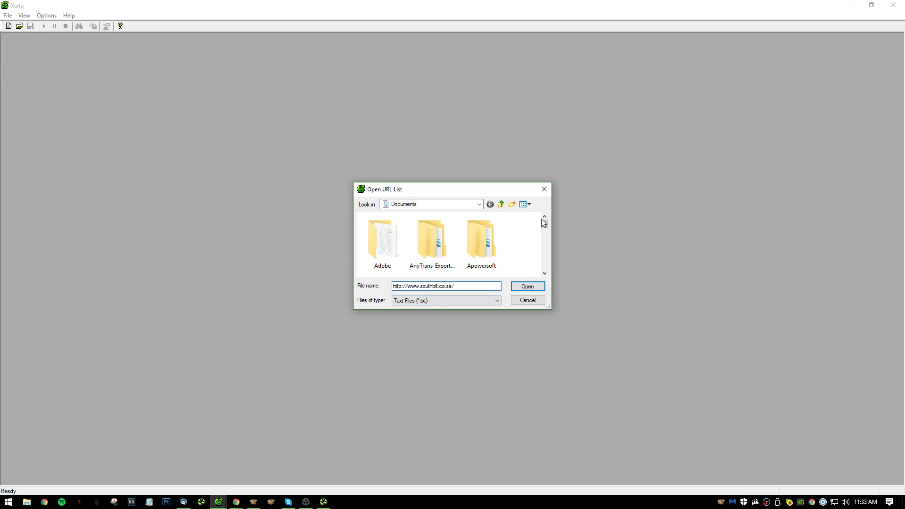
{"action": "left_click", "coordinate": [544, 189]}
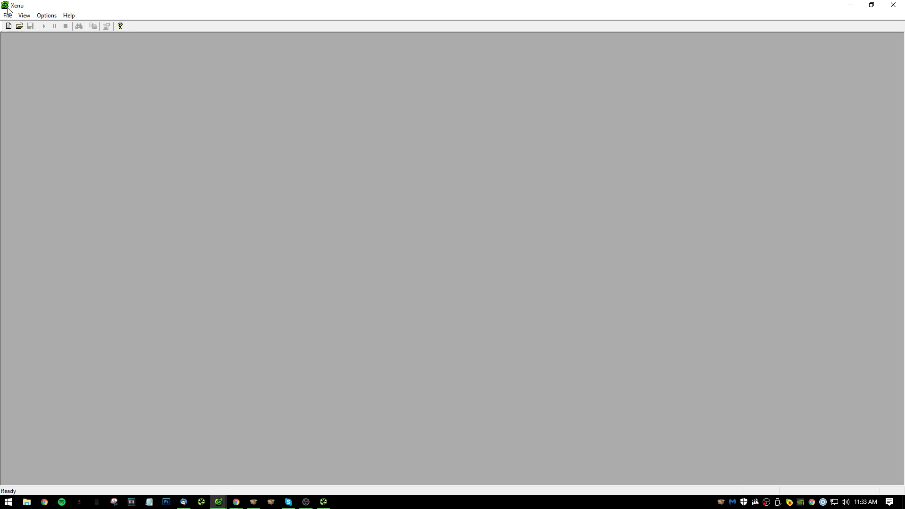
{"action": "left_click", "coordinate": [8, 14]}
{"action": "left_click", "coordinate": [20, 26]}
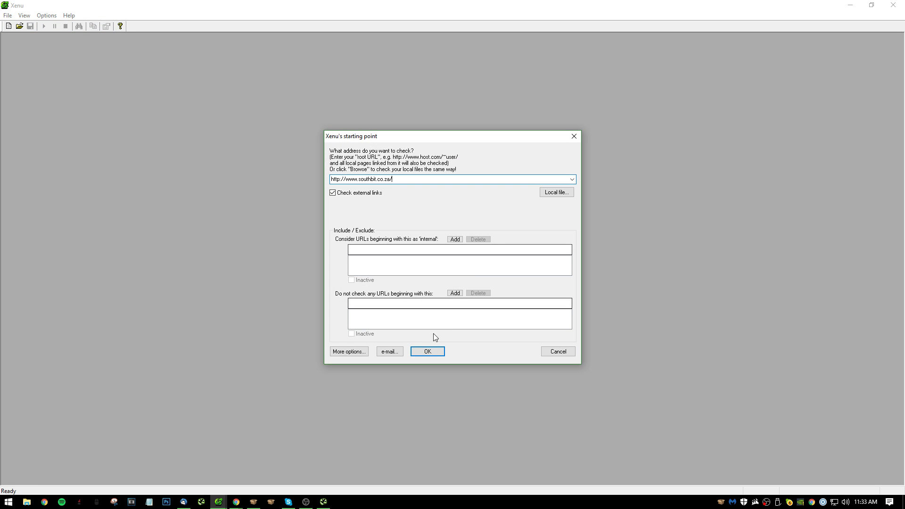
{"action": "left_click", "coordinate": [427, 351]}
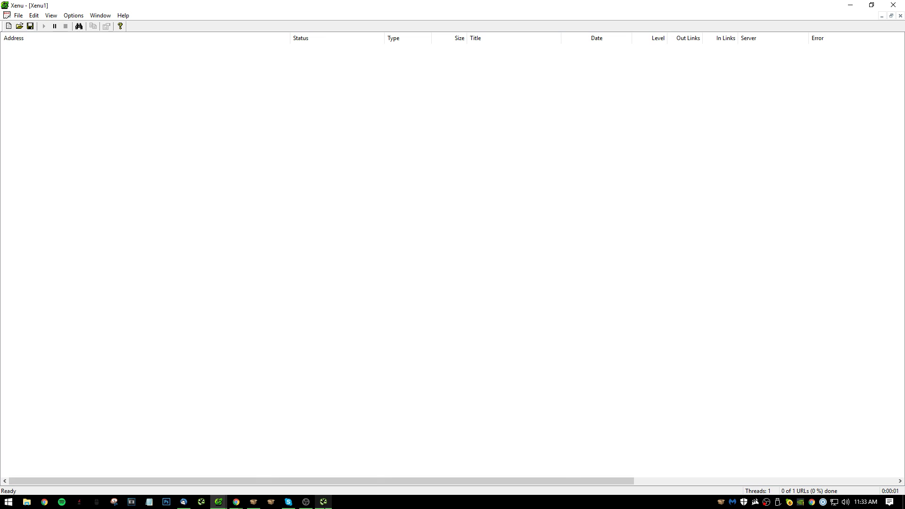
- Switch to Screaming Frog SEO Spider and connect its Google Analytics access using the existing Gmail account
{"action": "left_click", "coordinate": [324, 502]}
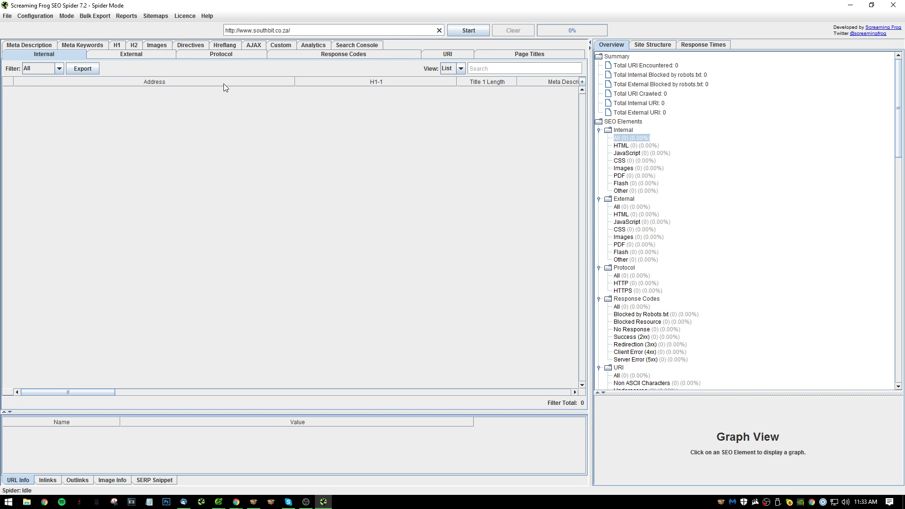
{"action": "left_click", "coordinate": [36, 16]}
{"action": "mouse_move", "coordinate": [44, 126]}
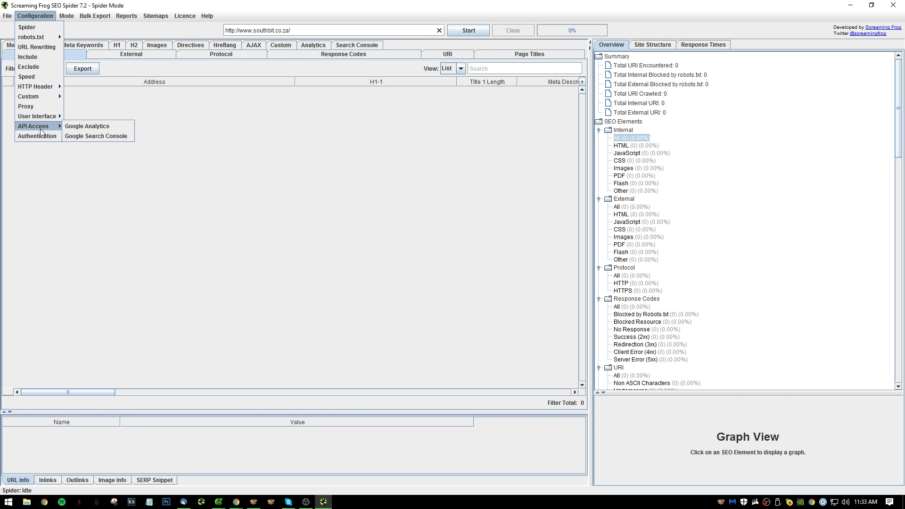
{"action": "left_click", "coordinate": [87, 127]}
{"action": "left_click", "coordinate": [376, 222]}
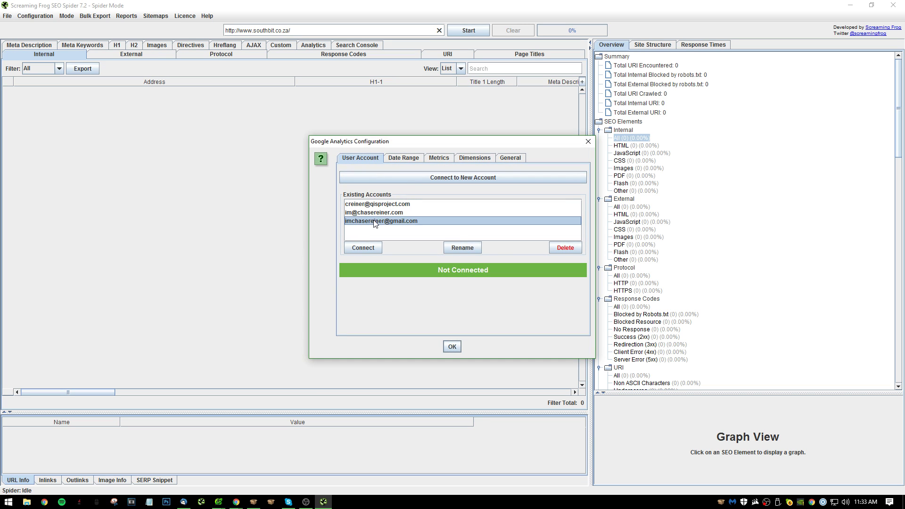
{"action": "left_click", "coordinate": [365, 249]}
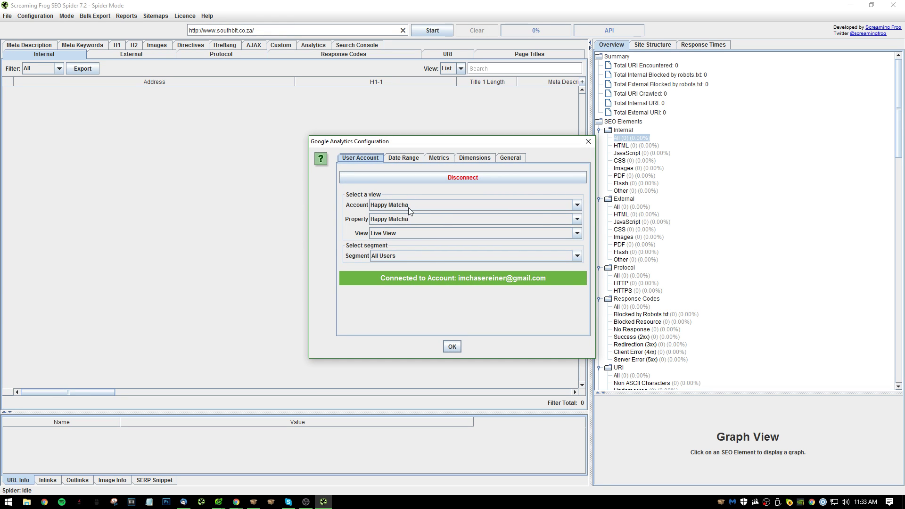
{"action": "left_click", "coordinate": [408, 208]}
{"action": "left_click", "coordinate": [410, 236]}
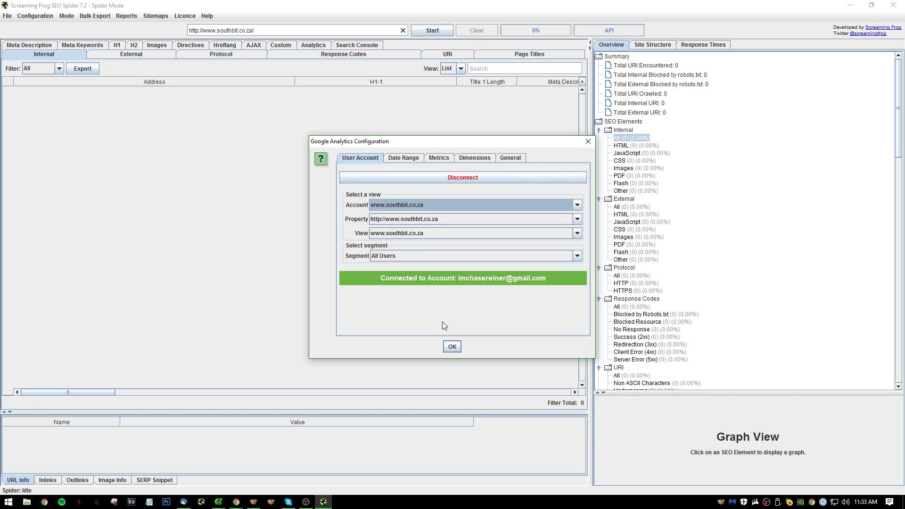
{"action": "left_click", "coordinate": [452, 349]}
{"action": "left_click", "coordinate": [19, 18]}
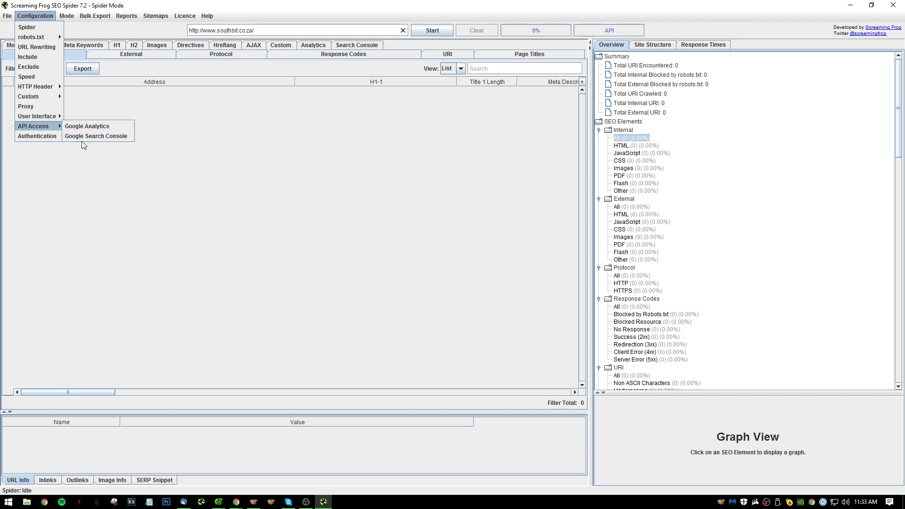
{"action": "left_click", "coordinate": [84, 137]}
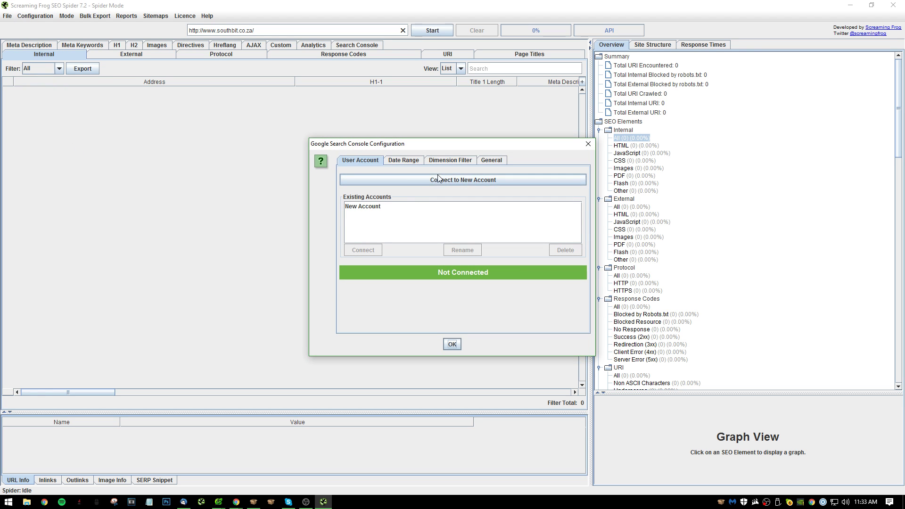
{"action": "left_click", "coordinate": [387, 208]}
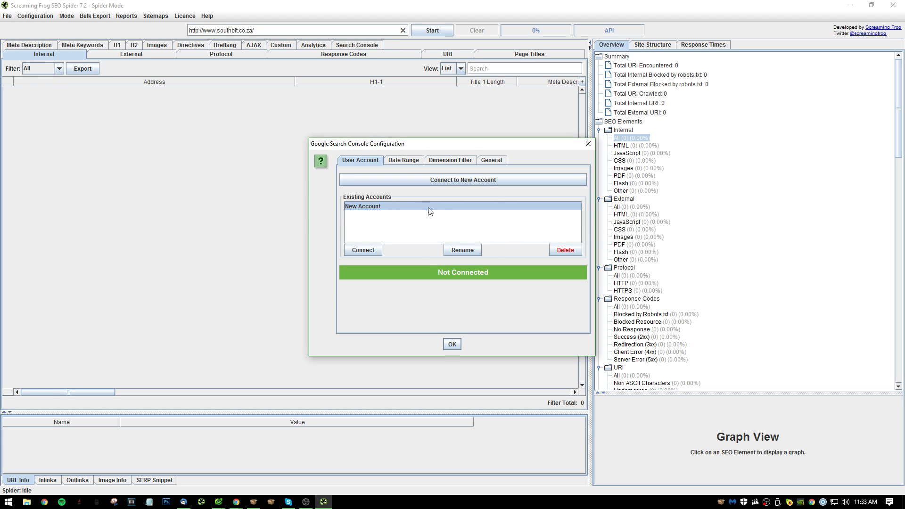
{"action": "left_click", "coordinate": [485, 178]}
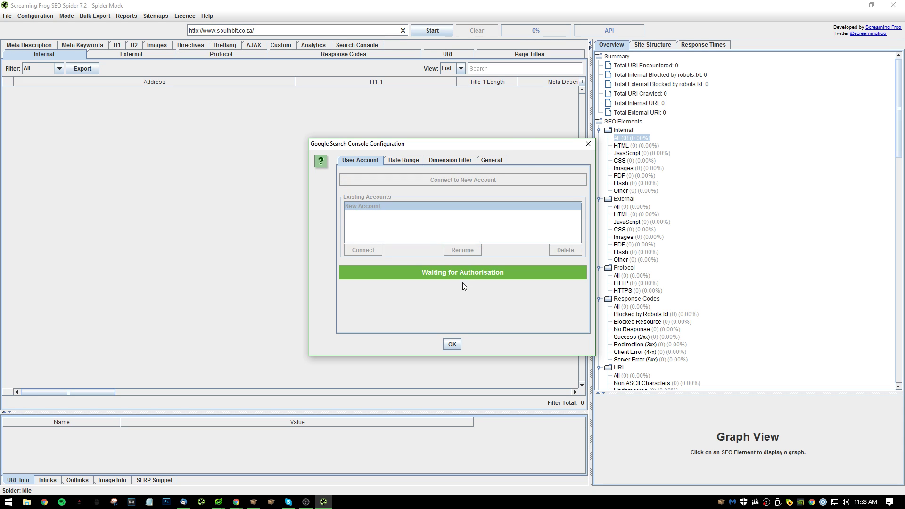
{"action": "left_click", "coordinate": [406, 206]}
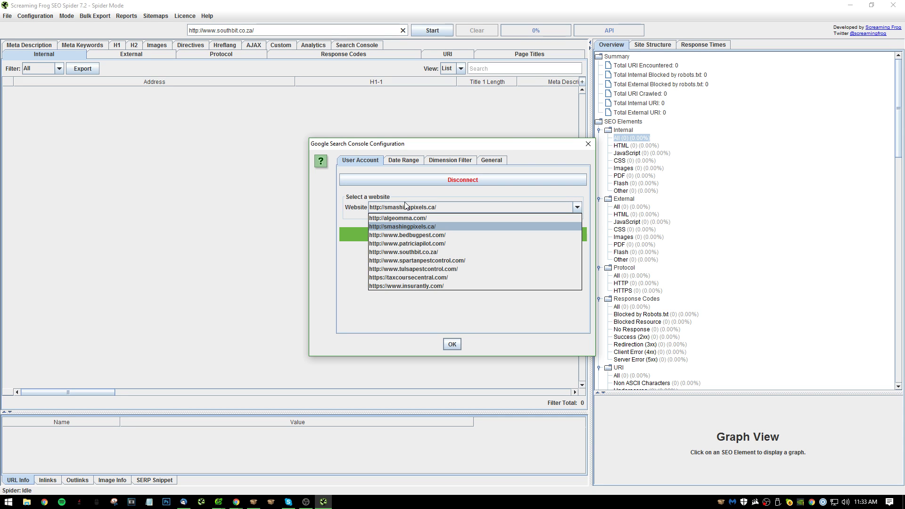
{"action": "left_click", "coordinate": [421, 251]}
{"action": "left_click", "coordinate": [453, 345]}
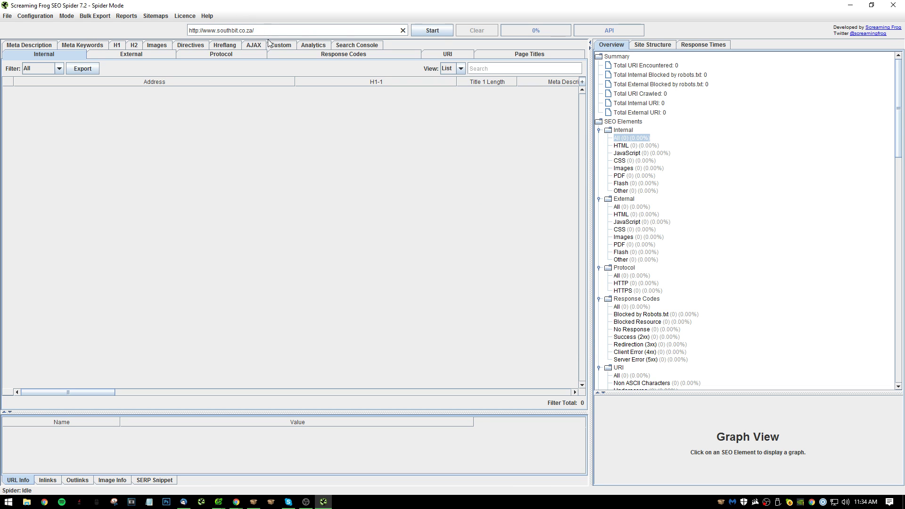
{"action": "left_click", "coordinate": [432, 30]}
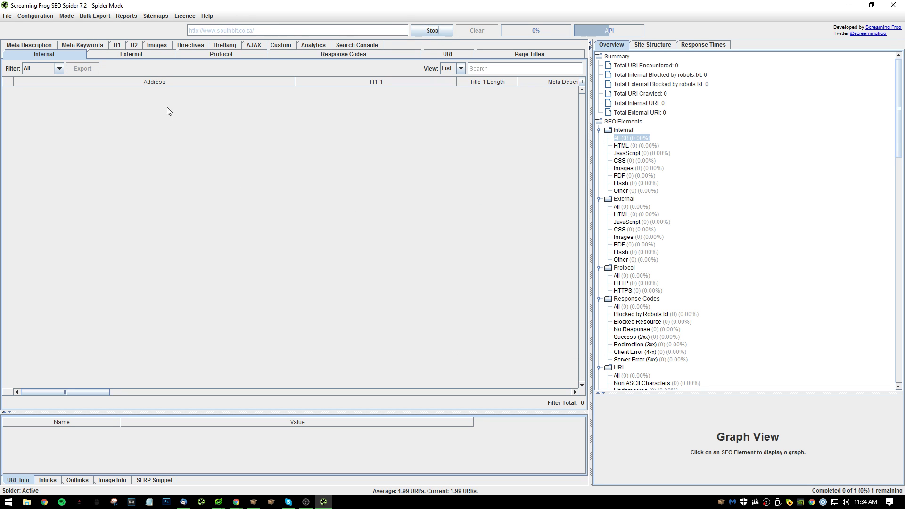
{"action": "left_click", "coordinate": [851, 4]}
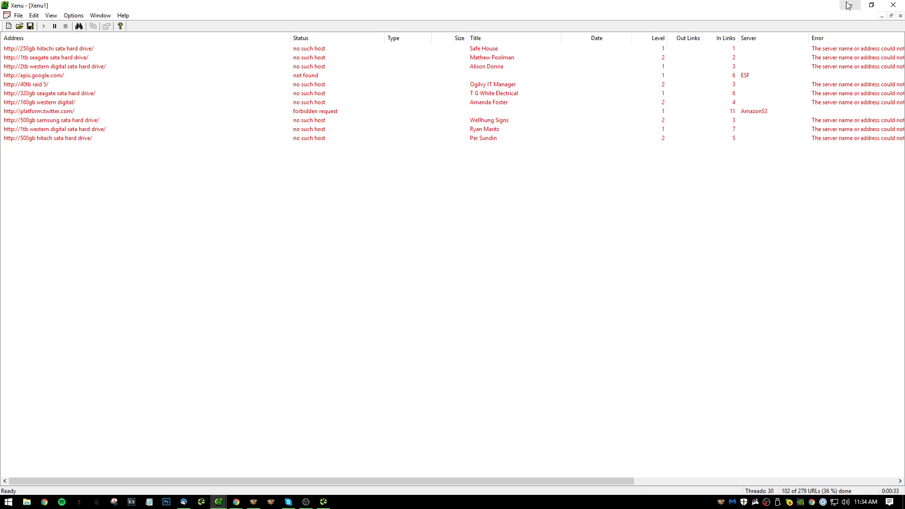
- Leave the Xenu link check and copy the southbit.co.za home page address from the browser
{"action": "left_click", "coordinate": [848, 4]}
{"action": "left_click", "coordinate": [125, 221]}
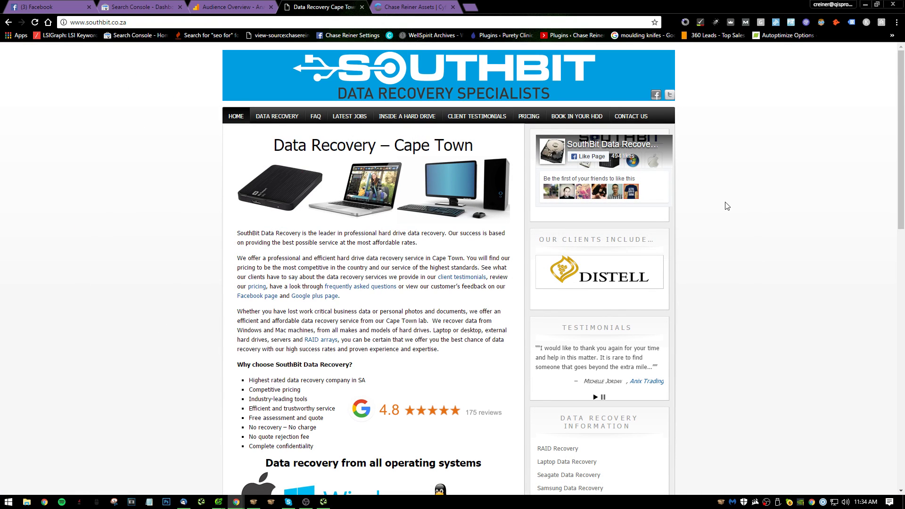
{"action": "left_click", "coordinate": [94, 22]}
{"action": "key", "text": "ctrl+c"}
{"action": "left_click", "coordinate": [204, 256]}
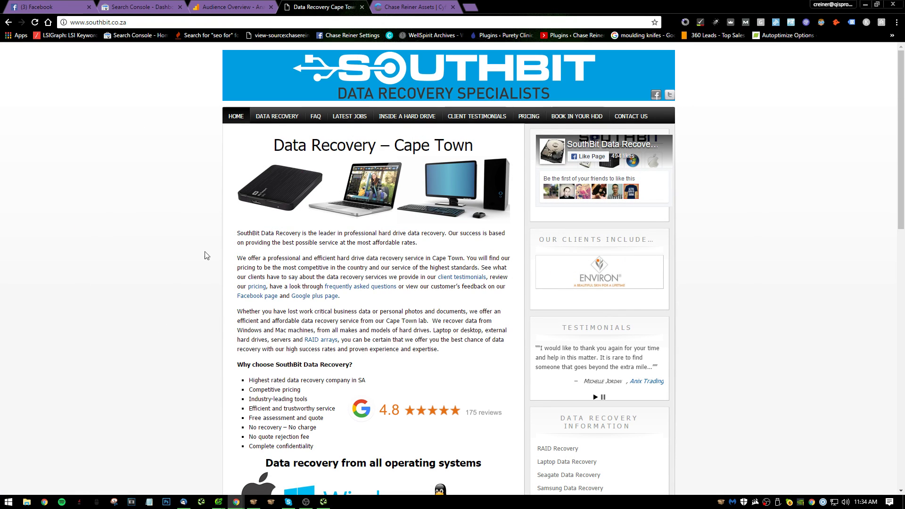
- Open seocentro.com in a new browser tab and place that tab ahead of the Cyfe dashboard tab
{"action": "left_click", "coordinate": [415, 7]}
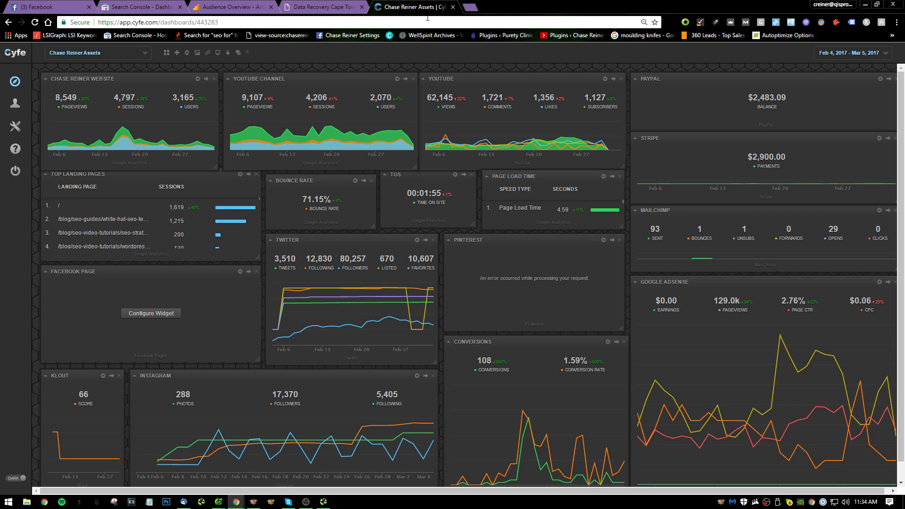
{"action": "left_click", "coordinate": [475, 9]}
{"action": "type", "text": "seocent"}
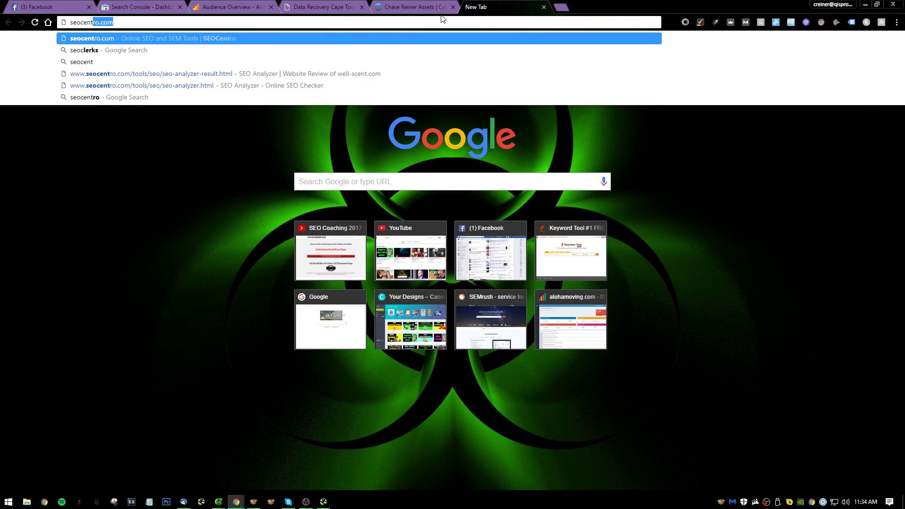
{"action": "key", "text": "Return"}
{"action": "left_click_drag", "start_coordinate": [439, 7], "coordinate": [552, 4]}
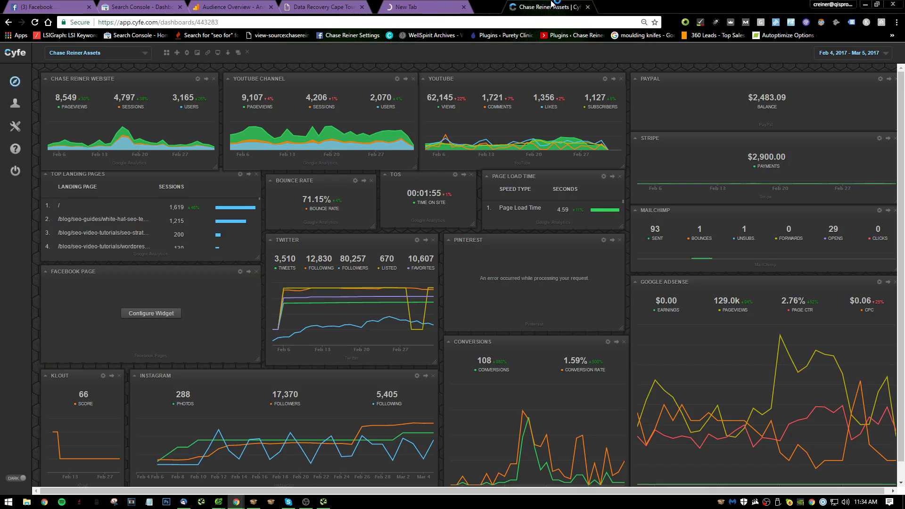
{"action": "left_click", "coordinate": [411, 7]}
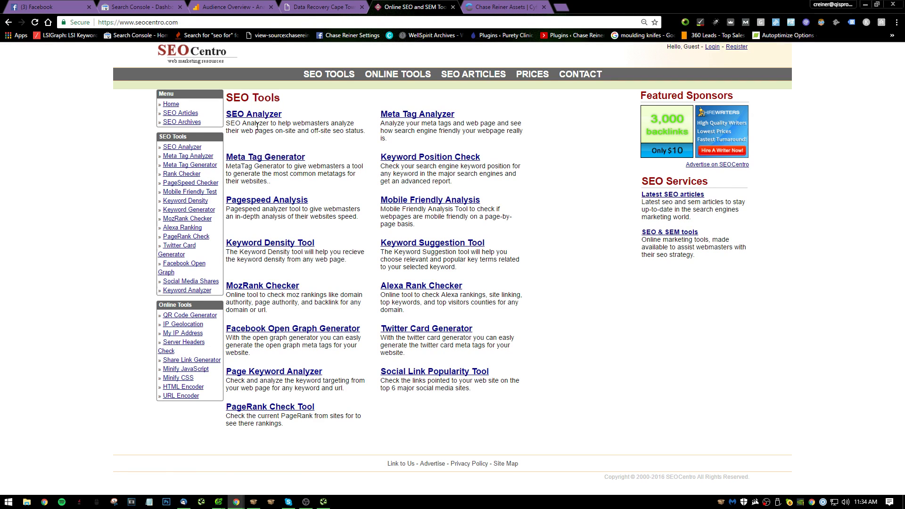
{"action": "left_click", "coordinate": [254, 114]}
{"action": "left_click", "coordinate": [305, 218]}
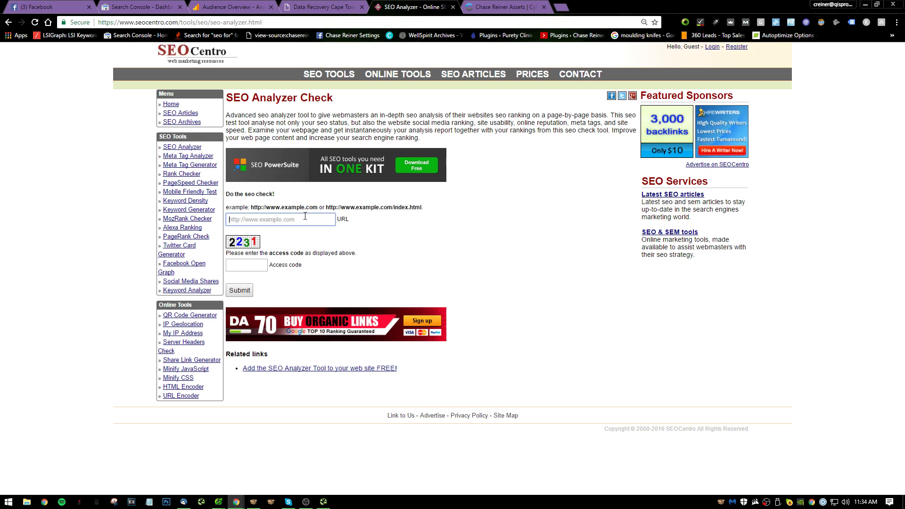
{"action": "key", "text": "ctrl+v"}
{"action": "left_click", "coordinate": [258, 265]}
{"action": "type", "text": "223"}
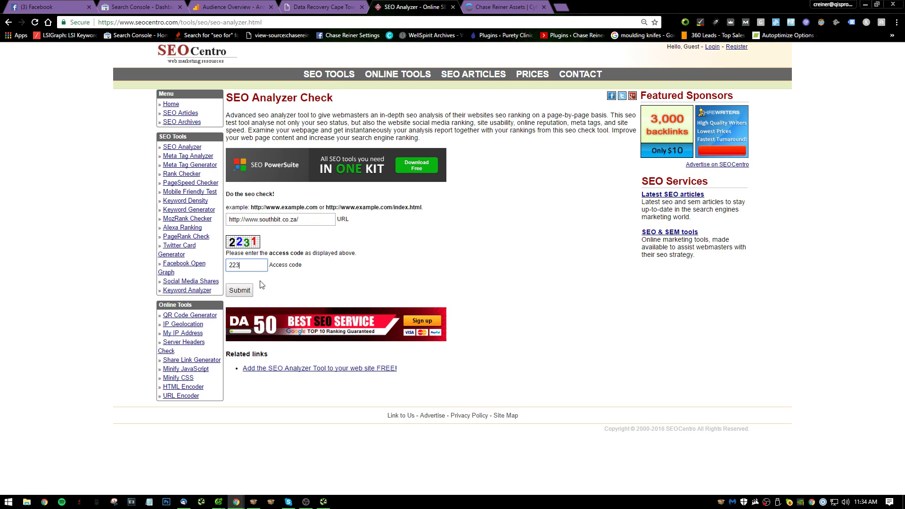
{"action": "type", "text": "1"}
{"action": "left_click", "coordinate": [240, 290]}
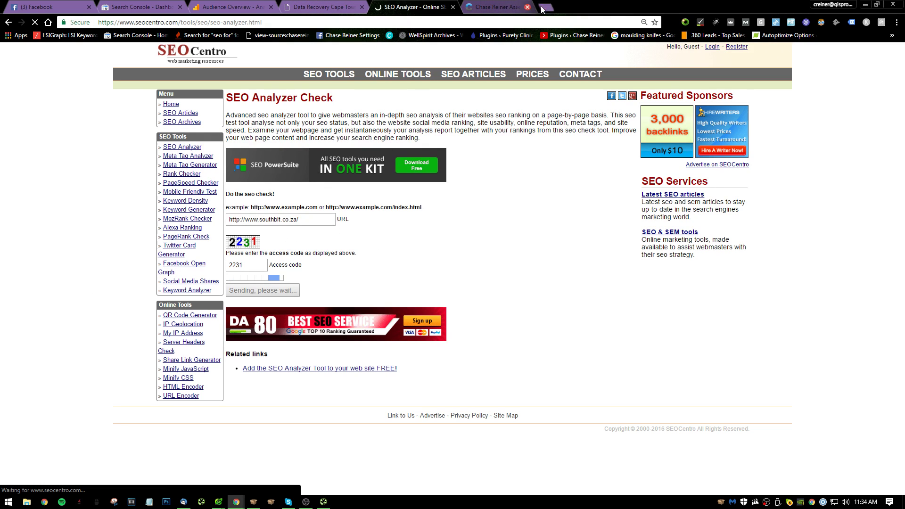
- Close the Cyfe dashboard tab and open a blank Notepad document for the audit notes
{"action": "left_click", "coordinate": [528, 7]}
{"action": "left_click", "coordinate": [9, 501]}
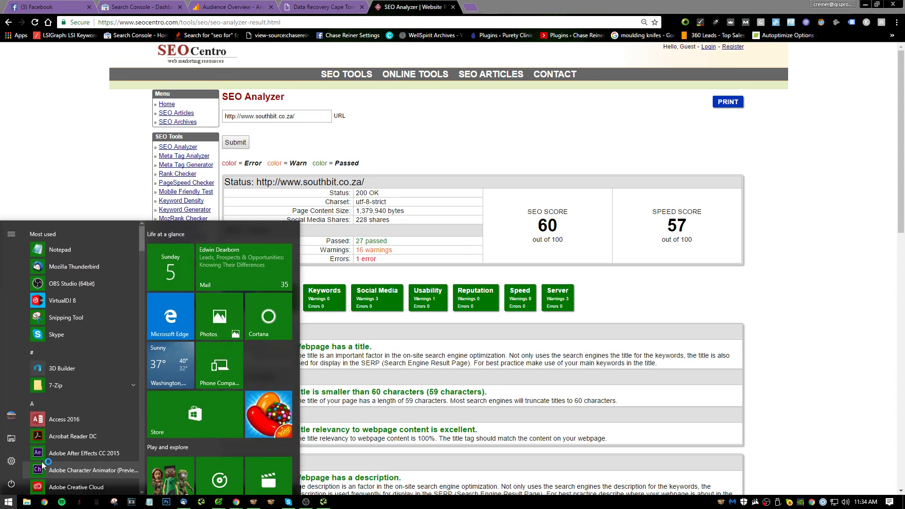
{"action": "type", "text": "notepad"}
{"action": "key", "text": "Return"}
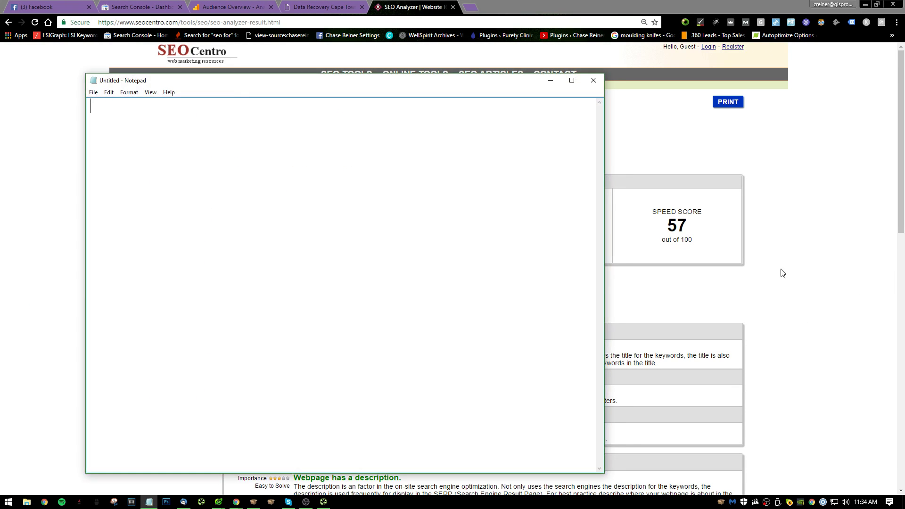
- Review the report's title and description results and write "1. Metas way too long on home page" in Notepad
{"action": "left_click", "coordinate": [782, 273]}
{"action": "scroll", "coordinate": [312, 184], "scroll_direction": "down", "scroll_amount": 5}
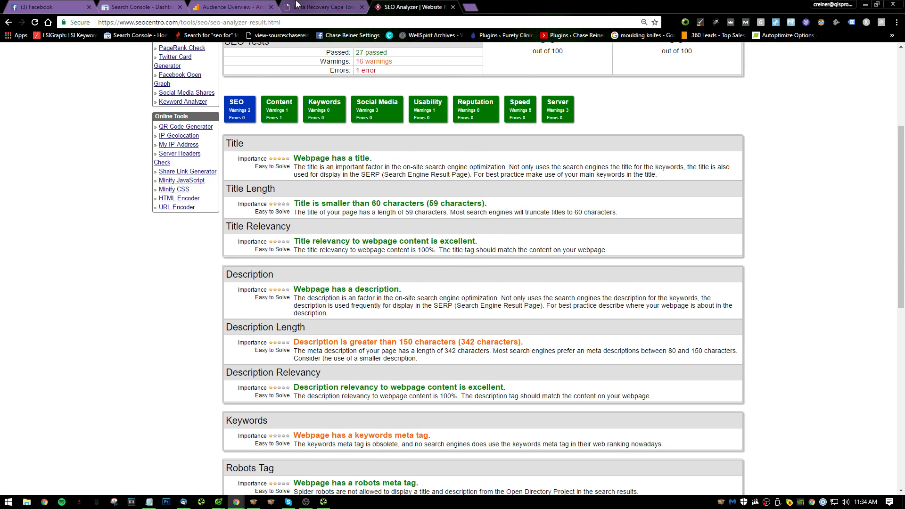
{"action": "left_click", "coordinate": [312, 5]}
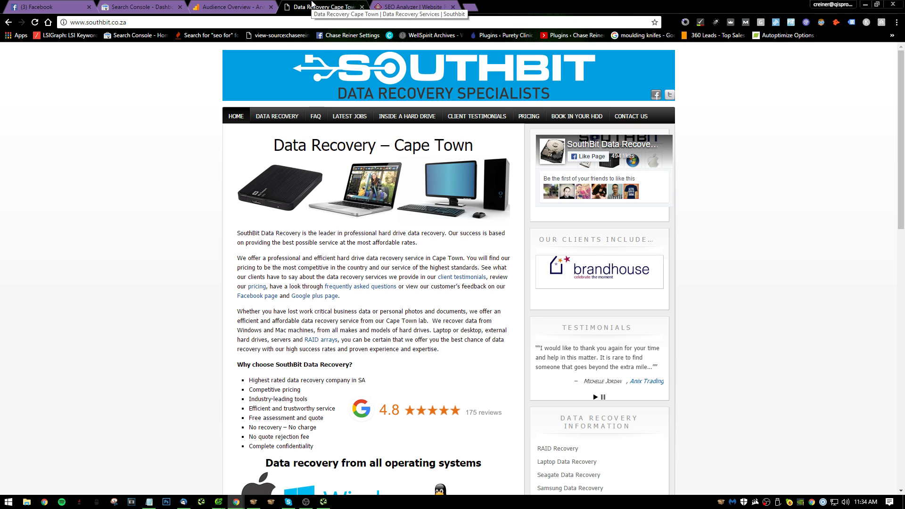
{"action": "left_click", "coordinate": [410, 6]}
{"action": "scroll", "coordinate": [410, 282], "scroll_direction": "down", "scroll_amount": 2}
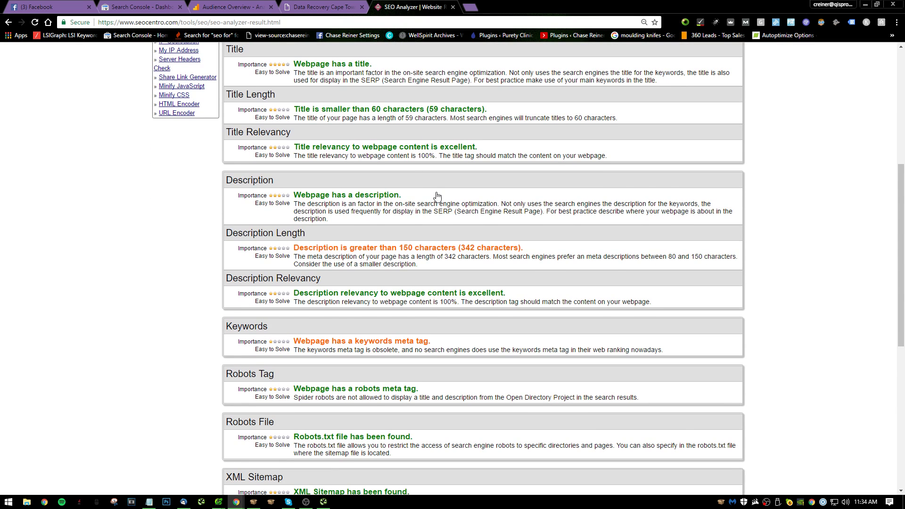
{"action": "scroll", "coordinate": [403, 218], "scroll_direction": "down", "scroll_amount": 1}
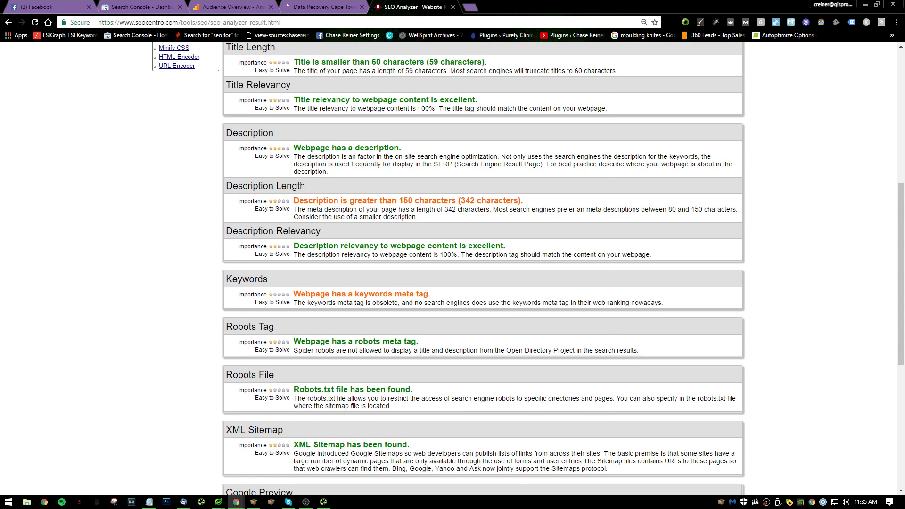
{"action": "key", "text": "alt+Tab"}
{"action": "type", "text": "Met"}
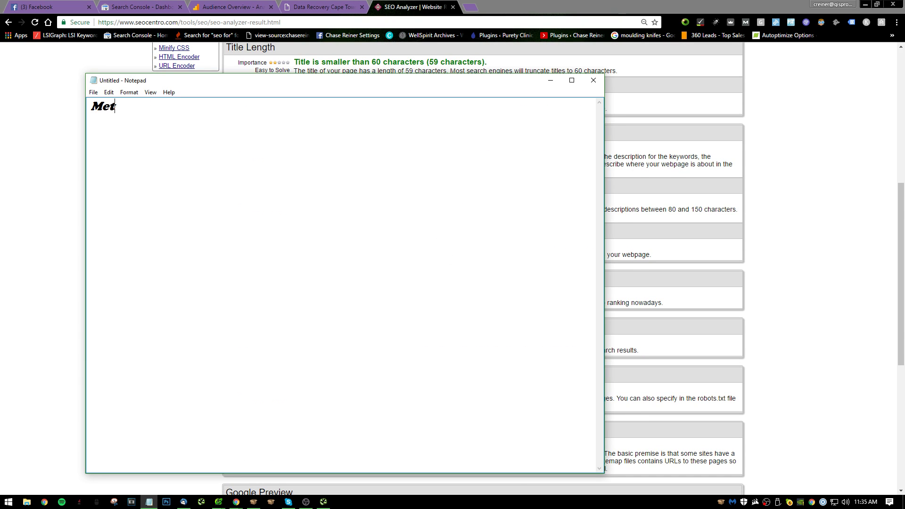
{"action": "type", "text": "as way too long on home page"}
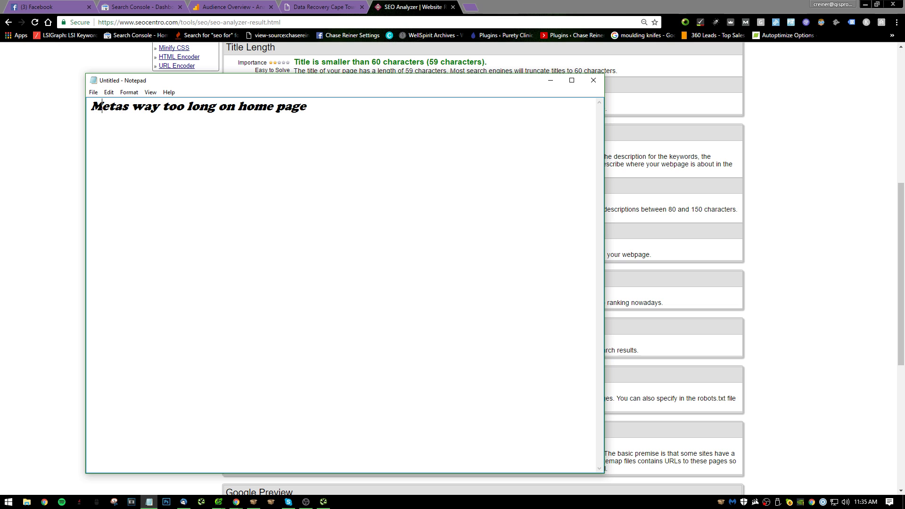
{"action": "type", "text": "1."}
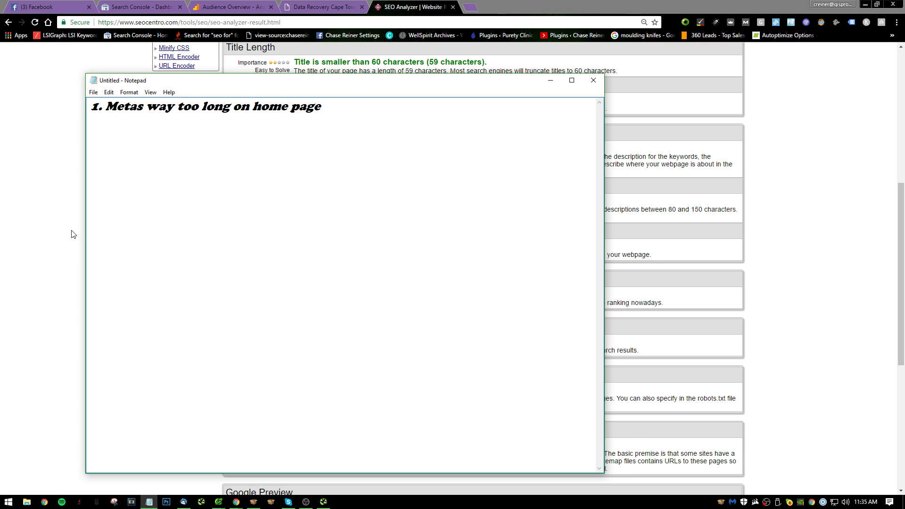
- Check the report's Keywords tag result, add the note "2. Get rid of meta keywords tag" and start item 3
{"action": "key", "text": "alt+Tab"}
{"action": "scroll", "coordinate": [332, 208], "scroll_direction": "down", "scroll_amount": 2}
{"action": "scroll", "coordinate": [484, 174], "scroll_direction": "down", "scroll_amount": 2}
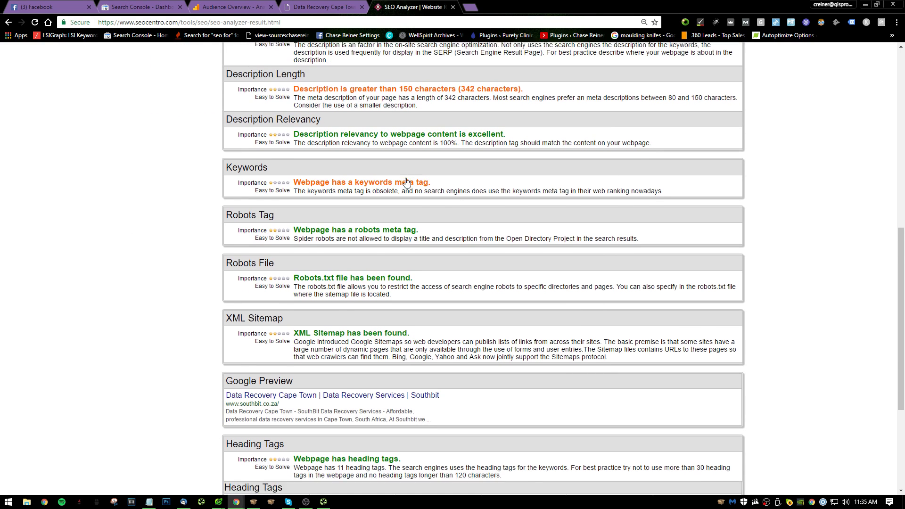
{"action": "key", "text": "alt+Tab"}
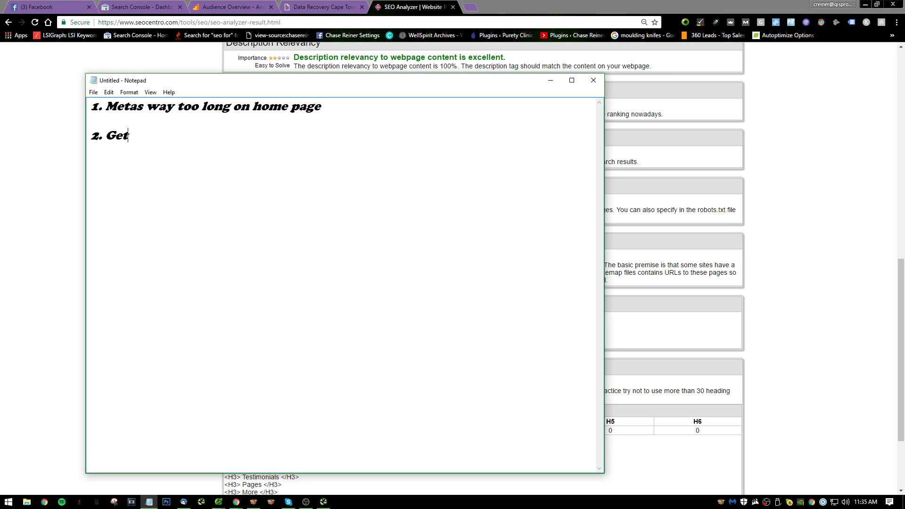
{"action": "type", "text": "rid of meta keywords tag"}
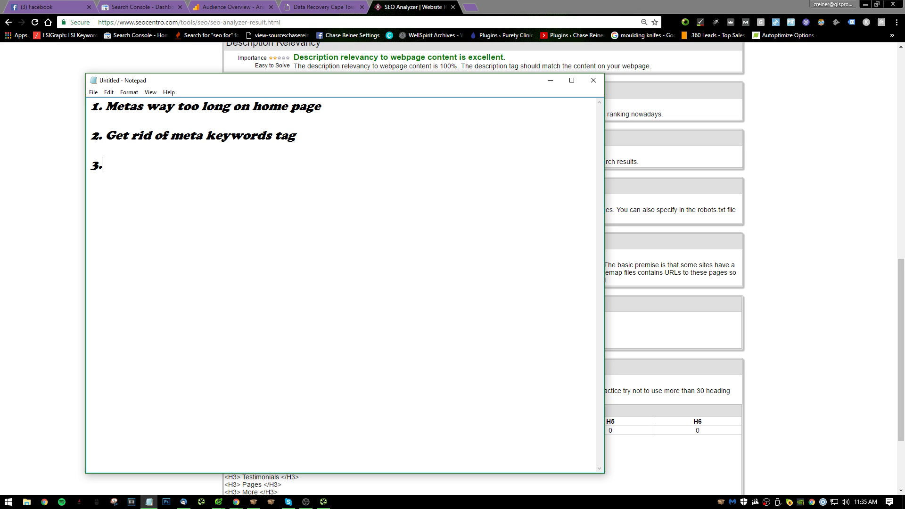
- Examine the report's remaining SEO results down to the heading tags, and its Content section including page content size
{"action": "left_click", "coordinate": [850, 109]}
{"action": "scroll", "coordinate": [471, 274], "scroll_direction": "down", "scroll_amount": 3}
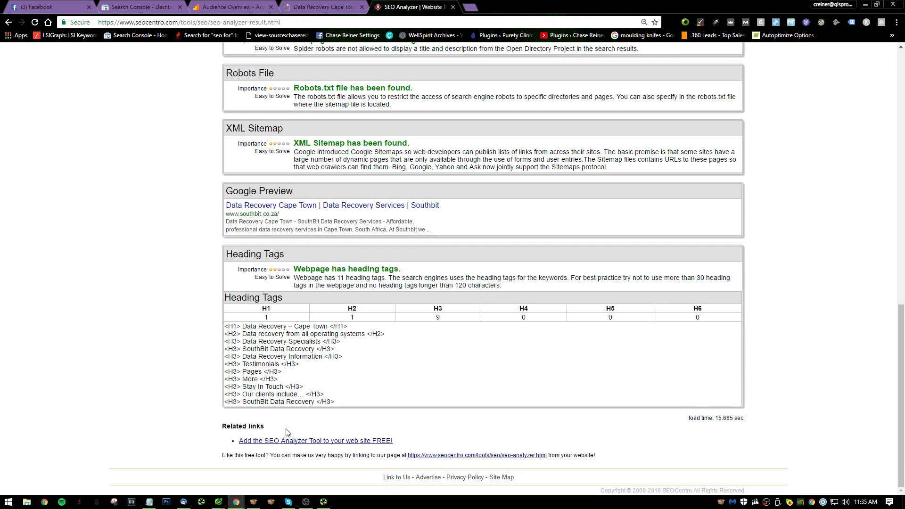
{"action": "scroll", "coordinate": [286, 430], "scroll_direction": "up", "scroll_amount": 20}
{"action": "left_click", "coordinate": [280, 300]}
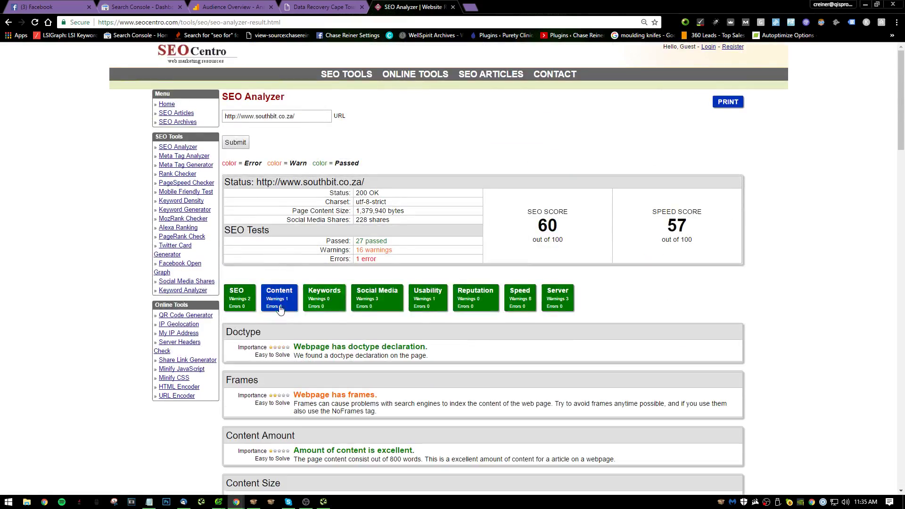
{"action": "scroll", "coordinate": [353, 283], "scroll_direction": "down", "scroll_amount": 5}
{"action": "scroll", "coordinate": [443, 257], "scroll_direction": "down", "scroll_amount": 6}
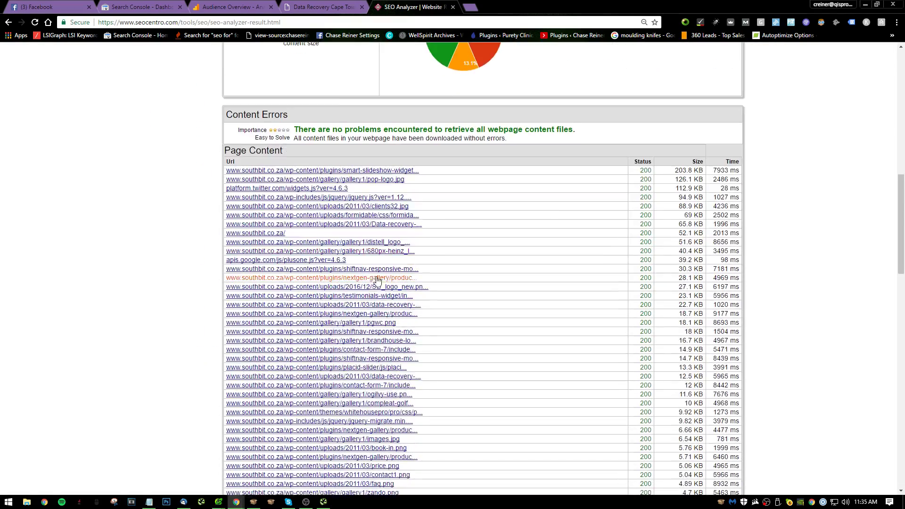
{"action": "scroll", "coordinate": [380, 286], "scroll_direction": "up", "scroll_amount": 10}
{"action": "scroll", "coordinate": [380, 286], "scroll_direction": "down", "scroll_amount": 4}
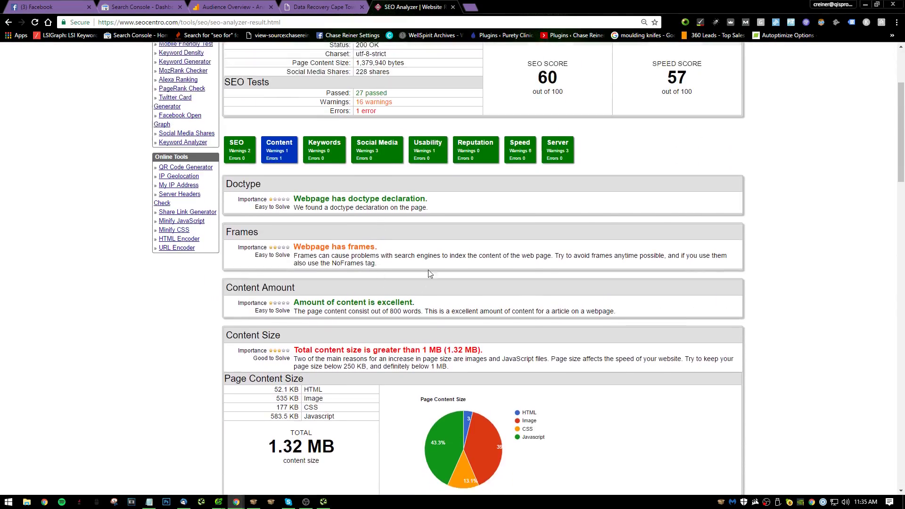
{"action": "scroll", "coordinate": [484, 181], "scroll_direction": "down", "scroll_amount": 2}
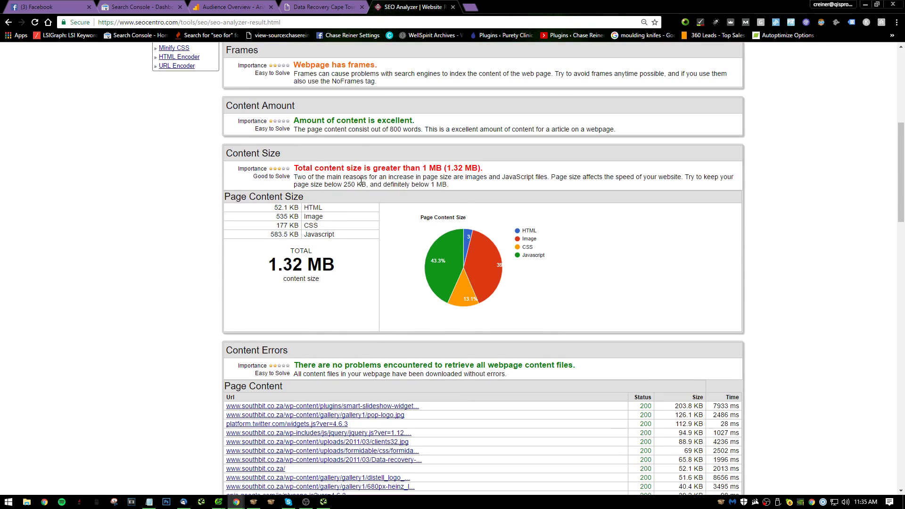
- Examine the report's Keywords section, including the tag cloud and the top keywords table
{"action": "scroll", "coordinate": [362, 181], "scroll_direction": "up", "scroll_amount": 7}
{"action": "left_click", "coordinate": [325, 195]}
{"action": "scroll", "coordinate": [389, 264], "scroll_direction": "down", "scroll_amount": 2}
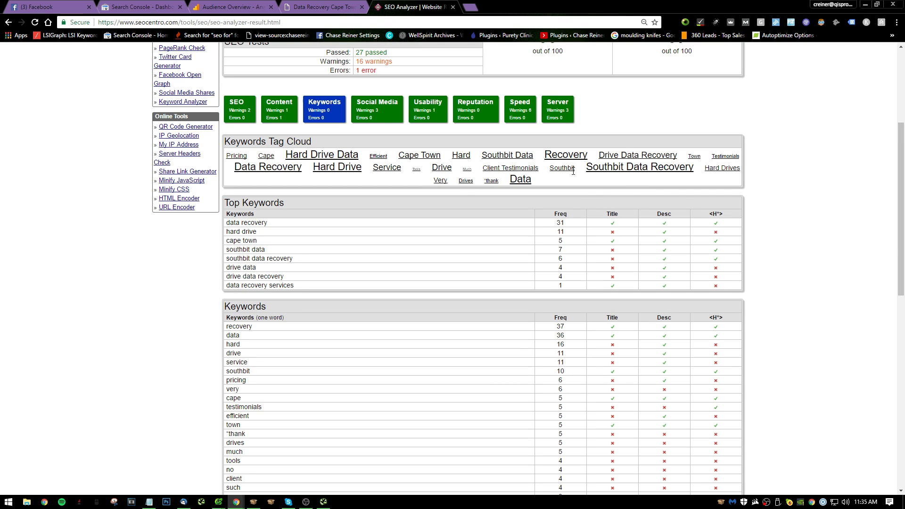
{"action": "scroll", "coordinate": [592, 230], "scroll_direction": "down", "scroll_amount": 1}
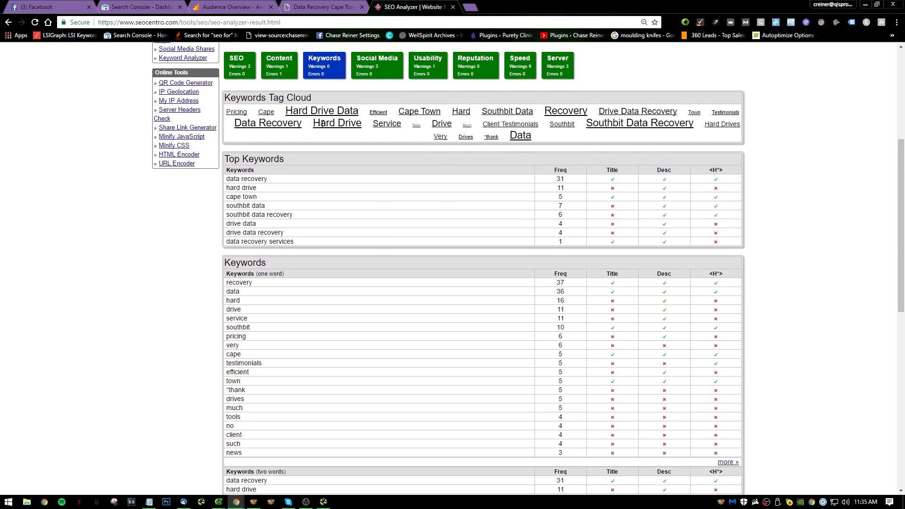
- Review the report's Social Media results and extend Notepad item 3 to "I'd consider pushing more social signals with $10 buffer subscription"
{"action": "scroll", "coordinate": [471, 198], "scroll_direction": "up", "scroll_amount": 2}
{"action": "left_click", "coordinate": [377, 152]}
{"action": "scroll", "coordinate": [522, 343], "scroll_direction": "down", "scroll_amount": 1}
{"action": "scroll", "coordinate": [522, 343], "scroll_direction": "down", "scroll_amount": 3}
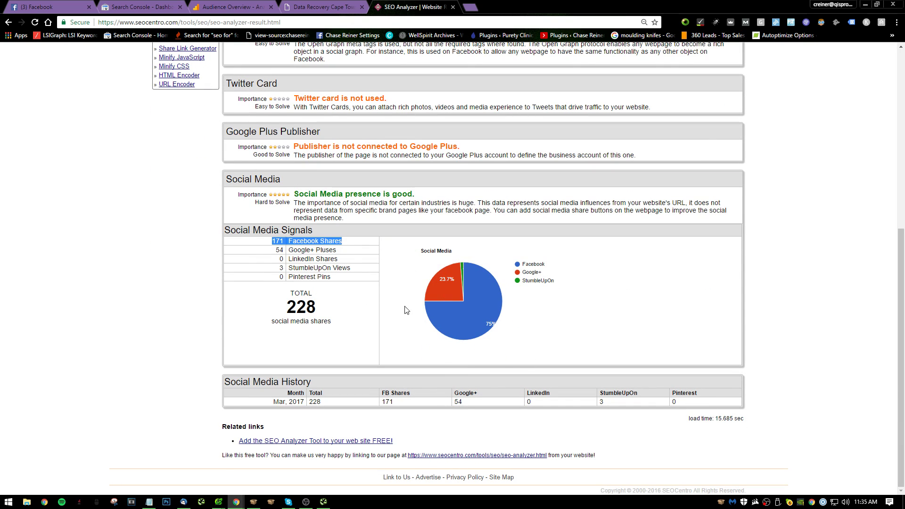
{"action": "key", "text": "alt+Tab"}
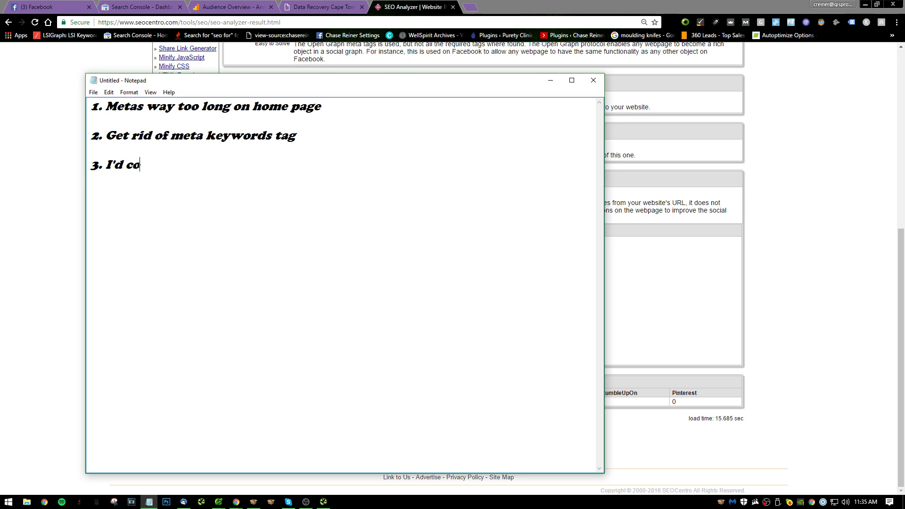
{"action": "type", "text": "nsider pushing more "}
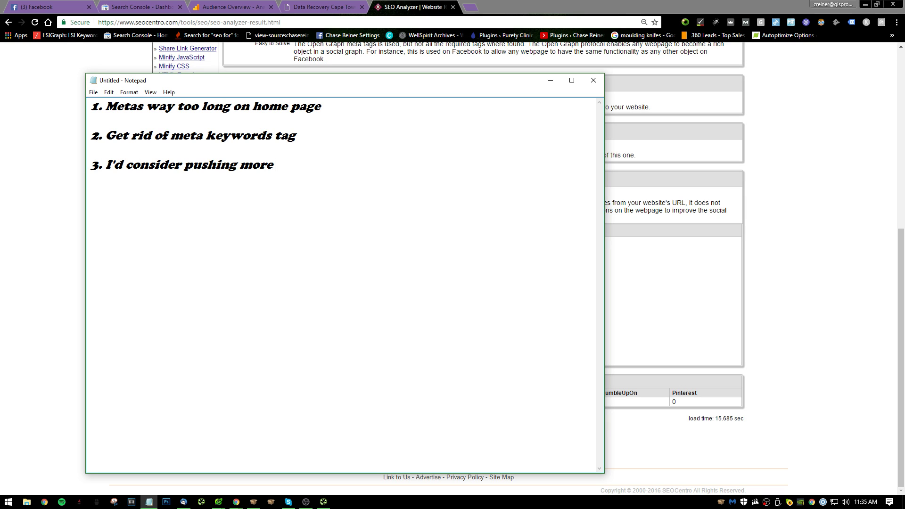
{"action": "type", "text": "social signals with "}
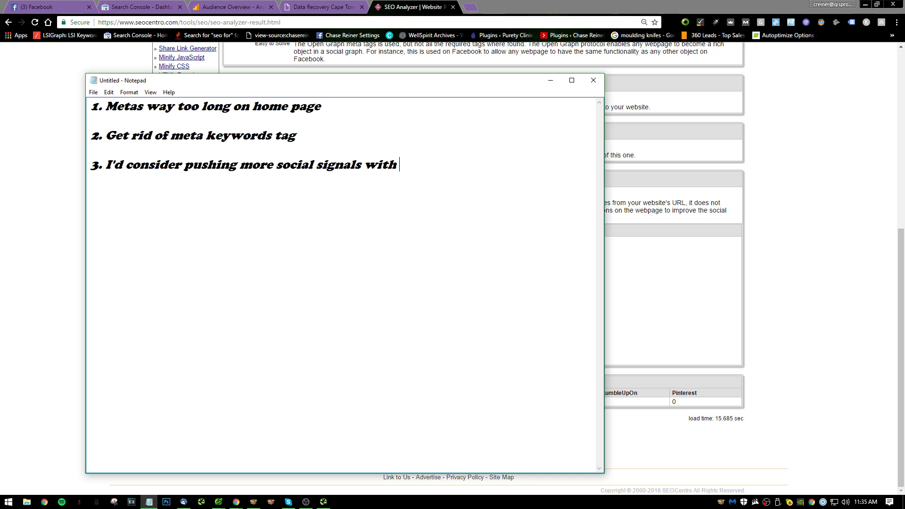
{"action": "type", "text": "$10 buffe"}
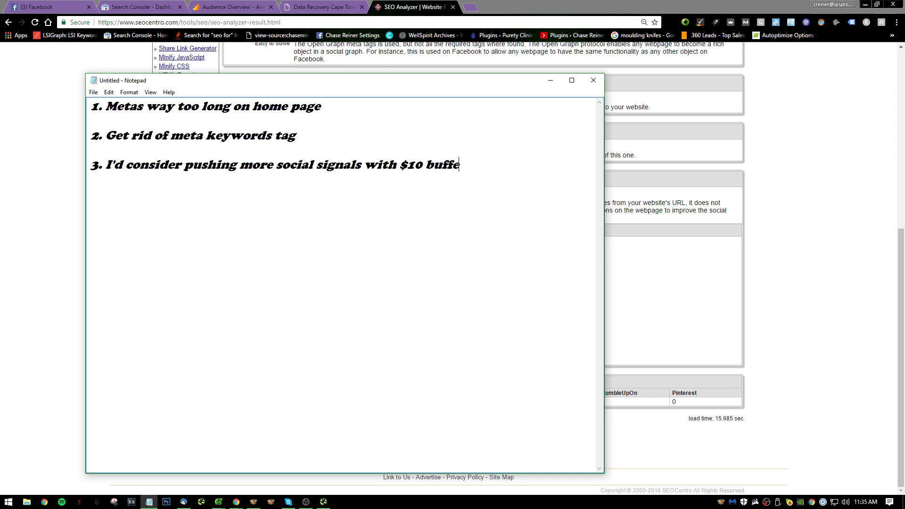
{"action": "type", "text": "r subscription "}
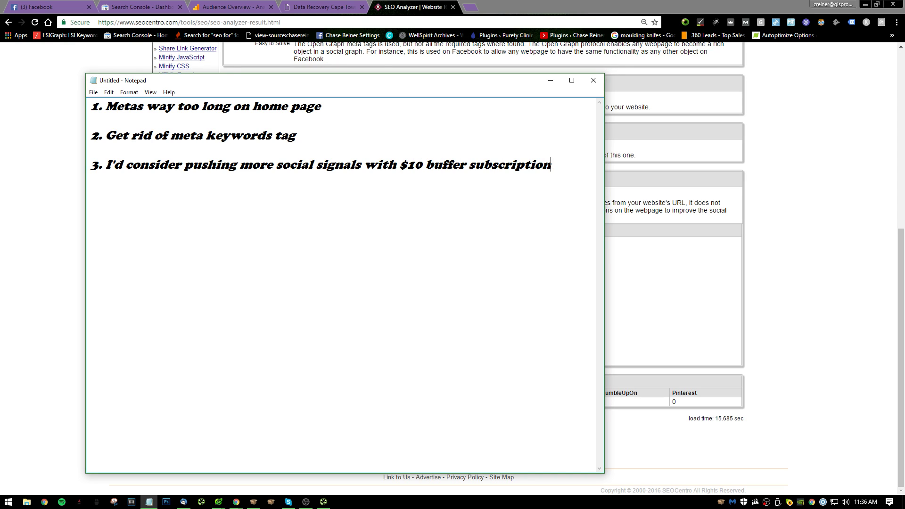
- Append "(load in reviews or tips around you industry on Facebook, Twitter, Pinterest, Instagram, and Youtube)" to item 3 and start item 4
{"action": "type", "text": "(load in "}
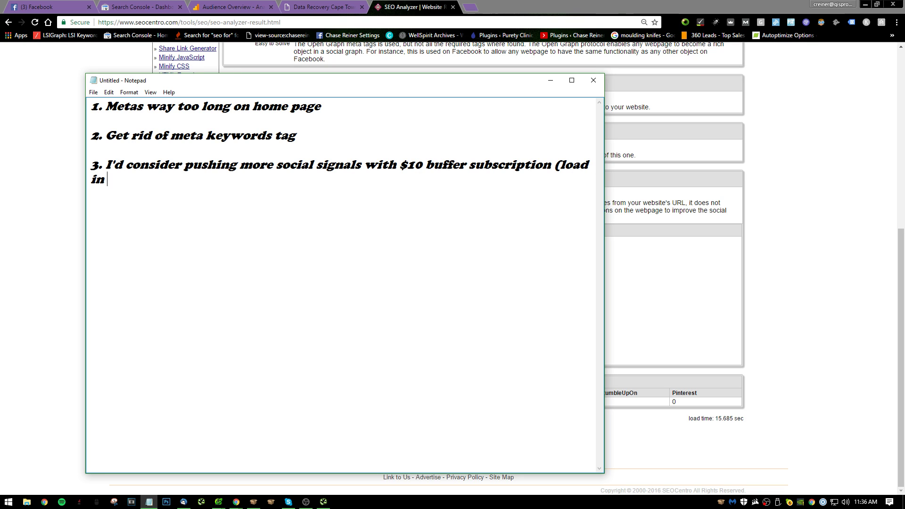
{"action": "type", "text": "reviews"}
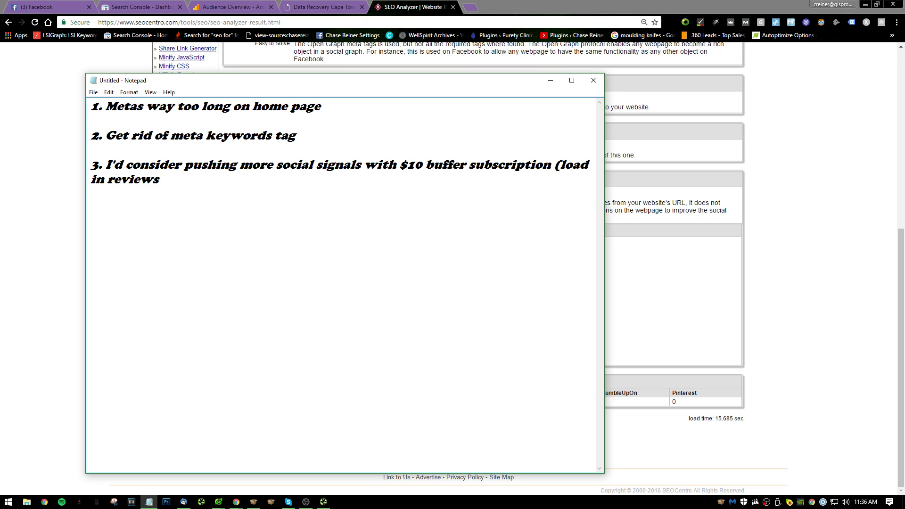
{"action": "type", "text": " or tips around"}
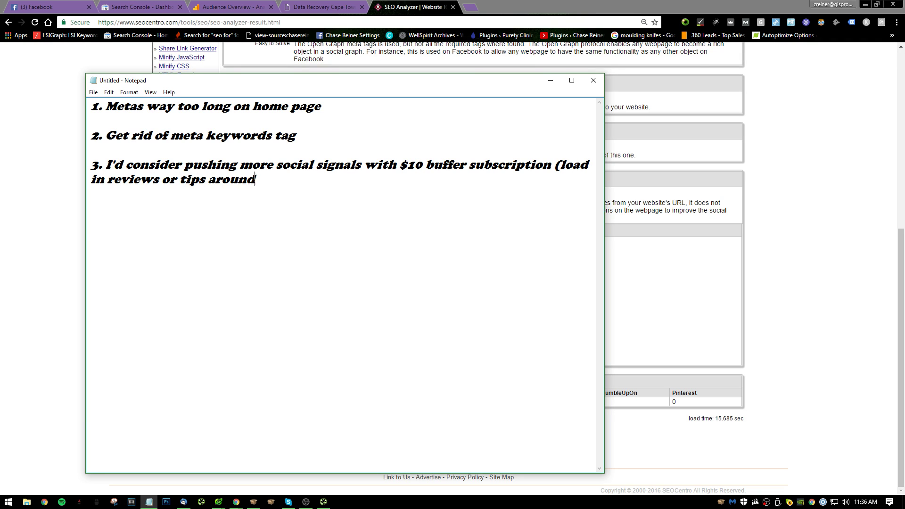
{"action": "type", "text": " you industry"}
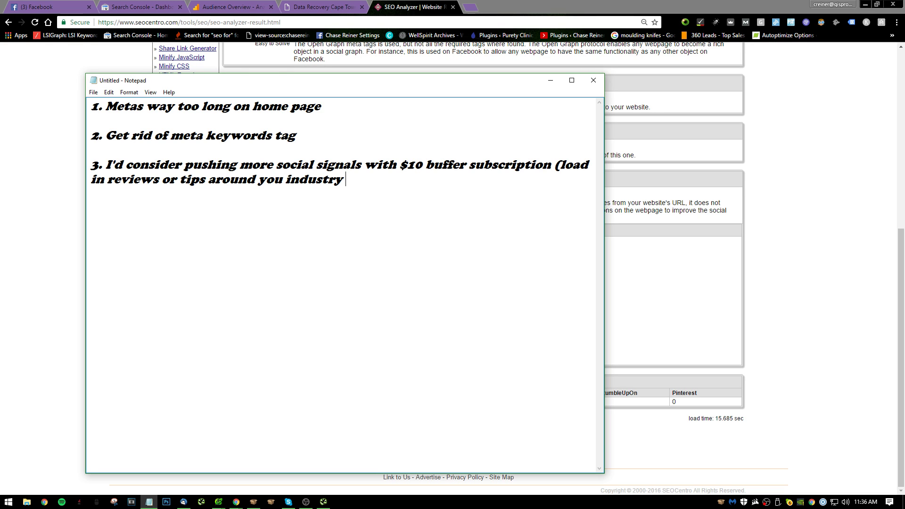
{"action": "type", "text": " on FAce"}
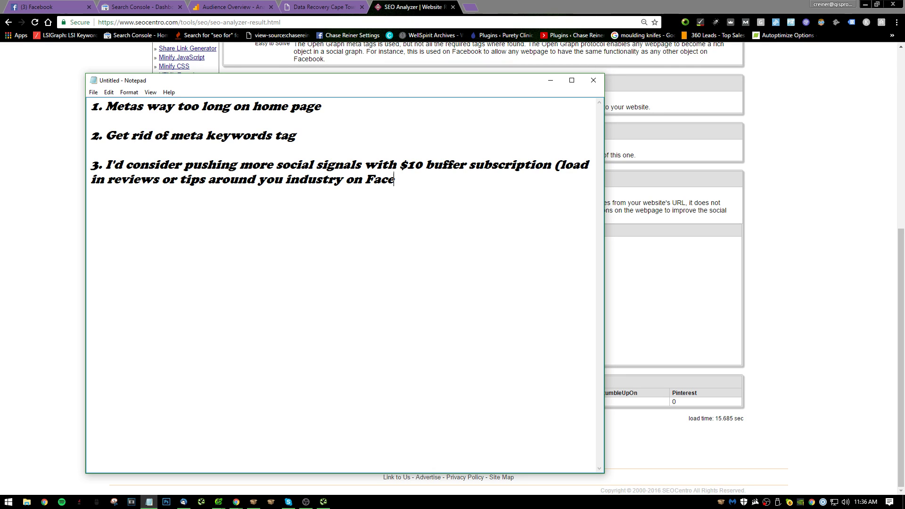
{"action": "type", "text": "book,. Tw"}
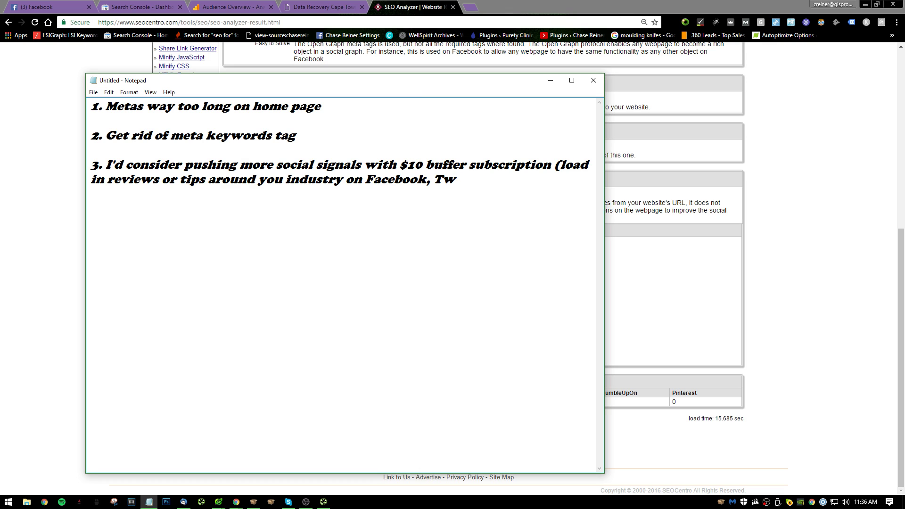
{"action": "type", "text": "itter, Pinte"}
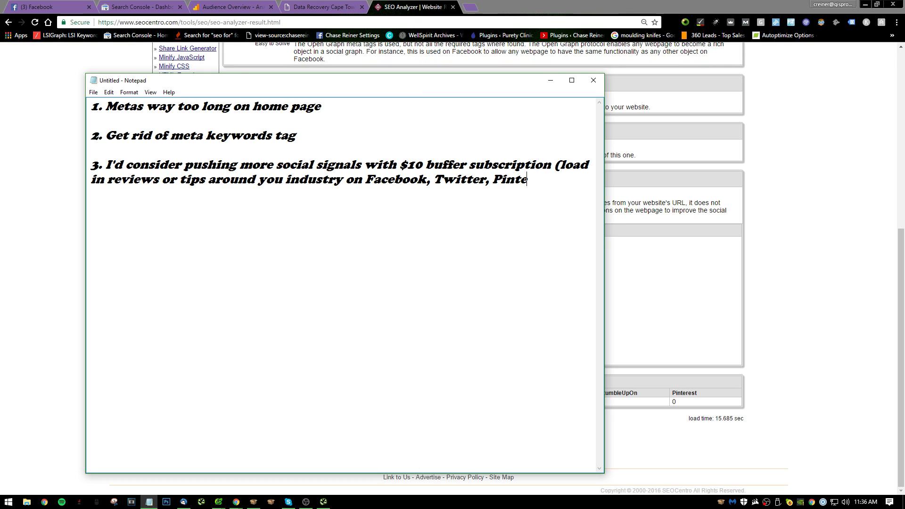
{"action": "type", "text": "rest, InsG,"}
{"action": "key", "text": "BackSpace"}
{"action": "type", "text": "nstagram"}
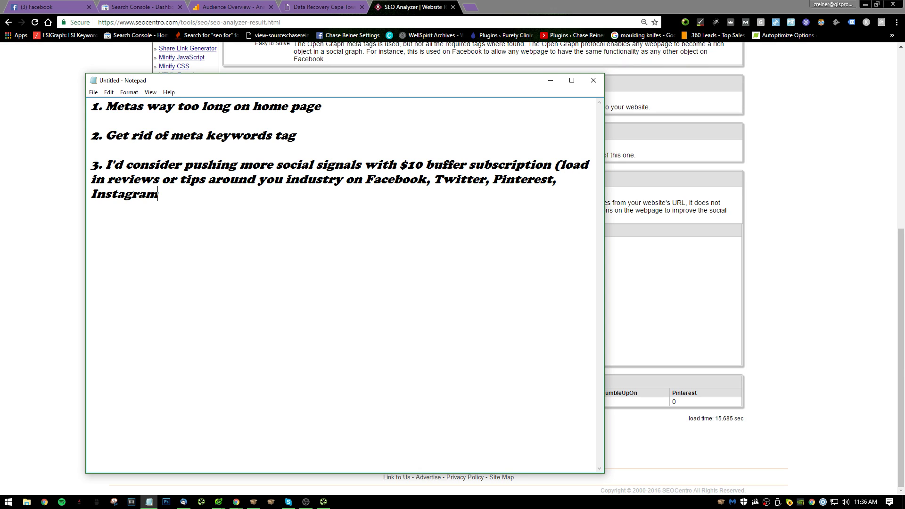
{"action": "type", "text": ", and Youtube)"}
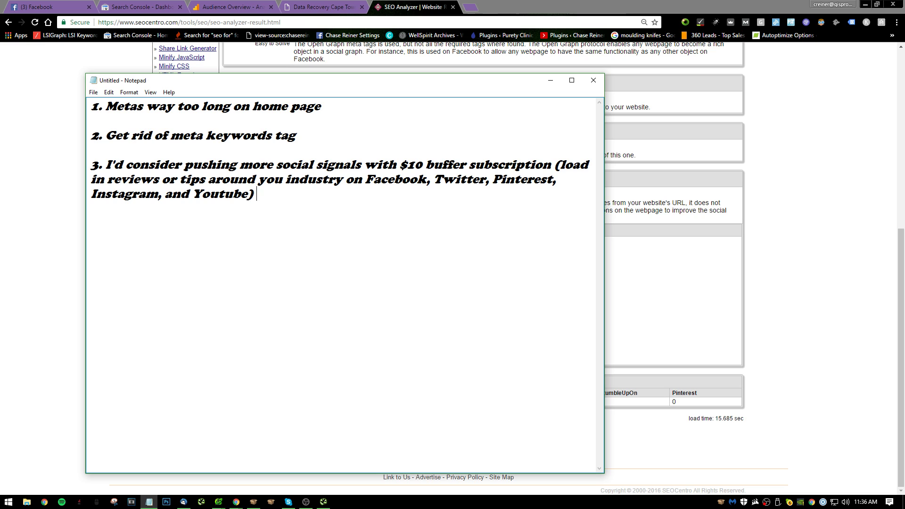
{"action": "key", "text": "Return"}
{"action": "key", "text": "Return"}
{"action": "type", "text": "4."}
{"action": "key", "text": "BackSpace"}
- Examine the report's Usability results down to media print queries, and its Reputation section
{"action": "left_click", "coordinate": [613, 391]}
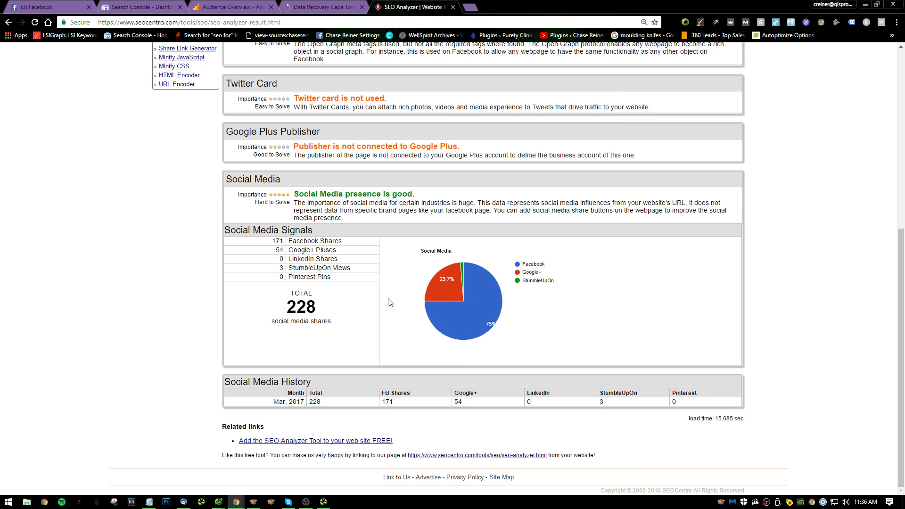
{"action": "scroll", "coordinate": [473, 210], "scroll_direction": "up", "scroll_amount": 7}
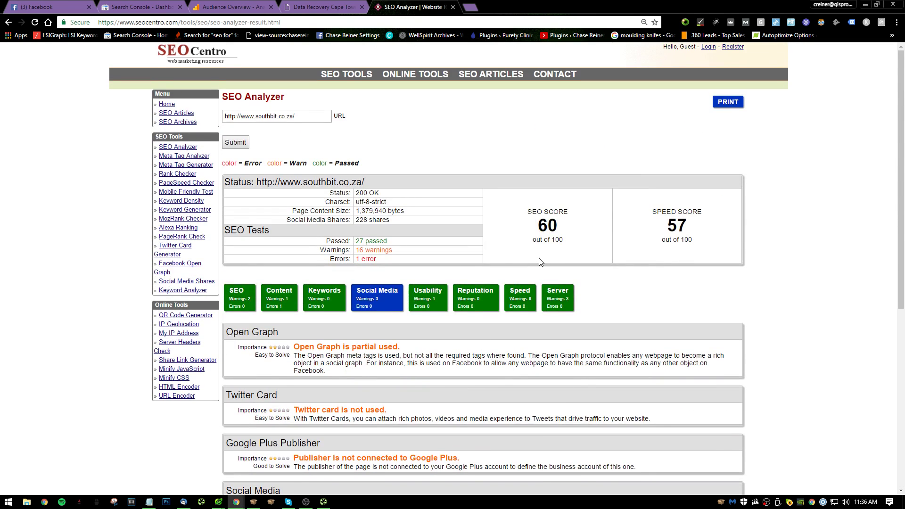
{"action": "left_click", "coordinate": [426, 298]}
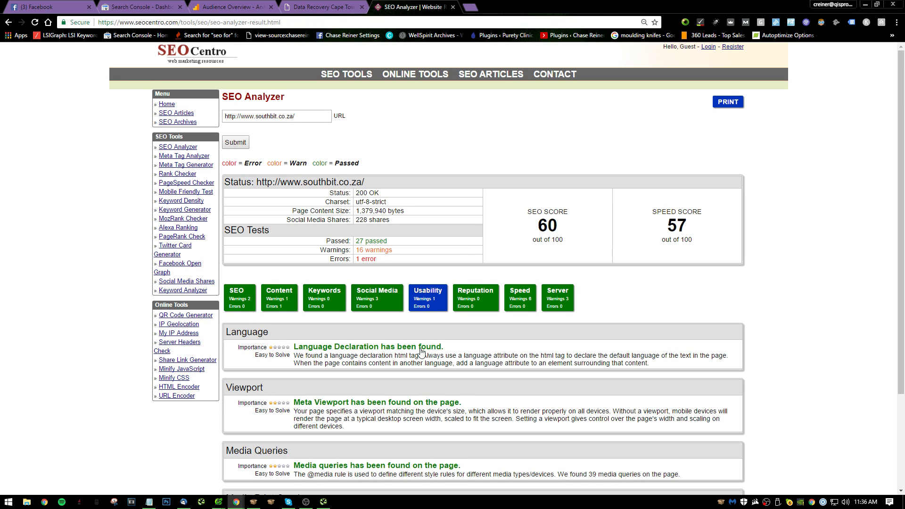
{"action": "scroll", "coordinate": [430, 335], "scroll_direction": "down", "scroll_amount": 2}
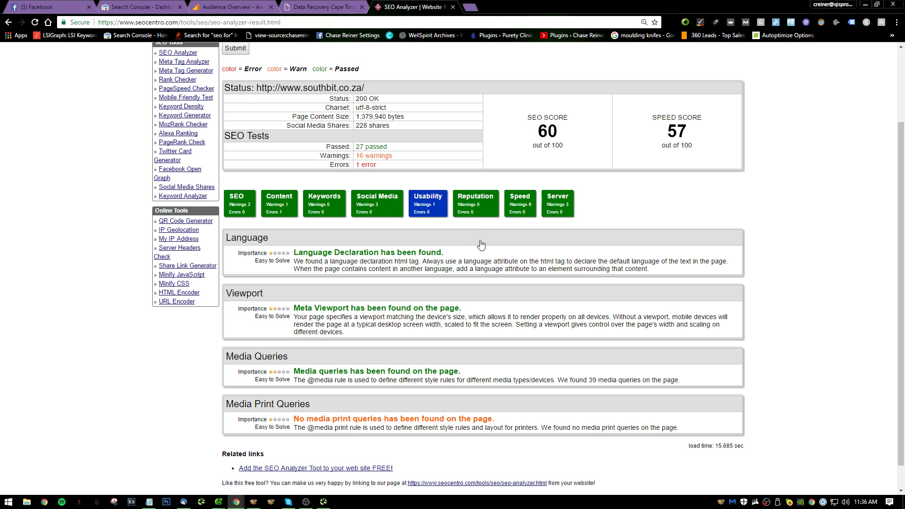
{"action": "left_click", "coordinate": [459, 212]}
{"action": "left_click", "coordinate": [427, 248]}
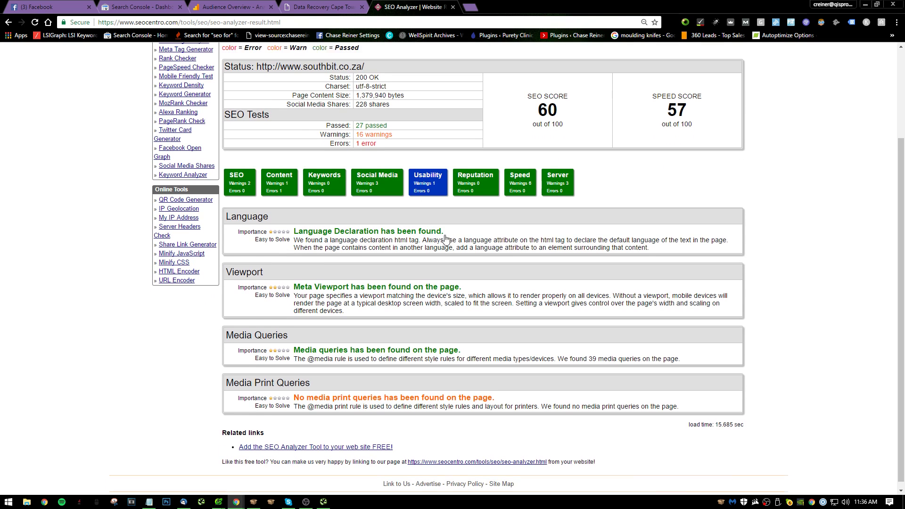
{"action": "scroll", "coordinate": [415, 283], "scroll_direction": "down", "scroll_amount": 2}
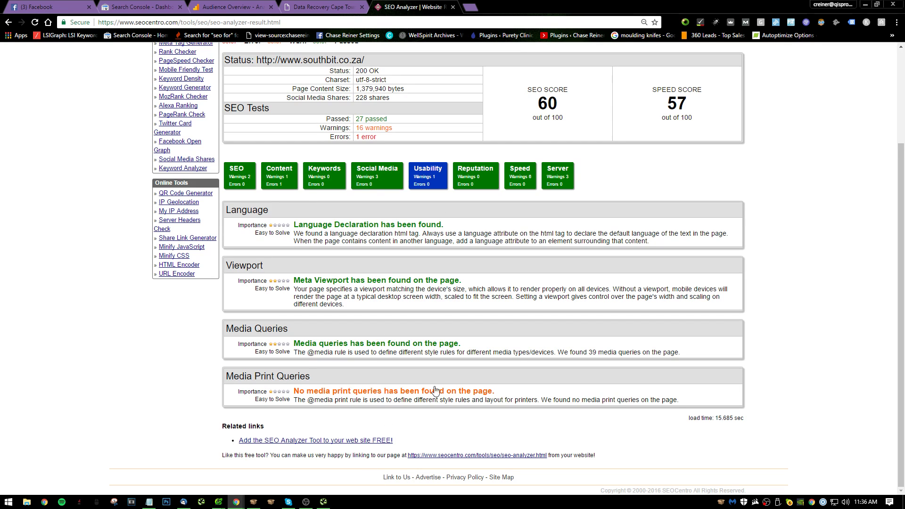
{"action": "left_click", "coordinate": [485, 178]}
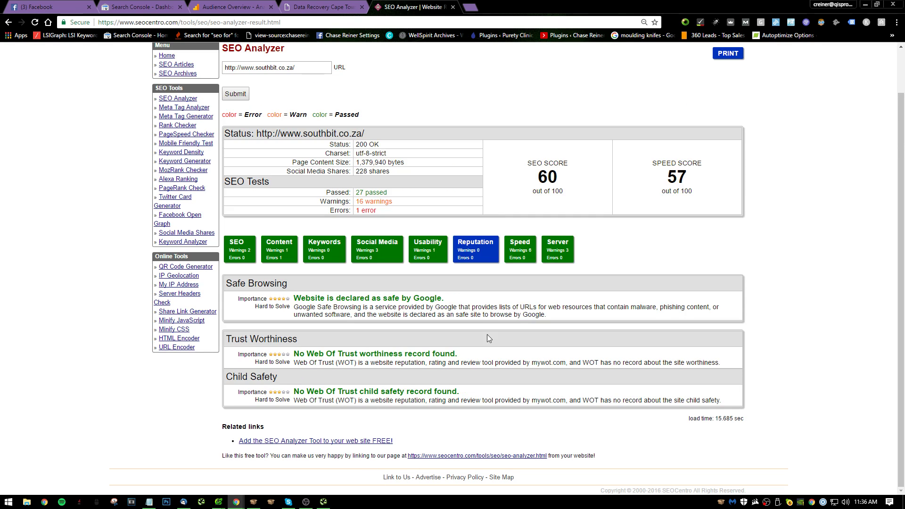
- Check the server response in the report's Speed section and write "I'd consider switching to premium hosting (I use WP Engine)" as Notepad item 4
{"action": "left_click", "coordinate": [520, 246]}
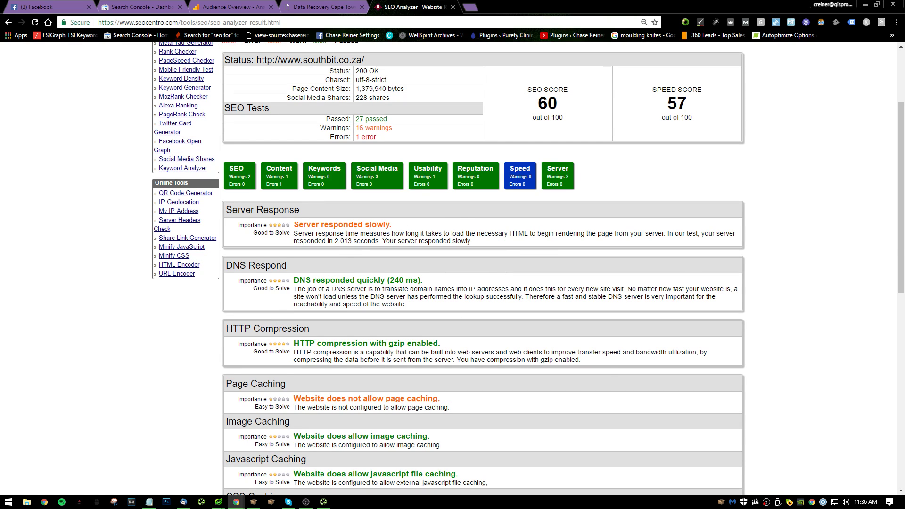
{"action": "key", "text": "alt+Tab"}
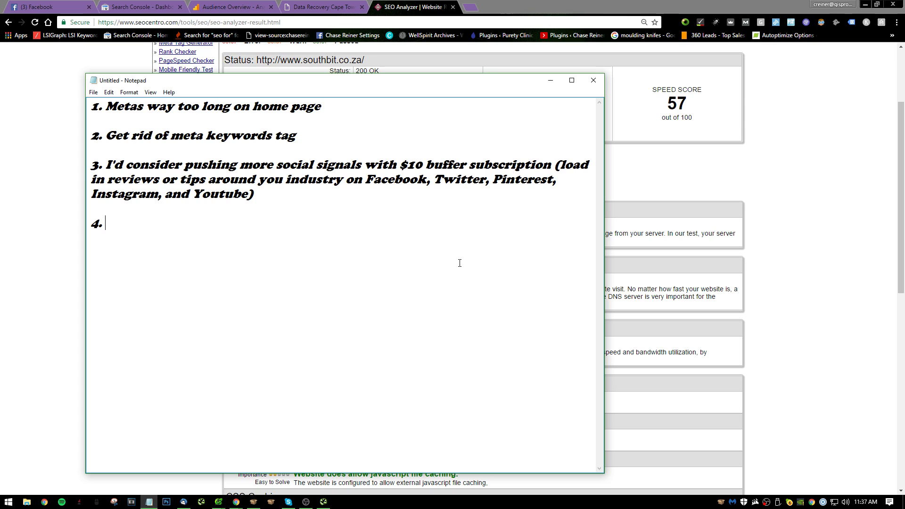
{"action": "type", "text": "I;d"}
{"action": "key", "text": "BackSpace"}
{"action": "key", "text": "BackSpace"}
{"action": "type", "text": "'d consider switch"}
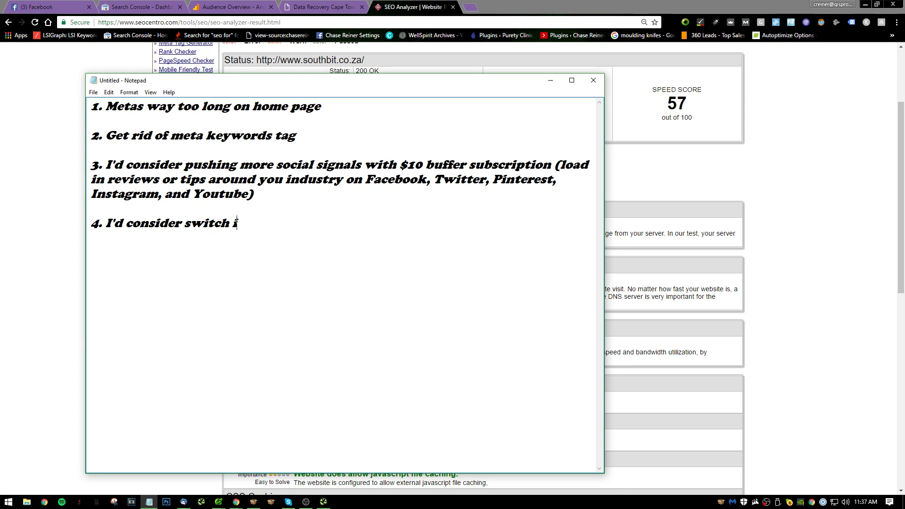
{"action": "type", "text": "ing to premiu"}
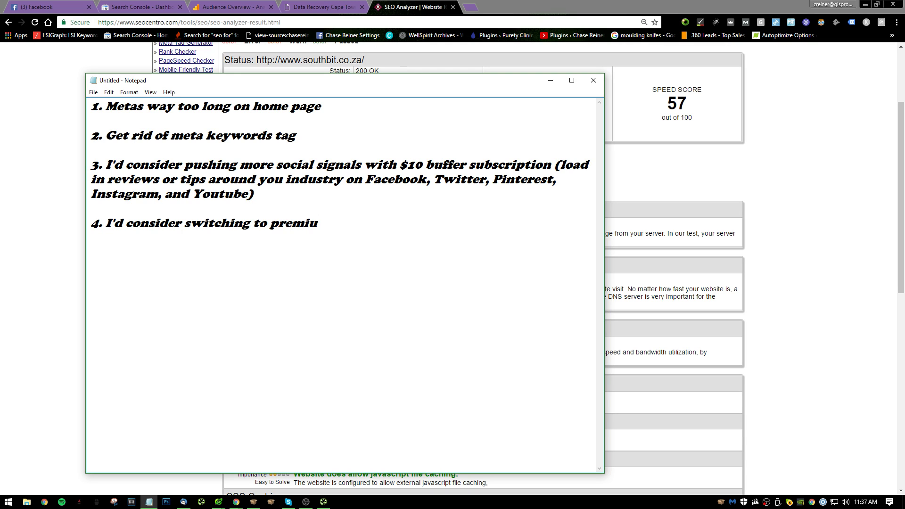
{"action": "type", "text": "m hosting ("}
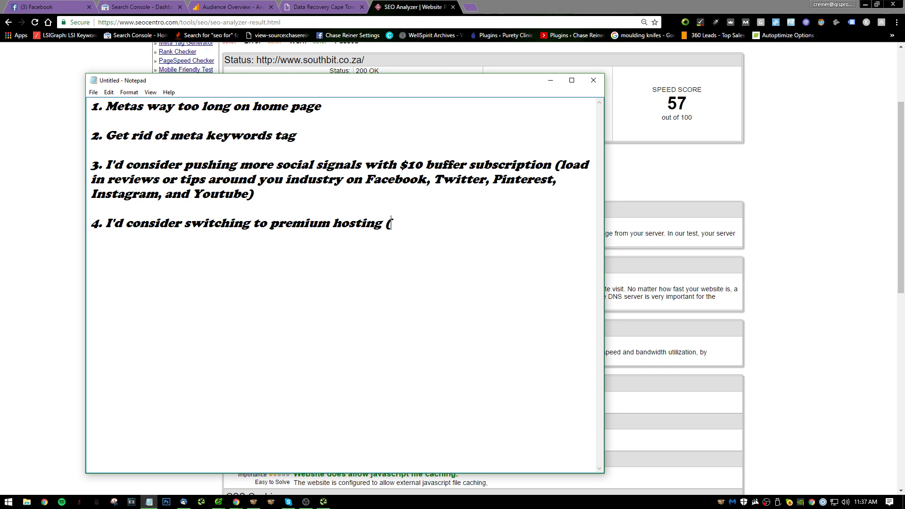
{"action": "type", "text": "i"}
{"action": "key", "text": "BackSpace"}
{"action": "type", "text": "I use WP "}
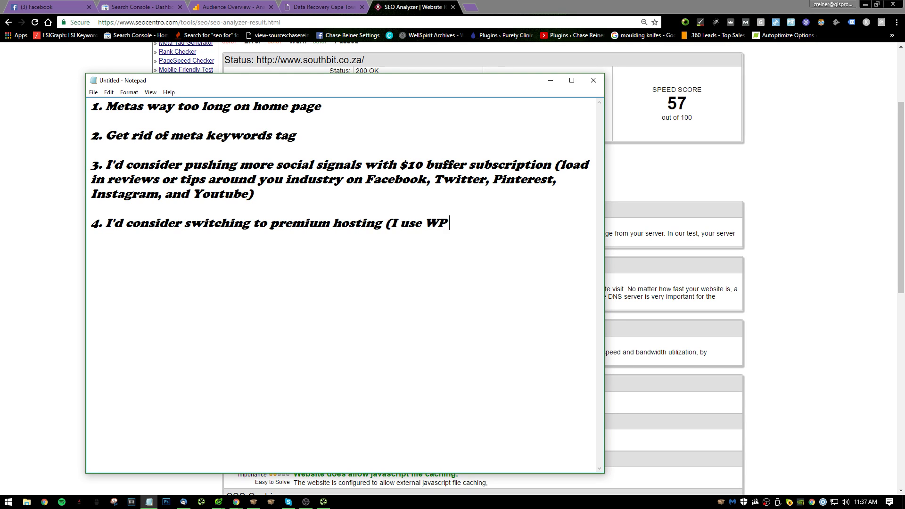
{"action": "type", "text": "Engine) "}
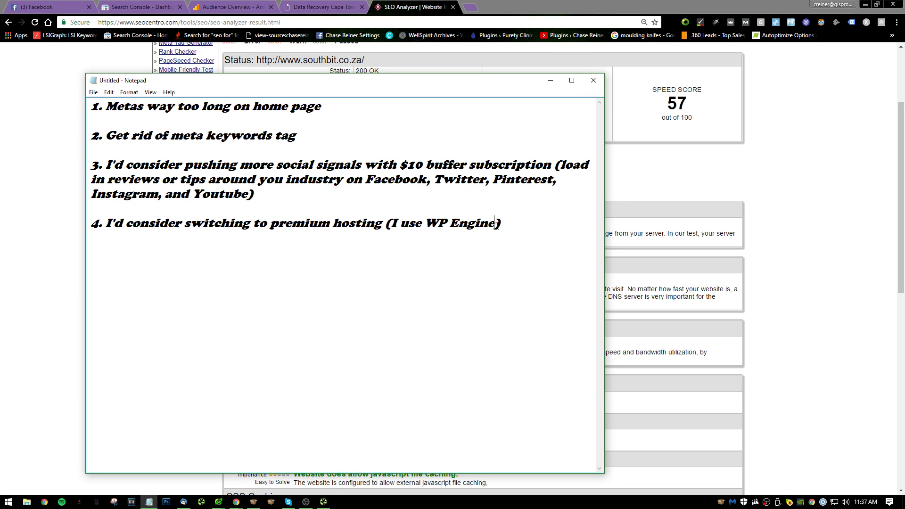
- Add "if you'd like discount code let me know" inside item 4's parentheses and start item 5
{"action": "type", "text": "if you'd li"}
{"action": "type", "text": "ke discount code letr m"}
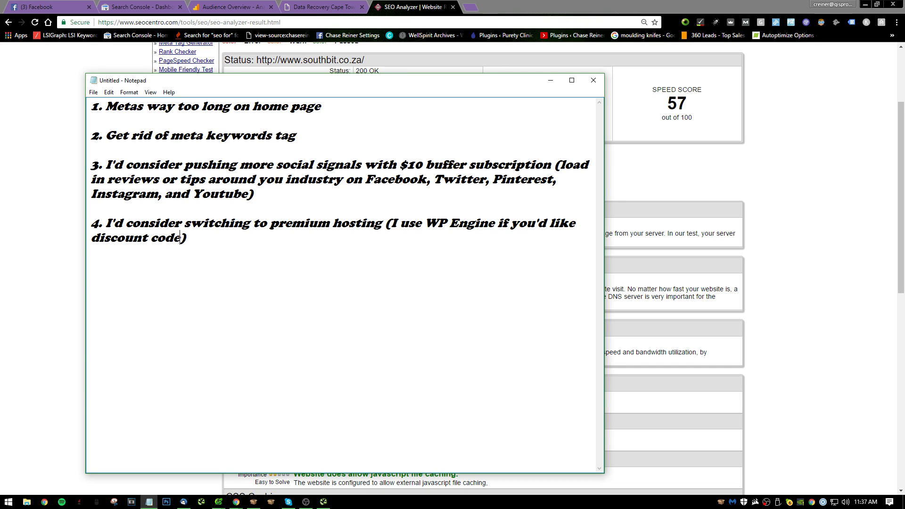
{"action": "key", "text": "BackSpace"}
{"action": "key", "text": "BackSpace"}
{"action": "key", "text": "BackSpace"}
{"action": "type", "text": "me know"}
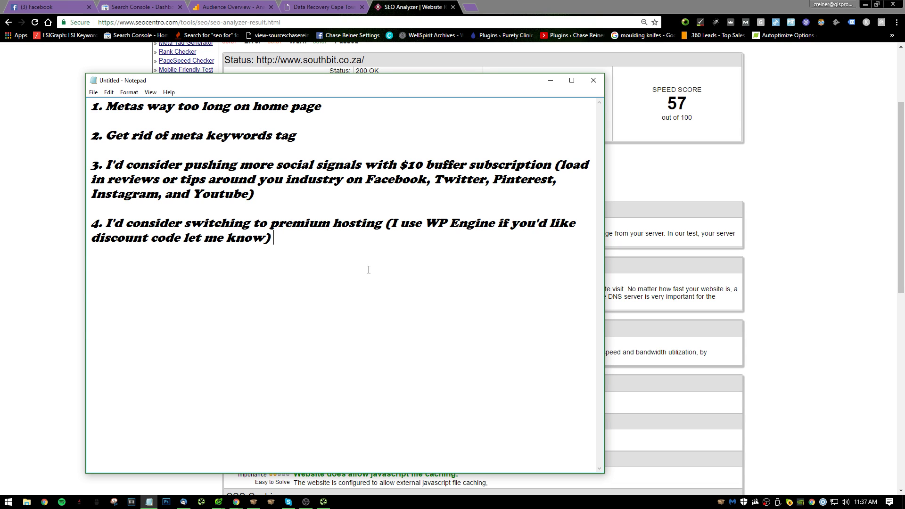
{"action": "type", "text": "."}
- Check the page caching result and its suggested fix in the report's Speed section, and write "Consider Caching" as Notepad item 5
{"action": "left_click", "coordinate": [737, 258]}
{"action": "scroll", "coordinate": [369, 288], "scroll_direction": "down", "scroll_amount": 4}
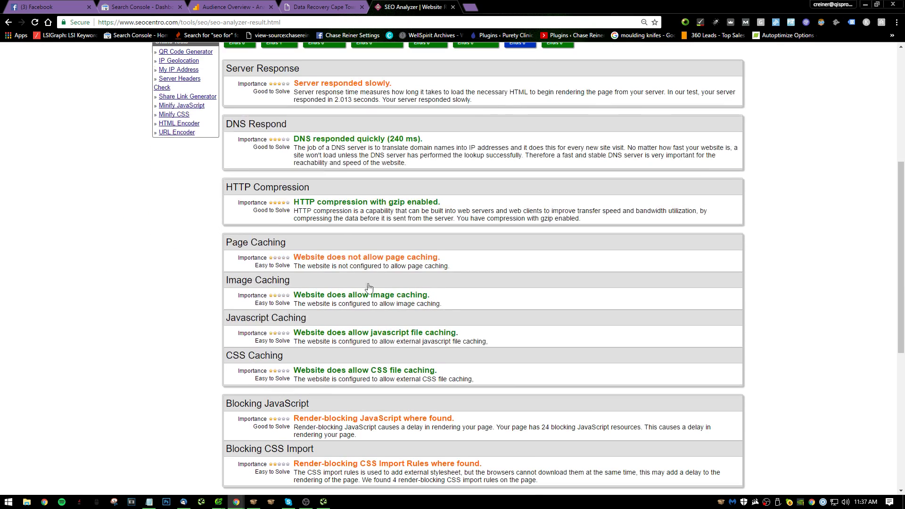
{"action": "scroll", "coordinate": [385, 293], "scroll_direction": "down", "scroll_amount": 4}
{"action": "scroll", "coordinate": [414, 303], "scroll_direction": "up", "scroll_amount": 1}
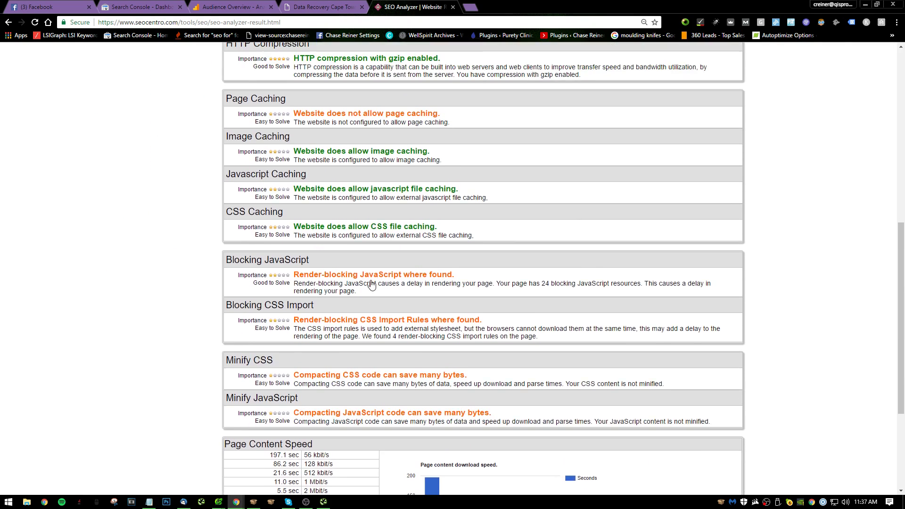
{"action": "left_click", "coordinate": [348, 126]}
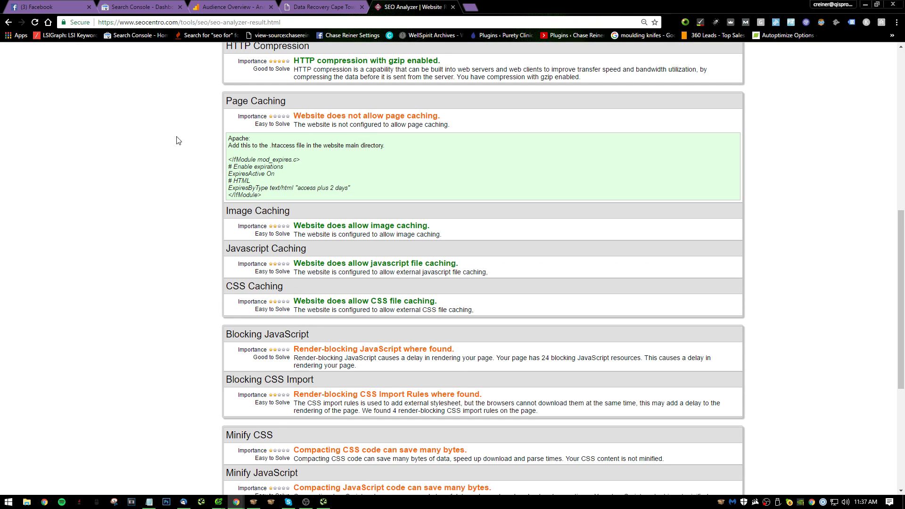
{"action": "left_click", "coordinate": [317, 121]}
{"action": "key", "text": "alt+Tab"}
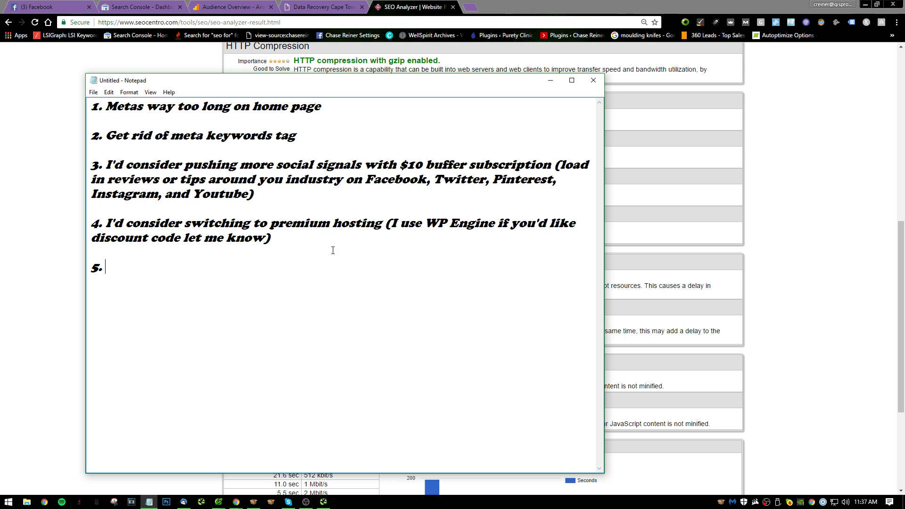
{"action": "type", "text": "Conside"}
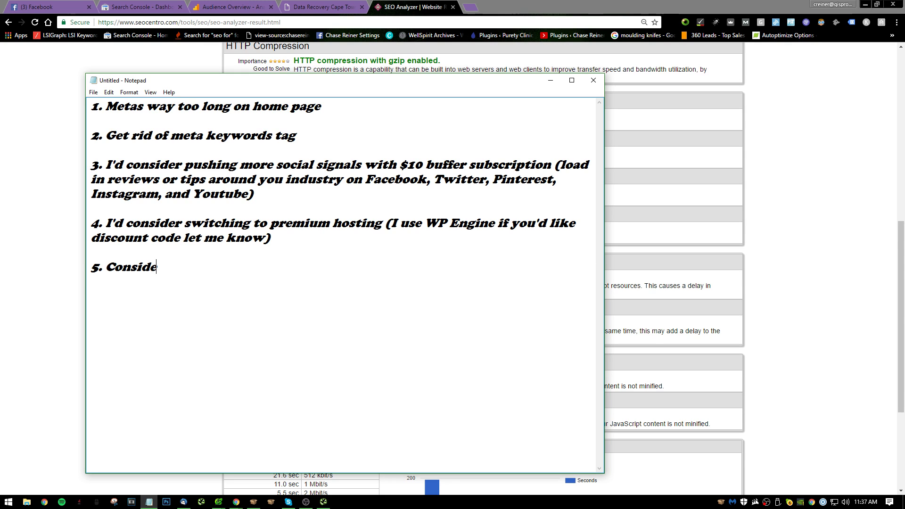
{"action": "type", "text": "r Caching"}
- Examine the remaining Speed results in the SEO Analyzer report, from render-blocking scripts down to Page Content Speed
{"action": "left_click", "coordinate": [629, 311]}
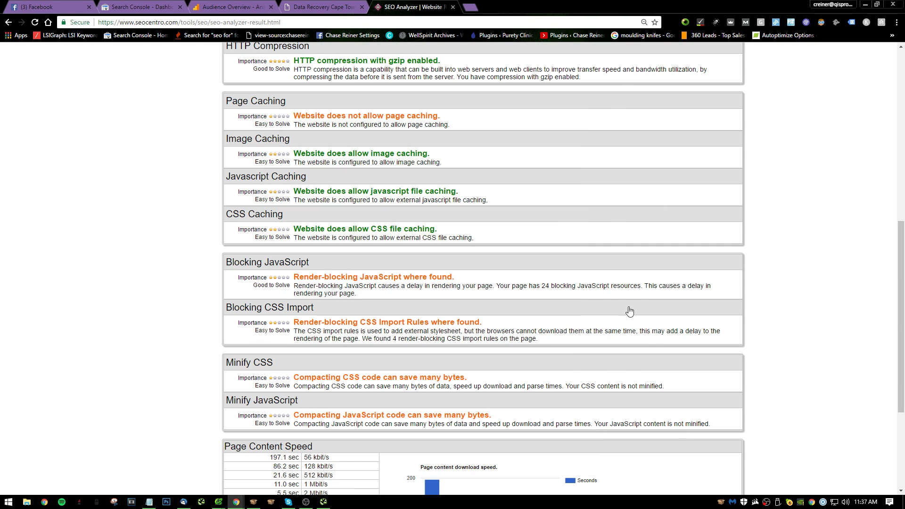
{"action": "scroll", "coordinate": [628, 307], "scroll_direction": "down", "scroll_amount": 4}
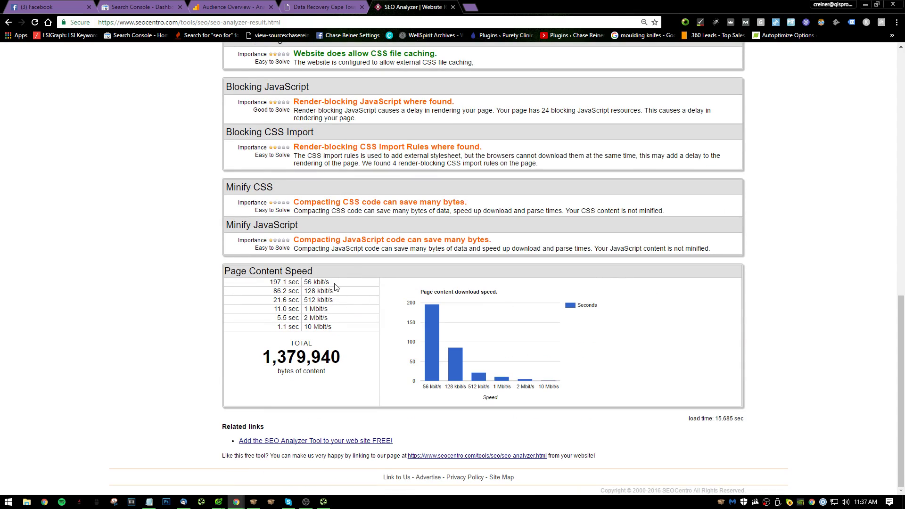
{"action": "scroll", "coordinate": [377, 273], "scroll_direction": "up", "scroll_amount": 12}
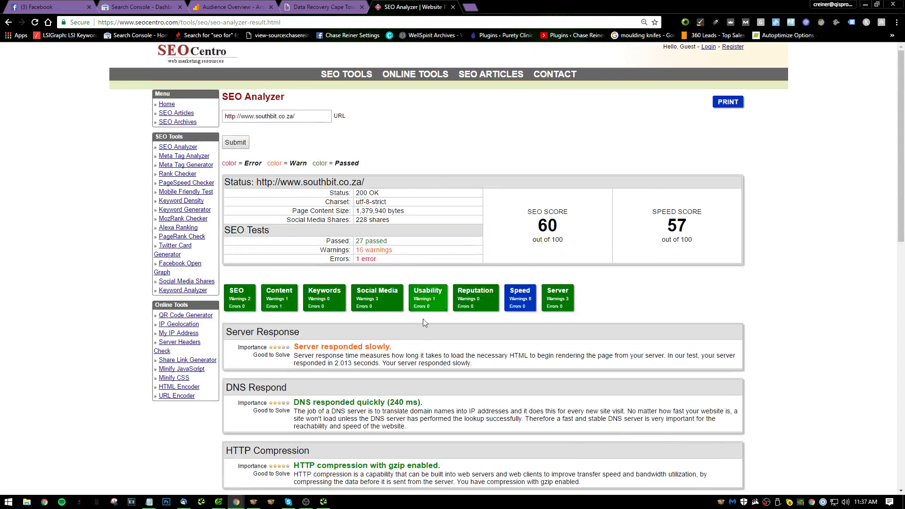
- Check the SSL result in the report's Server section, write "Implement SSL ASAP" as Notepad item 6 and start item 7
{"action": "left_click", "coordinate": [557, 297]}
{"action": "scroll", "coordinate": [472, 235], "scroll_direction": "down", "scroll_amount": 5}
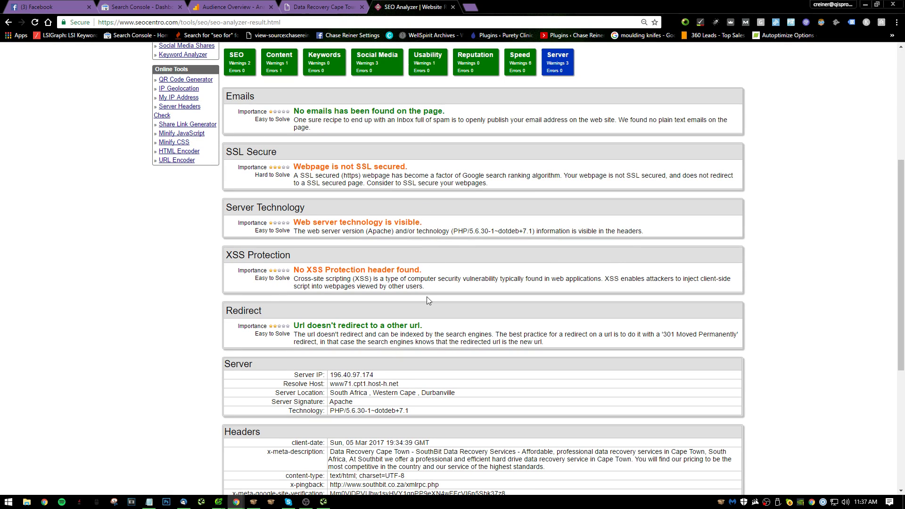
{"action": "key", "text": "alt+Tab"}
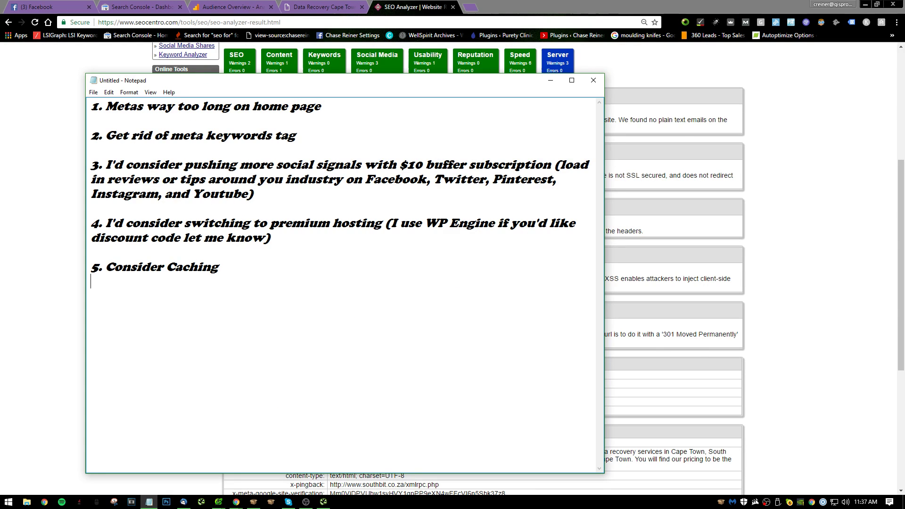
{"action": "type", "text": "Impleme"}
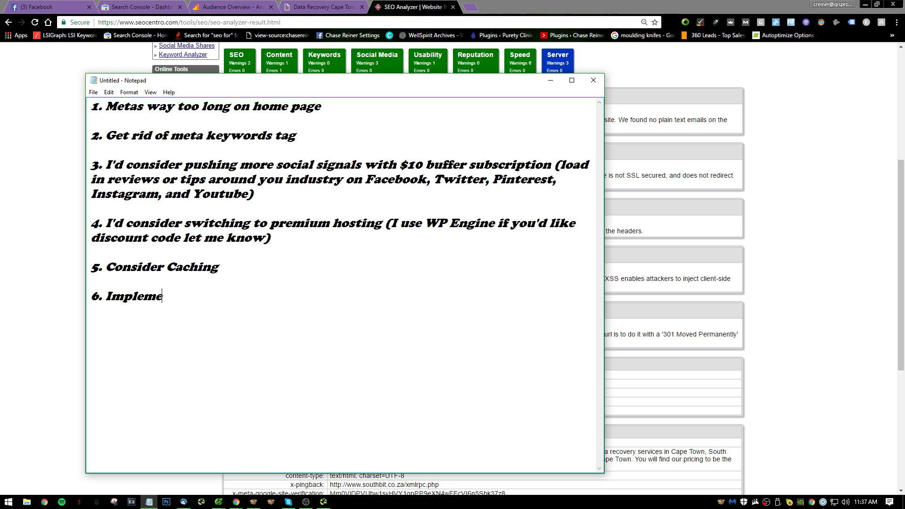
{"action": "type", "text": "nt SSL ASAP"}
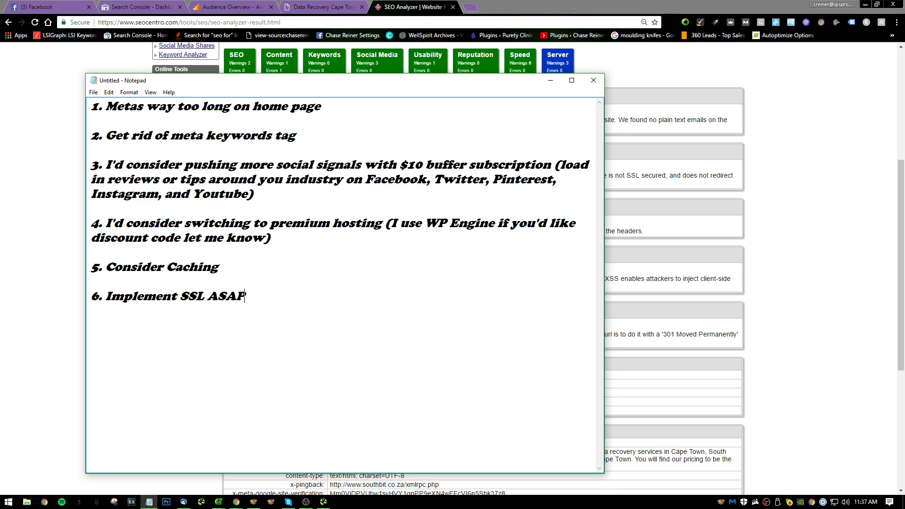
{"action": "key", "text": "Return"}
{"action": "key", "text": "Return"}
{"action": "type", "text": "7."}
- Append "(might lose small ranking signal but in long term it will be worth it)" to Notepad item 6
{"action": "left_click", "coordinate": [332, 297]}
{"action": "type", "text": "(might lose small ranking"}
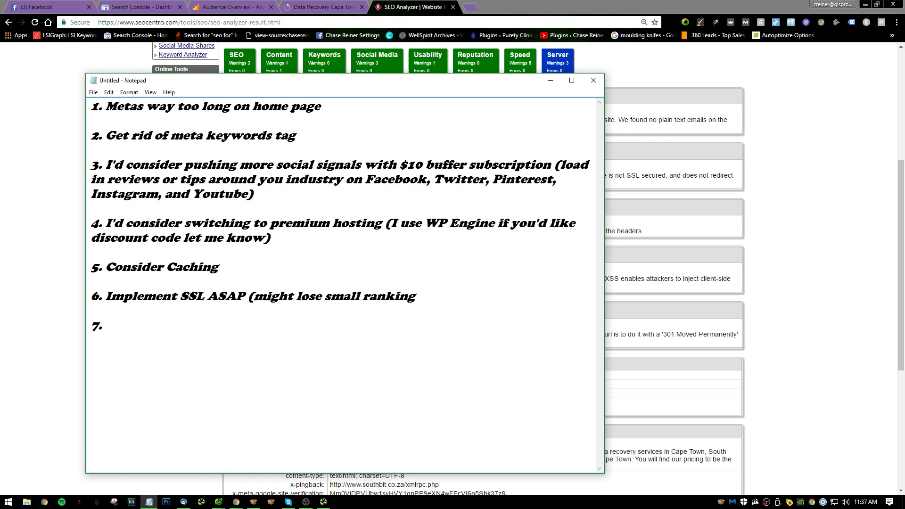
{"action": "type", "text": " signal but"}
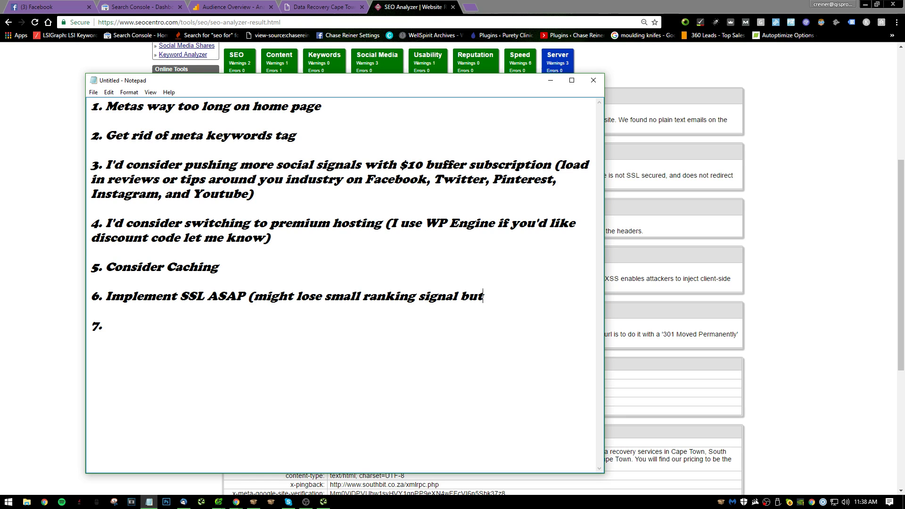
{"action": "type", "text": " in long term "}
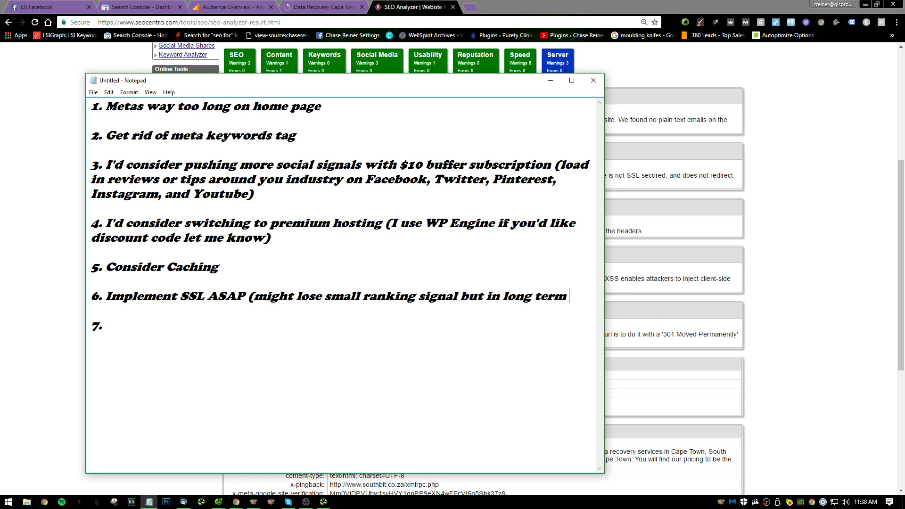
{"action": "type", "text": "it will be worth it"}
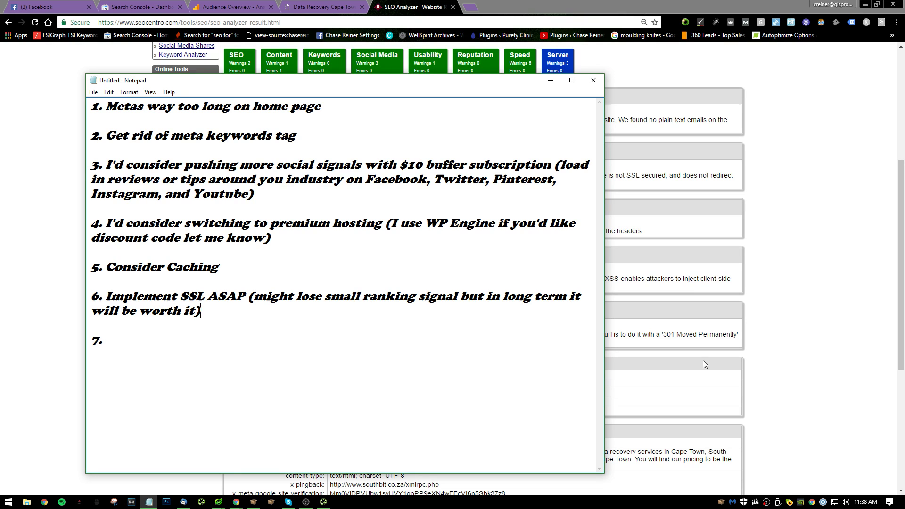
- Examine the SEO Analyzer report's Server results down to the Headers table, and the overall SEO test summary
{"action": "left_click", "coordinate": [840, 347]}
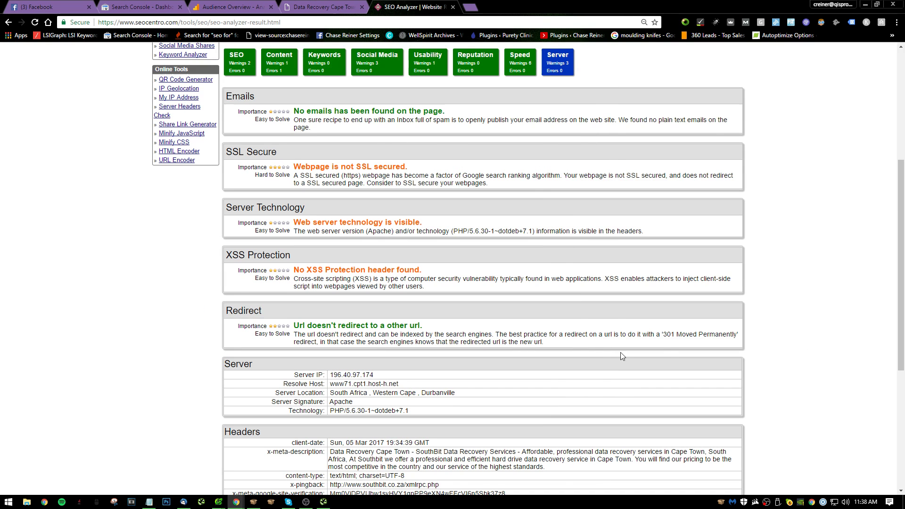
{"action": "scroll", "coordinate": [519, 216], "scroll_direction": "down", "scroll_amount": 2}
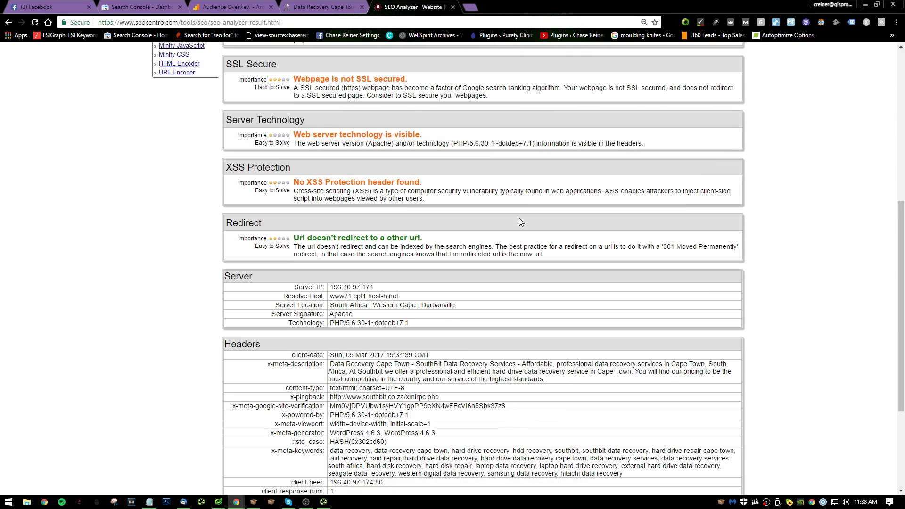
{"action": "scroll", "coordinate": [523, 221], "scroll_direction": "down", "scroll_amount": 1}
{"action": "scroll", "coordinate": [387, 267], "scroll_direction": "down", "scroll_amount": 2}
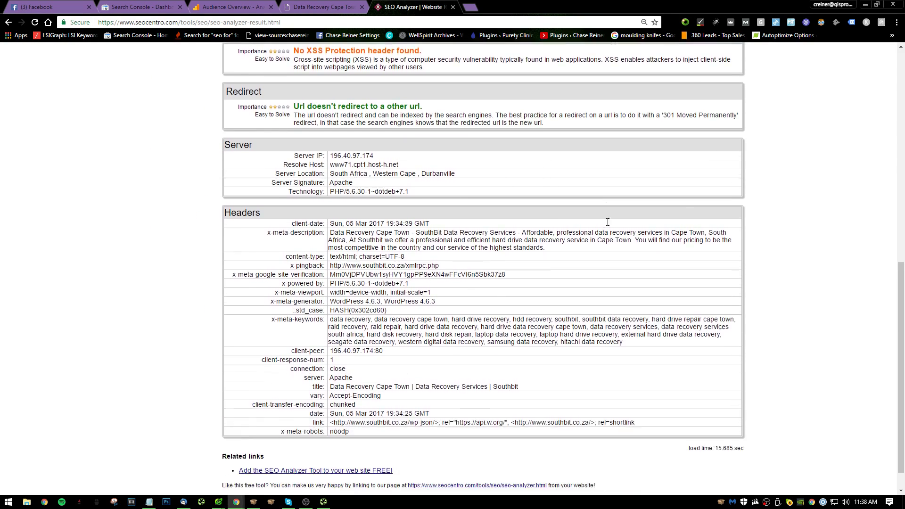
{"action": "scroll", "coordinate": [483, 275], "scroll_direction": "up", "scroll_amount": 8}
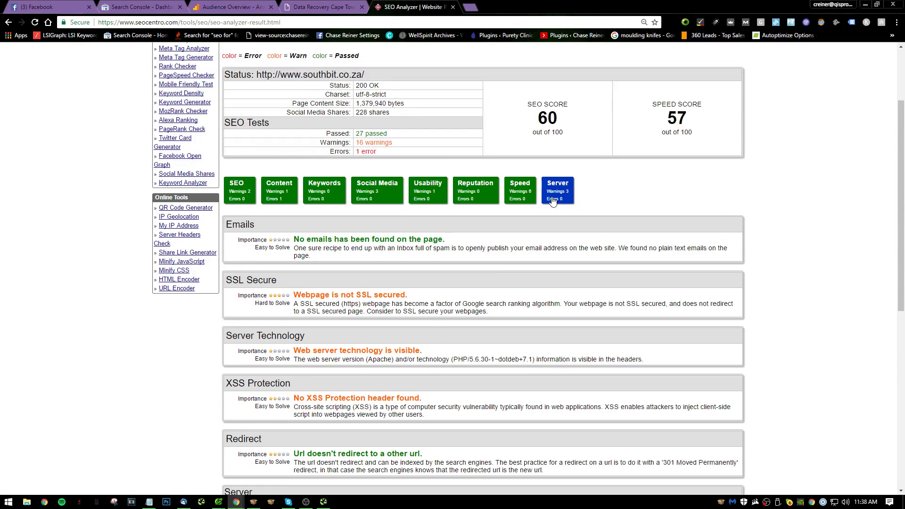
{"action": "scroll", "coordinate": [451, 213], "scroll_direction": "up", "scroll_amount": 3}
{"action": "scroll", "coordinate": [372, 282], "scroll_direction": "down", "scroll_amount": 1}
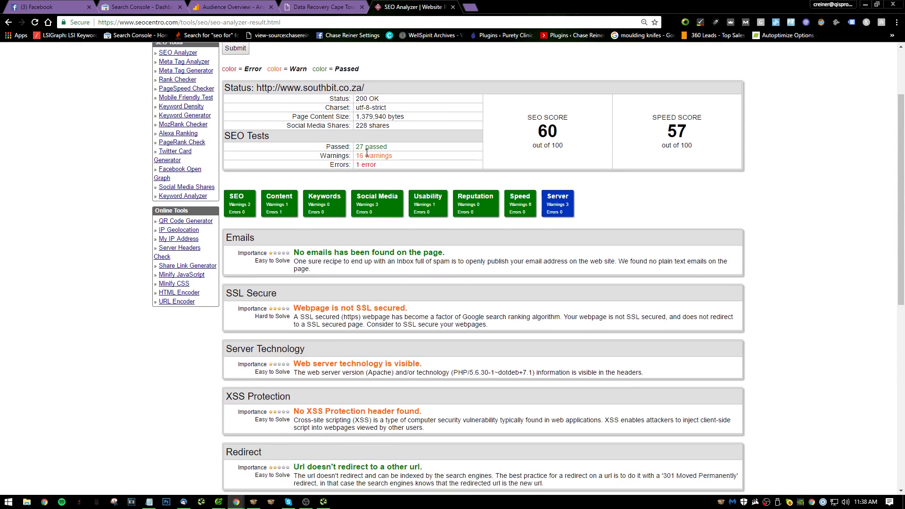
{"action": "scroll", "coordinate": [372, 282], "scroll_direction": "up", "scroll_amount": 1}
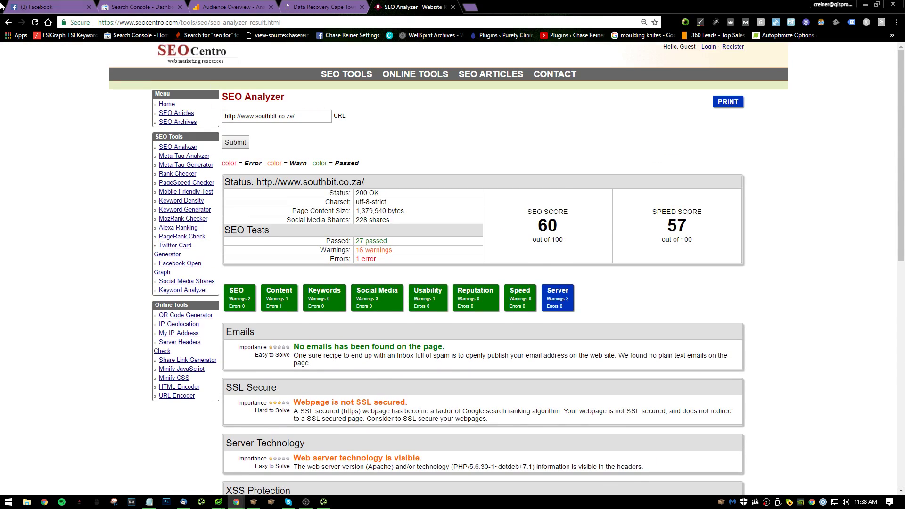
- Close the SEO Analyzer report and show MozBar's on-page elements for the southbit.co.za home page
{"action": "left_click", "coordinate": [214, 24]}
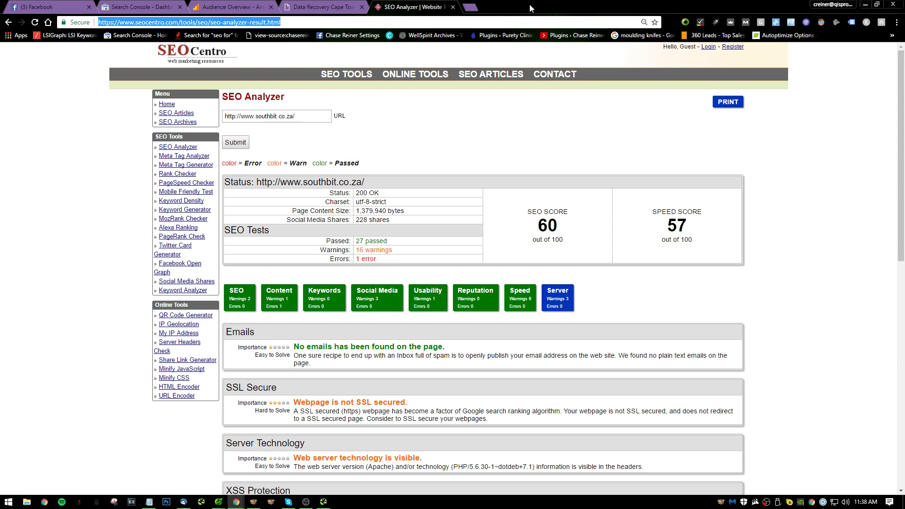
{"action": "left_click", "coordinate": [453, 7]}
{"action": "left_click", "coordinate": [141, 7]}
{"action": "left_click", "coordinate": [323, 7]}
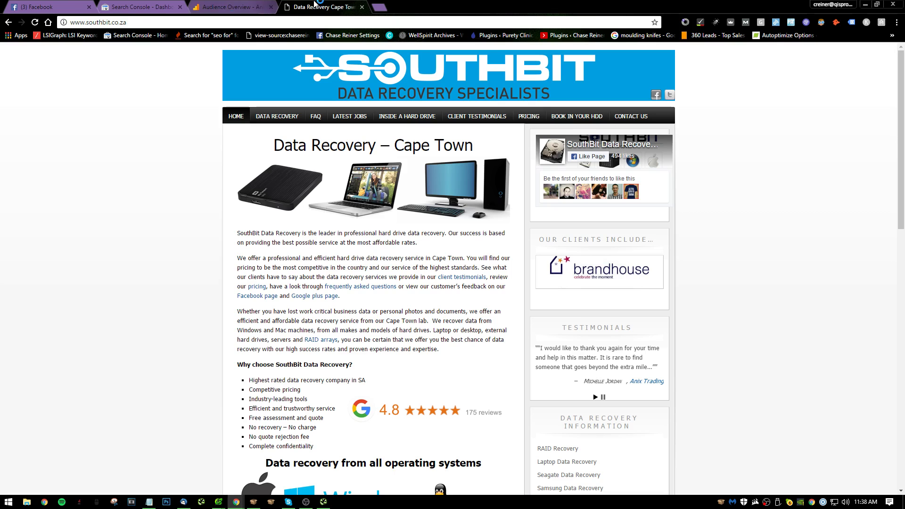
{"action": "left_click", "coordinate": [745, 22]}
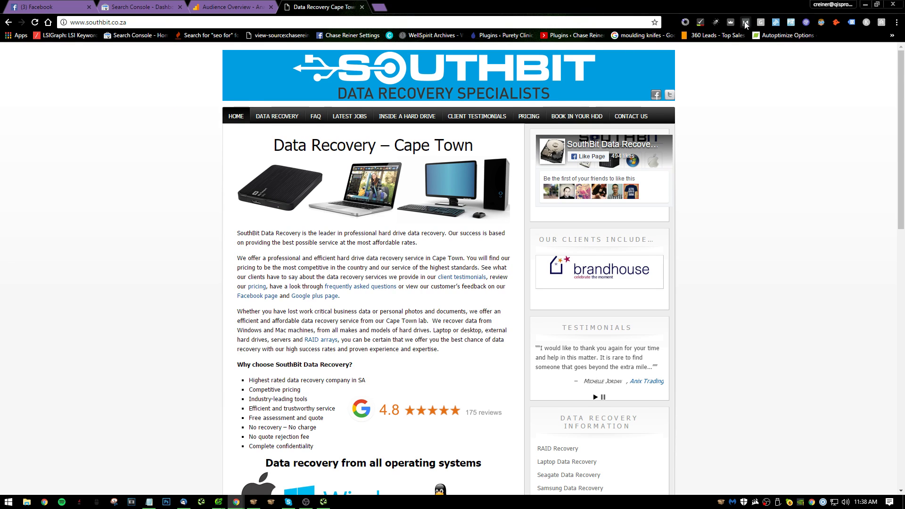
{"action": "left_click", "coordinate": [57, 54]}
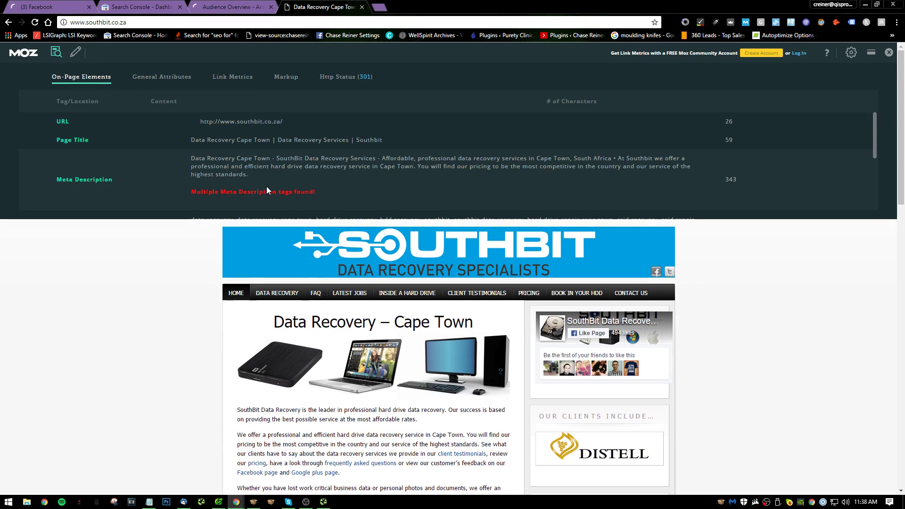
- Write "Get rid of multiple meta descriptions" as Notepad item 7 and start item 8
{"action": "key", "text": "alt+Tab"}
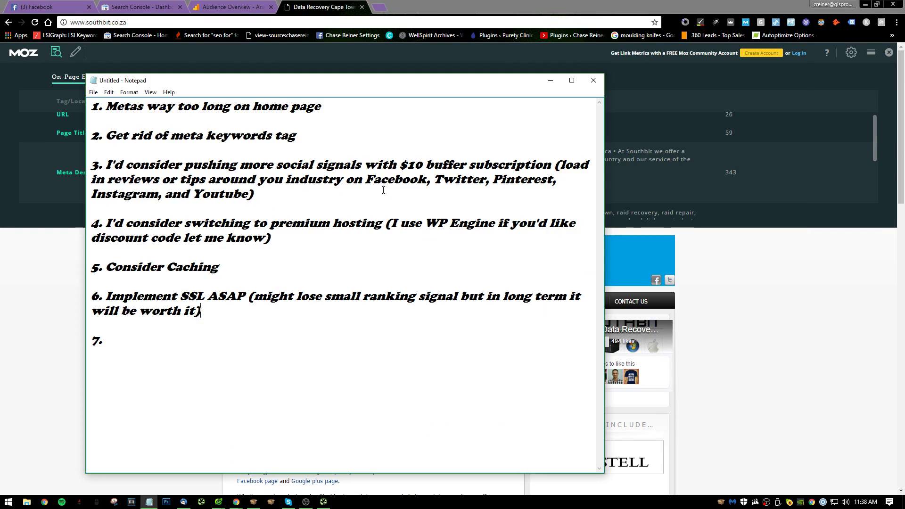
{"action": "type", "text": "M"}
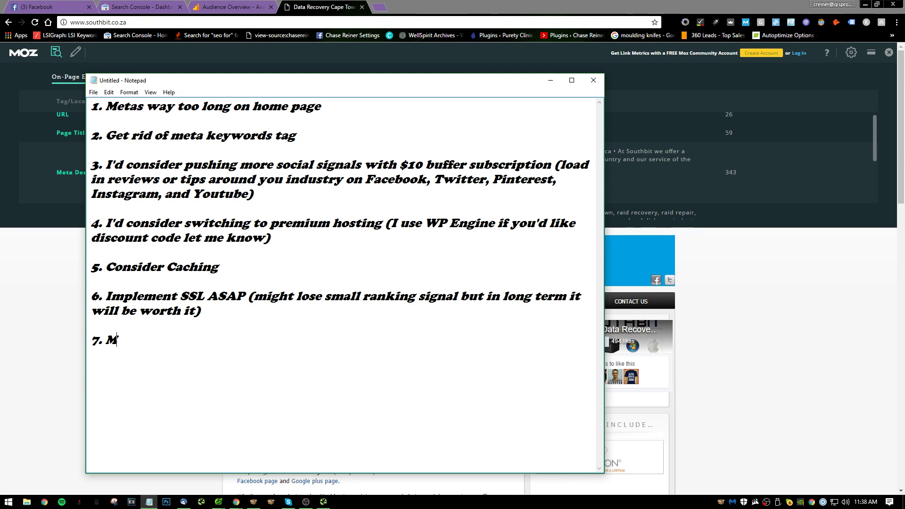
{"action": "key", "text": "BackSpace"}
{"action": "type", "text": "Get rid"}
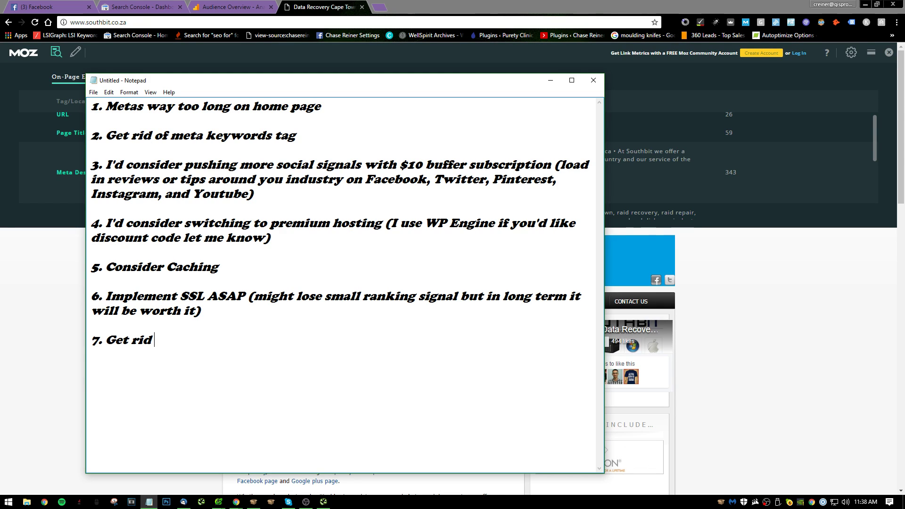
{"action": "type", "text": " of multiple me"}
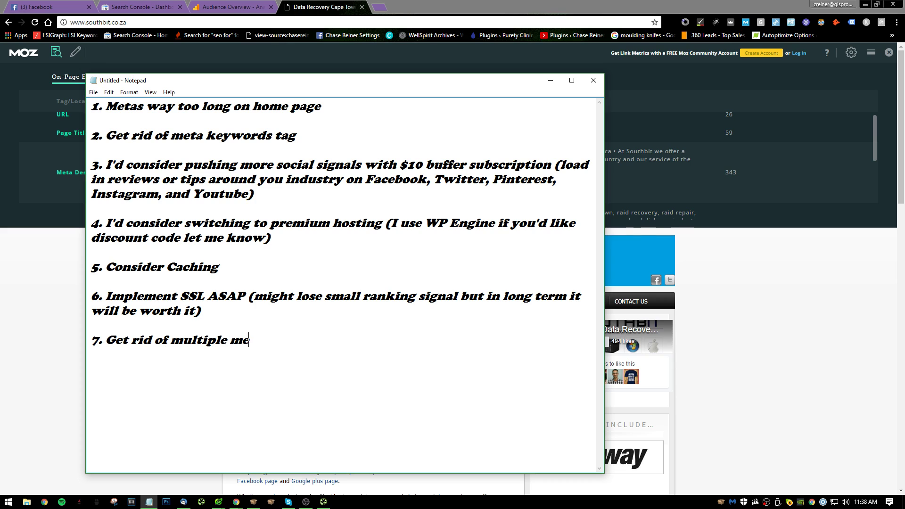
{"action": "type", "text": "ta descriptions"}
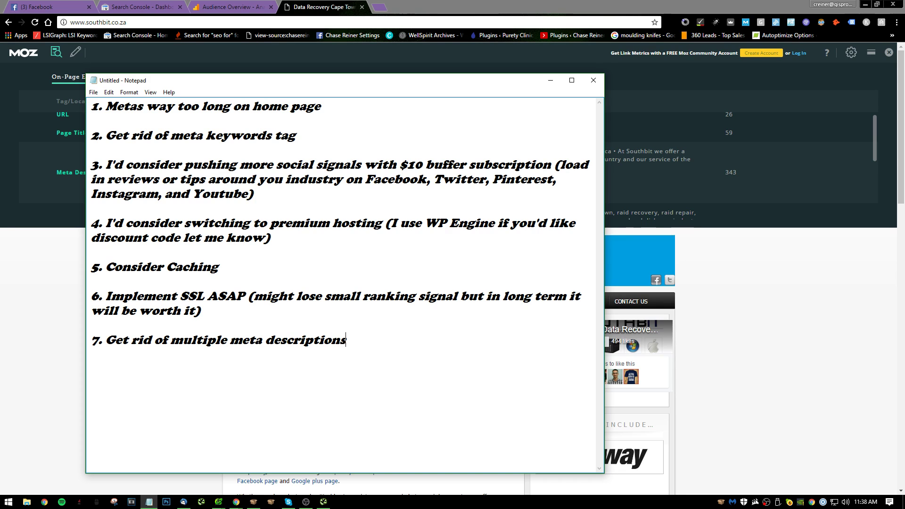
{"action": "key", "text": "Return"}
{"action": "key", "text": "Return"}
{"action": "type", "text": "8."}
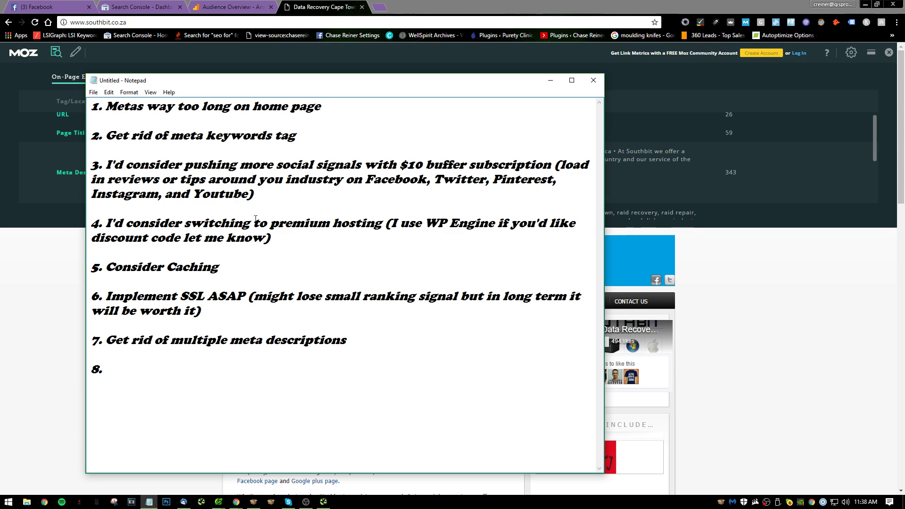
- Examine MozBar's on-page elements for the home page, from the page title and meta tags down to the headings and image alt text
{"action": "left_click", "coordinate": [24, 340]}
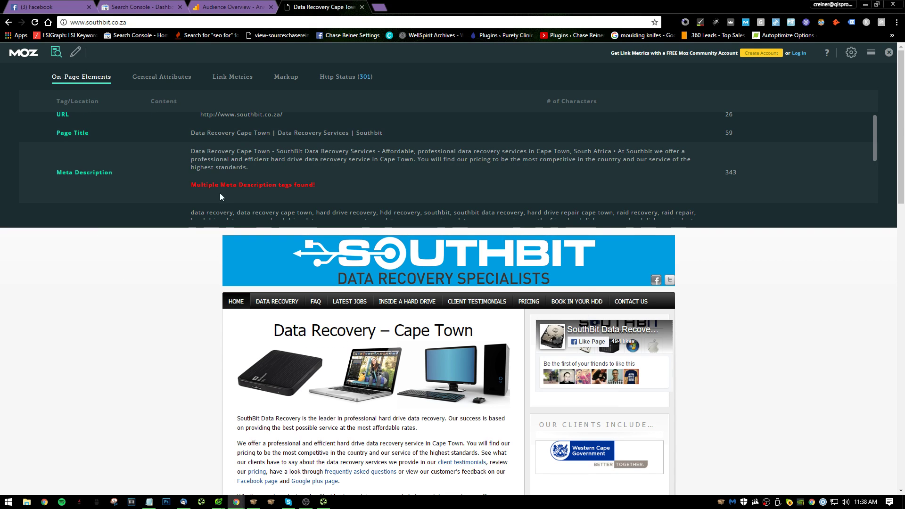
{"action": "scroll", "coordinate": [245, 146], "scroll_direction": "down", "scroll_amount": 1}
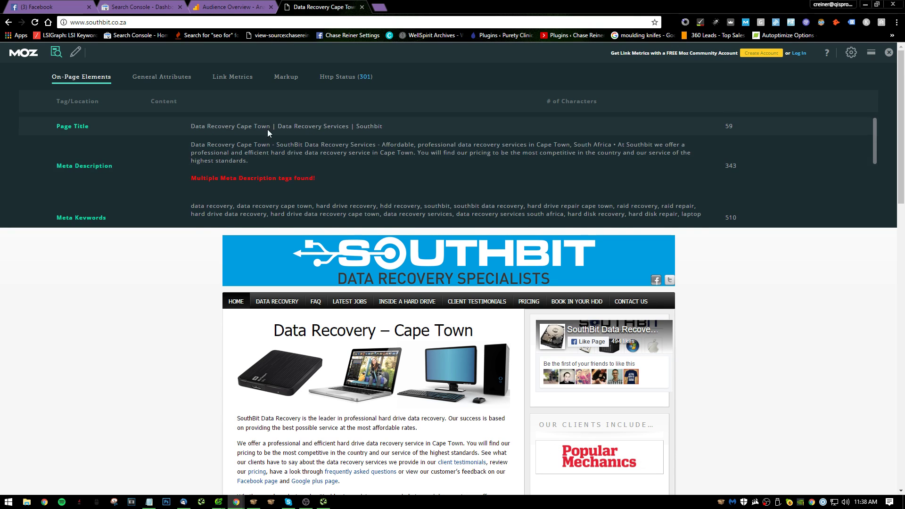
{"action": "scroll", "coordinate": [258, 219], "scroll_direction": "down", "scroll_amount": 1}
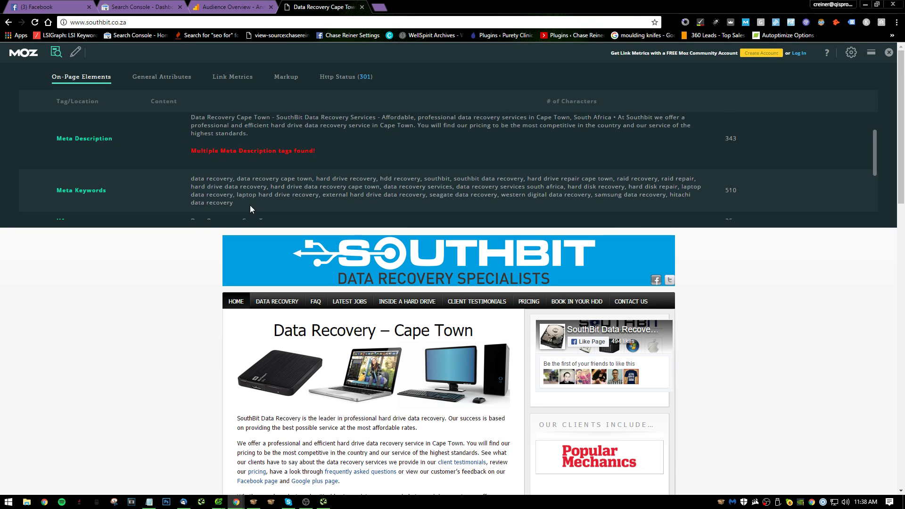
{"action": "scroll", "coordinate": [258, 219], "scroll_direction": "down", "scroll_amount": 1}
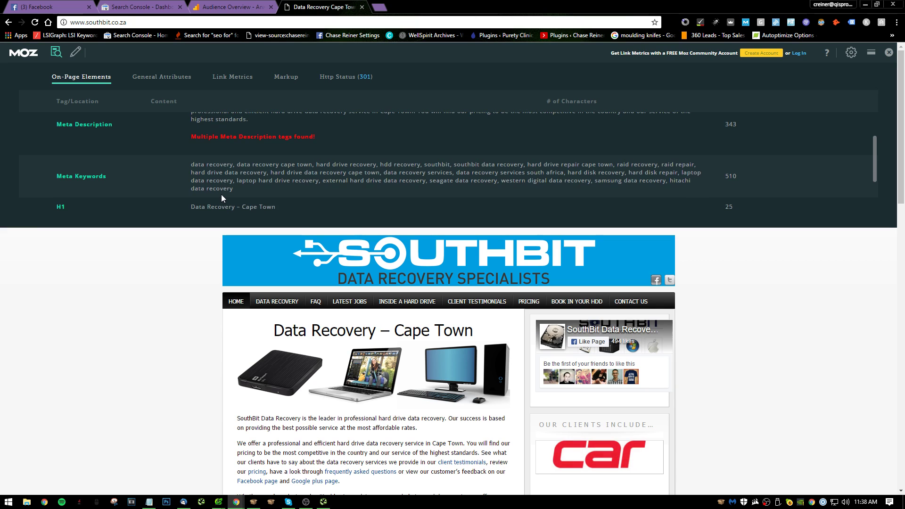
{"action": "scroll", "coordinate": [260, 185], "scroll_direction": "down", "scroll_amount": 1}
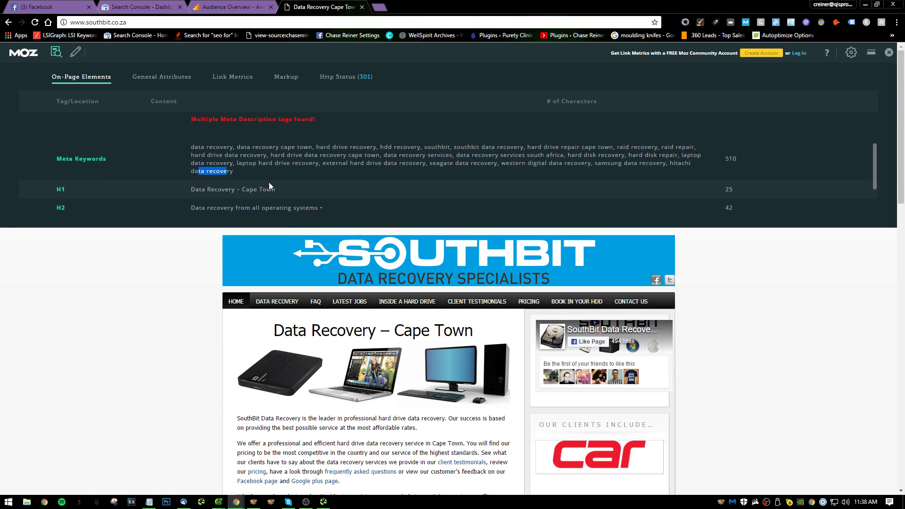
{"action": "scroll", "coordinate": [289, 196], "scroll_direction": "down", "scroll_amount": 1}
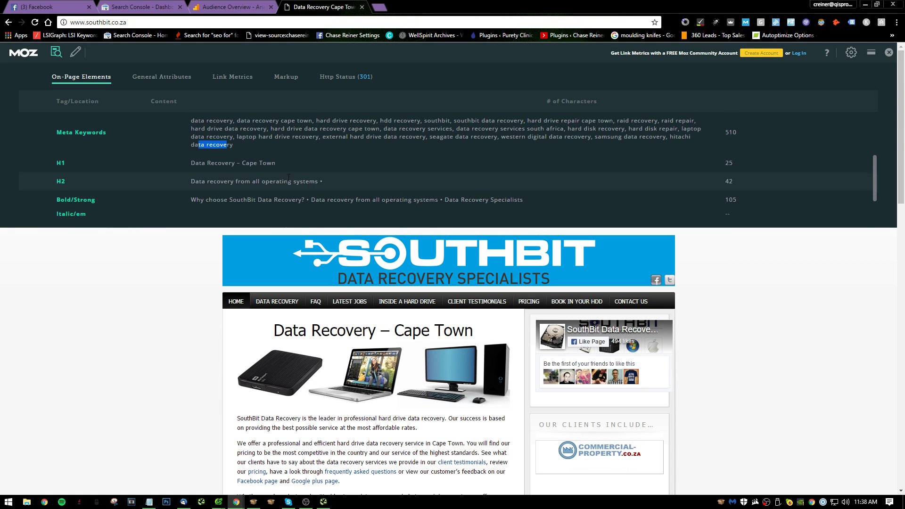
{"action": "scroll", "coordinate": [290, 174], "scroll_direction": "down", "scroll_amount": 1}
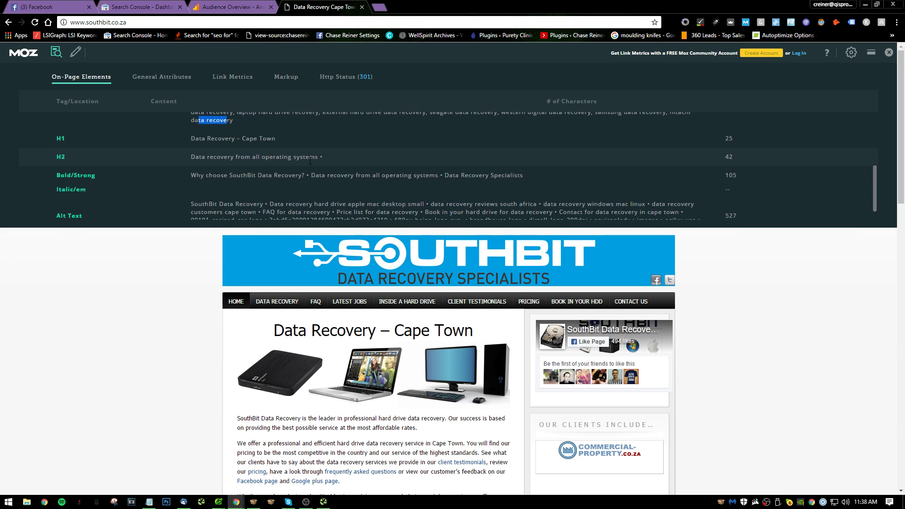
{"action": "scroll", "coordinate": [310, 164], "scroll_direction": "down", "scroll_amount": 1}
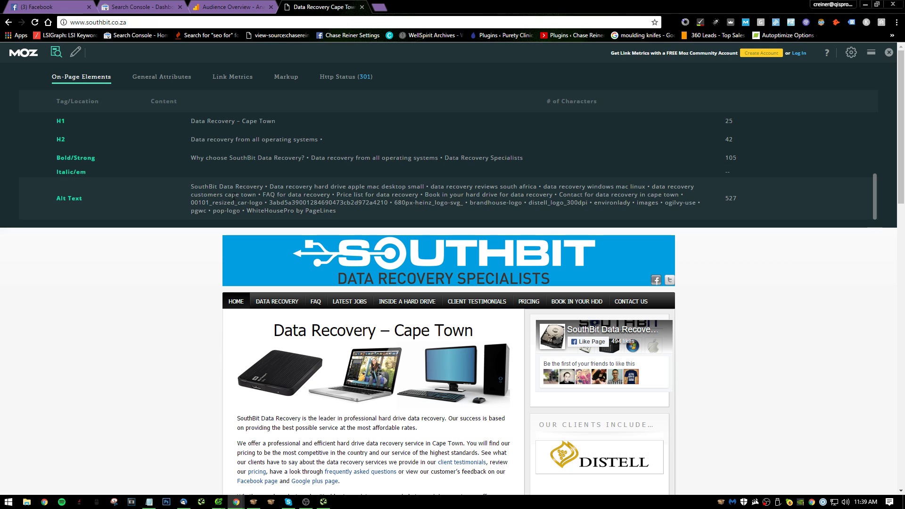
{"action": "left_click_drag", "start_coordinate": [236, 186], "coordinate": [380, 189]}
{"action": "left_click_drag", "start_coordinate": [191, 187], "coordinate": [286, 187]}
{"action": "left_click", "coordinate": [286, 187]}
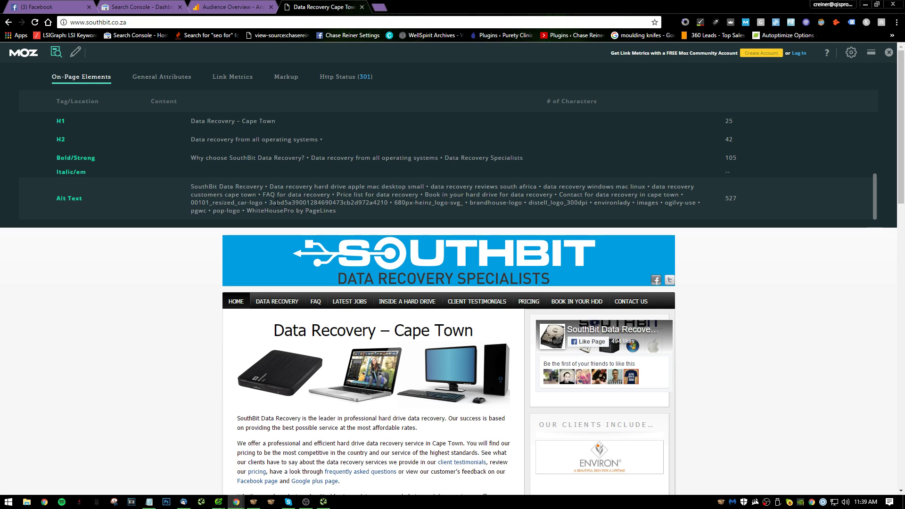
{"action": "left_click_drag", "start_coordinate": [267, 203], "coordinate": [468, 205]}
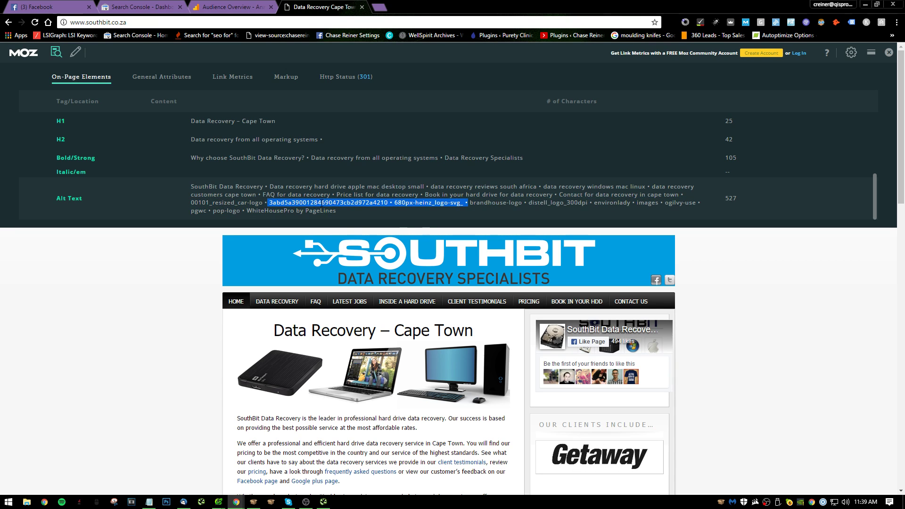
- Write "Consider optimizing alt text on some images on home page" as Notepad item 8 and start item 9
{"action": "key", "text": "alt+Tab"}
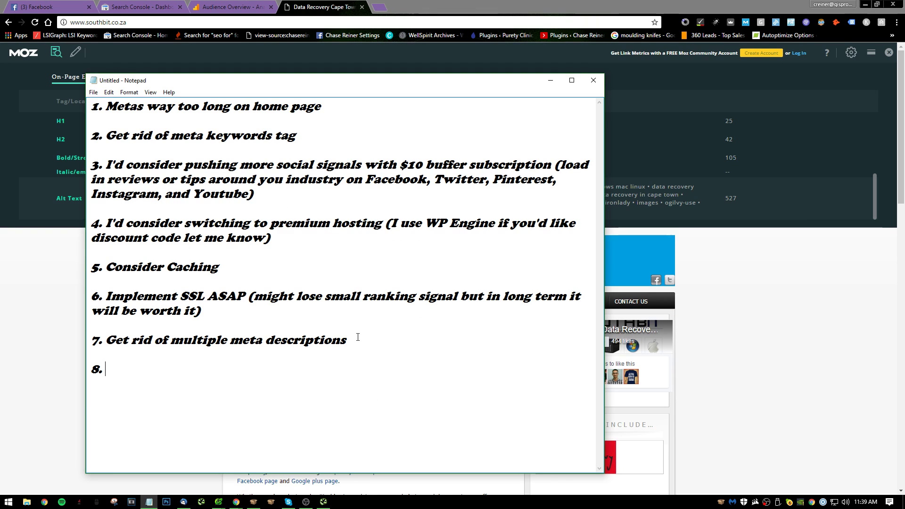
{"action": "type", "text": "Consider optim"}
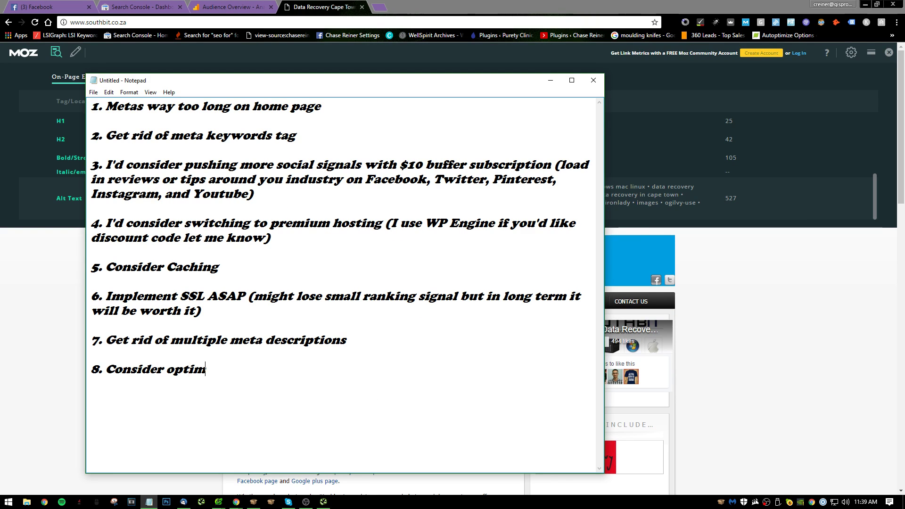
{"action": "type", "text": "izing alt text on so"}
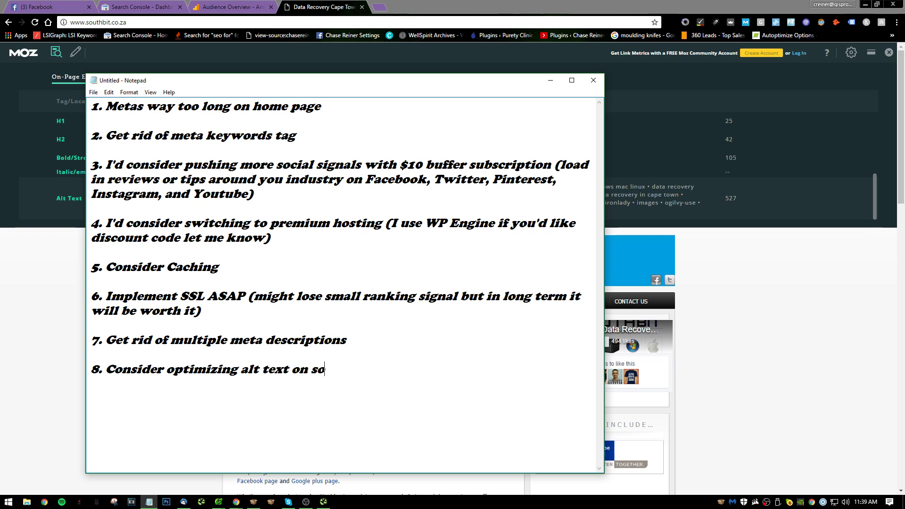
{"action": "type", "text": "me images on home pa"}
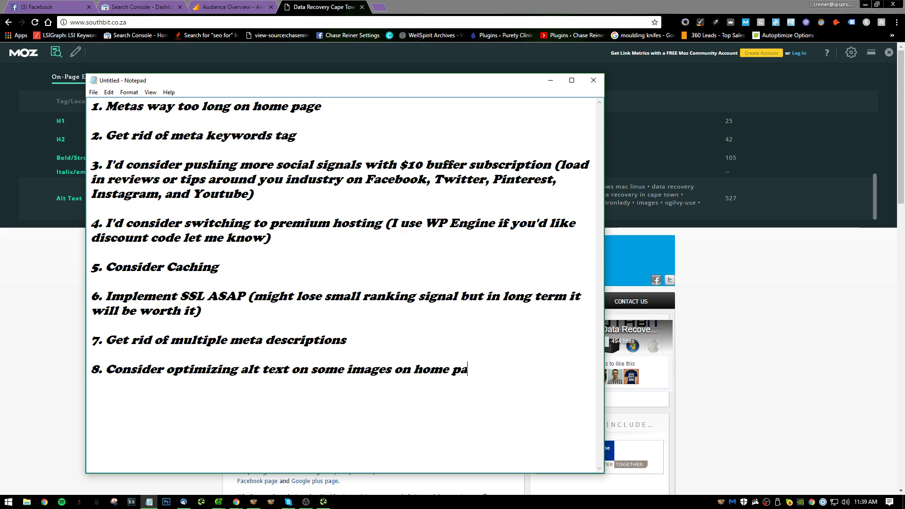
{"action": "type", "text": "ge"}
{"action": "key", "text": "Return"}
{"action": "key", "text": "Return"}
{"action": "type", "text": "9."}
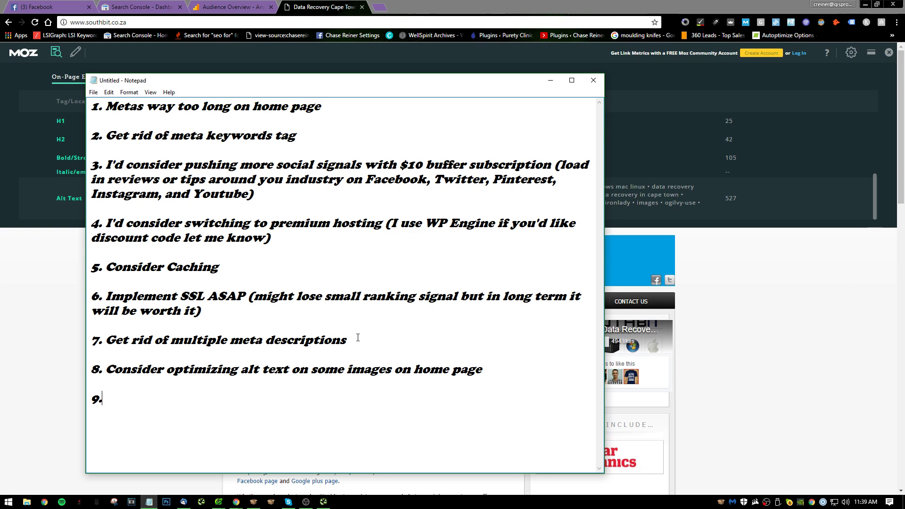
- Check MozBar's general attributes for the home page and write "Need to fix 8 second load time" as Notepad item 9
{"action": "left_click", "coordinate": [182, 69]}
{"action": "left_click", "coordinate": [161, 76]}
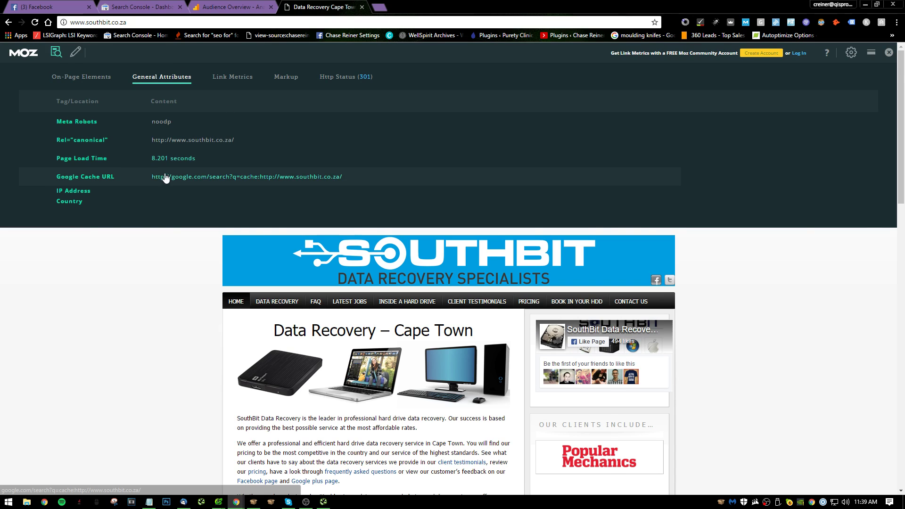
{"action": "key", "text": "alt+Tab"}
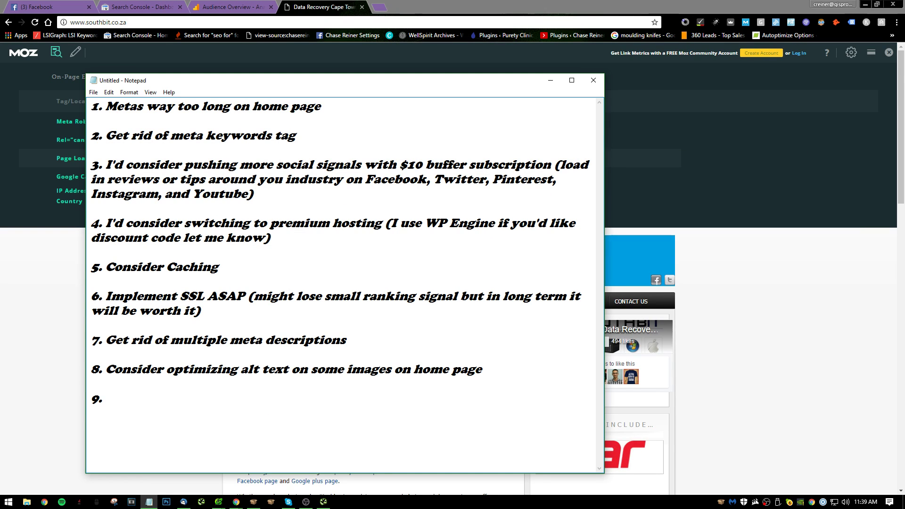
{"action": "type", "text": "Need"}
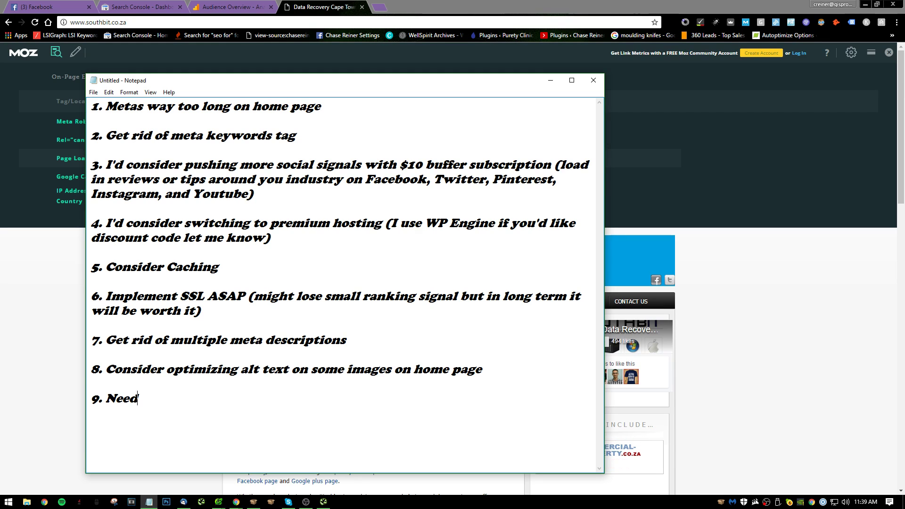
{"action": "type", "text": " to fix 8 second"}
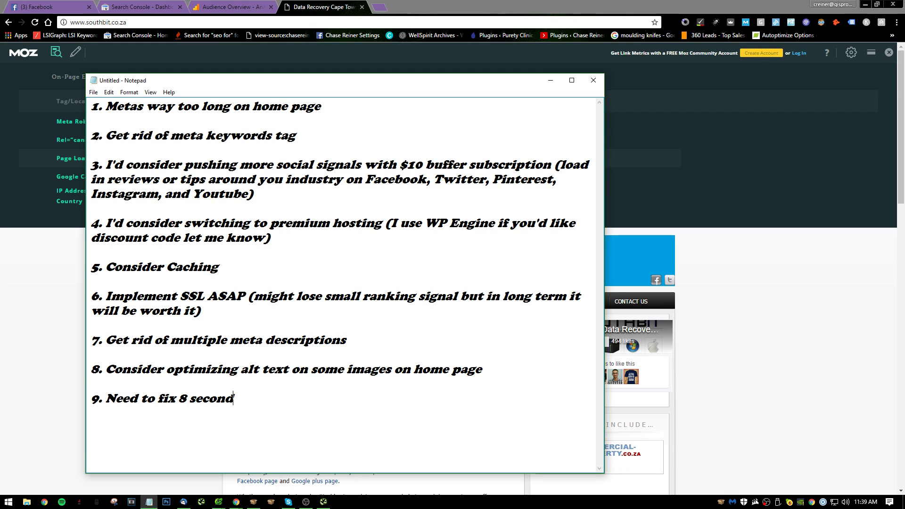
{"action": "type", "text": " load time"}
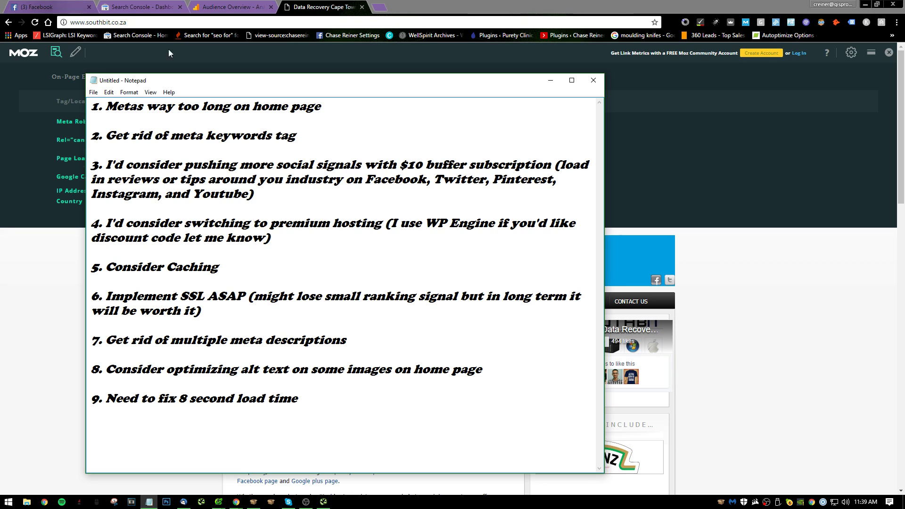
{"action": "left_click", "coordinate": [335, 12]}
{"action": "left_click", "coordinate": [379, 7]}
{"action": "type", "text": "gtmetrix.com"}
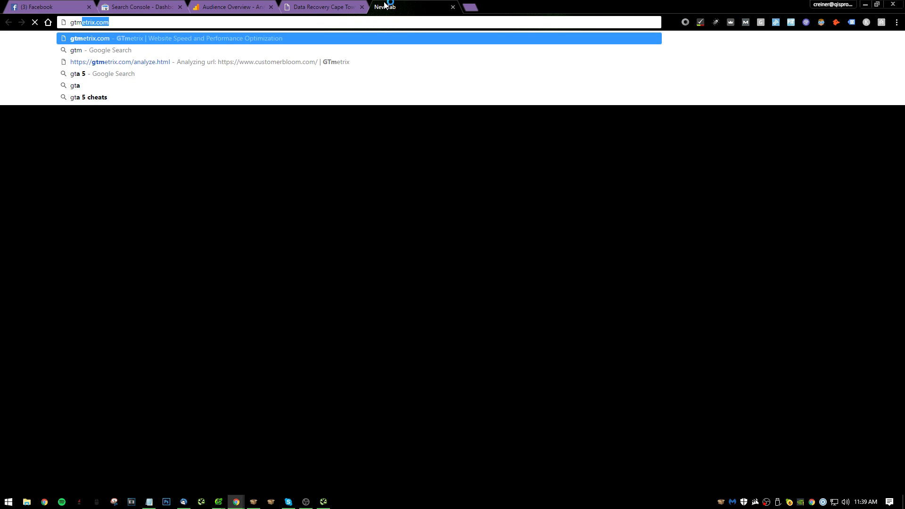
{"action": "key", "text": "Return"}
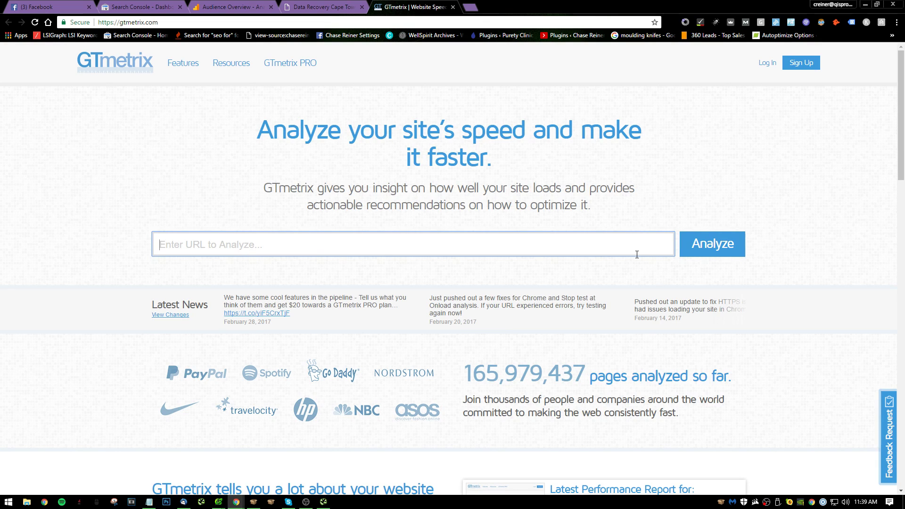
{"action": "left_click", "coordinate": [342, 7]}
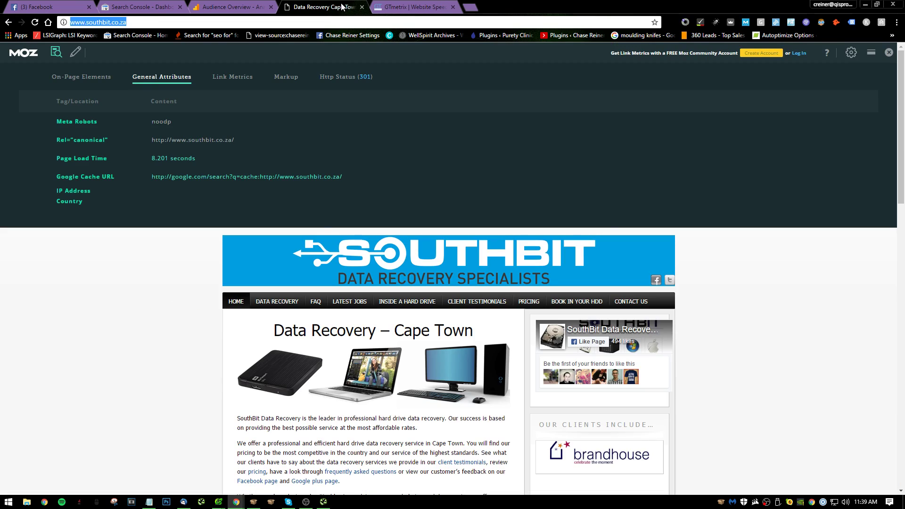
{"action": "key", "text": "ctrl+c"}
{"action": "left_click", "coordinate": [409, 7]}
{"action": "key", "text": "ctrl+v"}
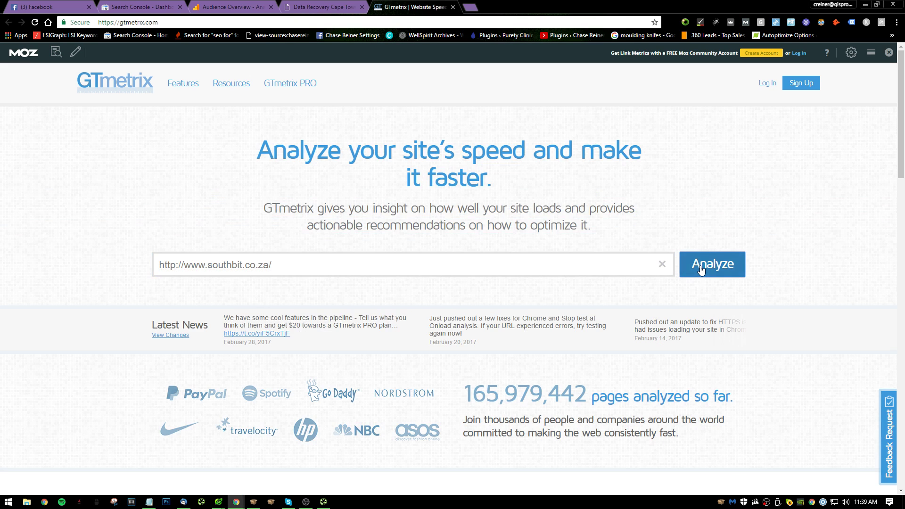
{"action": "left_click", "coordinate": [701, 270]}
- Show MozBar's link metrics for the home page, write "Get fav icon for site" as Notepad item 10 and start item 11
{"action": "left_click", "coordinate": [325, 7]}
{"action": "left_click", "coordinate": [233, 77]}
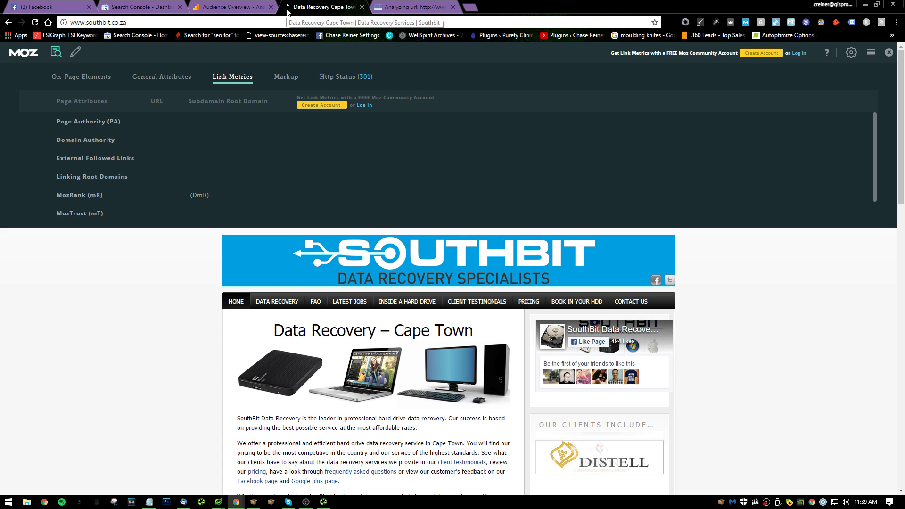
{"action": "key", "text": "alt+Tab"}
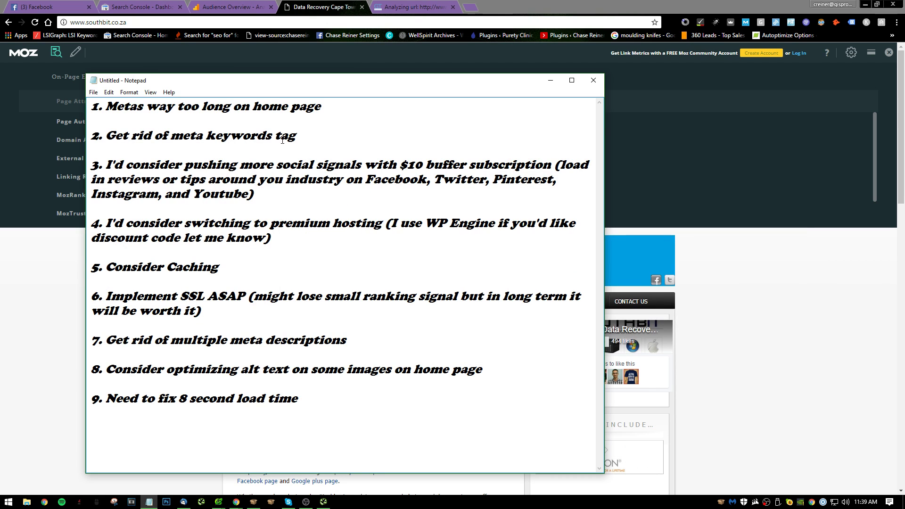
{"action": "type", "text": "10. G"}
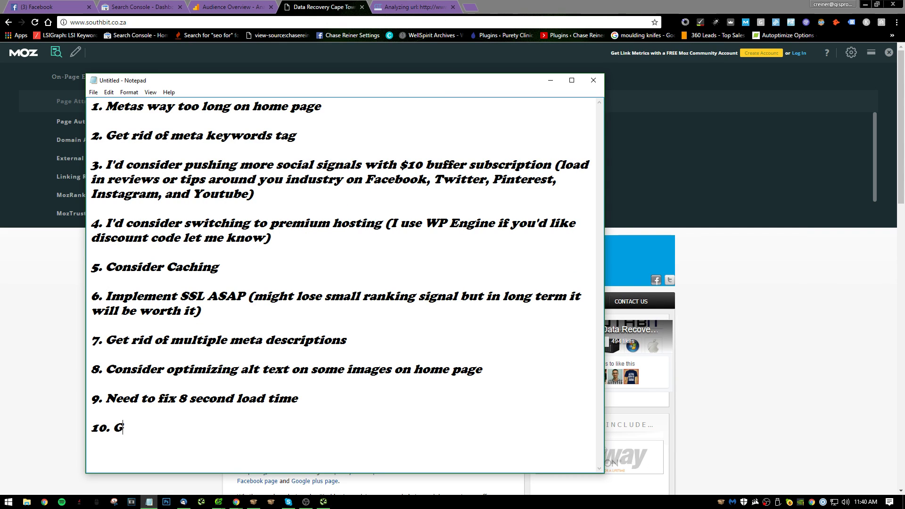
{"action": "type", "text": "et fav icon"}
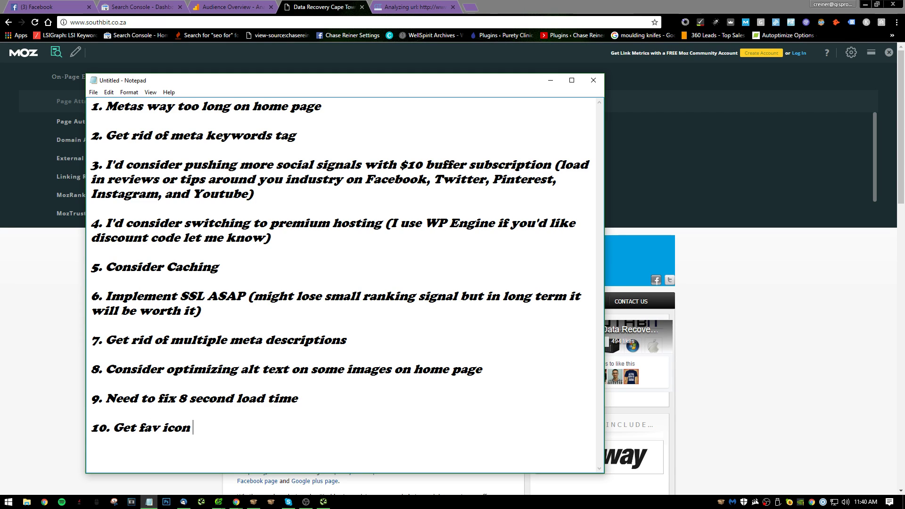
{"action": "type", "text": " for site"}
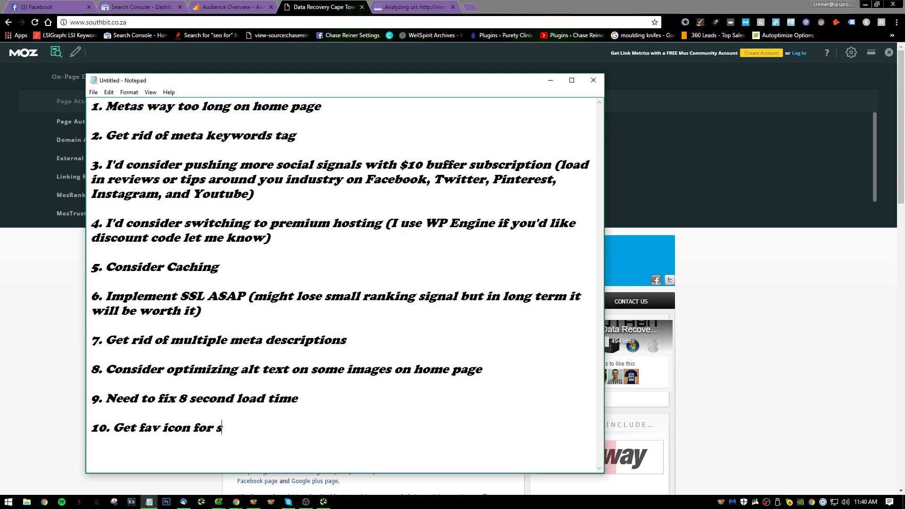
{"action": "key", "text": "Return"}
{"action": "key", "text": "Return"}
{"action": "type", "text": "1."}
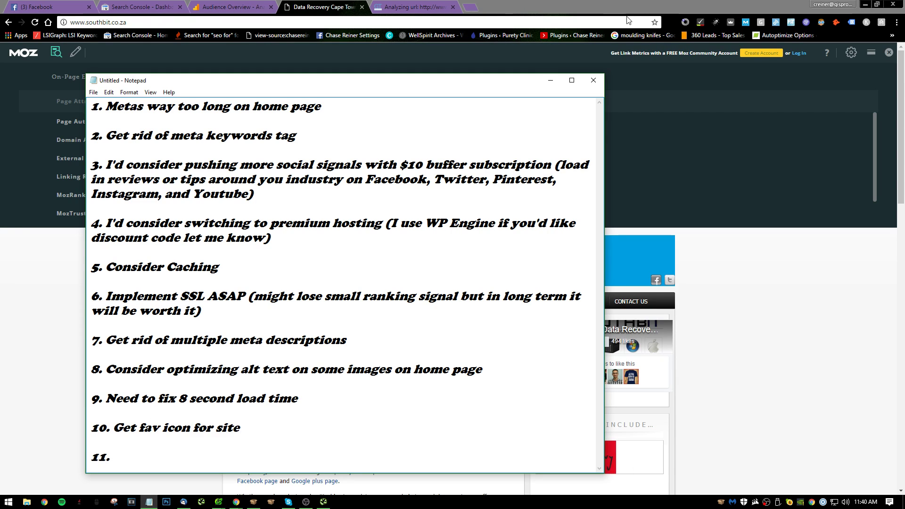
- Open the Structured Data Testing Tool from MozBar's Schema.org markup details, and check the Twitter Cards and Microformats details
{"action": "left_click", "coordinate": [342, 59]}
{"action": "left_click", "coordinate": [287, 77]}
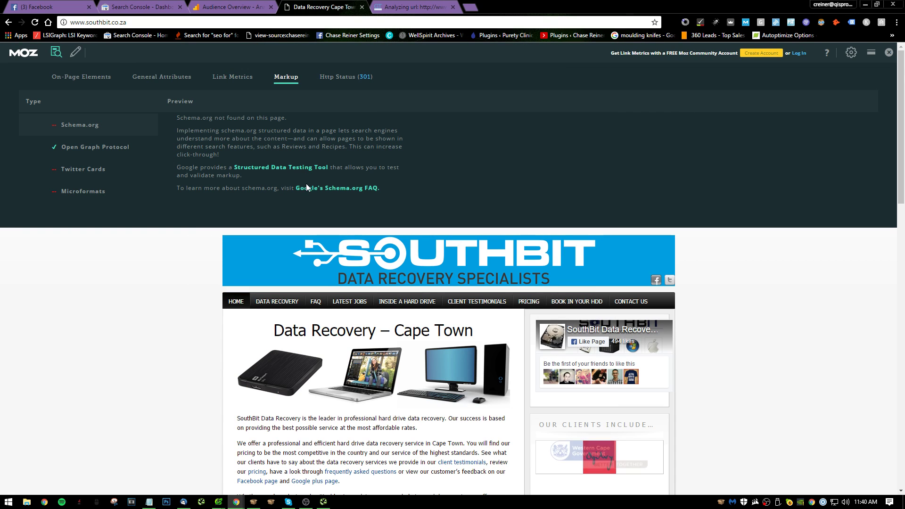
{"action": "left_click", "coordinate": [294, 167]}
{"action": "left_click", "coordinate": [333, 4]}
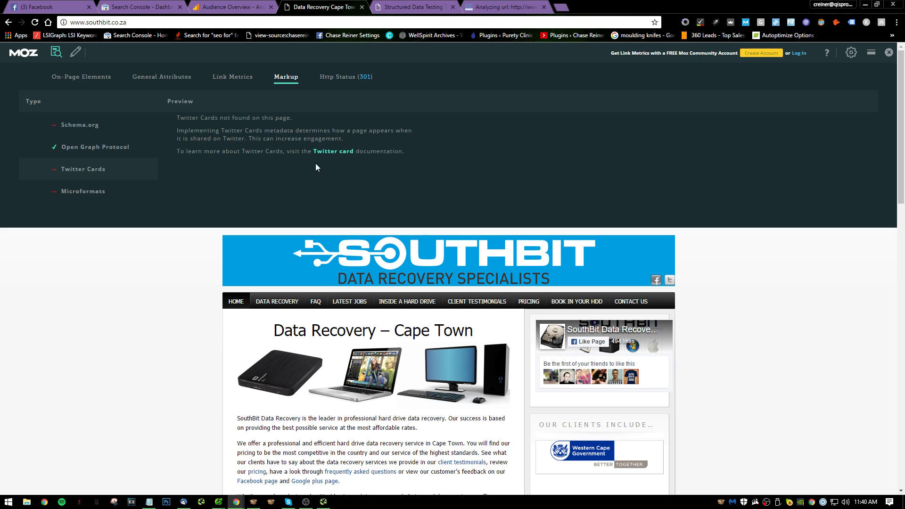
{"action": "left_click", "coordinate": [117, 190]}
{"action": "left_click", "coordinate": [119, 170]}
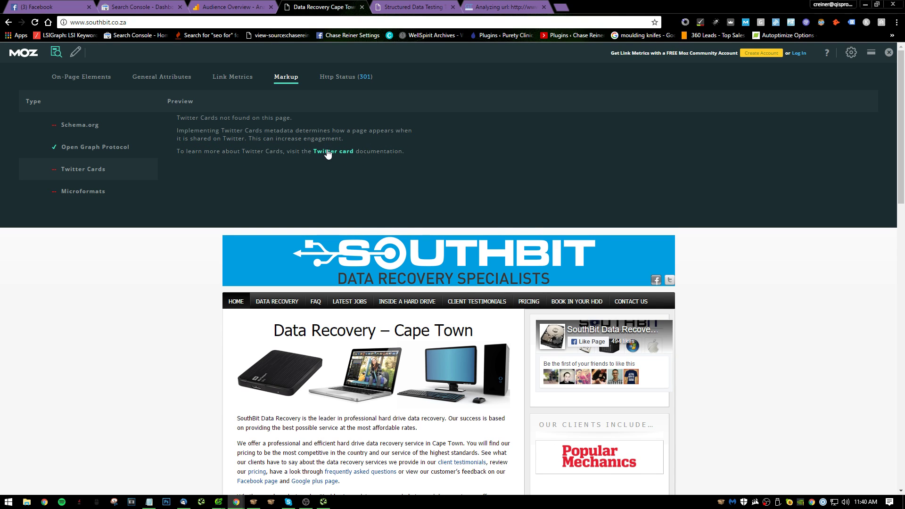
- Copy the site's home page URL, search for "facebook debugger" in a new tab and open Facebook's Open Graph Debugger
{"action": "left_click", "coordinate": [174, 24]}
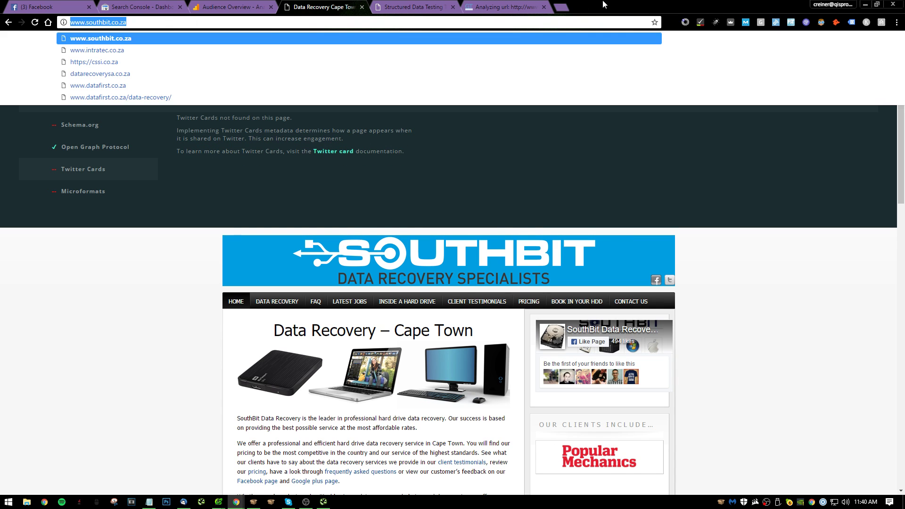
{"action": "left_click", "coordinate": [561, 6]}
{"action": "type", "text": "facebook d"}
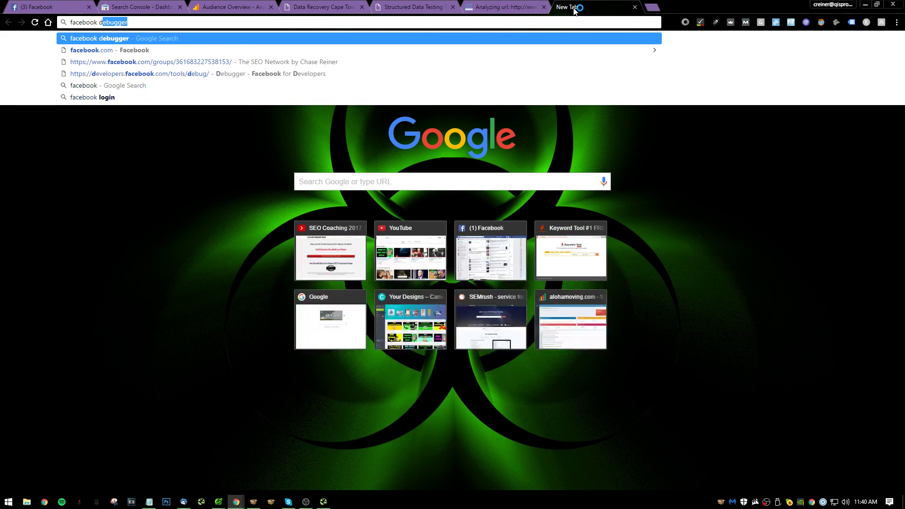
{"action": "type", "text": "ebug"}
{"action": "key", "text": "Return"}
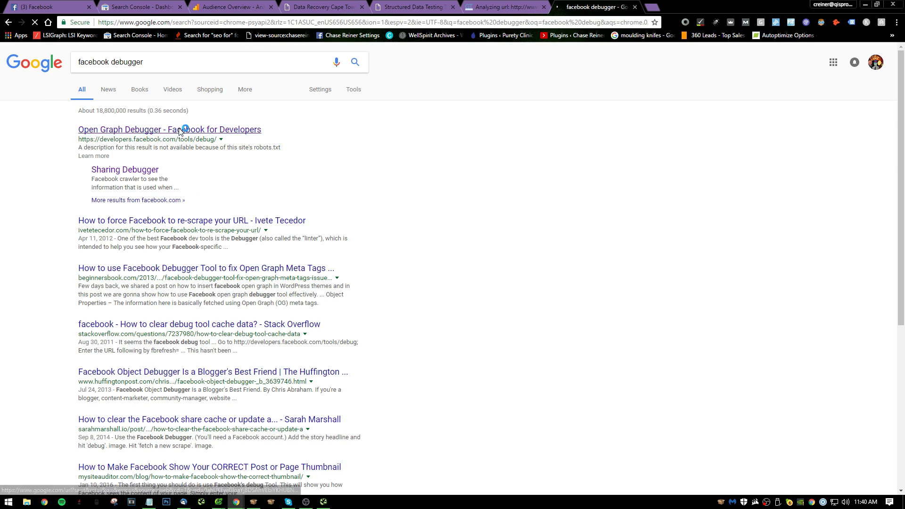
{"action": "left_click", "coordinate": [181, 130]}
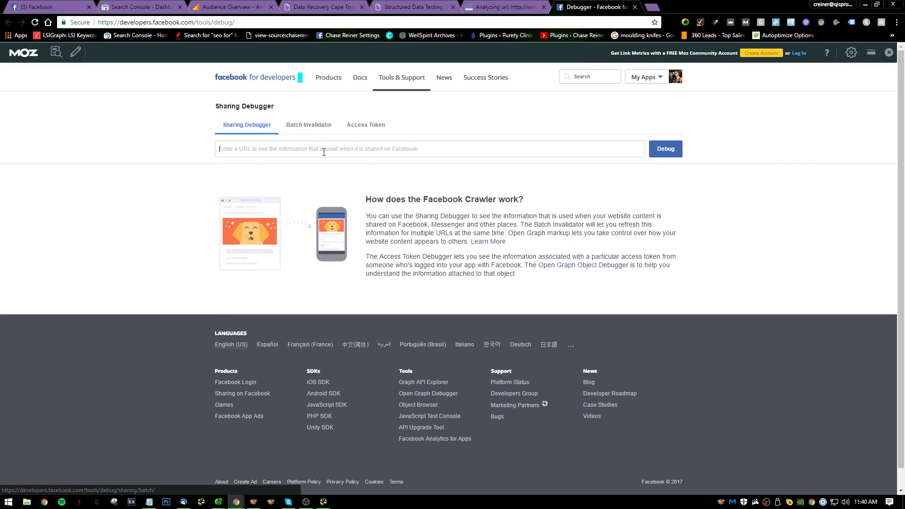
{"action": "left_click", "coordinate": [325, 150]}
{"action": "key", "text": "ctrl+v"}
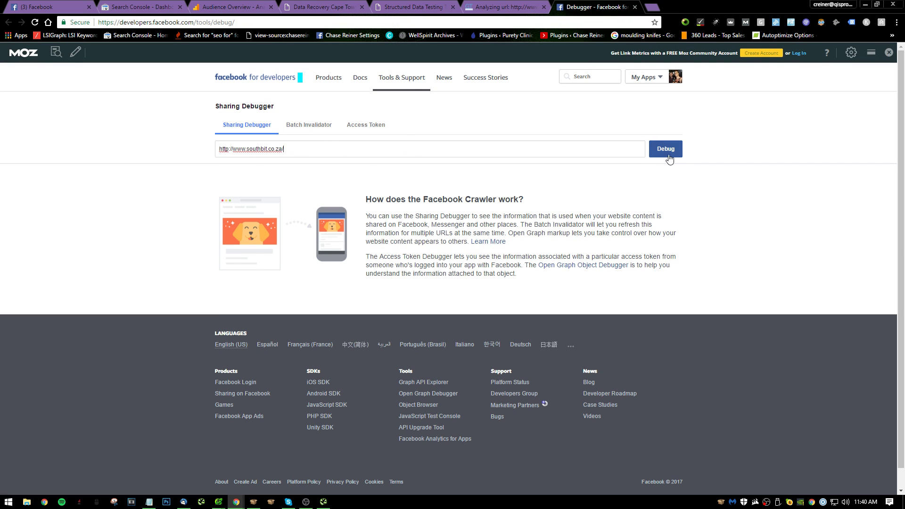
{"action": "left_click", "coordinate": [666, 149]}
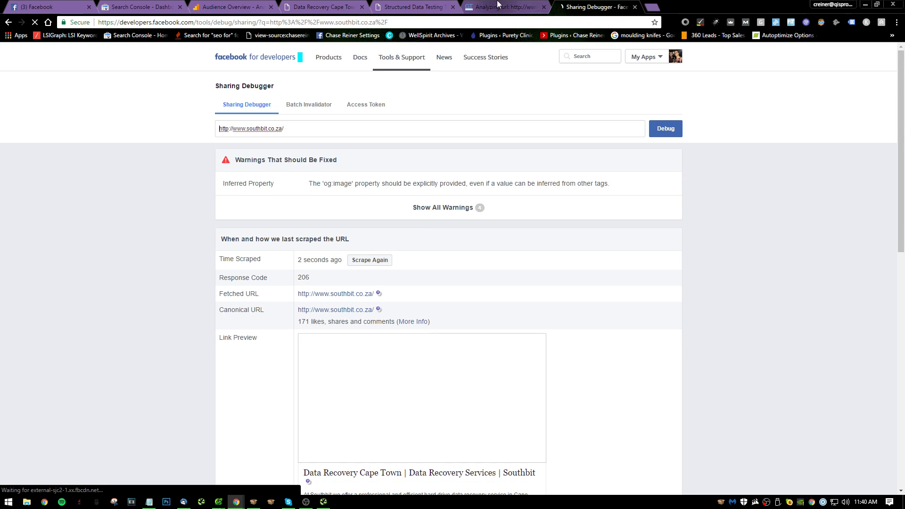
{"action": "left_click", "coordinate": [370, 280]}
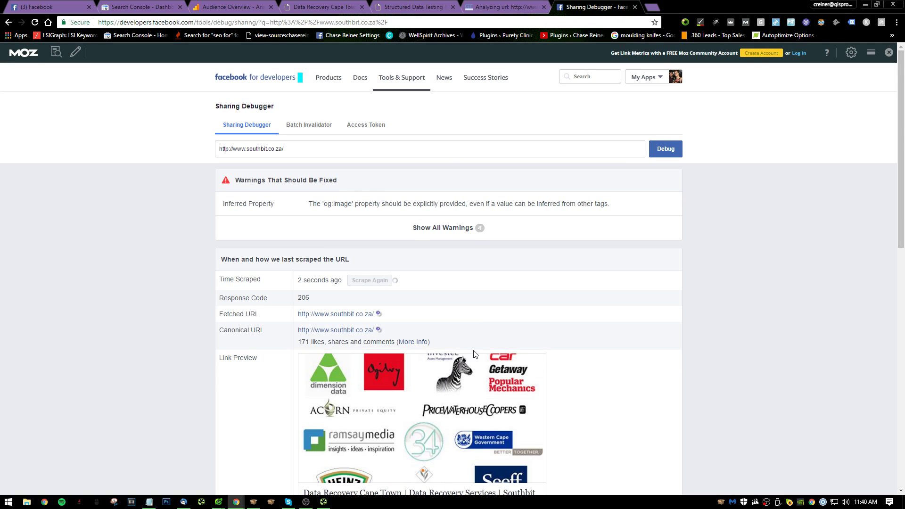
{"action": "scroll", "coordinate": [382, 266], "scroll_direction": "down", "scroll_amount": 3}
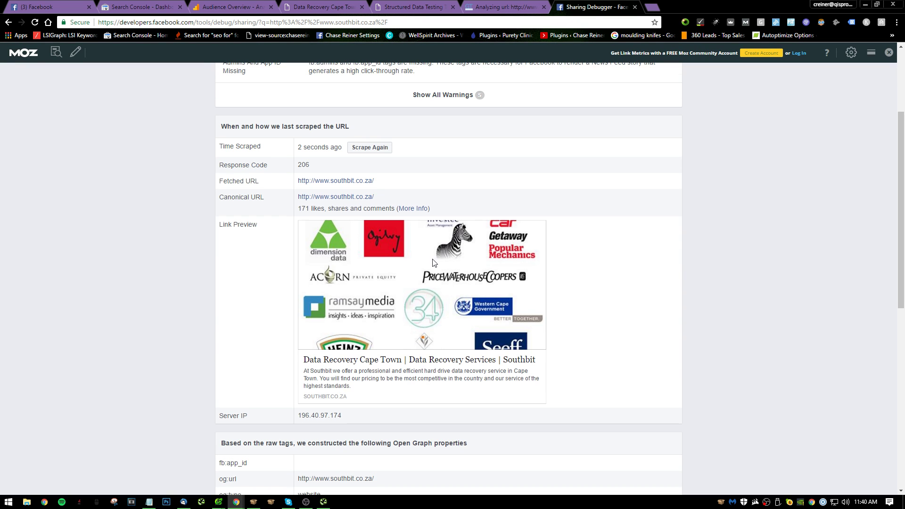
- Write "Optimize OG data for social signal optimization" as Notepad item 11 and start item 12
{"action": "key", "text": "alt+Tab"}
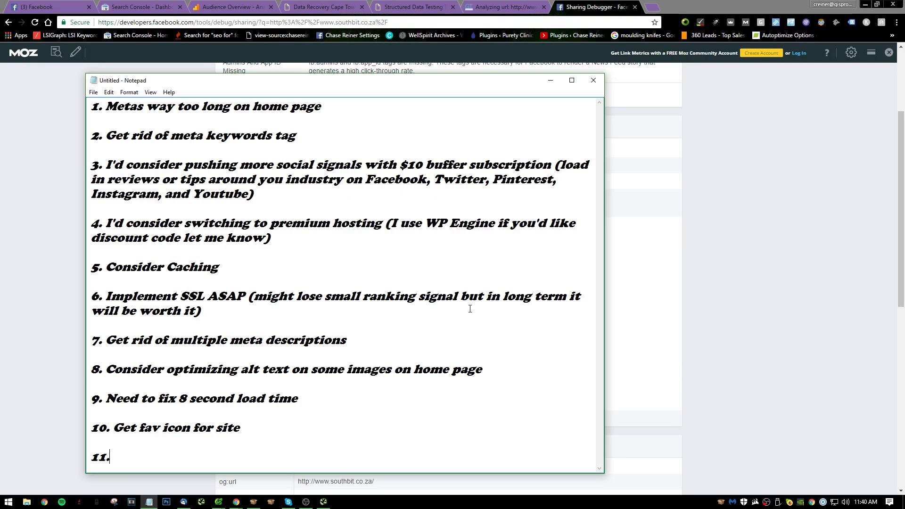
{"action": "key", "text": "alt+Tab"}
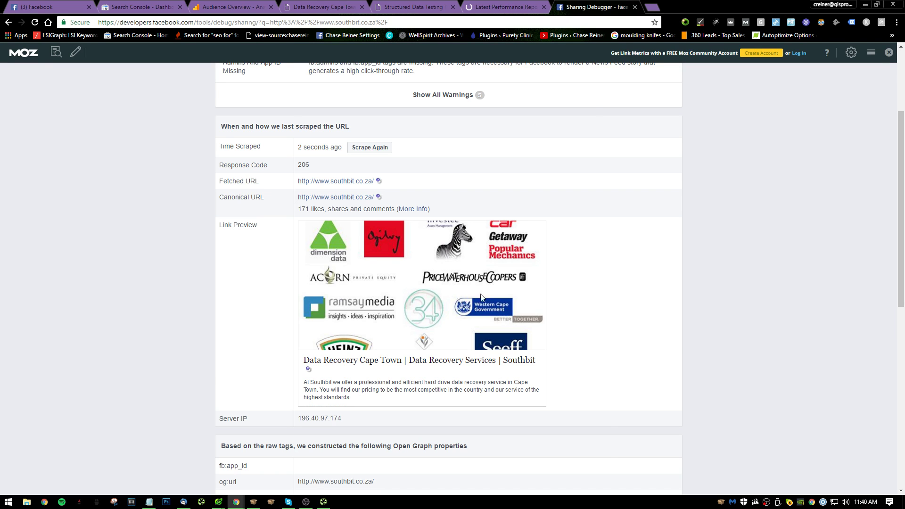
{"action": "key", "text": "alt+Tab"}
{"action": "type", "text": "Fi"}
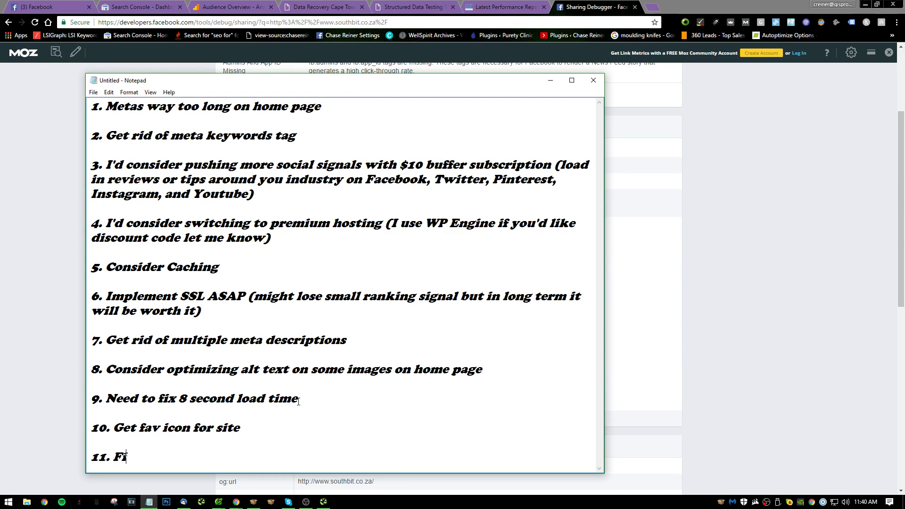
{"action": "key", "text": "BackSpace"}
{"action": "key", "text": "BackSpace"}
{"action": "type", "text": "Optimiz"}
{"action": "type", "text": "e OG data for "}
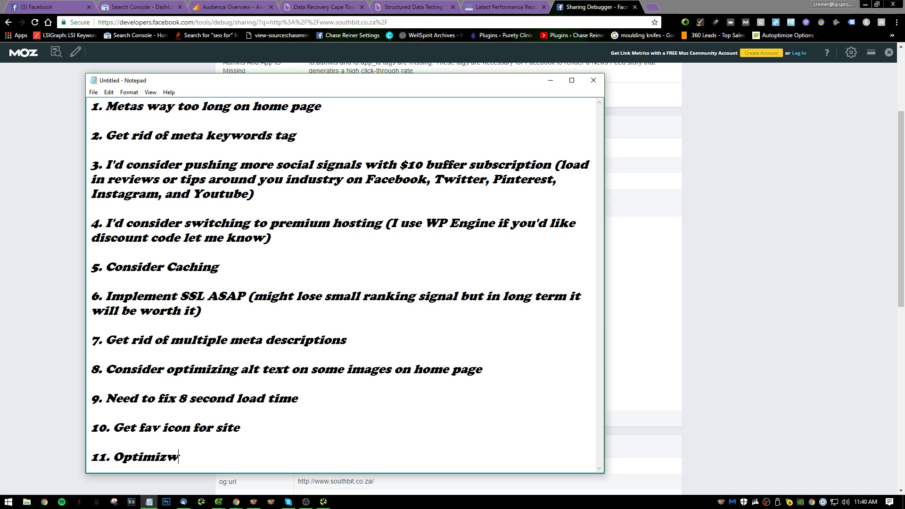
{"action": "type", "text": "social signa"}
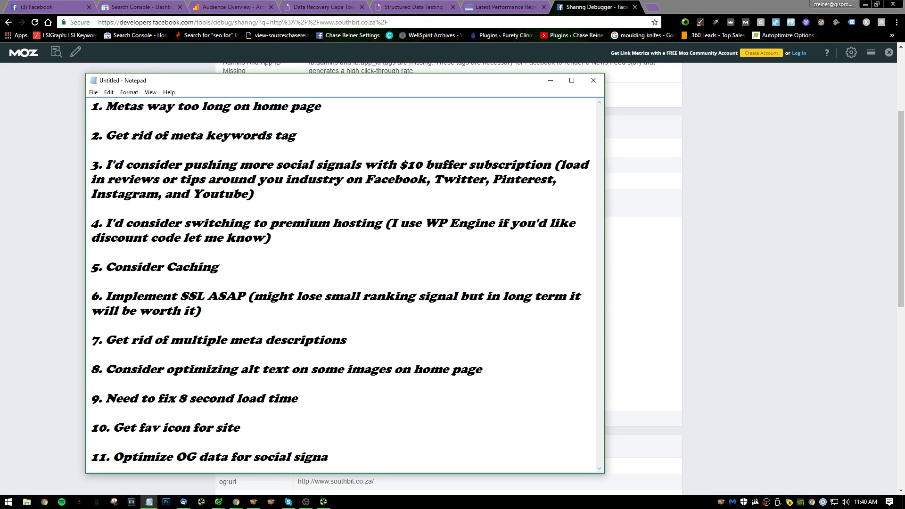
{"action": "type", "text": "l optimization"}
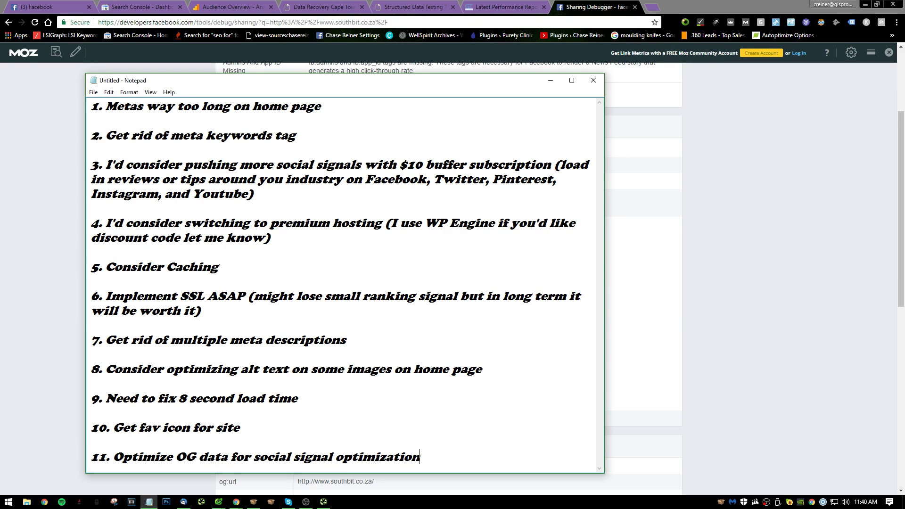
{"action": "key", "text": "Return"}
{"action": "key", "text": "Return"}
{"action": "type", "text": "12."}
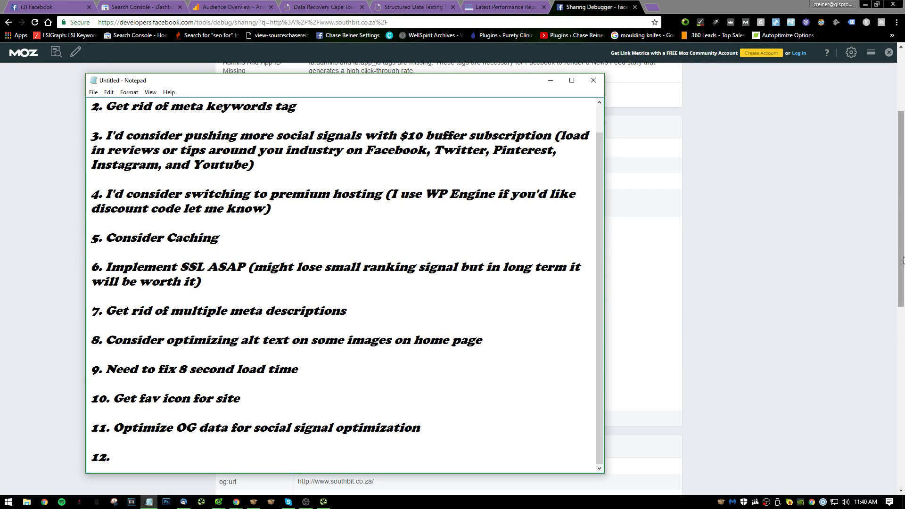
- Look over the Sharing Debugger results again and view the PageSpeed recommendations in the site's GTmetrix report
{"action": "left_click", "coordinate": [747, 233]}
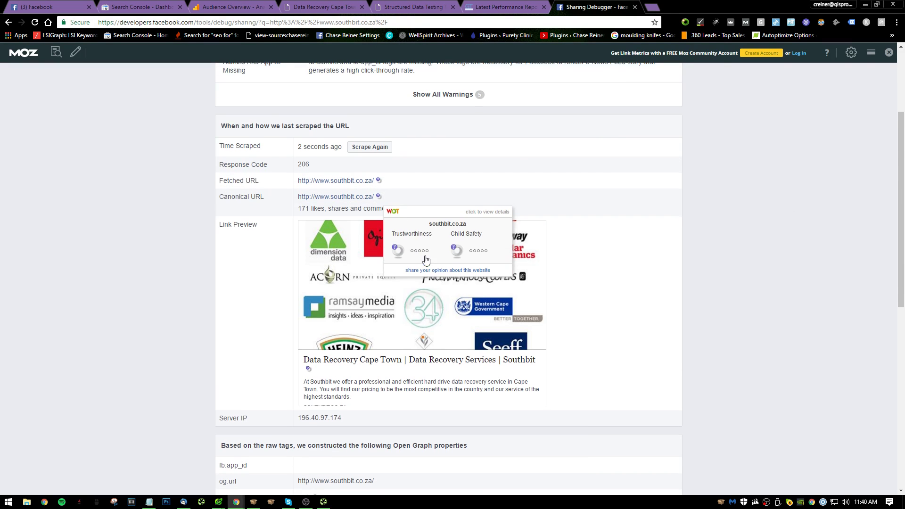
{"action": "scroll", "coordinate": [426, 324], "scroll_direction": "down", "scroll_amount": 3}
{"action": "scroll", "coordinate": [442, 363], "scroll_direction": "up", "scroll_amount": 6}
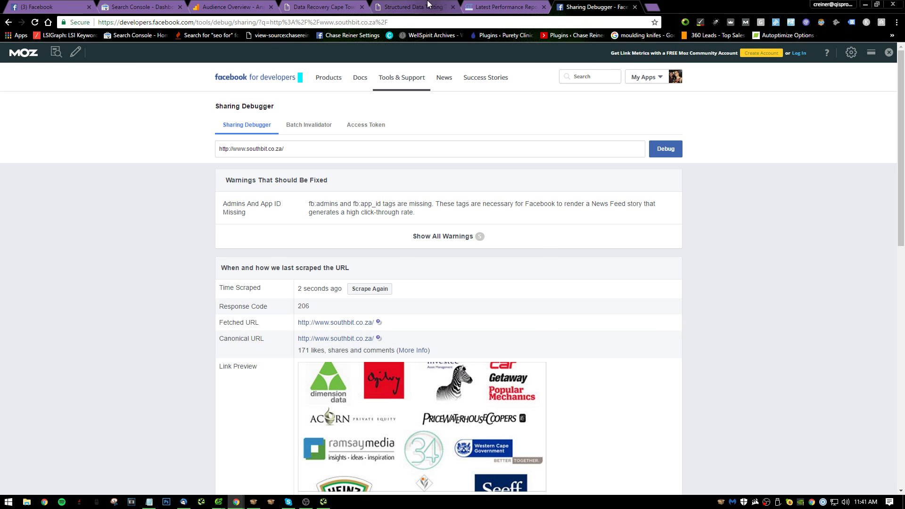
{"action": "left_click", "coordinate": [490, 7]}
{"action": "left_click", "coordinate": [410, 7]}
{"action": "key", "text": "ctrl+Tab"}
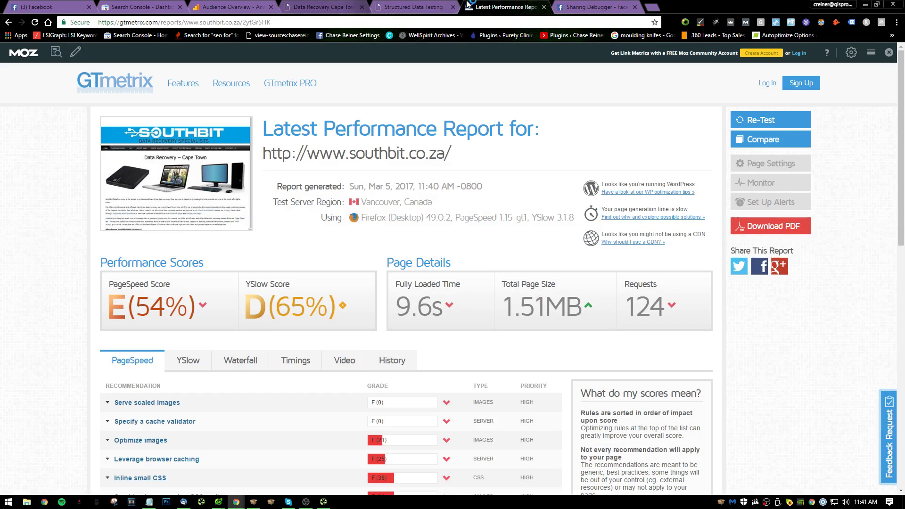
{"action": "scroll", "coordinate": [255, 319], "scroll_direction": "down", "scroll_amount": 3}
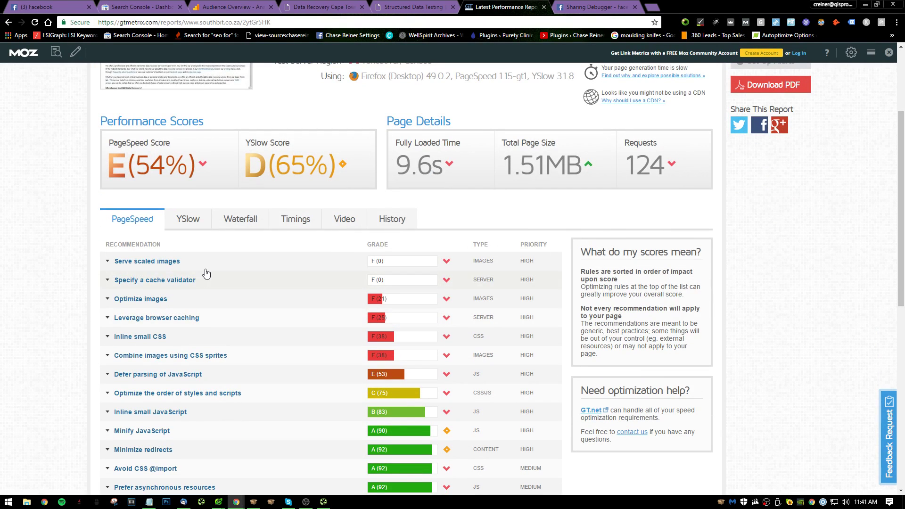
- Write "Buy Smusher plugin to compress images and serve at native sizes" as Notepad item 12 and start item 13
{"action": "key", "text": "alt+Tab"}
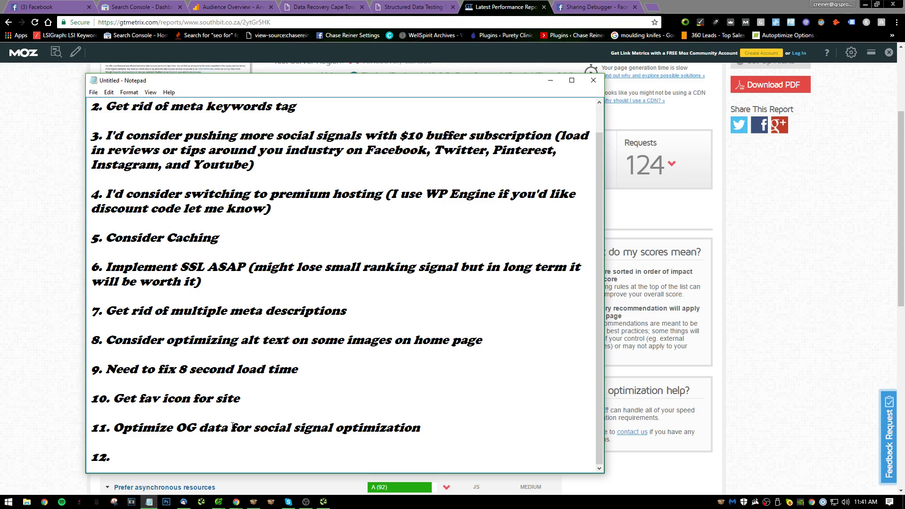
{"action": "type", "text": "Buy"}
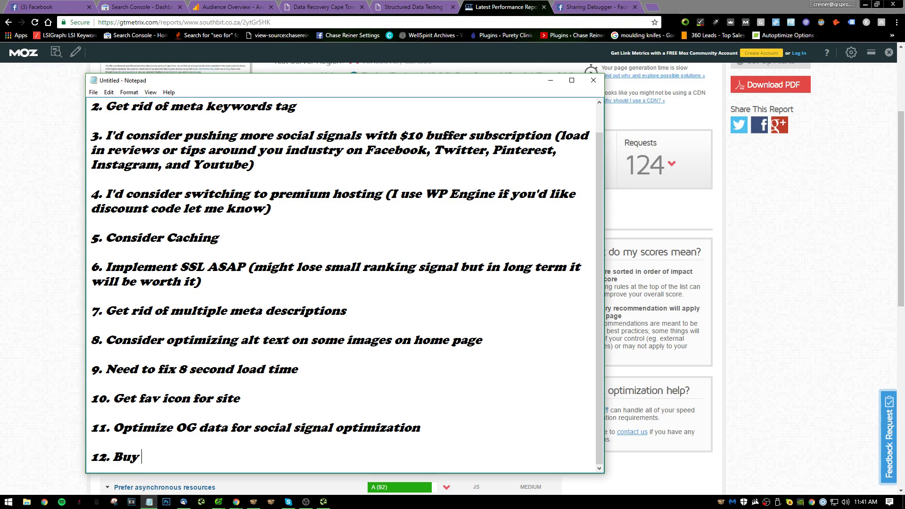
{"action": "type", "text": "y a smusher"}
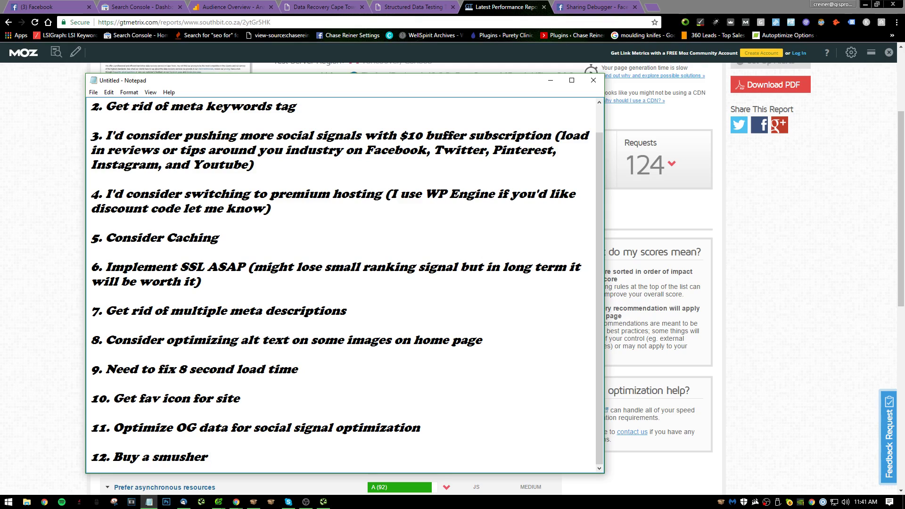
{"action": "key", "text": "BackSpace"}
{"action": "key", "text": "BackSpace"}
{"action": "key", "text": "BackSpace"}
{"action": "key", "text": "BackSpace"}
{"action": "key", "text": "BackSpace"}
{"action": "key", "text": "BackSpace"}
{"action": "key", "text": "BackSpace"}
{"action": "key", "text": "BackSpace"}
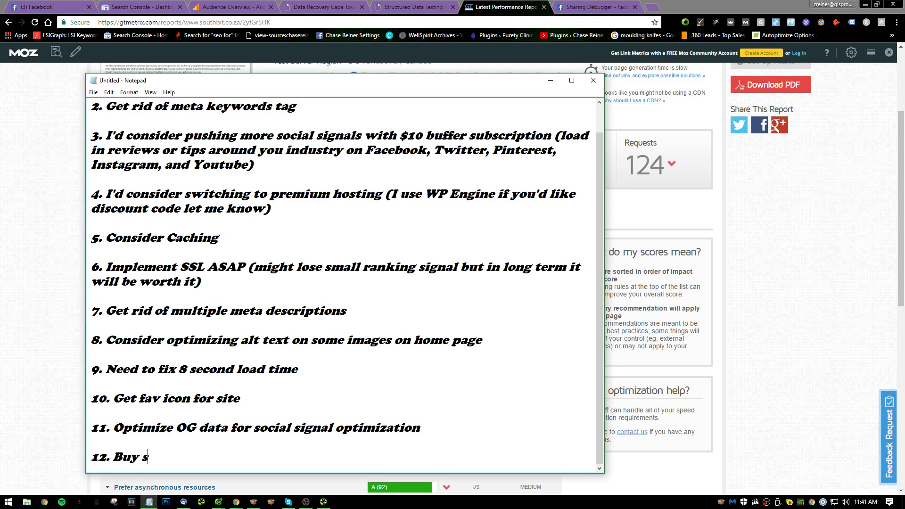
{"action": "type", "text": "mus"}
{"action": "key", "text": "BackSpace"}
{"action": "key", "text": "BackSpace"}
{"action": "key", "text": "BackSpace"}
{"action": "key", "text": "BackSpace"}
{"action": "type", "text": "Smusher plugin to compress"}
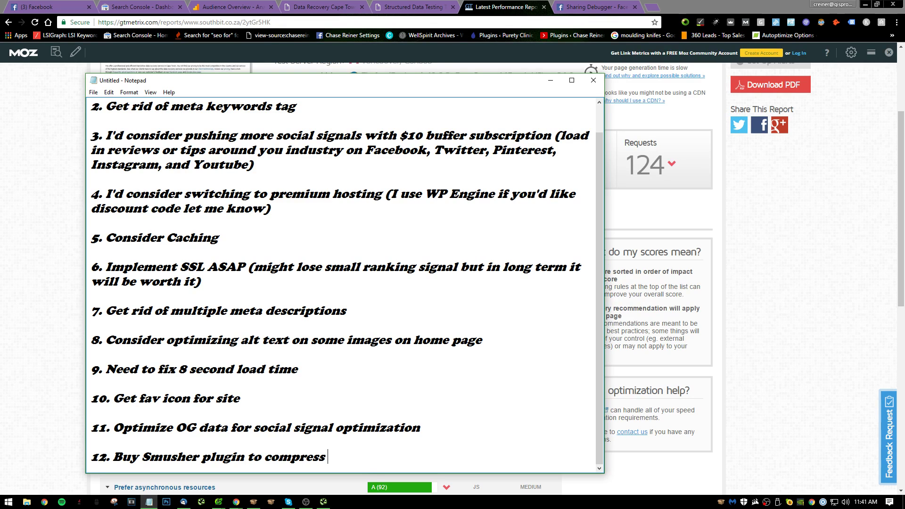
{"action": "type", "text": " images and"}
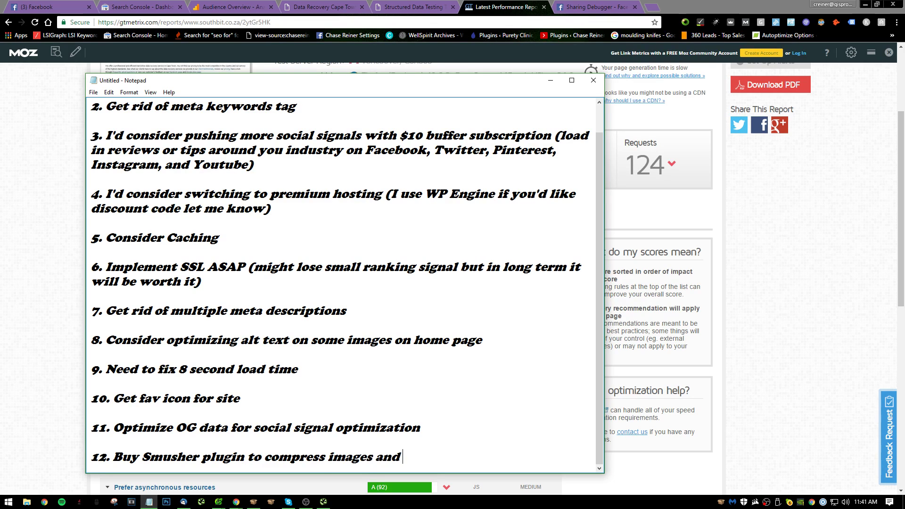
{"action": "type", "text": " serve at native sizw"}
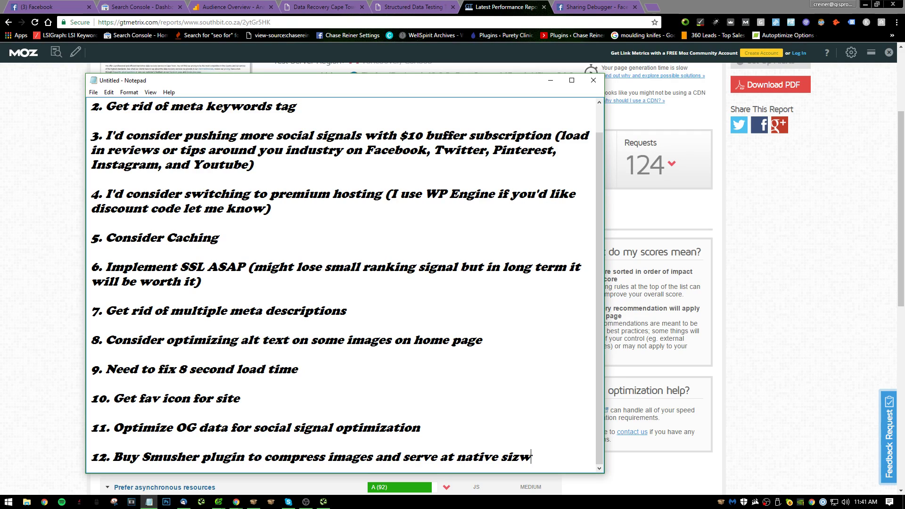
{"action": "key", "text": "BackSpace"}
{"action": "type", "text": "es"}
{"action": "key", "text": "Return"}
{"action": "key", "text": "Return"}
{"action": "type", "text": "13."}
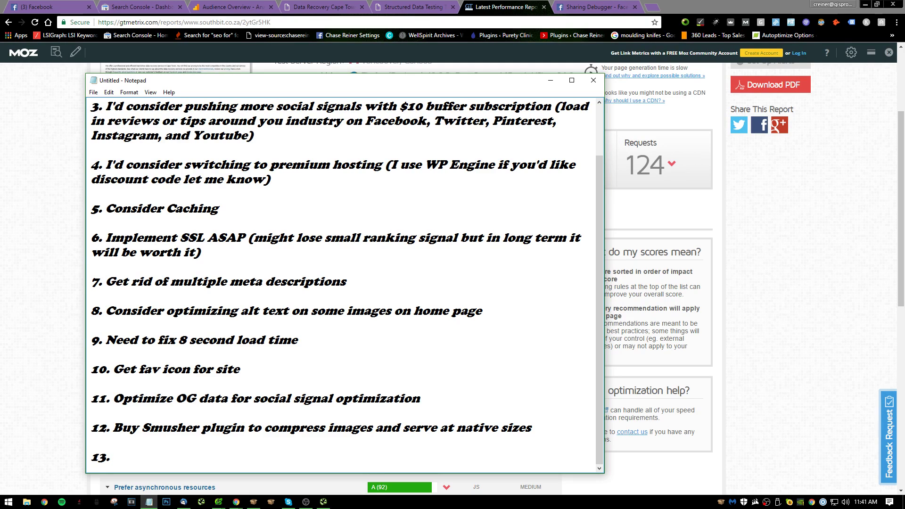
- Write "If you don't go with better hosting atleast get WP Rocket" as Notepad item 13 and start item 14
{"action": "key", "text": "BackSpace"}
{"action": "type", "text": "If yo"}
{"action": "key", "text": "BackSpace"}
{"action": "key", "text": "BackSpace"}
{"action": "key", "text": "BackSpace"}
{"action": "type", "text": "you dont"}
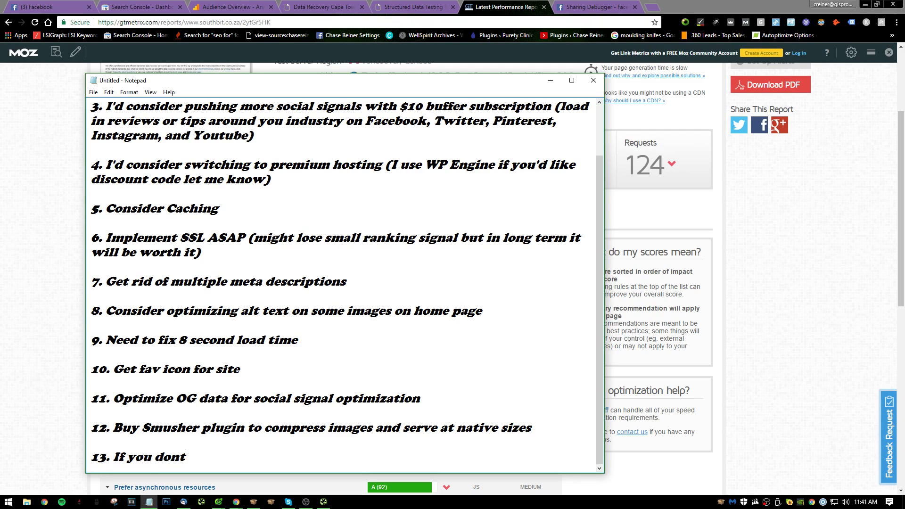
{"action": "type", "text": " go with better h"}
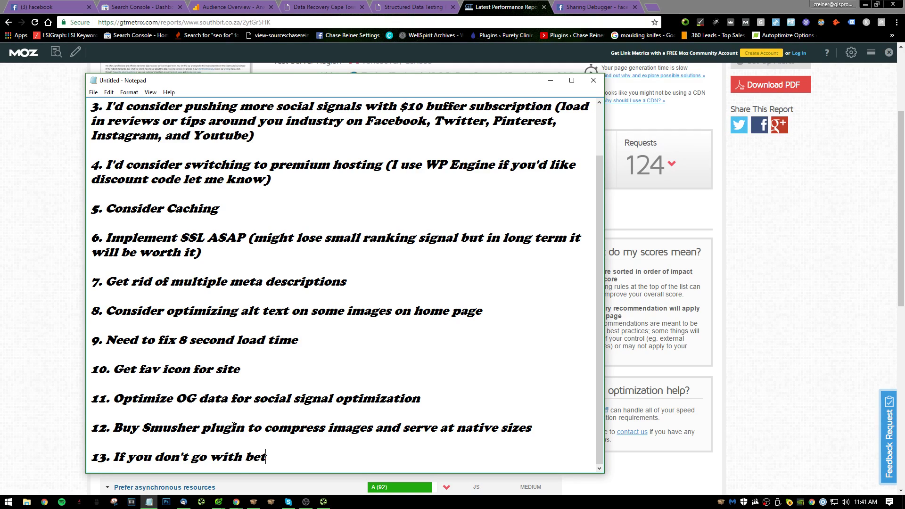
{"action": "type", "text": "osi"}
{"action": "type", "text": "ing atleast get W"}
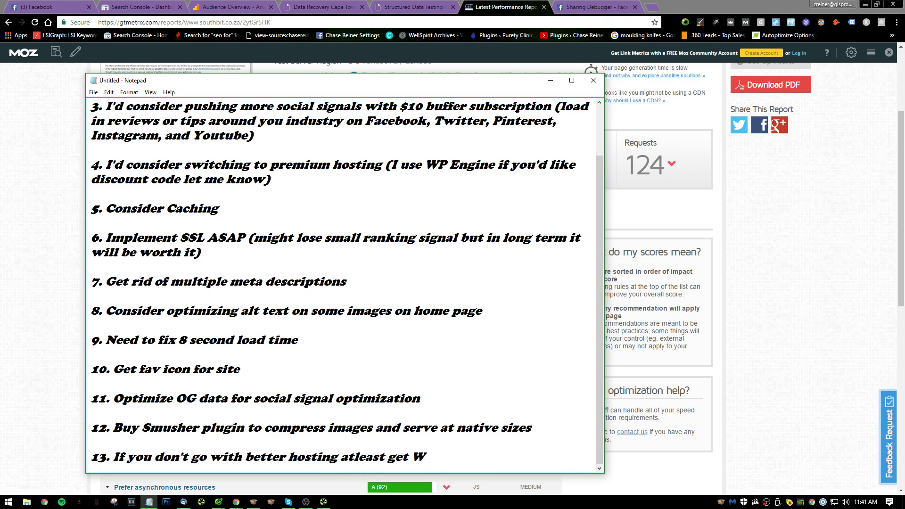
{"action": "type", "text": "P Rocket"}
{"action": "key", "text": "Return"}
{"action": "key", "text": "Return"}
{"action": "type", "text": "1"}
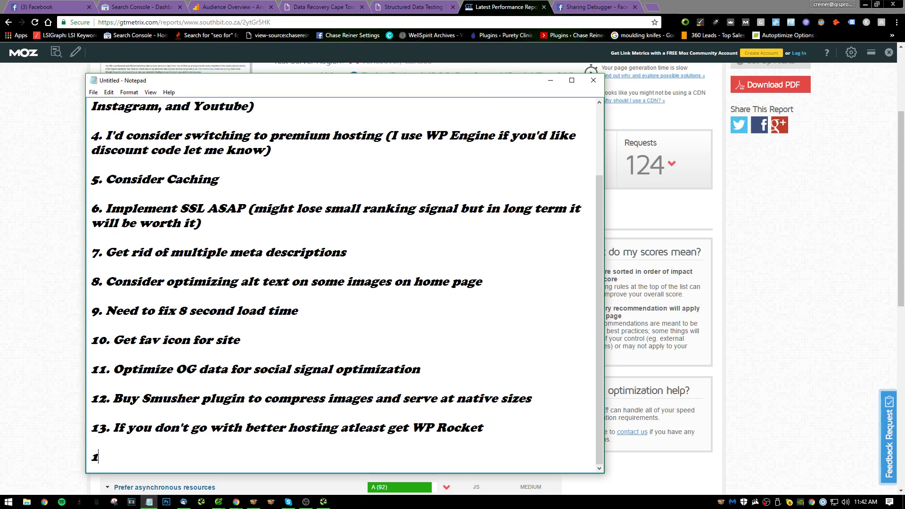
{"action": "type", "text": "4."}
- Return to the GTmetrix report and examine its remaining PageSpeed recommendations, including Defer parsing of JavaScript
{"action": "key", "text": "alt+Tab"}
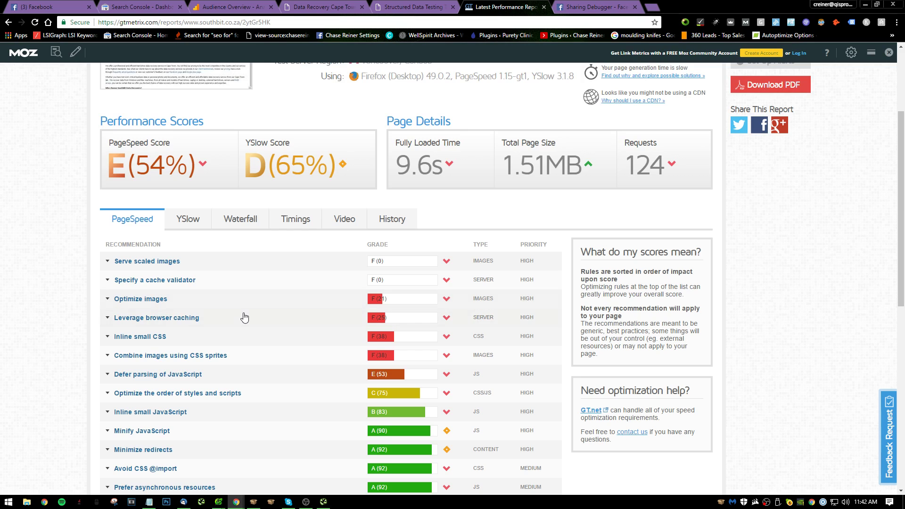
{"action": "scroll", "coordinate": [244, 318], "scroll_direction": "down", "scroll_amount": 1}
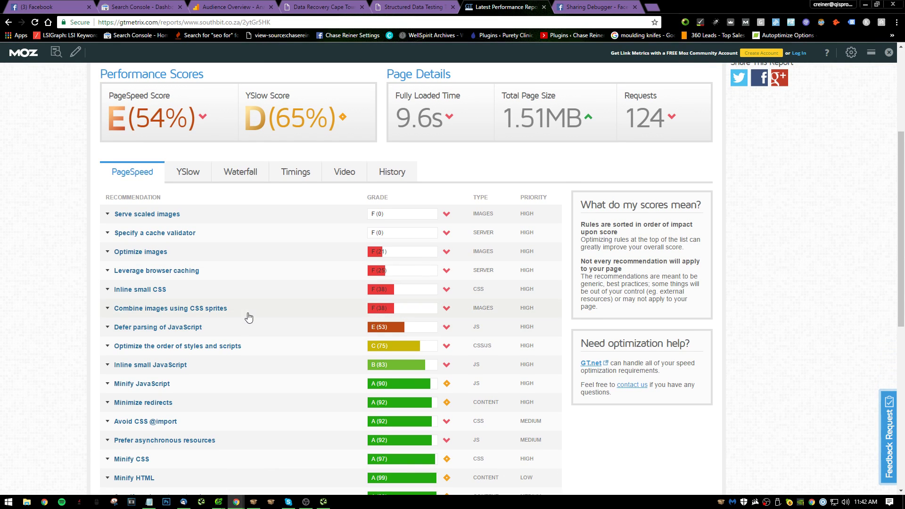
{"action": "scroll", "coordinate": [249, 317], "scroll_direction": "down", "scroll_amount": 2}
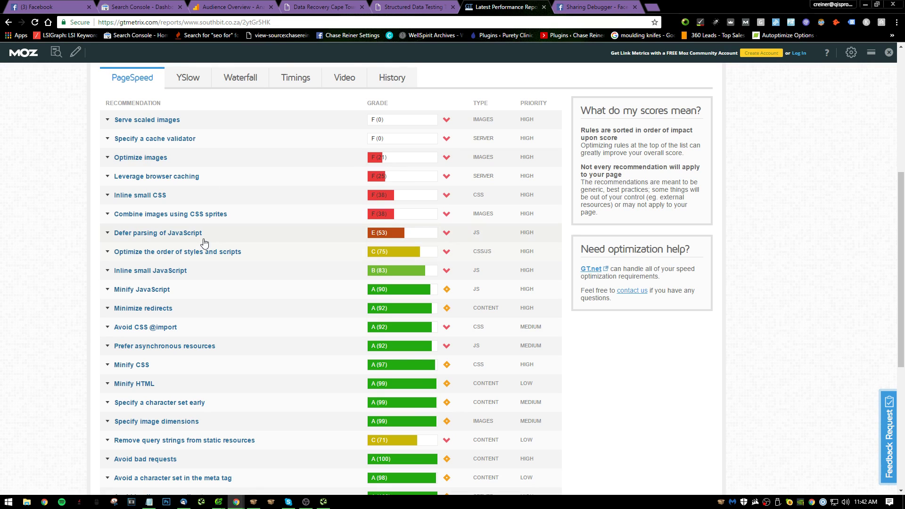
{"action": "right_click", "coordinate": [204, 240]}
{"action": "left_click", "coordinate": [53, 225]}
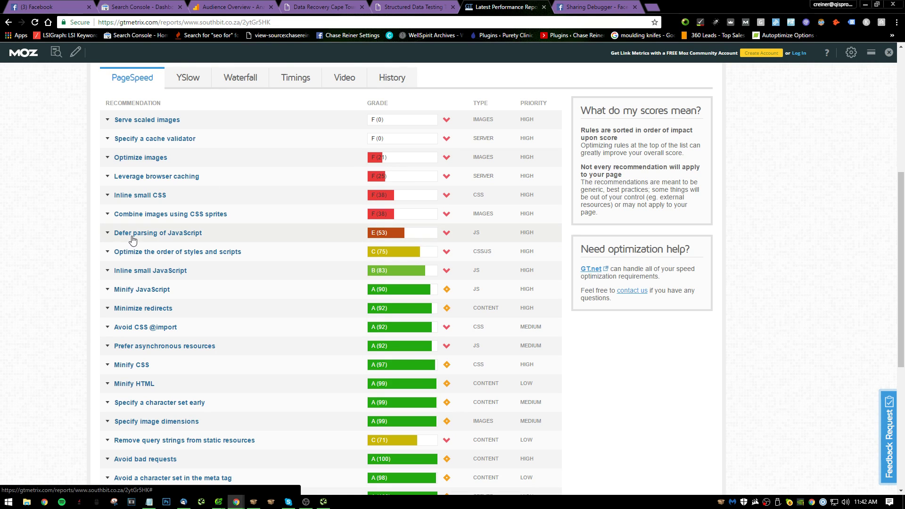
- Examine the remaining PageSpeed recommendations in the GTmetrix report, including the resources listed under Inline small CSS
{"action": "scroll", "coordinate": [143, 239], "scroll_direction": "down", "scroll_amount": 3}
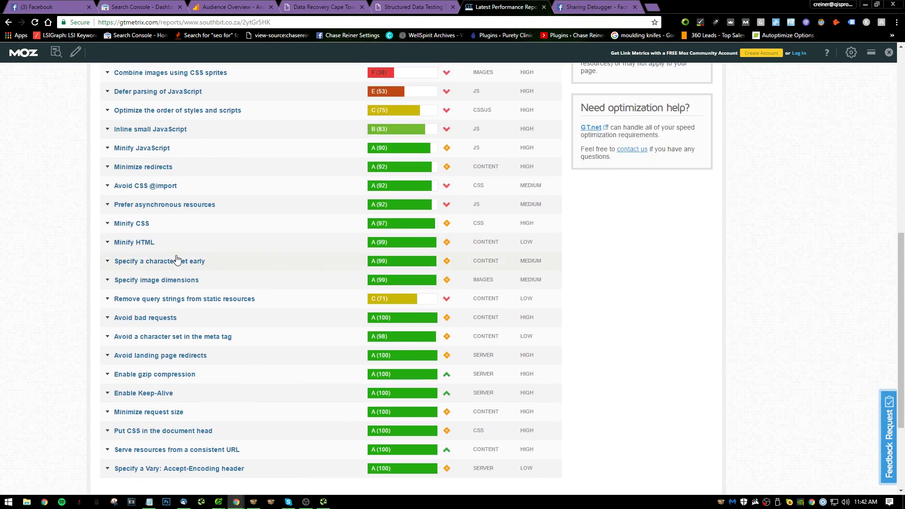
{"action": "scroll", "coordinate": [170, 304], "scroll_direction": "up", "scroll_amount": 2}
{"action": "scroll", "coordinate": [233, 380], "scroll_direction": "down", "scroll_amount": 5}
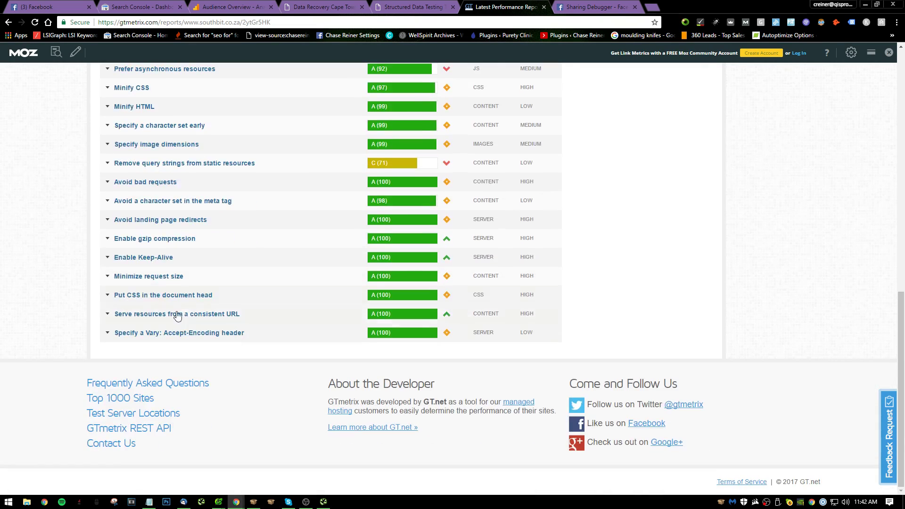
{"action": "scroll", "coordinate": [178, 316], "scroll_direction": "up", "scroll_amount": 8}
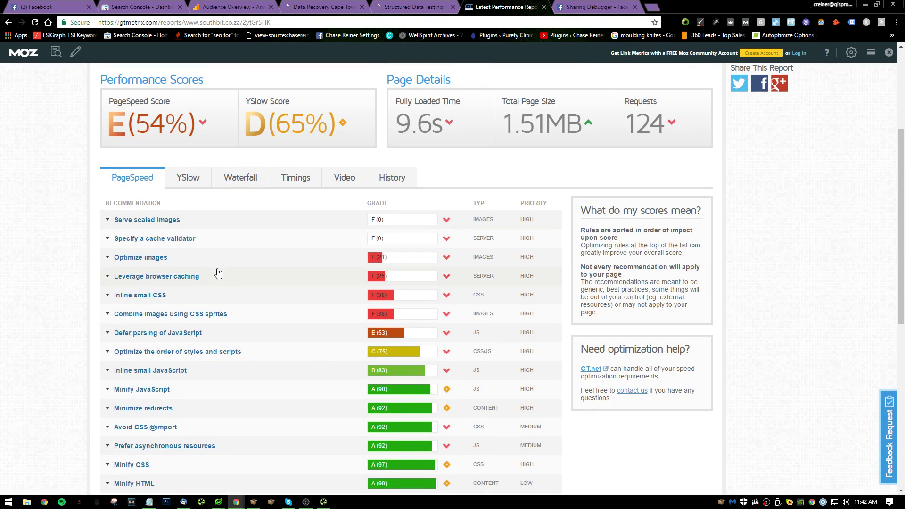
{"action": "left_click", "coordinate": [194, 296]}
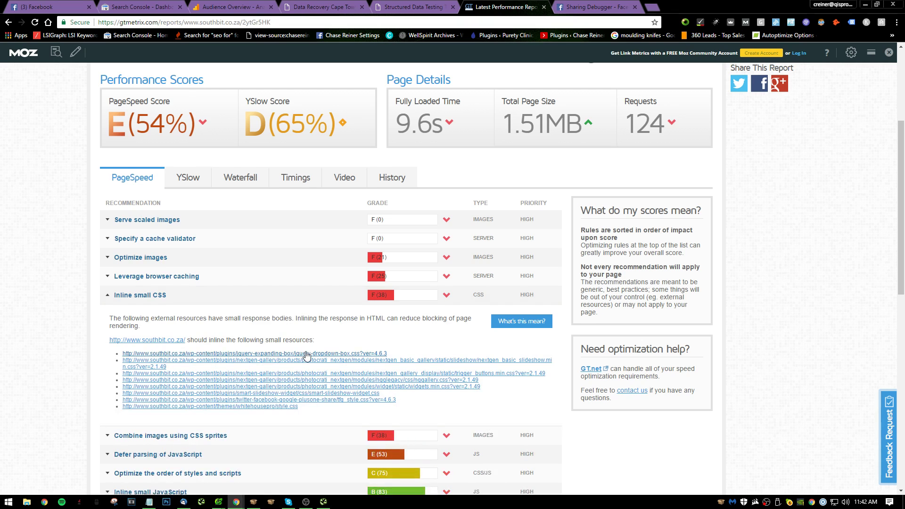
{"action": "scroll", "coordinate": [307, 355], "scroll_direction": "down", "scroll_amount": 1}
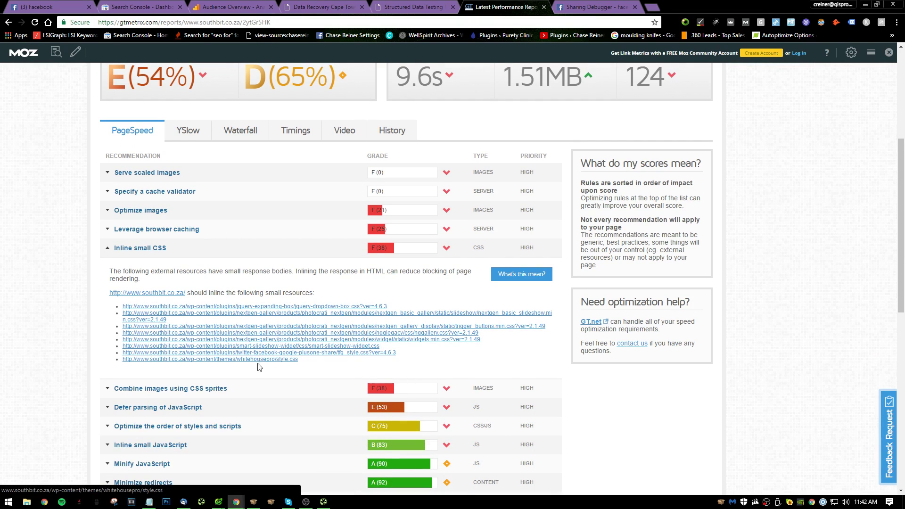
{"action": "scroll", "coordinate": [277, 303], "scroll_direction": "up", "scroll_amount": 2}
{"action": "scroll", "coordinate": [266, 262], "scroll_direction": "down", "scroll_amount": 4}
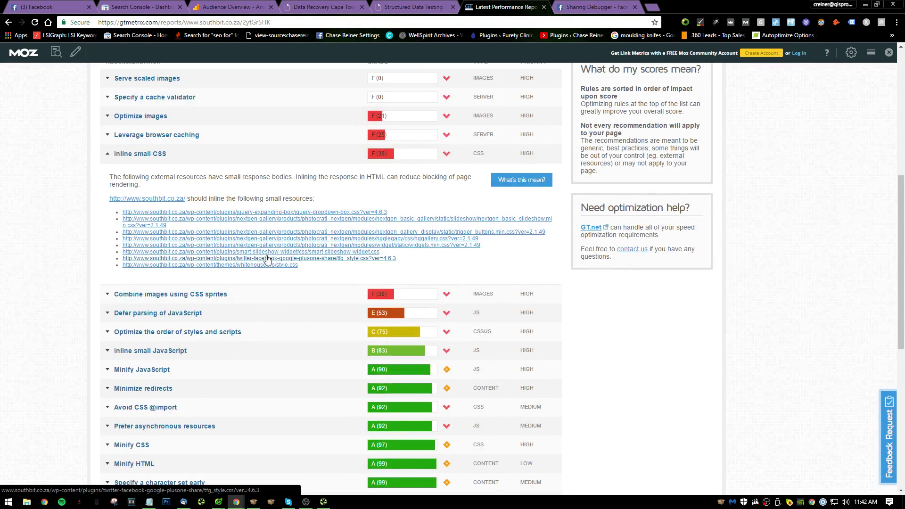
{"action": "scroll", "coordinate": [254, 228], "scroll_direction": "up", "scroll_amount": 4}
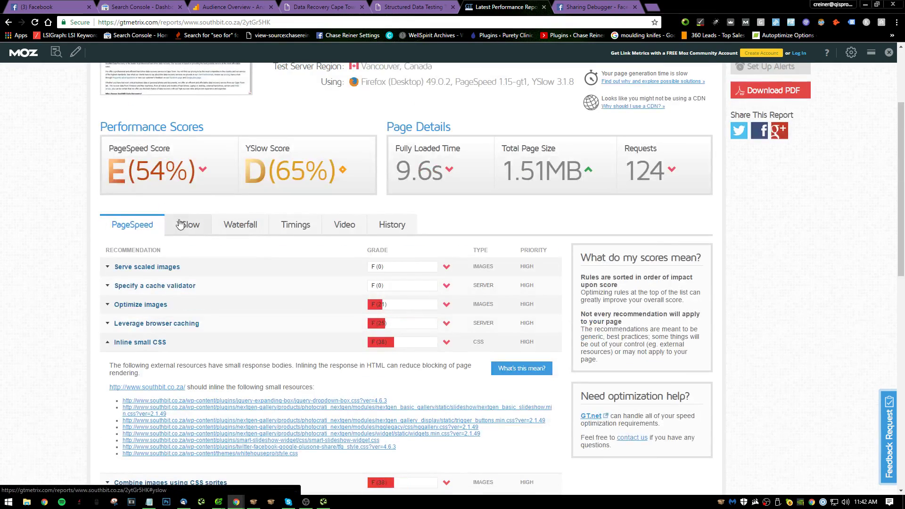
- Examine the request timings in the GTmetrix Waterfall chart and view the report's Video section
{"action": "left_click", "coordinate": [244, 229]}
{"action": "scroll", "coordinate": [180, 234], "scroll_direction": "down", "scroll_amount": 4}
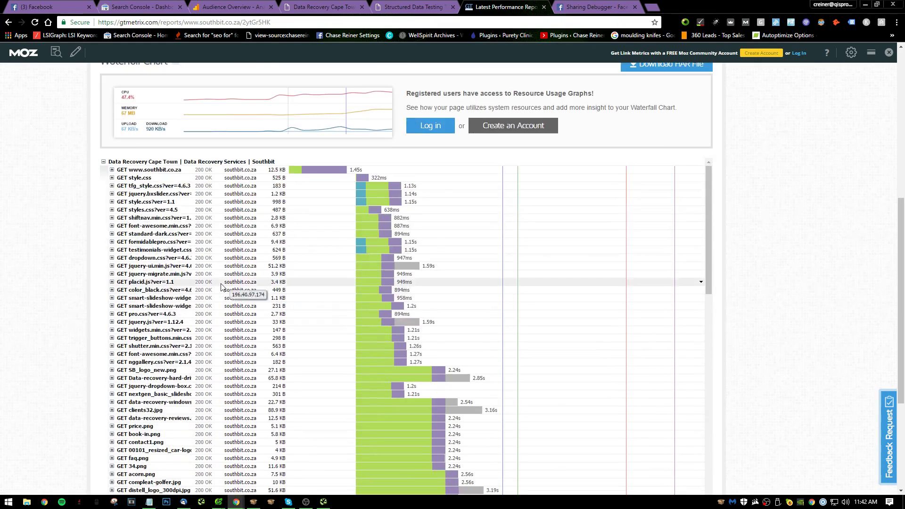
{"action": "scroll", "coordinate": [228, 158], "scroll_direction": "up", "scroll_amount": 3}
{"action": "scroll", "coordinate": [245, 332], "scroll_direction": "down", "scroll_amount": 10}
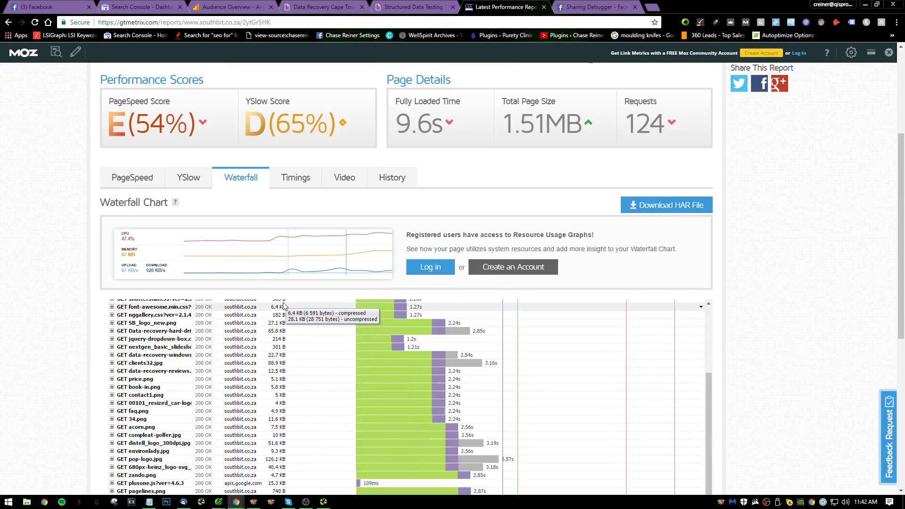
{"action": "scroll", "coordinate": [334, 370], "scroll_direction": "up", "scroll_amount": 5}
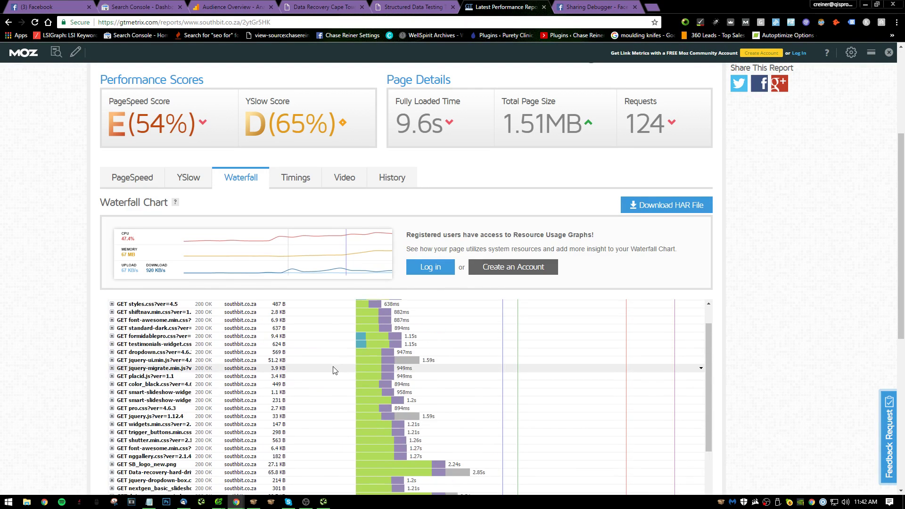
{"action": "scroll", "coordinate": [341, 373], "scroll_direction": "up", "scroll_amount": 5}
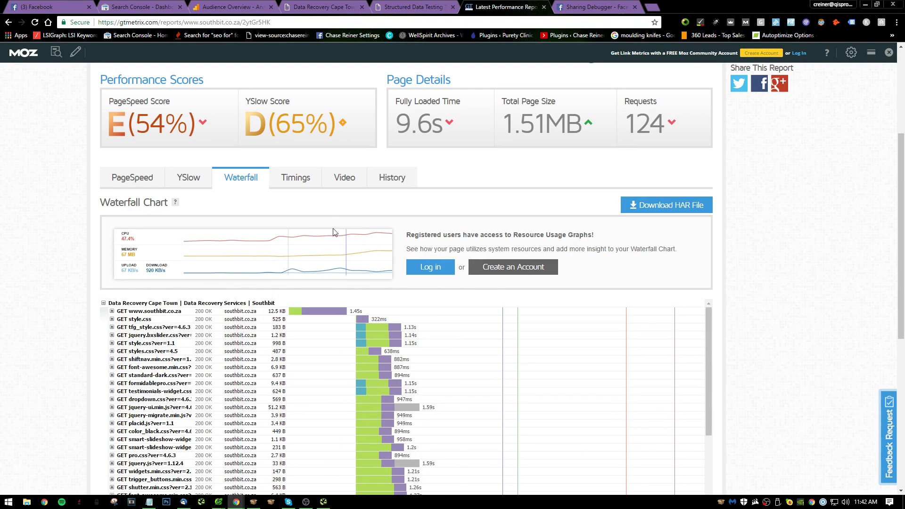
{"action": "left_click", "coordinate": [363, 190]}
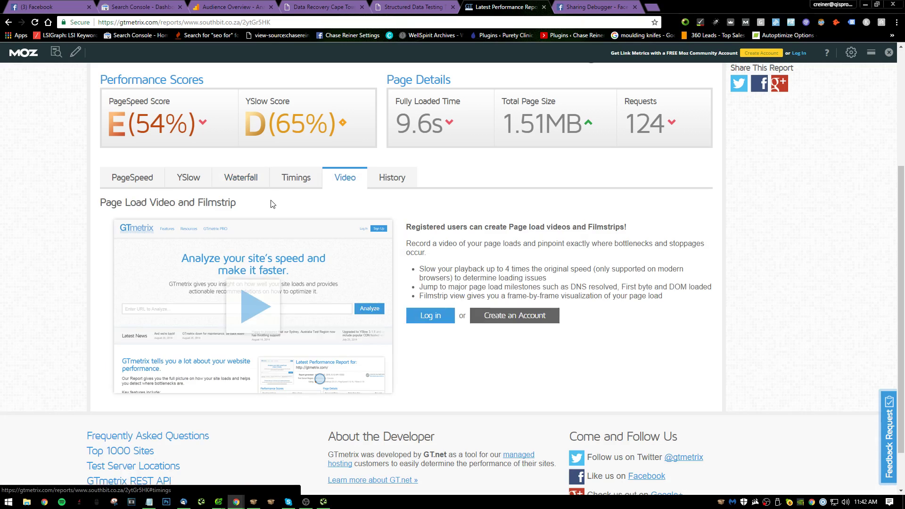
- Return to the southbit.co.za home page, close MozBar and look over the whole page
{"action": "left_click", "coordinate": [322, 6]}
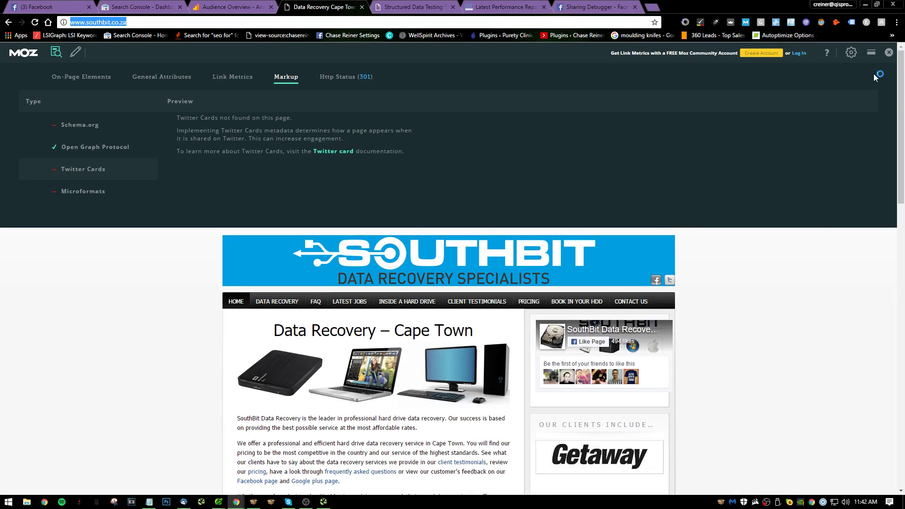
{"action": "left_click", "coordinate": [889, 52]}
{"action": "scroll", "coordinate": [740, 203], "scroll_direction": "down", "scroll_amount": 20}
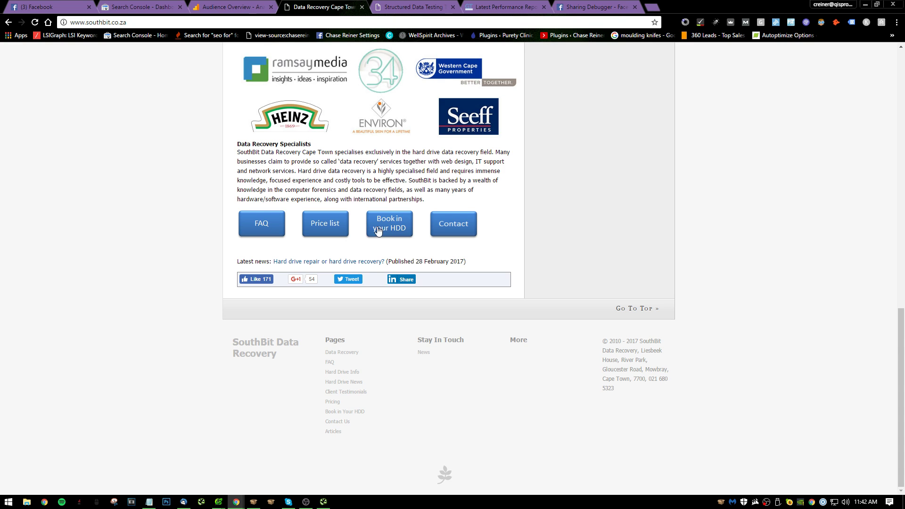
{"action": "scroll", "coordinate": [353, 198], "scroll_direction": "up", "scroll_amount": 20}
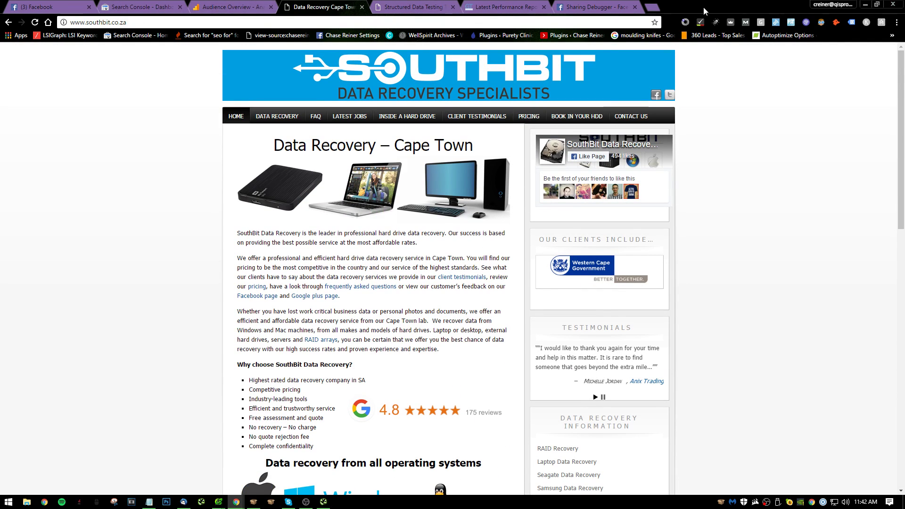
- Reopen MozBar's page analysis for southbit.co.za and review its Link Metrics, Http Status and Markup sections
{"action": "left_click", "coordinate": [745, 22]}
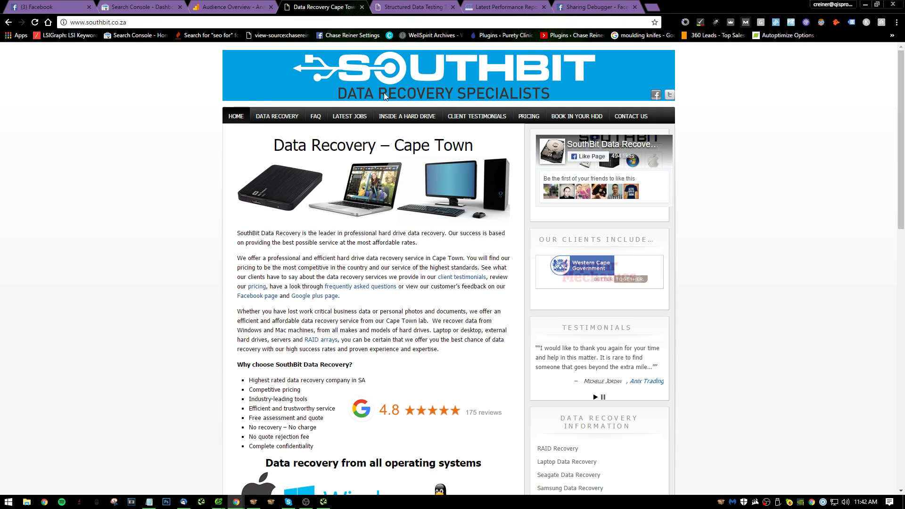
{"action": "left_click", "coordinate": [56, 52]}
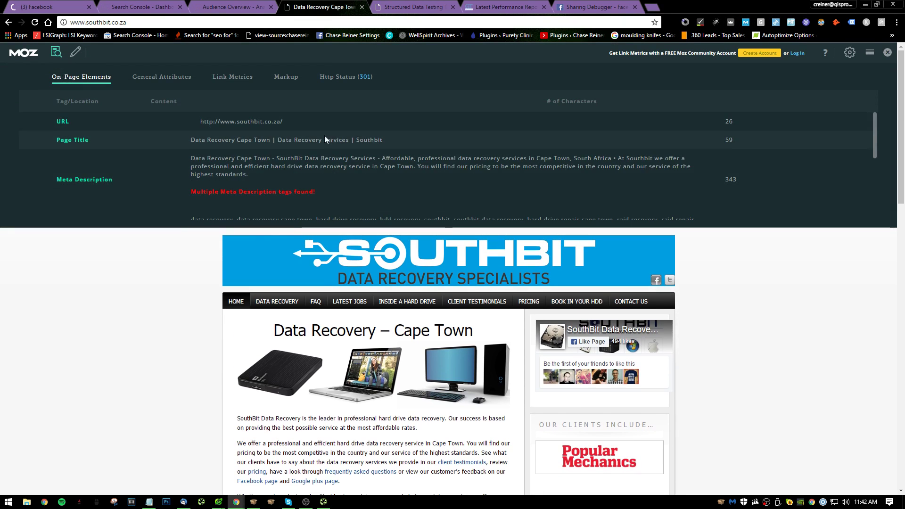
{"action": "left_click", "coordinate": [241, 74]}
{"action": "left_click", "coordinate": [295, 75]}
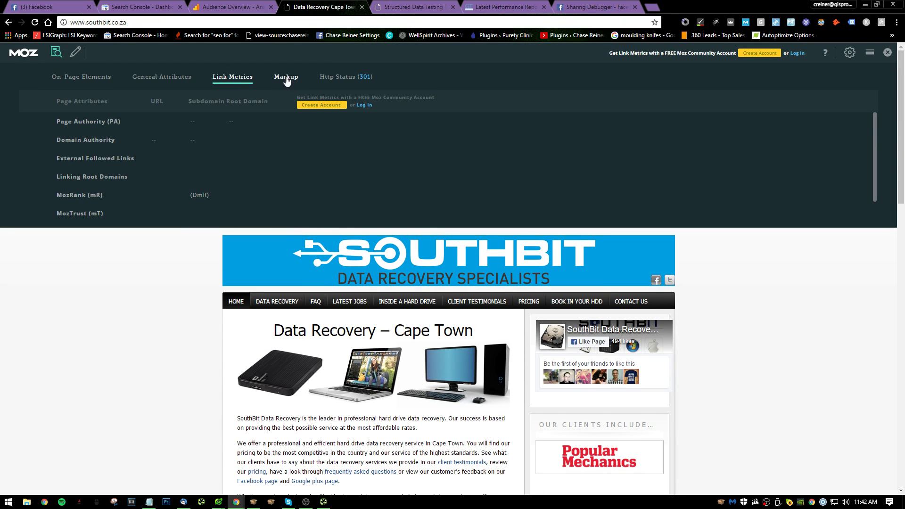
{"action": "left_click", "coordinate": [337, 78]}
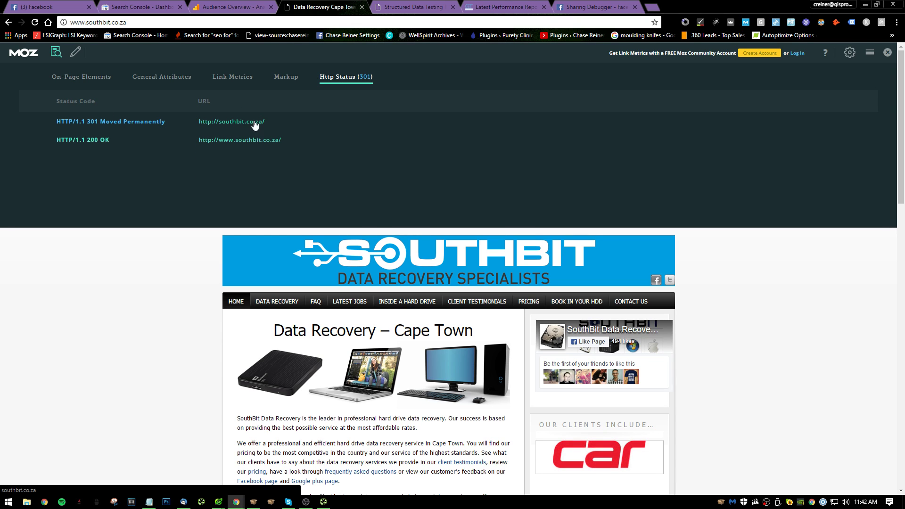
{"action": "left_click", "coordinate": [286, 76]}
{"action": "left_click", "coordinate": [199, 23]}
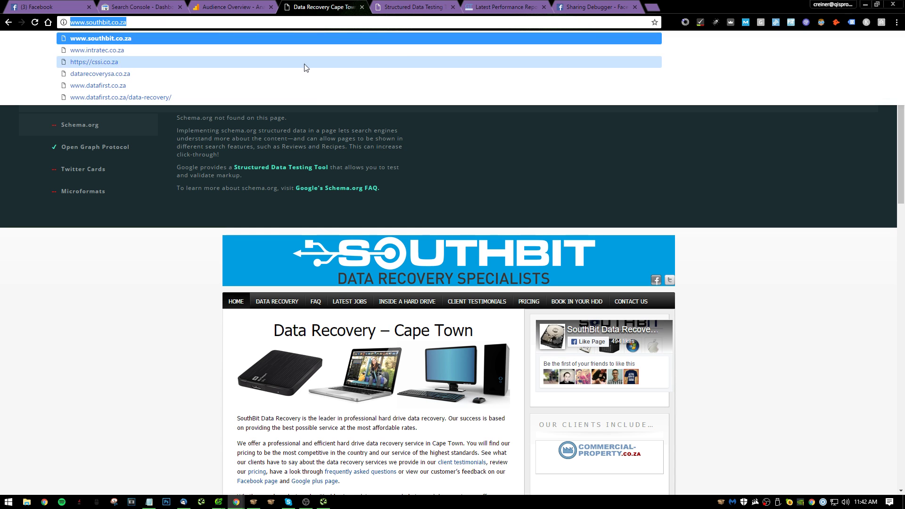
{"action": "left_click", "coordinate": [91, 289]}
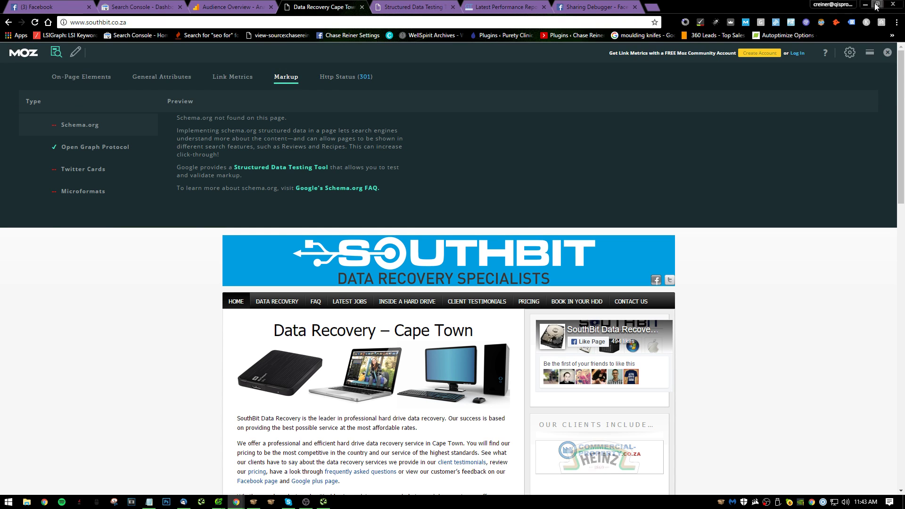
- Narrow the browser window to phone width to check the home page's responsive layout, and maximize it again
{"action": "double_click", "coordinate": [755, 5]}
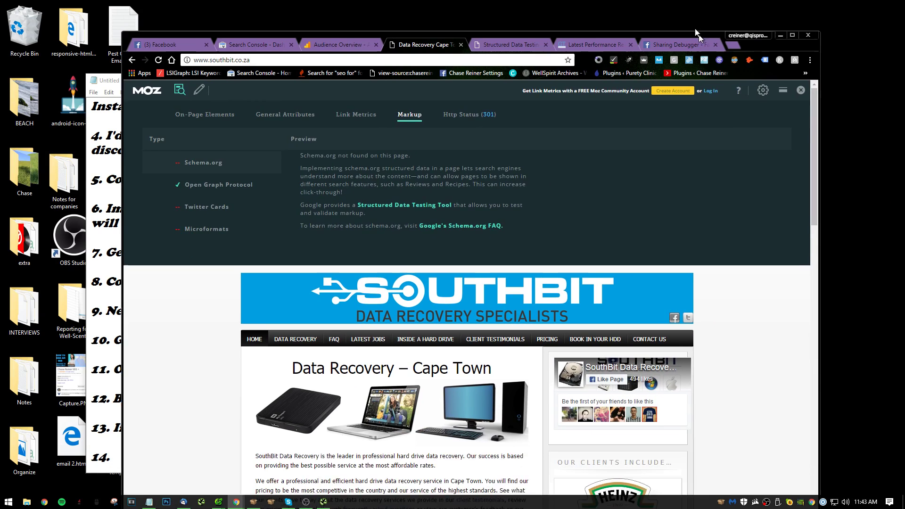
{"action": "left_click_drag", "start_coordinate": [696, 34], "coordinate": [686, 18]}
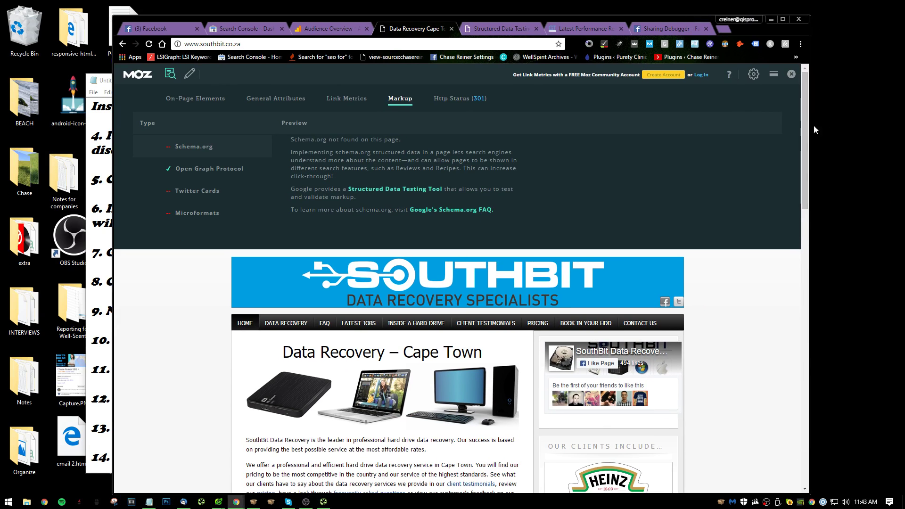
{"action": "left_click_drag", "start_coordinate": [812, 128], "coordinate": [341, 128]}
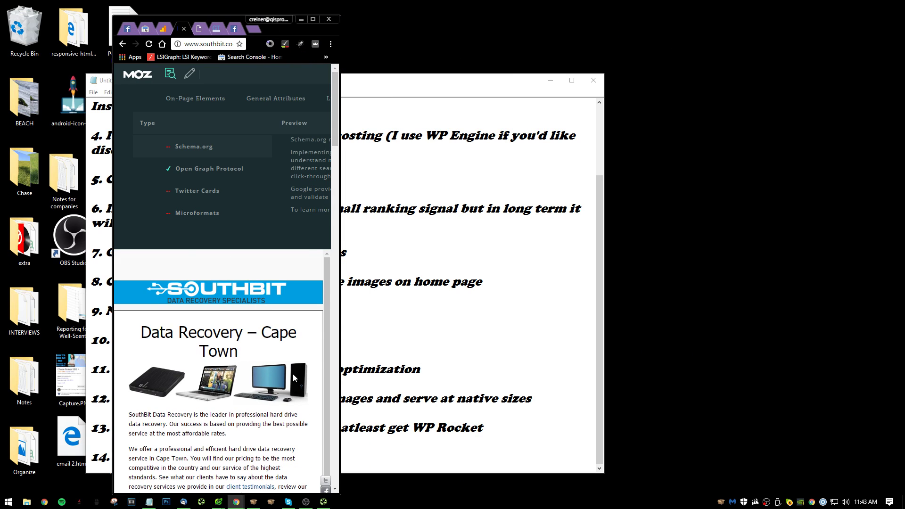
{"action": "scroll", "coordinate": [283, 372], "scroll_direction": "down", "scroll_amount": 15}
{"action": "scroll", "coordinate": [274, 353], "scroll_direction": "up", "scroll_amount": 14}
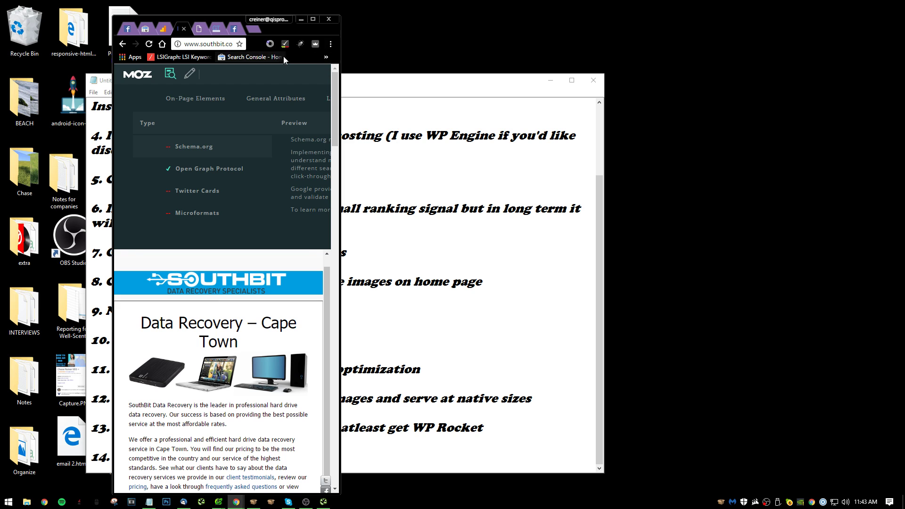
{"action": "left_click", "coordinate": [313, 19]}
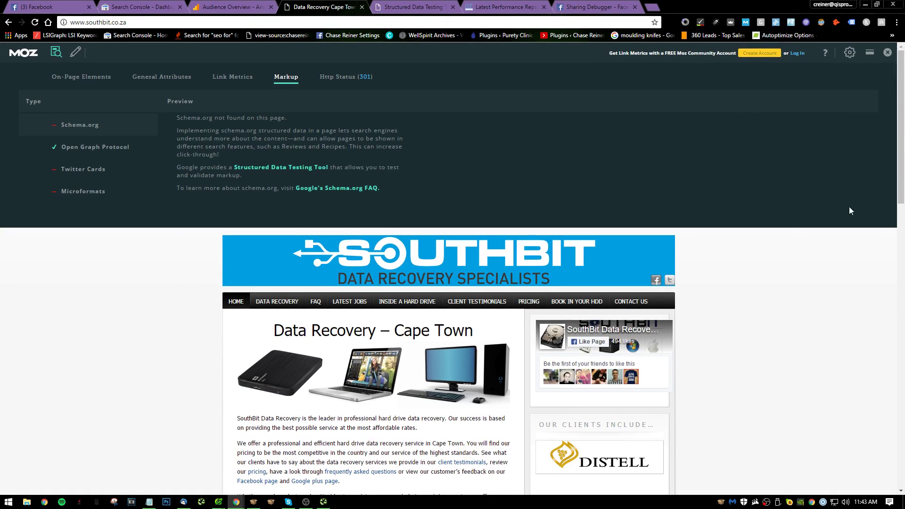
- Close MozBar and look over the southbit.co.za home page from header to footer at full width
{"action": "scroll", "coordinate": [566, 142], "scroll_direction": "down", "scroll_amount": 20}
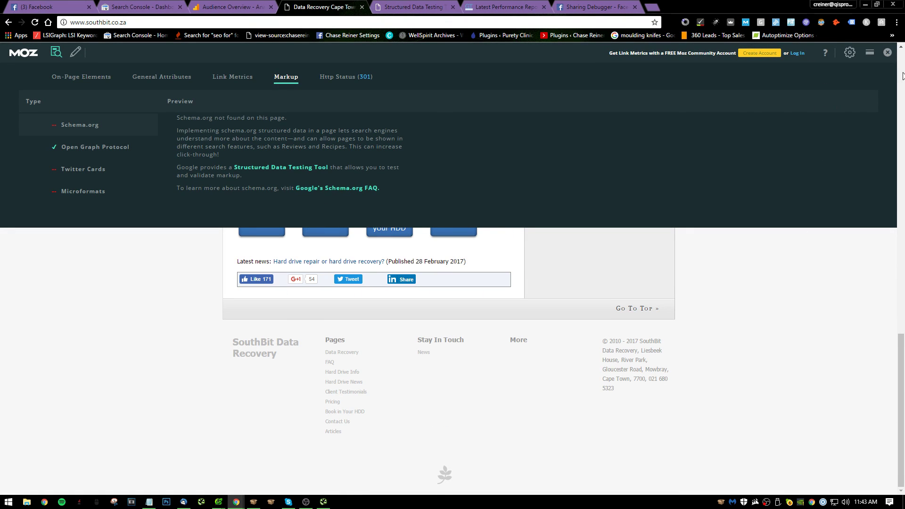
{"action": "left_click", "coordinate": [888, 53]}
{"action": "scroll", "coordinate": [572, 255], "scroll_direction": "up", "scroll_amount": 20}
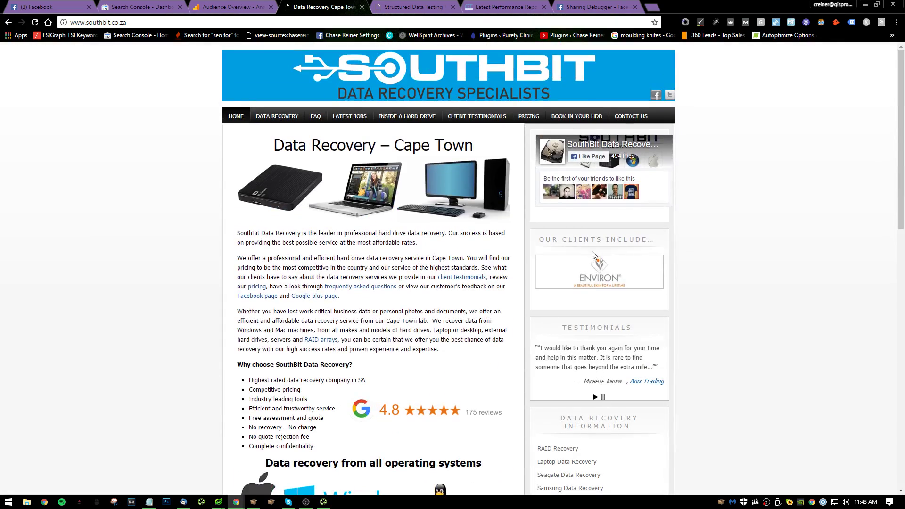
{"action": "scroll", "coordinate": [469, 252], "scroll_direction": "down", "scroll_amount": 15}
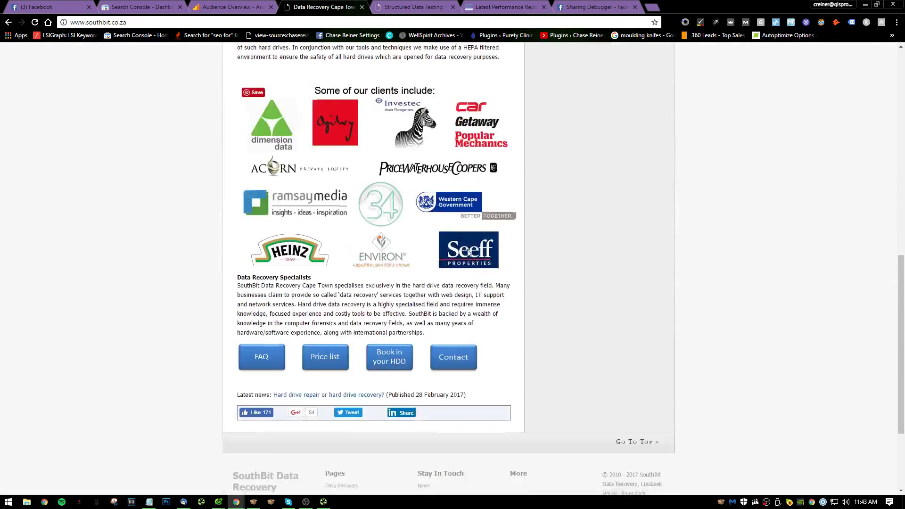
{"action": "scroll", "coordinate": [469, 252], "scroll_direction": "up", "scroll_amount": 20}
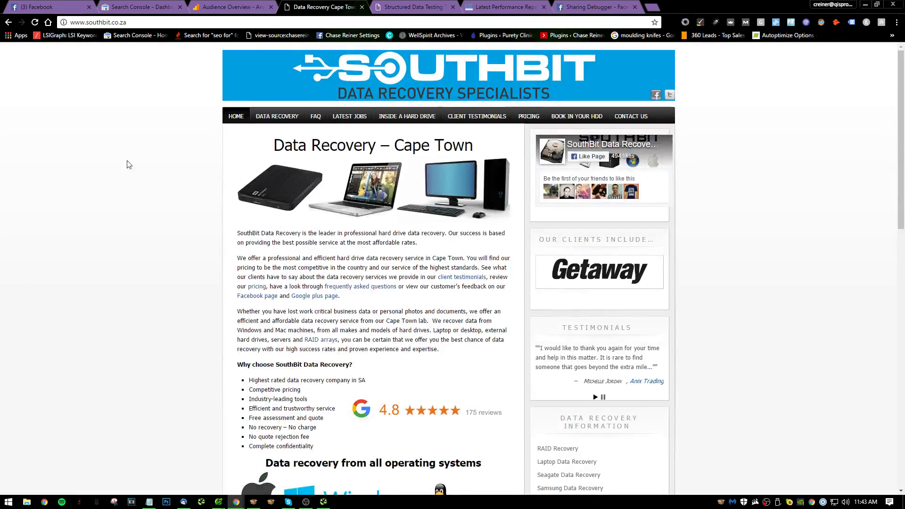
- Check southbit.co.za's result in the Structured Data Testing Tool and begin Notepad item 14 with "We're going to want local business markup for home page"
{"action": "left_click", "coordinate": [420, 8]}
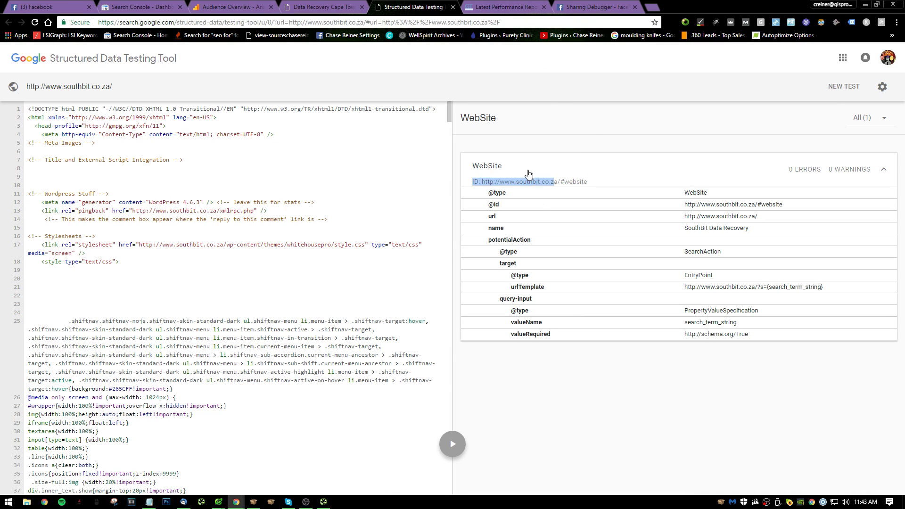
{"action": "key", "text": "alt+Tab"}
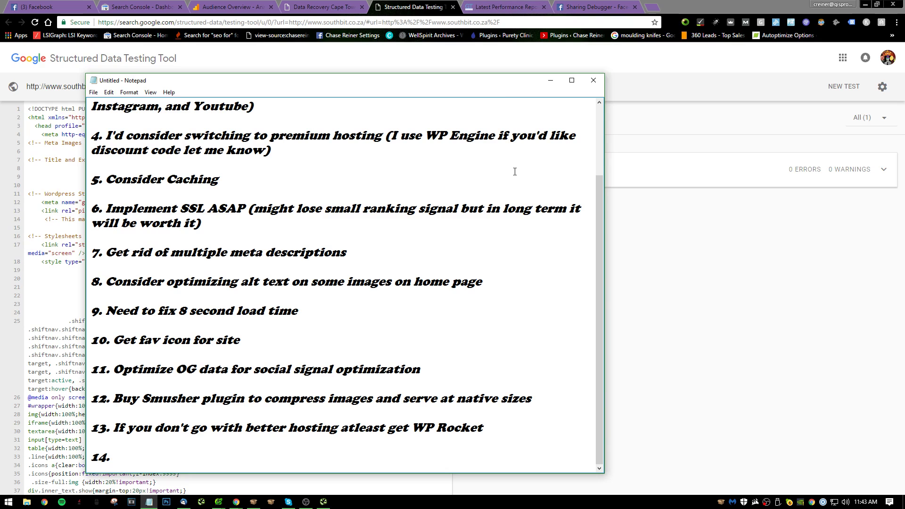
{"action": "type", "text": "e're goii"}
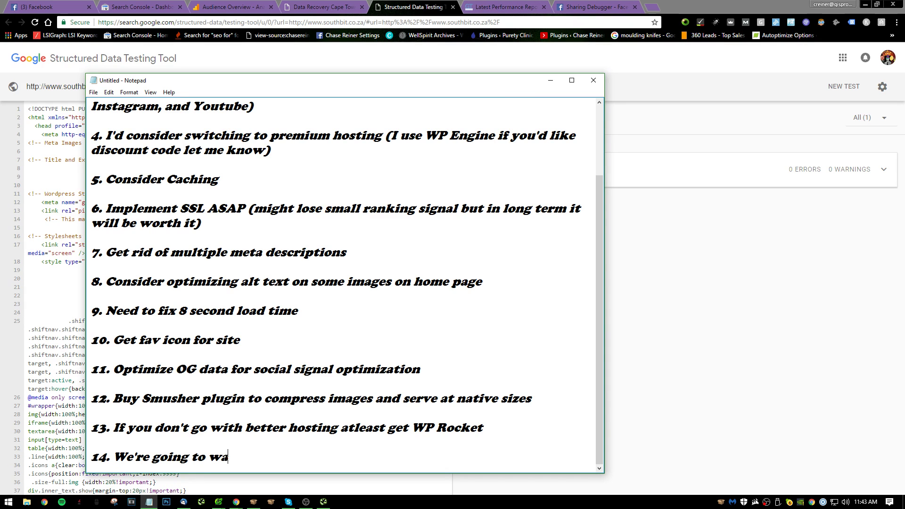
{"action": "type", "text": "g to want local businee"}
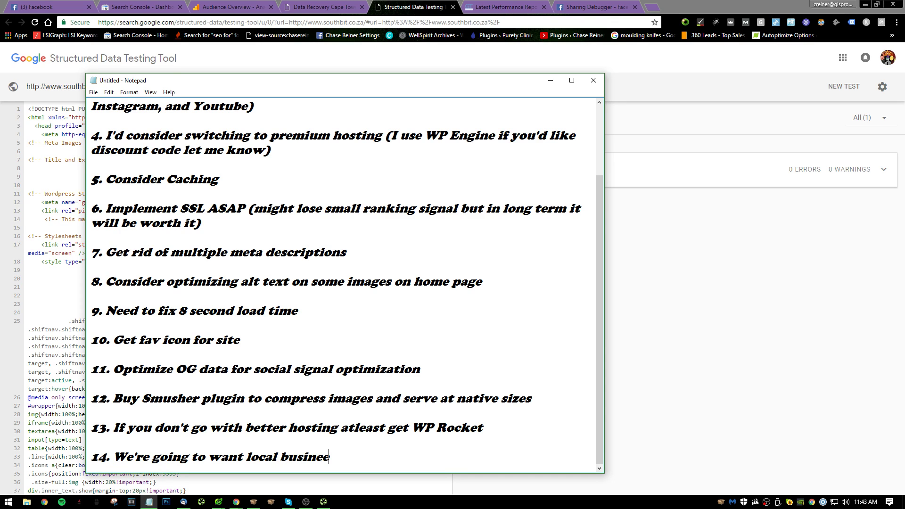
{"action": "key", "text": "BackSpace"}
{"action": "type", "text": "ss markup for home page as well as"}
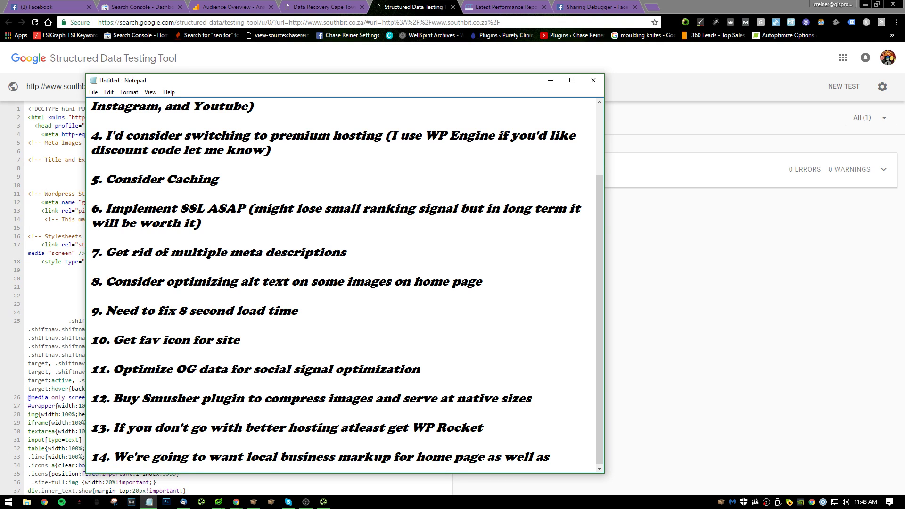
- Complete item 14 with "and also markup other important pages like about and contact" in place of "as well as", and start item 15
{"action": "key", "text": "BackSpace"}
{"action": "key", "text": "BackSpace"}
{"action": "key", "text": "BackSpace"}
{"action": "key", "text": "BackSpace"}
{"action": "key", "text": "BackSpace"}
{"action": "key", "text": "BackSpace"}
{"action": "key", "text": "BackSpace"}
{"action": "key", "text": "BackSpace"}
{"action": "type", "text": "nd also makrup"}
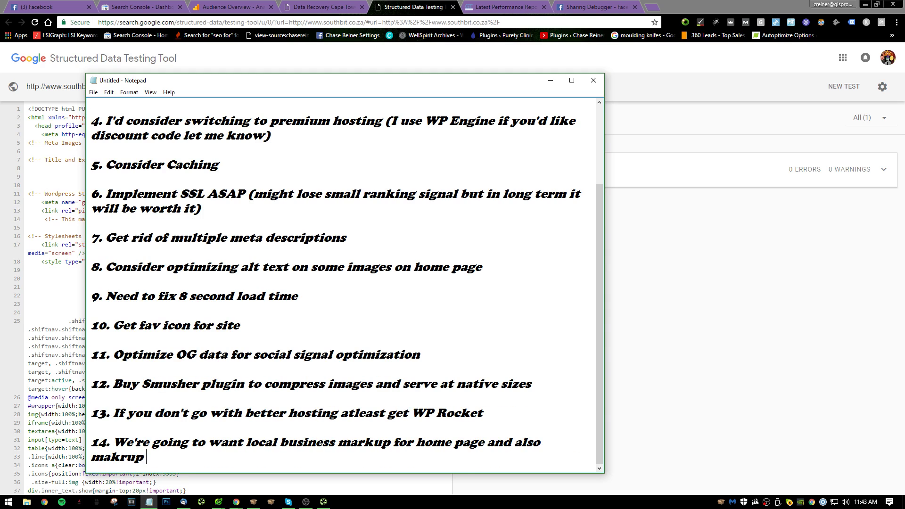
{"action": "key", "text": "BackSpace"}
{"action": "key", "text": "BackSpace"}
{"action": "key", "text": "BackSpace"}
{"action": "type", "text": "arkup other important"}
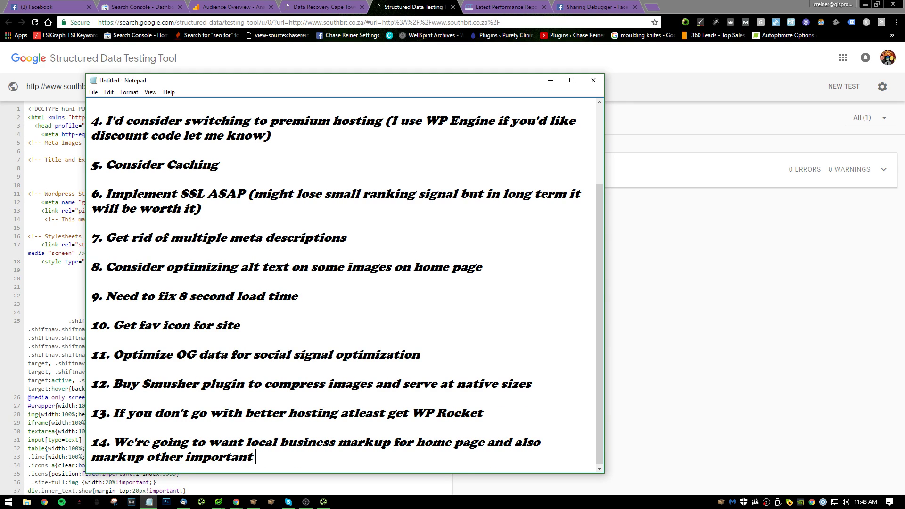
{"action": "type", "text": " pages like about and"}
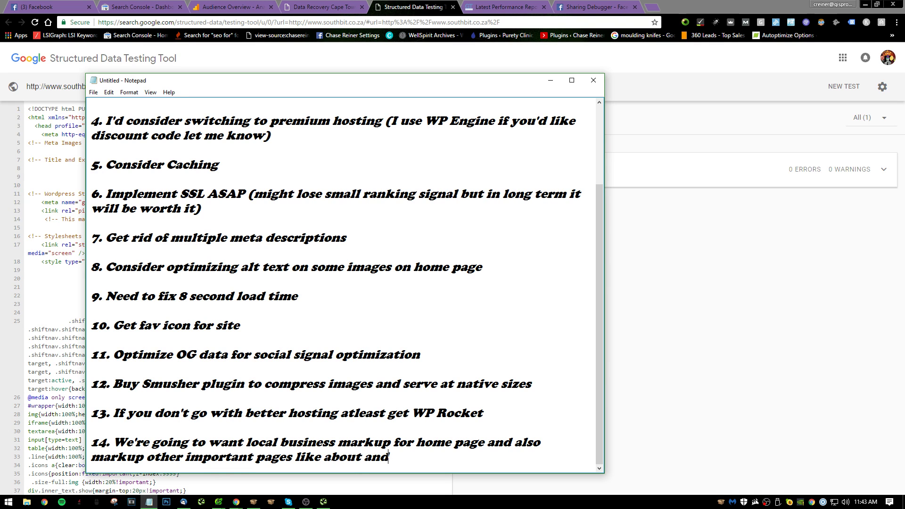
{"action": "type", "text": " contact"}
{"action": "key", "text": "Return"}
{"action": "key", "text": "Return"}
{"action": "type", "text": "15"}
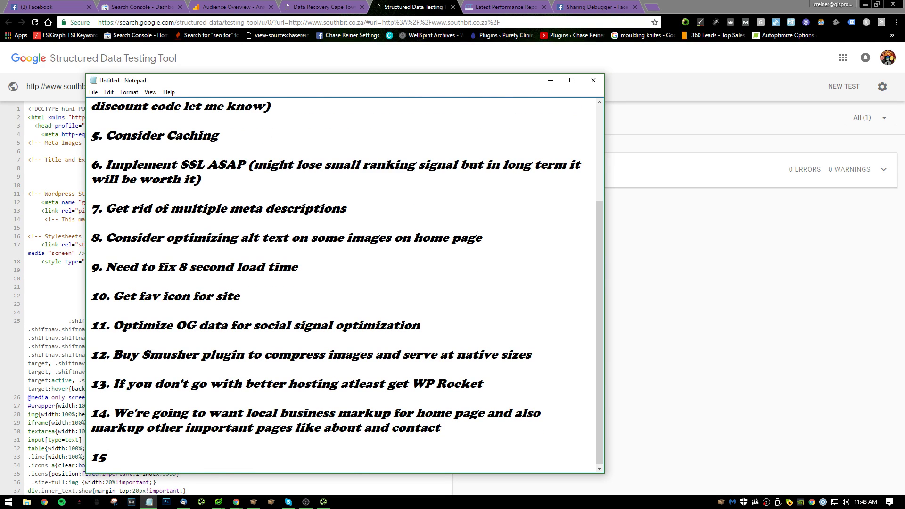
{"action": "type", "text": "."}
- Return to the browser and close the Structured Data Testing Tool page
{"action": "key", "text": "alt+Tab"}
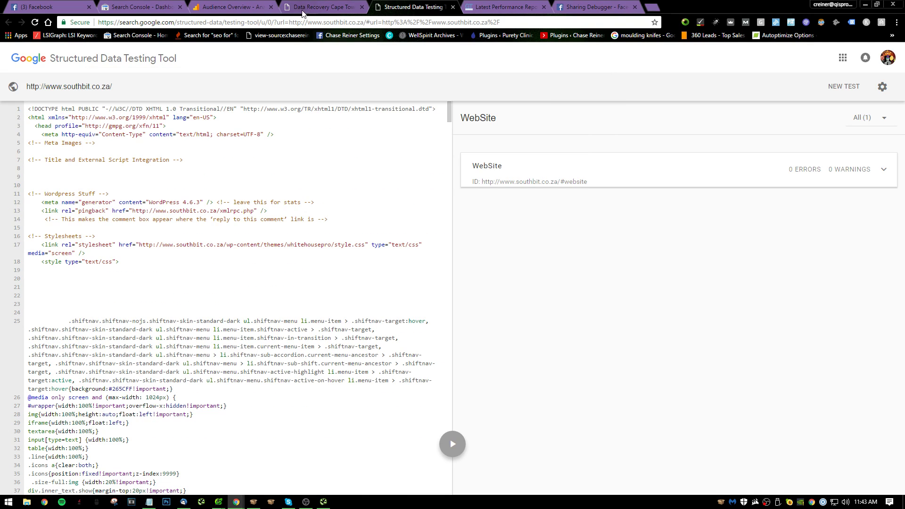
{"action": "left_click", "coordinate": [320, 7]}
{"action": "left_click", "coordinate": [464, 12]}
{"action": "left_click", "coordinate": [453, 7]}
- Switch to Xenu and generate the broken link report for the finished southbit.co.za crawl
{"action": "key", "text": "alt+Tab"}
{"action": "key", "text": "alt+Tab"}
{"action": "key", "text": "alt+Tab"}
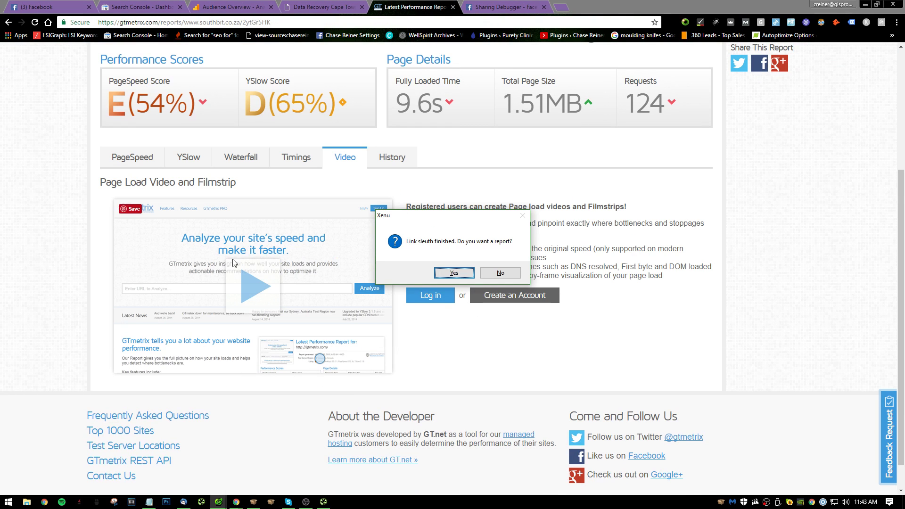
{"action": "key", "text": "Return"}
{"action": "left_click", "coordinate": [297, 149]}
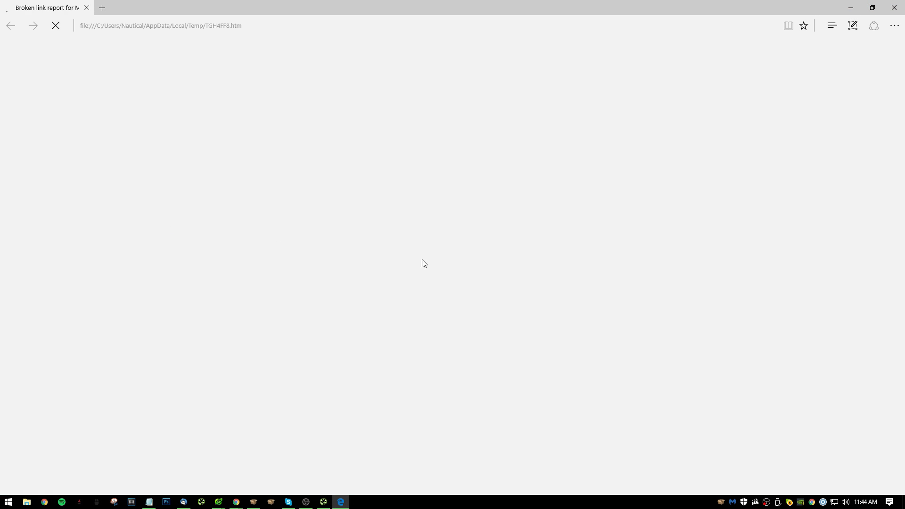
- Examine the report's broken links ordered by link, and open the listing ordered by page
{"action": "scroll", "coordinate": [192, 274], "scroll_direction": "down", "scroll_amount": 5}
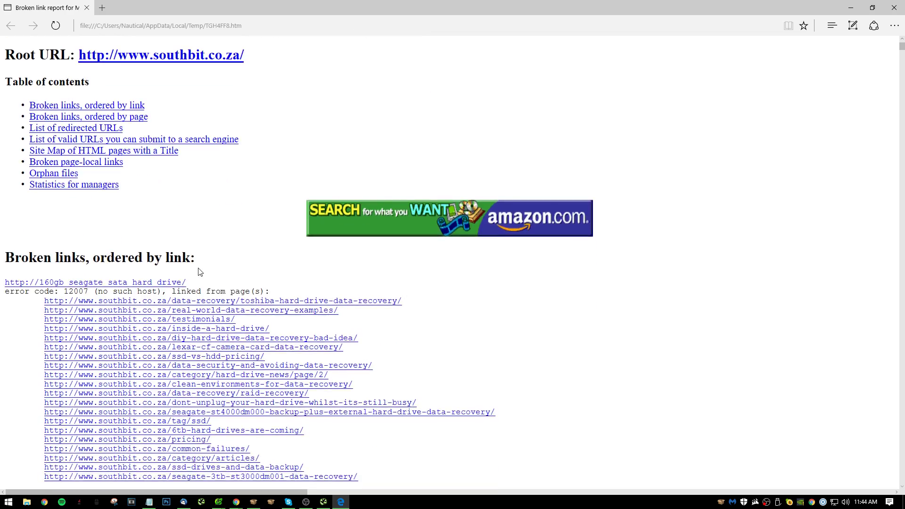
{"action": "scroll", "coordinate": [262, 279], "scroll_direction": "down", "scroll_amount": 1}
{"action": "scroll", "coordinate": [263, 279], "scroll_direction": "down", "scroll_amount": 2}
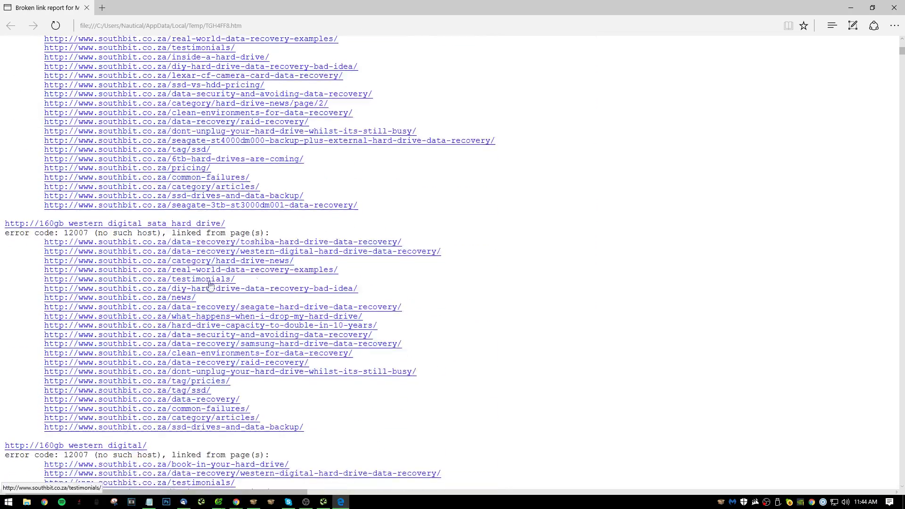
{"action": "scroll", "coordinate": [198, 239], "scroll_direction": "up", "scroll_amount": 8}
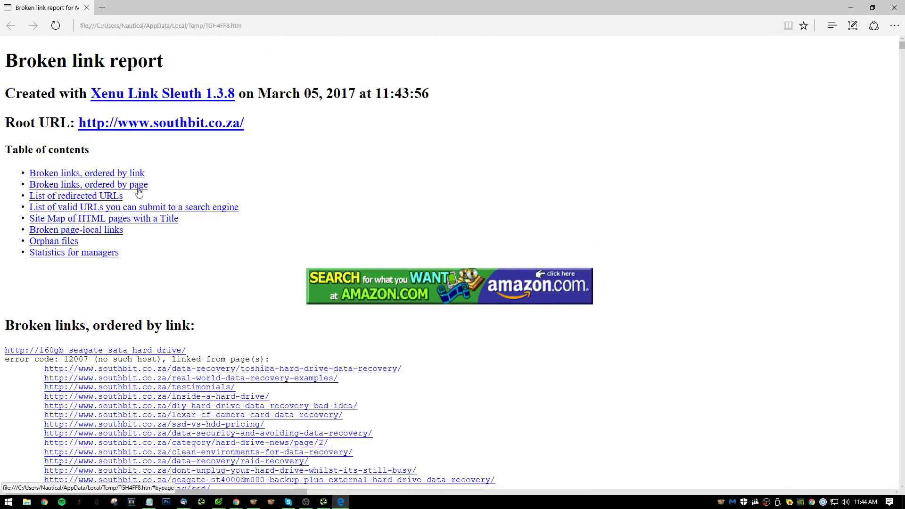
{"action": "left_click", "coordinate": [138, 190]}
{"action": "scroll", "coordinate": [193, 129], "scroll_direction": "down", "scroll_amount": 10}
{"action": "scroll", "coordinate": [193, 129], "scroll_direction": "up", "scroll_amount": 13}
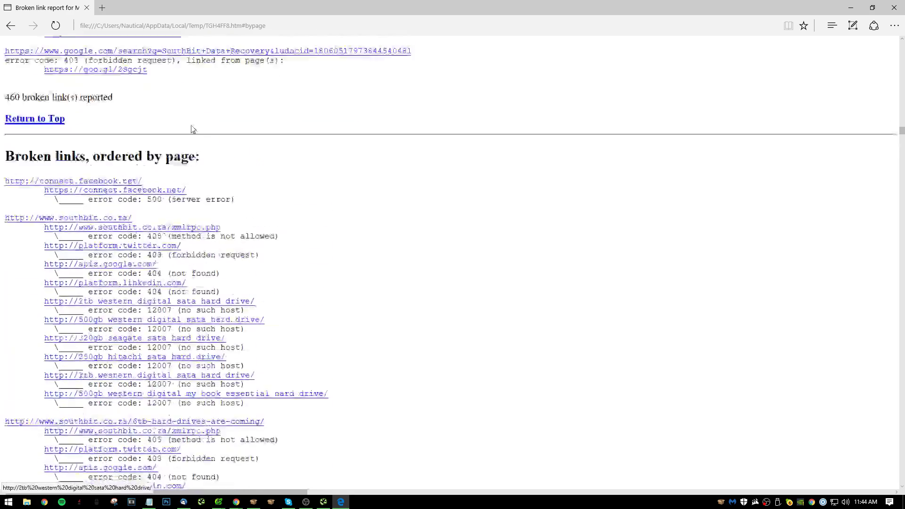
{"action": "scroll", "coordinate": [193, 130], "scroll_direction": "up", "scroll_amount": 6}
{"action": "scroll", "coordinate": [95, 148], "scroll_direction": "down", "scroll_amount": 4}
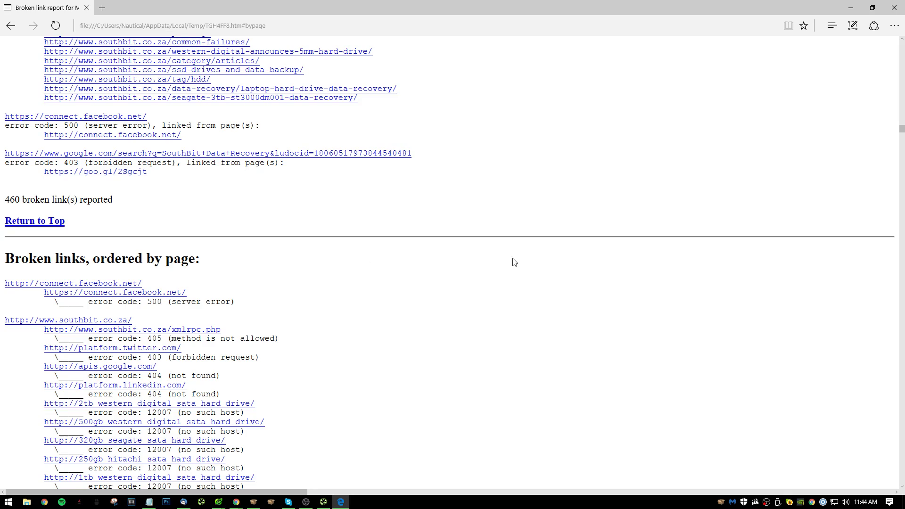
- Return to the report's table of contents and review the broken links again, ordered by link and by page
{"action": "scroll", "coordinate": [514, 263], "scroll_direction": "up", "scroll_amount": 10}
{"action": "scroll", "coordinate": [882, 313], "scroll_direction": "up", "scroll_amount": 10}
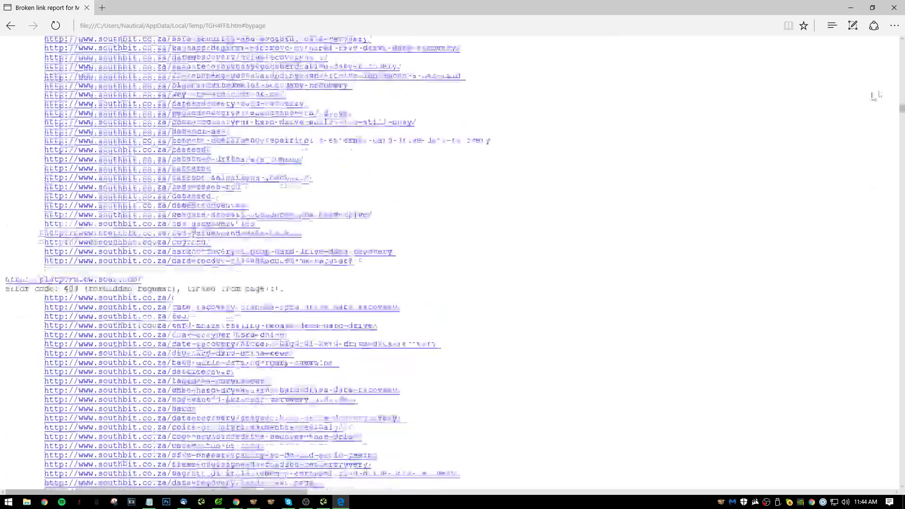
{"action": "scroll", "coordinate": [874, 95], "scroll_direction": "up", "scroll_amount": 10}
{"action": "scroll", "coordinate": [901, 62], "scroll_direction": "up", "scroll_amount": 10}
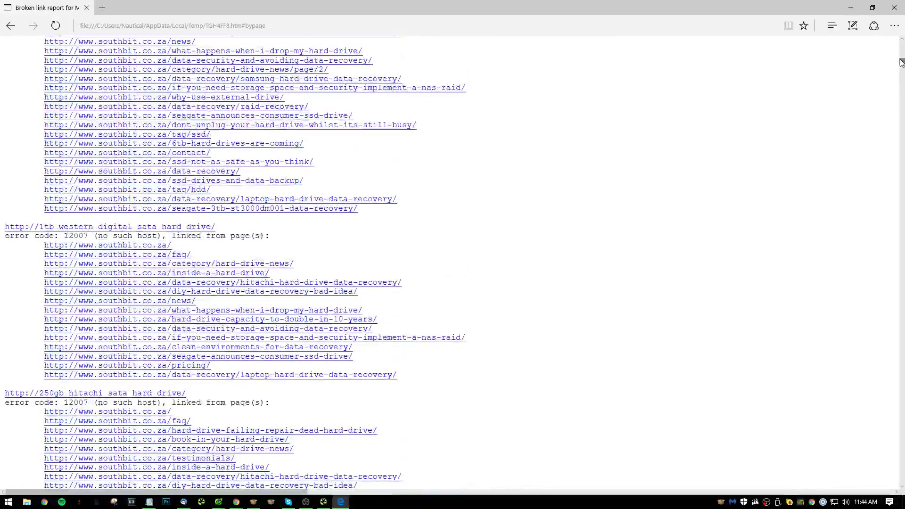
{"action": "scroll", "coordinate": [901, 63], "scroll_direction": "up", "scroll_amount": 10}
{"action": "scroll", "coordinate": [189, 155], "scroll_direction": "down", "scroll_amount": 10}
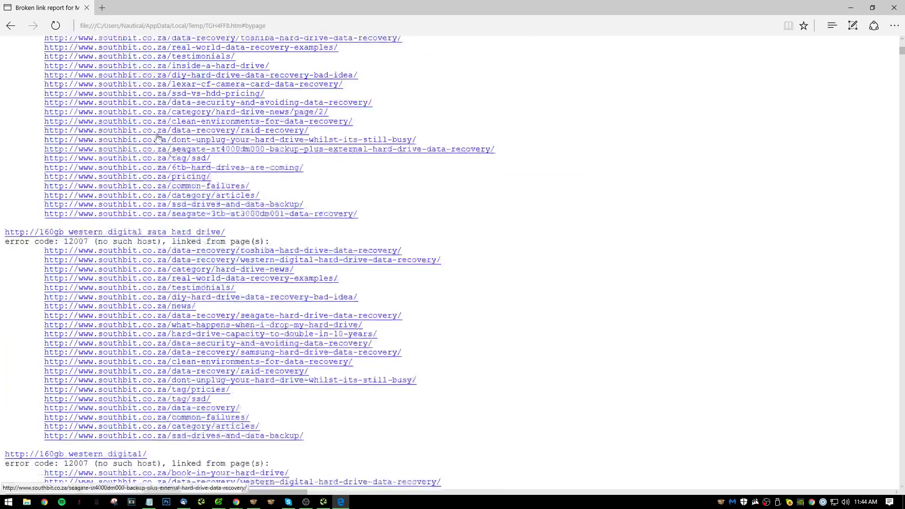
{"action": "scroll", "coordinate": [157, 137], "scroll_direction": "up", "scroll_amount": 7}
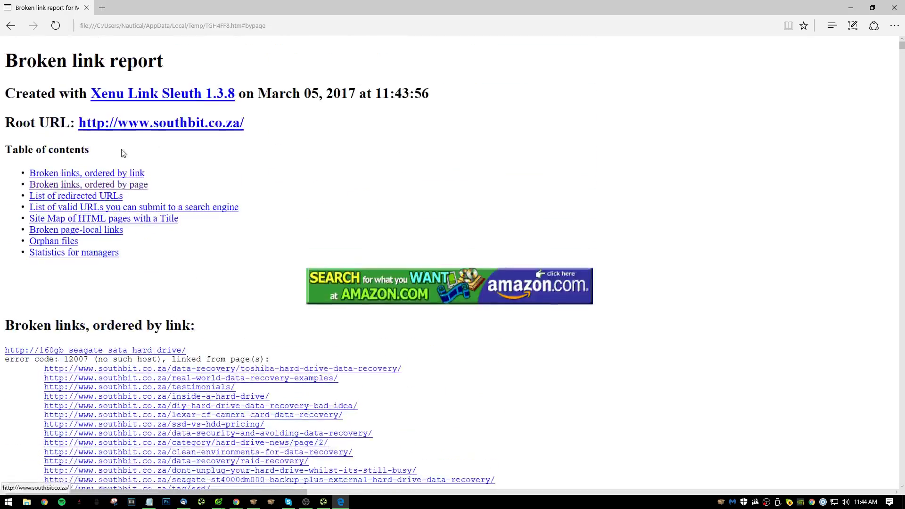
{"action": "left_click", "coordinate": [123, 175]}
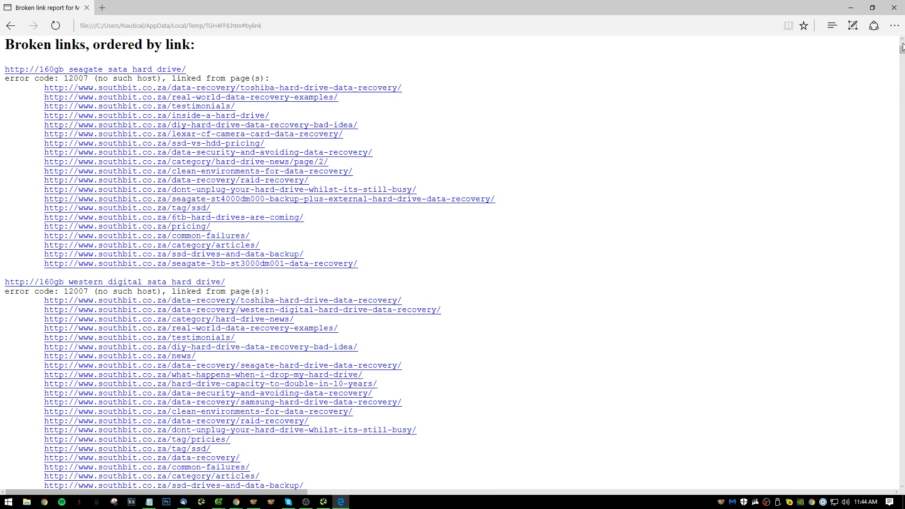
{"action": "scroll", "coordinate": [902, 46], "scroll_direction": "up", "scroll_amount": 6}
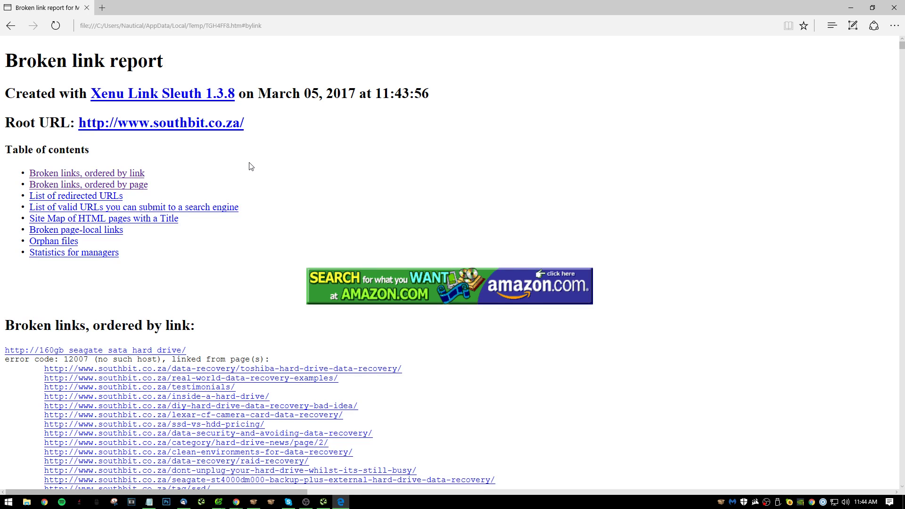
{"action": "scroll", "coordinate": [240, 174], "scroll_direction": "down", "scroll_amount": 4}
{"action": "scroll", "coordinate": [270, 205], "scroll_direction": "up", "scroll_amount": 4}
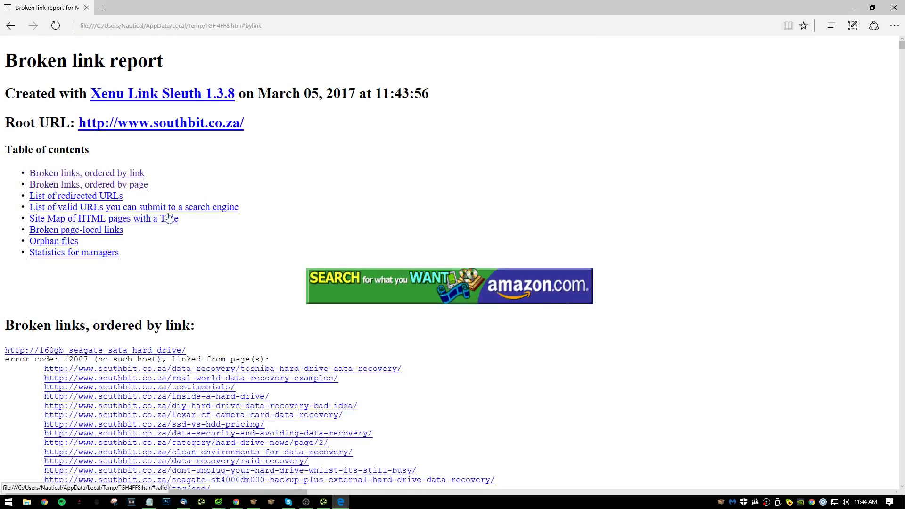
{"action": "scroll", "coordinate": [143, 346], "scroll_direction": "down", "scroll_amount": 4}
{"action": "scroll", "coordinate": [118, 236], "scroll_direction": "up", "scroll_amount": 4}
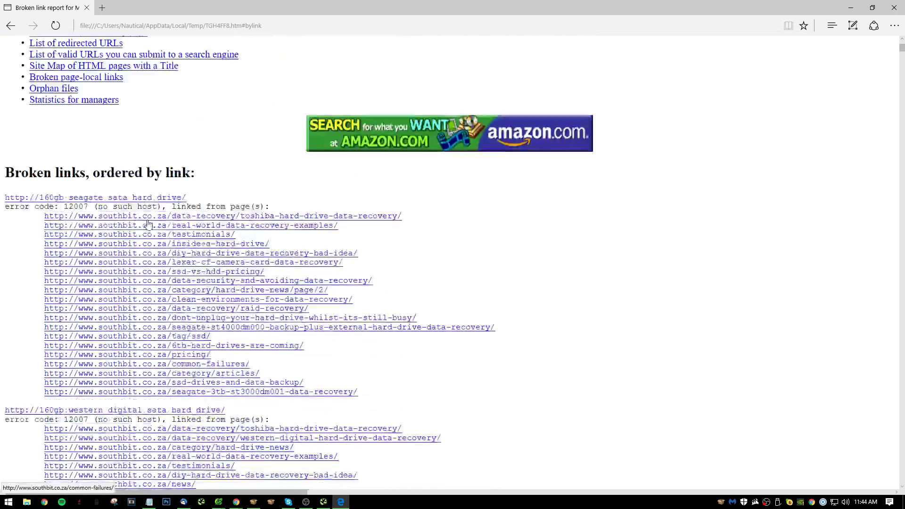
{"action": "left_click", "coordinate": [101, 185]}
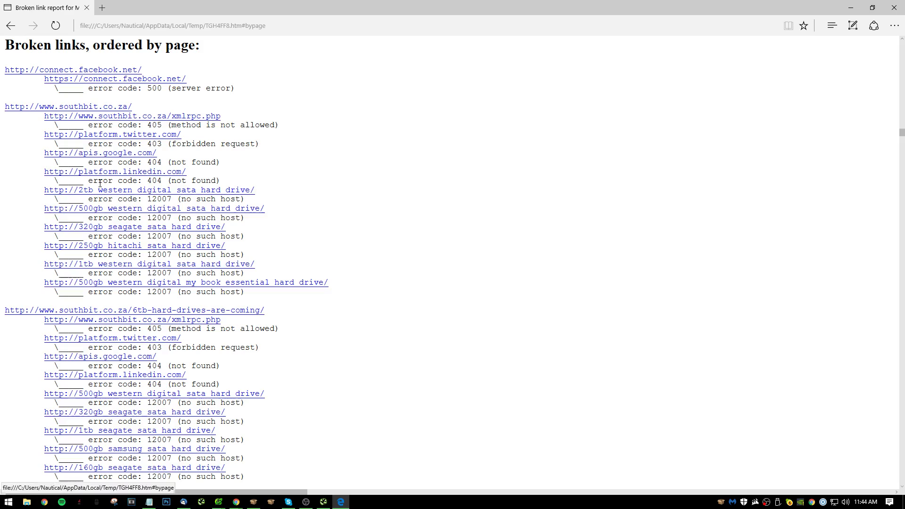
{"action": "scroll", "coordinate": [304, 278], "scroll_direction": "up", "scroll_amount": 20}
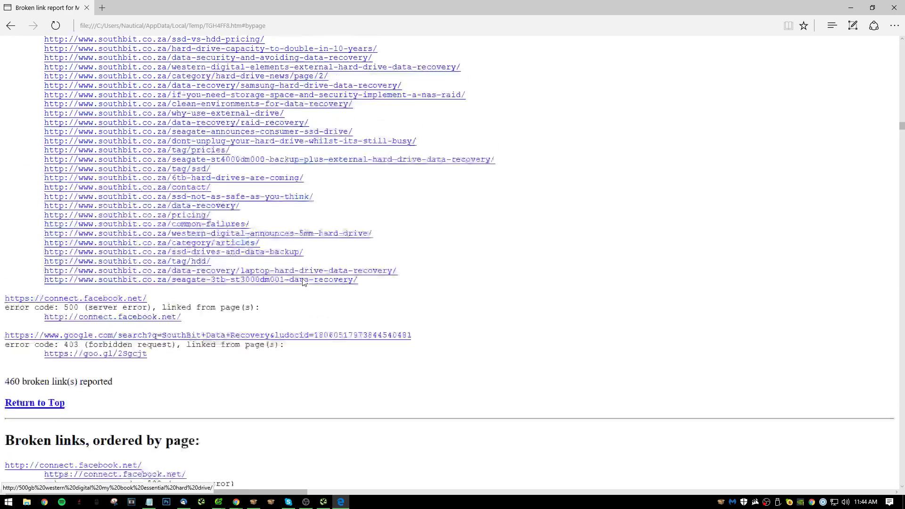
- Write Notepad item 15 as "Get broken link checker and fix all broken links as well as 301 redirects" and start item 16
{"action": "key", "text": "alt+Tab"}
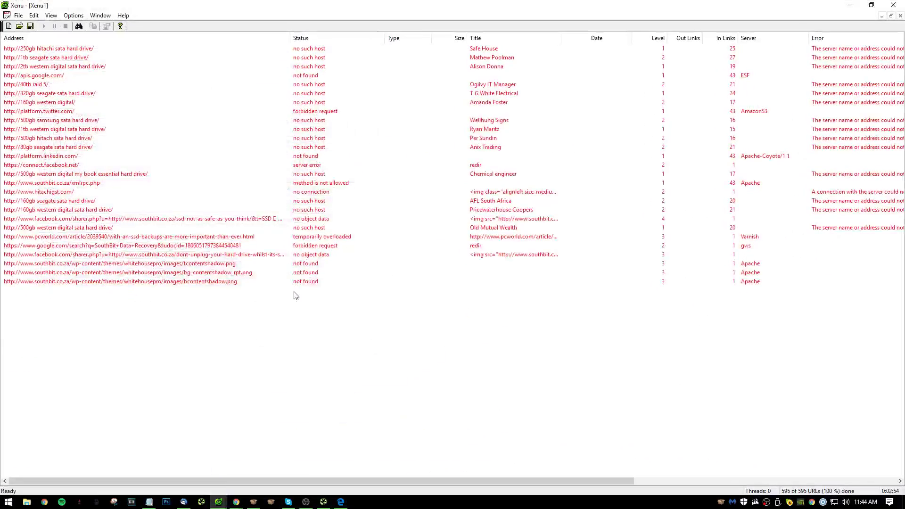
{"action": "key", "text": "alt+Tab"}
{"action": "key", "text": "alt+Tab"}
{"action": "key", "text": "alt+Tab"}
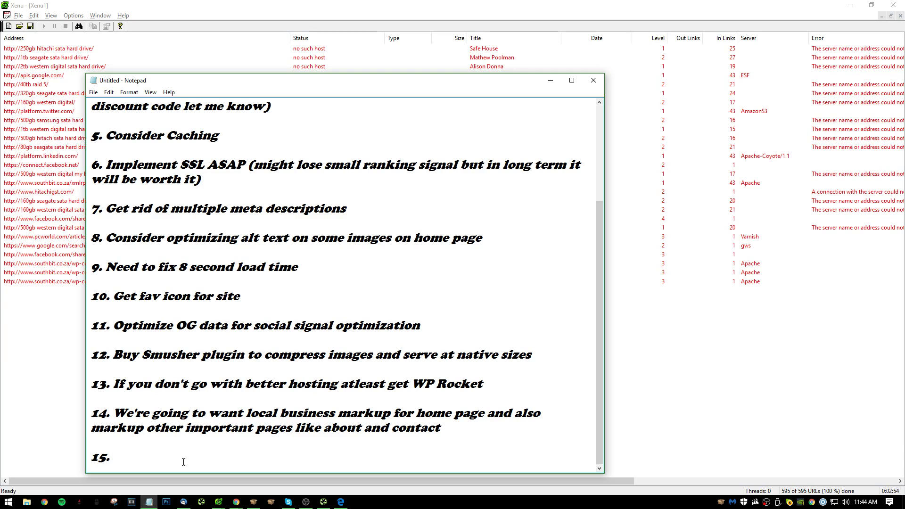
{"action": "type", "text": "Get broken link checker and fix all broken links as well as 301 redirects"}
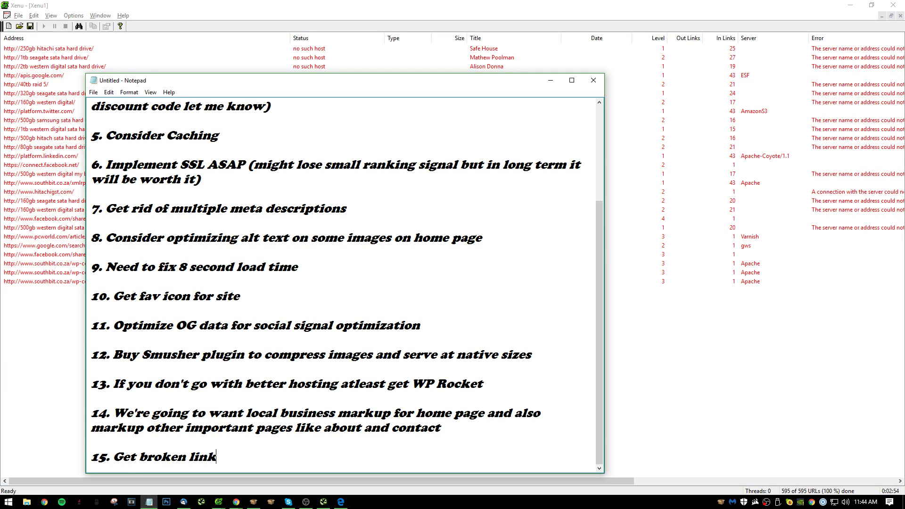
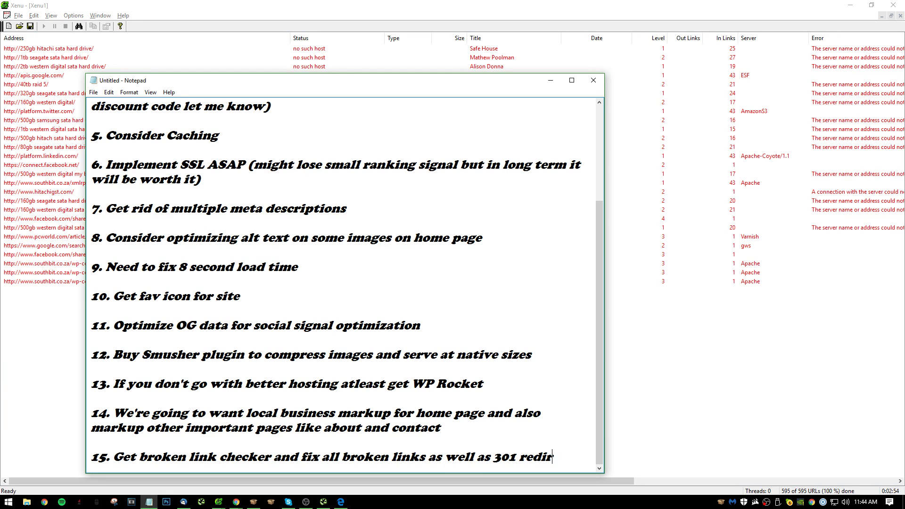
{"action": "key", "text": "Return"}
{"action": "key", "text": "Return"}
{"action": "type", "text": "16."}
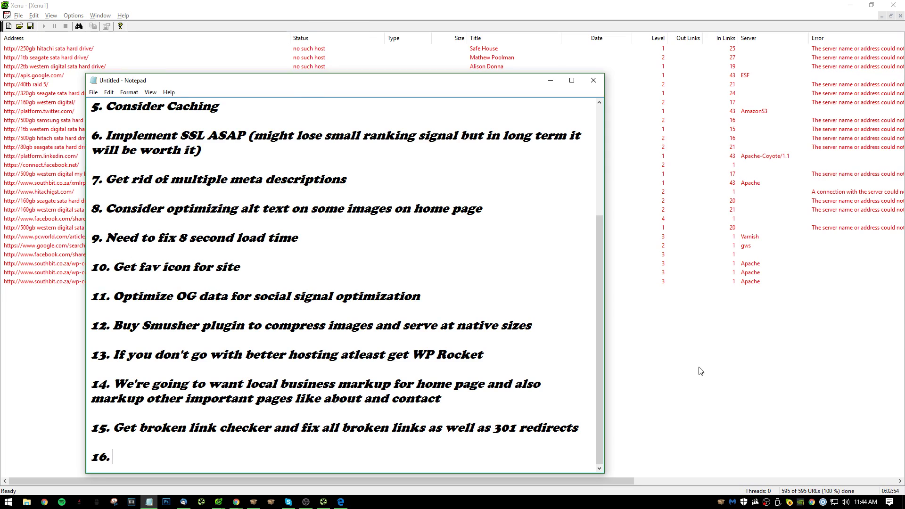
- Close the Xenu crawl results and the broken link report window
{"action": "left_click", "coordinate": [826, 296]}
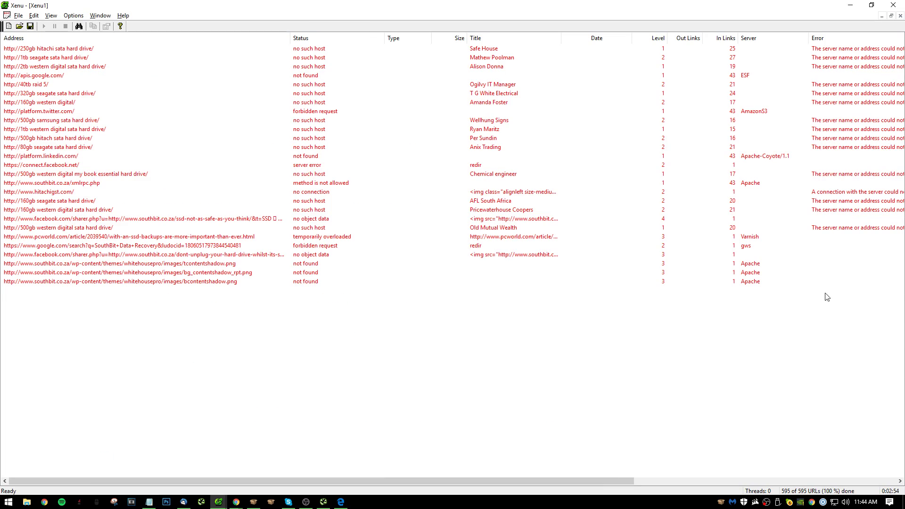
{"action": "left_click", "coordinate": [893, 5]}
{"action": "left_click", "coordinate": [471, 274]}
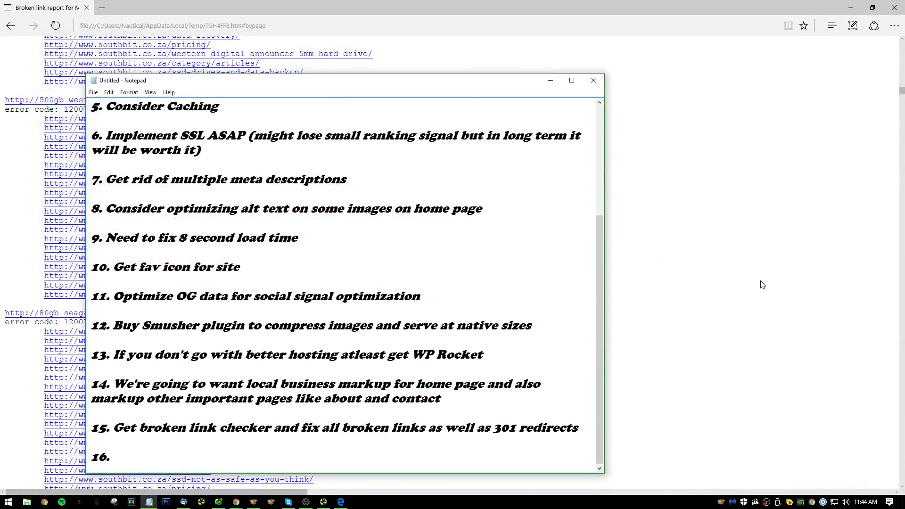
{"action": "left_click", "coordinate": [761, 283]}
{"action": "left_click", "coordinate": [895, 5]}
{"action": "left_click", "coordinate": [764, 307]}
{"action": "key", "text": "alt+Tab"}
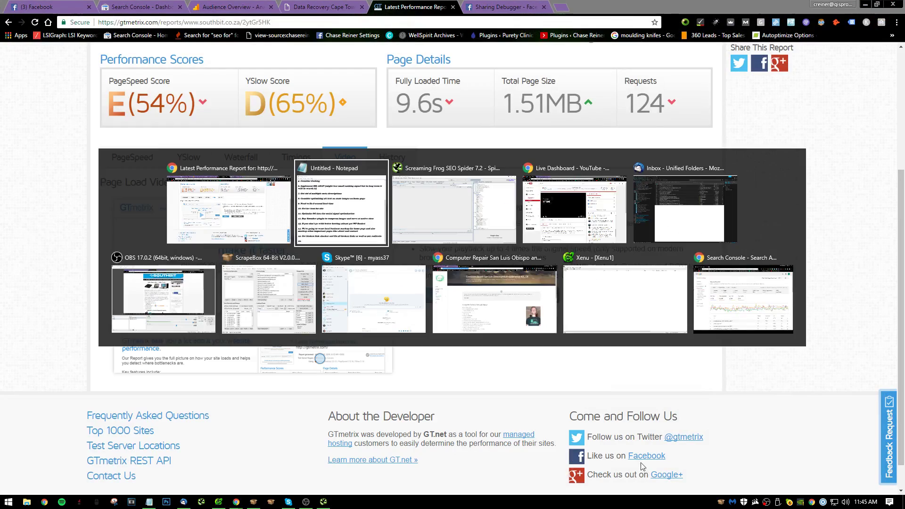
- Switch to Screaming Frog, filter the internal URLs to HTML, sort by H1-1, and select and copy the addresses without an H1
{"action": "left_click", "coordinate": [512, 209]}
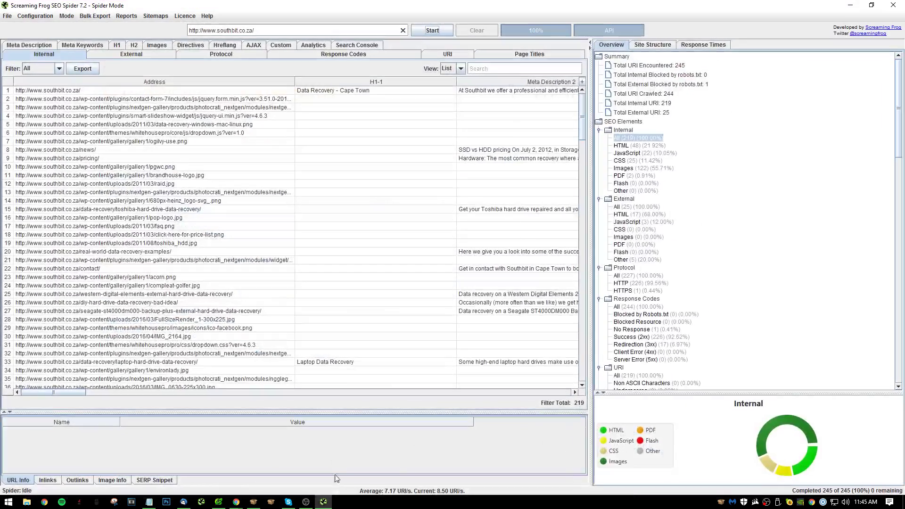
{"action": "left_click", "coordinate": [60, 70]}
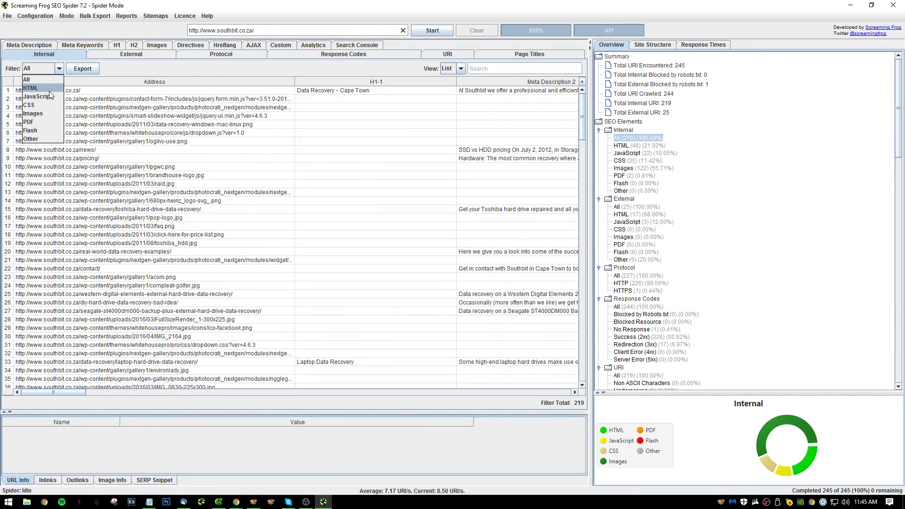
{"action": "left_click", "coordinate": [49, 91]}
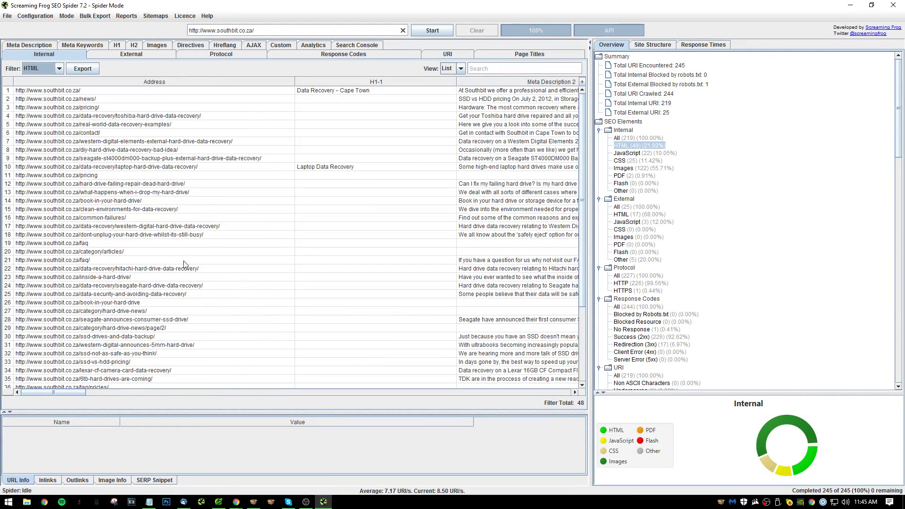
{"action": "left_click", "coordinate": [367, 82]}
{"action": "left_click", "coordinate": [143, 121]}
{"action": "key", "text": "ctrl+a"}
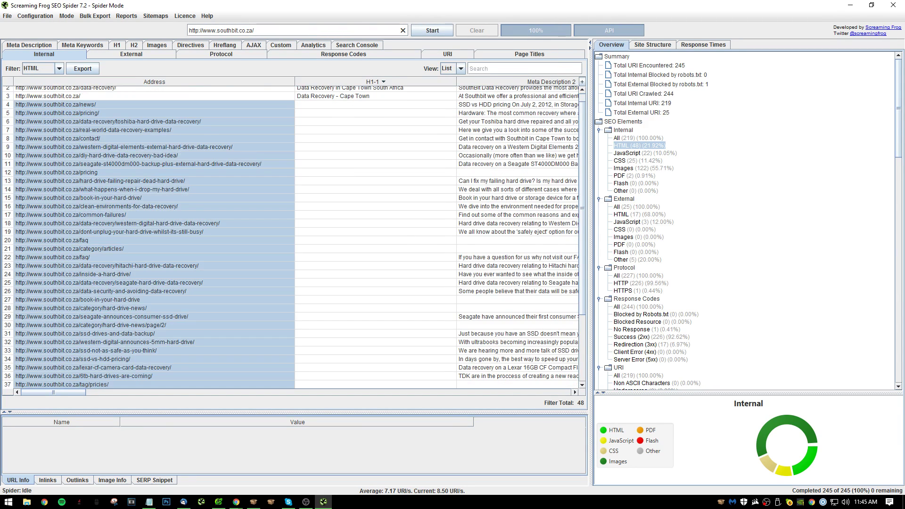
- Write Notepad item 16 as "Implement H1 tags on:" and paste the copied page addresses beneath it
{"action": "key", "text": "alt+Tab"}
{"action": "key", "text": "alt+Tab"}
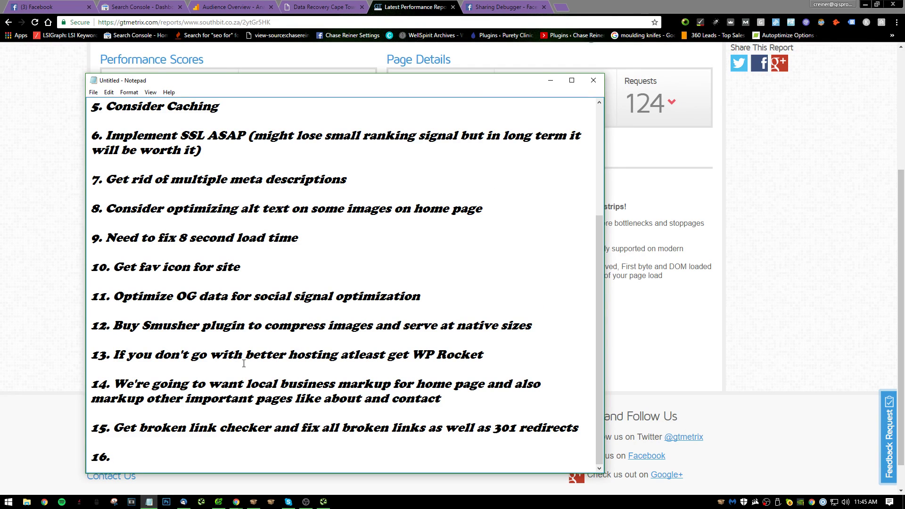
{"action": "type", "text": "Implemenmt"}
{"action": "key", "text": "BackSpace"}
{"action": "key", "text": "BackSpace"}
{"action": "type", "text": "t"}
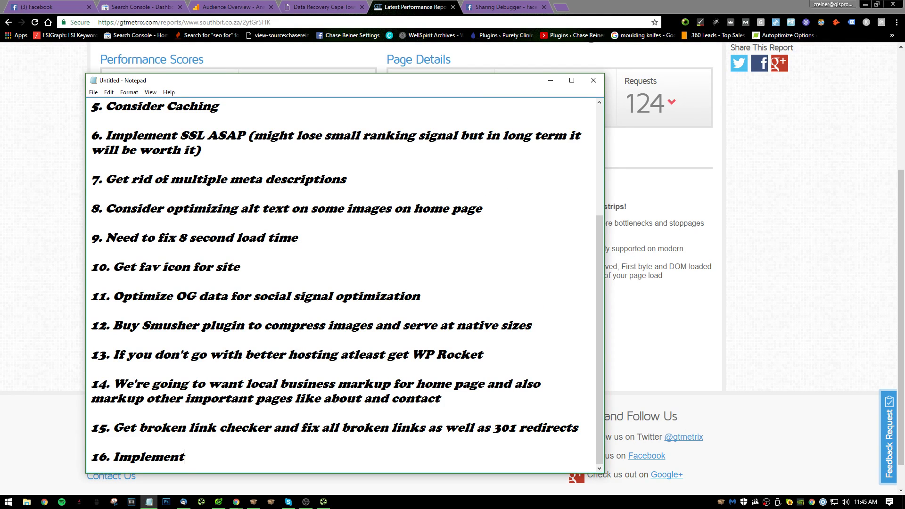
{"action": "type", "text": " hH1 ta"}
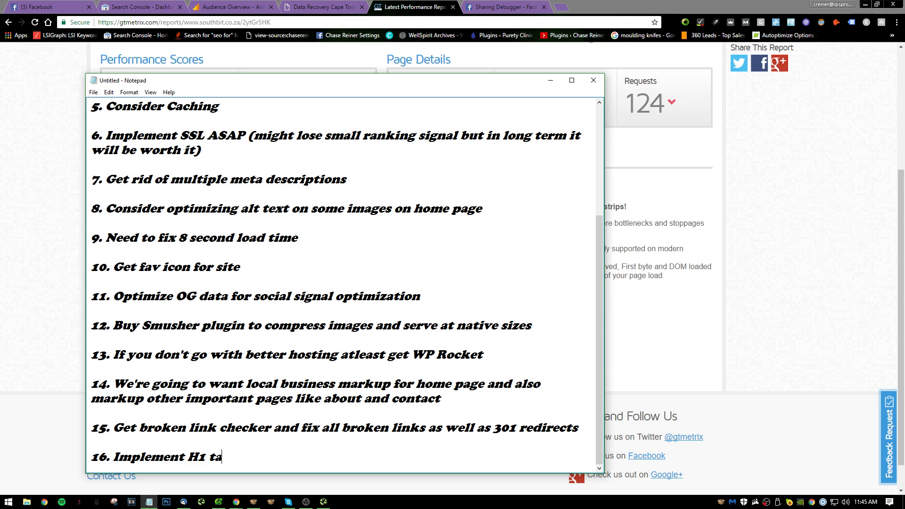
{"action": "type", "text": "gs on:"}
{"action": "key", "text": "ctrl+v"}
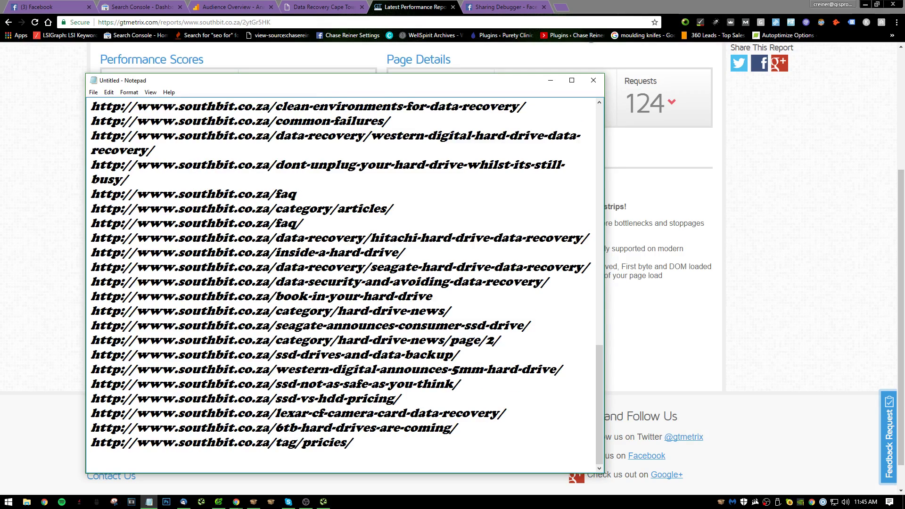
{"action": "scroll", "coordinate": [176, 345], "scroll_direction": "up", "scroll_amount": 9}
{"action": "scroll", "coordinate": [177, 346], "scroll_direction": "down", "scroll_amount": 9}
- Back in Screaming Frog, place the Meta Description 2 column directly after Address and sort the pages by it in descending order
{"action": "key", "text": "alt+Tab"}
{"action": "key", "text": "Tab"}
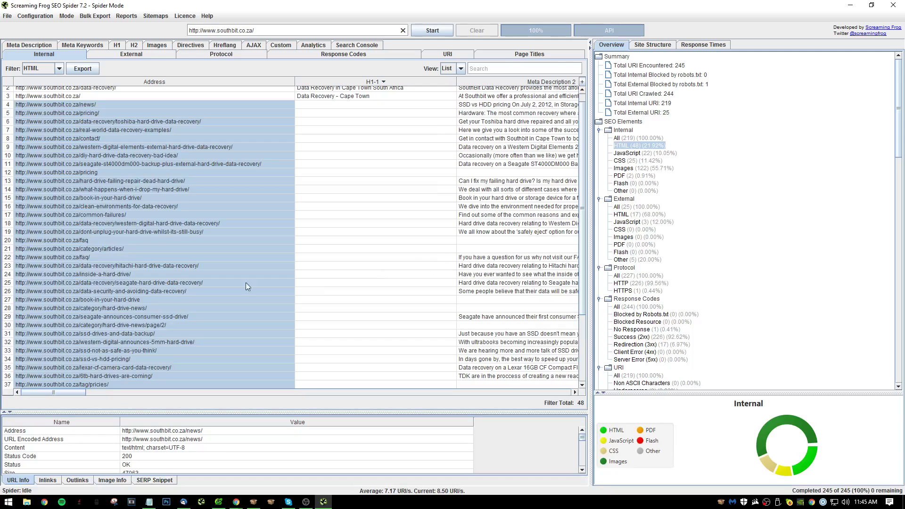
{"action": "left_click", "coordinate": [145, 265]}
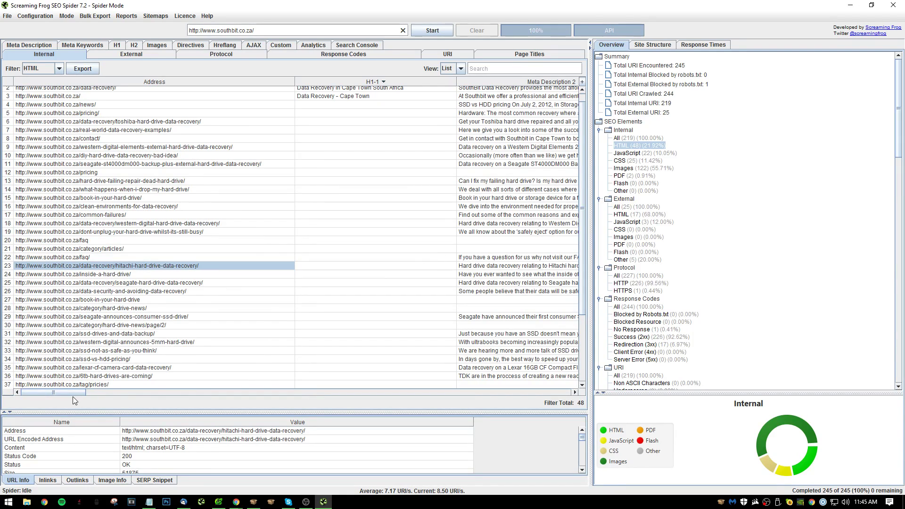
{"action": "scroll", "coordinate": [189, 311], "scroll_direction": "up", "scroll_amount": 1}
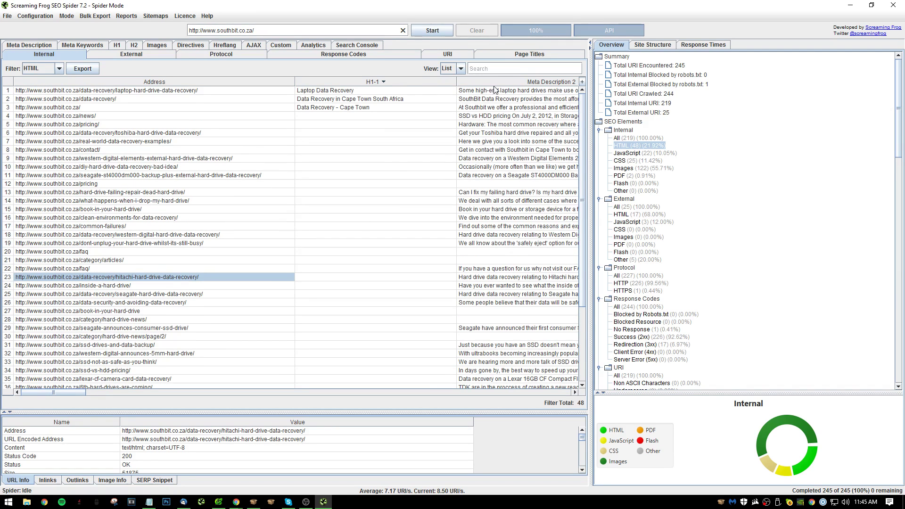
{"action": "left_click_drag", "start_coordinate": [494, 84], "coordinate": [313, 114]}
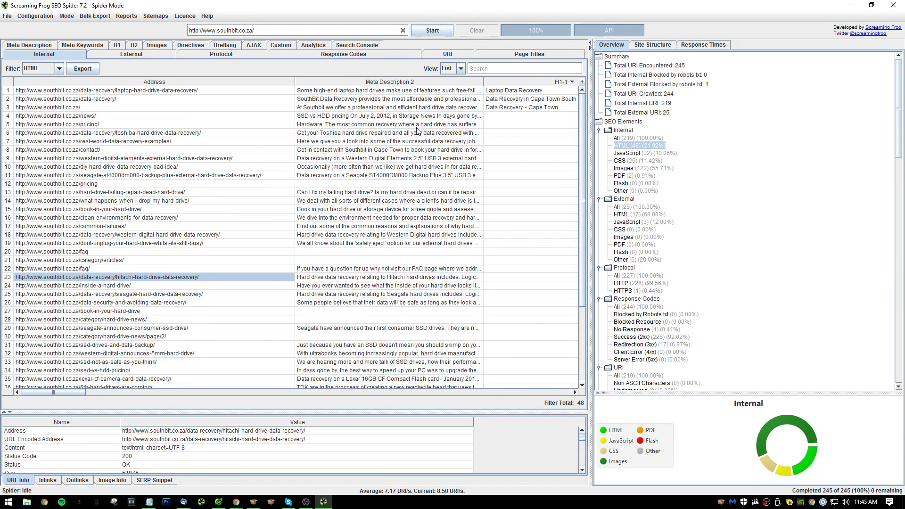
{"action": "left_click", "coordinate": [376, 82]}
{"action": "left_click", "coordinate": [375, 84]}
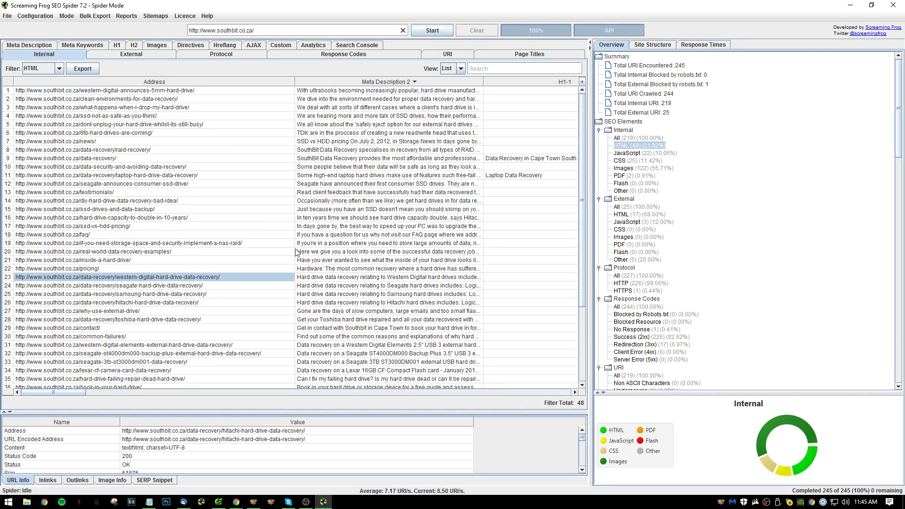
- Place the Meta Description 1 column directly before Meta Description 2 and compare both descriptions across the HTML pages
{"action": "left_click_drag", "start_coordinate": [79, 393], "coordinate": [447, 174]}
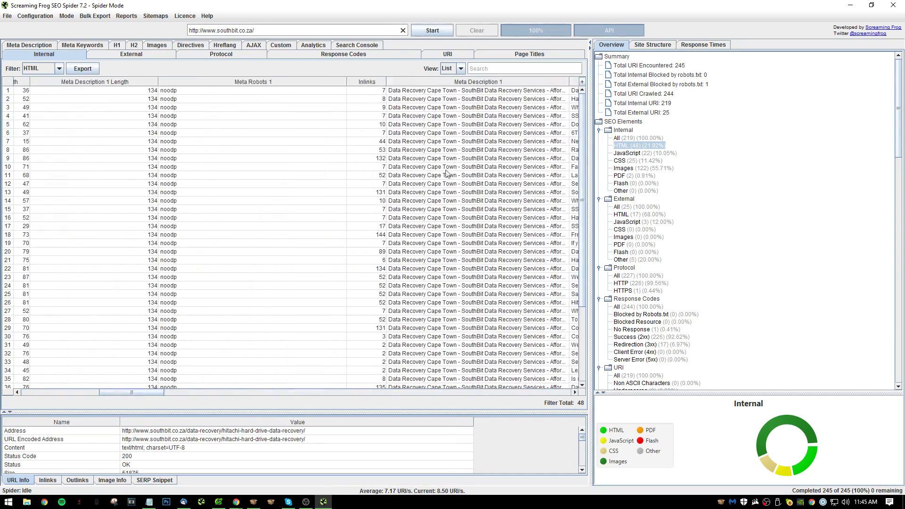
{"action": "left_click_drag", "start_coordinate": [460, 84], "coordinate": [215, 307]}
{"action": "left_click_drag", "start_coordinate": [131, 397], "coordinate": [79, 396]}
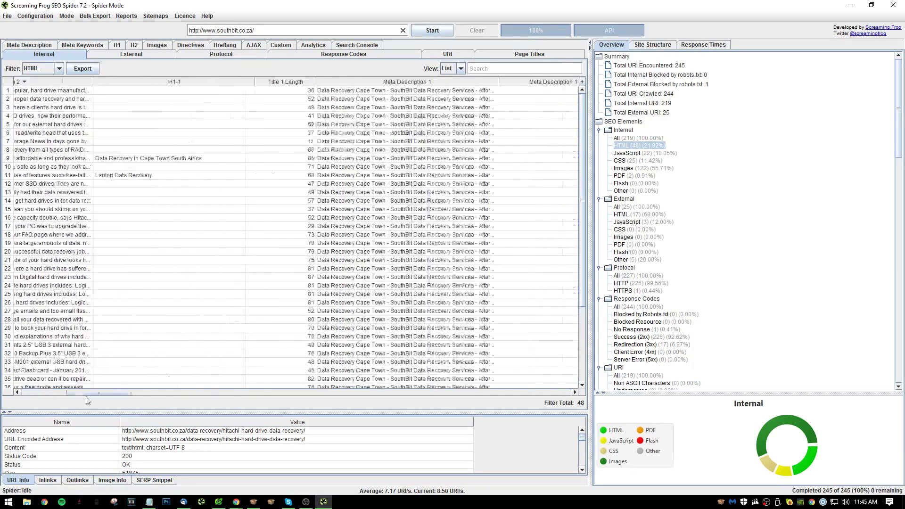
{"action": "left_click_drag", "start_coordinate": [520, 85], "coordinate": [207, 120]}
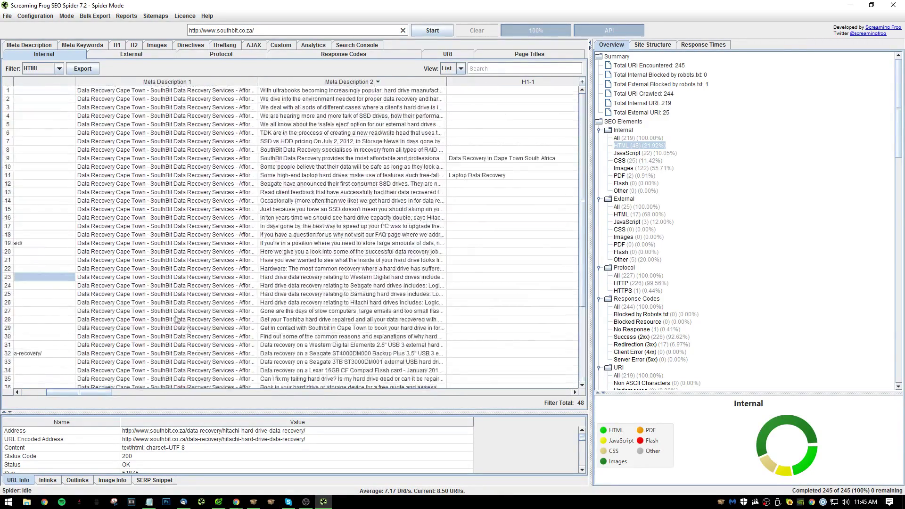
{"action": "scroll", "coordinate": [394, 153], "scroll_direction": "down", "scroll_amount": 4}
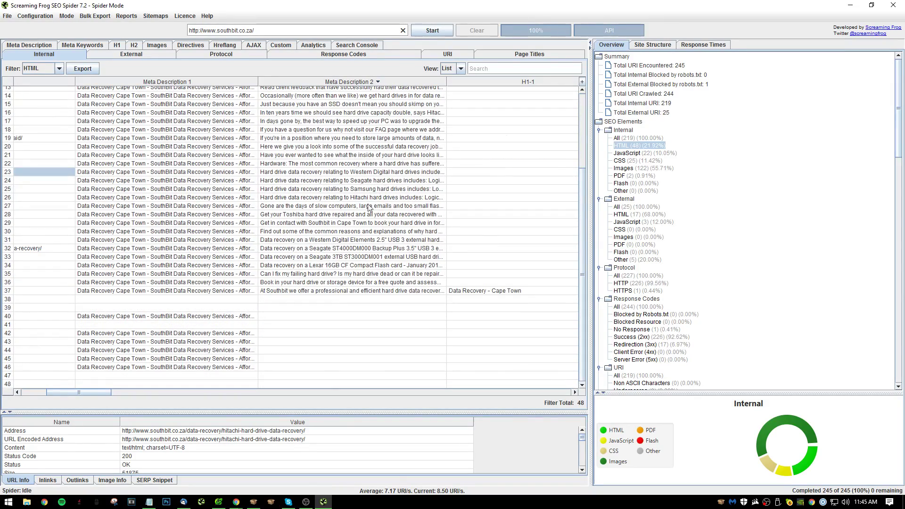
{"action": "scroll", "coordinate": [369, 208], "scroll_direction": "up", "scroll_amount": 4}
{"action": "scroll", "coordinate": [343, 122], "scroll_direction": "down", "scroll_amount": 4}
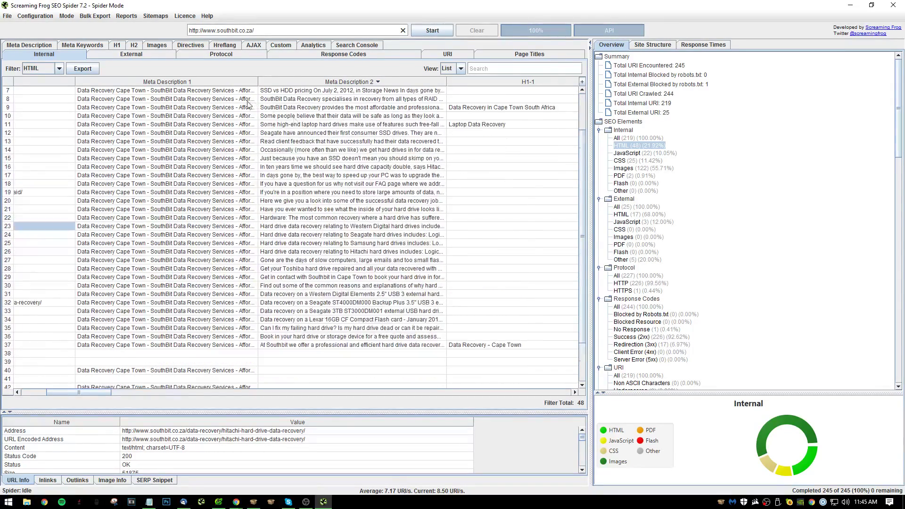
- Write Notepad item 17 as "Get rid of meta description that's site wide saying the same thing"
{"action": "key", "text": "alt+Tab"}
{"action": "key", "text": "alt+Tab"}
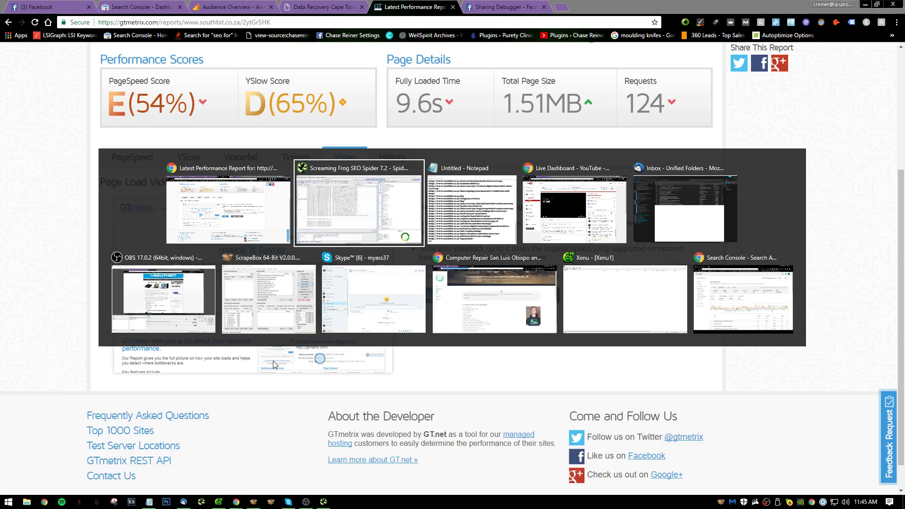
{"action": "type", "text": "Get rid of meta de"}
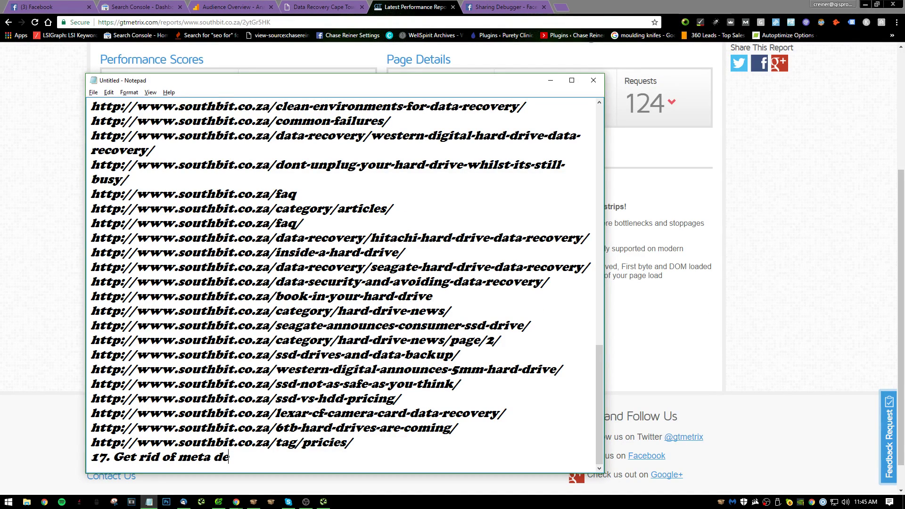
{"action": "type", "text": "scri"}
{"action": "key", "text": "BackSpace"}
{"action": "key", "text": "BackSpace"}
{"action": "key", "text": "BackSpace"}
{"action": "key", "text": "BackSpace"}
{"action": "key", "text": "BackSpace"}
{"action": "key", "text": "BackSpace"}
{"action": "type", "text": "dupli"}
{"action": "key", "text": "BackSpace"}
{"action": "key", "text": "BackSpace"}
{"action": "key", "text": "BackSpace"}
{"action": "key", "text": "BackSpace"}
{"action": "key", "text": "BackSpace"}
{"action": "type", "text": "meta de"}
{"action": "key", "text": "BackSpace"}
{"action": "key", "text": "BackSpace"}
{"action": "key", "text": "BackSpace"}
{"action": "key", "text": "BackSpace"}
{"action": "key", "text": "BackSpace"}
{"action": "key", "text": "BackSpace"}
{"action": "key", "text": "BackSpace"}
{"action": "type", "text": "description that's"}
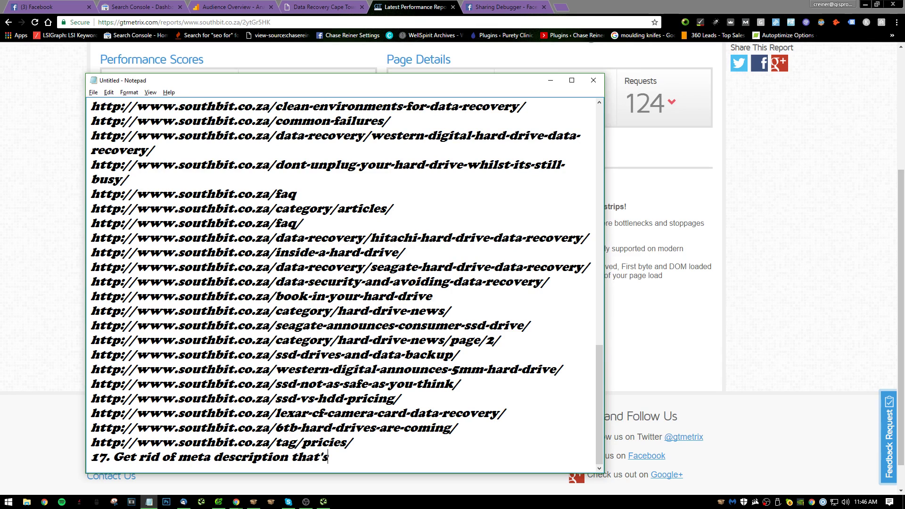
{"action": "type", "text": " side w"}
{"action": "key", "text": "BackSpace"}
{"action": "key", "text": "BackSpace"}
{"action": "key", "text": "BackSpace"}
{"action": "type", "text": "e wide saying the s"}
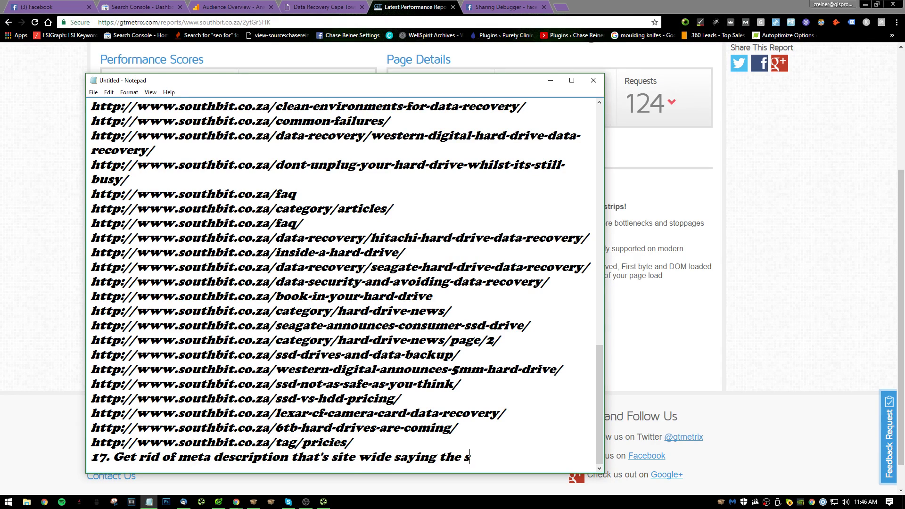
{"action": "type", "text": "ame thing"}
- Return to Screaming Frog's page addresses and select the data-security-and-avoiding-data-recovery page
{"action": "key", "text": "alt+Tab"}
{"action": "key", "text": "alt+Tab"}
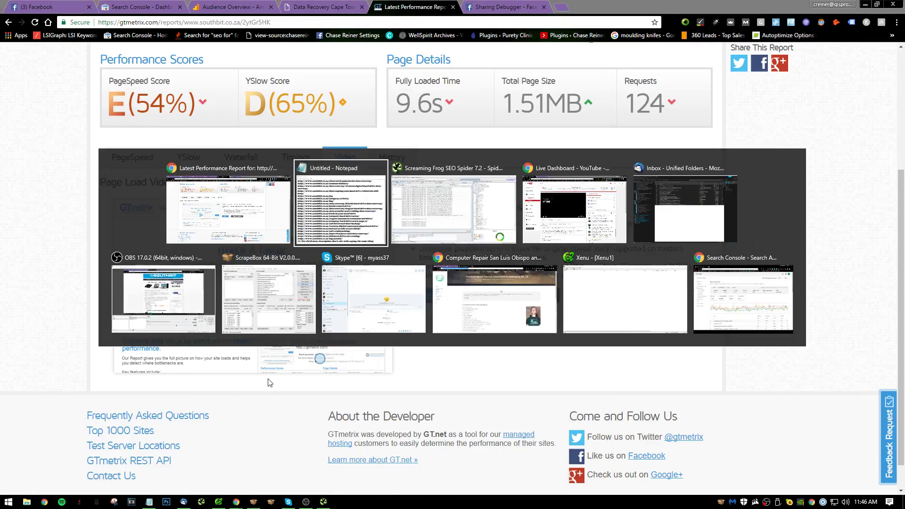
{"action": "key", "text": "alt+Tab"}
{"action": "left_click_drag", "start_coordinate": [77, 390], "coordinate": [17, 388]}
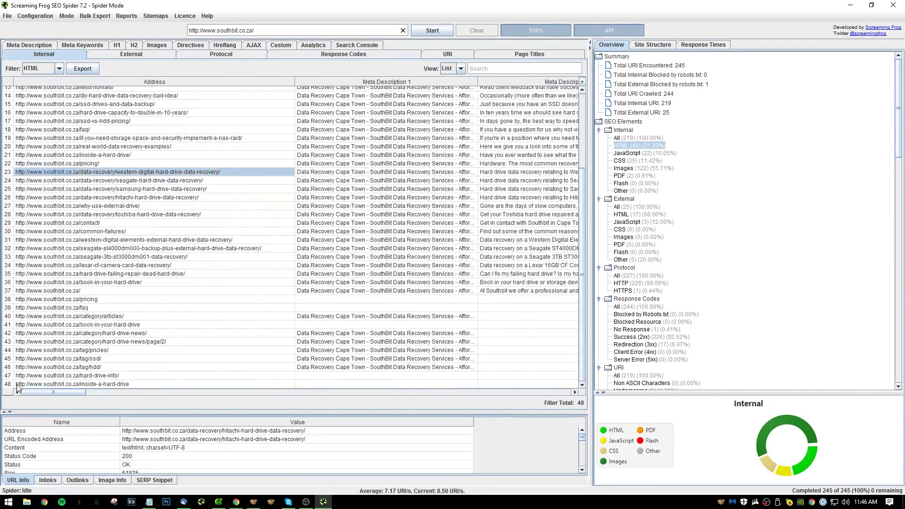
{"action": "scroll", "coordinate": [323, 211], "scroll_direction": "up", "scroll_amount": 4}
{"action": "left_click", "coordinate": [151, 167]}
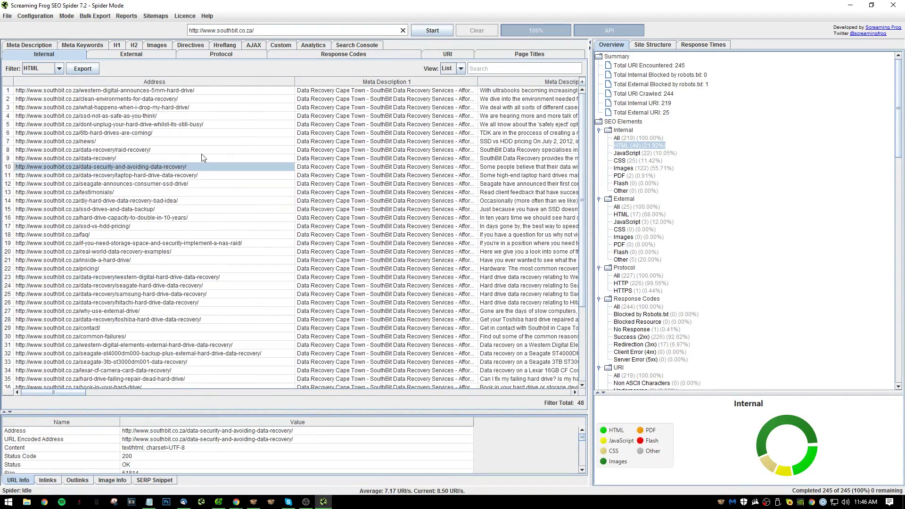
- Review the site structure, enlarging the crawl depth table and checking the pages at depth 3 and the most-linked URLs
{"action": "left_click", "coordinate": [656, 45]}
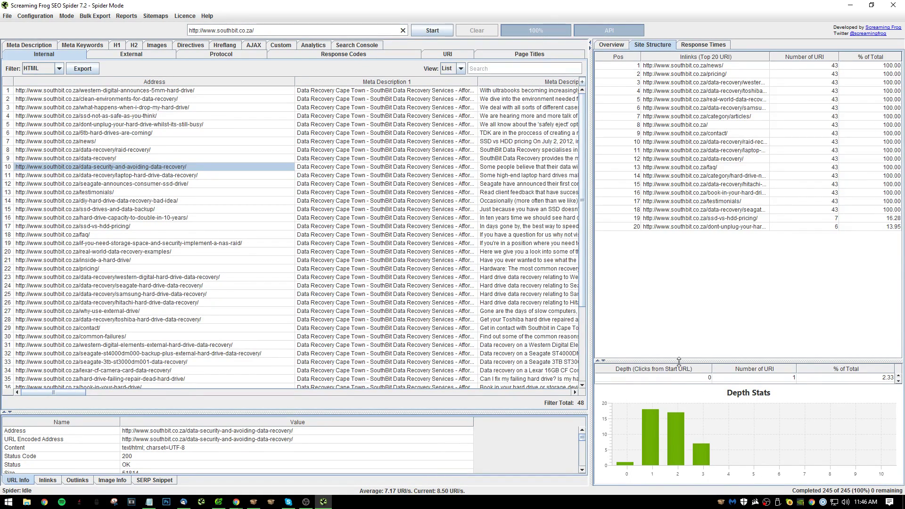
{"action": "left_click_drag", "start_coordinate": [679, 361], "coordinate": [678, 220]}
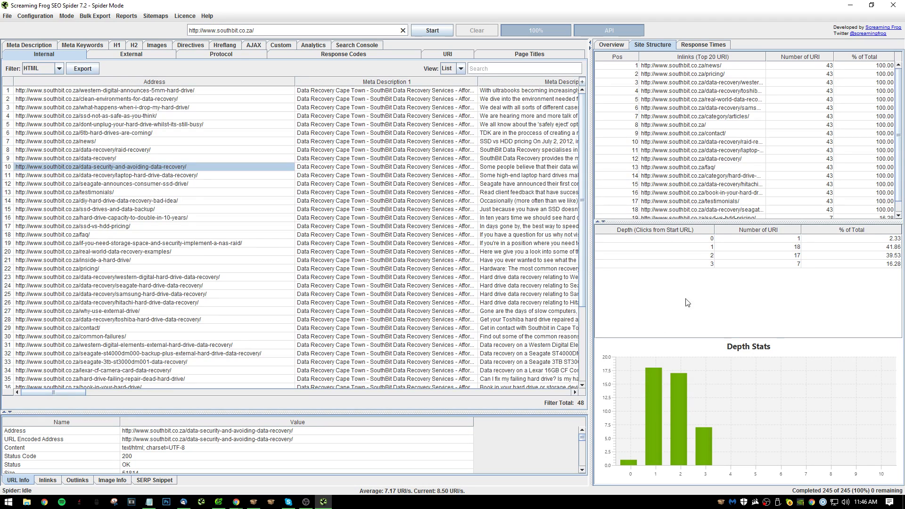
{"action": "left_click", "coordinate": [681, 265]}
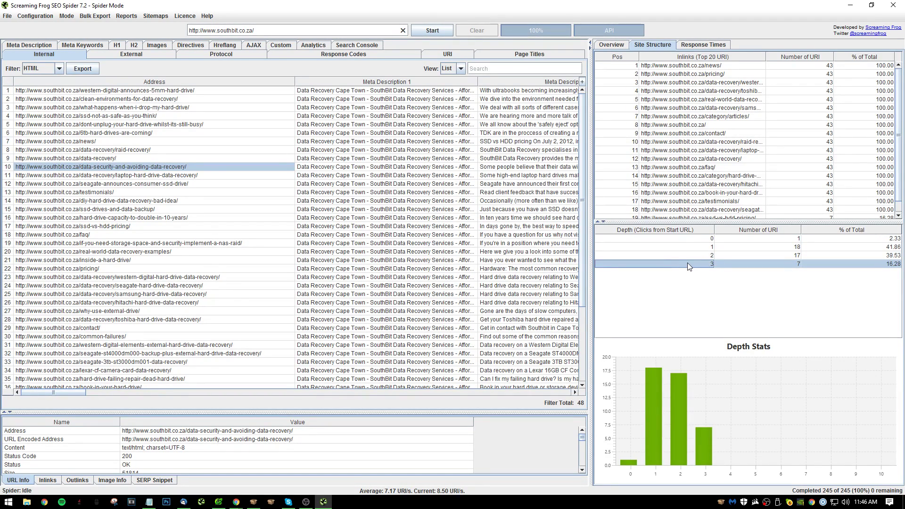
{"action": "left_click", "coordinate": [791, 264]}
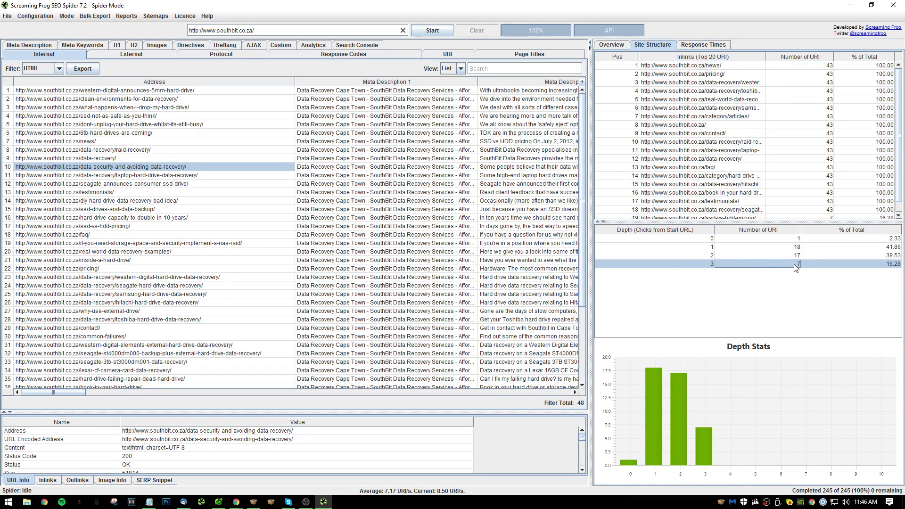
{"action": "scroll", "coordinate": [717, 215], "scroll_direction": "down", "scroll_amount": 1}
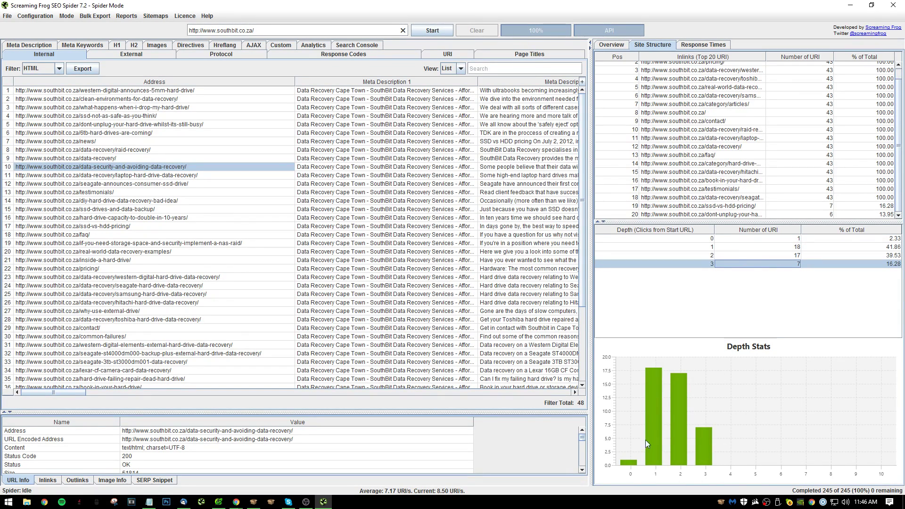
- Review the crawl's response times, checking how many URLs fall into the 1, 2 and 3 second rows
{"action": "left_click", "coordinate": [711, 45]}
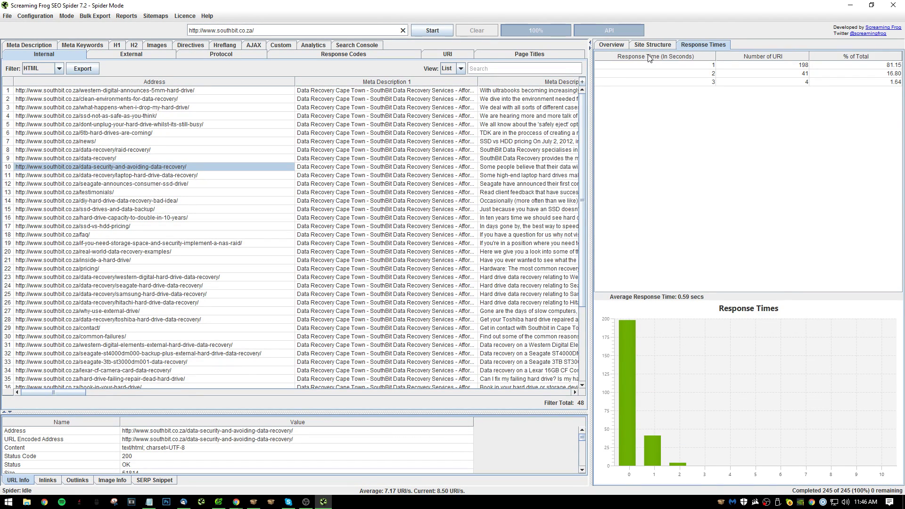
{"action": "left_click", "coordinate": [668, 81]}
{"action": "left_click", "coordinate": [682, 75]}
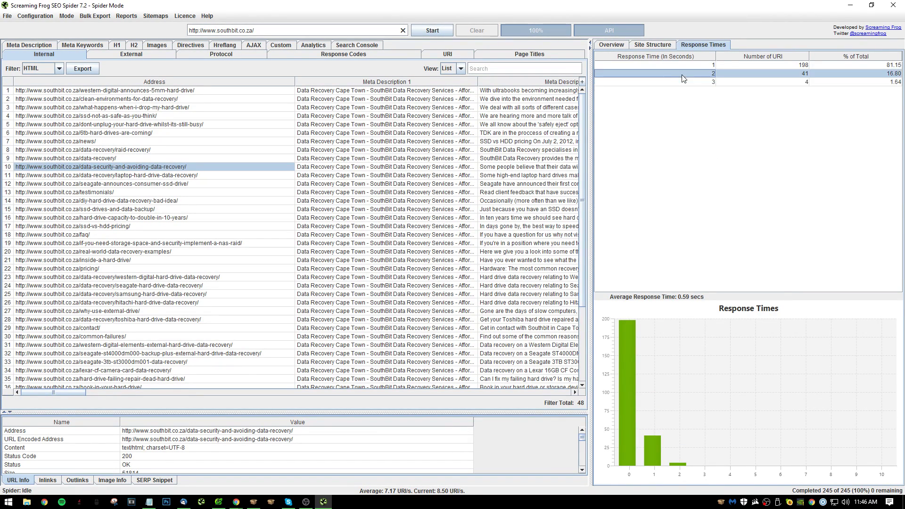
{"action": "left_click", "coordinate": [700, 83]}
{"action": "left_click", "coordinate": [691, 71]}
{"action": "left_click", "coordinate": [689, 64]}
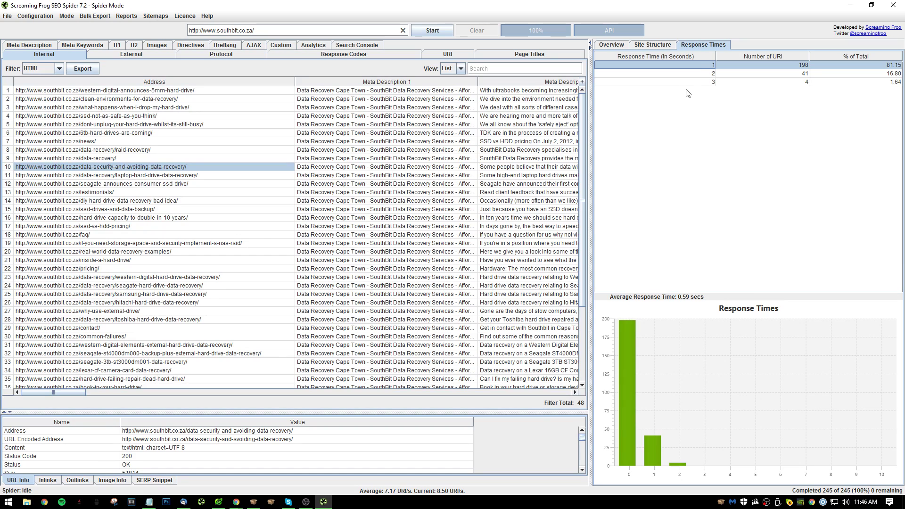
{"action": "left_click", "coordinate": [683, 75]}
{"action": "left_click", "coordinate": [679, 67]}
- Examine the Meta Robots column of the HTML pages and select the noindex,follow entry of the /tag/ssd/ page
{"action": "left_click_drag", "start_coordinate": [54, 392], "coordinate": [162, 387]}
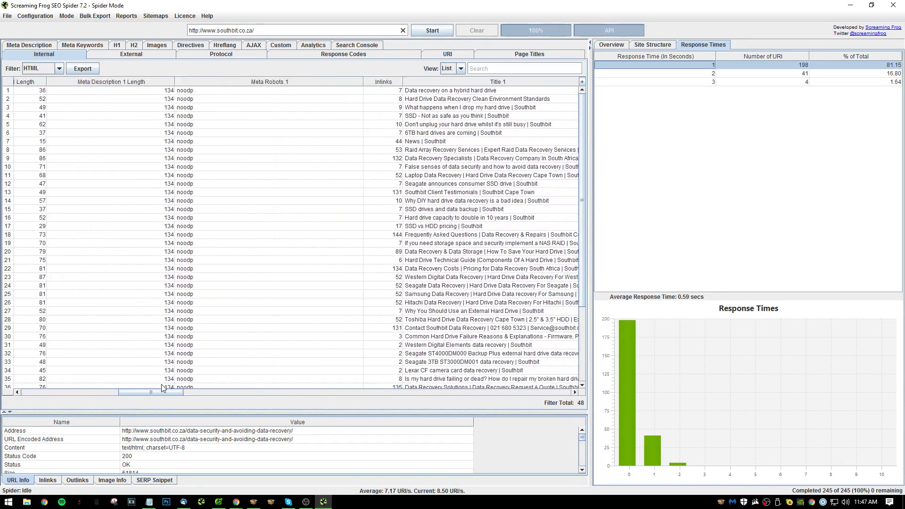
{"action": "scroll", "coordinate": [253, 315], "scroll_direction": "down", "scroll_amount": 4}
{"action": "left_click", "coordinate": [215, 358]}
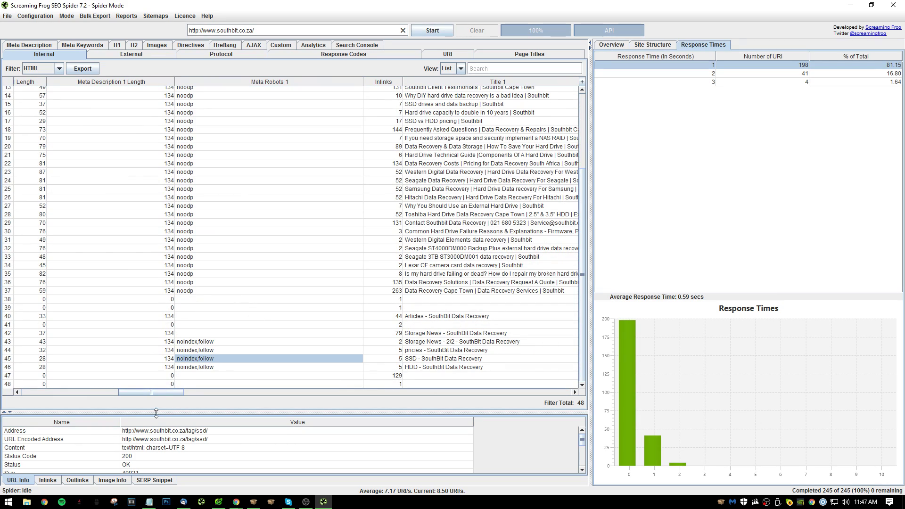
- Examine the inlinks, titles and status codes of the crawled HTML pages against their addresses
{"action": "left_click_drag", "start_coordinate": [161, 395], "coordinate": [188, 391]}
{"action": "scroll", "coordinate": [240, 330], "scroll_direction": "up", "scroll_amount": 4}
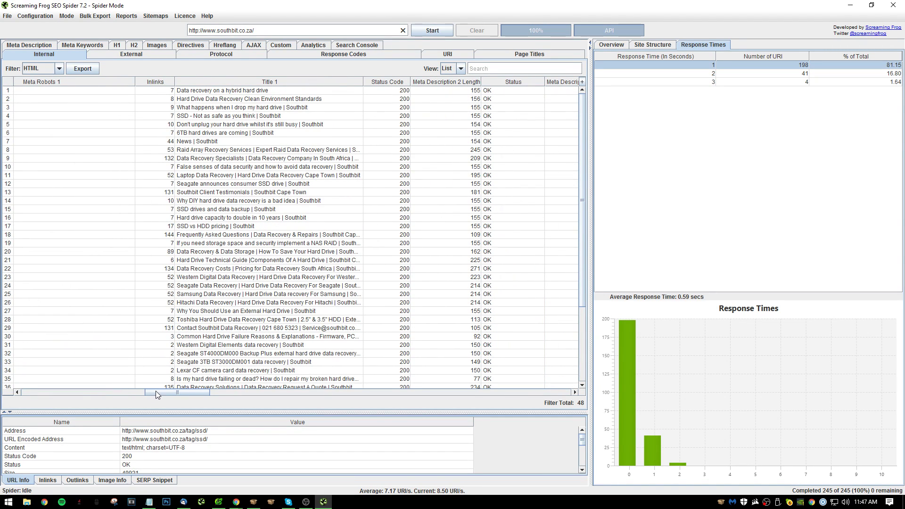
{"action": "left_click_drag", "start_coordinate": [155, 392], "coordinate": [157, 391]}
{"action": "scroll", "coordinate": [265, 226], "scroll_direction": "down", "scroll_amount": 4}
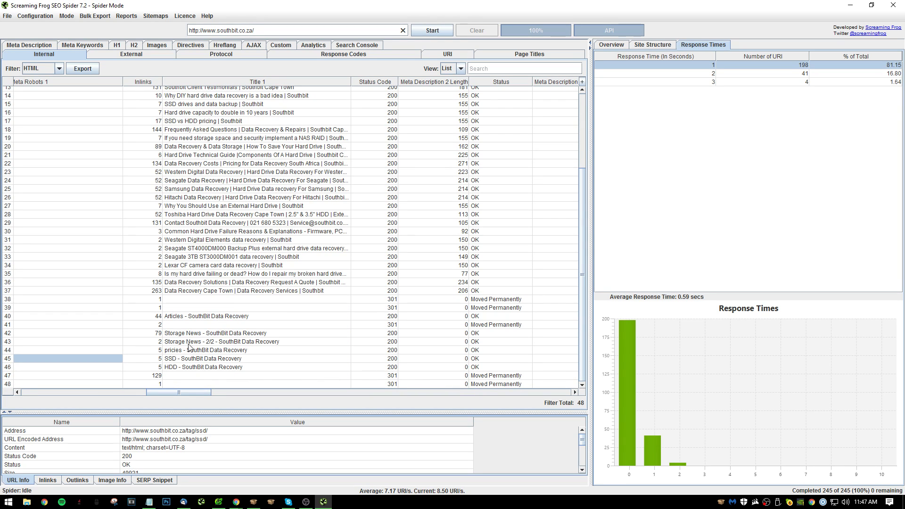
{"action": "left_click", "coordinate": [174, 388]}
{"action": "left_click_drag", "start_coordinate": [171, 391], "coordinate": [19, 393]}
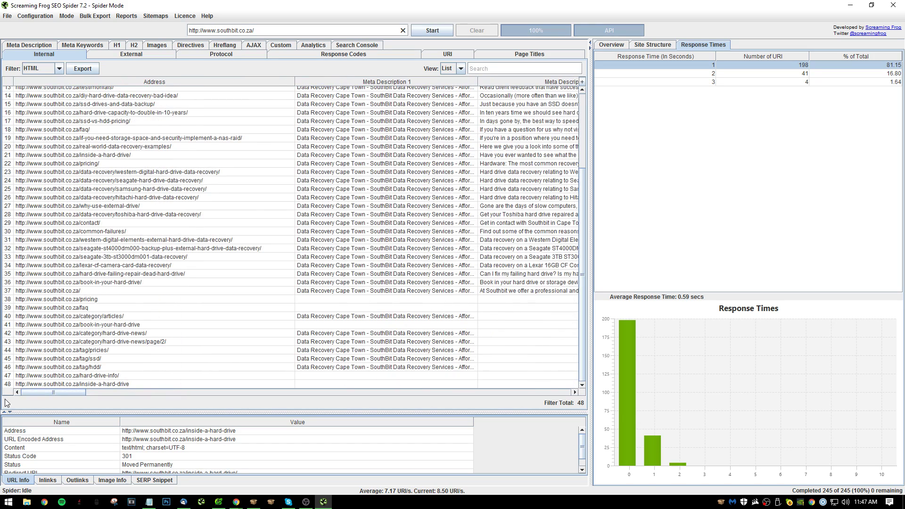
{"action": "left_click_drag", "start_coordinate": [47, 392], "coordinate": [18, 393]}
{"action": "key", "text": "alt+Tab"}
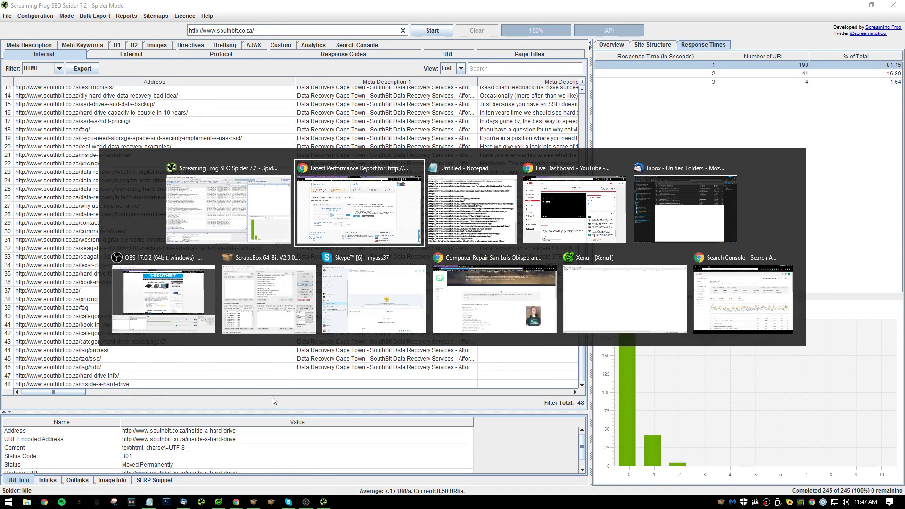
{"action": "key", "text": "Escape"}
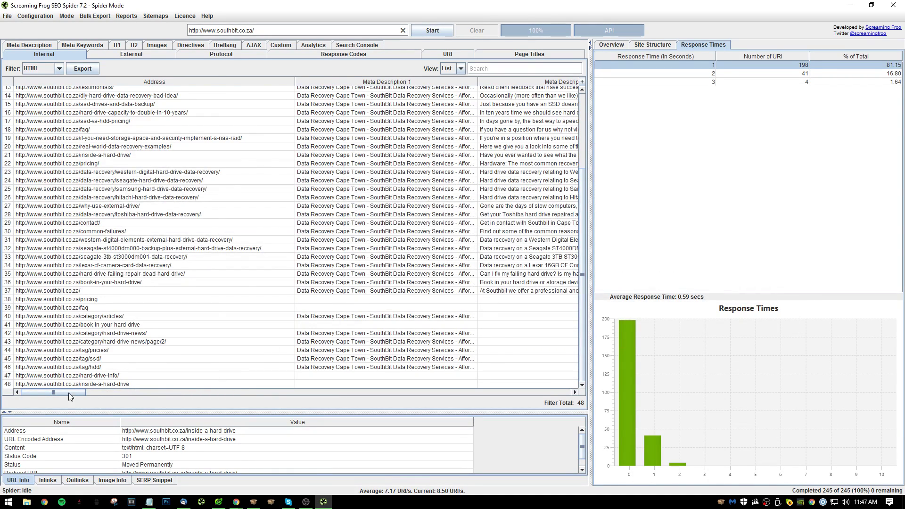
- Move the Title 1 column directly beside the Address column in the internal HTML pages table
{"action": "left_click_drag", "start_coordinate": [69, 392], "coordinate": [182, 392]}
{"action": "scroll", "coordinate": [142, 383], "scroll_direction": "up", "scroll_amount": 4}
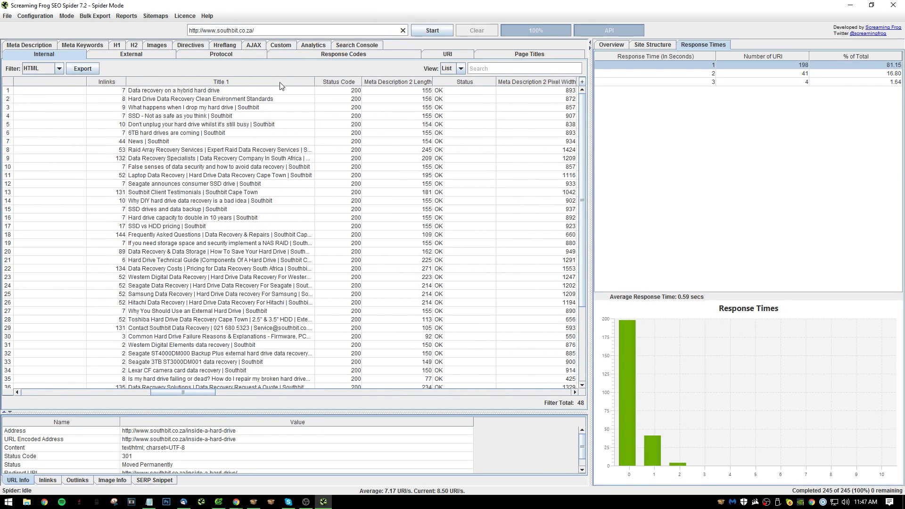
{"action": "left_click_drag", "start_coordinate": [182, 392], "coordinate": [148, 392]}
{"action": "left_click_drag", "start_coordinate": [242, 81], "coordinate": [71, 82]}
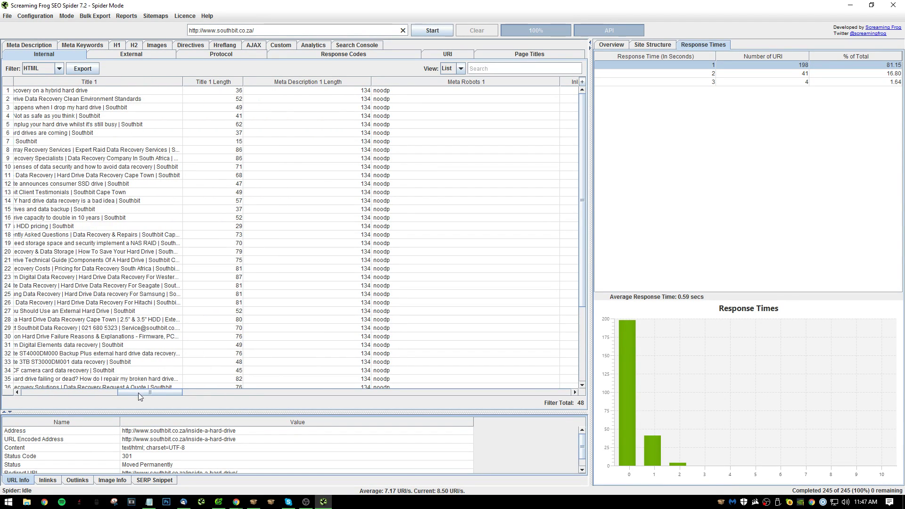
{"action": "left_click_drag", "start_coordinate": [153, 394], "coordinate": [137, 389]}
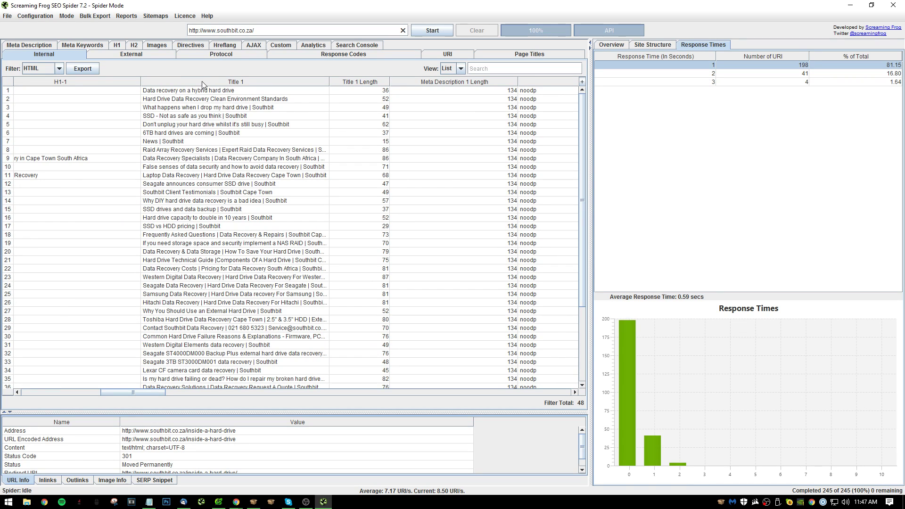
{"action": "left_click_drag", "start_coordinate": [190, 82], "coordinate": [82, 187]}
{"action": "scroll", "coordinate": [146, 361], "scroll_direction": "left", "scroll_amount": 10}
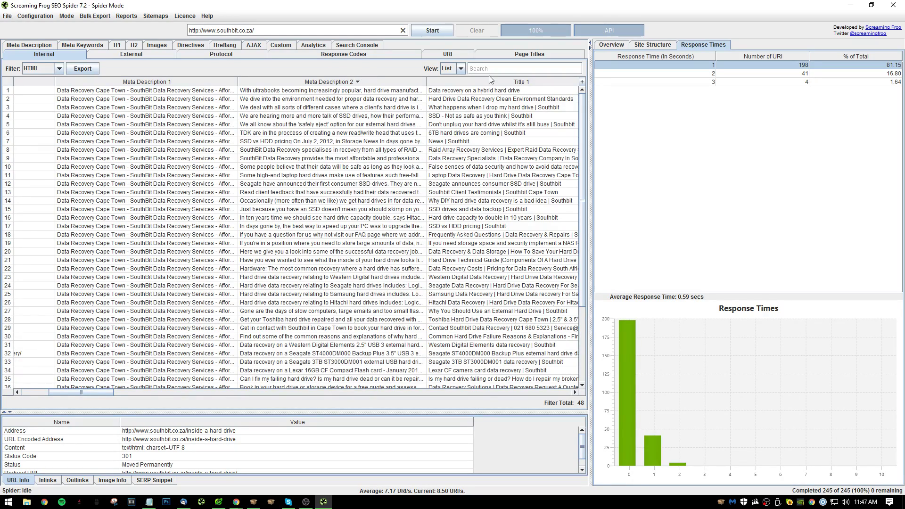
{"action": "left_click_drag", "start_coordinate": [489, 81], "coordinate": [180, 322]}
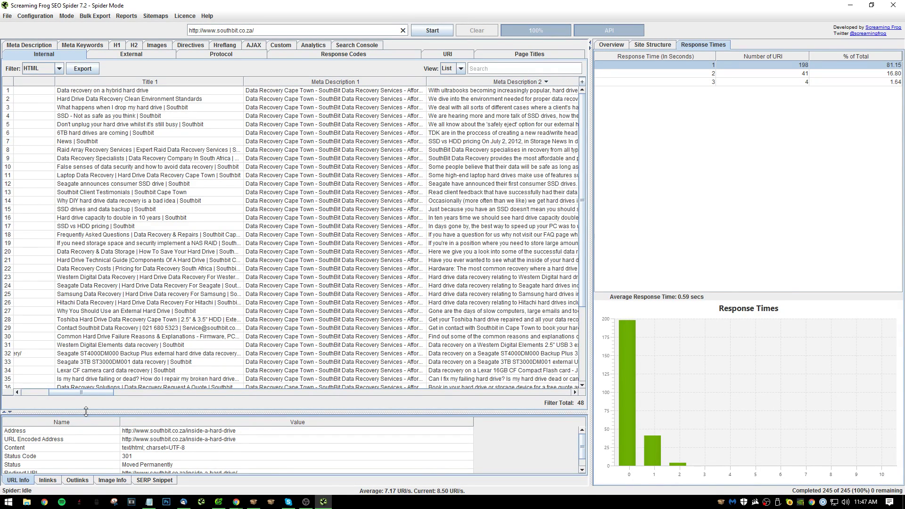
{"action": "left_click_drag", "start_coordinate": [106, 394], "coordinate": [75, 391]}
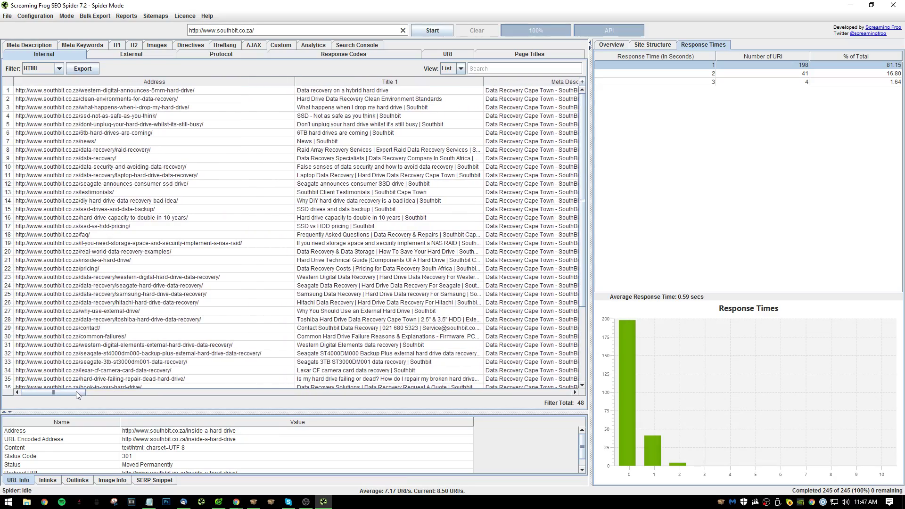
- Sort the pages by Title 1 in descending order and select the addresses without a title, from /pricing to /inside-a-hard-drive
{"action": "mouse_move", "coordinate": [368, 82]}
{"action": "left_mouse_down"}
{"action": "mouse_move", "coordinate": [118, 81]}
{"action": "mouse_move", "coordinate": [368, 82]}
{"action": "left_mouse_up"}
{"action": "scroll", "coordinate": [270, 282], "scroll_direction": "down", "scroll_amount": 4}
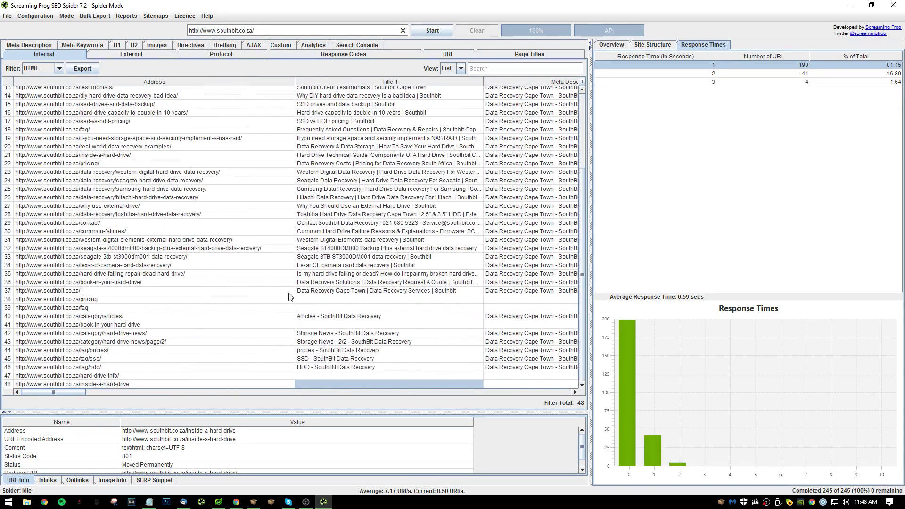
{"action": "scroll", "coordinate": [289, 297], "scroll_direction": "up", "scroll_amount": 4}
{"action": "left_click", "coordinate": [354, 82]}
{"action": "left_click", "coordinate": [355, 82]}
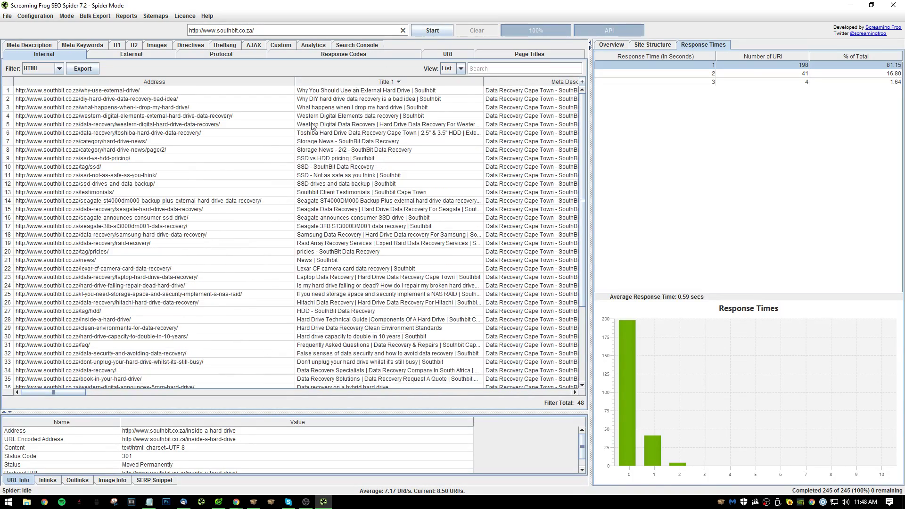
{"action": "scroll", "coordinate": [226, 239], "scroll_direction": "down", "scroll_amount": 4}
{"action": "left_click", "coordinate": [120, 358]}
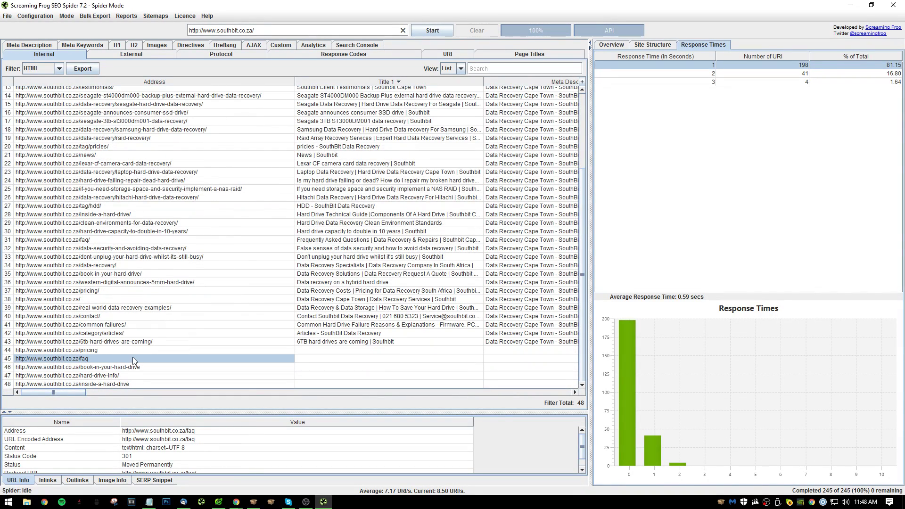
{"action": "left_click_drag", "start_coordinate": [157, 352], "coordinate": [138, 490]}
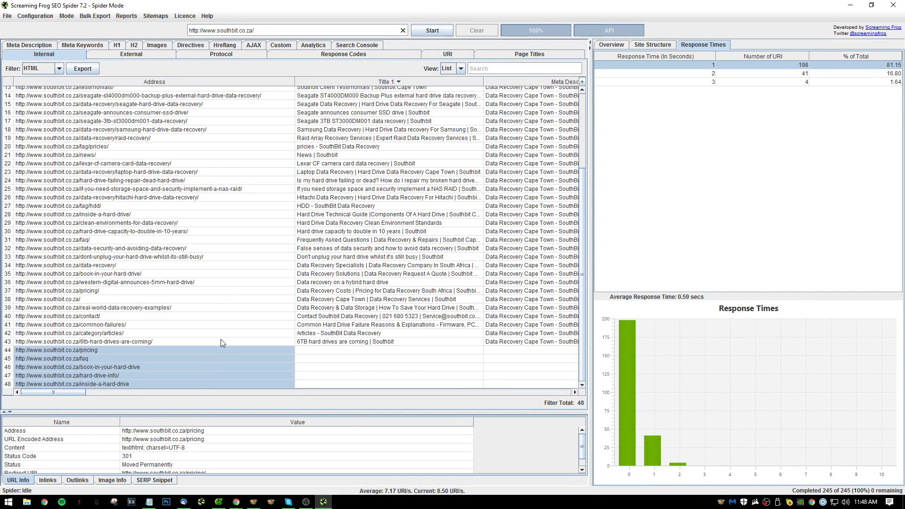
- In Notepad, add item "18. Add titles to these pages:", paste the five untitled page addresses below it, and minimise the notes
{"action": "key", "text": "alt+Tab"}
{"action": "key", "text": "alt+Tab"}
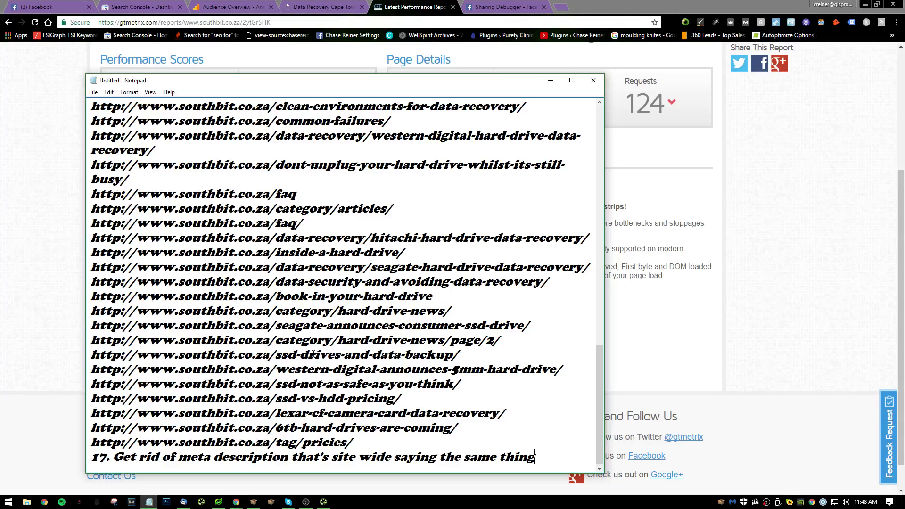
{"action": "type", "text": ":"}
{"action": "key", "text": "Return"}
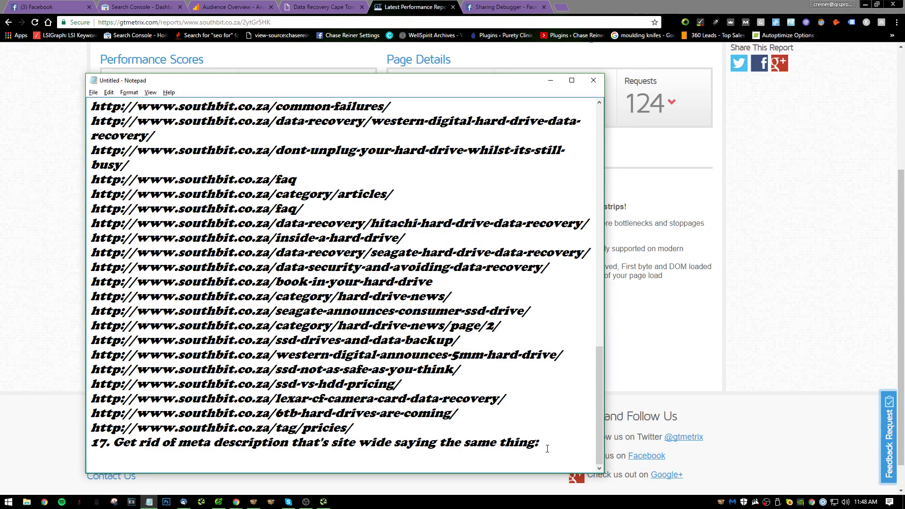
{"action": "key", "text": "BackSpace"}
{"action": "key", "text": "BackSpace"}
{"action": "key", "text": "Return"}
{"action": "type", "text": "18. Get ri"}
{"action": "key", "text": "BackSpace"}
{"action": "key", "text": "BackSpace"}
{"action": "key", "text": "BackSpace"}
{"action": "key", "text": "BackSpace"}
{"action": "type", "text": "Add titles to the"}
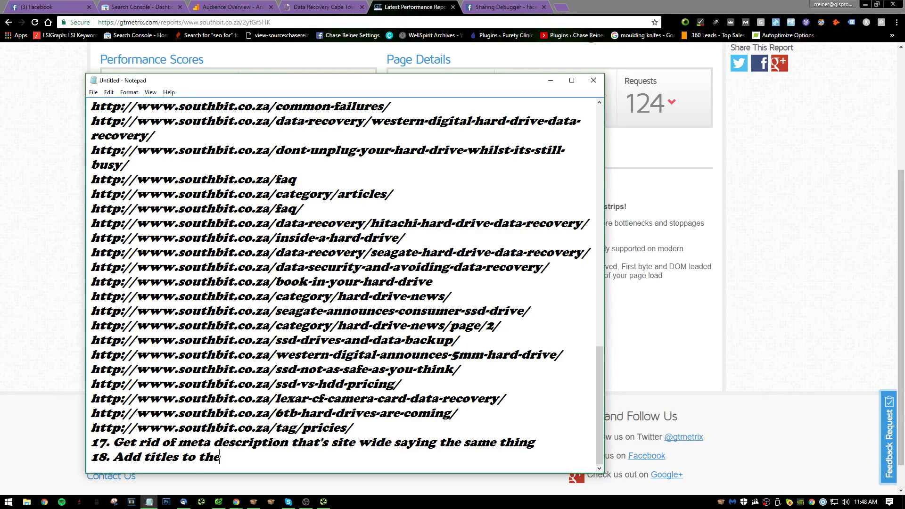
{"action": "type", "text": "se pages:"}
{"action": "key", "text": "Return"}
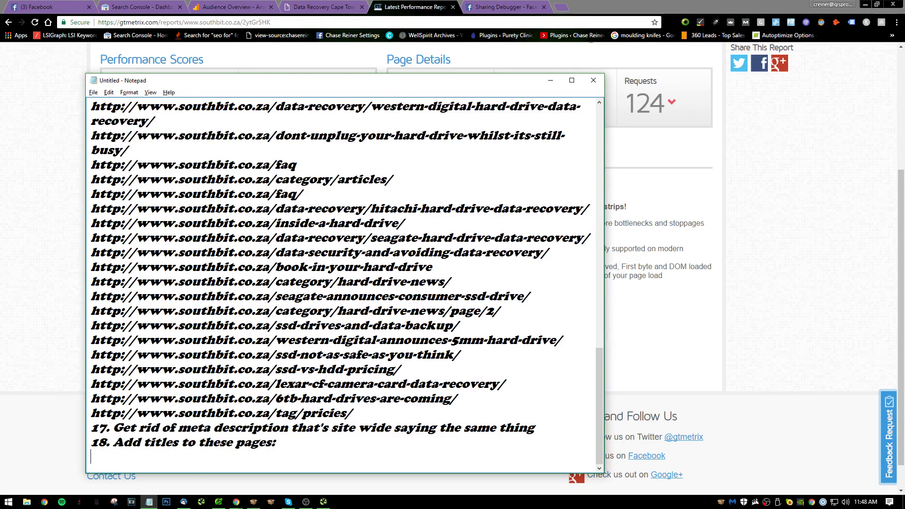
{"action": "type", "text": "http://www.southbit.co.za/pricing http://www.southbit.co.za/faq http://www.southbit.co.za/book-in-your-hard-drive http://www.southbit.co.za/hard-drive-info/ http://www.southbit.co.za/inside-a-hard-drive"}
{"action": "left_click", "coordinate": [550, 80]}
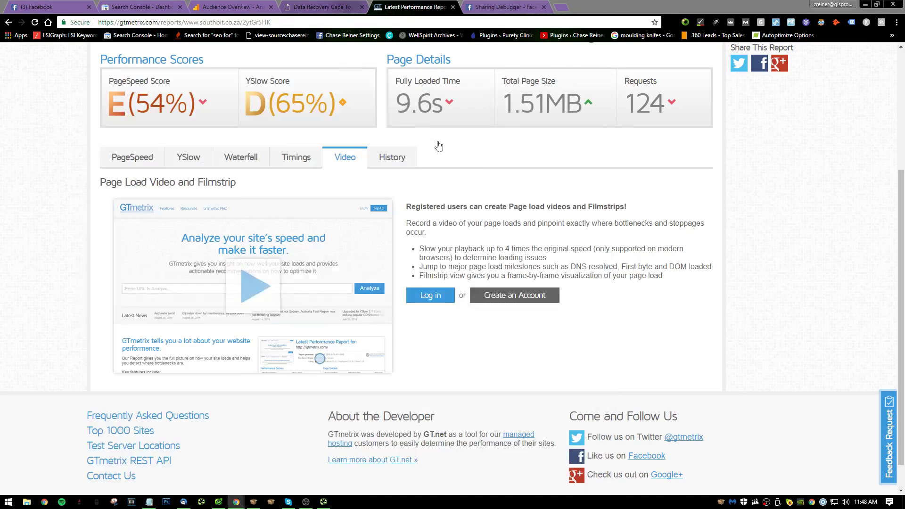
- Open Southbit's Data Recovery page in Chrome and examine its main heading and body content for internal linking
{"action": "left_click", "coordinate": [323, 7]}
{"action": "left_click", "coordinate": [384, 100]}
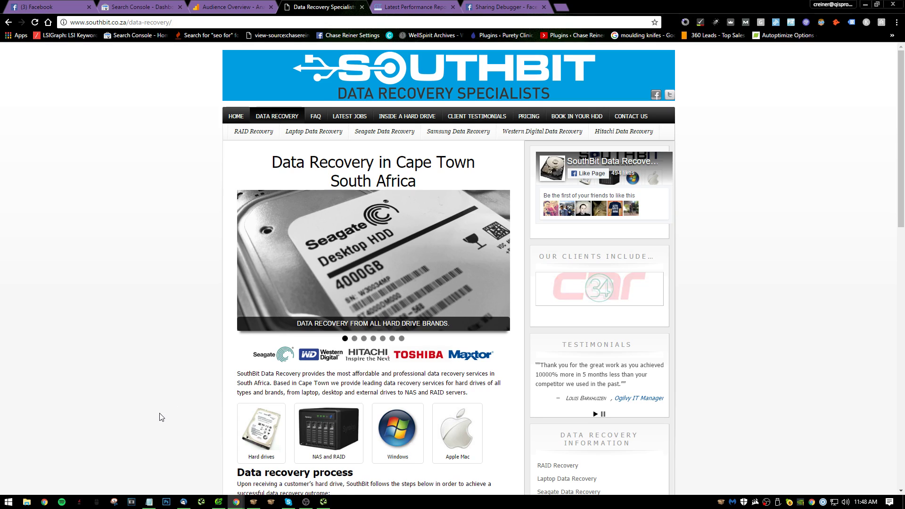
{"action": "scroll", "coordinate": [348, 288], "scroll_direction": "down", "scroll_amount": 1}
{"action": "scroll", "coordinate": [348, 287], "scroll_direction": "down", "scroll_amount": 2}
{"action": "scroll", "coordinate": [378, 264], "scroll_direction": "up", "scroll_amount": 2}
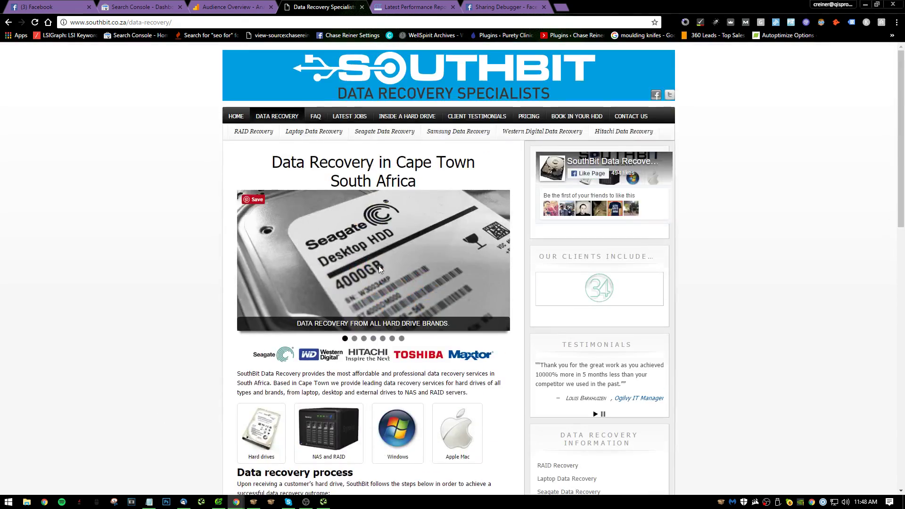
{"action": "scroll", "coordinate": [378, 265], "scroll_direction": "down", "scroll_amount": 5}
{"action": "scroll", "coordinate": [349, 261], "scroll_direction": "up", "scroll_amount": 4}
{"action": "scroll", "coordinate": [350, 262], "scroll_direction": "down", "scroll_amount": 12}
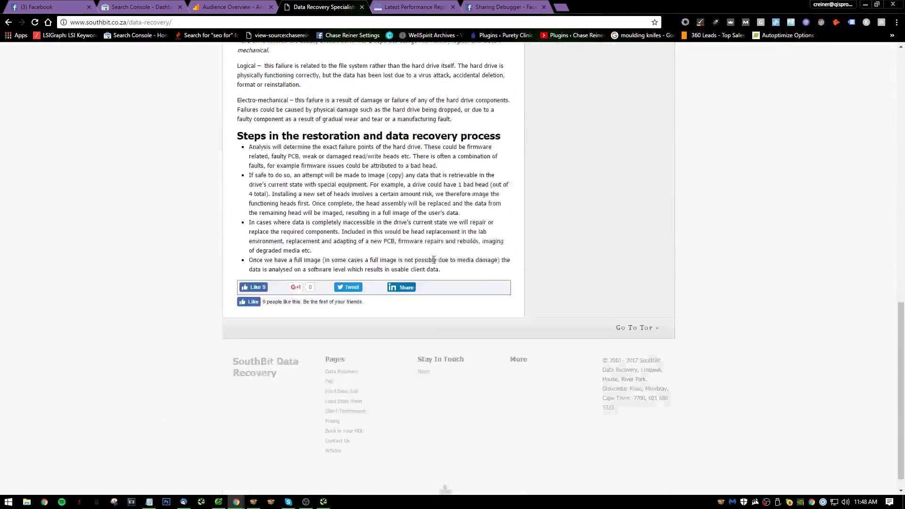
{"action": "scroll", "coordinate": [359, 295], "scroll_direction": "up", "scroll_amount": 15}
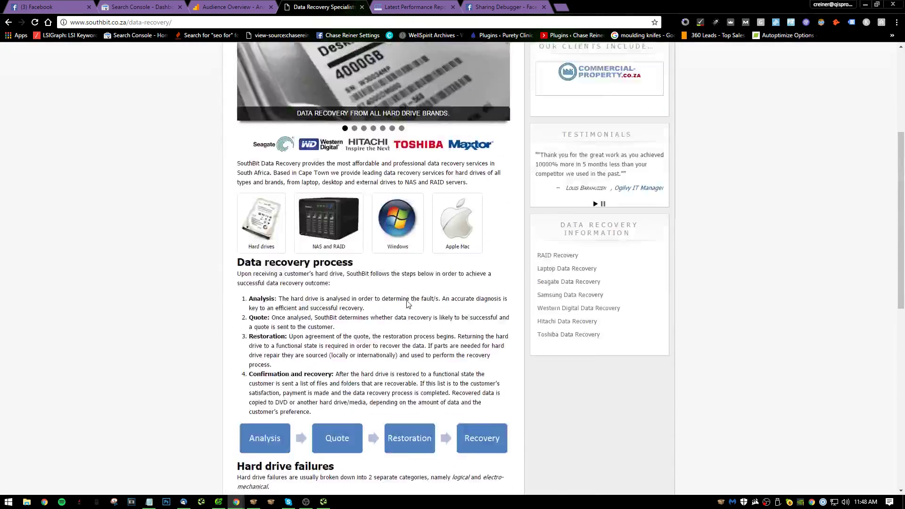
{"action": "left_click_drag", "start_coordinate": [272, 161], "coordinate": [423, 162]}
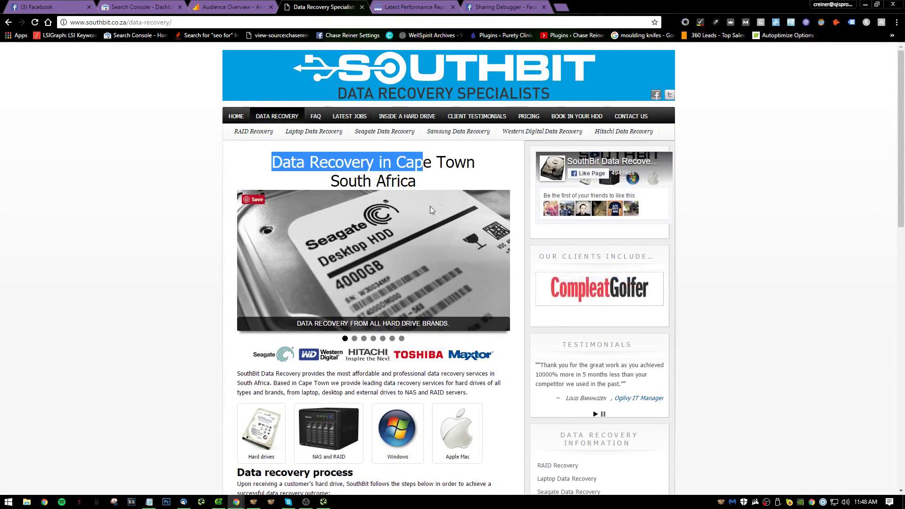
{"action": "scroll", "coordinate": [422, 188], "scroll_direction": "down", "scroll_amount": 6}
{"action": "scroll", "coordinate": [311, 101], "scroll_direction": "up", "scroll_amount": 6}
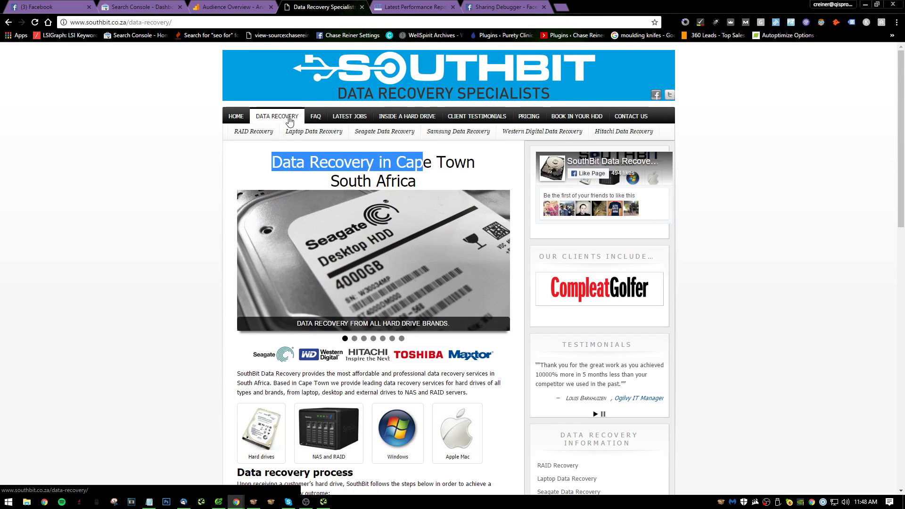
- Open the Laptop Data Recovery page in a separate tab, review its URL and content, close it and recheck the Data Recovery page
{"action": "right_click", "coordinate": [317, 136]}
{"action": "left_click", "coordinate": [340, 141]}
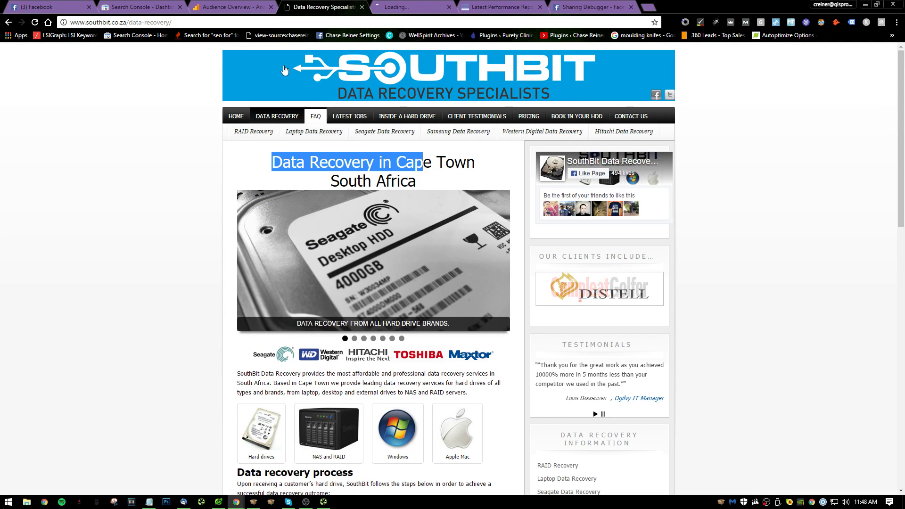
{"action": "left_click", "coordinate": [412, 7]}
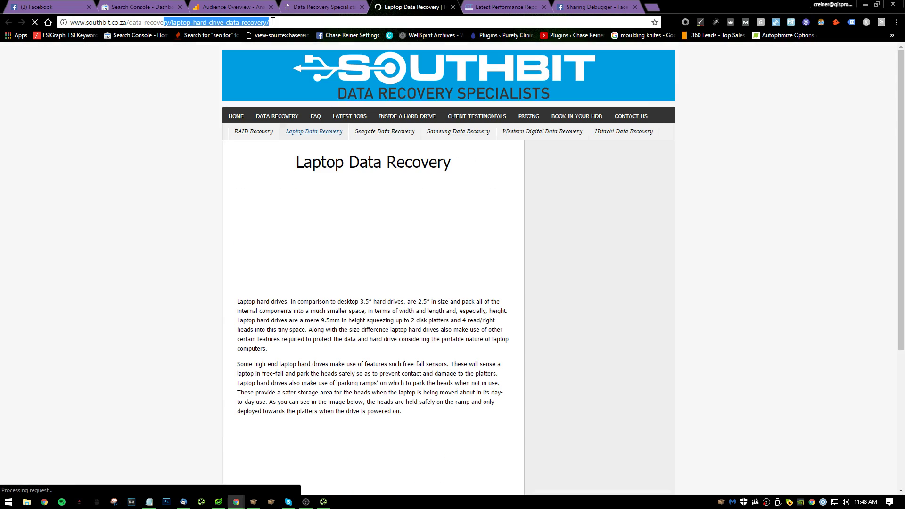
{"action": "scroll", "coordinate": [289, 257], "scroll_direction": "down", "scroll_amount": 9}
{"action": "scroll", "coordinate": [291, 251], "scroll_direction": "up", "scroll_amount": 10}
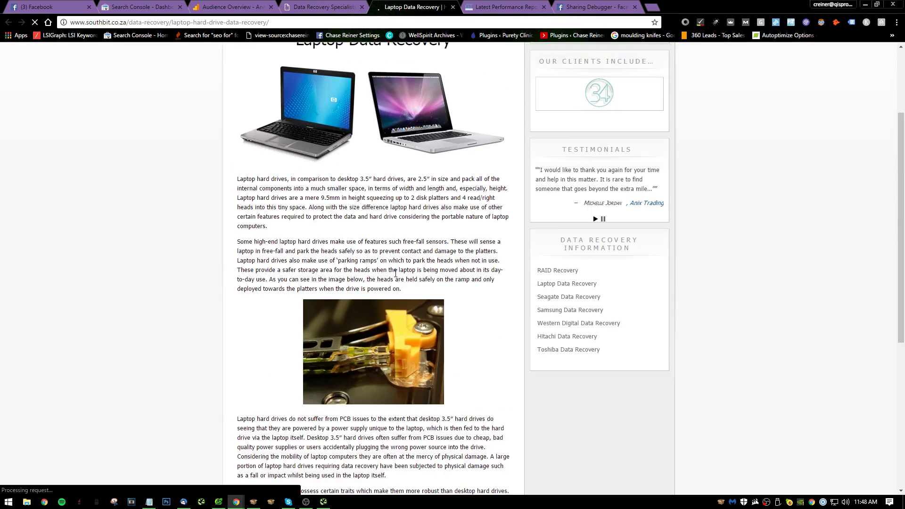
{"action": "left_click", "coordinate": [324, 7]}
{"action": "left_click", "coordinate": [453, 7]}
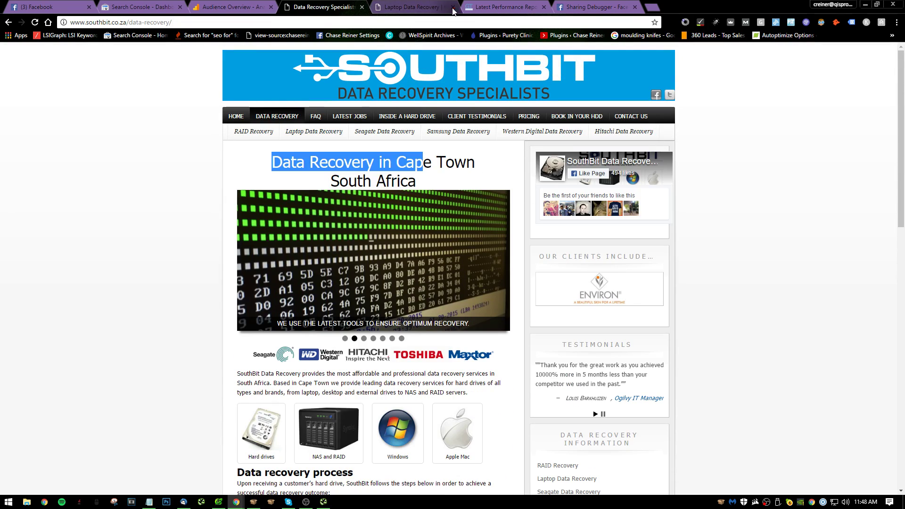
{"action": "scroll", "coordinate": [284, 320], "scroll_direction": "down", "scroll_amount": 10}
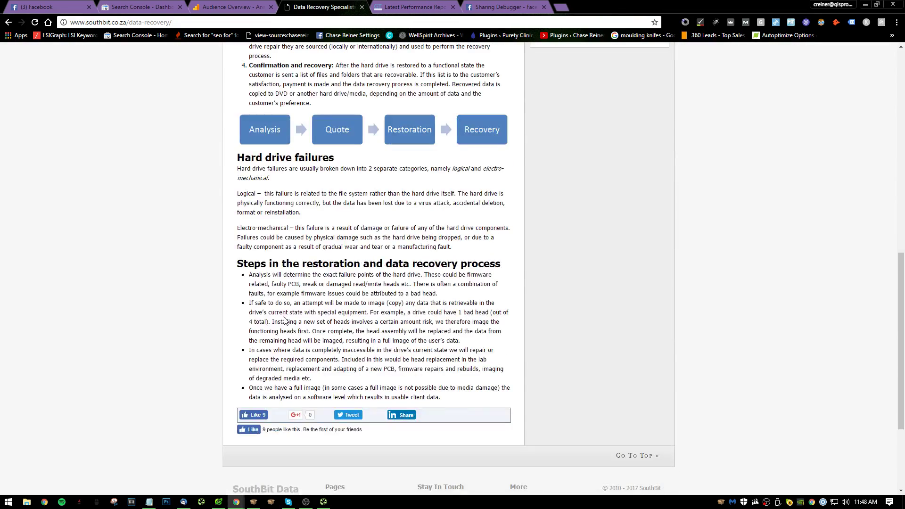
{"action": "scroll", "coordinate": [285, 320], "scroll_direction": "up", "scroll_amount": 5}
- In the Notepad notes, add item "19. Add link silo's to pages that aren't currently utilizing this method" and start item 20
{"action": "key", "text": "alt+Tab"}
{"action": "key", "text": "alt+Tab"}
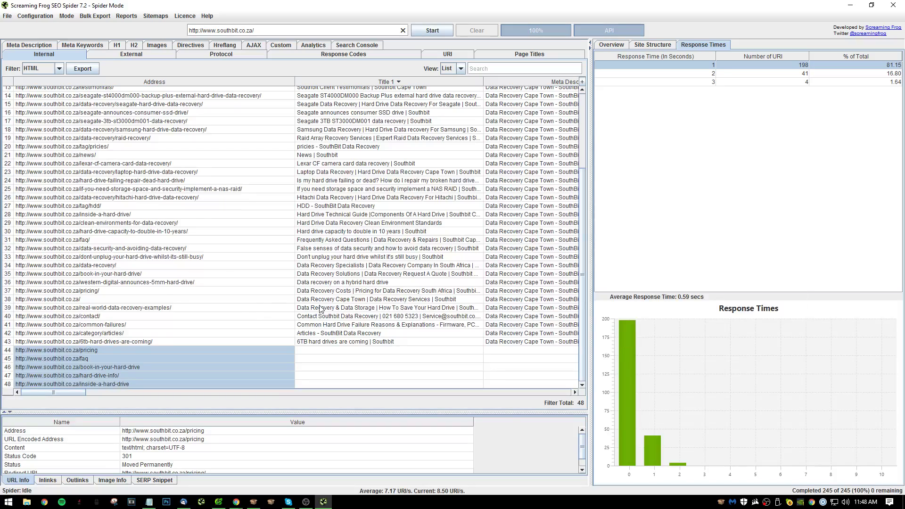
{"action": "key", "text": "alt+Tab"}
{"action": "key", "text": "Tab"}
{"action": "key", "text": "Tab"}
{"action": "key", "text": "Tab"}
{"action": "key", "text": "Tab"}
{"action": "key", "text": "Tab"}
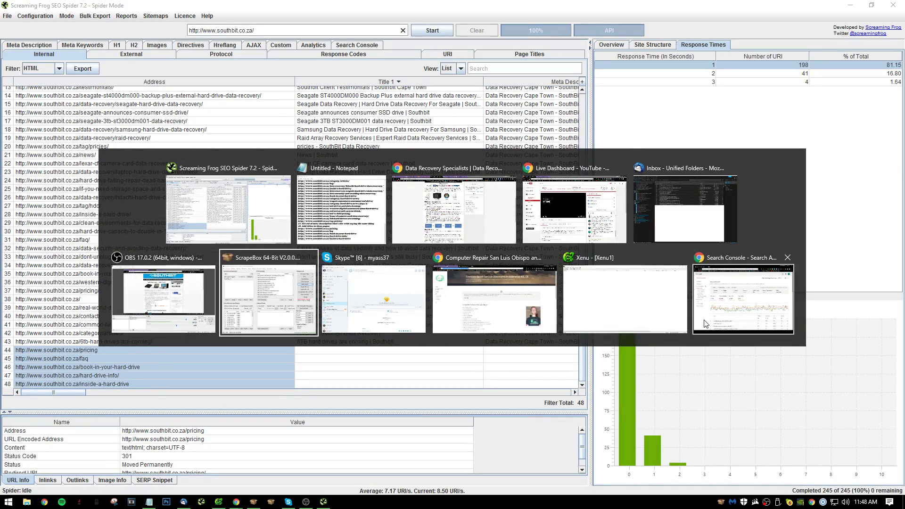
{"action": "left_click", "coordinate": [339, 210]}
{"action": "left_click", "coordinate": [398, 455]}
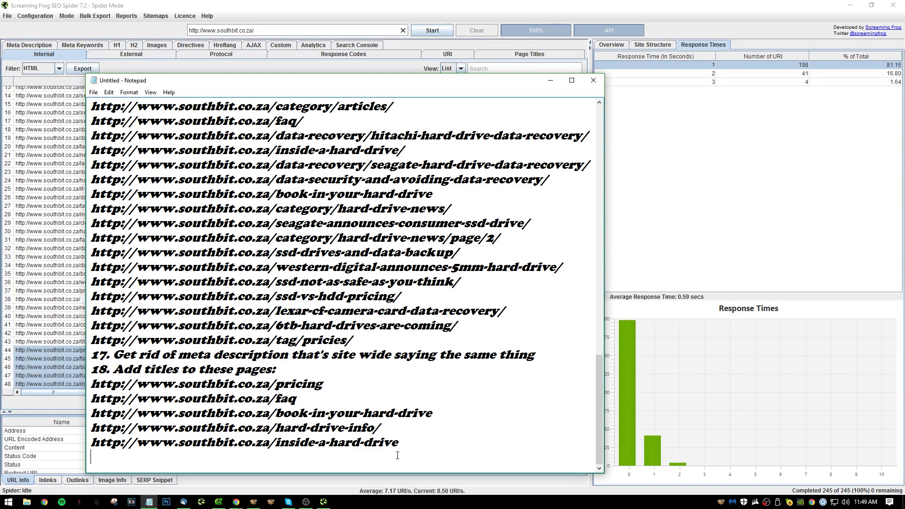
{"action": "type", "text": "19. Add link silo';s"}
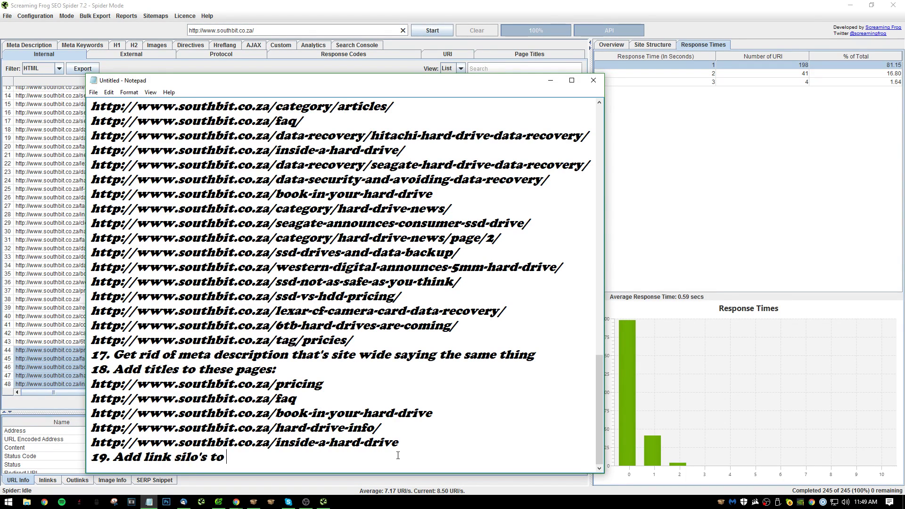
{"action": "type", "text": "pages"}
{"action": "type", "text": "w"}
{"action": "key", "text": "BackSpace"}
{"action": "type", "text": "that don't"}
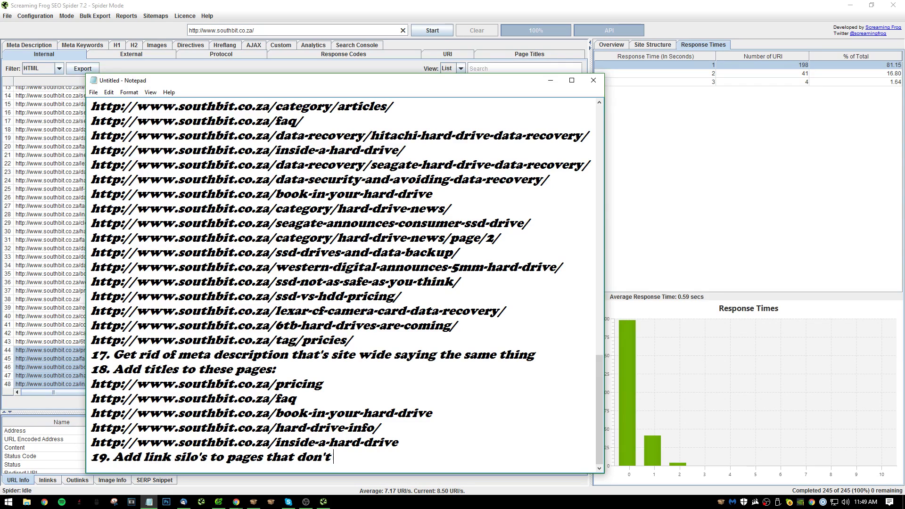
{"action": "key", "text": "BackSpace"}
{"action": "key", "text": "BackSpace"}
{"action": "key", "text": "BackSpace"}
{"action": "key", "text": "BackSpace"}
{"action": "key", "text": "BackSpace"}
{"action": "type", "text": "aren't currently uti"}
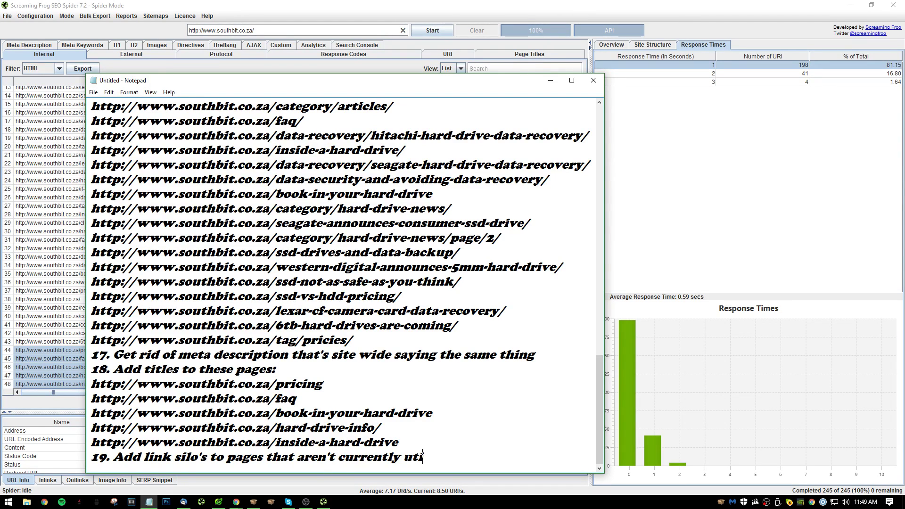
{"action": "type", "text": "lizing this method"}
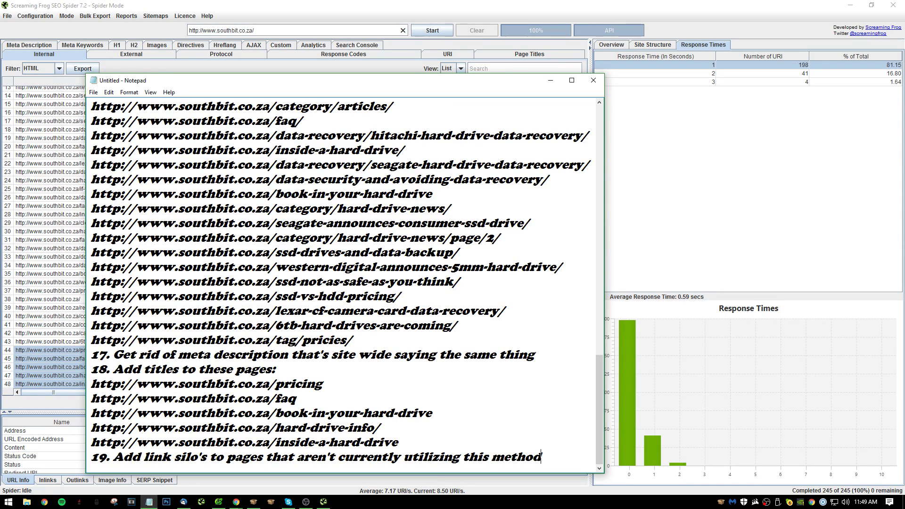
{"action": "key", "text": "Return"}
{"action": "type", "text": "1"}
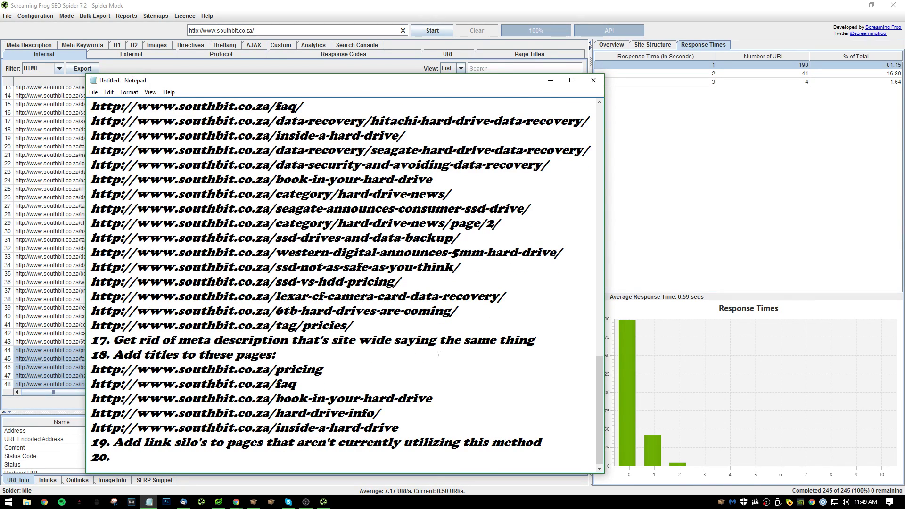
- Back in Screaming Frog, sort the internal HTML pages by H1-1 length in descending order and check which pages lack an H1
{"action": "left_click", "coordinate": [711, 180]}
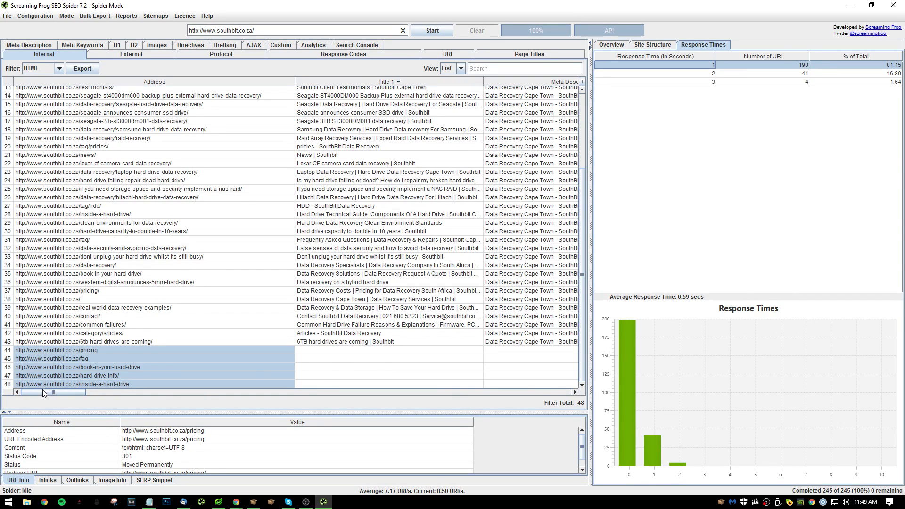
{"action": "left_click_drag", "start_coordinate": [43, 389], "coordinate": [238, 396]}
{"action": "scroll", "coordinate": [277, 264], "scroll_direction": "up", "scroll_amount": 4}
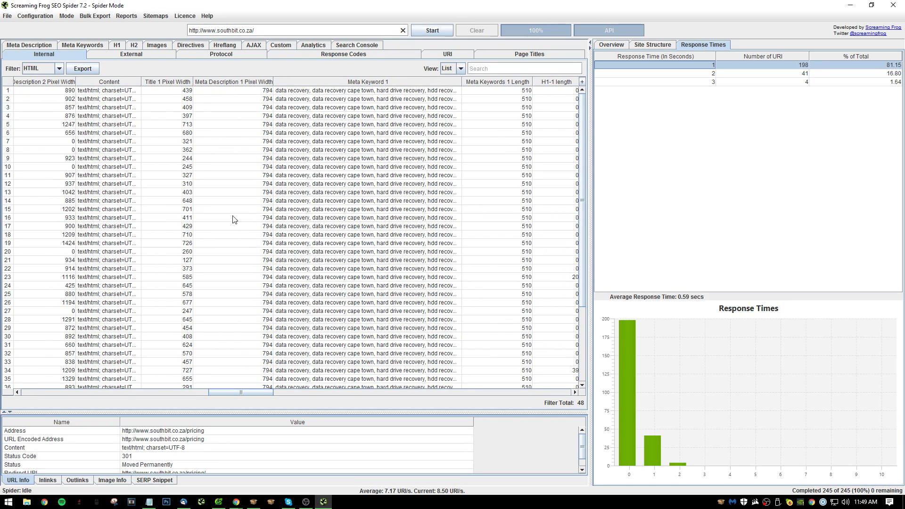
{"action": "left_click_drag", "start_coordinate": [219, 392], "coordinate": [255, 392]}
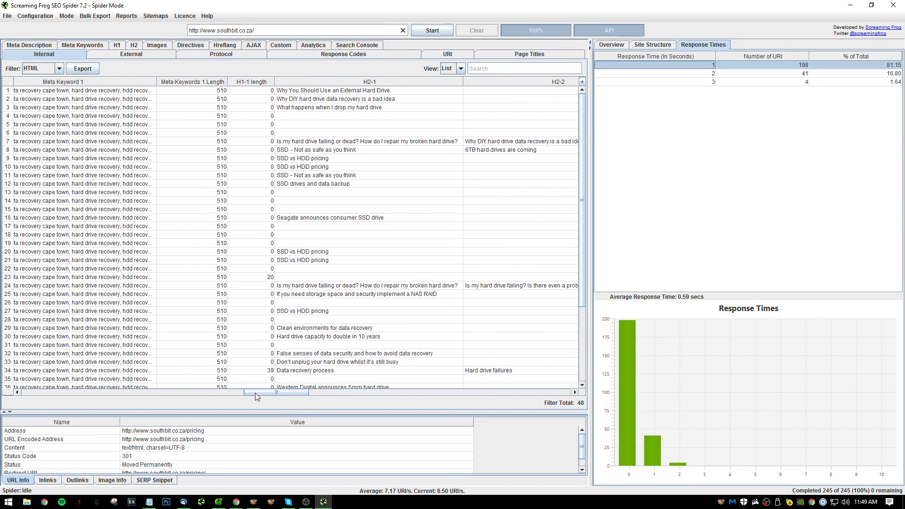
{"action": "left_click", "coordinate": [238, 83]}
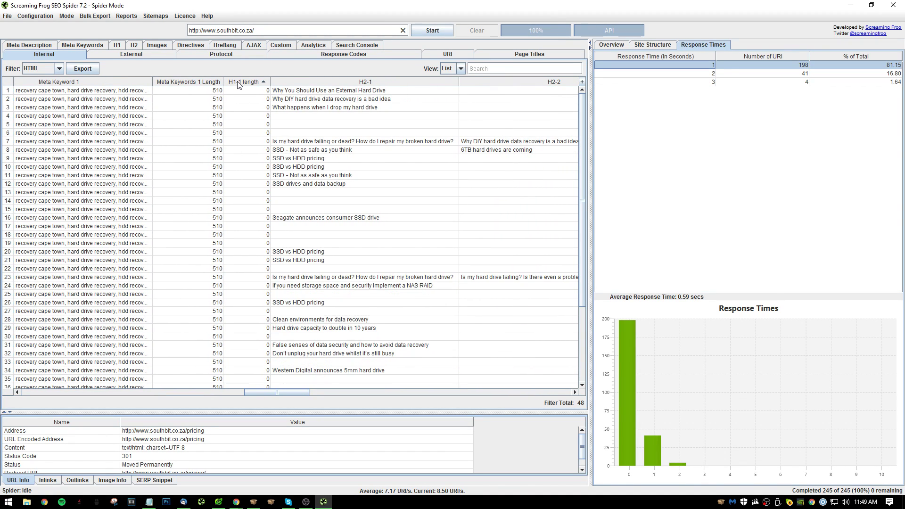
{"action": "left_click", "coordinate": [238, 82]}
{"action": "left_click_drag", "start_coordinate": [253, 98], "coordinate": [260, 133]}
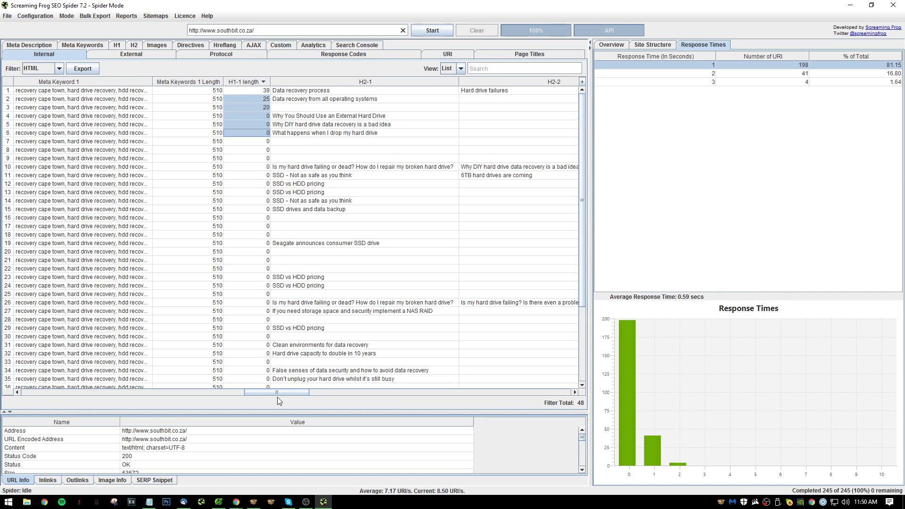
- Sort the pages by Response Time in descending order to find the slowest ones
{"action": "left_click_drag", "start_coordinate": [278, 393], "coordinate": [366, 389]}
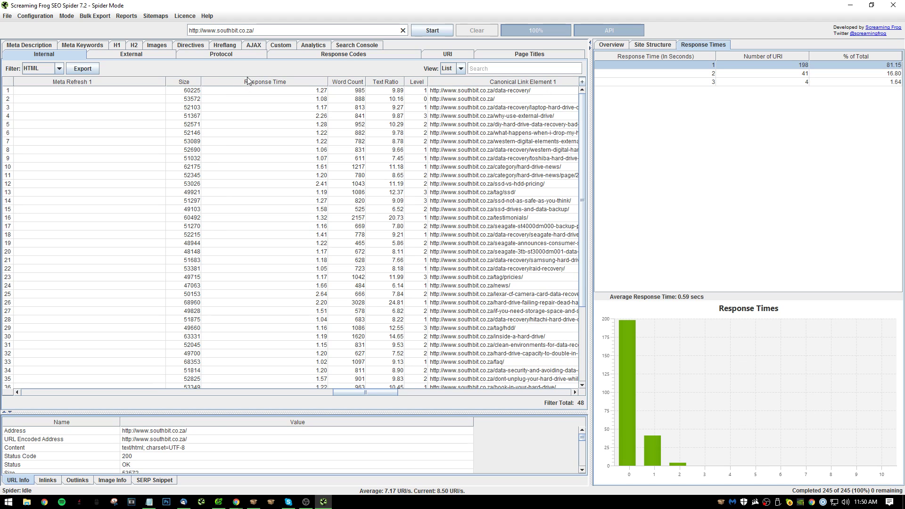
{"action": "left_click", "coordinate": [251, 90]}
{"action": "left_click", "coordinate": [258, 83]}
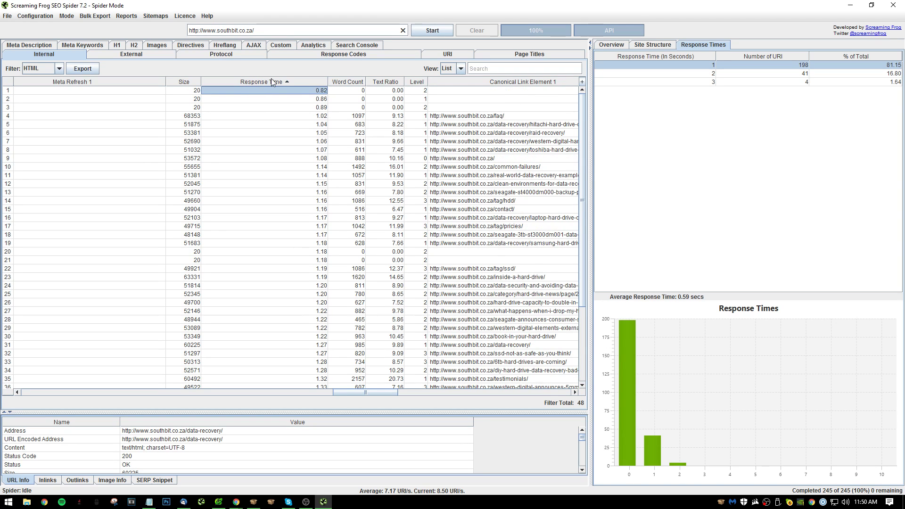
{"action": "left_click", "coordinate": [277, 82]}
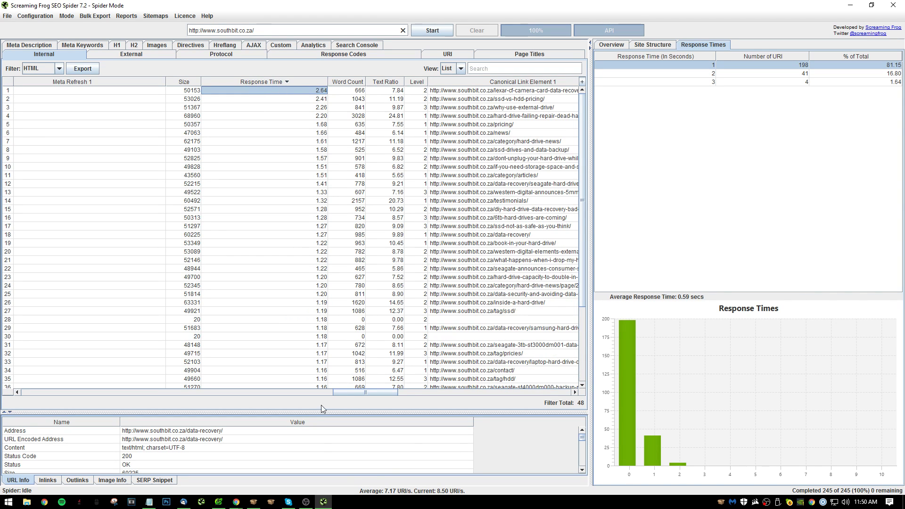
- Sort the pages by Word Count in descending order, check the lowest counts and review the remaining columns
{"action": "left_click_drag", "start_coordinate": [351, 394], "coordinate": [369, 394]}
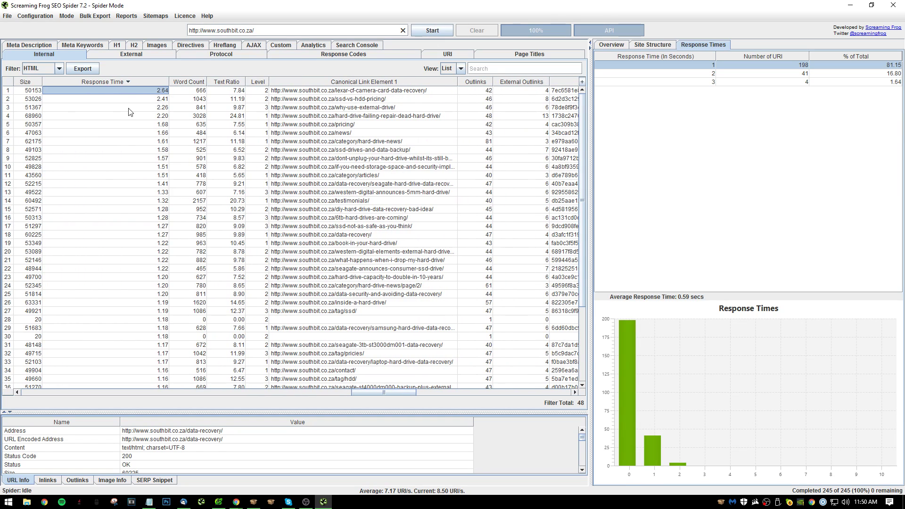
{"action": "left_click", "coordinate": [193, 79]}
{"action": "left_click", "coordinate": [194, 80]}
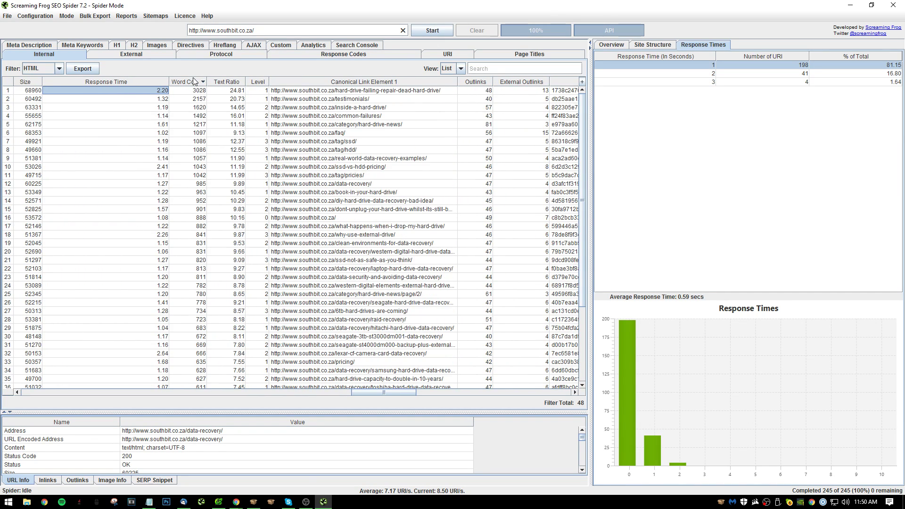
{"action": "scroll", "coordinate": [198, 311], "scroll_direction": "down", "scroll_amount": 5}
{"action": "left_click_drag", "start_coordinate": [203, 342], "coordinate": [202, 384]}
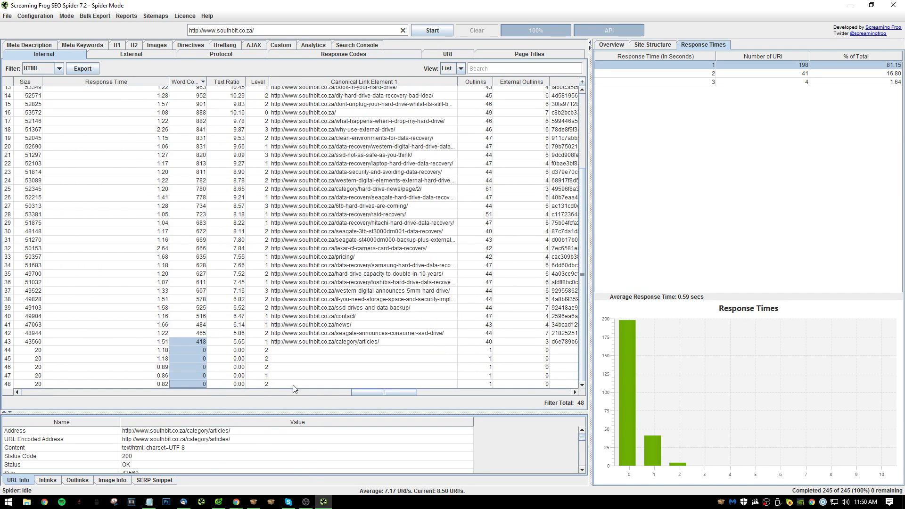
{"action": "left_click_drag", "start_coordinate": [370, 393], "coordinate": [384, 332]}
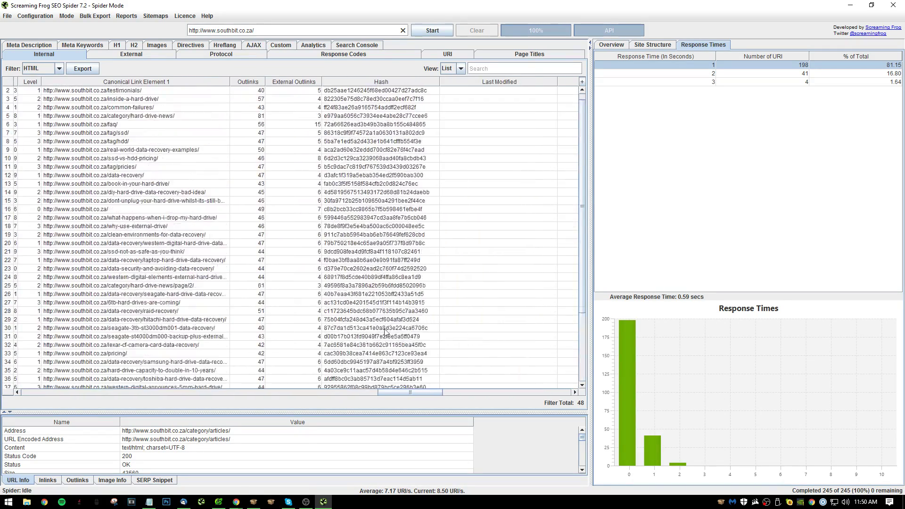
{"action": "scroll", "coordinate": [353, 334], "scroll_direction": "up", "scroll_amount": 1}
{"action": "left_click_drag", "start_coordinate": [417, 394], "coordinate": [370, 317]}
- Open the crawl overview and check the external images and the URLs blocked by robots.txt
{"action": "left_click", "coordinate": [615, 44]}
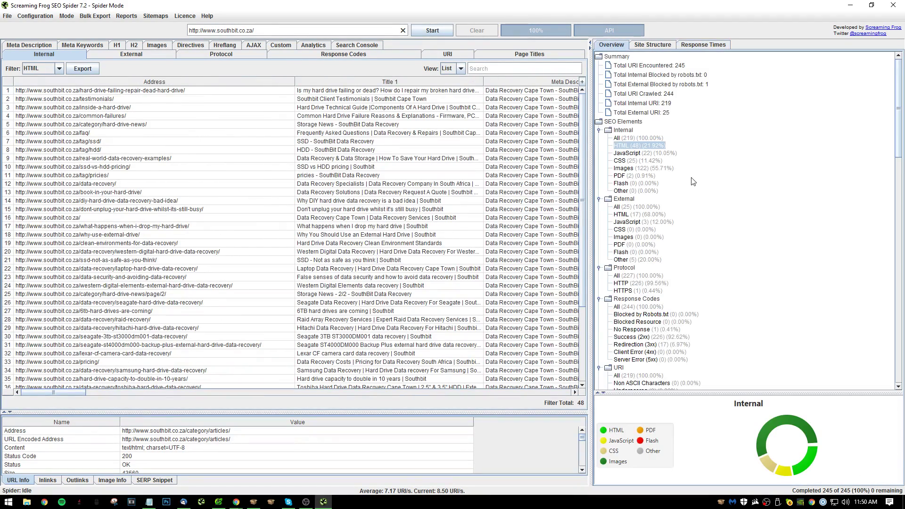
{"action": "scroll", "coordinate": [666, 251], "scroll_direction": "down", "scroll_amount": 3}
{"action": "left_click", "coordinate": [631, 155]}
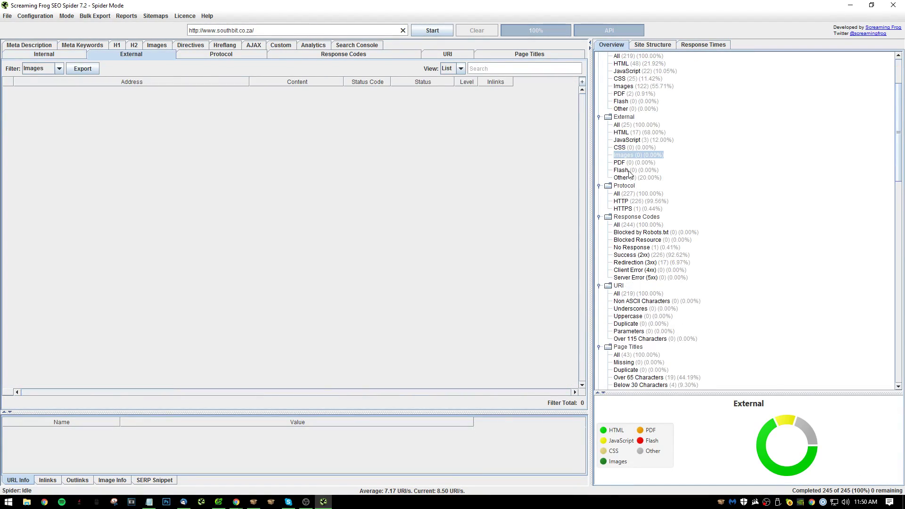
{"action": "left_click", "coordinate": [639, 232]}
- List the images with missing alt text, paste their addresses into Notepad under "20. Add missing alts to:" and start item 21
{"action": "scroll", "coordinate": [646, 282], "scroll_direction": "down", "scroll_amount": 10}
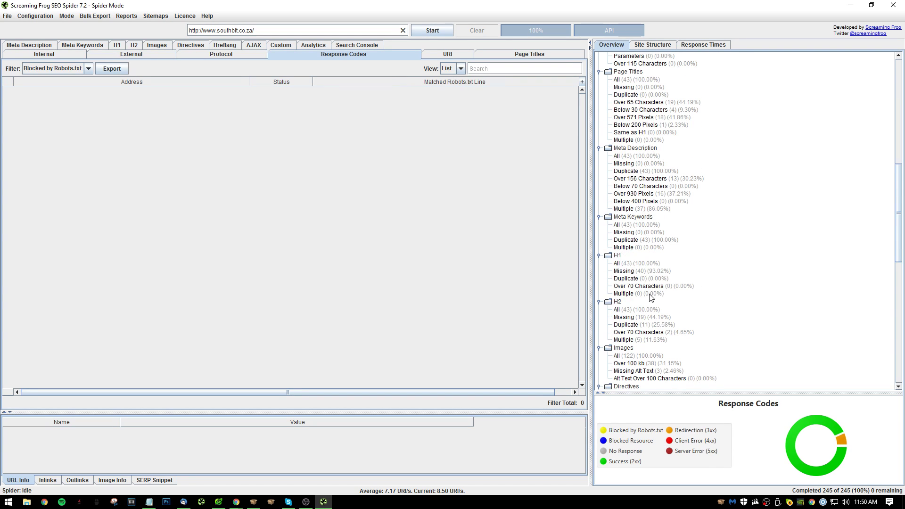
{"action": "scroll", "coordinate": [651, 297], "scroll_direction": "down", "scroll_amount": 4}
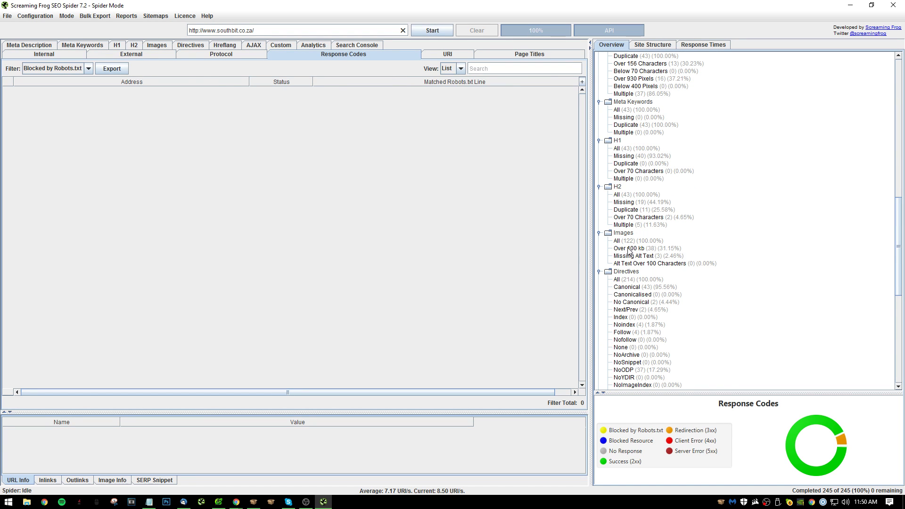
{"action": "left_click", "coordinate": [627, 256]}
{"action": "left_click_drag", "start_coordinate": [212, 107], "coordinate": [236, 90]}
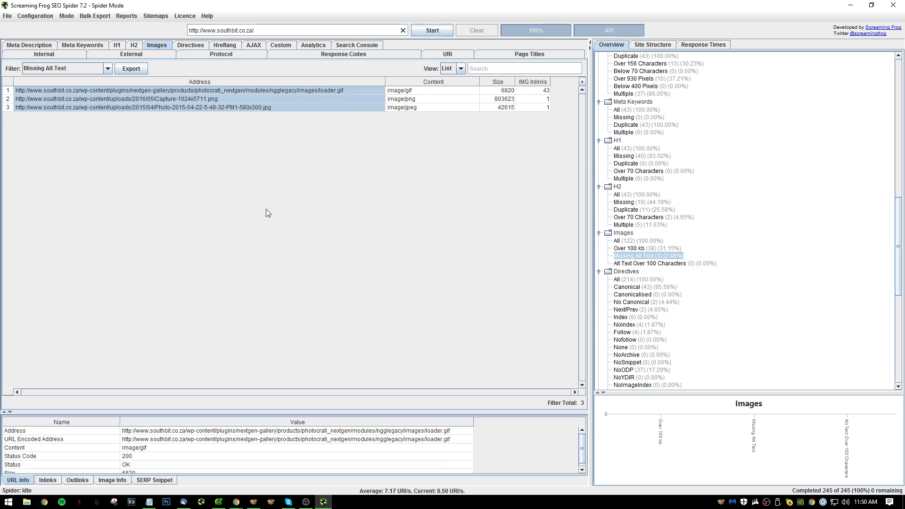
{"action": "key", "text": "alt+Tab"}
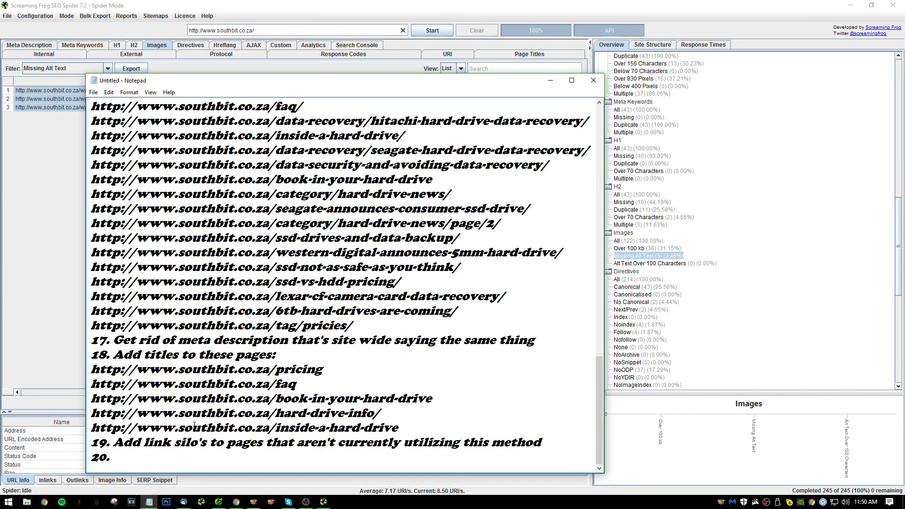
{"action": "type", "text": "dd missing alt"}
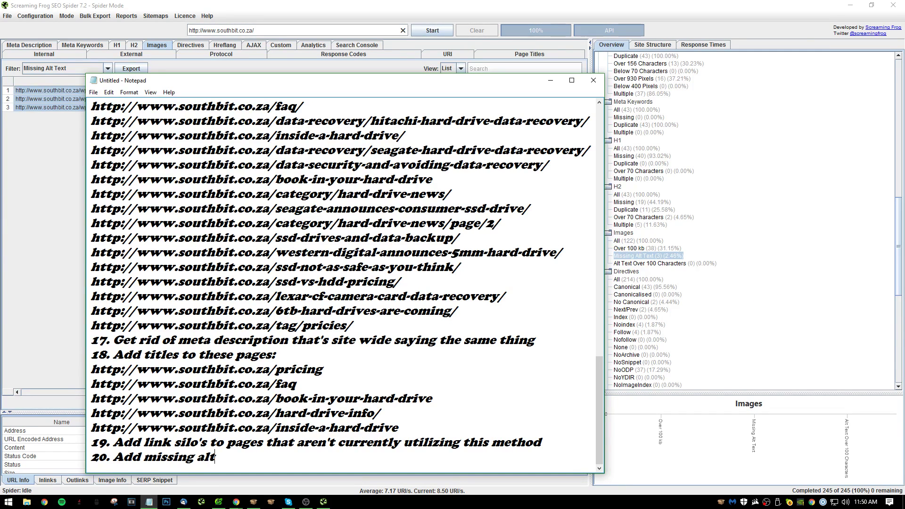
{"action": "type", "text": "s to:"}
{"action": "key", "text": "Return"}
{"action": "key", "text": "ctrl+v"}
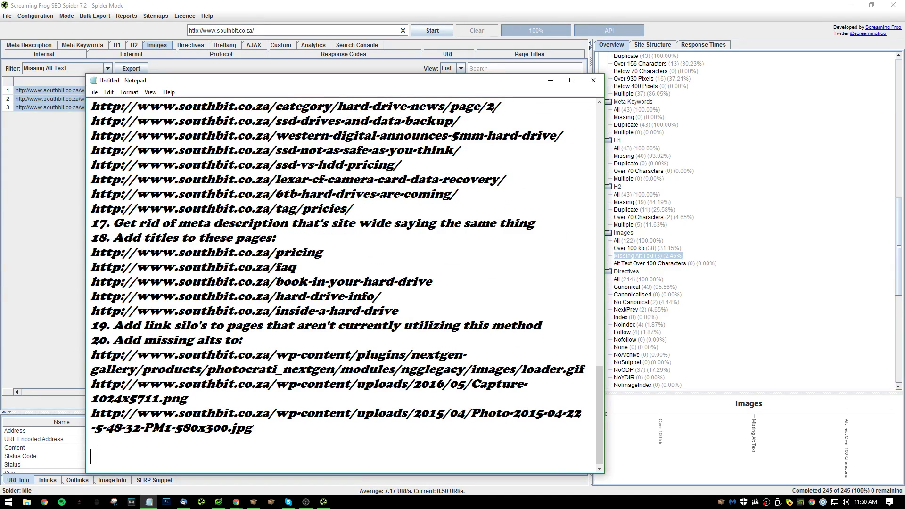
{"action": "type", "text": "3"}
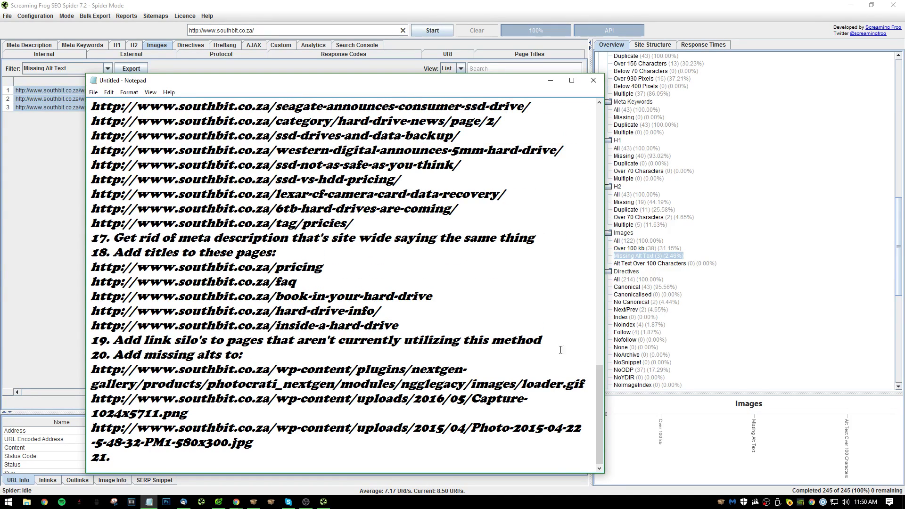
- In Screaming Frog, check the pages with Next/Prev directives and the full Hreflang listing
{"action": "key", "text": "alt+Tab"}
{"action": "scroll", "coordinate": [697, 273], "scroll_direction": "down", "scroll_amount": 6}
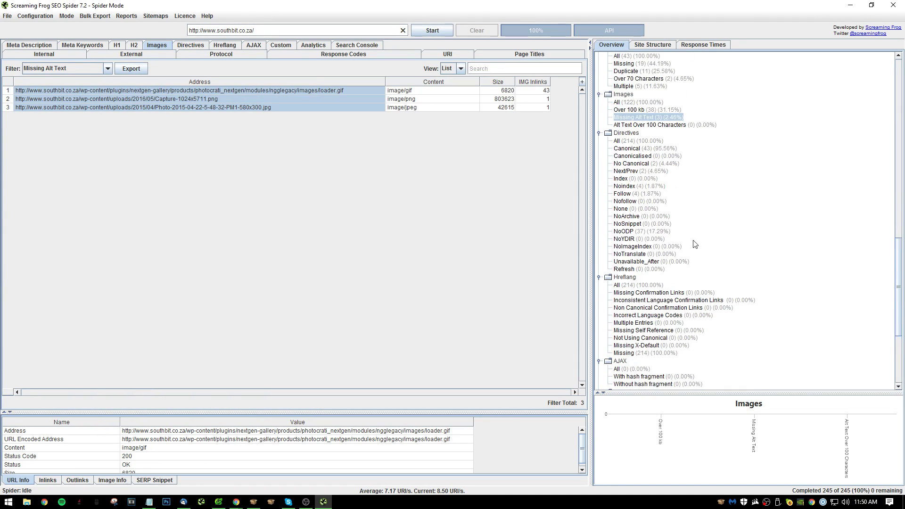
{"action": "left_click", "coordinate": [649, 171]}
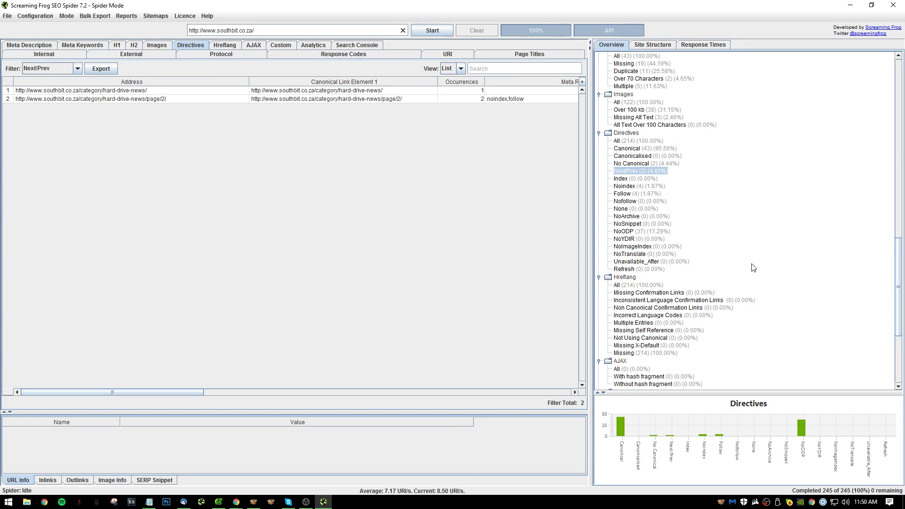
{"action": "scroll", "coordinate": [693, 246], "scroll_direction": "down", "scroll_amount": 5}
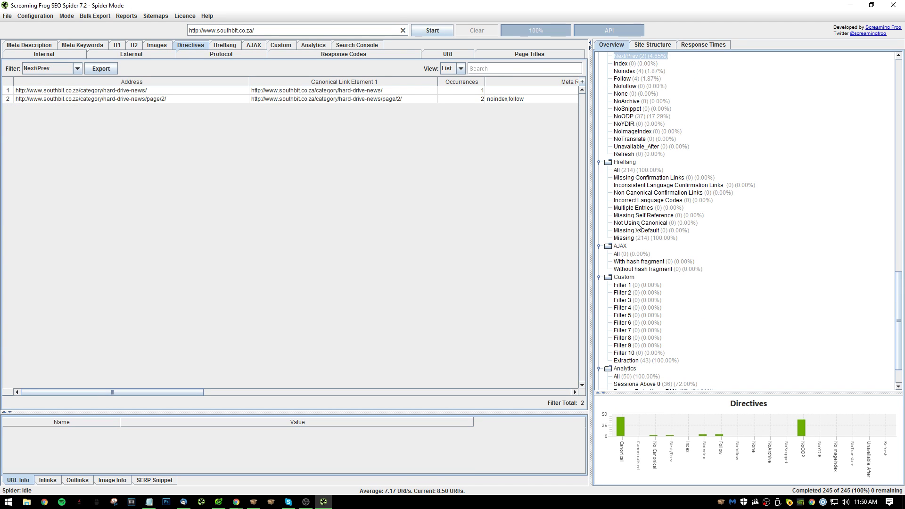
{"action": "left_click", "coordinate": [633, 163]}
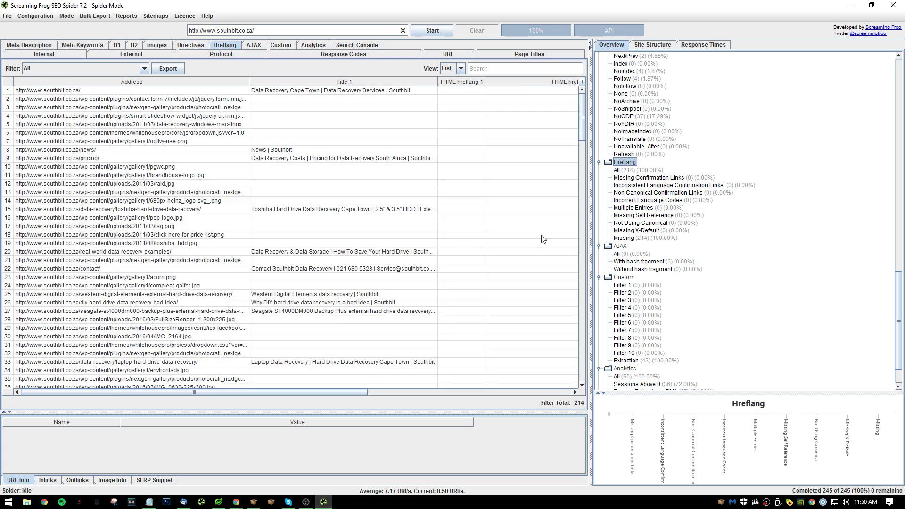
{"action": "scroll", "coordinate": [688, 285], "scroll_direction": "down", "scroll_amount": 2}
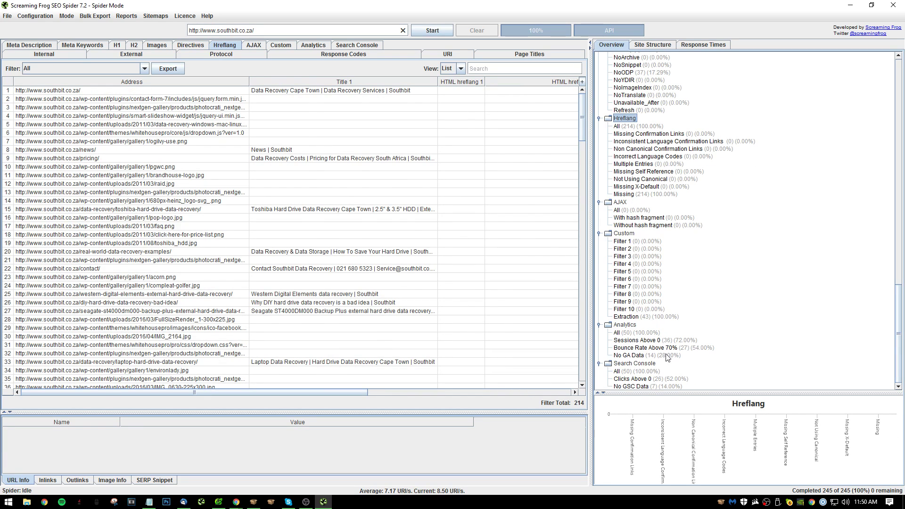
- List all pages with Analytics data and sort them by GA Bounce Rate in descending order to review it
{"action": "left_click", "coordinate": [645, 348]}
{"action": "left_click", "coordinate": [644, 333]}
{"action": "scroll", "coordinate": [529, 369], "scroll_direction": "down", "scroll_amount": 5}
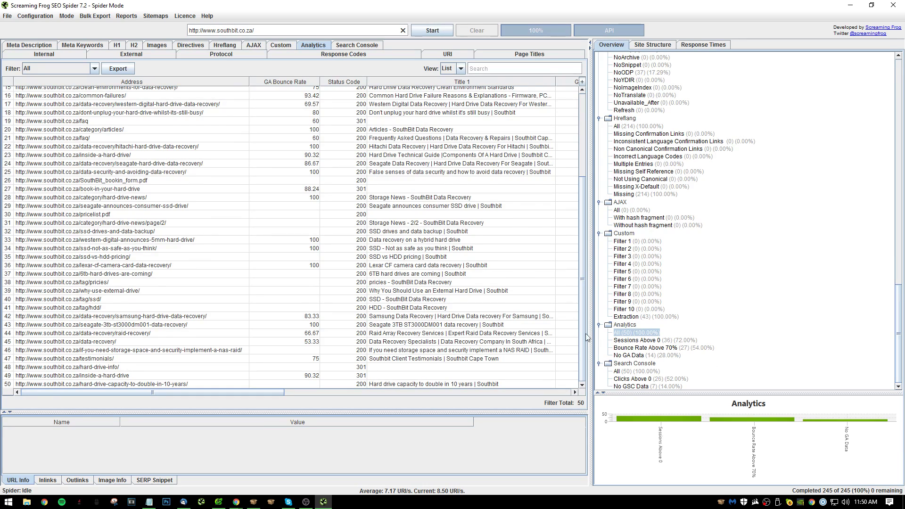
{"action": "scroll", "coordinate": [457, 323], "scroll_direction": "up", "scroll_amount": 5}
{"action": "left_click", "coordinate": [285, 82]}
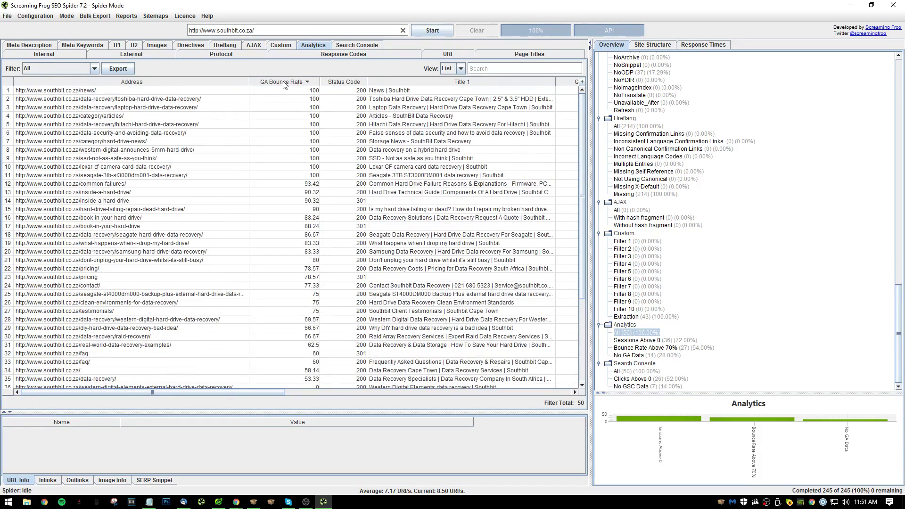
{"action": "scroll", "coordinate": [526, 222], "scroll_direction": "down", "scroll_amount": 5}
{"action": "scroll", "coordinate": [710, 290], "scroll_direction": "up", "scroll_amount": 15}
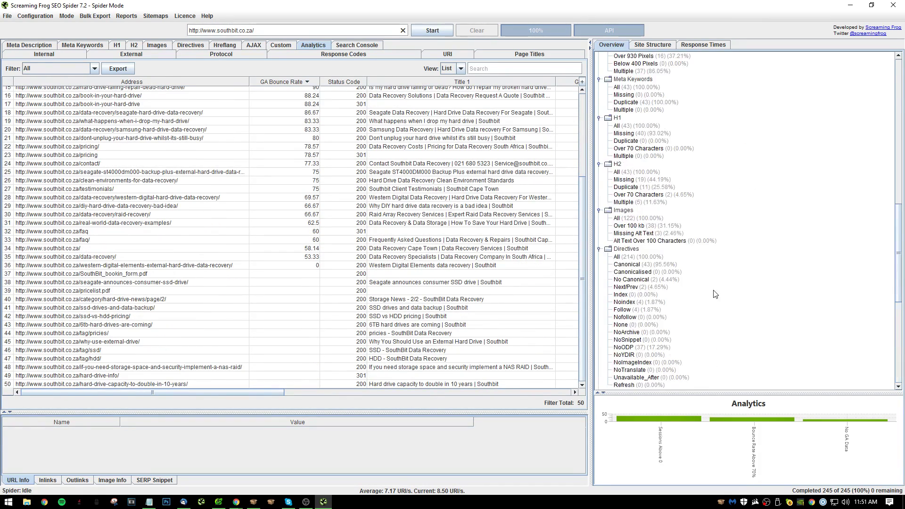
- Switch to Chrome and view SouthBit's Data Recovery, Laptop Data Recovery and Seagate Data Recovery pages
{"action": "scroll", "coordinate": [706, 285], "scroll_direction": "up", "scroll_amount": 10}
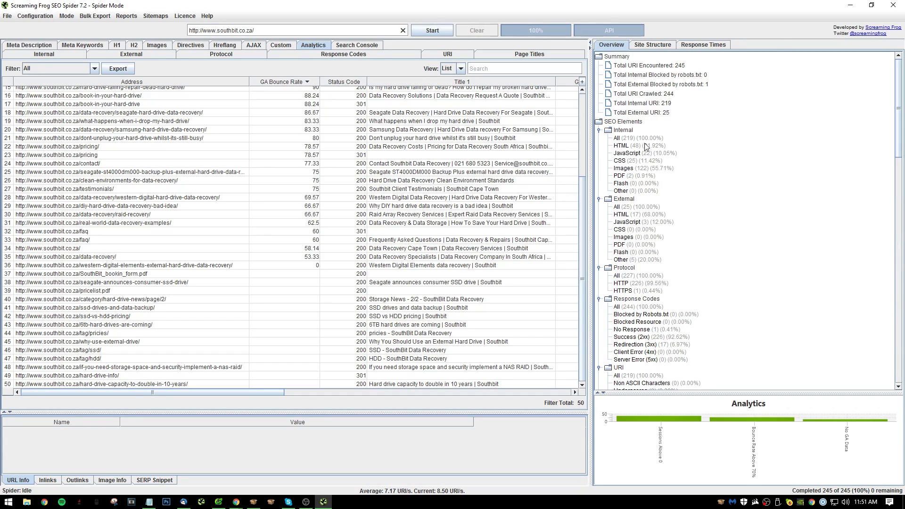
{"action": "left_click", "coordinate": [842, 5]}
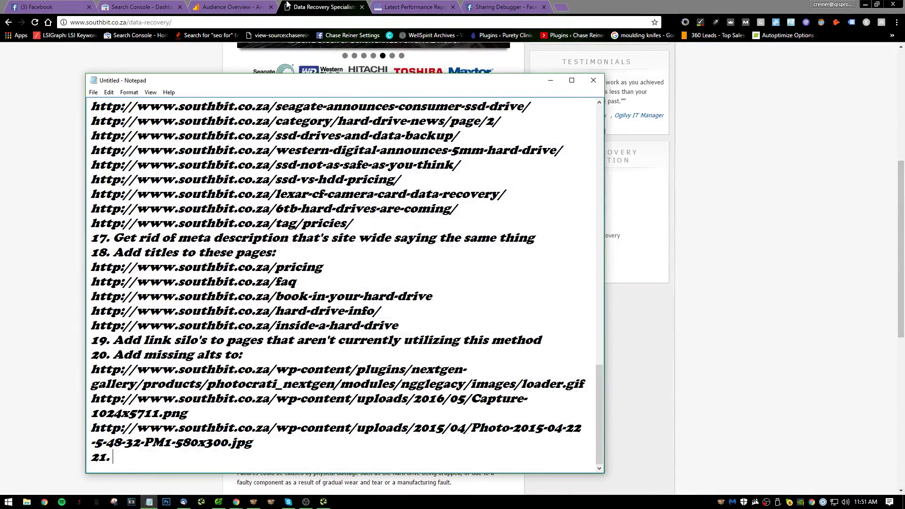
{"action": "left_click", "coordinate": [325, 6]}
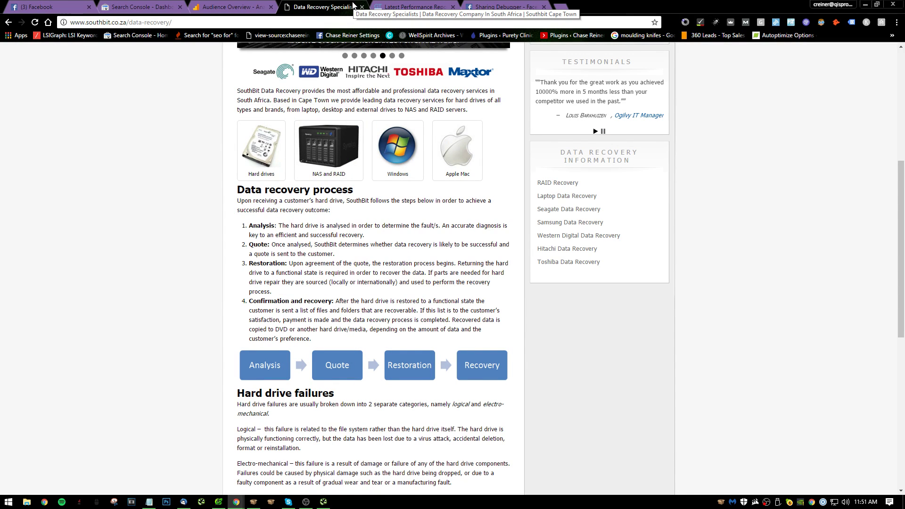
{"action": "scroll", "coordinate": [341, 273], "scroll_direction": "down", "scroll_amount": 10}
{"action": "scroll", "coordinate": [340, 273], "scroll_direction": "up", "scroll_amount": 15}
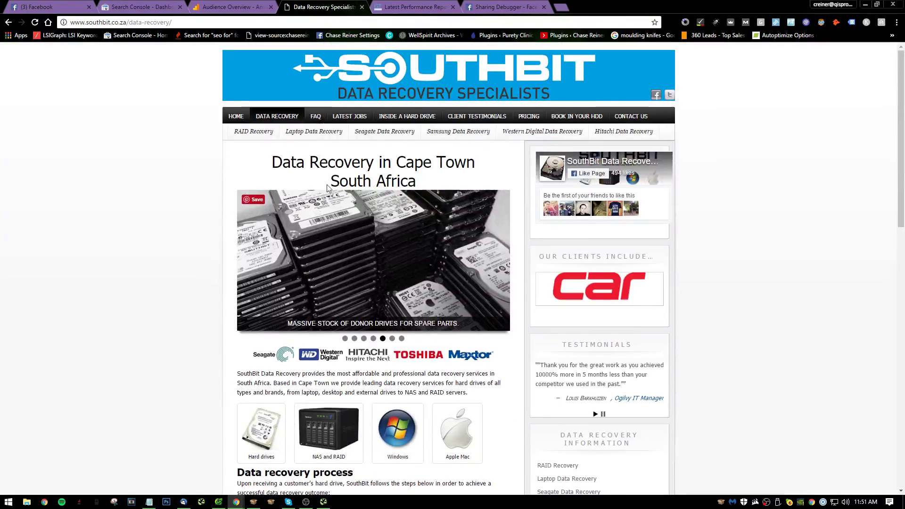
{"action": "left_click", "coordinate": [277, 116]}
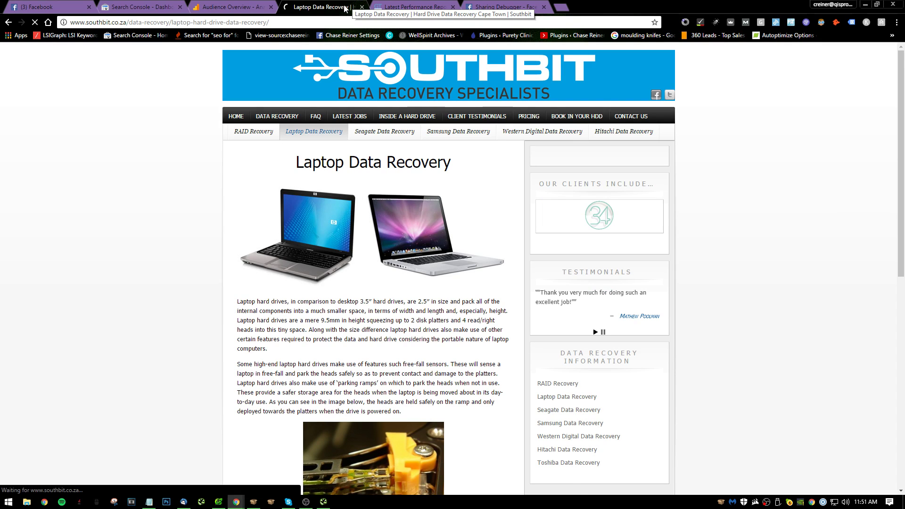
{"action": "left_click", "coordinate": [380, 129]}
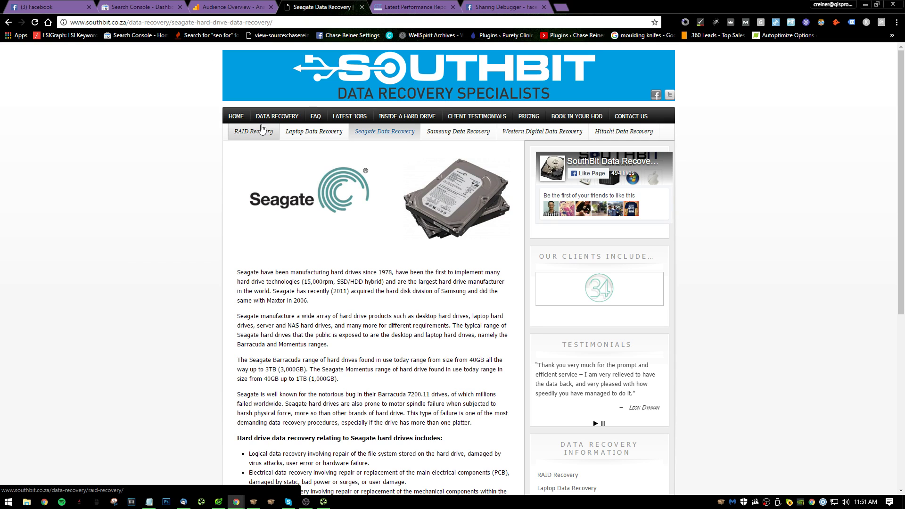
- Search Google for "cape town data recovery" in a new incognito window
{"action": "key", "text": "ctrl+shift+n"}
{"action": "type", "text": "cape town"}
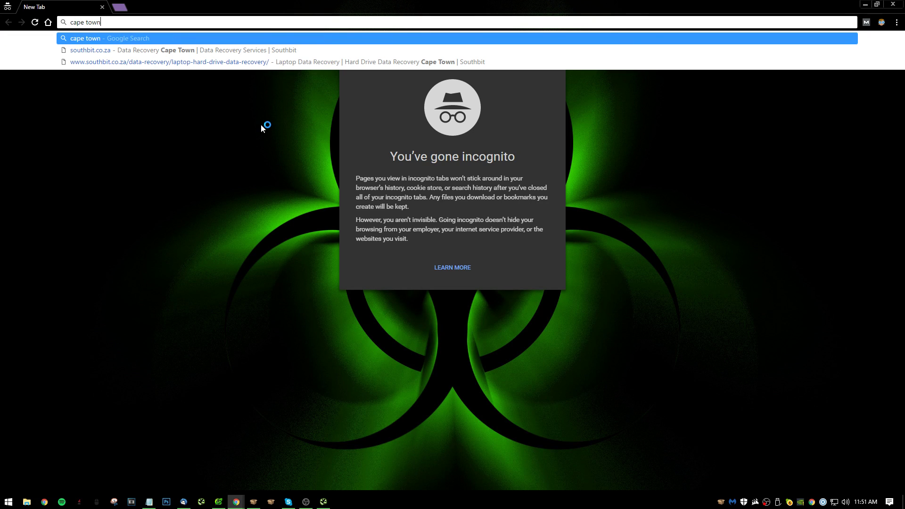
{"action": "type", "text": " data recovery"}
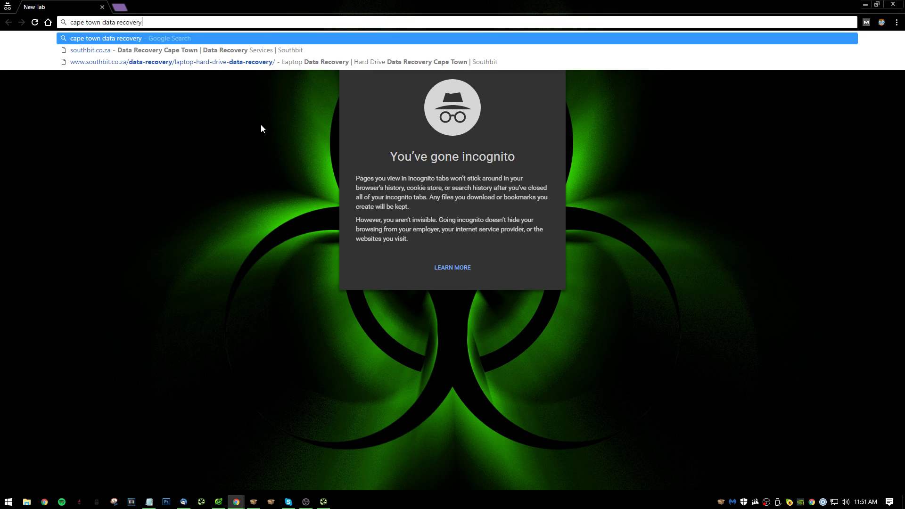
{"action": "key", "text": "Return"}
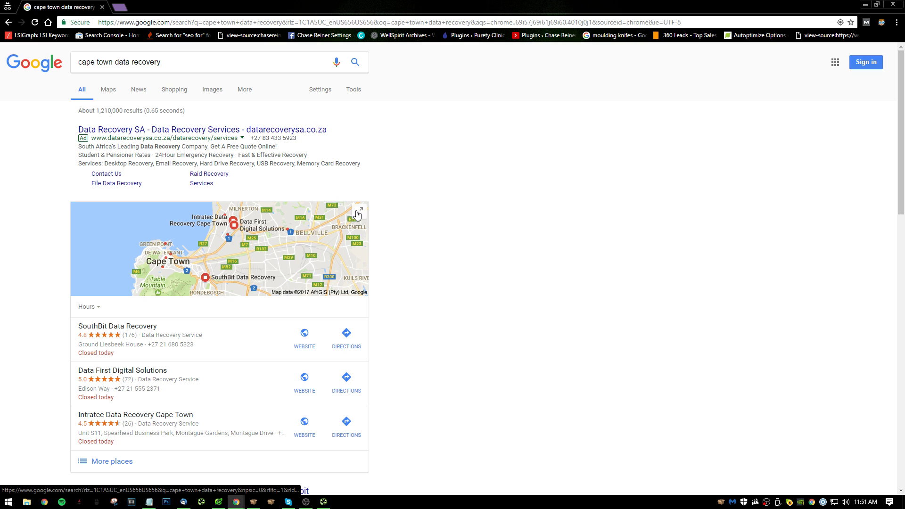
- Examine the map listings and organic results for Cape Town data recovery, including the expanded list of places
{"action": "scroll", "coordinate": [359, 213], "scroll_direction": "down", "scroll_amount": 1}
{"action": "scroll", "coordinate": [367, 210], "scroll_direction": "up", "scroll_amount": 1}
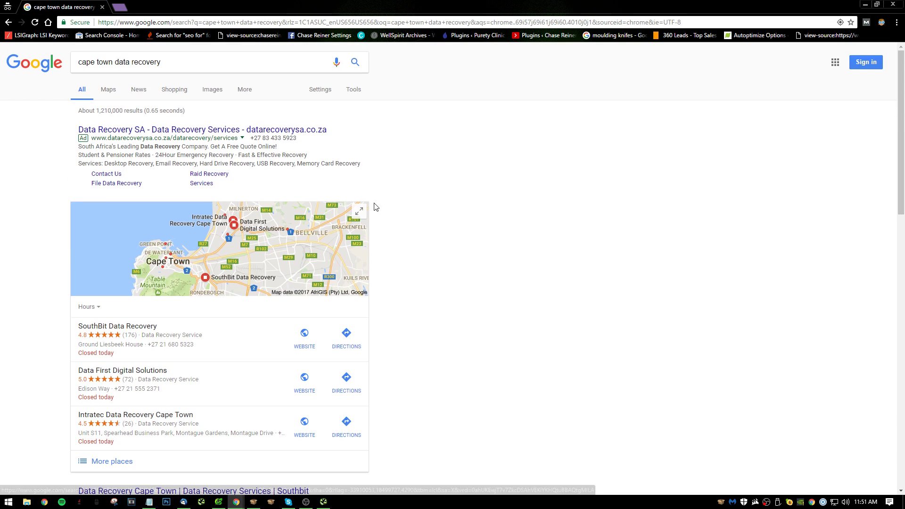
{"action": "scroll", "coordinate": [220, 183], "scroll_direction": "down", "scroll_amount": 1}
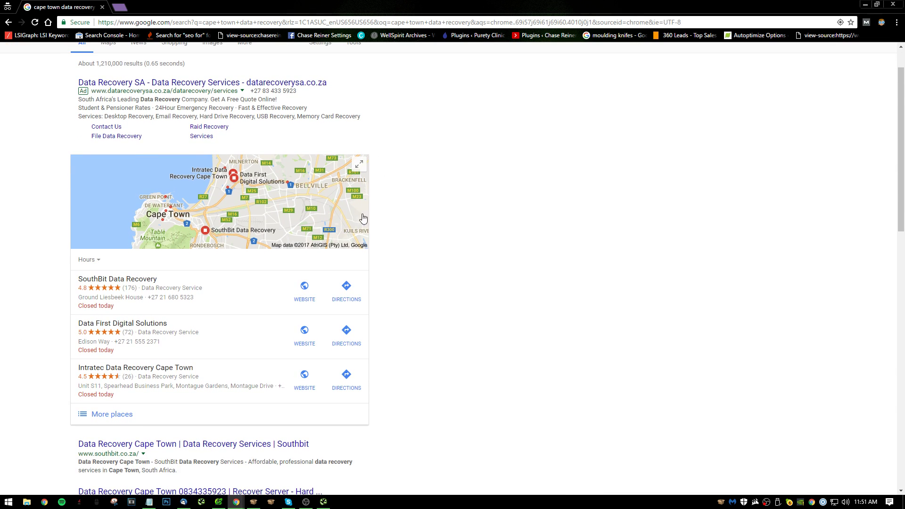
{"action": "scroll", "coordinate": [363, 219], "scroll_direction": "down", "scroll_amount": 2}
{"action": "scroll", "coordinate": [739, 198], "scroll_direction": "up", "scroll_amount": 1}
{"action": "scroll", "coordinate": [613, 197], "scroll_direction": "up", "scroll_amount": 2}
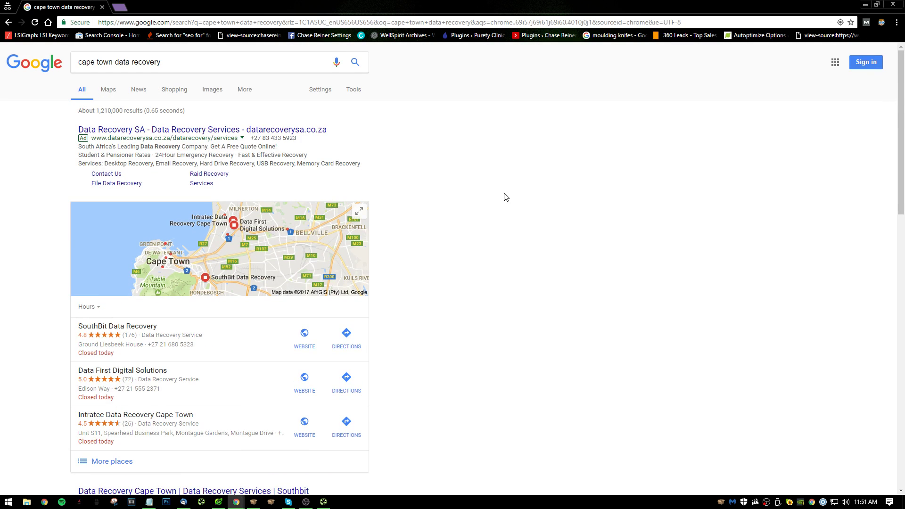
{"action": "scroll", "coordinate": [503, 196], "scroll_direction": "down", "scroll_amount": 4}
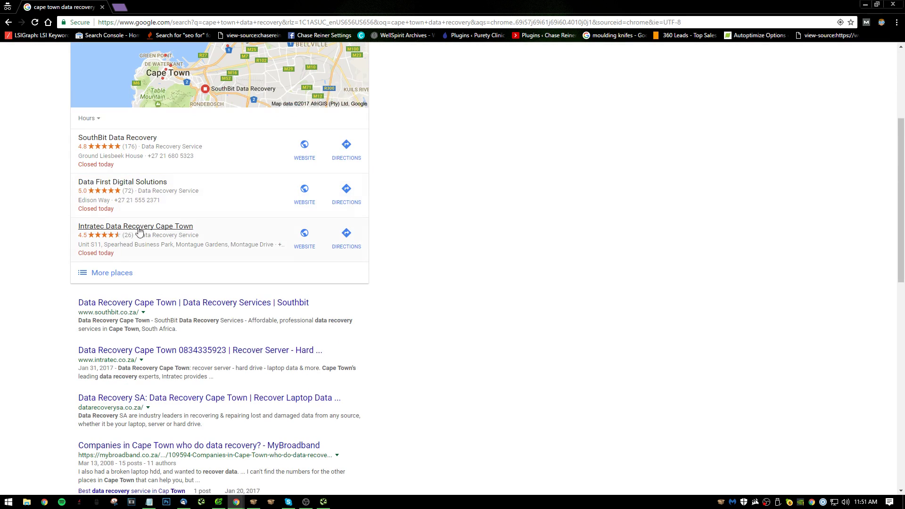
{"action": "left_click", "coordinate": [107, 276]}
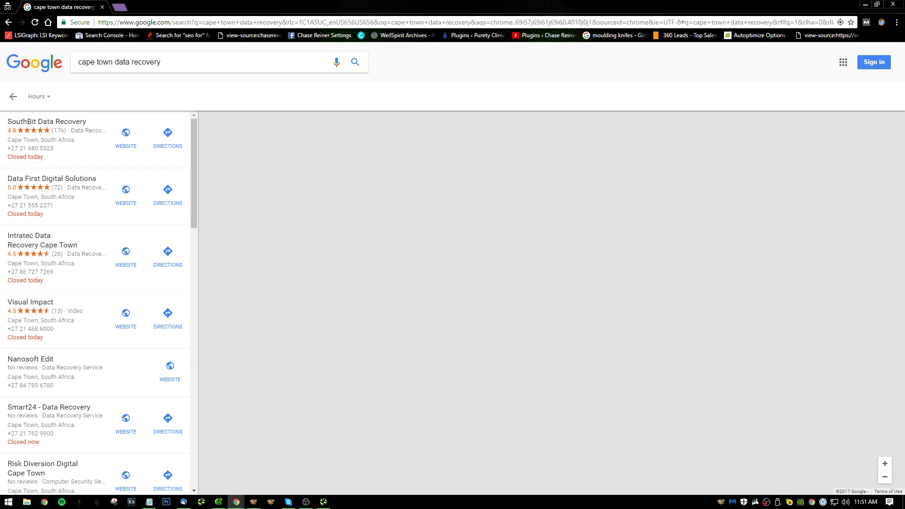
{"action": "left_click", "coordinate": [8, 22]}
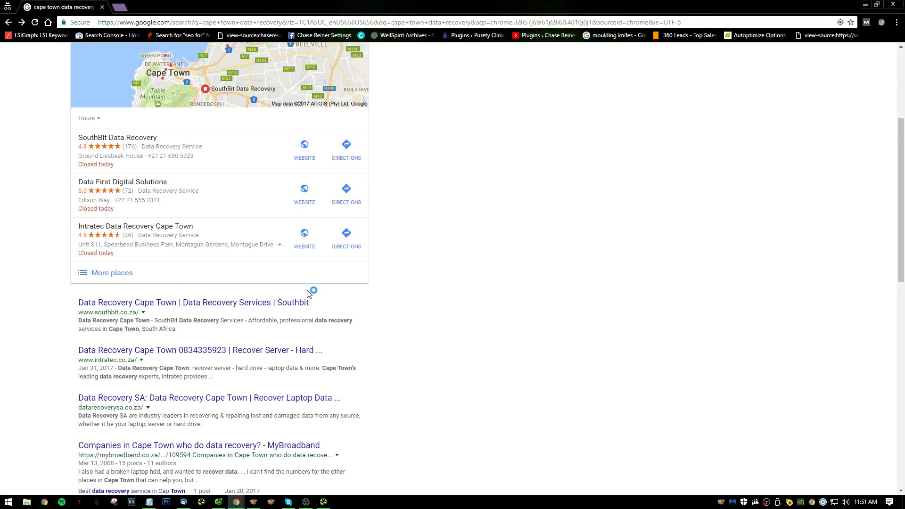
{"action": "scroll", "coordinate": [245, 241], "scroll_direction": "down", "scroll_amount": 1}
{"action": "right_click", "coordinate": [371, 239]}
{"action": "left_click", "coordinate": [471, 227]}
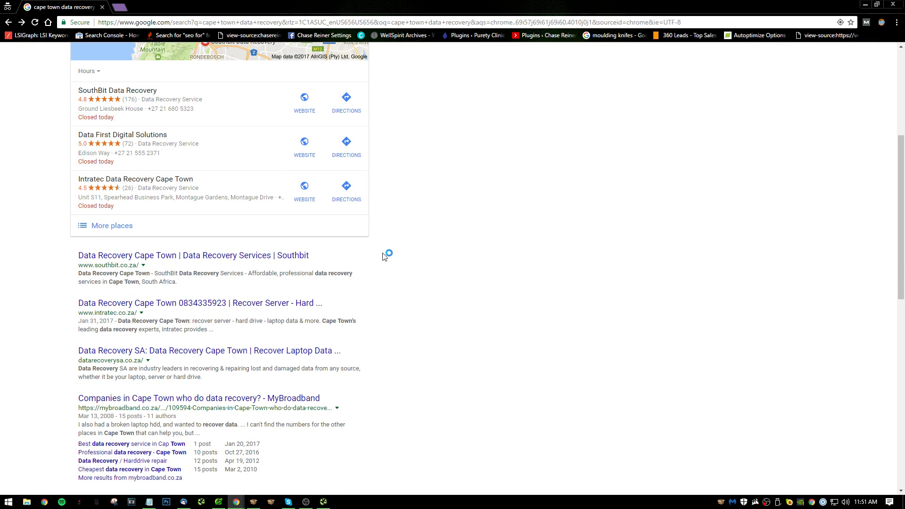
{"action": "scroll", "coordinate": [422, 281], "scroll_direction": "down", "scroll_amount": 3}
{"action": "scroll", "coordinate": [218, 355], "scroll_direction": "up", "scroll_amount": 8}
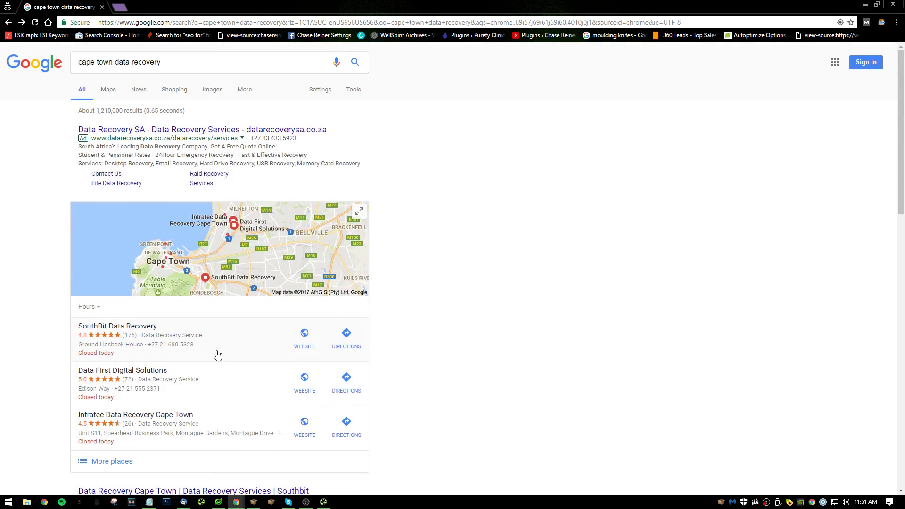
{"action": "scroll", "coordinate": [217, 355], "scroll_direction": "down", "scroll_amount": 4}
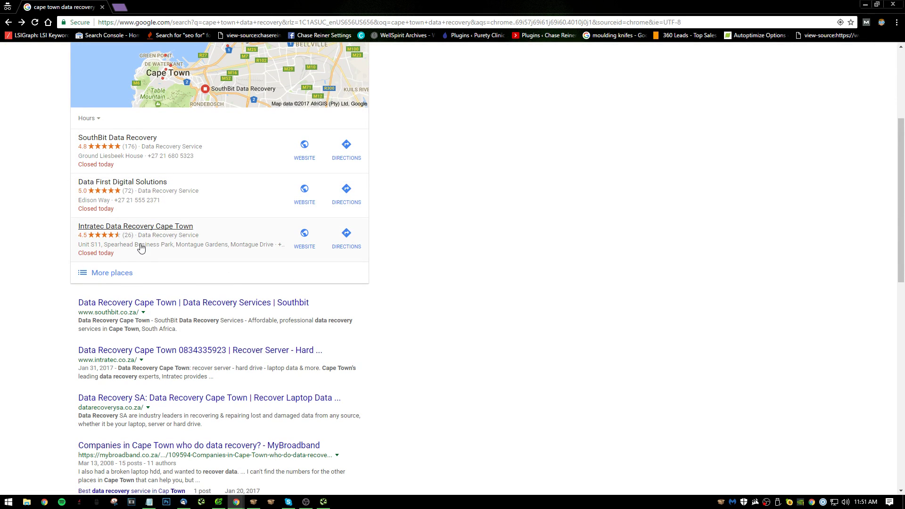
{"action": "scroll", "coordinate": [166, 172], "scroll_direction": "up", "scroll_amount": 3}
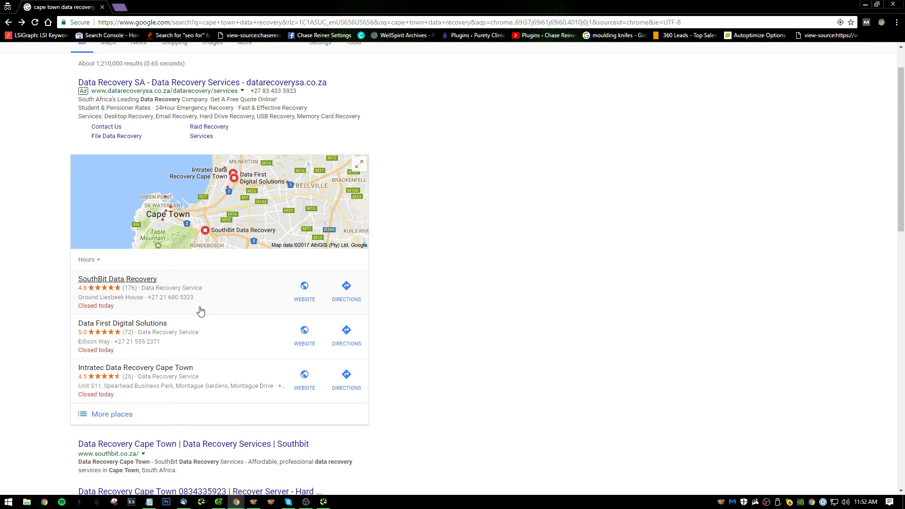
- Open SouthBit Data Recovery's Google business listing and examine its details, photos and review summary
{"action": "left_click", "coordinate": [197, 309]}
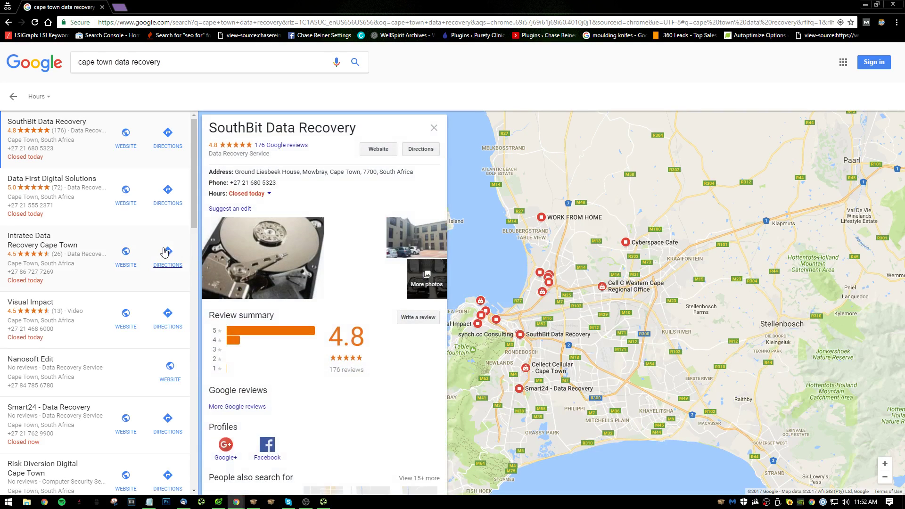
{"action": "scroll", "coordinate": [345, 285], "scroll_direction": "down", "scroll_amount": 3}
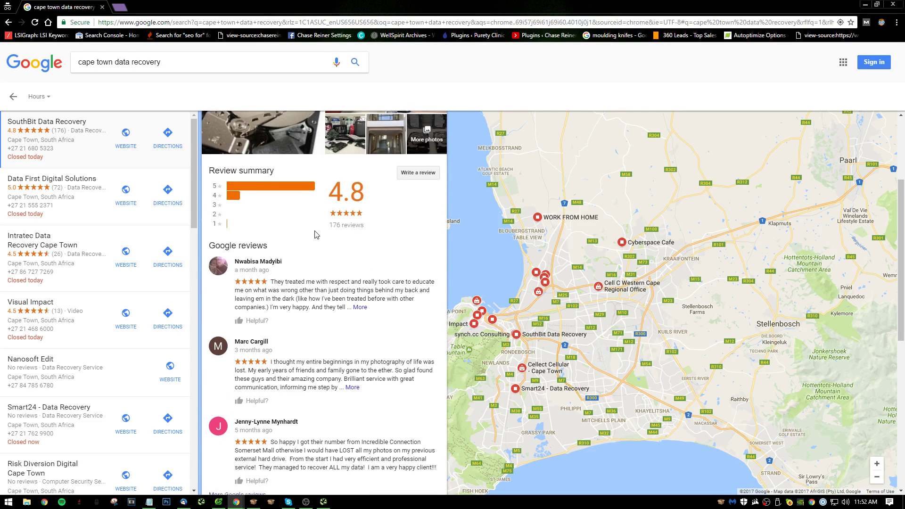
{"action": "scroll", "coordinate": [317, 236], "scroll_direction": "down", "scroll_amount": 6}
{"action": "scroll", "coordinate": [337, 255], "scroll_direction": "up", "scroll_amount": 5}
{"action": "scroll", "coordinate": [338, 257], "scroll_direction": "up", "scroll_amount": 3}
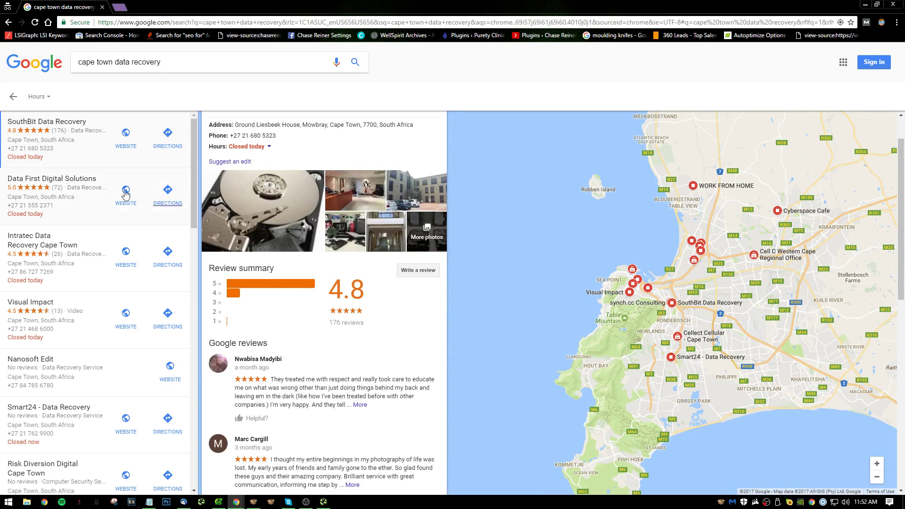
{"action": "scroll", "coordinate": [306, 264], "scroll_direction": "down", "scroll_amount": 3}
{"action": "scroll", "coordinate": [286, 272], "scroll_direction": "up", "scroll_amount": 2}
{"action": "scroll", "coordinate": [288, 272], "scroll_direction": "up", "scroll_amount": 3}
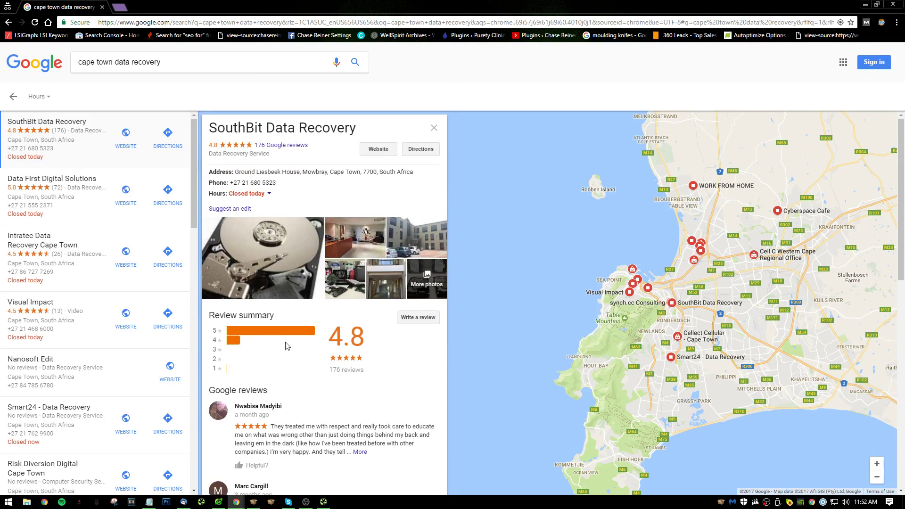
- Open the full list of SouthBit's Google reviews and check whether the business has replied to them
{"action": "scroll", "coordinate": [334, 283], "scroll_direction": "down", "scroll_amount": 4}
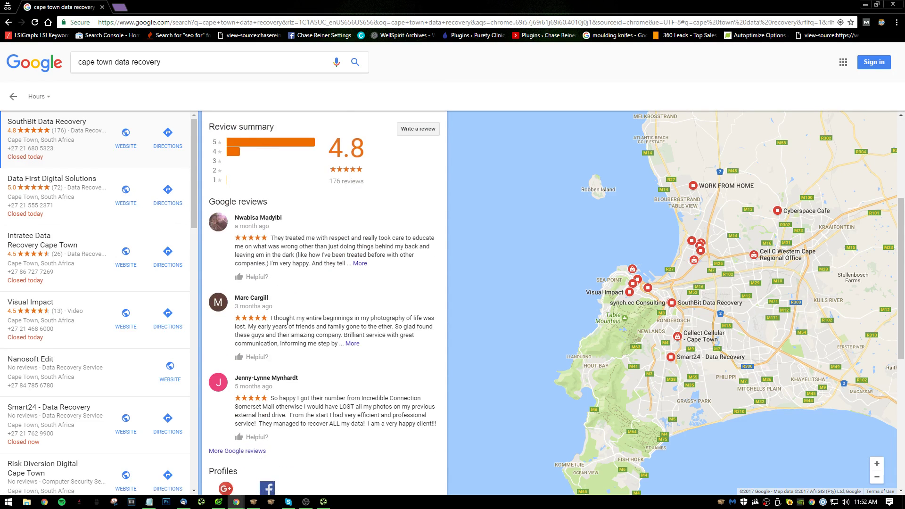
{"action": "scroll", "coordinate": [283, 321], "scroll_direction": "down", "scroll_amount": 2}
{"action": "scroll", "coordinate": [280, 322], "scroll_direction": "down", "scroll_amount": 1}
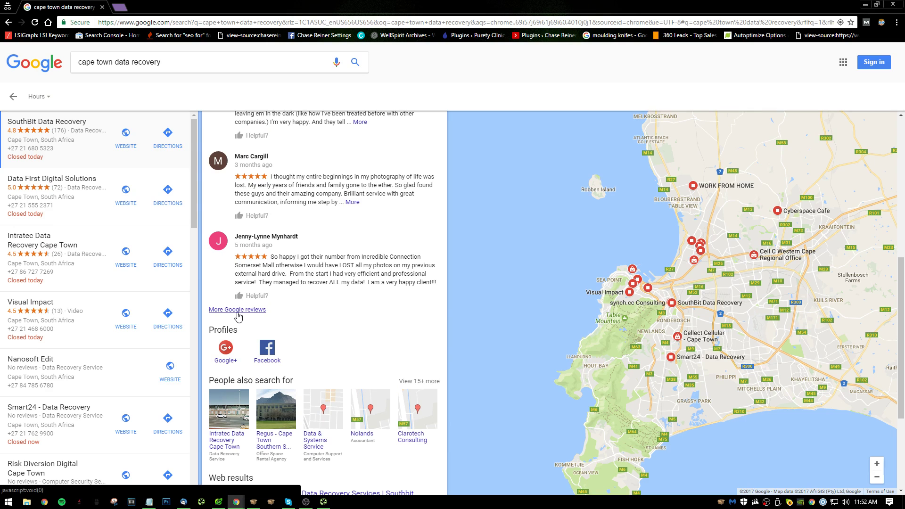
{"action": "left_click", "coordinate": [238, 311]}
{"action": "scroll", "coordinate": [291, 352], "scroll_direction": "down", "scroll_amount": 8}
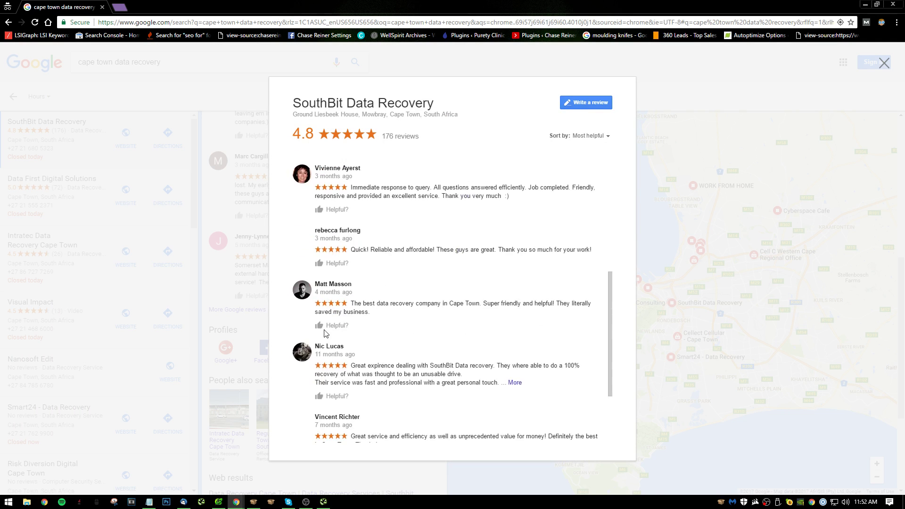
{"action": "scroll", "coordinate": [291, 352], "scroll_direction": "down", "scroll_amount": 10}
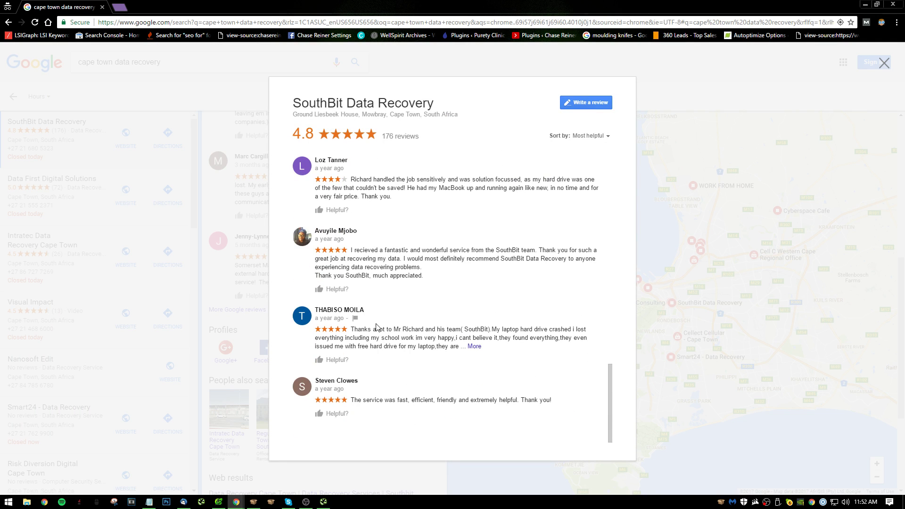
- In the Notepad audit list, write item 21 as "Start responding to all 170 reviews" and start item 22
{"action": "key", "text": "alt+Tab"}
{"action": "key", "text": "alt+Tab"}
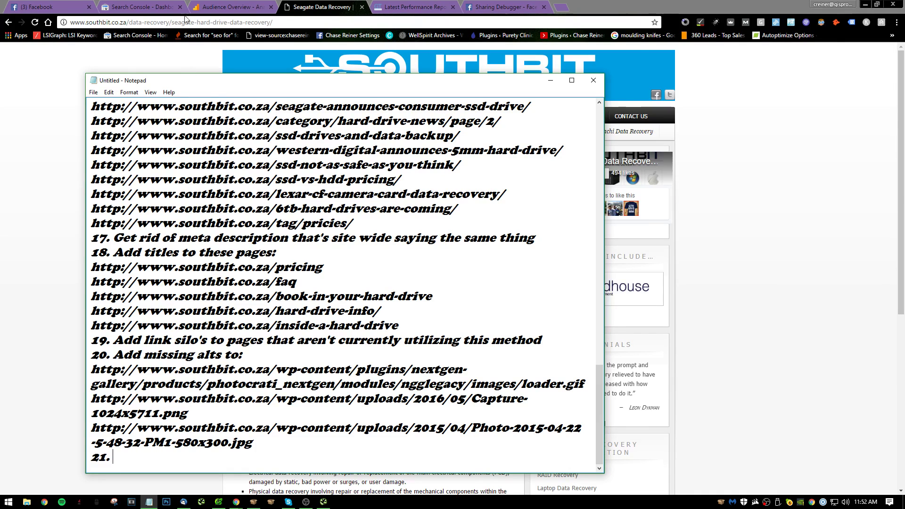
{"action": "left_click", "coordinate": [155, 7]}
{"action": "key", "text": "alt+Tab"}
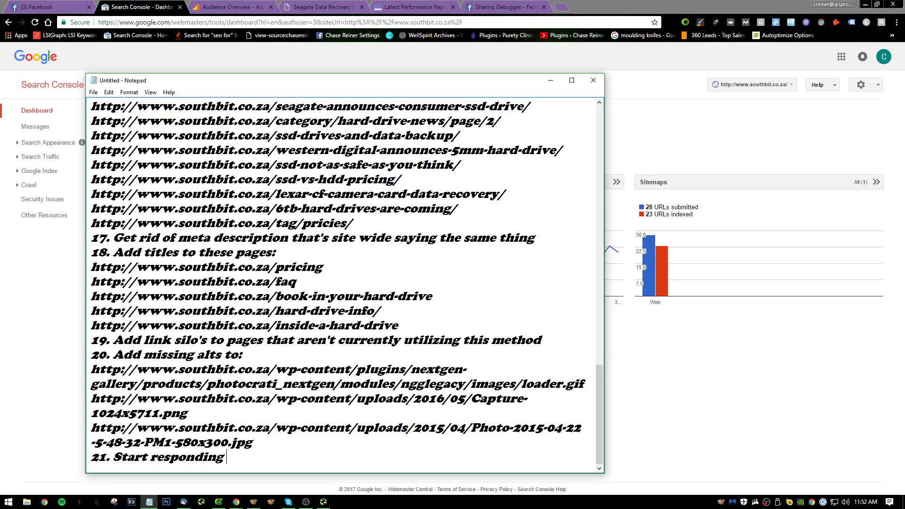
{"action": "type", "text": "78"}
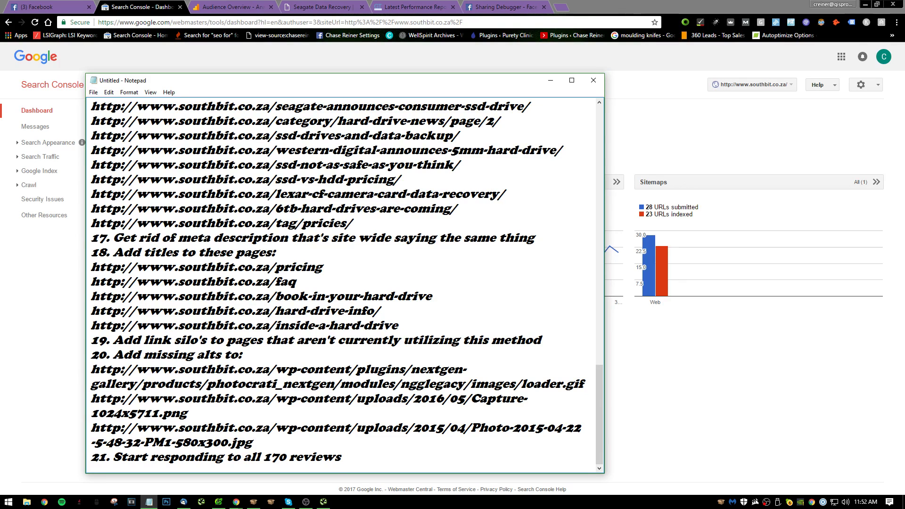
{"action": "key", "text": "Return"}
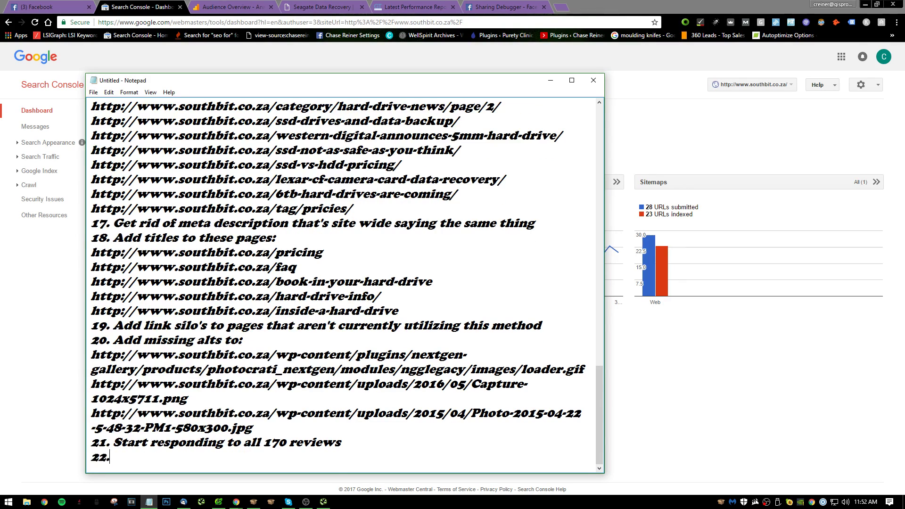
- Switch to Chrome, close the Facebook Sharing Debugger page and return to SouthBit's Seagate Data Recovery page
{"action": "key", "text": "alt+Tab"}
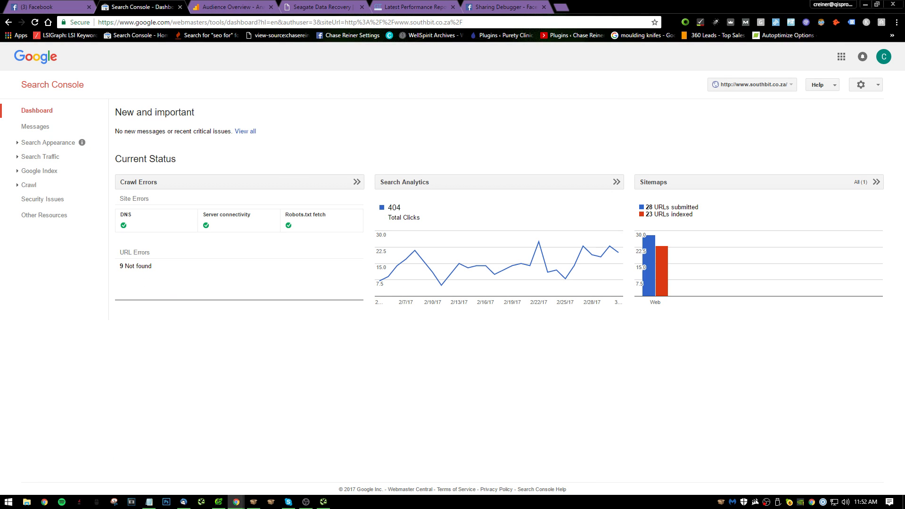
{"action": "key", "text": "ctrl+Tab"}
{"action": "key", "text": "ctrl+Tab"}
{"action": "key", "text": "ctrl+shift+Tab"}
{"action": "key", "text": "ctrl+Tab"}
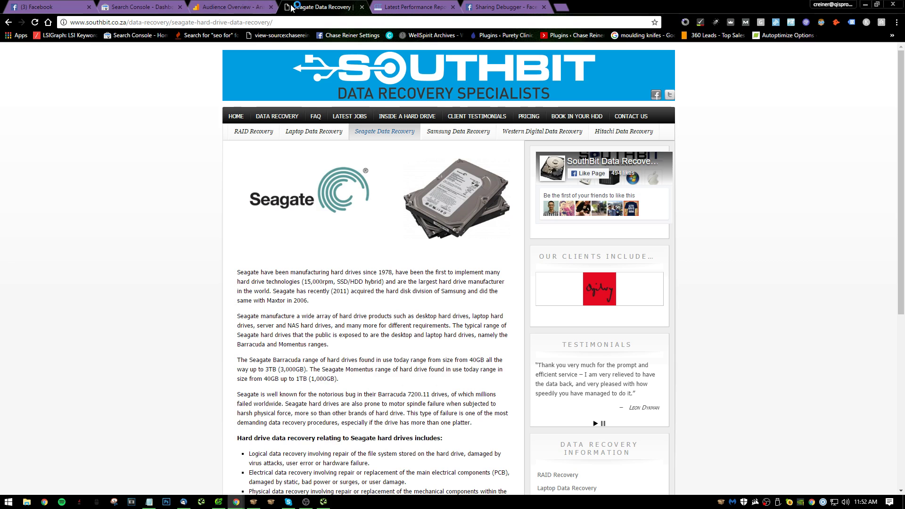
{"action": "left_click", "coordinate": [247, 6]}
{"action": "left_click", "coordinate": [500, 7]}
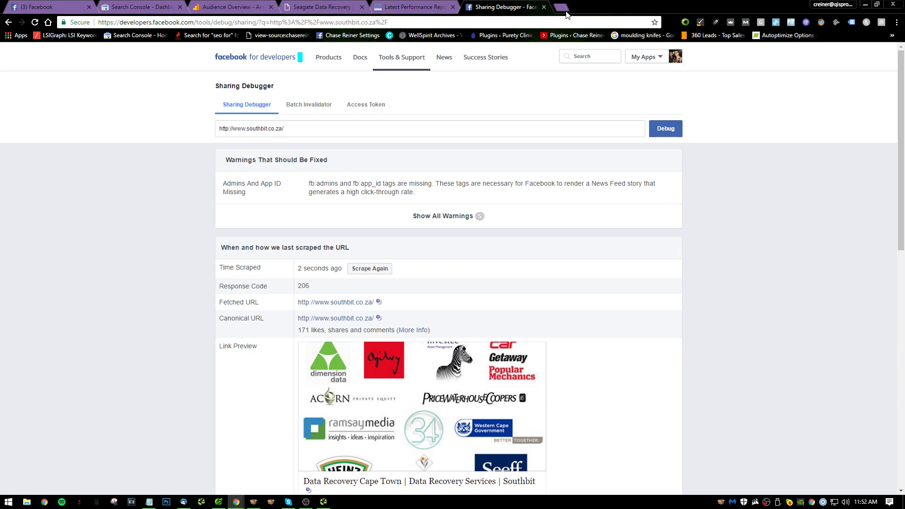
{"action": "left_click", "coordinate": [377, 8]}
{"action": "left_click", "coordinate": [497, 7]}
{"action": "left_click", "coordinate": [322, 7]}
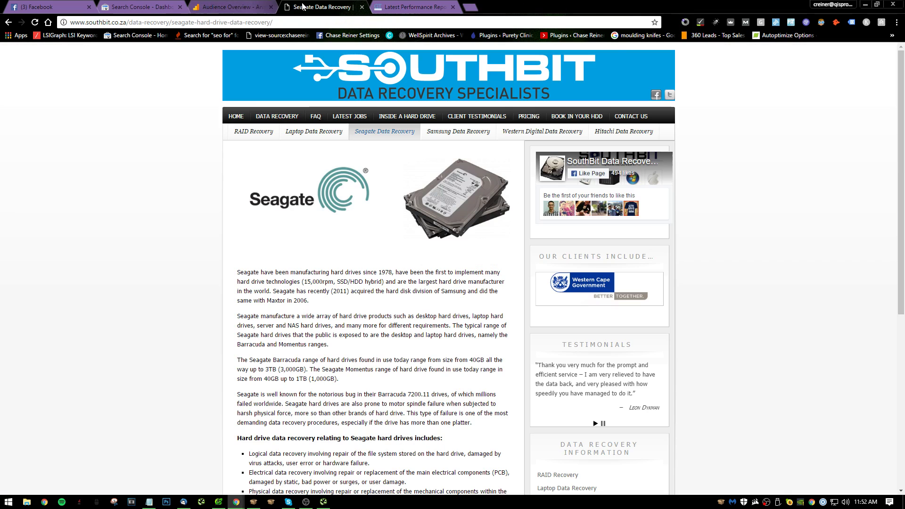
{"action": "left_click", "coordinate": [8, 23]}
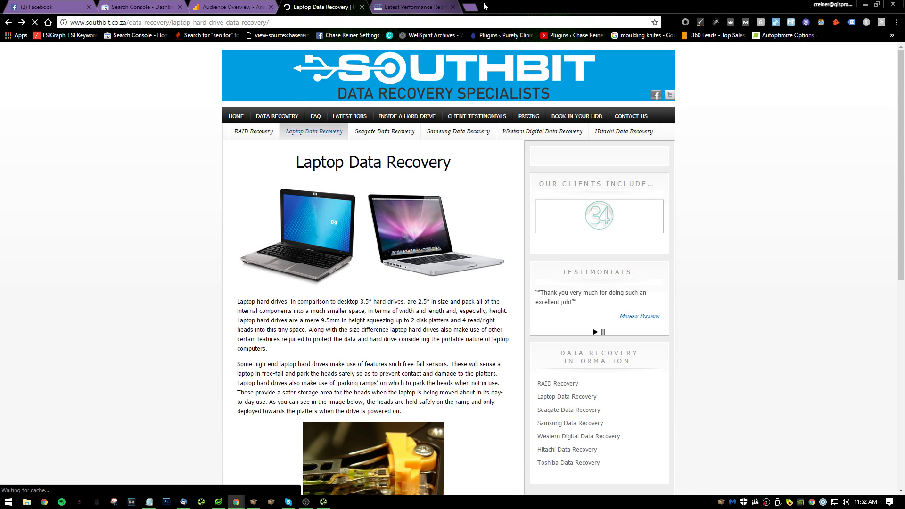
{"action": "left_click", "coordinate": [476, 12]}
{"action": "type", "text": "site:"}
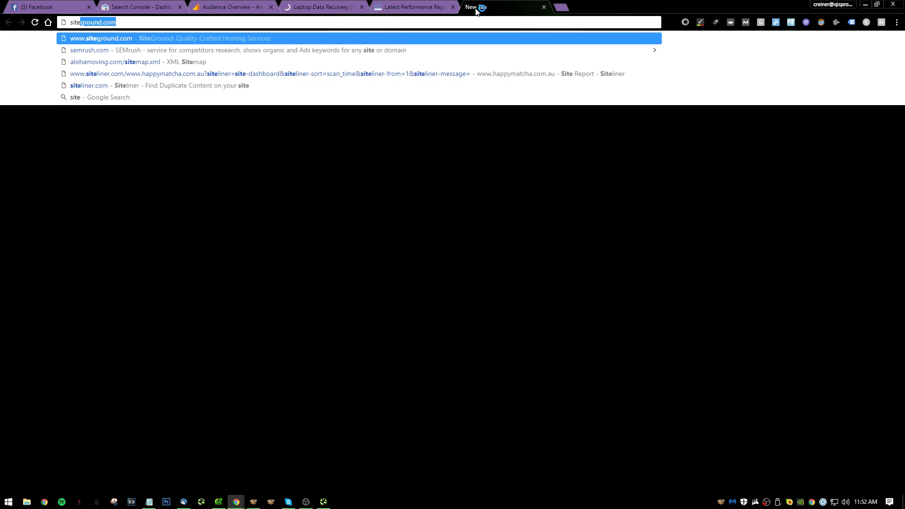
{"action": "left_click", "coordinate": [322, 7]}
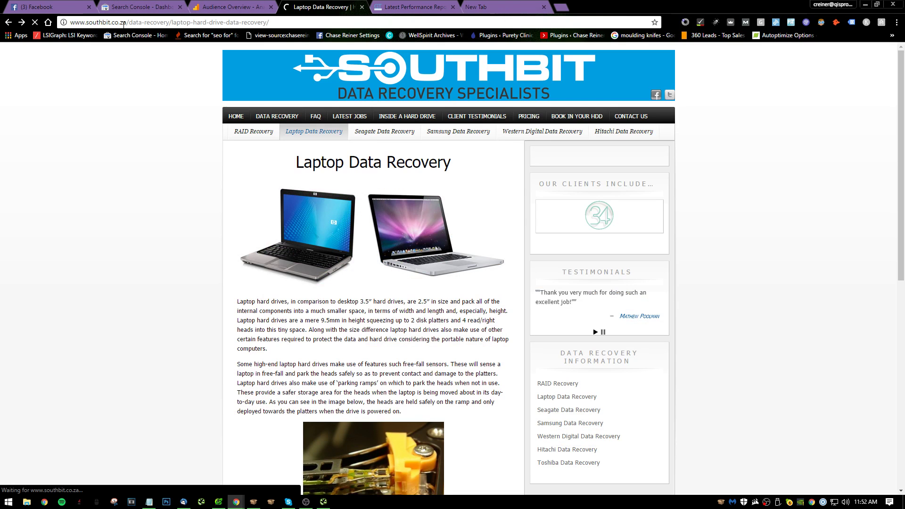
{"action": "key", "text": "ctrl+c"}
{"action": "left_click", "coordinate": [485, 7]}
{"action": "key", "text": "ctrl+v"}
{"action": "key", "text": "Return"}
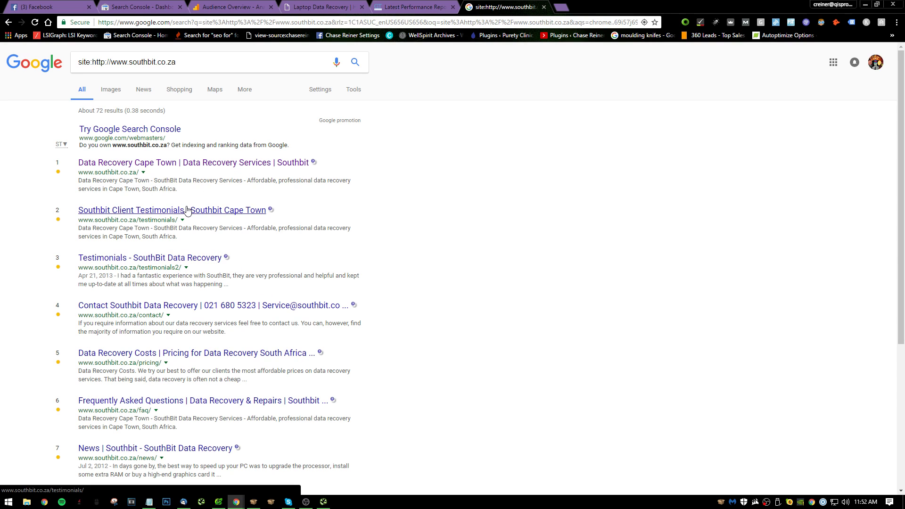
- Scan the first page of indexed results, open the eighth one, a single customer's testimonial, in a new tab and examine that page's content
{"action": "scroll", "coordinate": [236, 205], "scroll_direction": "down", "scroll_amount": 2}
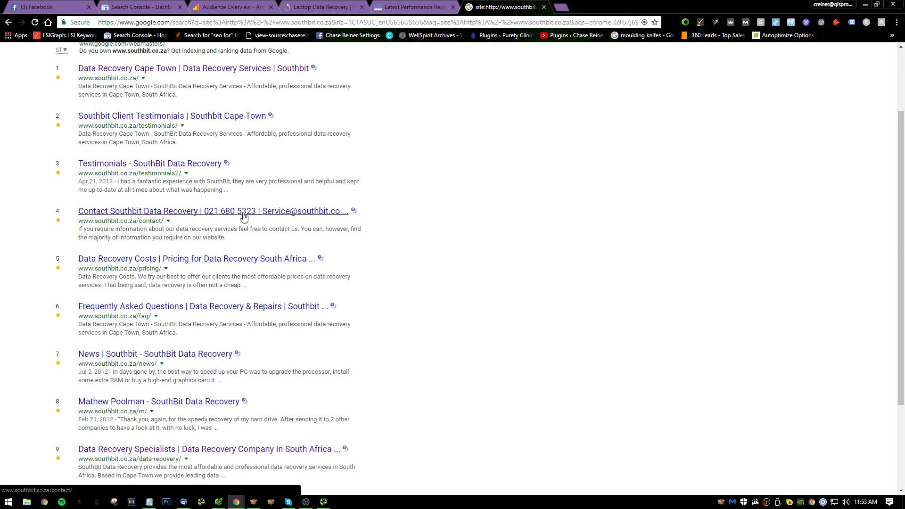
{"action": "scroll", "coordinate": [246, 216], "scroll_direction": "up", "scroll_amount": 2}
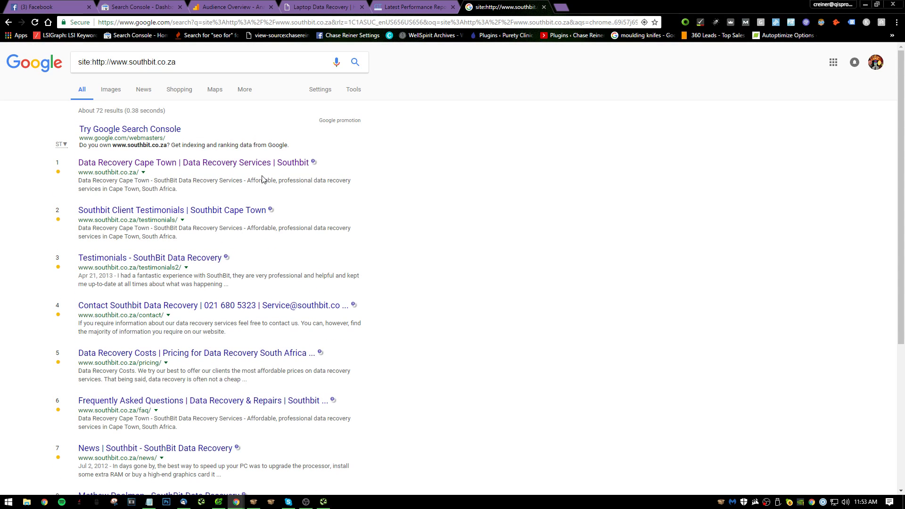
{"action": "scroll", "coordinate": [188, 198], "scroll_direction": "down", "scroll_amount": 5}
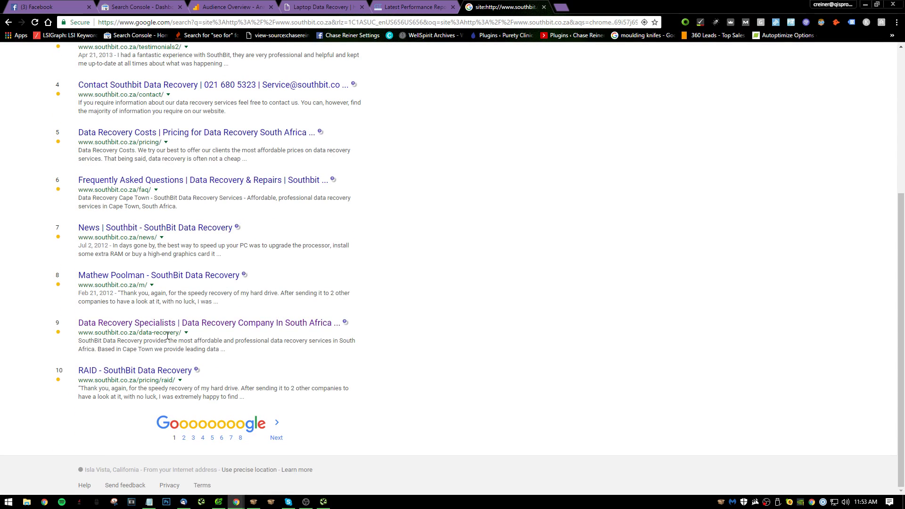
{"action": "right_click", "coordinate": [154, 283]}
{"action": "left_click", "coordinate": [186, 288]}
{"action": "left_click", "coordinate": [562, 4]}
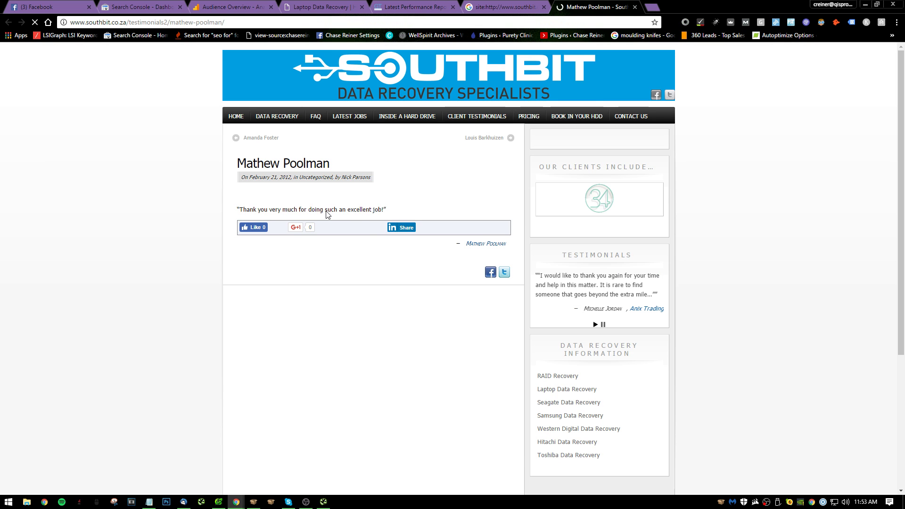
{"action": "scroll", "coordinate": [259, 177], "scroll_direction": "down", "scroll_amount": 5}
{"action": "scroll", "coordinate": [259, 178], "scroll_direction": "up", "scroll_amount": 5}
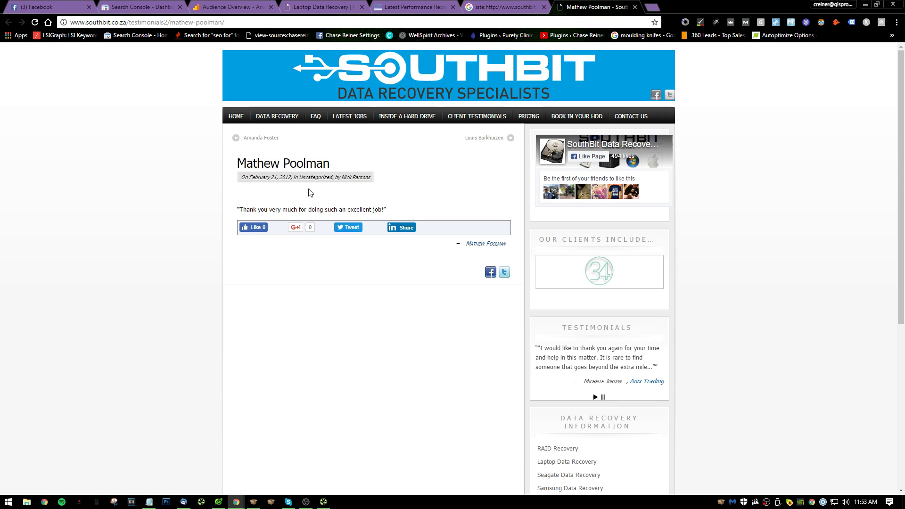
{"action": "left_click", "coordinate": [504, 6]}
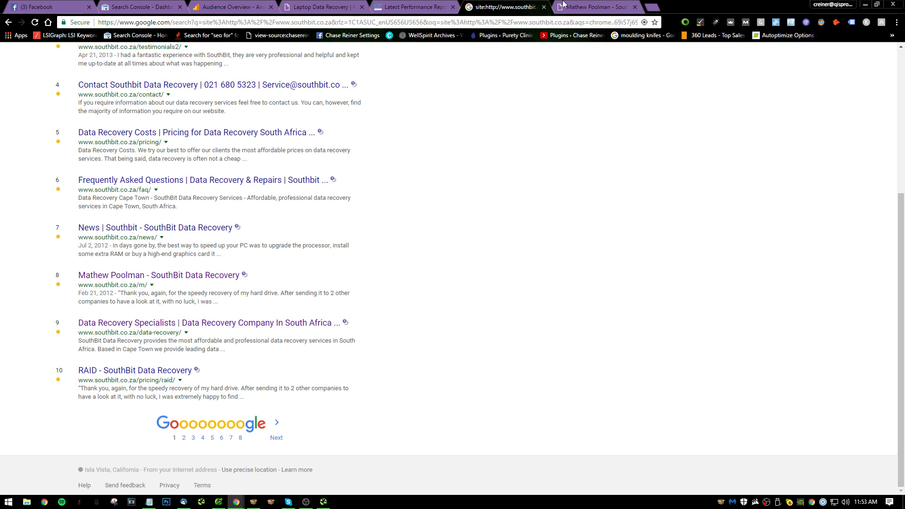
{"action": "left_click", "coordinate": [604, 5]}
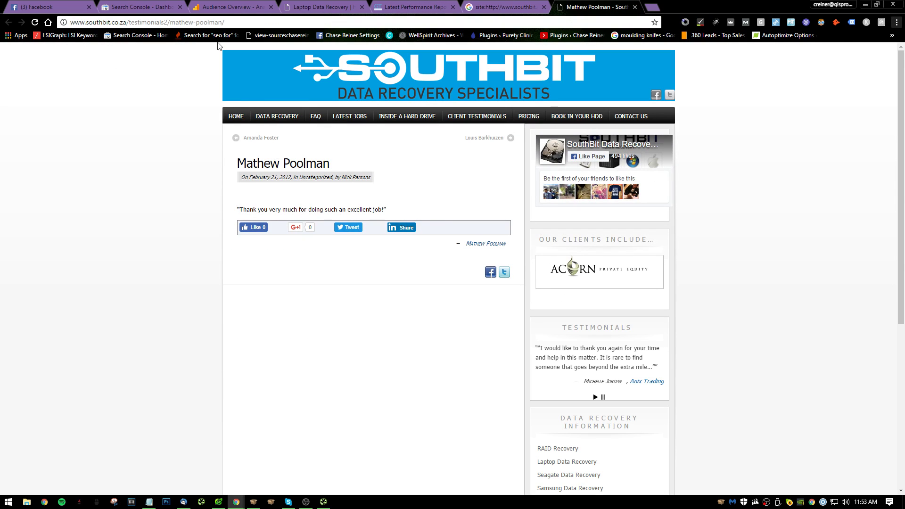
- In the Notepad audit list, write item 22 as "Noindex pages like:" followed by the testimonial page's copied URL, and start item 23
{"action": "left_click", "coordinate": [231, 21]}
{"action": "key", "text": "alt+Tab"}
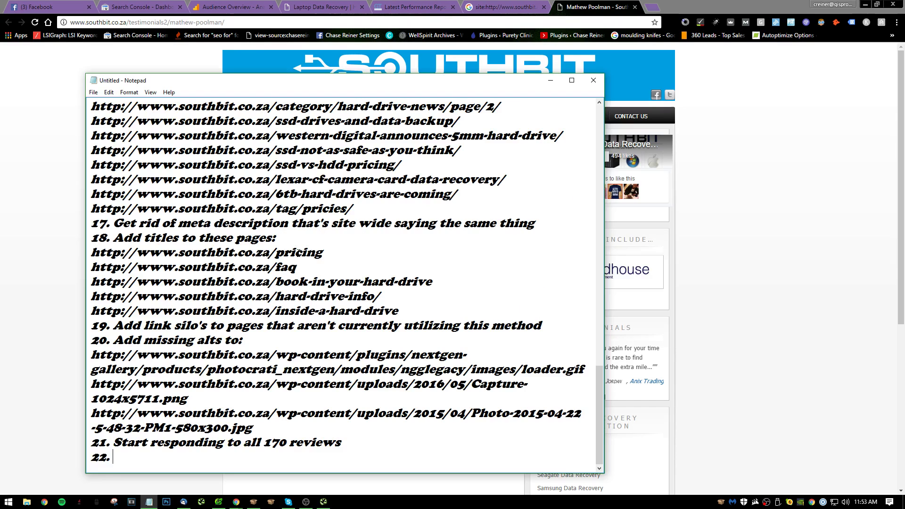
{"action": "key", "text": "BackSpace"}
{"action": "type", "text": "oindex pages like:"}
{"action": "key", "text": "ctrl+v"}
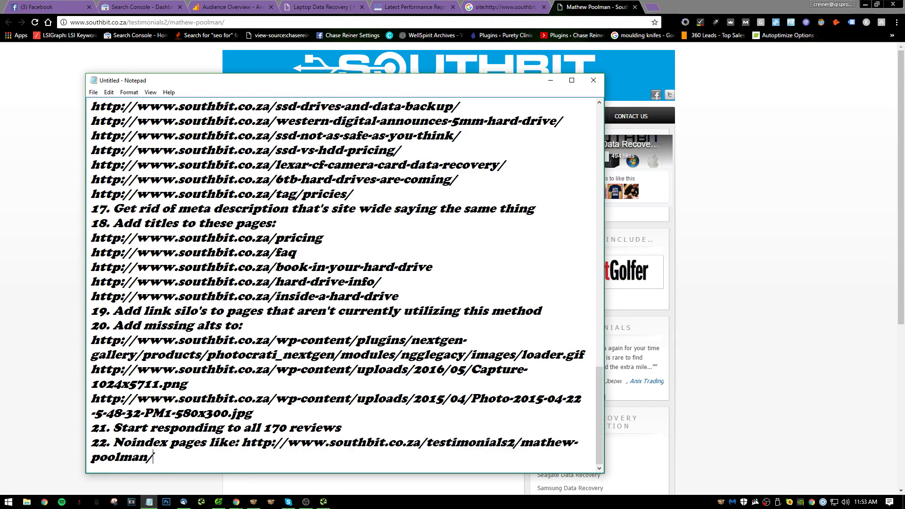
{"action": "key", "text": "Return"}
{"action": "type", "text": "23."}
- Switch back to the site search in Chrome and open page 2 of the results
{"action": "left_click", "coordinate": [753, 421]}
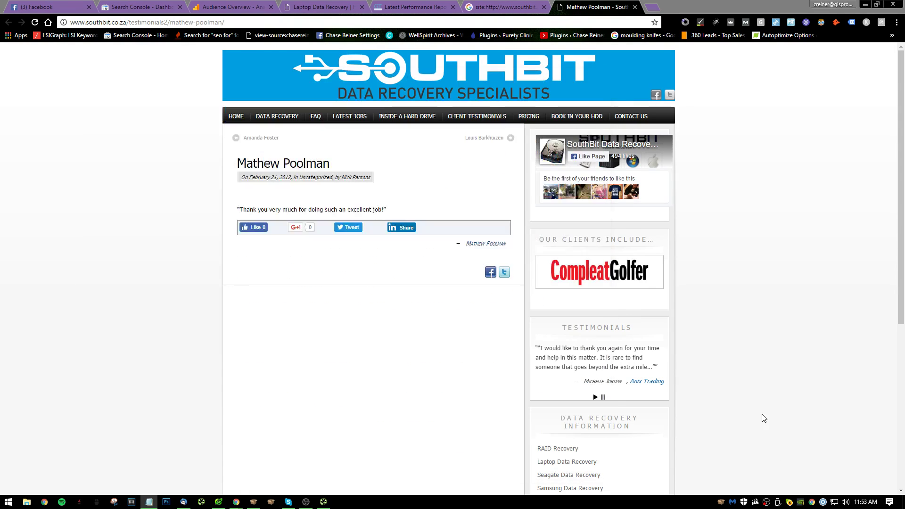
{"action": "left_click", "coordinate": [486, 8]}
{"action": "left_click", "coordinate": [419, 9]}
{"action": "key", "text": "ctrl+Tab"}
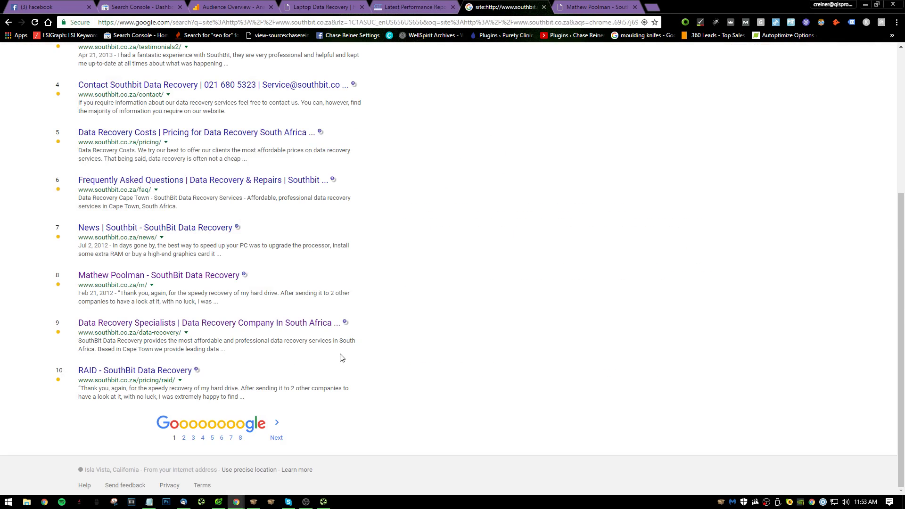
{"action": "left_click", "coordinate": [202, 434]}
- In the incognito Chrome window, leave SouthBit's reviews and business listing and examine the local and organic results for "cape town data recovery"
{"action": "key", "text": "alt+Tab"}
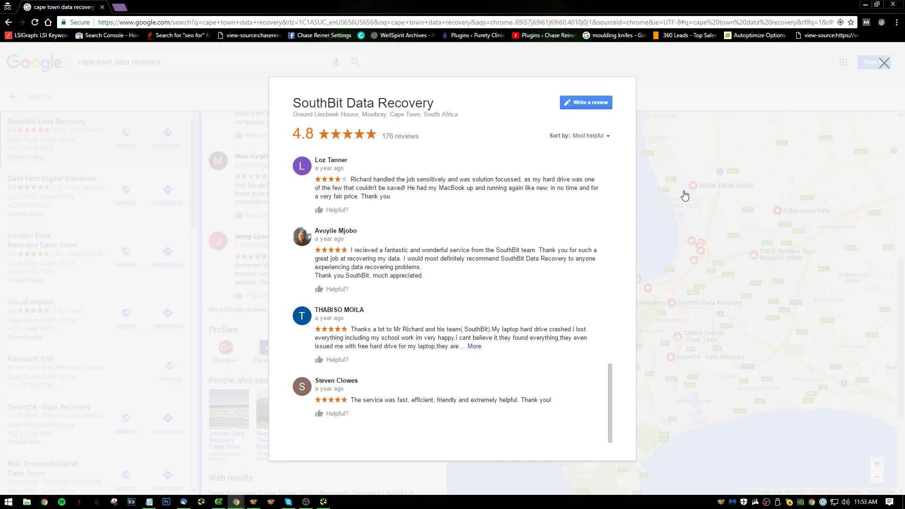
{"action": "left_click", "coordinate": [684, 195]}
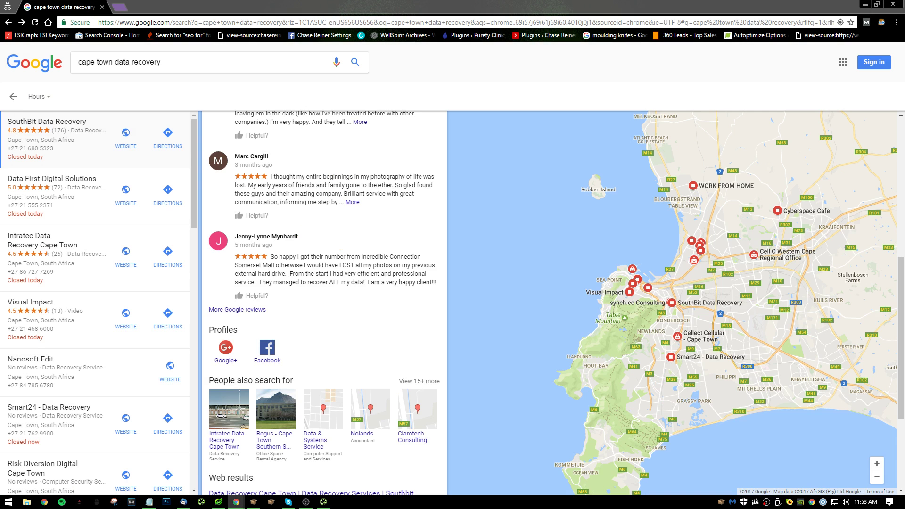
{"action": "left_click", "coordinate": [13, 97]}
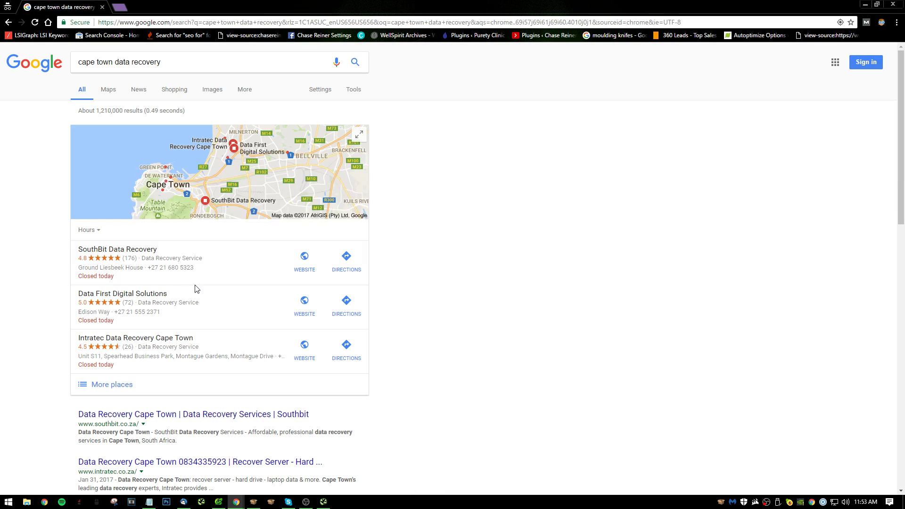
{"action": "scroll", "coordinate": [250, 329], "scroll_direction": "down", "scroll_amount": 2}
{"action": "scroll", "coordinate": [207, 325], "scroll_direction": "down", "scroll_amount": 1}
{"action": "scroll", "coordinate": [208, 320], "scroll_direction": "down", "scroll_amount": 1}
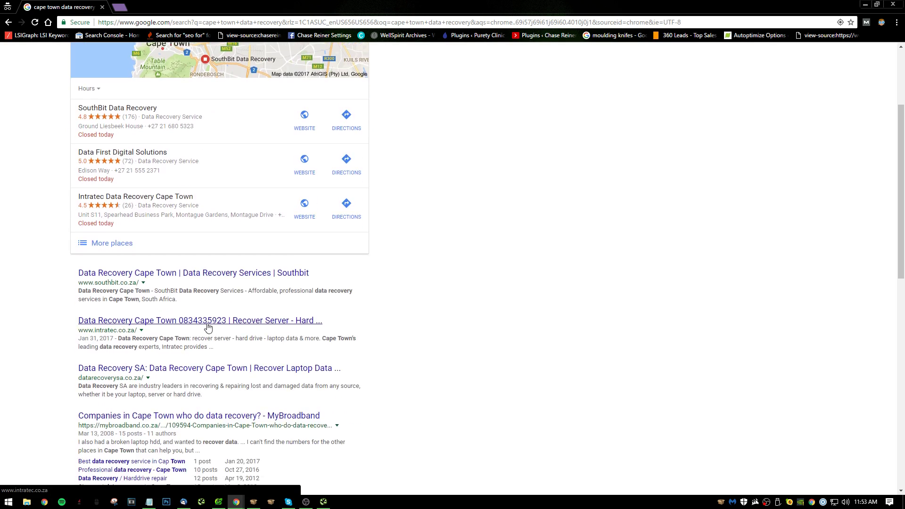
{"action": "scroll", "coordinate": [225, 339], "scroll_direction": "up", "scroll_amount": 3}
{"action": "scroll", "coordinate": [225, 339], "scroll_direction": "down", "scroll_amount": 3}
{"action": "scroll", "coordinate": [327, 341], "scroll_direction": "up", "scroll_amount": 3}
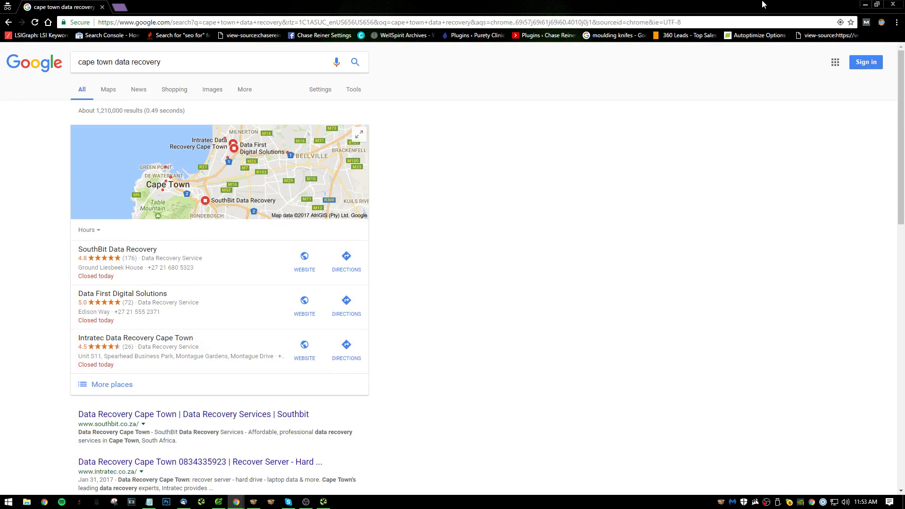
- Shrink the incognito window with the "cape town data recovery" results and minimize it to uncover the site search
{"action": "left_click_drag", "start_coordinate": [686, 5], "coordinate": [737, 5]}
{"action": "left_click_drag", "start_coordinate": [810, 4], "coordinate": [559, 141]}
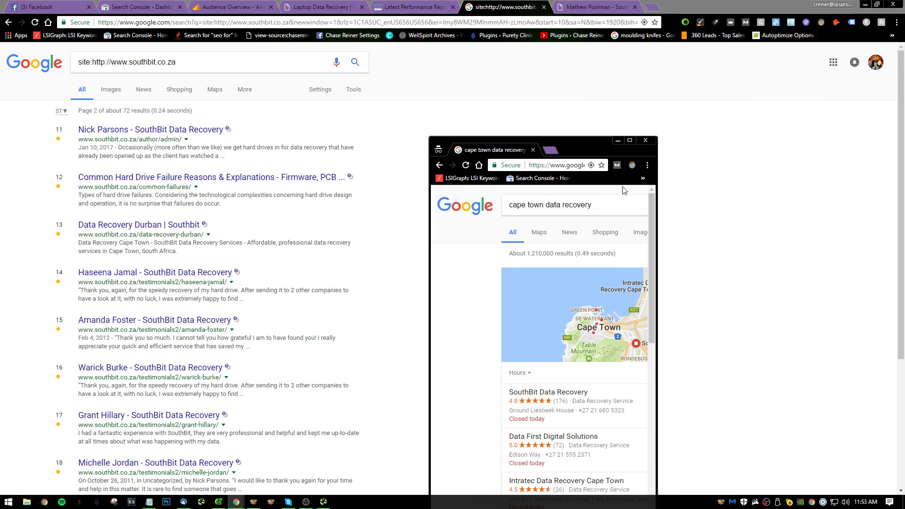
{"action": "left_click", "coordinate": [614, 138]}
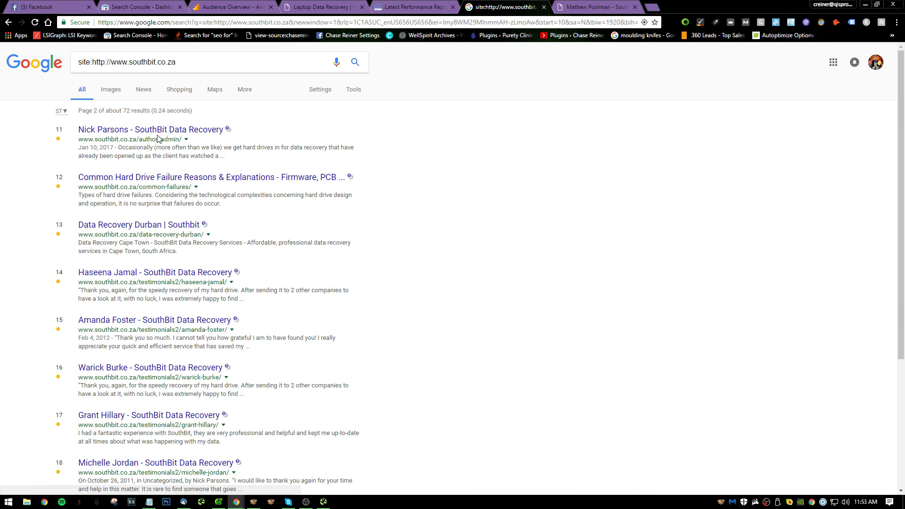
- Switch to the Notepad audit list and write item 23 as "Noindex author"
{"action": "right_click", "coordinate": [202, 129]}
{"action": "key", "text": "alt+Tab"}
{"action": "key", "text": "alt+Tab"}
{"action": "key", "text": "alt+Tab"}
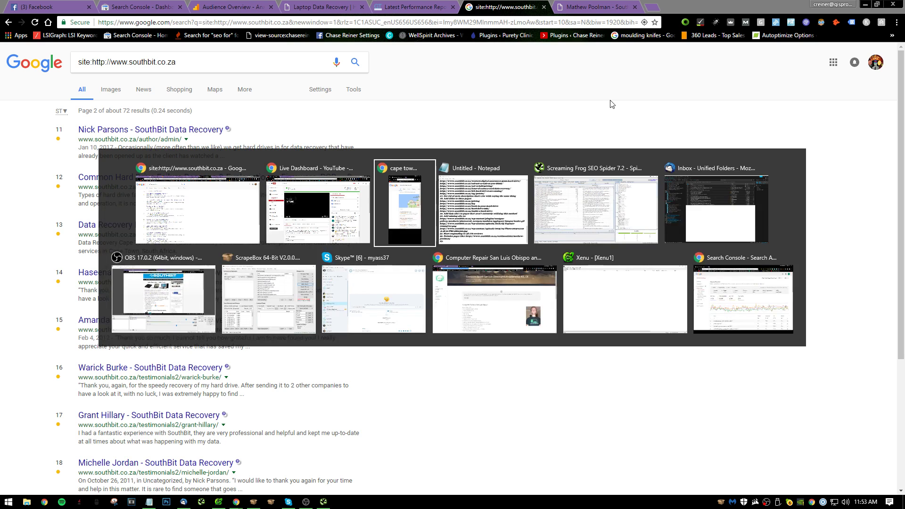
{"action": "type", "text": "NM"}
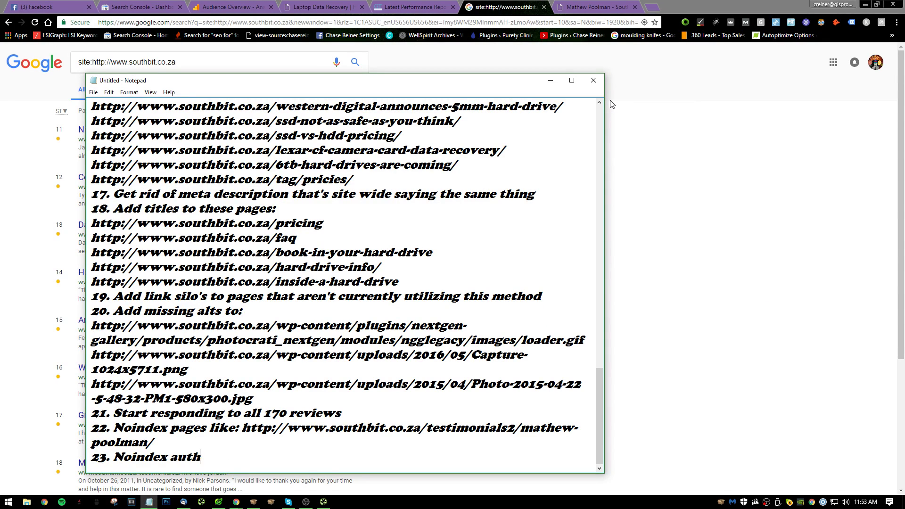
- Open the indexed author/admin page from result 11 in a new tab and examine how its posts are displayed
{"action": "left_click", "coordinate": [744, 154]}
{"action": "right_click", "coordinate": [86, 133]}
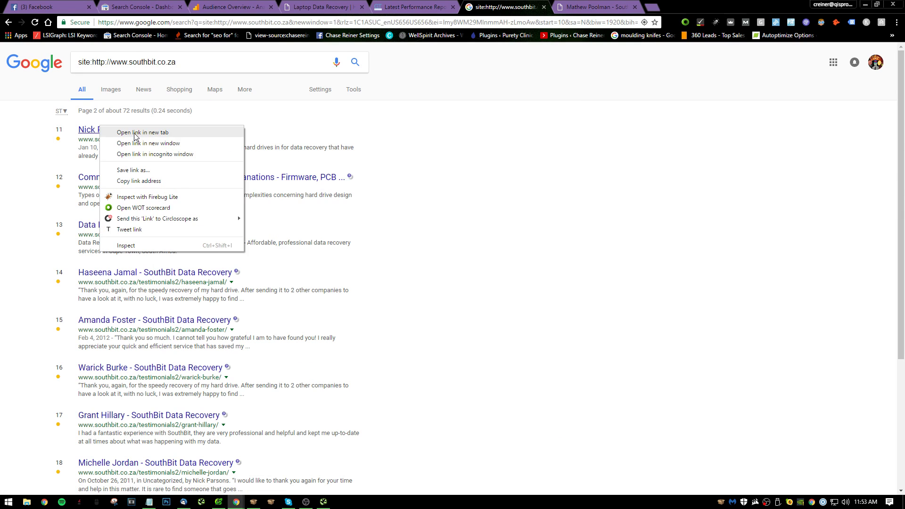
{"action": "left_click", "coordinate": [113, 133]}
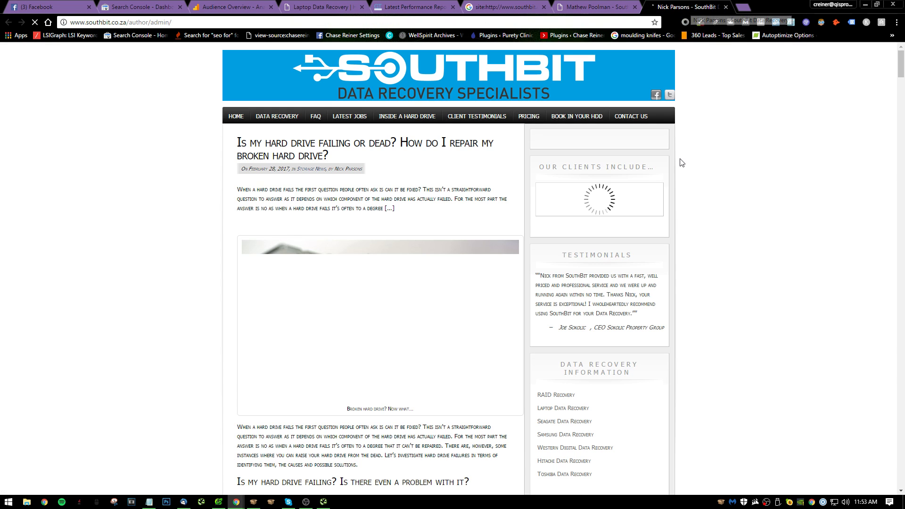
{"action": "scroll", "coordinate": [254, 89], "scroll_direction": "down", "scroll_amount": 6}
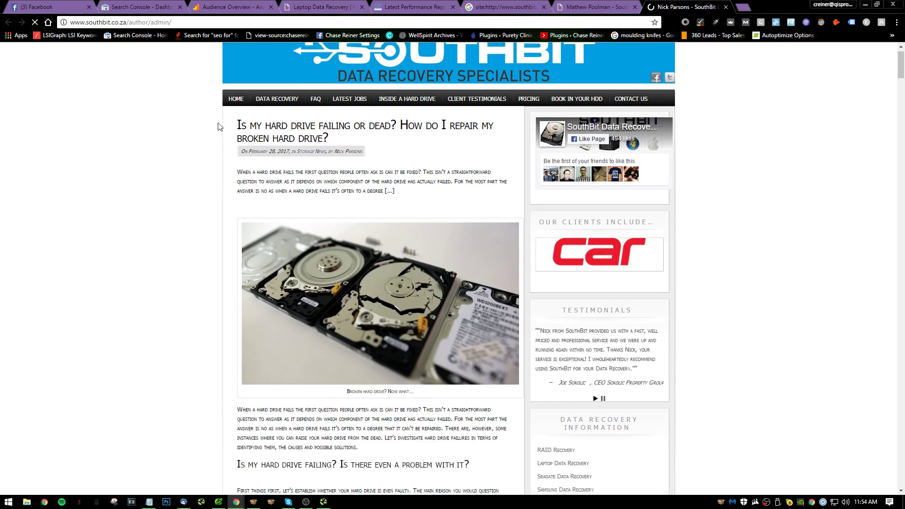
{"action": "scroll", "coordinate": [235, 140], "scroll_direction": "down", "scroll_amount": 20}
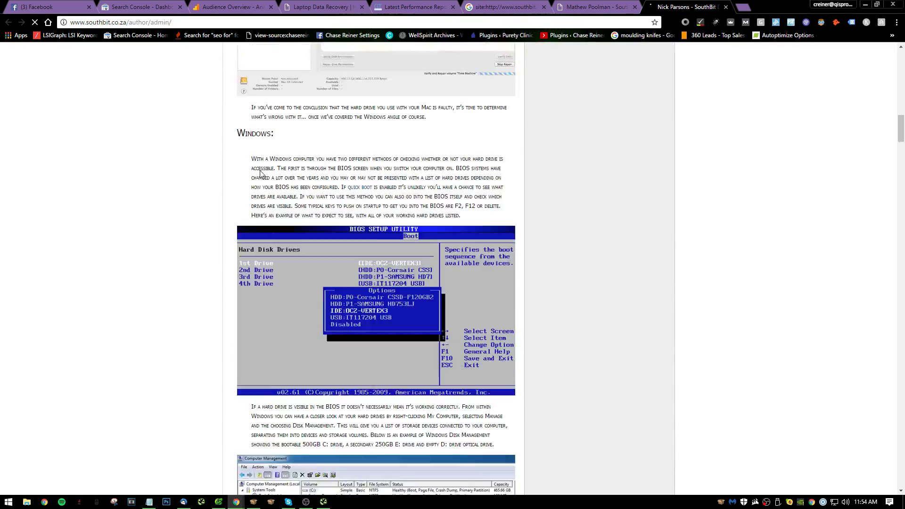
{"action": "scroll", "coordinate": [276, 172], "scroll_direction": "down", "scroll_amount": 20}
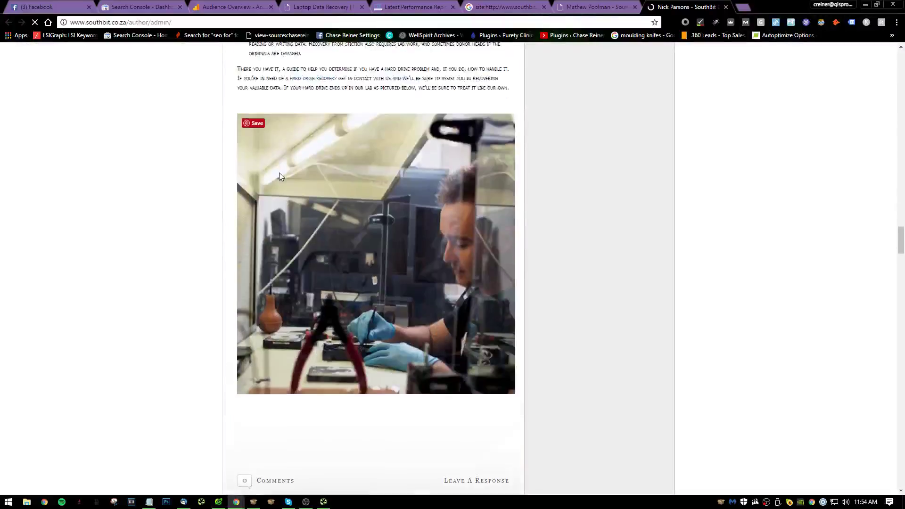
{"action": "scroll", "coordinate": [284, 176], "scroll_direction": "up", "scroll_amount": 20}
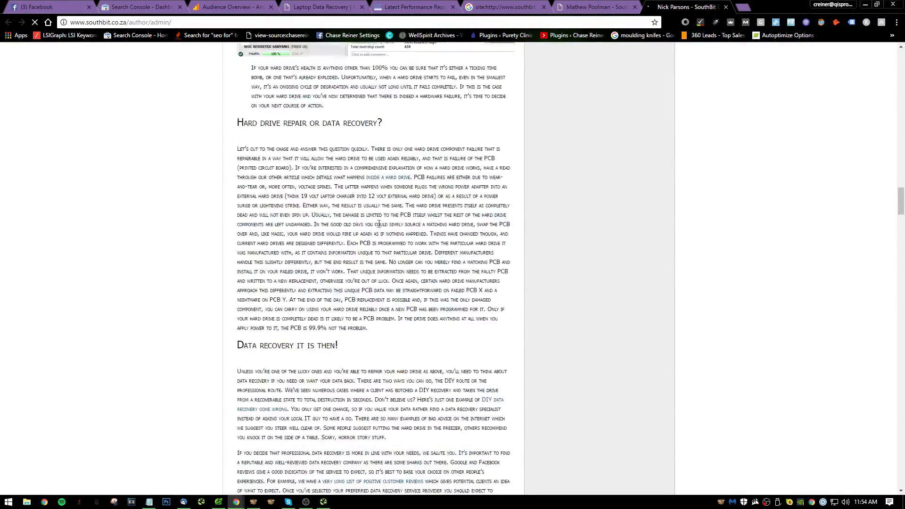
{"action": "scroll", "coordinate": [448, 257], "scroll_direction": "up", "scroll_amount": 20}
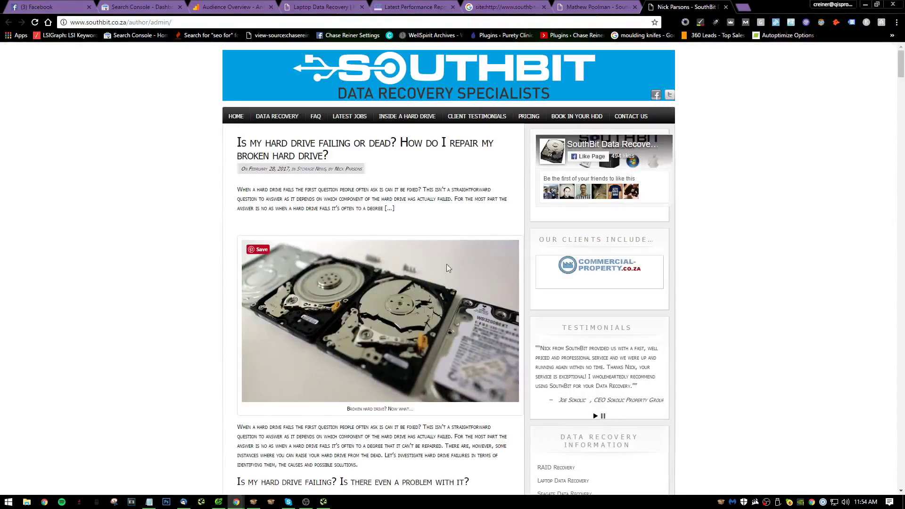
{"action": "scroll", "coordinate": [468, 354], "scroll_direction": "down", "scroll_amount": 20}
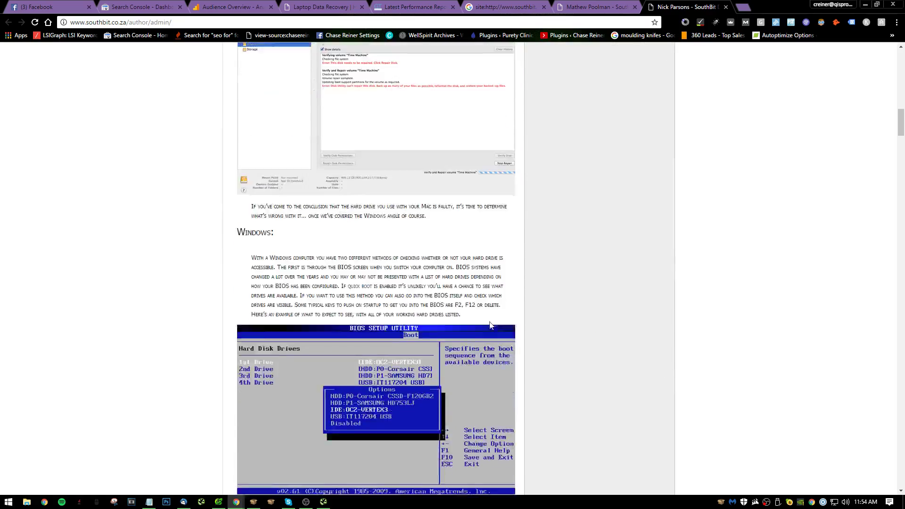
{"action": "scroll", "coordinate": [396, 337], "scroll_direction": "up", "scroll_amount": 20}
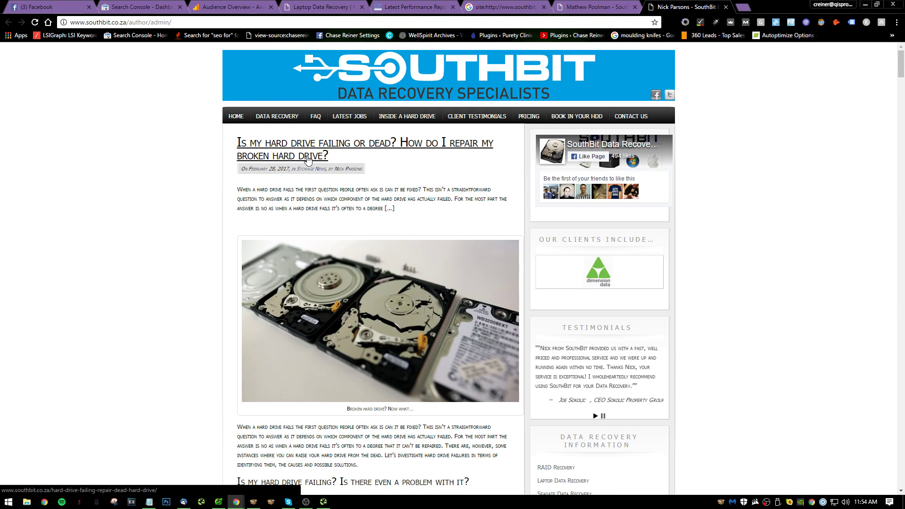
{"action": "scroll", "coordinate": [345, 277], "scroll_direction": "down", "scroll_amount": 15}
{"action": "scroll", "coordinate": [344, 278], "scroll_direction": "down", "scroll_amount": 5}
- Switch to the Notepad audit list, discard the attempted addition "and a" to item 23 and start item 24
{"action": "key", "text": "alt+Tab"}
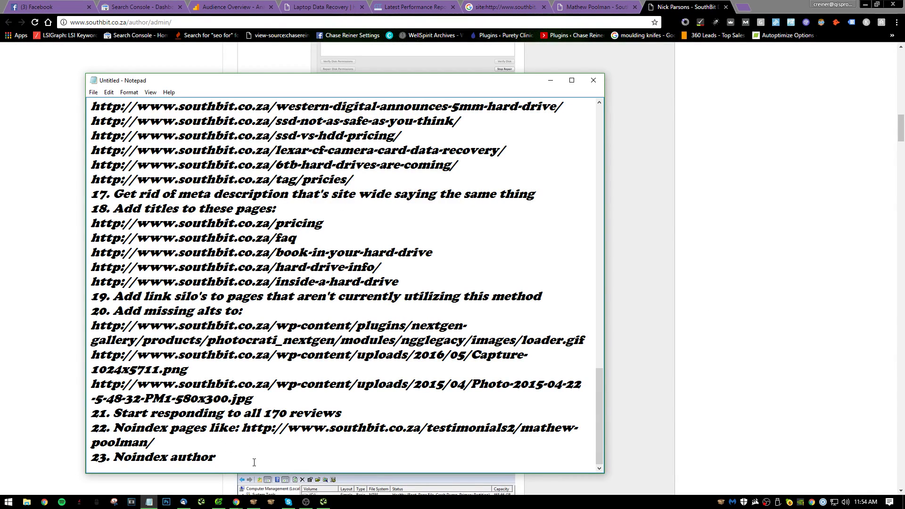
{"action": "type", "text": "and a"}
{"action": "key", "text": "ctrl+shift+Left"}
{"action": "key", "text": "ctrl+shift+Left"}
{"action": "key", "text": "BackSpace"}
{"action": "key", "text": "Return"}
{"action": "type", "text": "24."}
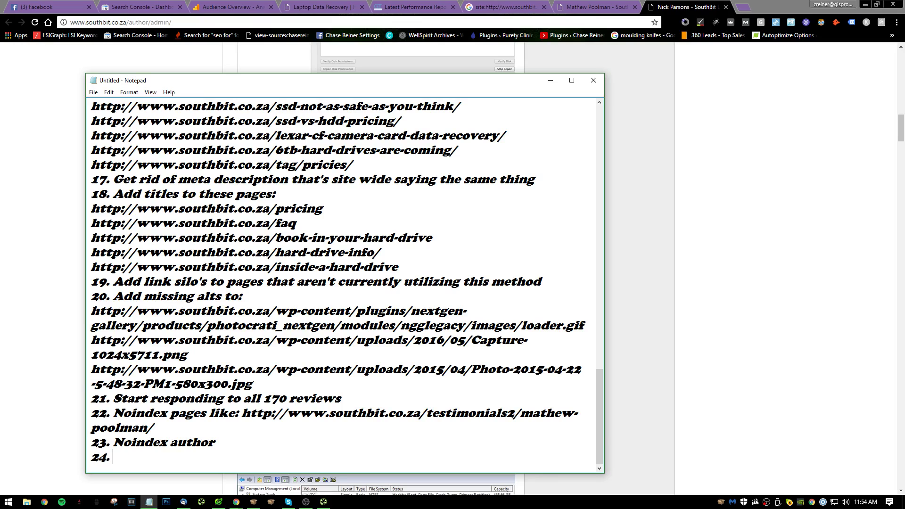
- Switch back to the browser and check the author/admin page for "blog", then open its page source
{"action": "left_click", "coordinate": [821, 340]}
{"action": "scroll", "coordinate": [820, 339], "scroll_direction": "up", "scroll_amount": 15}
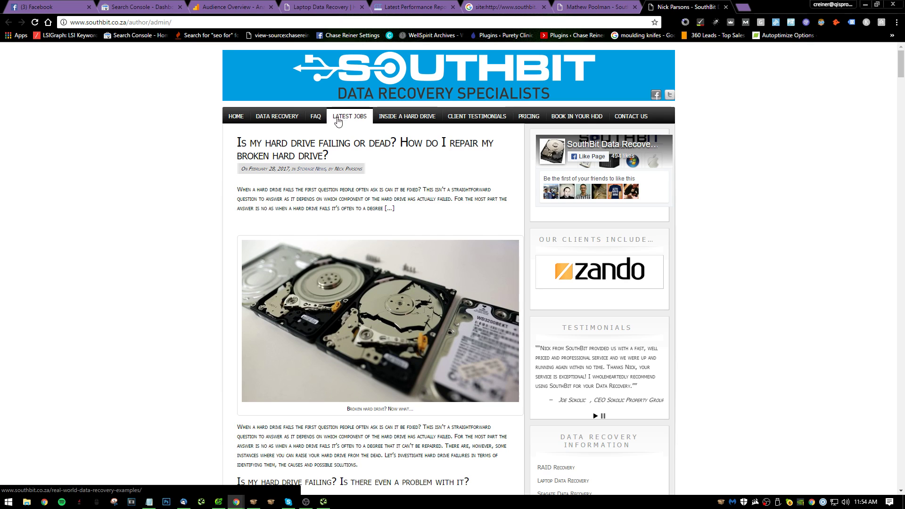
{"action": "key", "text": "ctrl+f"}
{"action": "type", "text": "blog"}
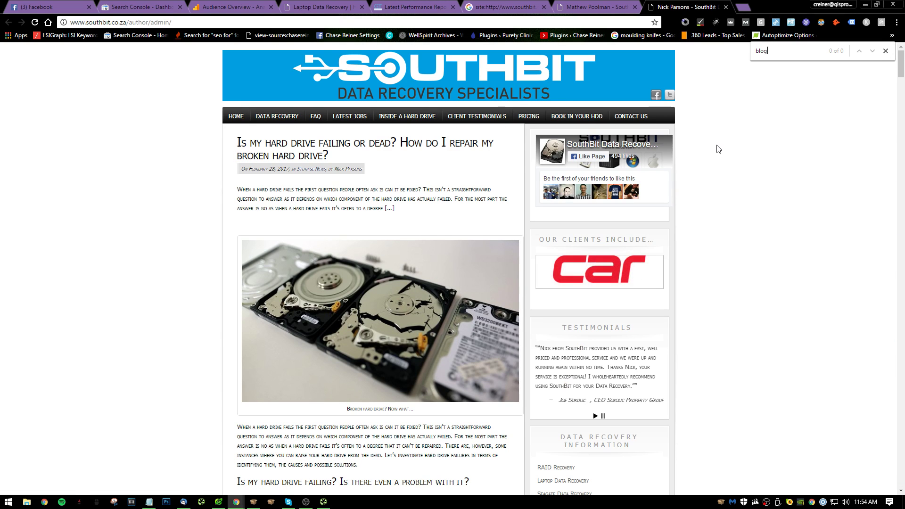
{"action": "right_click", "coordinate": [720, 148]}
{"action": "left_click", "coordinate": [792, 271]}
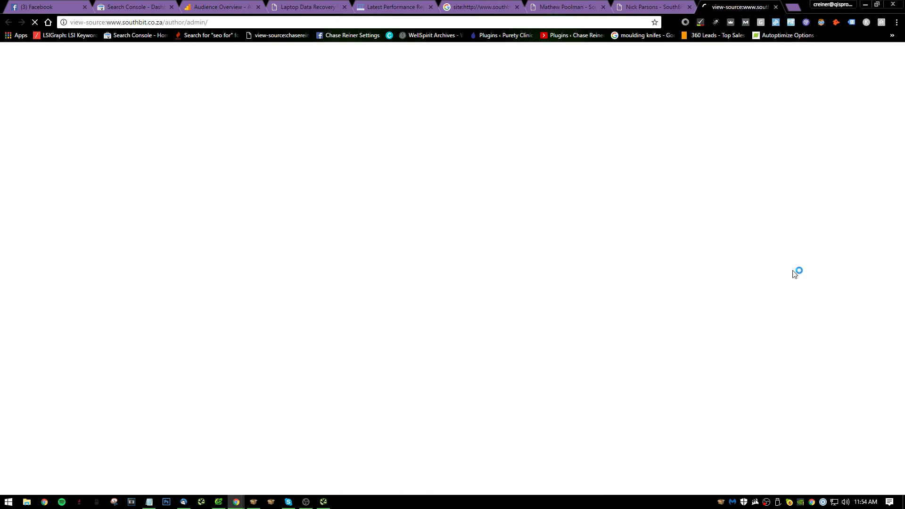
{"action": "key", "text": "ctrl+f"}
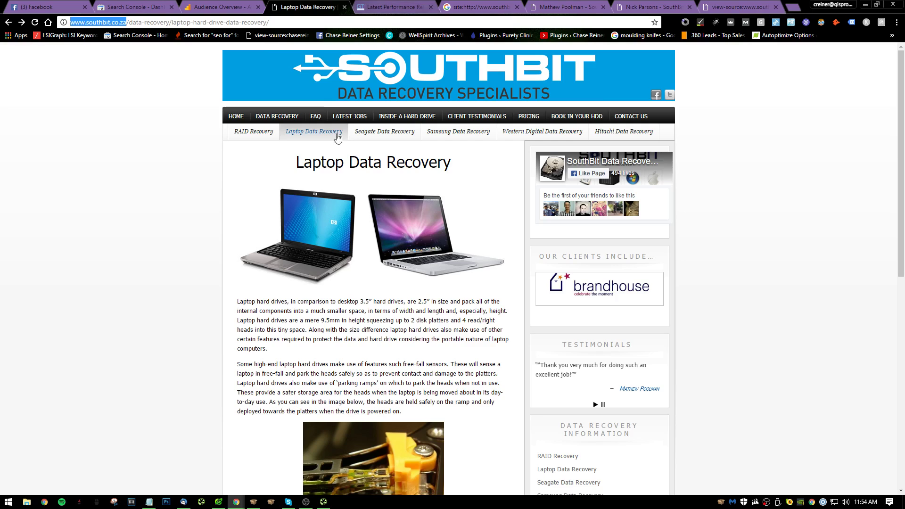
{"action": "left_click", "coordinate": [311, 7]}
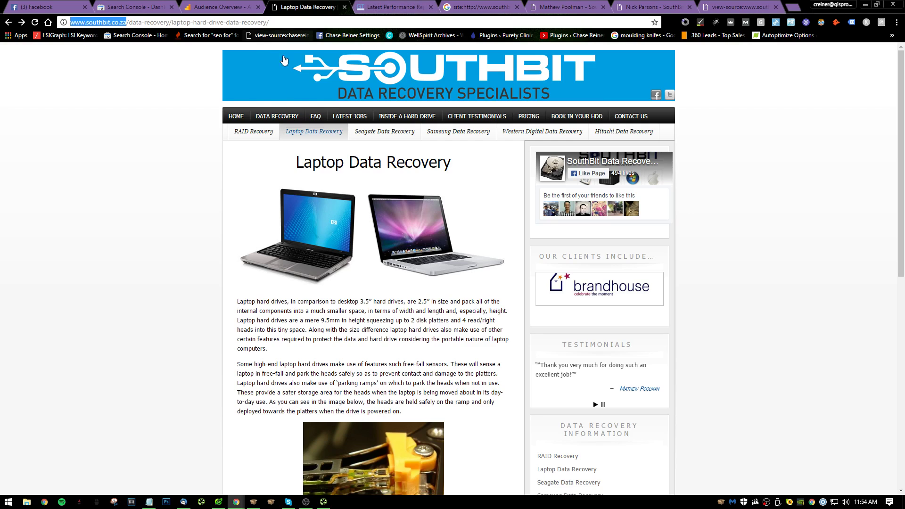
{"action": "left_click", "coordinate": [109, 22]}
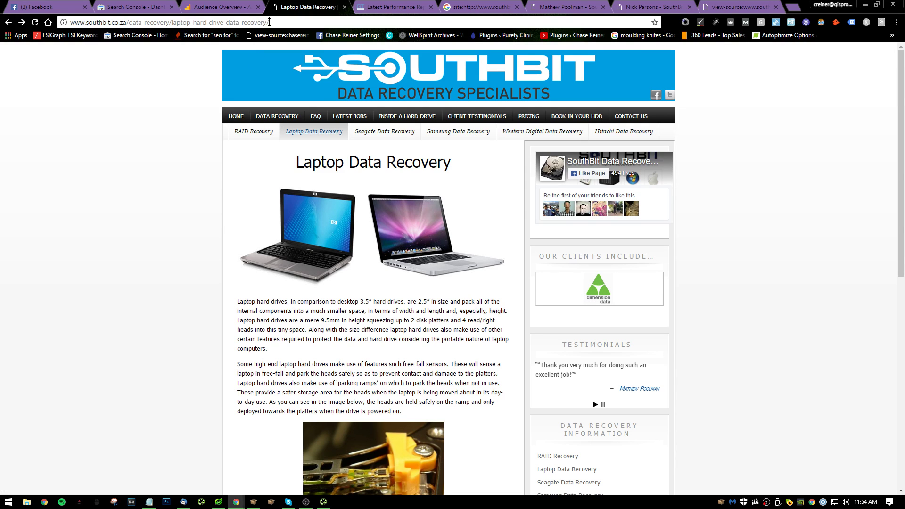
{"action": "key", "text": "shift+End"}
{"action": "key", "text": "BackSpace"}
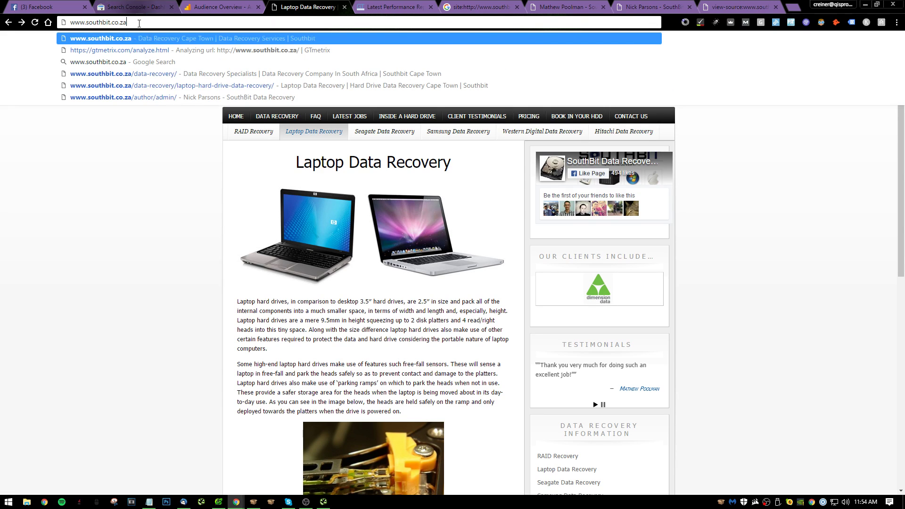
{"action": "key", "text": "ctrl+a"}
{"action": "key", "text": "Home"}
{"action": "type", "text": "site:"}
{"action": "key", "text": "Return"}
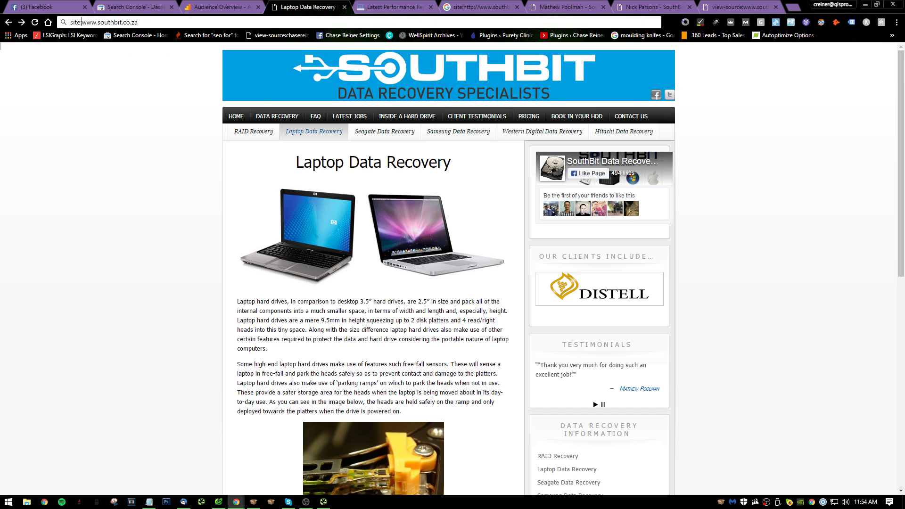
- Check the site search for "blog", and rerun it without that term
{"action": "left_click", "coordinate": [209, 64]}
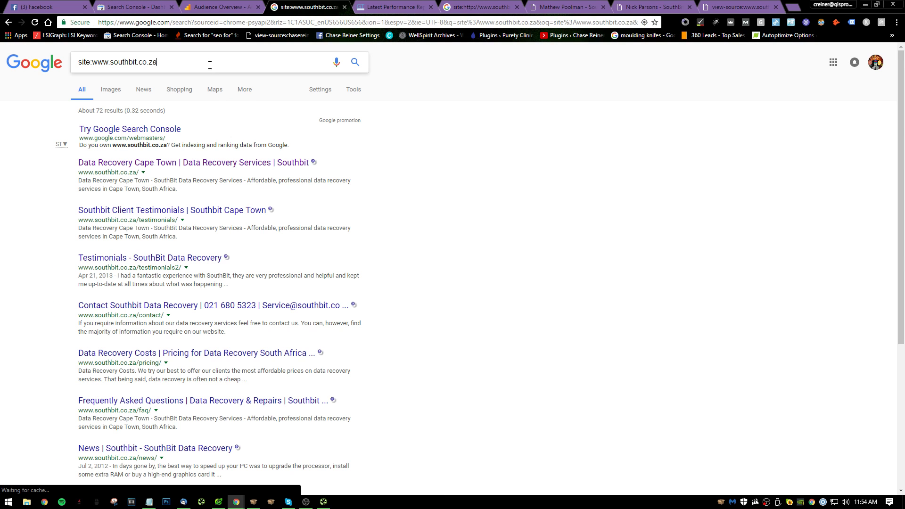
{"action": "type", "text": "blog"}
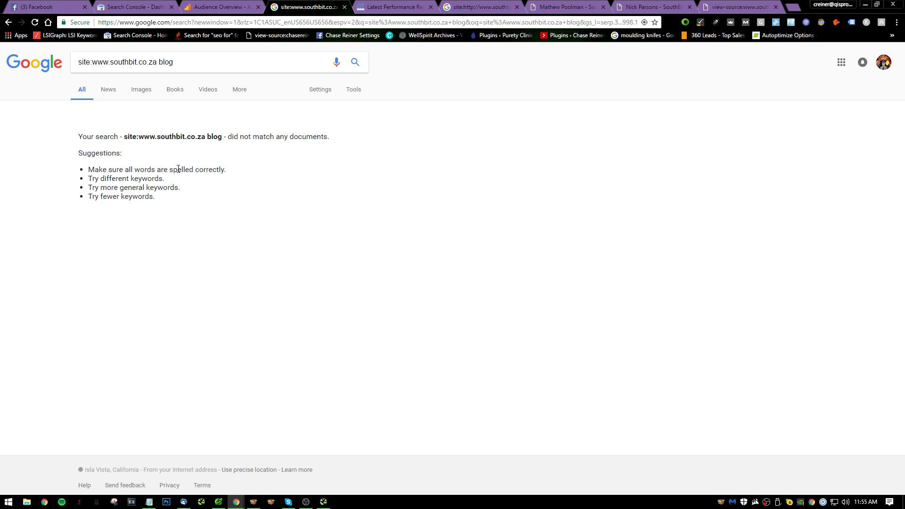
{"action": "left_click_drag", "start_coordinate": [174, 62], "coordinate": [169, 62]}
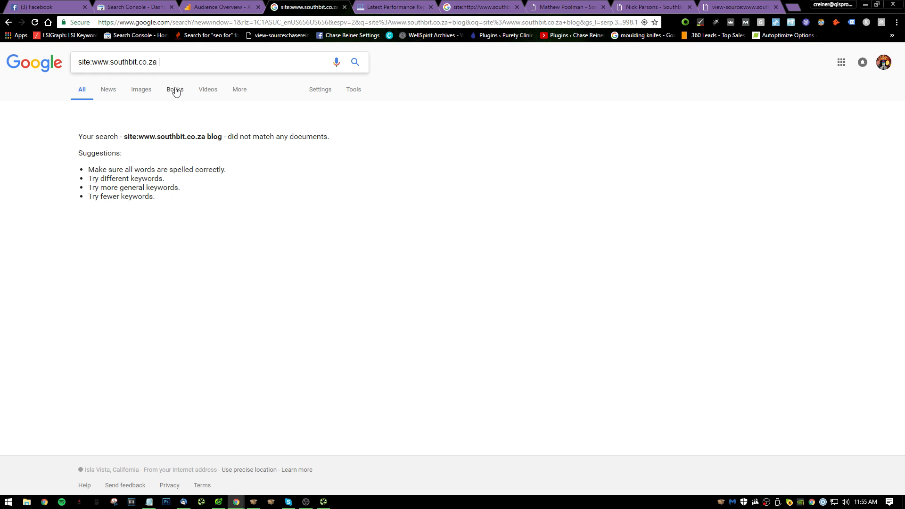
{"action": "key", "text": "Return"}
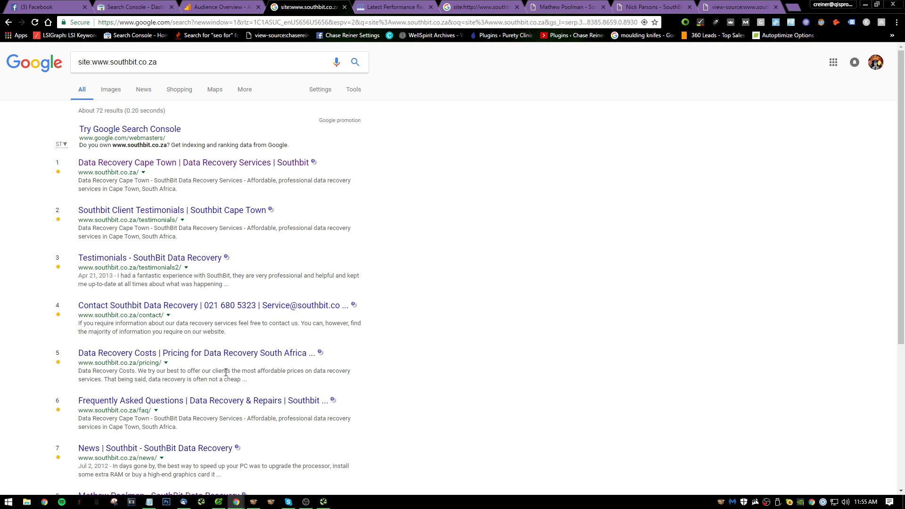
- Look through the indexed pages and open the News result of southbit.co.za
{"action": "scroll", "coordinate": [226, 372], "scroll_direction": "down", "scroll_amount": 3}
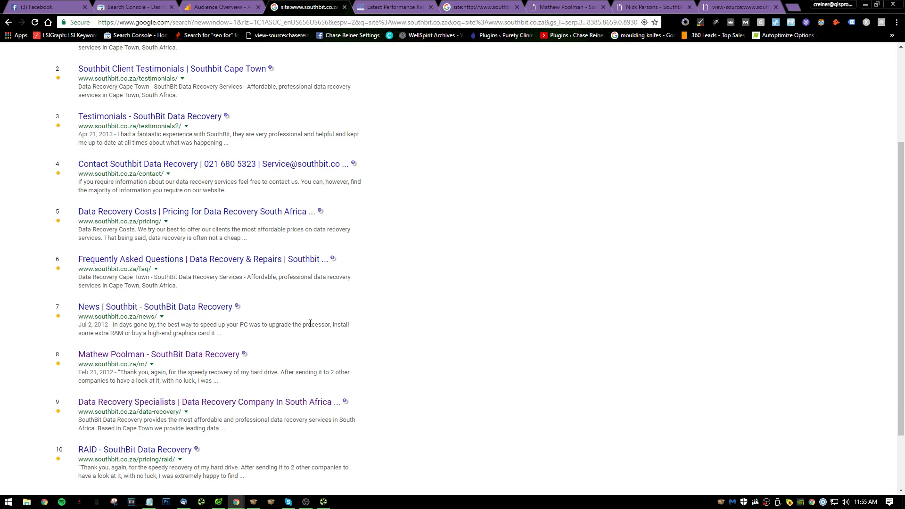
{"action": "scroll", "coordinate": [584, 220], "scroll_direction": "down", "scroll_amount": 1}
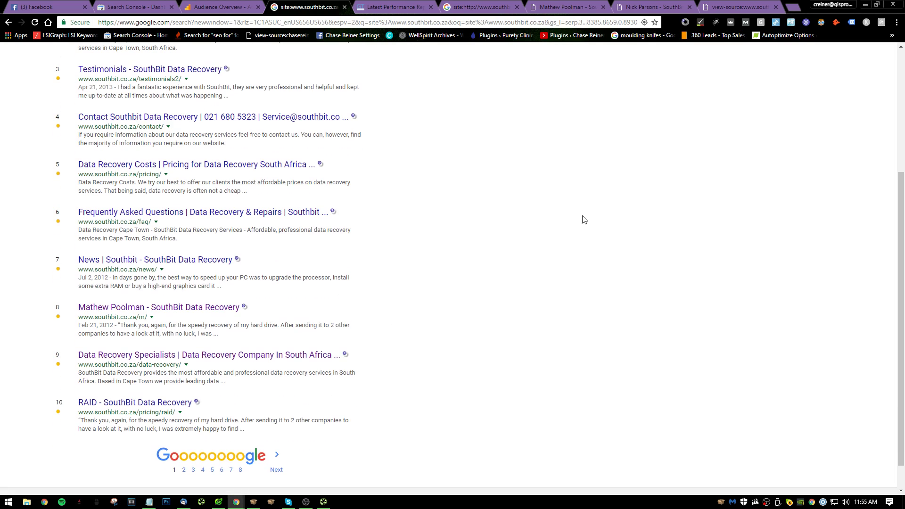
{"action": "left_click", "coordinate": [168, 261]}
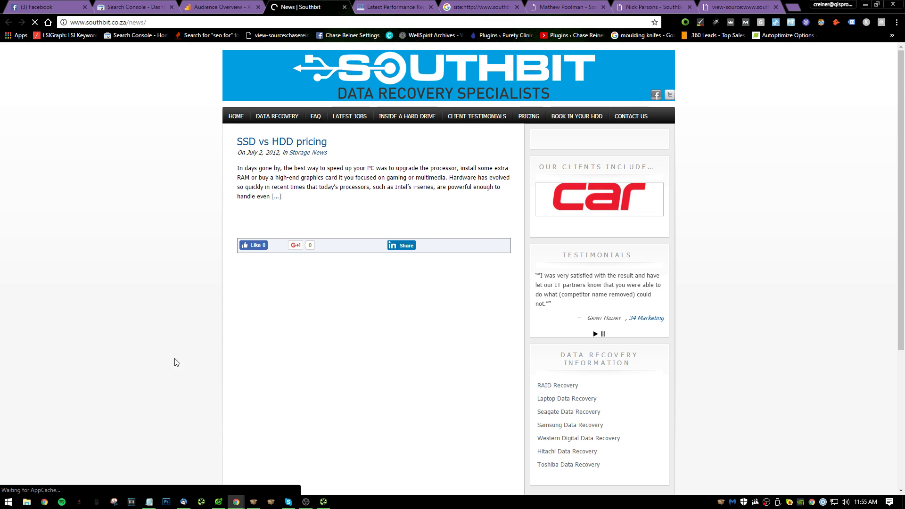
- Search the News page's source for the author's first name and for "news", and close the source view
{"action": "right_click", "coordinate": [144, 241]}
{"action": "left_click", "coordinate": [203, 370]}
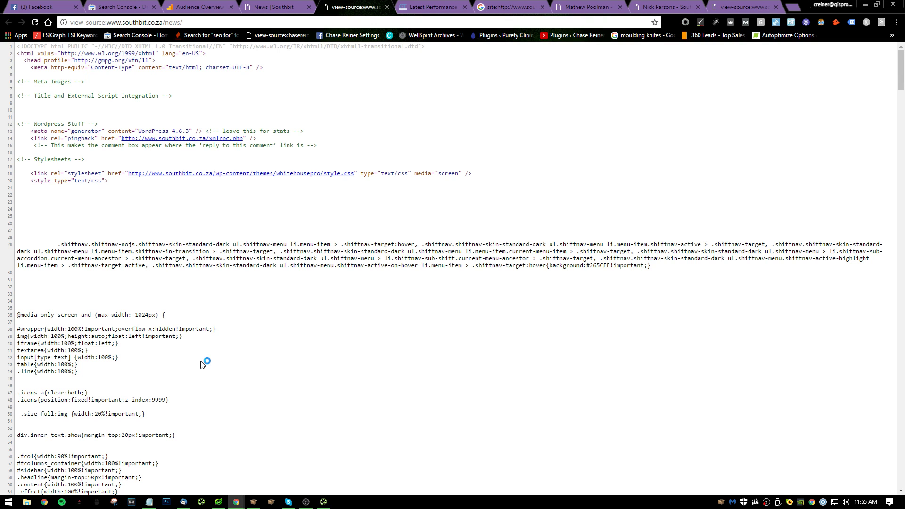
{"action": "key", "text": "ctrl+f"}
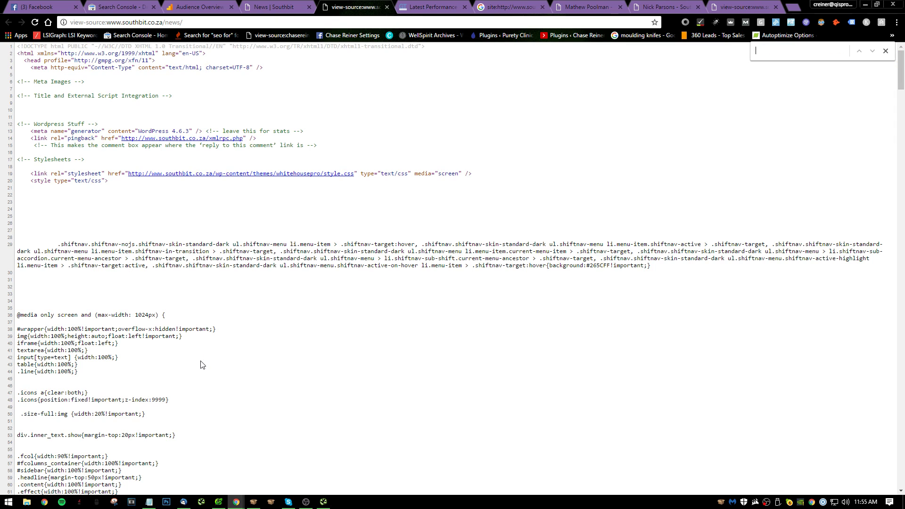
{"action": "type", "text": "nick"}
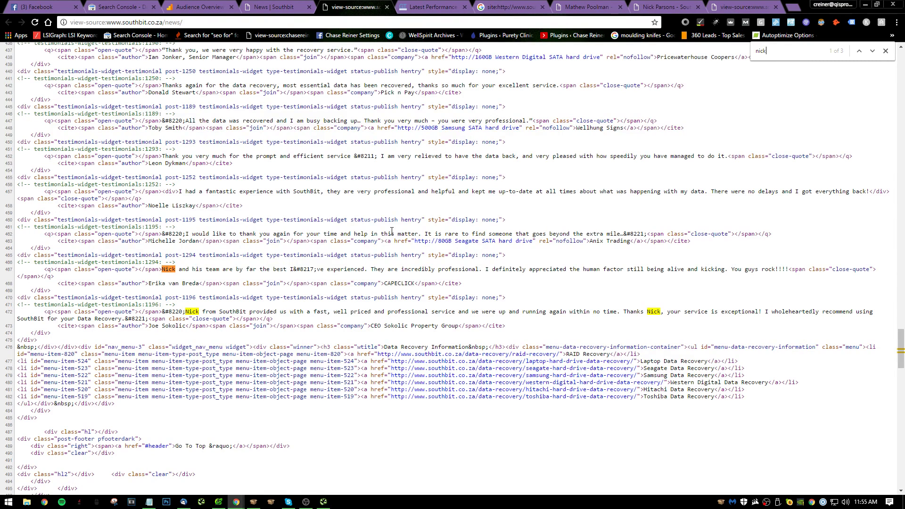
{"action": "type", "text": "news"}
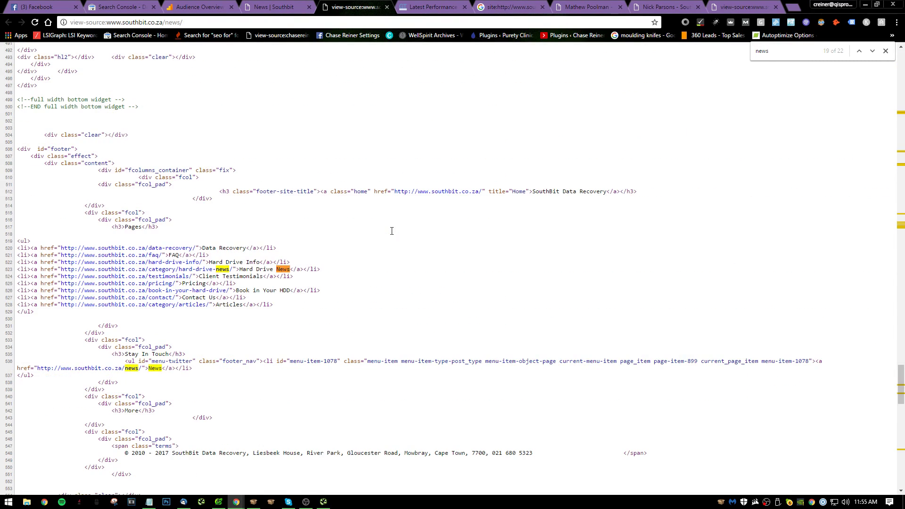
{"action": "key", "text": "Return"}
{"action": "key", "text": "Return"}
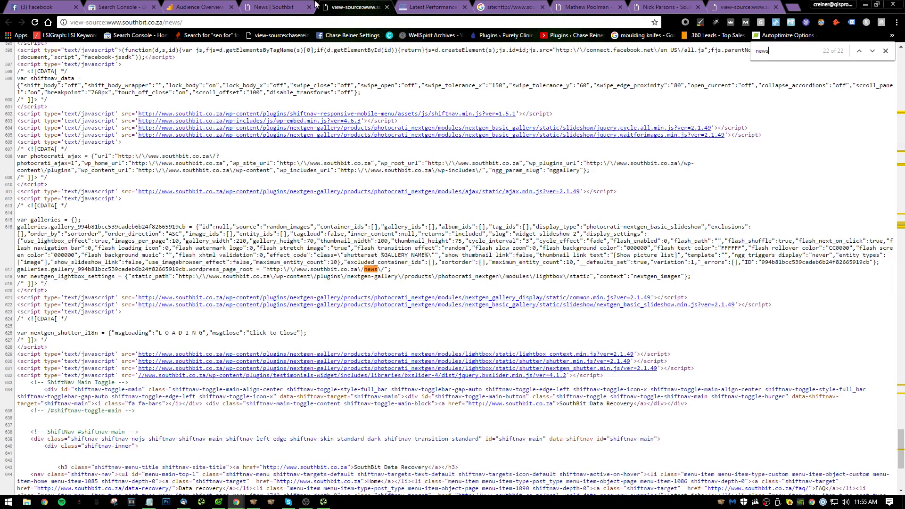
{"action": "key", "text": "ctrl+w"}
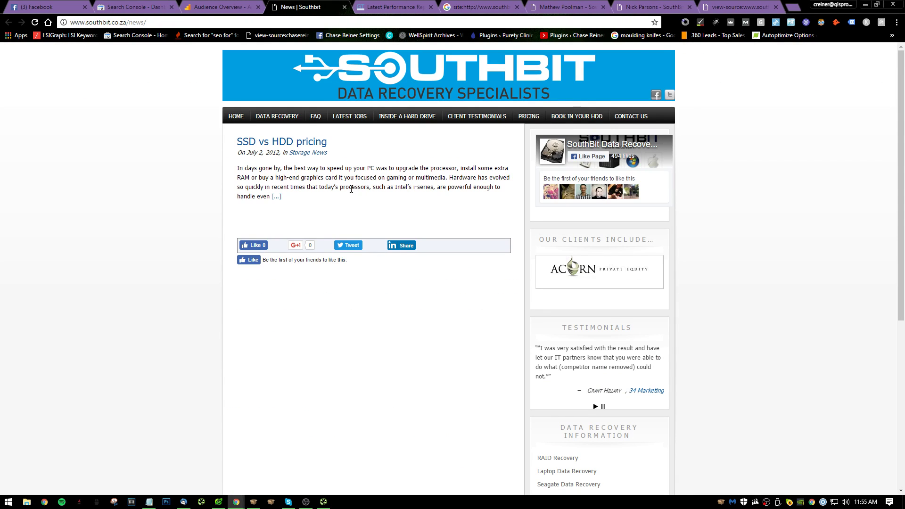
{"action": "scroll", "coordinate": [367, 175], "scroll_direction": "down", "scroll_amount": 5}
{"action": "scroll", "coordinate": [389, 160], "scroll_direction": "up", "scroll_amount": 5}
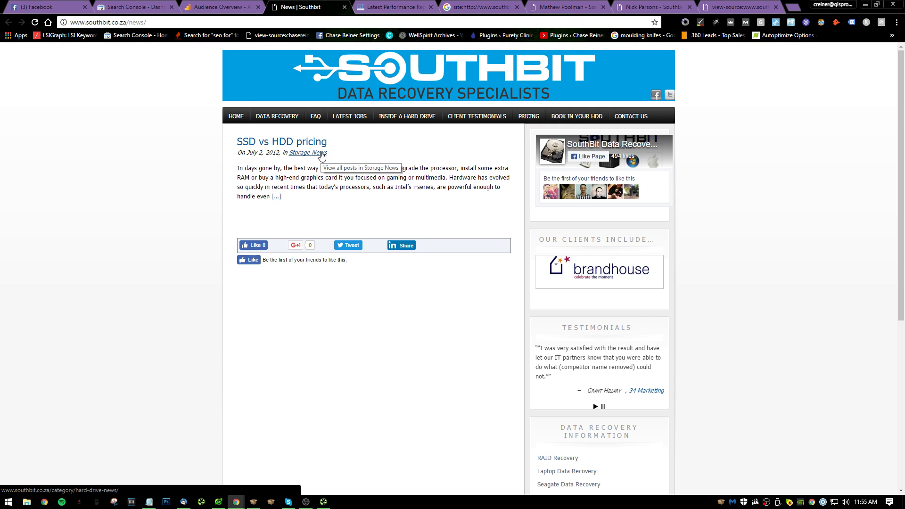
{"action": "key", "text": "alt+Tab"}
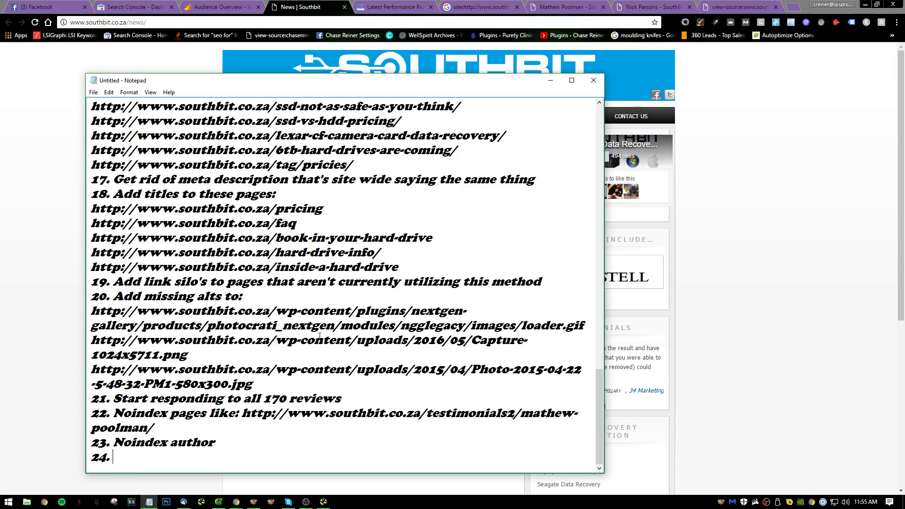
{"action": "key", "text": "alt+Tab"}
{"action": "key", "text": "alt+Tab"}
{"action": "type", "text": "Noindex:"}
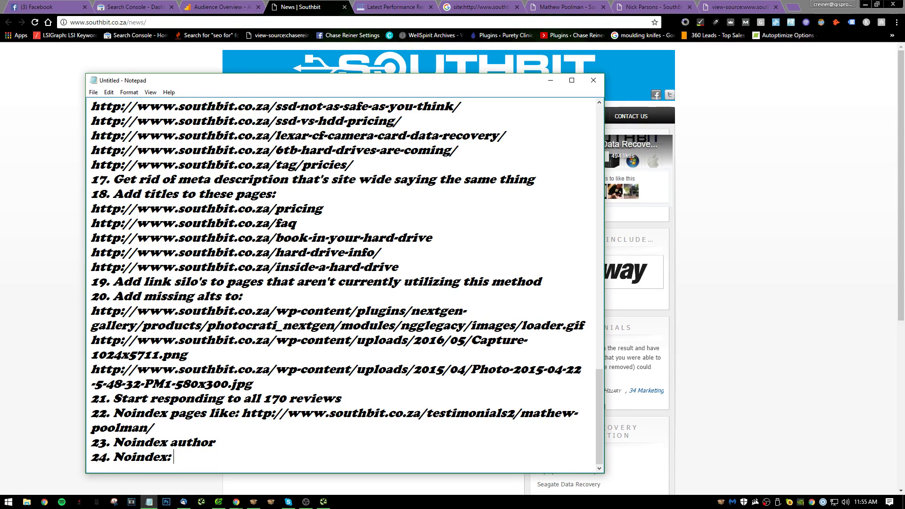
{"action": "type", "text": "http://www.southbit.co.za/news/"}
- Switch back to the browser, open the Latest Jobs page and examine its "Hard drive repair or hard drive recovery?" article
{"action": "key", "text": "alt+Tab"}
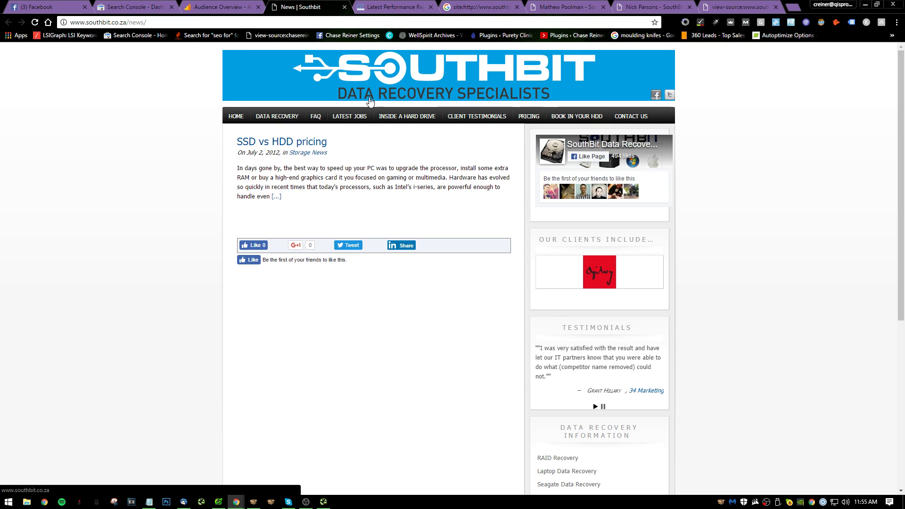
{"action": "left_click", "coordinate": [364, 123]}
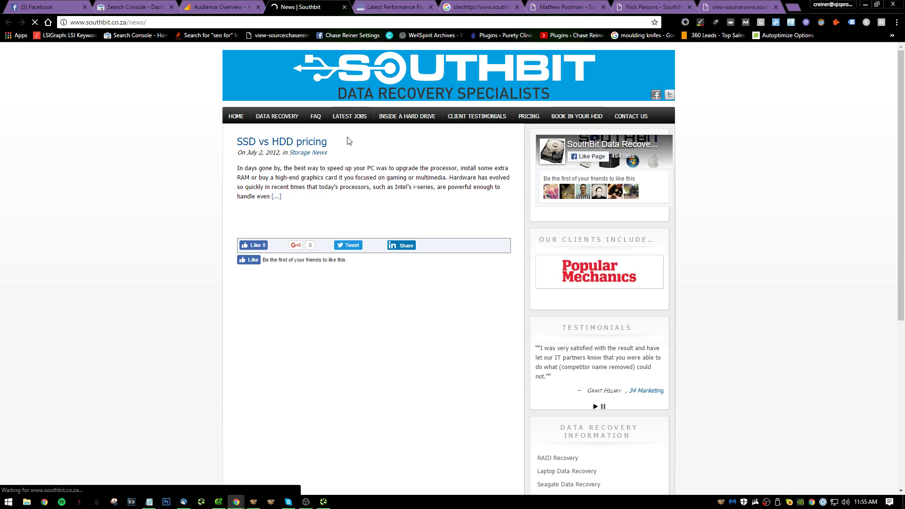
{"action": "scroll", "coordinate": [327, 173], "scroll_direction": "down", "scroll_amount": 10}
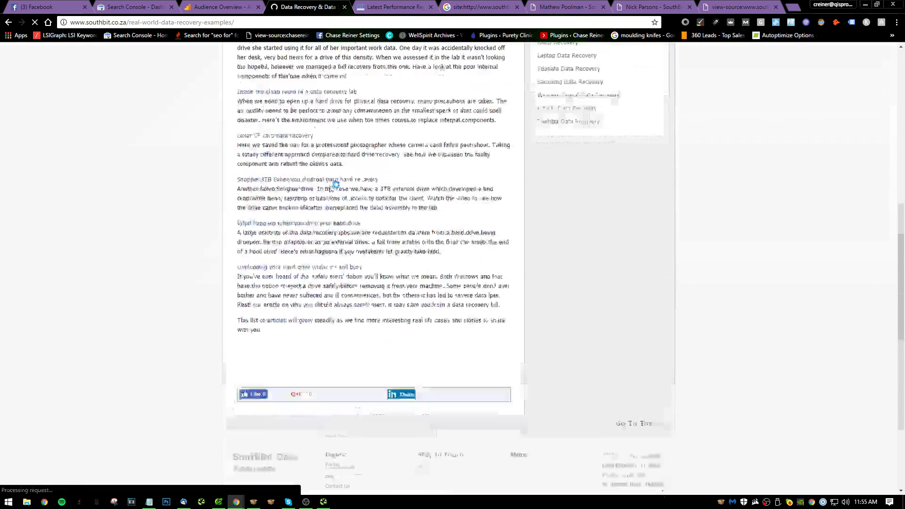
{"action": "scroll", "coordinate": [359, 192], "scroll_direction": "up", "scroll_amount": 10}
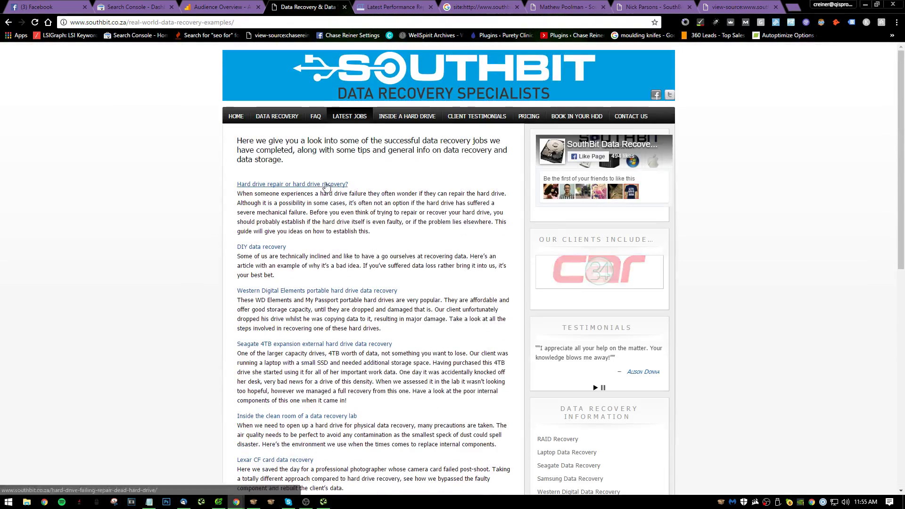
{"action": "left_click", "coordinate": [323, 185]}
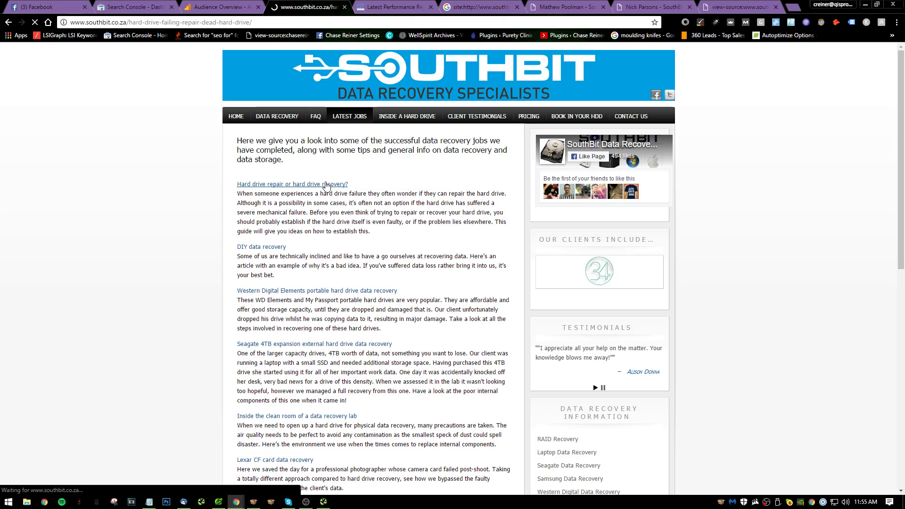
{"action": "scroll", "coordinate": [338, 225], "scroll_direction": "down", "scroll_amount": 20}
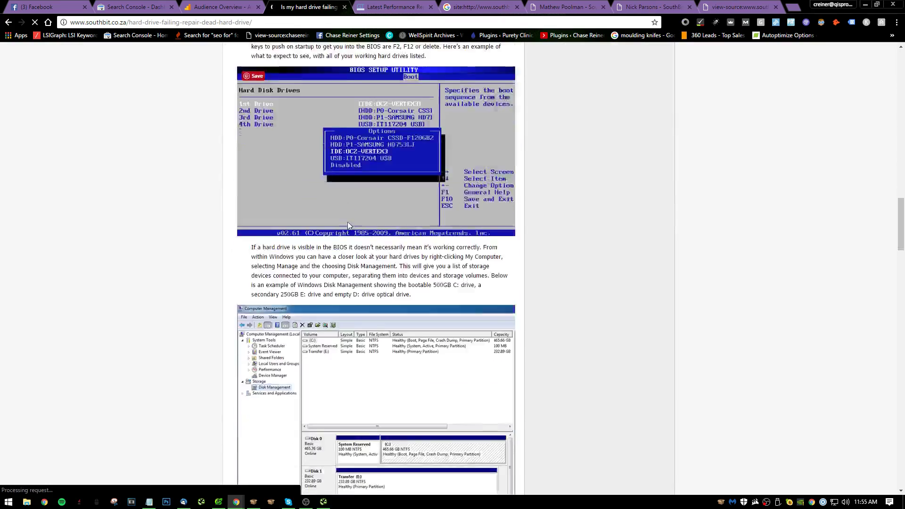
{"action": "scroll", "coordinate": [401, 169], "scroll_direction": "up", "scroll_amount": 20}
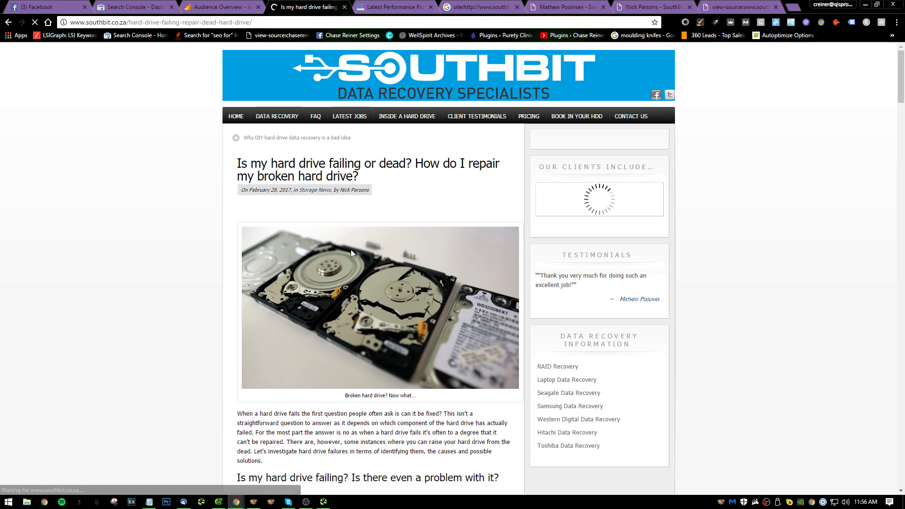
- Inspect the HTML heading tag of the article's title, close the inspector and review the article's layout
{"action": "right_click", "coordinate": [322, 175]}
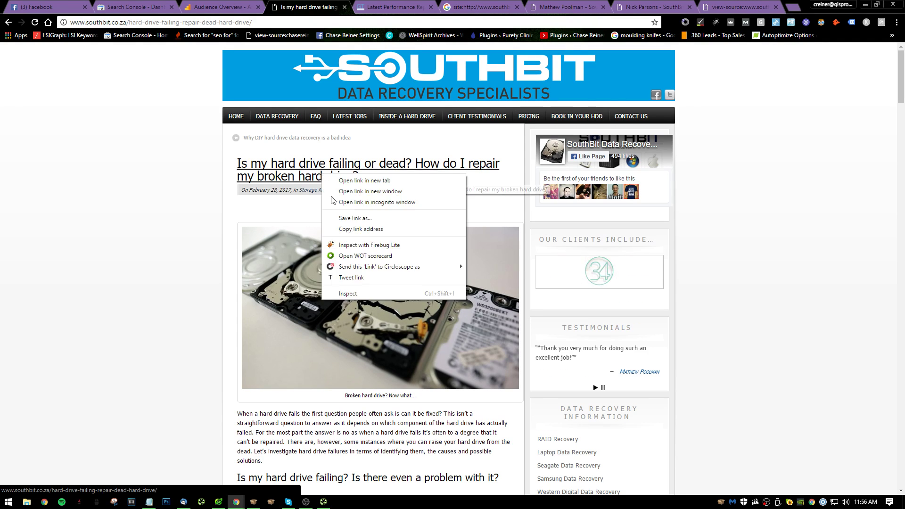
{"action": "left_click", "coordinate": [363, 293]}
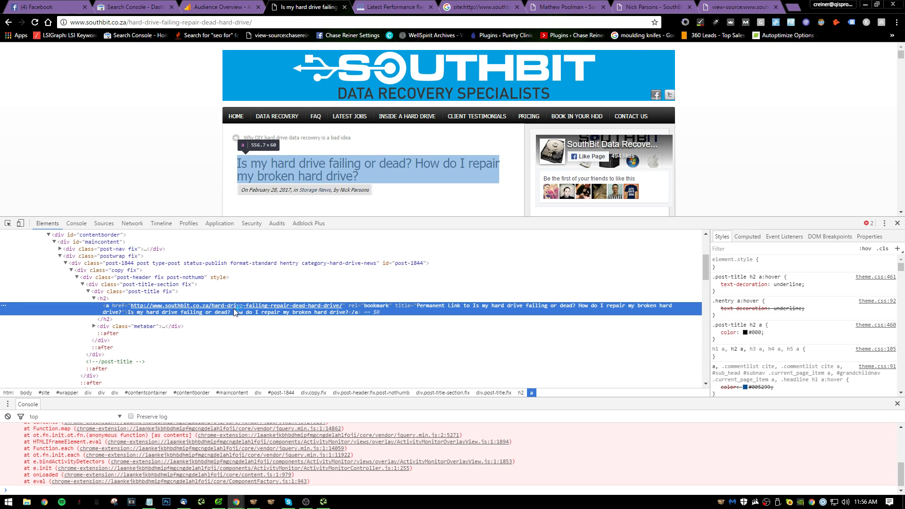
{"action": "left_click", "coordinate": [898, 223]}
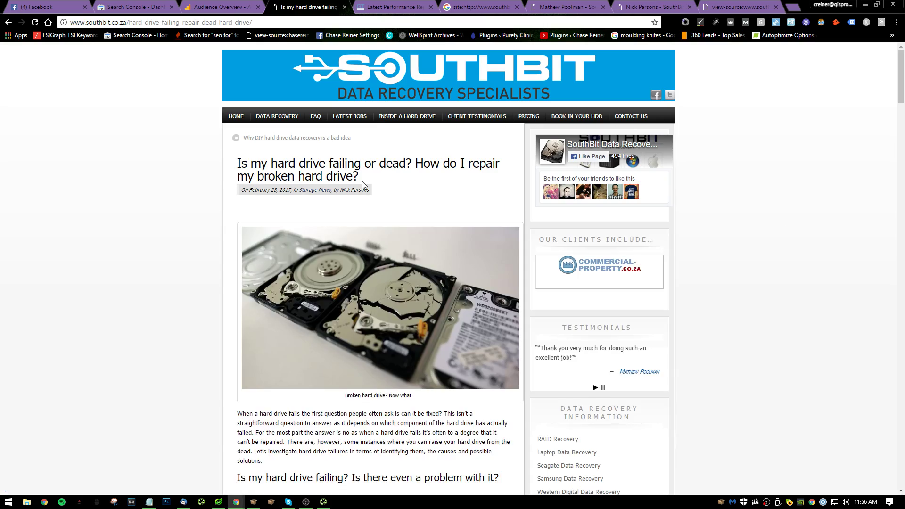
{"action": "scroll", "coordinate": [363, 212], "scroll_direction": "down", "scroll_amount": 15}
{"action": "scroll", "coordinate": [218, 188], "scroll_direction": "up", "scroll_amount": 15}
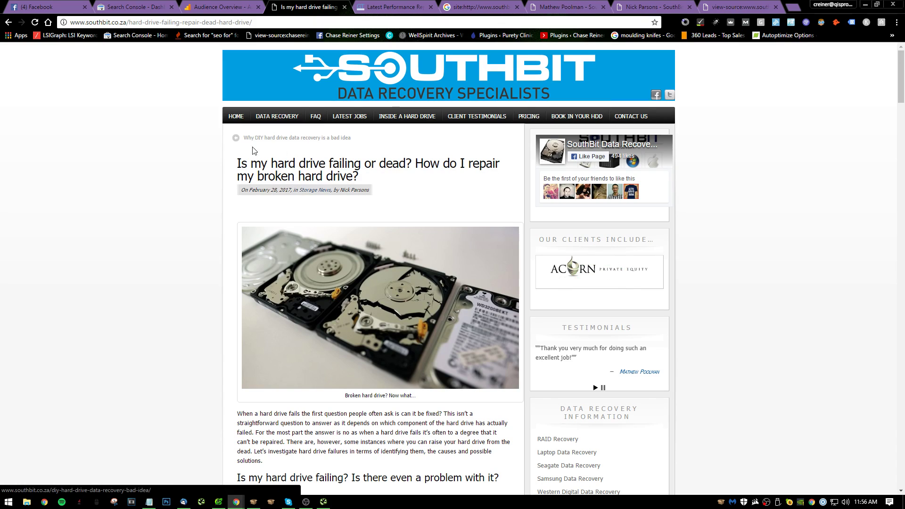
- Search the hard drive failure article for "categ", close the search and examine the date, category and author line under the title
{"action": "scroll", "coordinate": [355, 218], "scroll_direction": "down", "scroll_amount": 10}
{"action": "key", "text": "ctrl+f"}
{"action": "type", "text": "categ"}
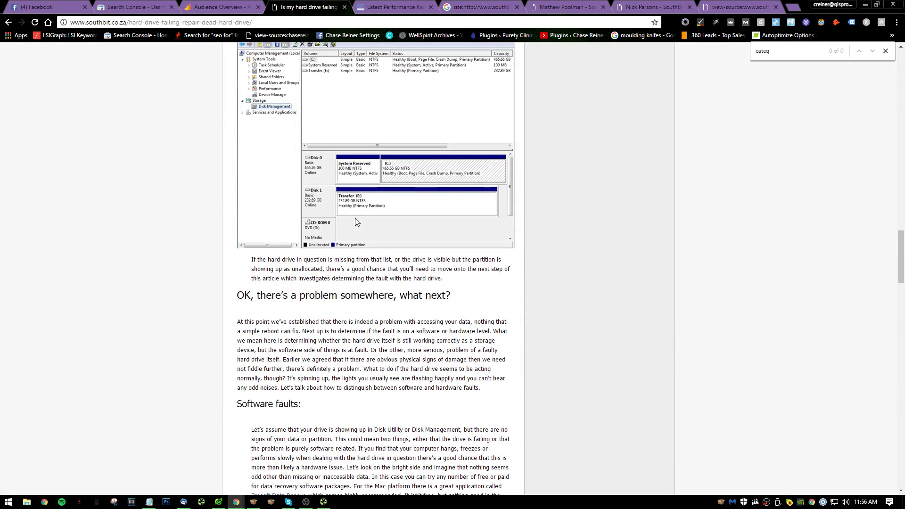
{"action": "scroll", "coordinate": [540, 216], "scroll_direction": "up", "scroll_amount": 20}
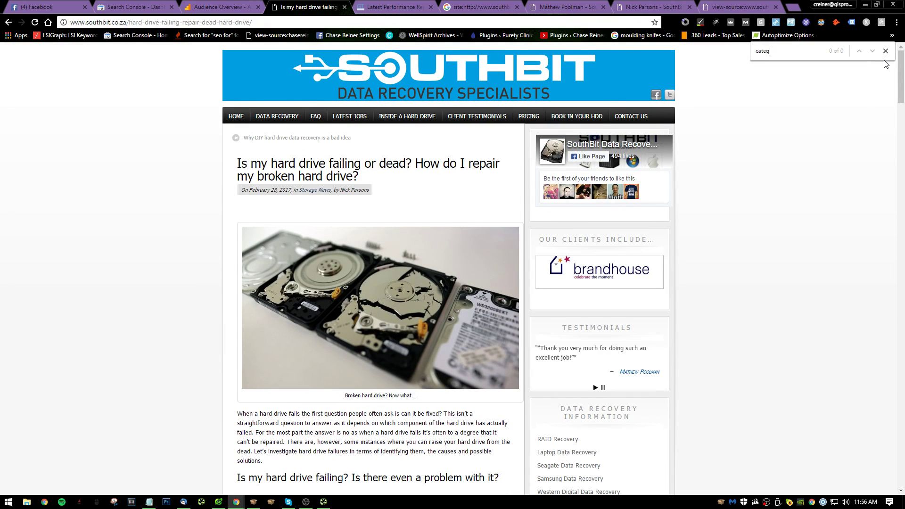
{"action": "left_click", "coordinate": [885, 52]}
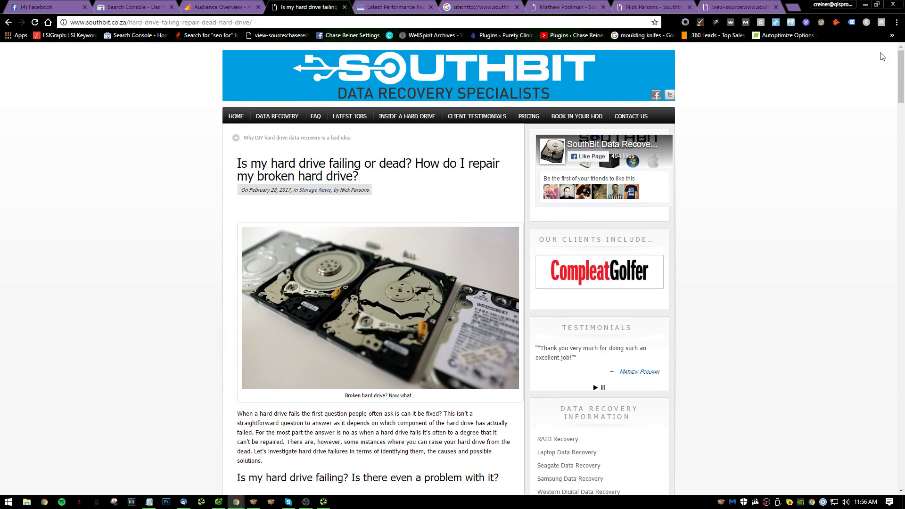
{"action": "left_click_drag", "start_coordinate": [282, 190], "coordinate": [420, 197]}
{"action": "left_click", "coordinate": [441, 195]}
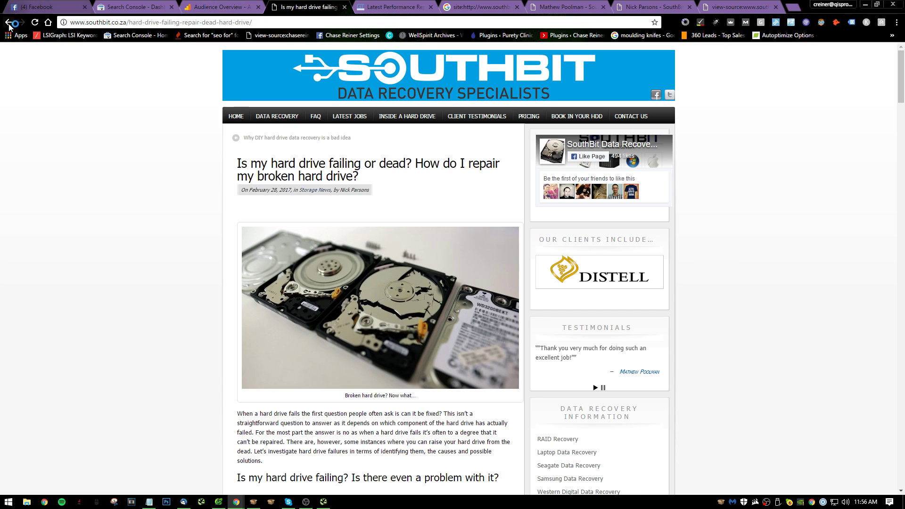
- Return to the Latest Jobs page and look through its list of article links and summaries
{"action": "left_click", "coordinate": [20, 35]}
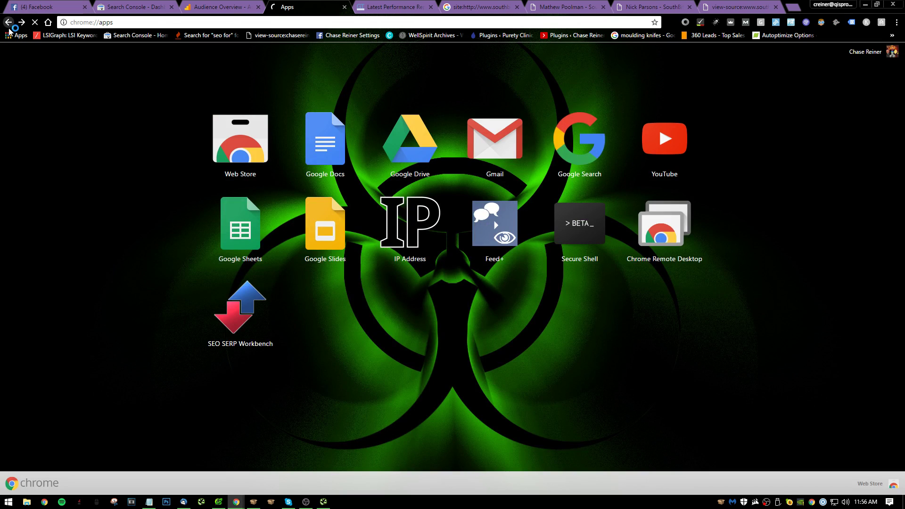
{"action": "left_click", "coordinate": [9, 23]}
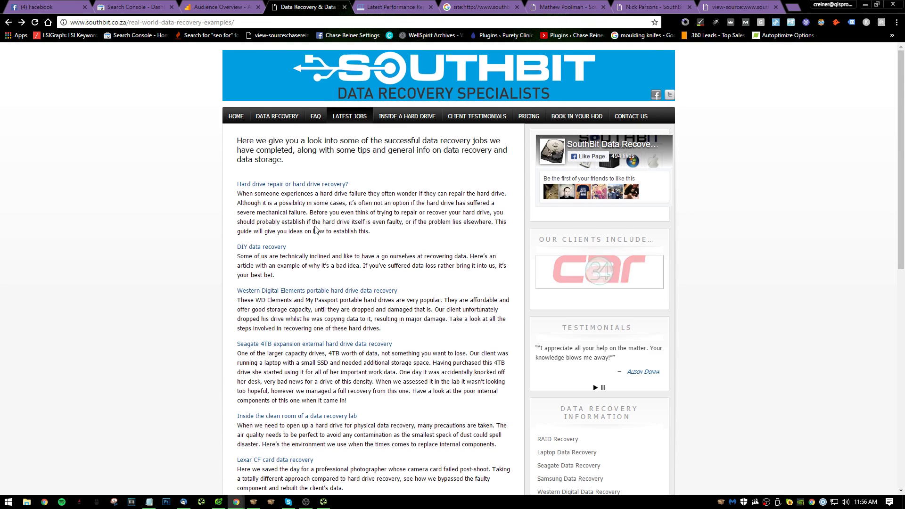
{"action": "scroll", "coordinate": [316, 230], "scroll_direction": "down", "scroll_amount": 8}
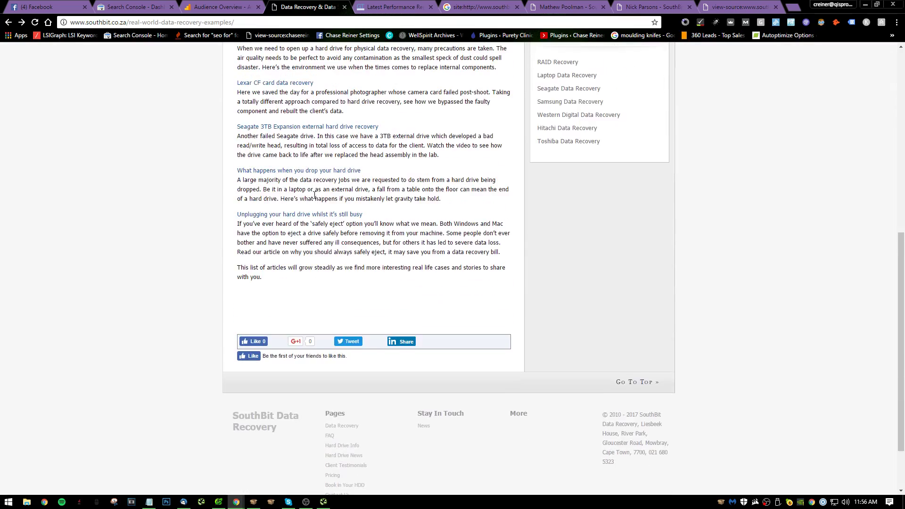
{"action": "scroll", "coordinate": [314, 195], "scroll_direction": "up", "scroll_amount": 8}
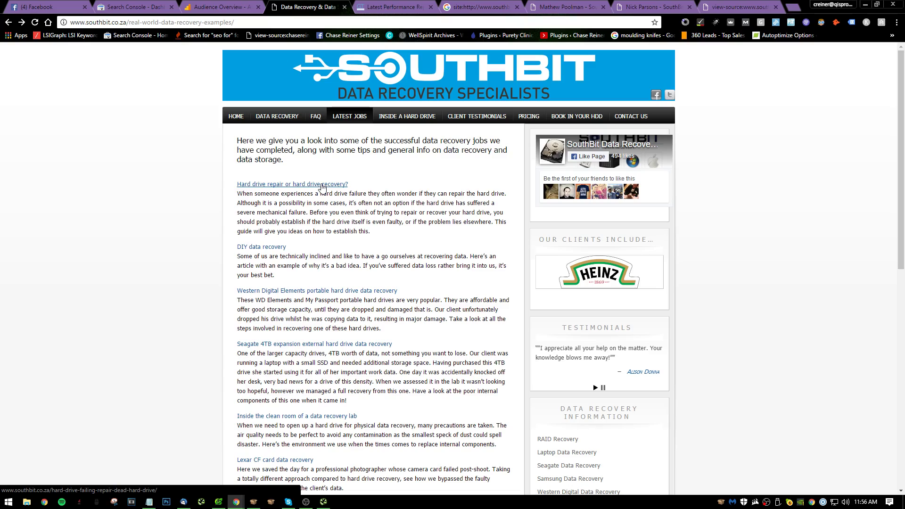
{"action": "scroll", "coordinate": [322, 188], "scroll_direction": "down", "scroll_amount": 5}
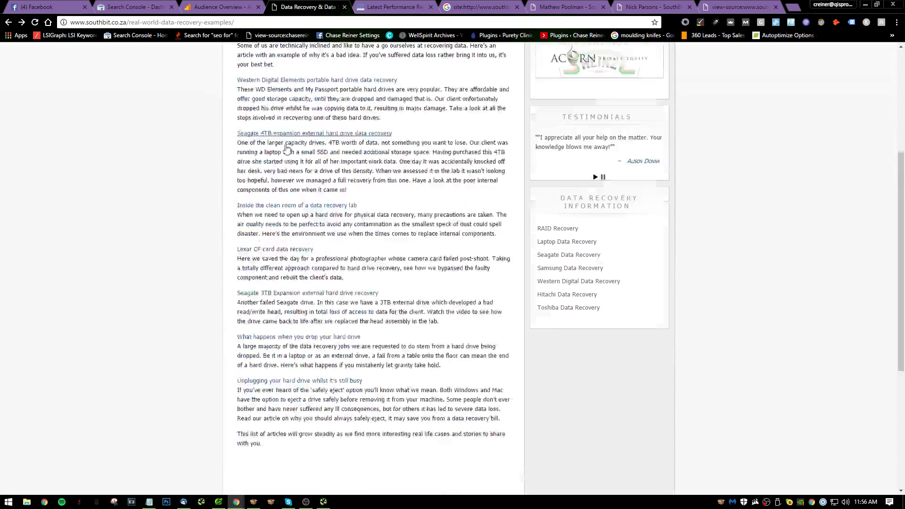
{"action": "scroll", "coordinate": [287, 148], "scroll_direction": "down", "scroll_amount": 3}
{"action": "scroll", "coordinate": [322, 169], "scroll_direction": "up", "scroll_amount": 8}
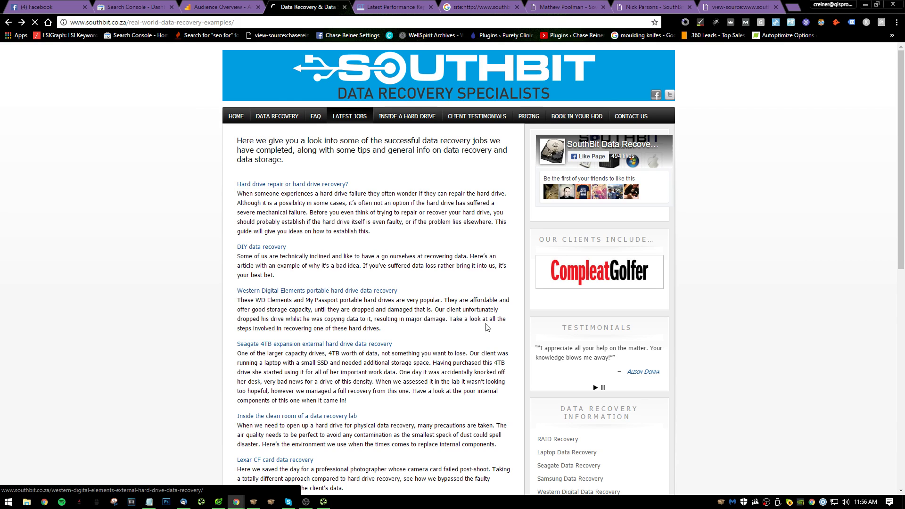
- Reopen the "Is my hard drive failing or dead?" article and review its content and section headings
{"action": "left_click", "coordinate": [379, 118]}
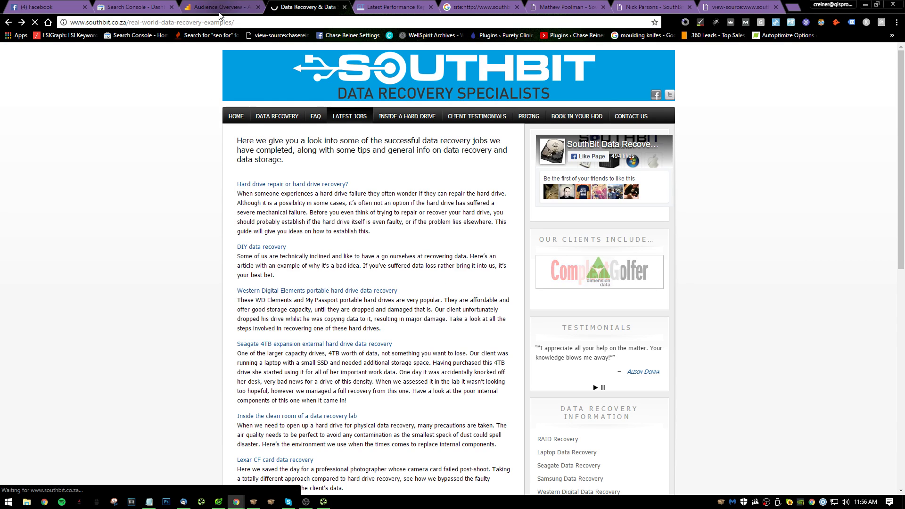
{"action": "scroll", "coordinate": [289, 209], "scroll_direction": "down", "scroll_amount": 15}
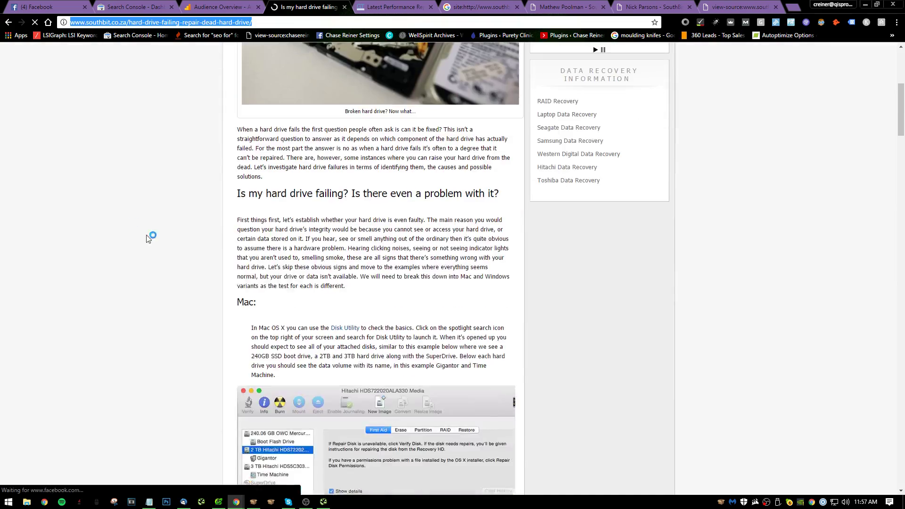
{"action": "scroll", "coordinate": [339, 61], "scroll_direction": "down", "scroll_amount": 15}
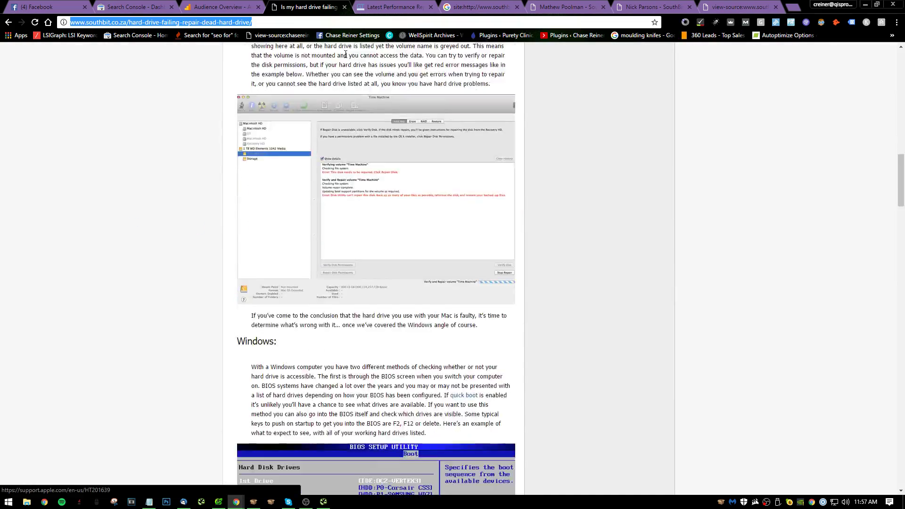
{"action": "scroll", "coordinate": [346, 66], "scroll_direction": "down", "scroll_amount": 7}
{"action": "scroll", "coordinate": [378, 75], "scroll_direction": "up", "scroll_amount": 18}
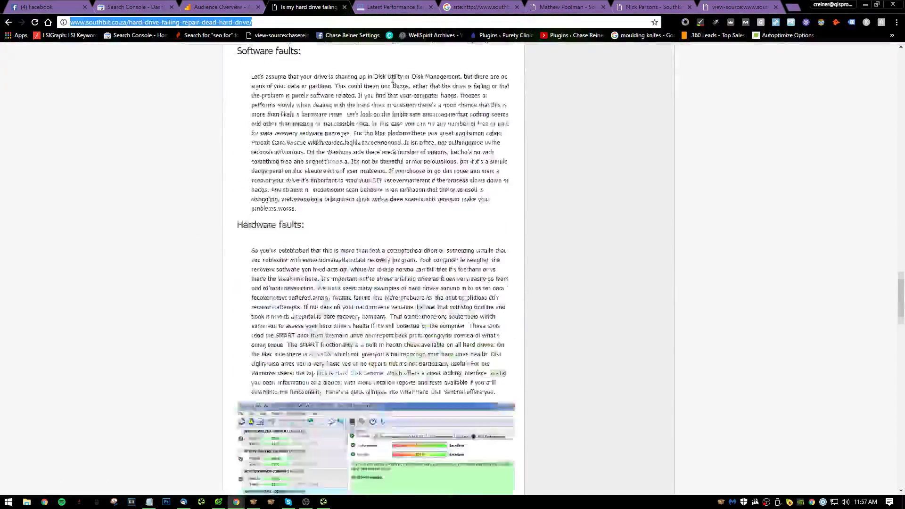
{"action": "scroll", "coordinate": [389, 78], "scroll_direction": "up", "scroll_amount": 15}
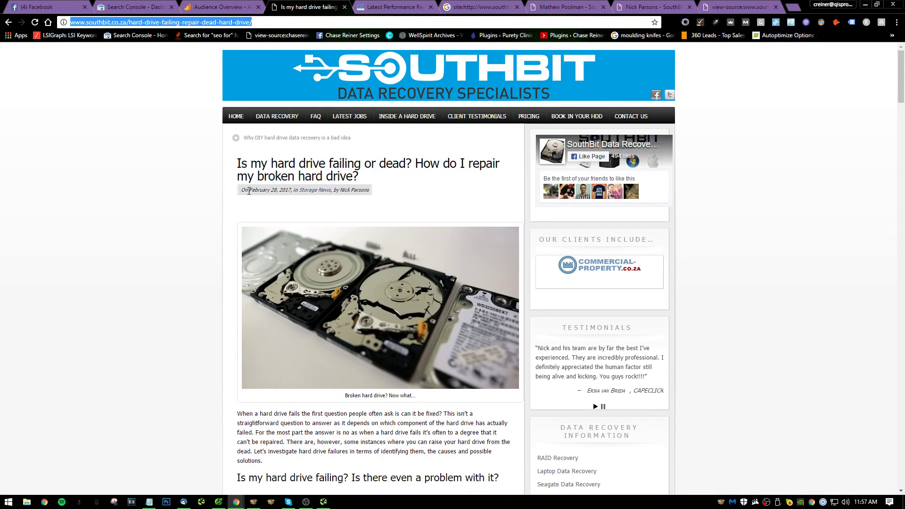
- Open the article's Storage News category in a separate tab, examine its post listing and close that tab
{"action": "left_click", "coordinate": [312, 189]}
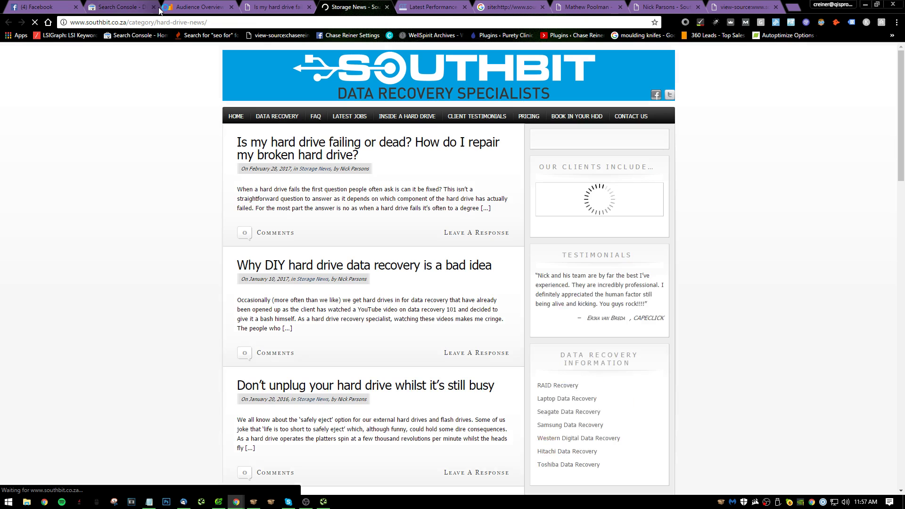
{"action": "scroll", "coordinate": [518, 151], "scroll_direction": "down", "scroll_amount": 18}
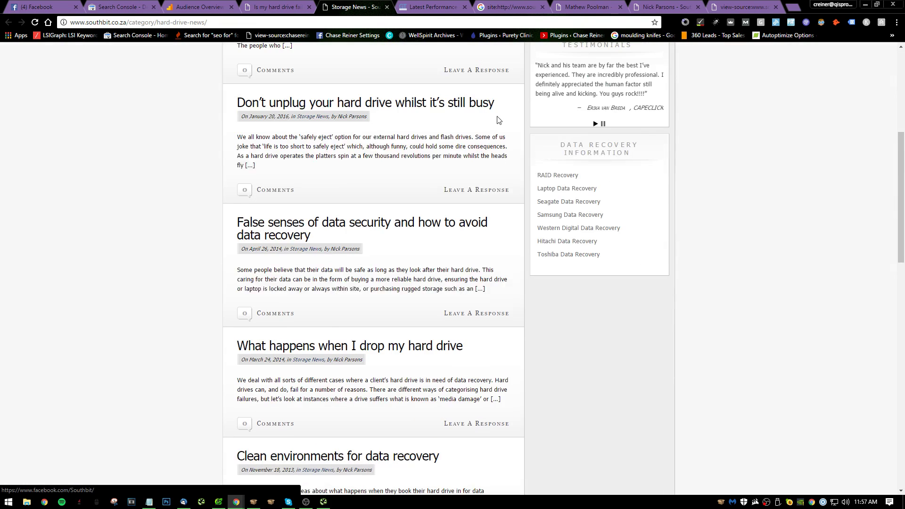
{"action": "scroll", "coordinate": [515, 152], "scroll_direction": "up", "scroll_amount": 6}
{"action": "scroll", "coordinate": [439, 176], "scroll_direction": "up", "scroll_amount": 12}
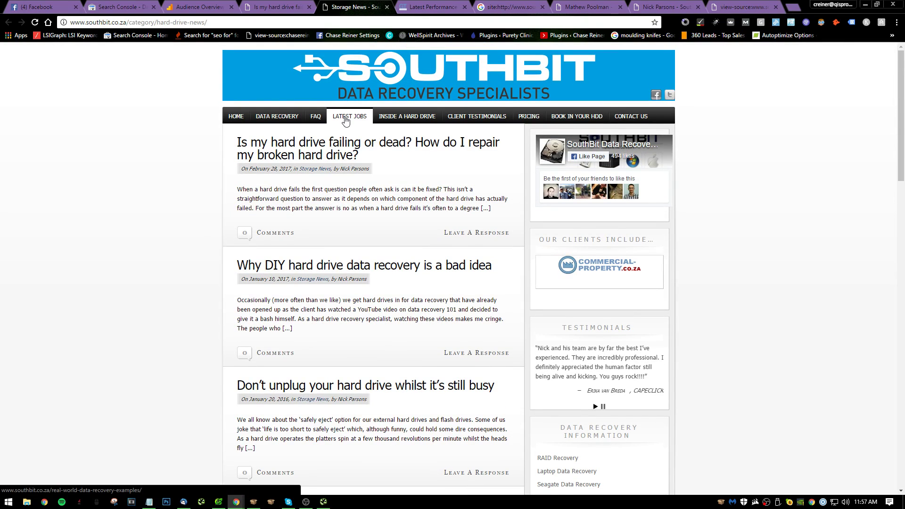
{"action": "scroll", "coordinate": [384, 141], "scroll_direction": "down", "scroll_amount": 20}
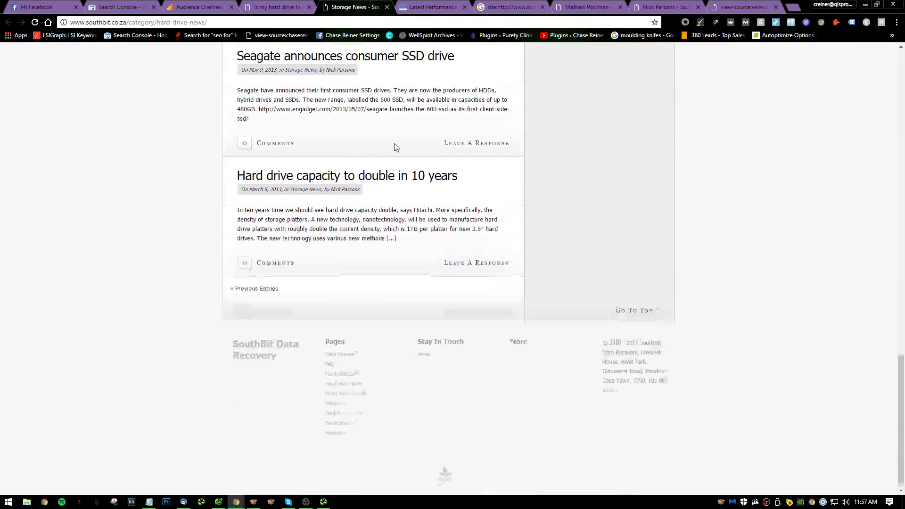
{"action": "scroll", "coordinate": [461, 204], "scroll_direction": "up", "scroll_amount": 20}
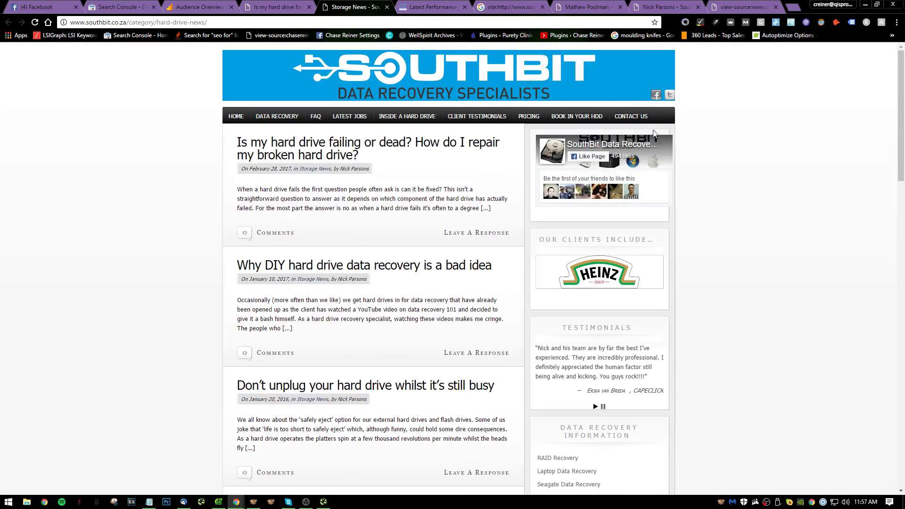
{"action": "scroll", "coordinate": [388, 244], "scroll_direction": "down", "scroll_amount": 20}
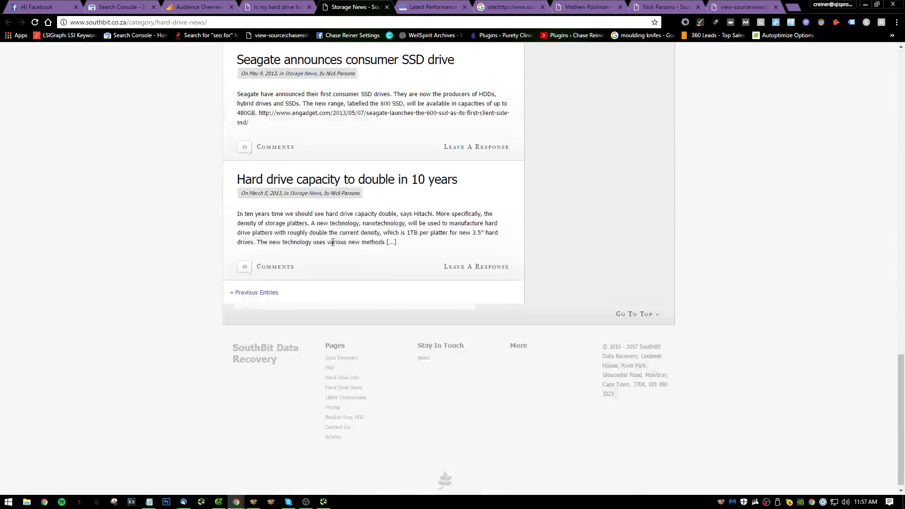
{"action": "scroll", "coordinate": [518, 395], "scroll_direction": "up", "scroll_amount": 20}
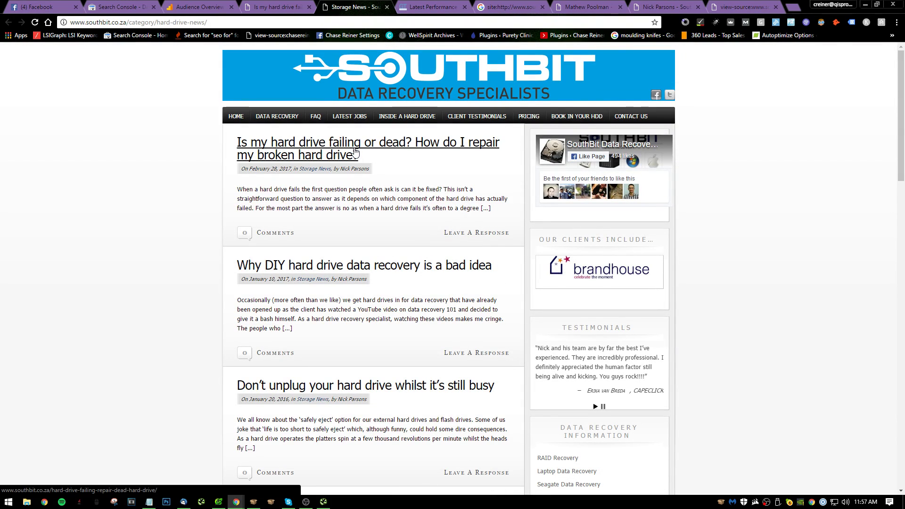
{"action": "scroll", "coordinate": [374, 176], "scroll_direction": "down", "scroll_amount": 6}
{"action": "scroll", "coordinate": [374, 176], "scroll_direction": "down", "scroll_amount": 5}
{"action": "scroll", "coordinate": [374, 176], "scroll_direction": "up", "scroll_amount": 8}
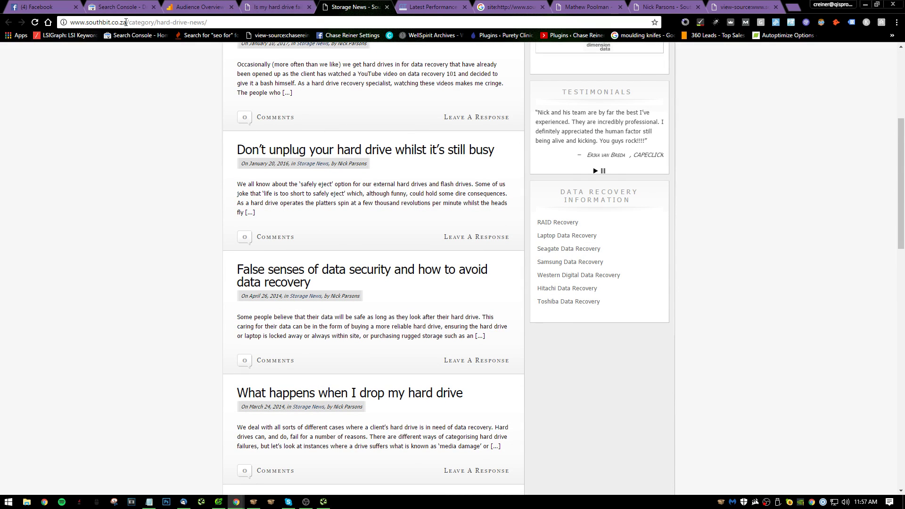
{"action": "left_click", "coordinate": [278, 6]}
{"action": "left_click", "coordinate": [371, 7]}
{"action": "left_click", "coordinate": [386, 7]}
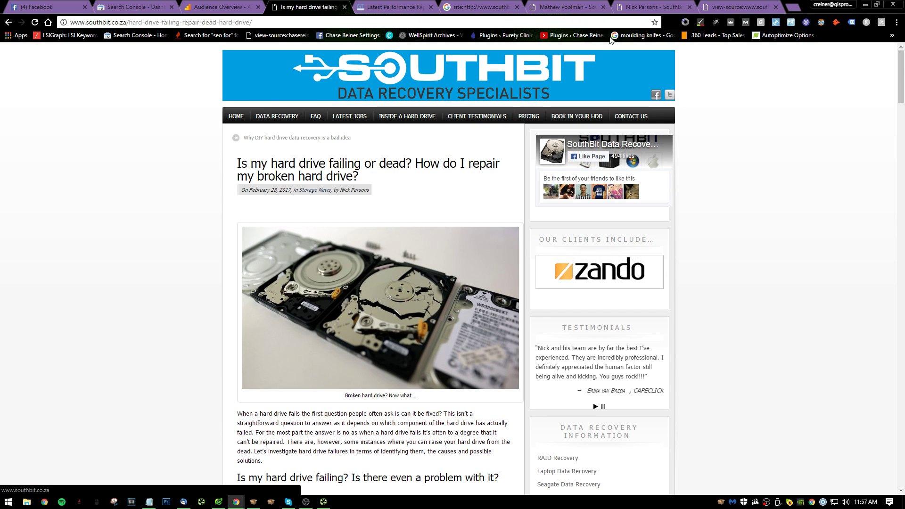
- Switch to the tab with the Google site search results and load schemaapp.com in it
{"action": "left_click", "coordinate": [271, 24]}
{"action": "left_click", "coordinate": [467, 6]}
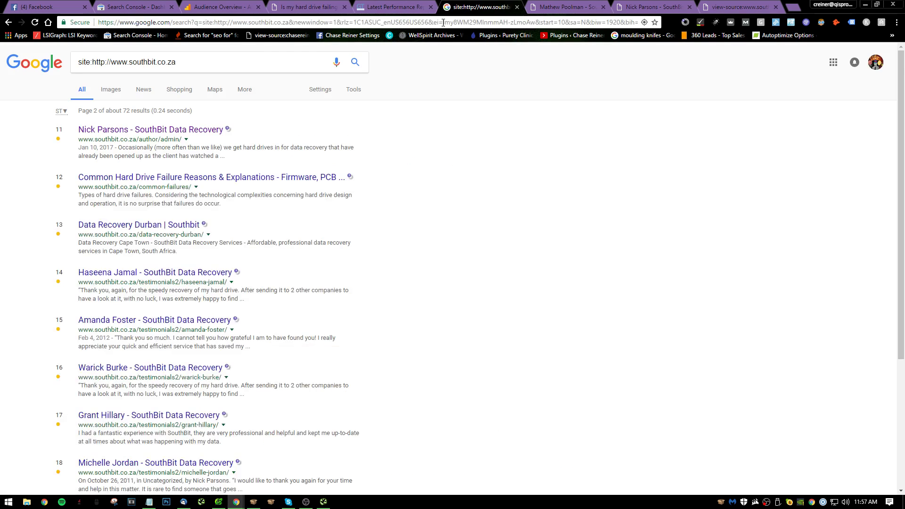
{"action": "left_click", "coordinate": [445, 23]}
{"action": "type", "text": "schemaapp.com"}
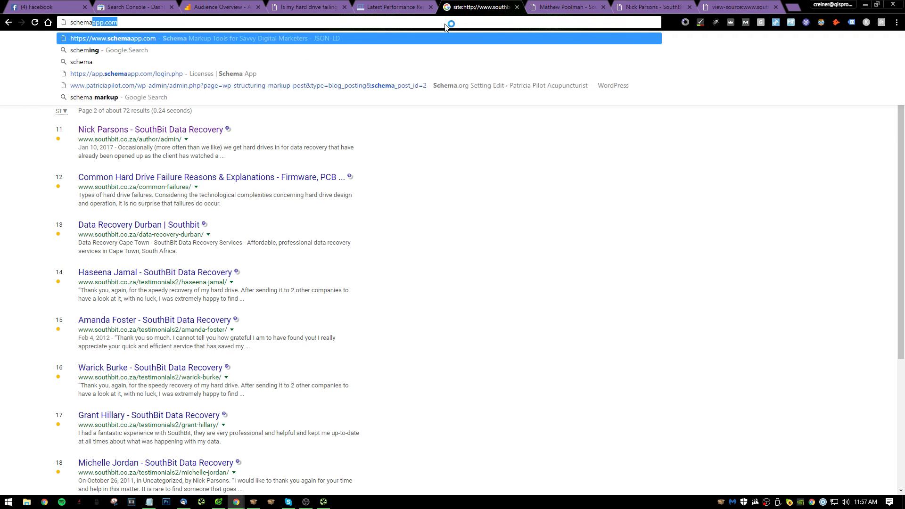
{"action": "key", "text": "Return"}
- Switch to the Notepad audit list and add item 25, "Consider creating categories and blog link on menu for long term content strategy"
{"action": "key", "text": "alt+Tab"}
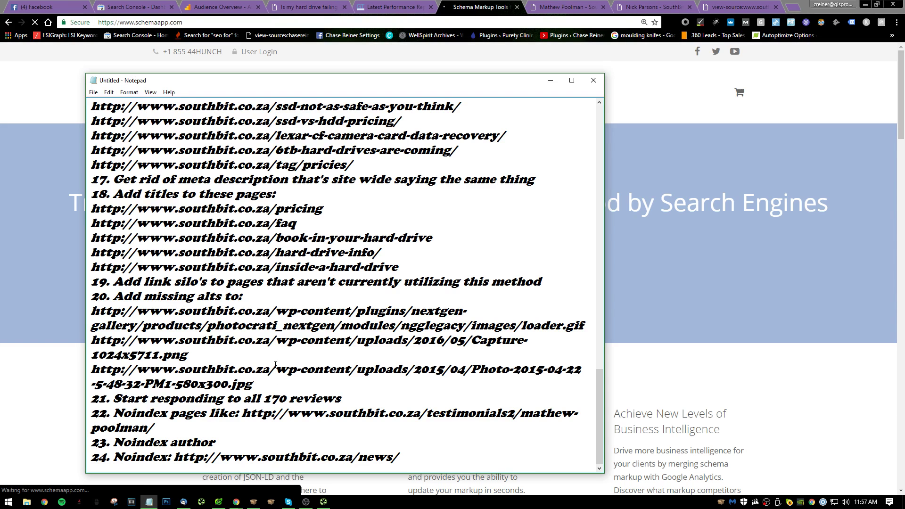
{"action": "key", "text": "Return"}
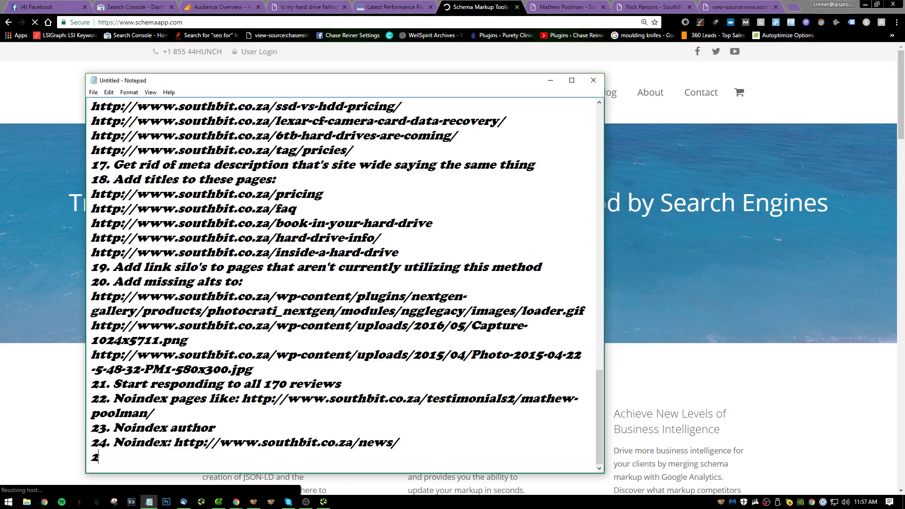
{"action": "key", "text": "BackSpace"}
{"action": "type", "text": ". c"}
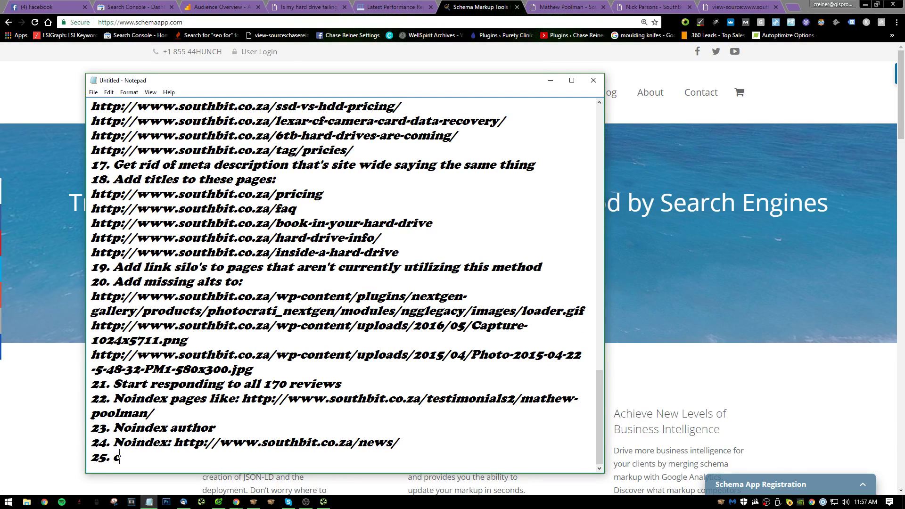
{"action": "key", "text": "BackSpace"}
{"action": "type", "text": "Consider creating categories and blog link on menu for long term content strategy"}
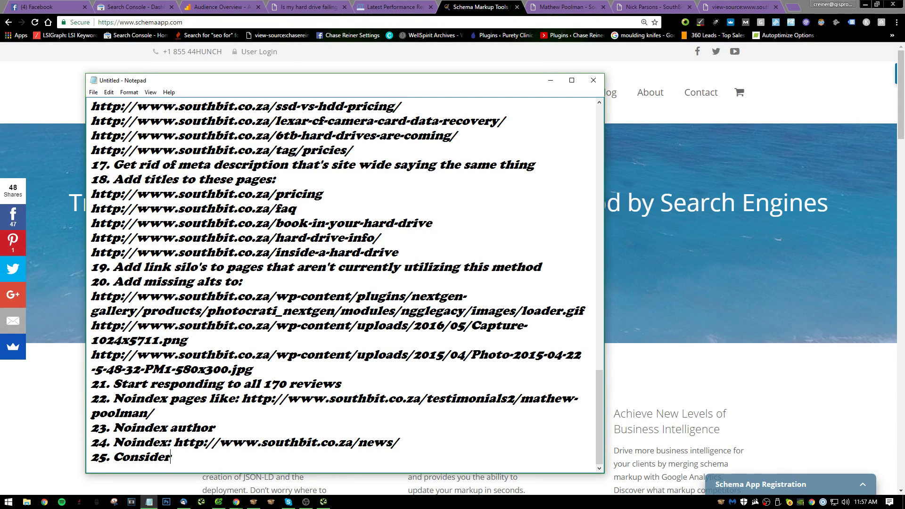
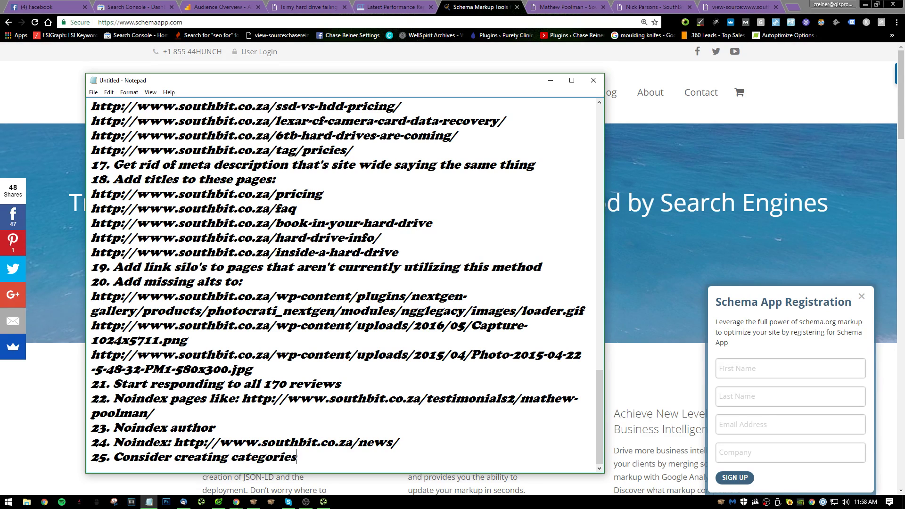
{"action": "type", "text": "link on menu "}
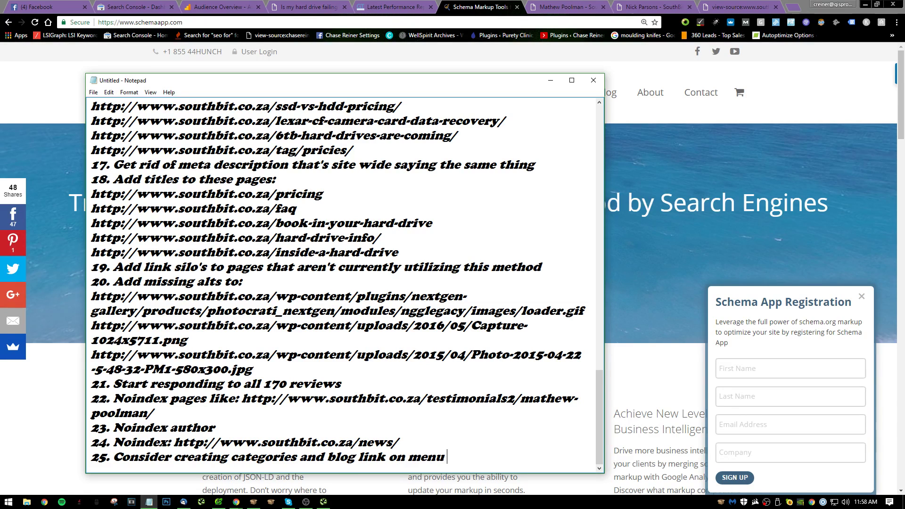
{"action": "type", "text": "for long term cont"}
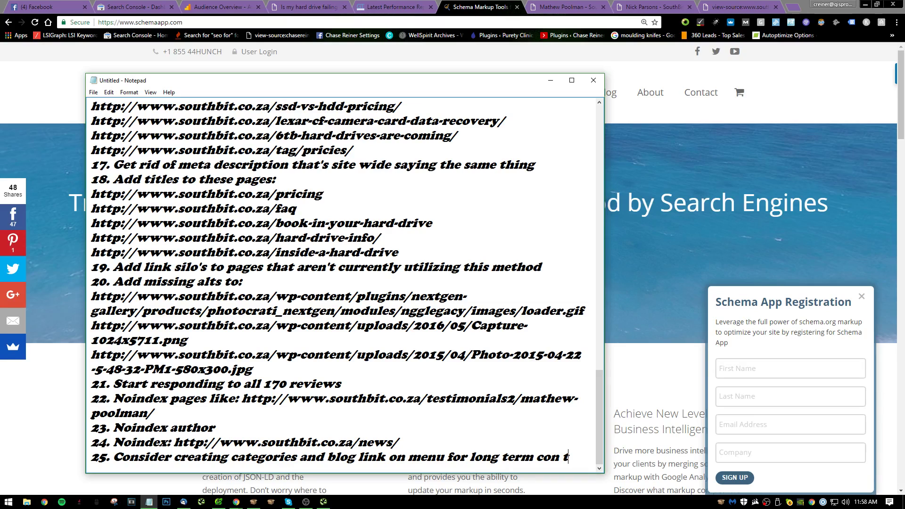
{"action": "type", "text": "ent strate"}
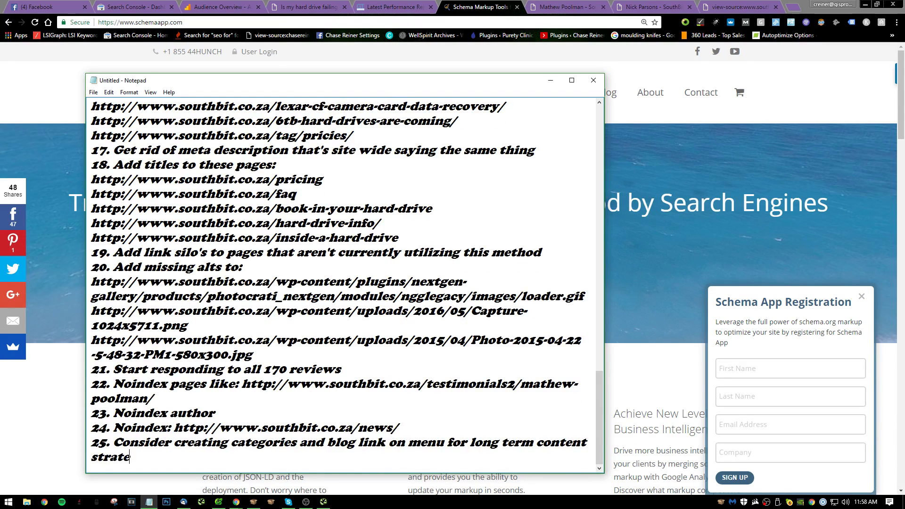
{"action": "type", "text": "gy"}
{"action": "key", "text": "Return"}
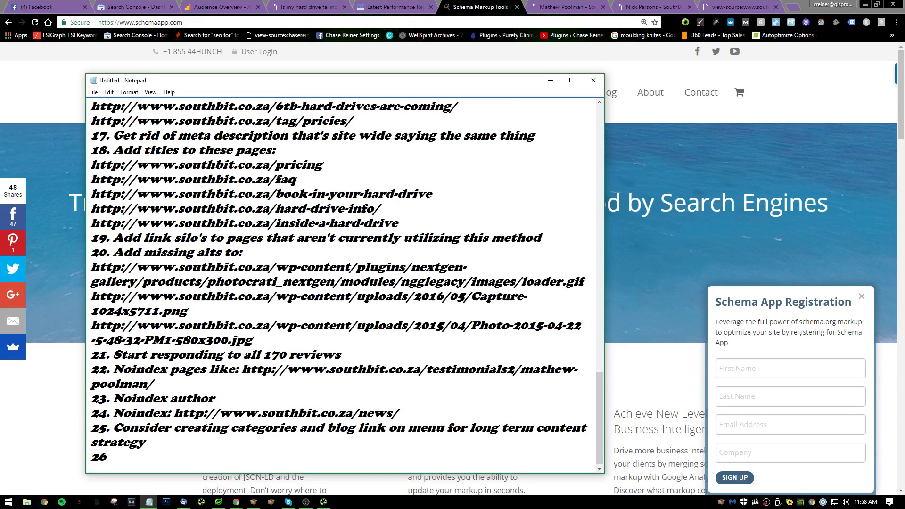
- Return to the browser, dismiss the Schema App registration pop-up and close the Schema App tab
{"action": "left_click", "coordinate": [793, 250]}
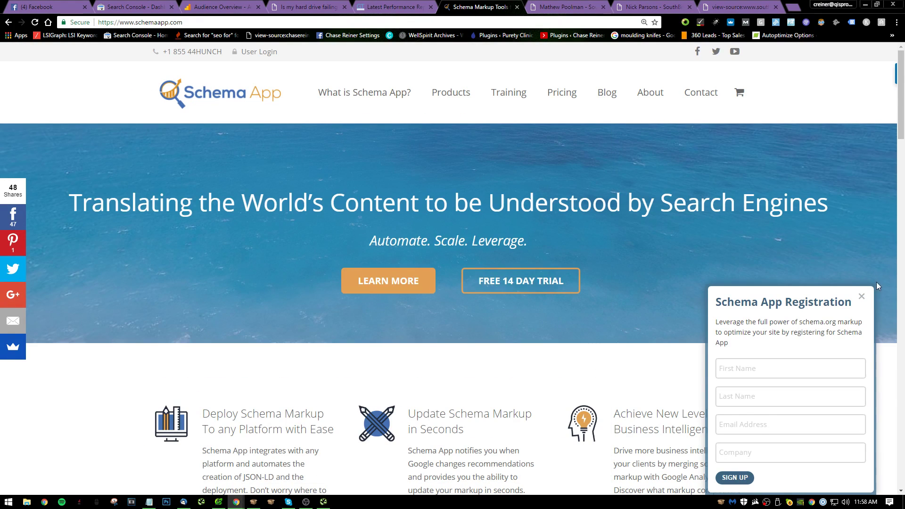
{"action": "left_click", "coordinate": [862, 297]}
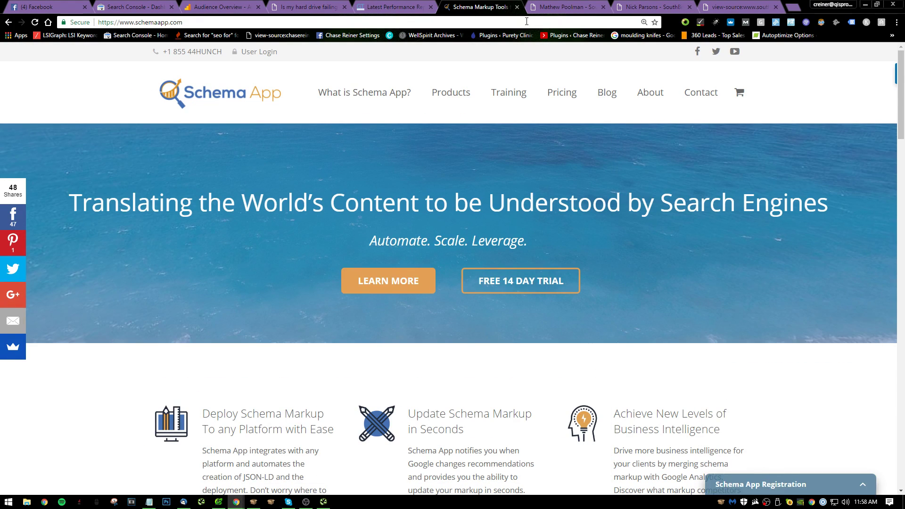
{"action": "left_click", "coordinate": [517, 7]}
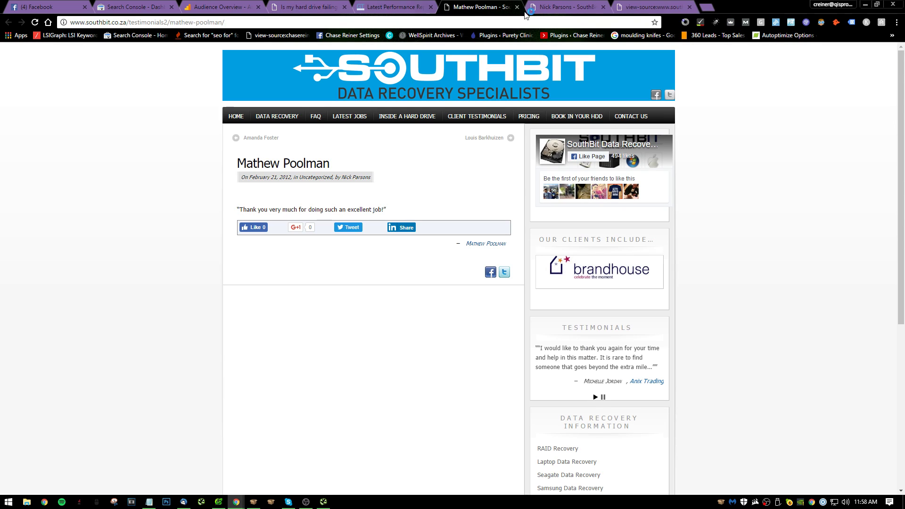
- Reuse the author page's source-code tab to search Google for "structured data testing tool" and open Google's Structured Data Testing Tool
{"action": "left_click", "coordinate": [554, 8]}
{"action": "left_click", "coordinate": [653, 7]}
{"action": "left_click", "coordinate": [591, 21]}
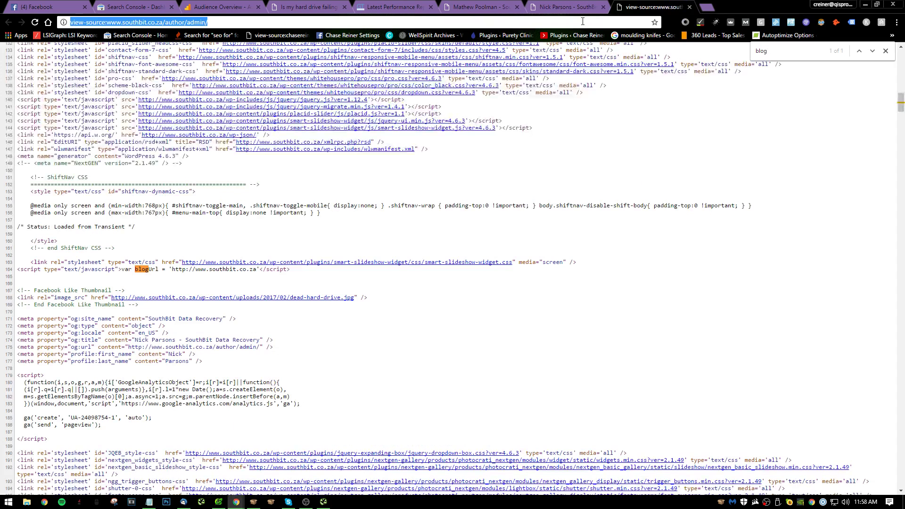
{"action": "type", "text": "strucutred da"}
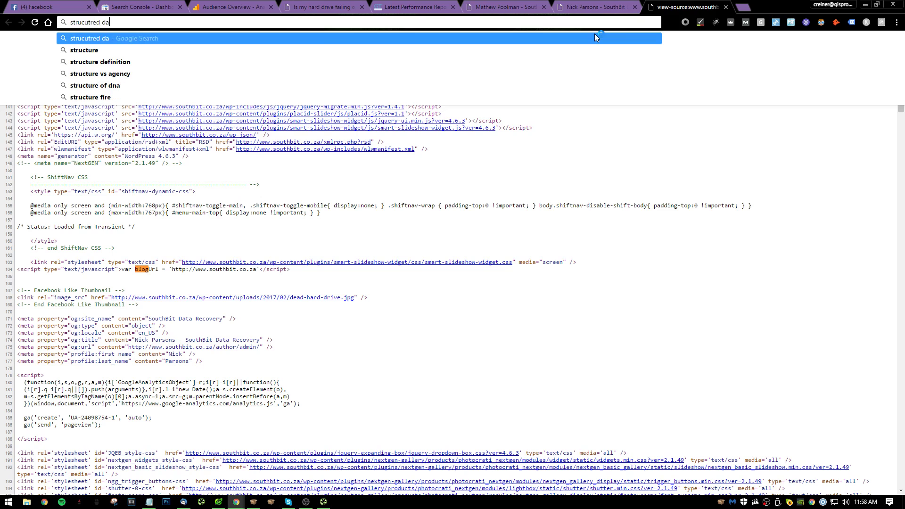
{"action": "type", "text": "ta testing tool"}
{"action": "key", "text": "Return"}
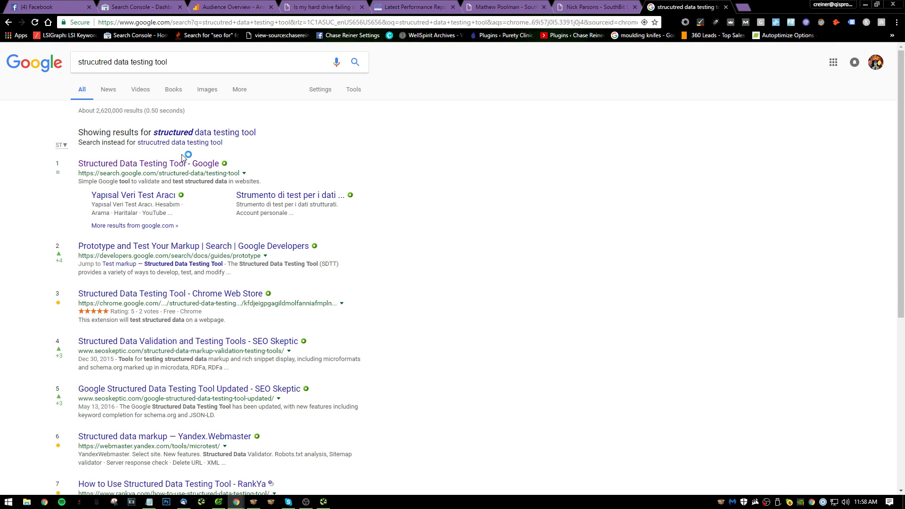
{"action": "left_click", "coordinate": [184, 156]}
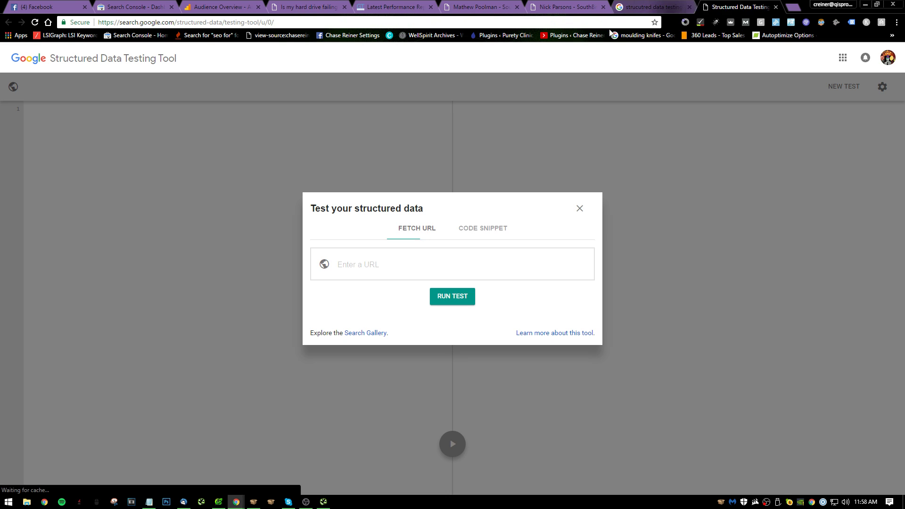
{"action": "left_click", "coordinate": [434, 266]}
{"action": "type", "text": "http://www.southbit.co.za/hard-drive-failing-repair-dead-hard-drive/"}
{"action": "left_click", "coordinate": [462, 304]}
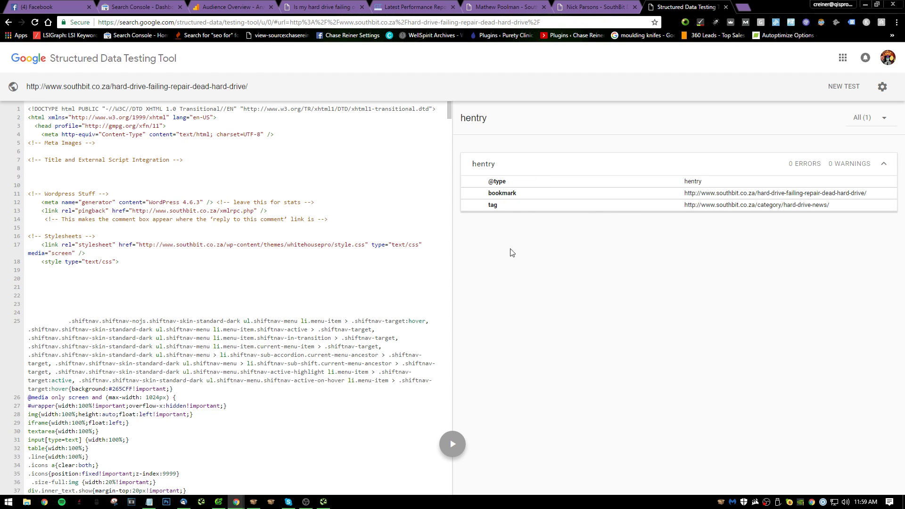
- Add item 26, "Blog post markup for posts could also do author markup", to the Notepad audit list and start item 27
{"action": "key", "text": "alt+Tab"}
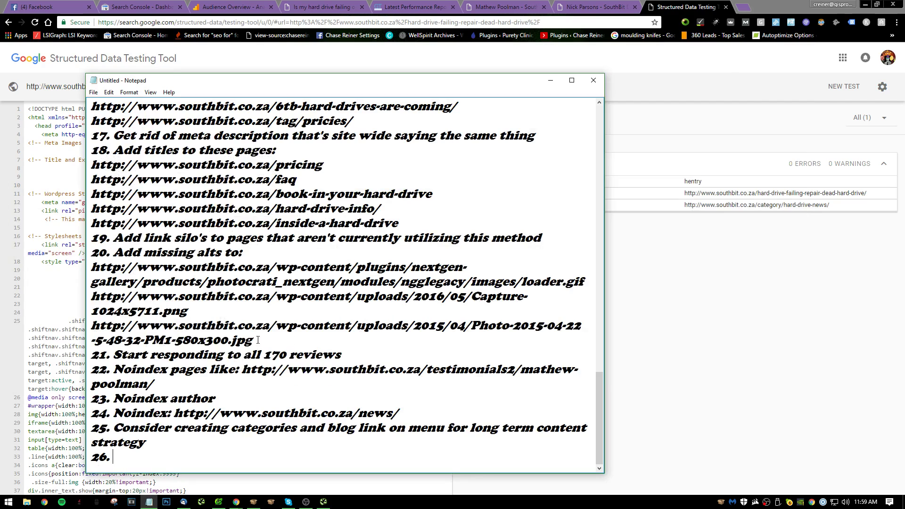
{"action": "type", "text": "Blog post markup for "}
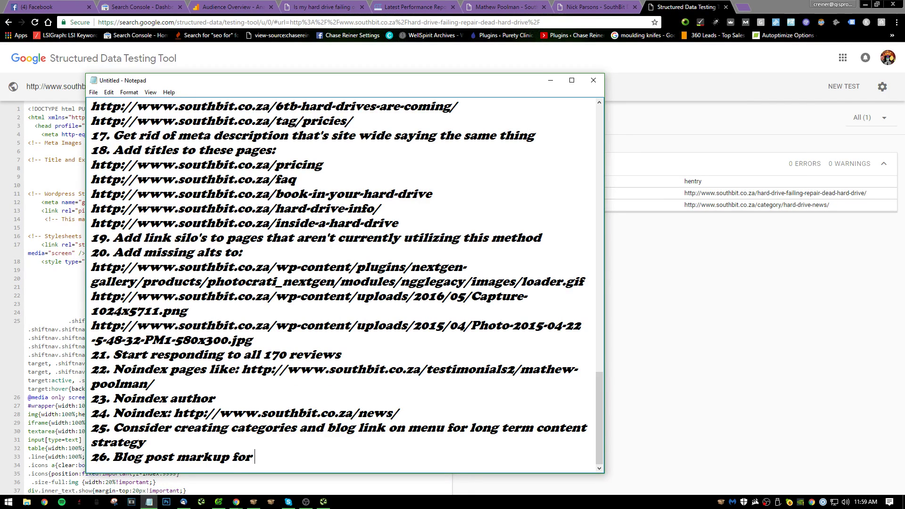
{"action": "type", "text": "posts"}
{"action": "key", "text": "BackSpace"}
{"action": "key", "text": "BackSpace"}
{"action": "type", "text": "could also do "}
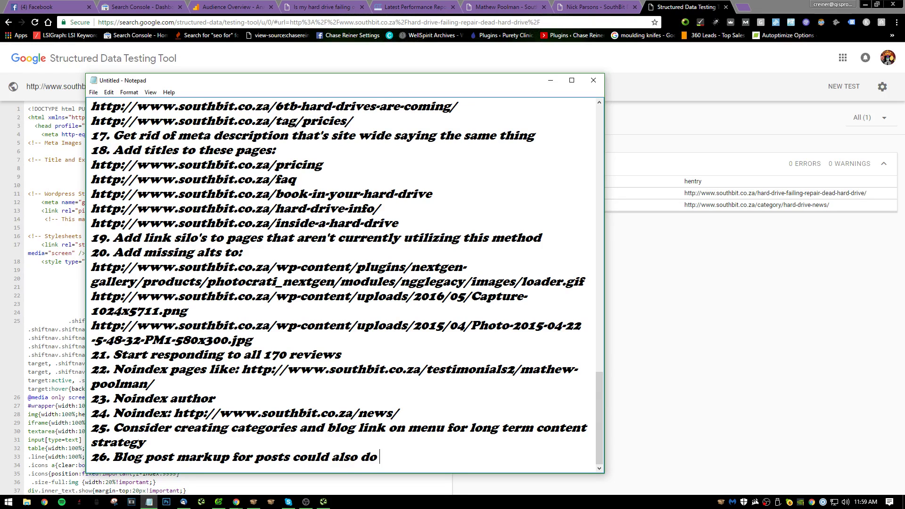
{"action": "type", "text": "autrh"}
{"action": "key", "text": "BackSpace"}
{"action": "type", "text": "thor markup"}
{"action": "key", "text": "Return"}
{"action": "type", "text": "27"}
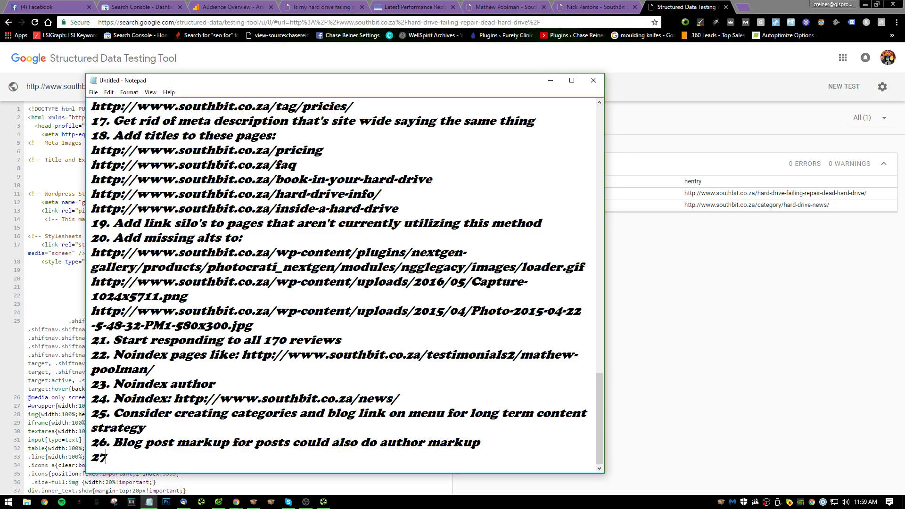
{"action": "type", "text": "."}
- Check the Disk Utility link in the Mac section of the author archive's first article, and close the Apple support page it opens
{"action": "left_click", "coordinate": [594, 6]}
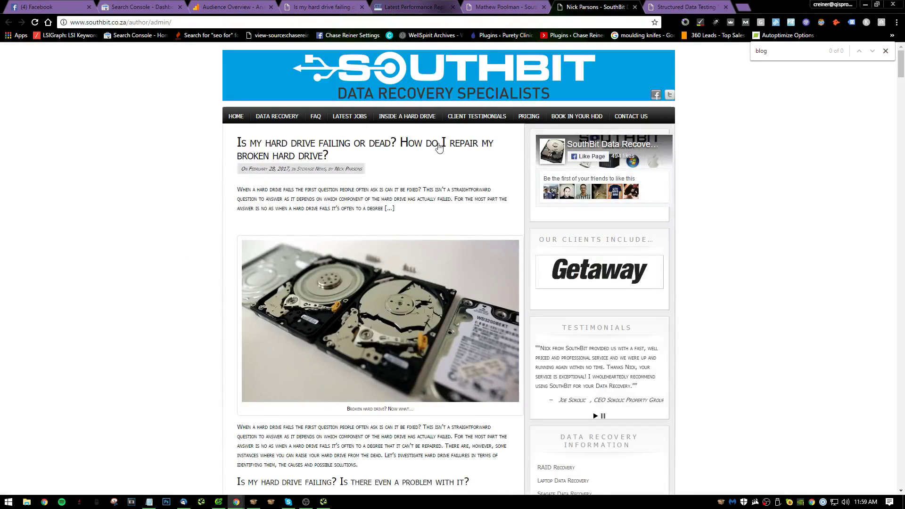
{"action": "scroll", "coordinate": [464, 252], "scroll_direction": "down", "scroll_amount": 9}
{"action": "scroll", "coordinate": [464, 253], "scroll_direction": "down", "scroll_amount": 2}
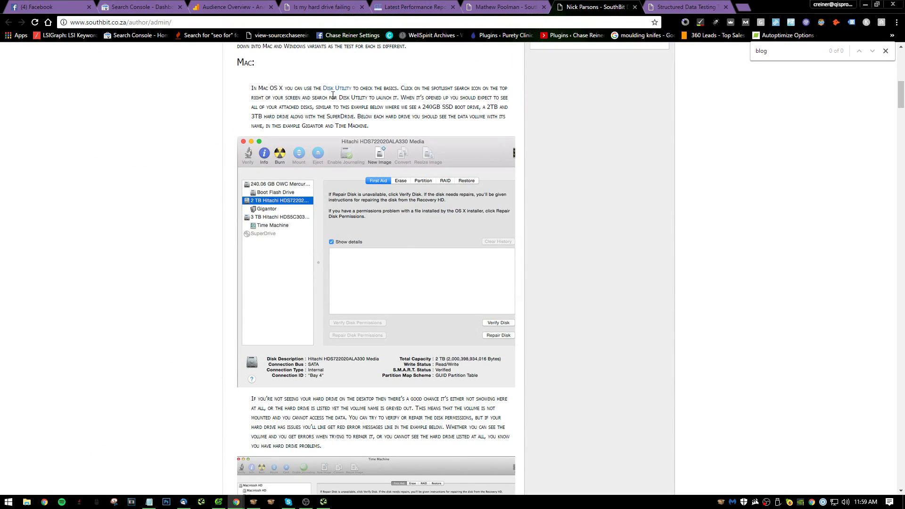
{"action": "left_click", "coordinate": [343, 88]}
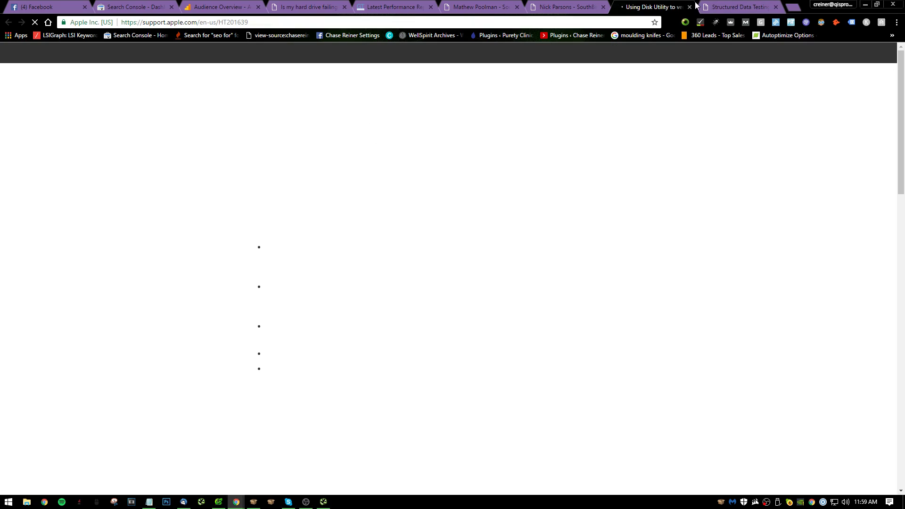
{"action": "left_click", "coordinate": [689, 7]}
- Read on through the article, follow its "DIY data recovery gone wrong" link and close that tab
{"action": "scroll", "coordinate": [455, 249], "scroll_direction": "down", "scroll_amount": 5}
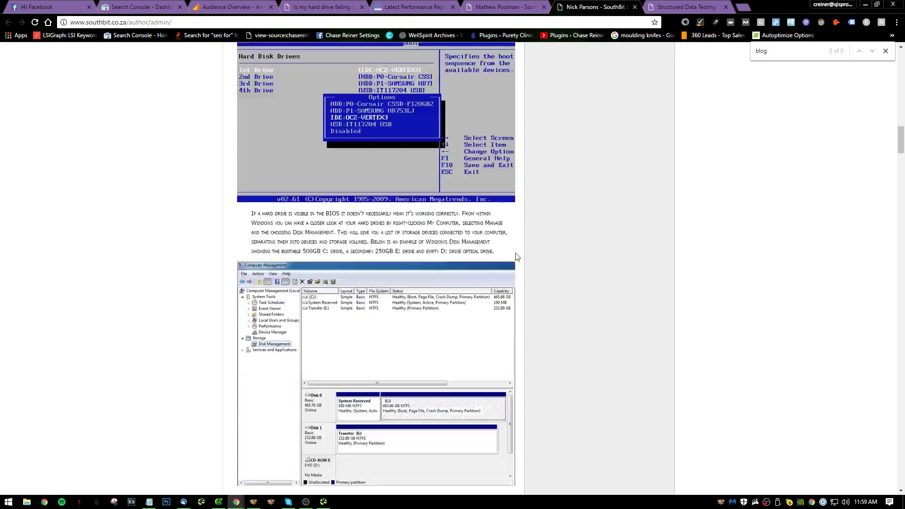
{"action": "scroll", "coordinate": [455, 250], "scroll_direction": "down", "scroll_amount": 15}
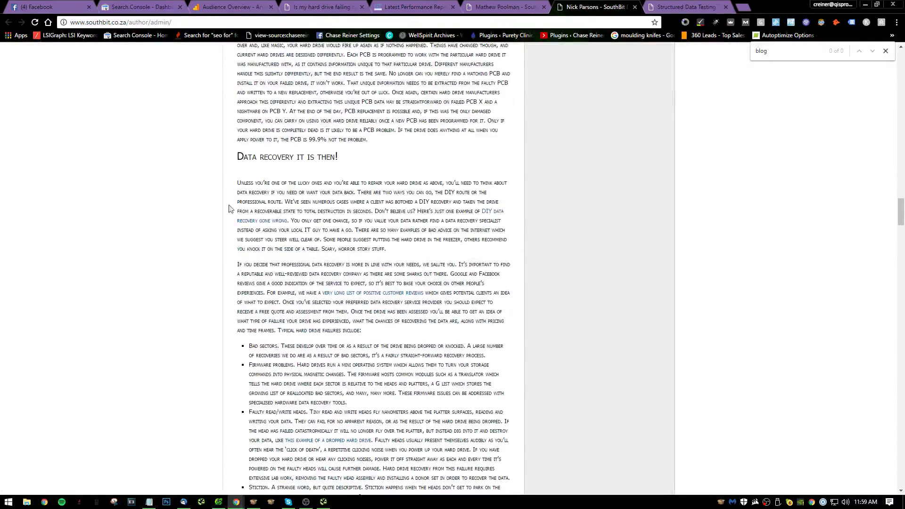
{"action": "left_click", "coordinate": [255, 221]}
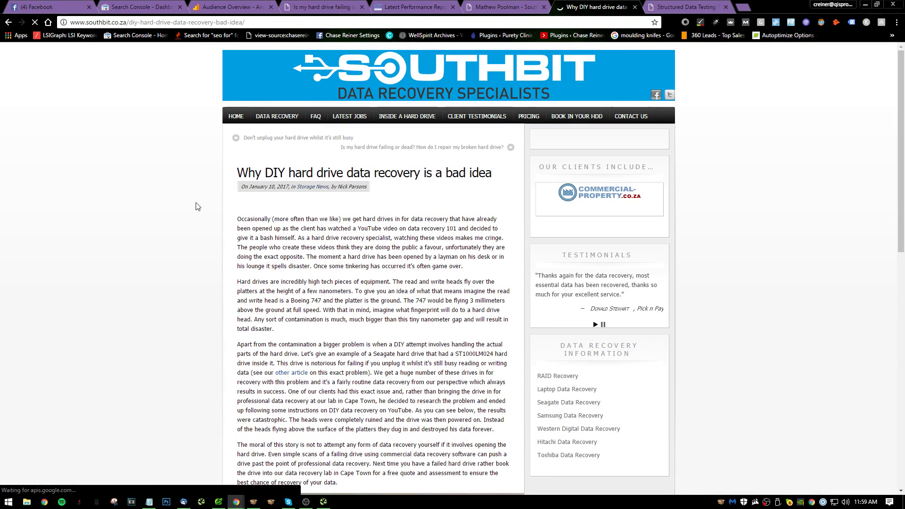
{"action": "left_click", "coordinate": [635, 7]}
{"action": "left_click", "coordinate": [550, 6]}
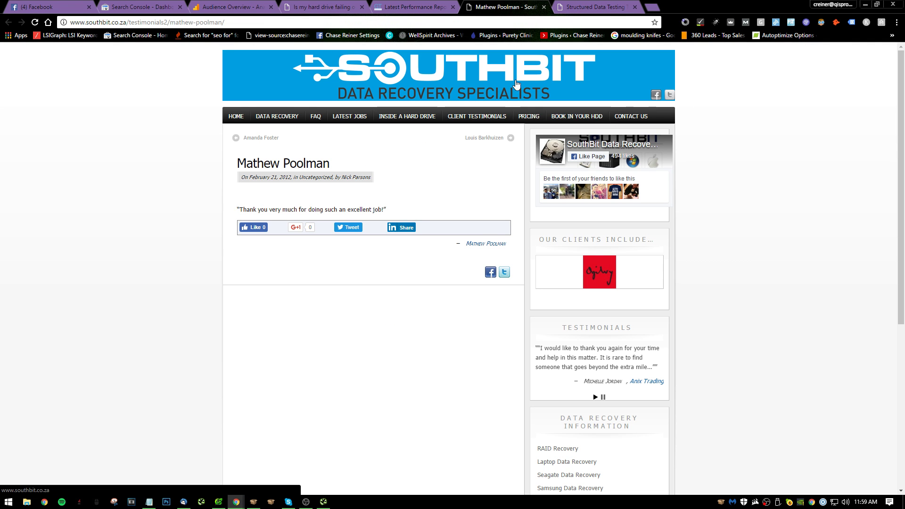
{"action": "key", "text": "ctrl+shift+Tab"}
{"action": "key", "text": "ctrl+shift+Tab"}
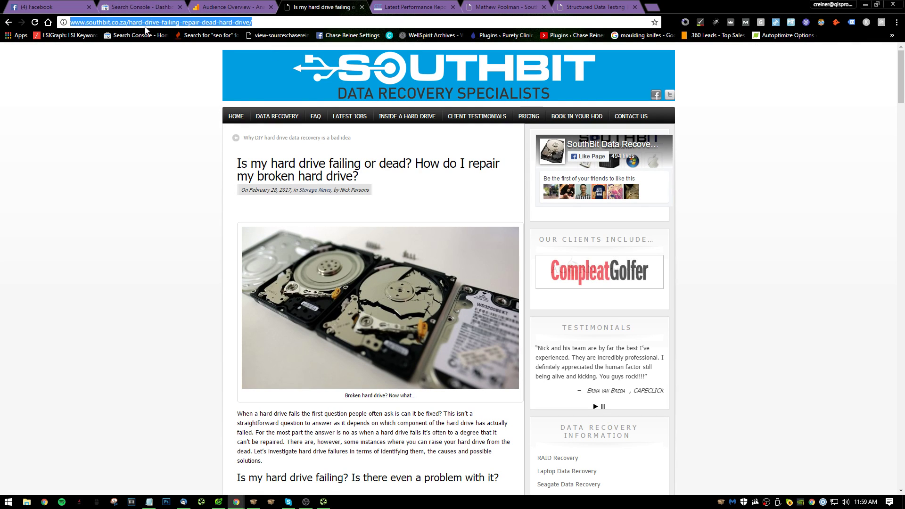
{"action": "left_click", "coordinate": [251, 22]}
{"action": "key", "text": "BackSpace"}
{"action": "left_click_drag", "start_coordinate": [252, 22], "coordinate": [4, 30]}
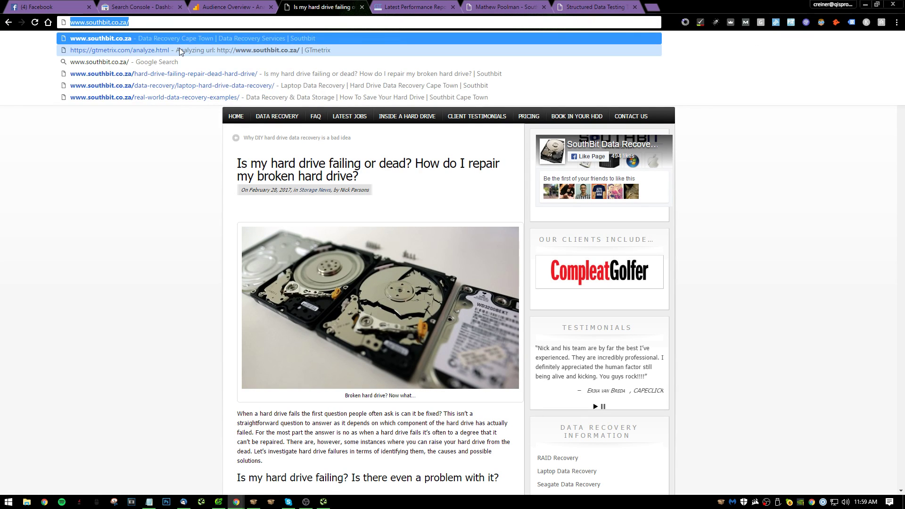
{"action": "key", "text": "Home"}
{"action": "type", "text": "site:"}
{"action": "key", "text": "Return"}
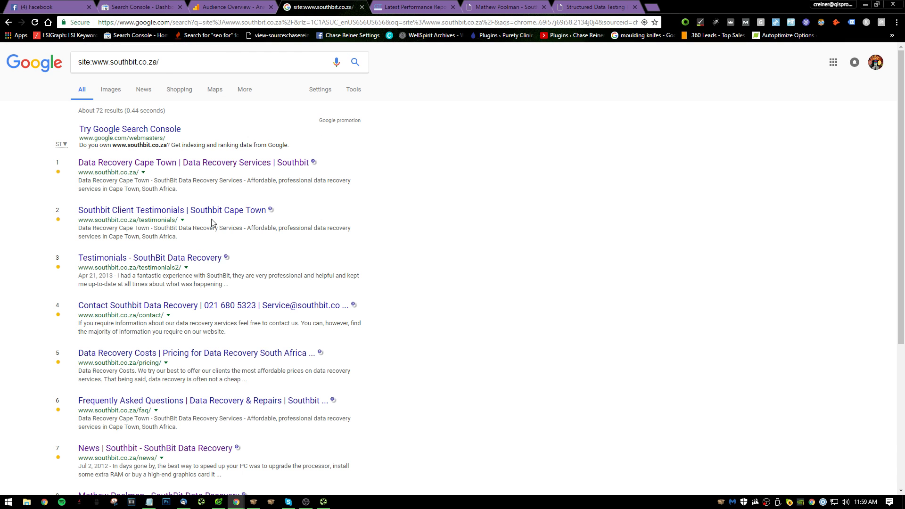
- Examine the indexed pages on the first two result pages and open the individual client testimonial listed as result 14
{"action": "scroll", "coordinate": [231, 238], "scroll_direction": "down", "scroll_amount": 5}
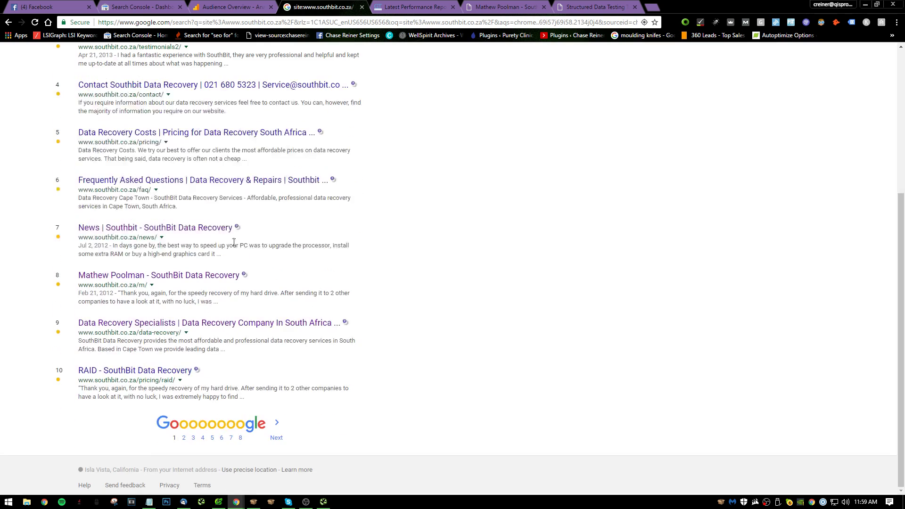
{"action": "scroll", "coordinate": [235, 236], "scroll_direction": "up", "scroll_amount": 5}
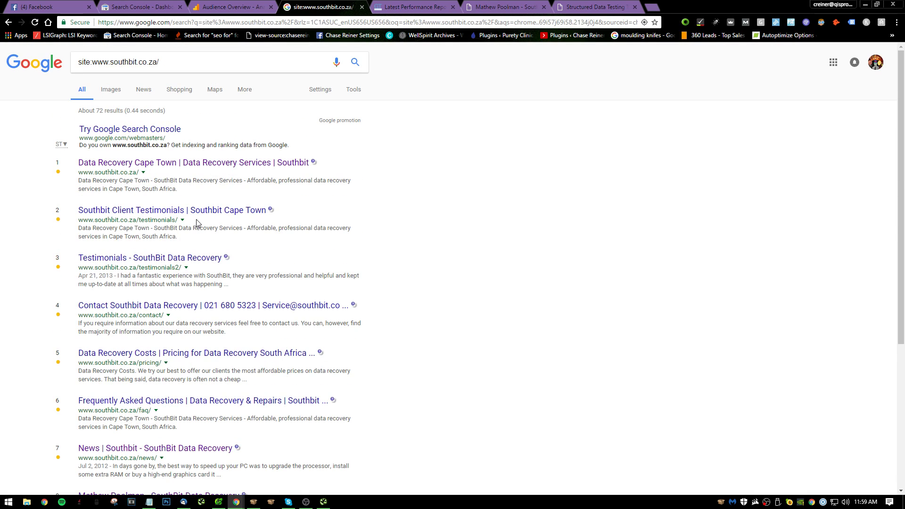
{"action": "scroll", "coordinate": [197, 223], "scroll_direction": "down", "scroll_amount": 5}
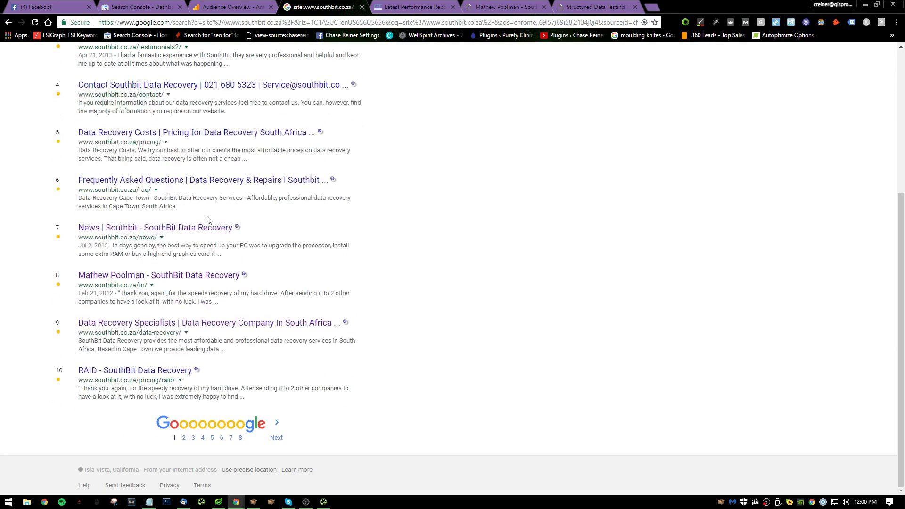
{"action": "left_click", "coordinate": [275, 436]}
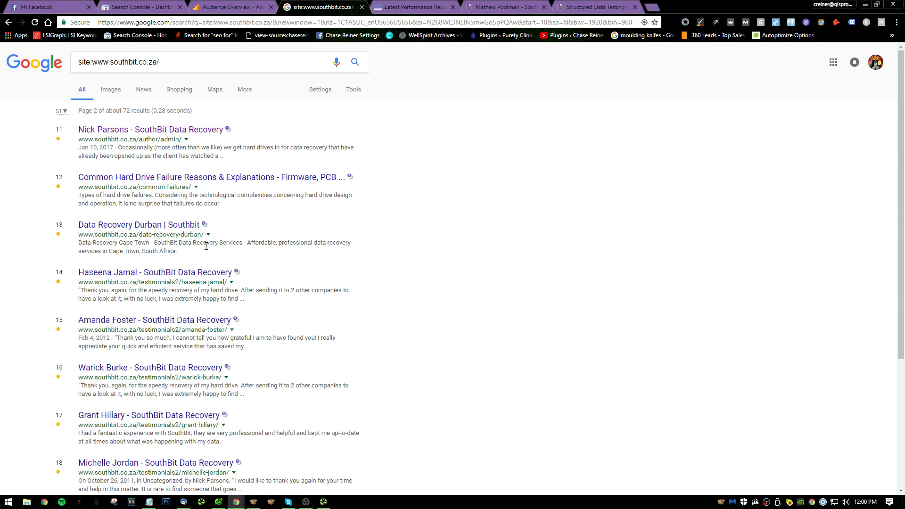
{"action": "left_click", "coordinate": [182, 272]}
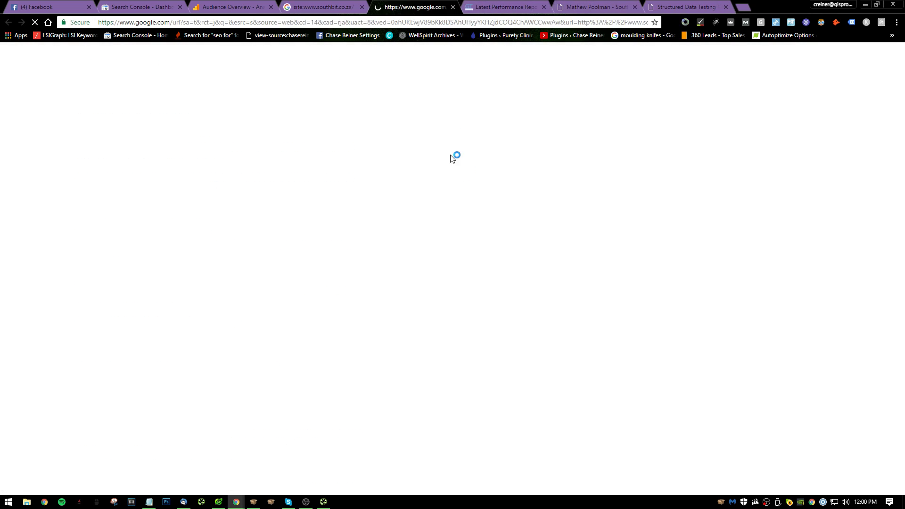
{"action": "left_click", "coordinate": [324, 22]}
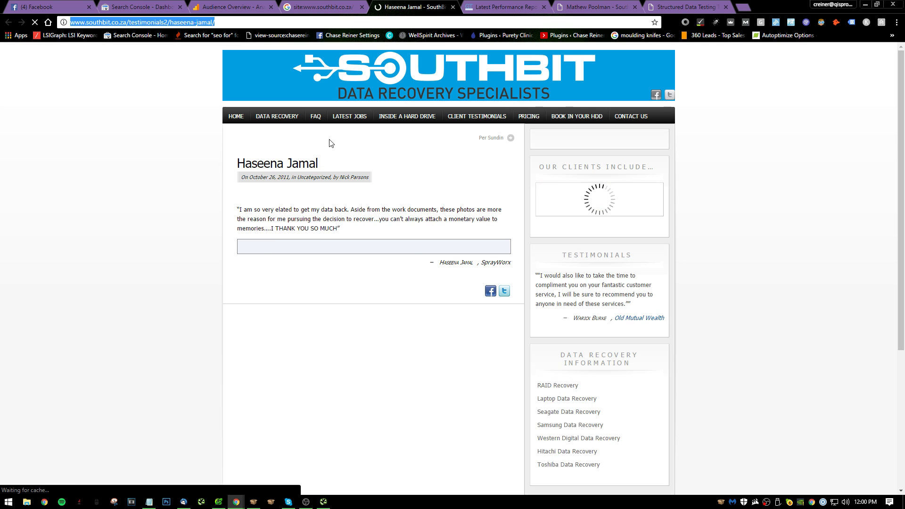
- In a new tab, search Google for "chase reiner review" and open the chasereiner.com reviews page
{"action": "left_click", "coordinate": [737, 7]}
{"action": "type", "text": "chase reiner"}
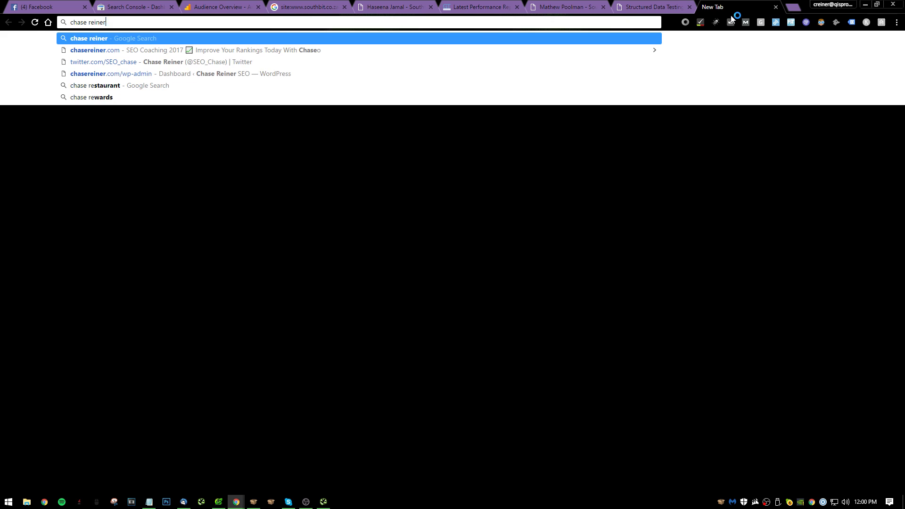
{"action": "type", "text": " review"}
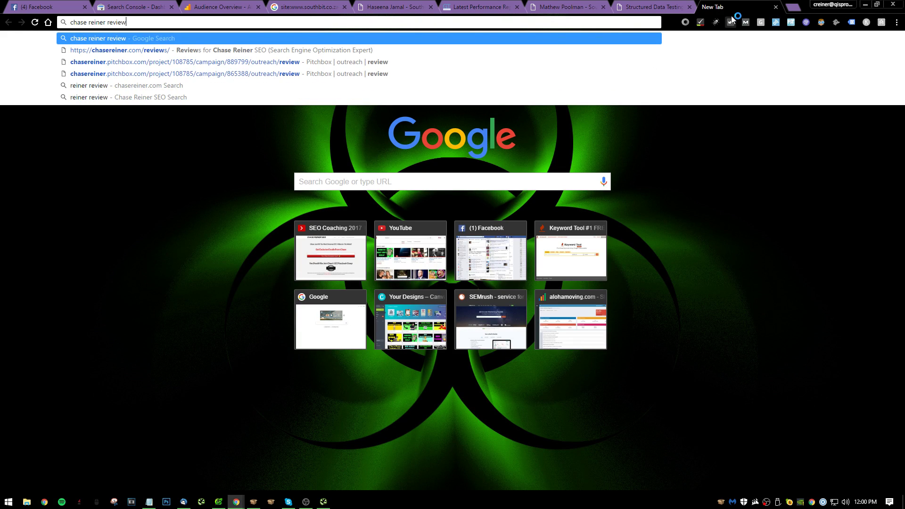
{"action": "key", "text": "Return"}
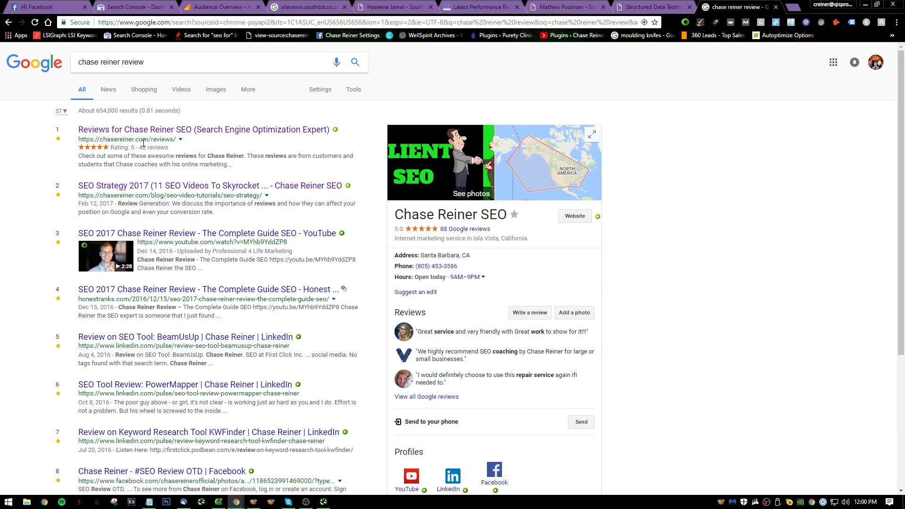
{"action": "left_click", "coordinate": [172, 129]}
- Examine how the chasereiner.com reviews page lists its customer testimonials, and return to item 27 of the Notepad audit list
{"action": "key", "text": "alt+Tab"}
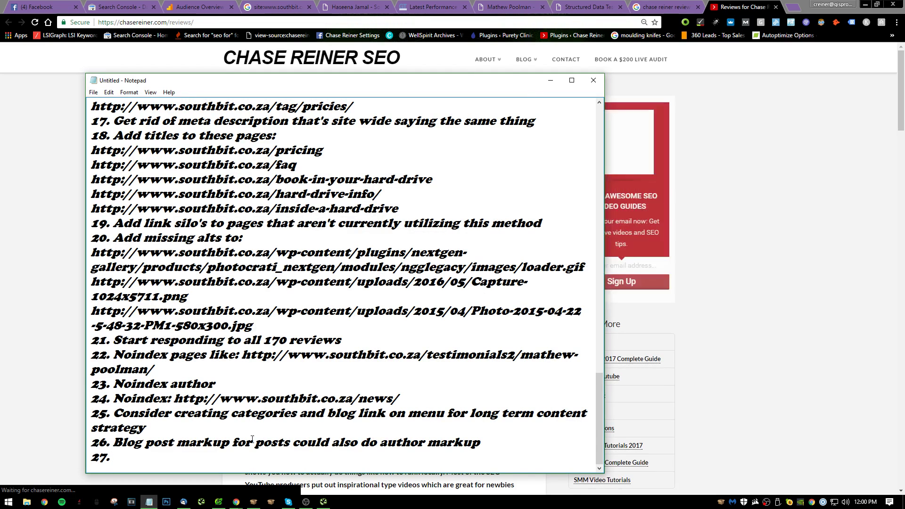
{"action": "left_click", "coordinate": [51, 206]}
{"action": "scroll", "coordinate": [274, 260], "scroll_direction": "down", "scroll_amount": 7}
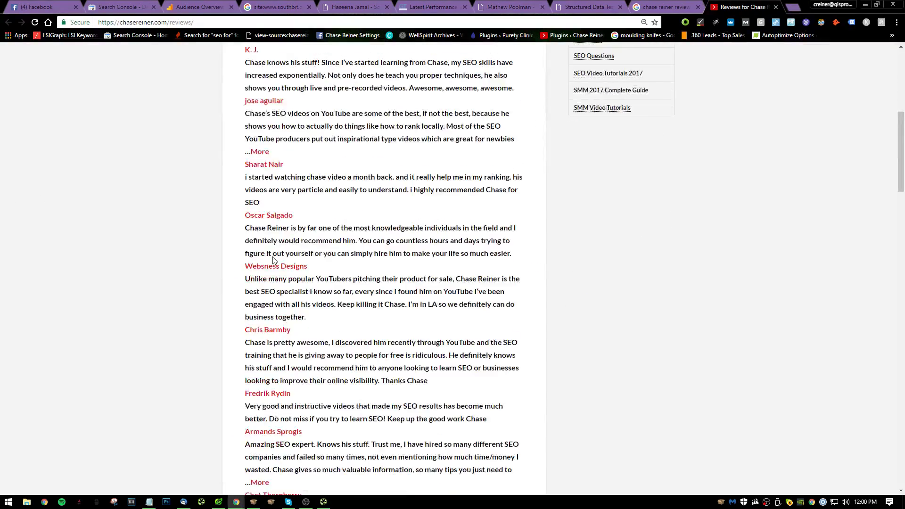
{"action": "scroll", "coordinate": [273, 260], "scroll_direction": "down", "scroll_amount": 20}
{"action": "scroll", "coordinate": [350, 317], "scroll_direction": "up", "scroll_amount": 20}
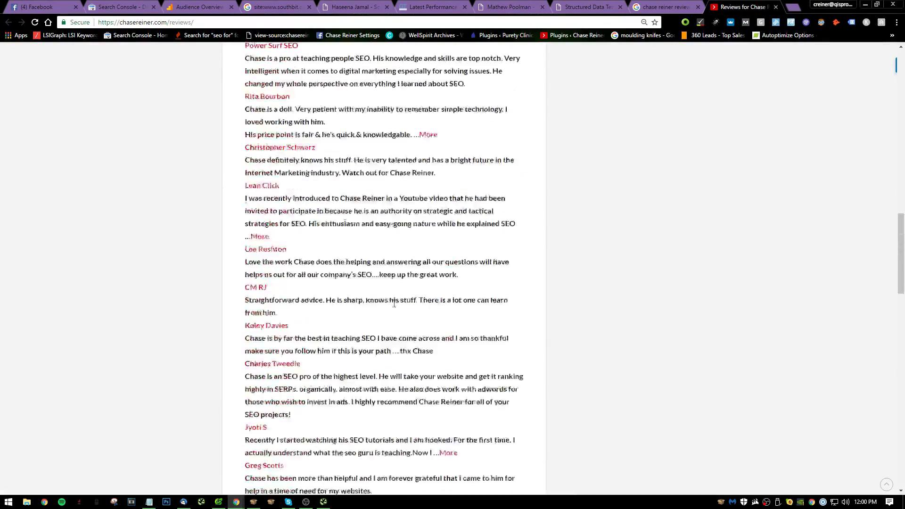
{"action": "scroll", "coordinate": [394, 304], "scroll_direction": "up", "scroll_amount": 10}
{"action": "key", "text": "alt+Tab"}
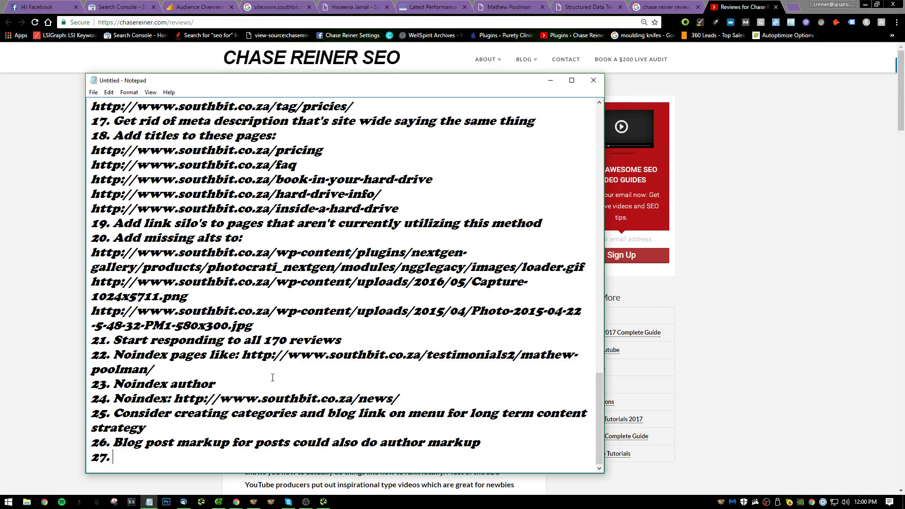
- Write item 27 as "Noindex single testimonial pages and combine into one page" and begin item 28
{"action": "type", "text": "G"}
{"action": "key", "text": "BackSpace"}
{"action": "type", "text": "Noinded"}
{"action": "type", "text": " single "}
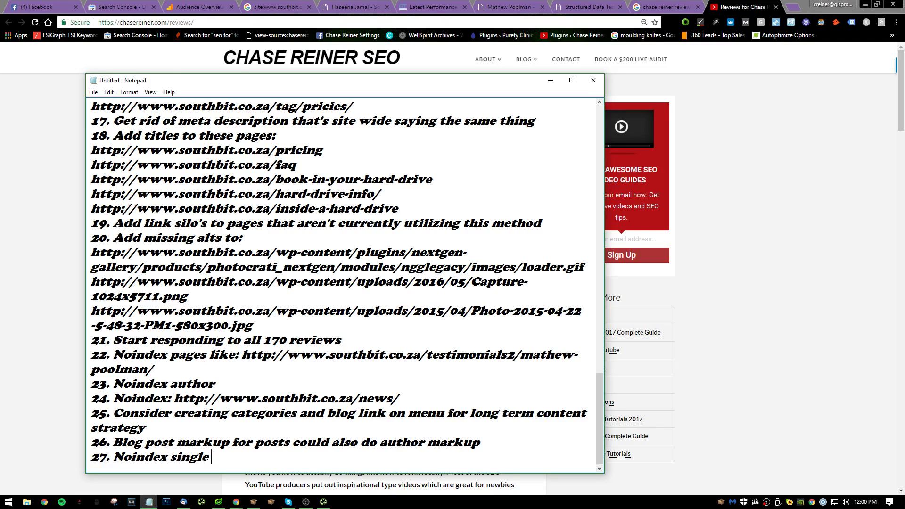
{"action": "type", "text": "testimonai"}
{"action": "key", "text": "BackSpace"}
{"action": "key", "text": "BackSpace"}
{"action": "type", "text": "ial"}
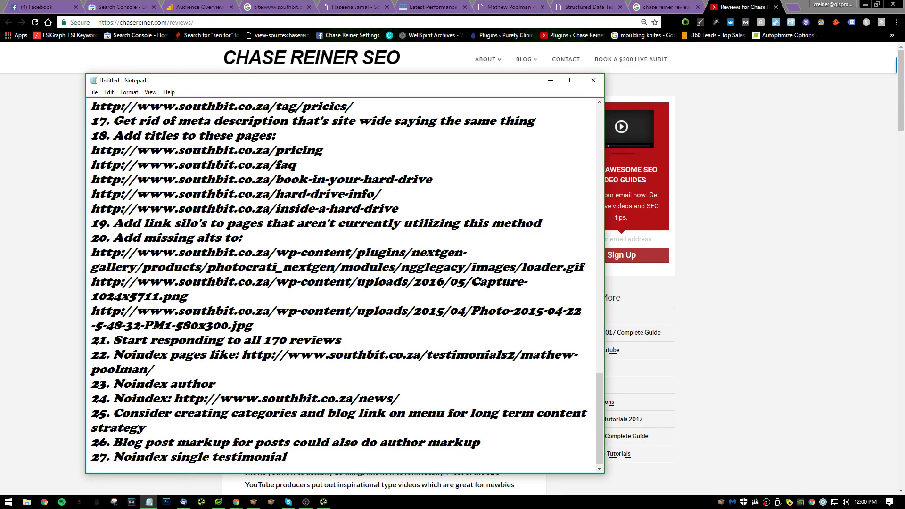
{"action": "type", "text": " pages and combin"}
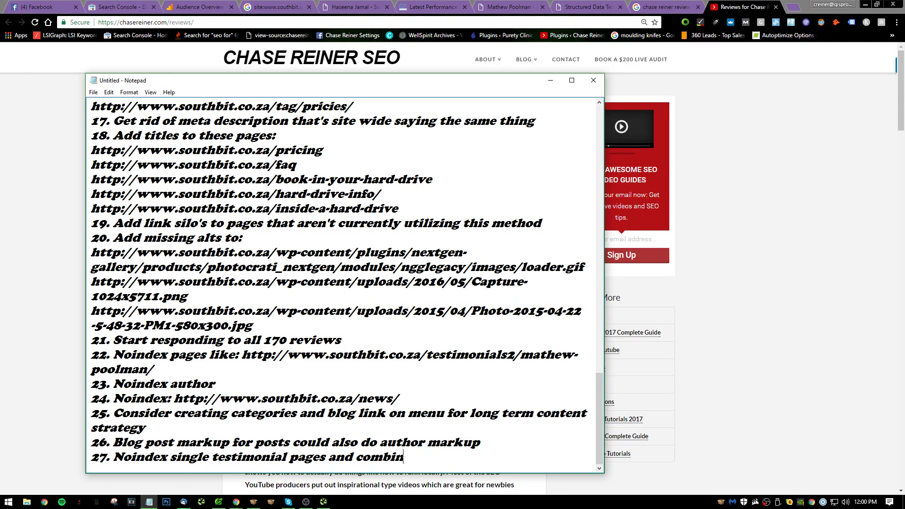
{"action": "type", "text": "e into one page"}
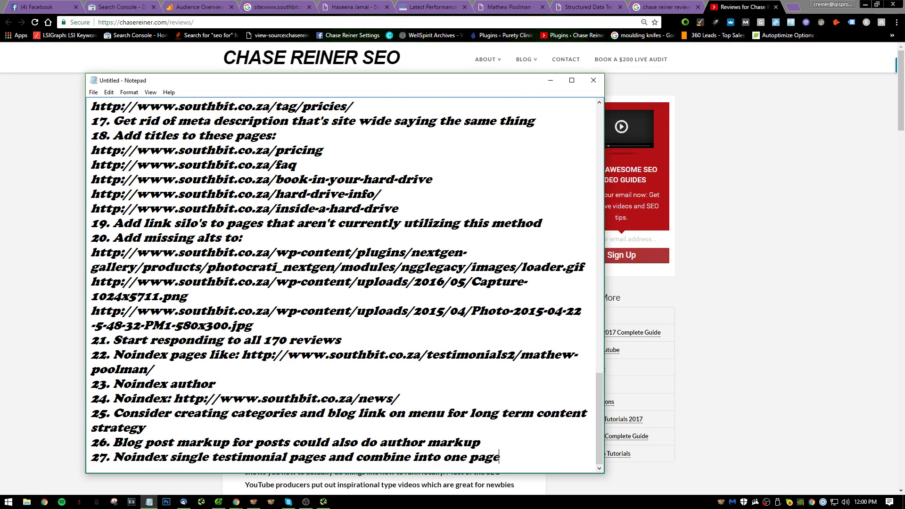
{"action": "key", "text": "Return"}
{"action": "type", "text": "28"}
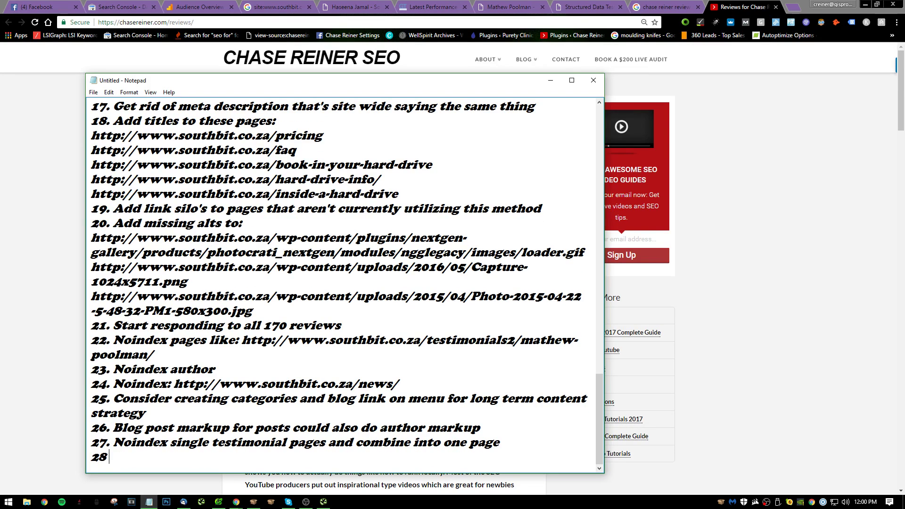
{"action": "type", "text": ". Or you can markup"}
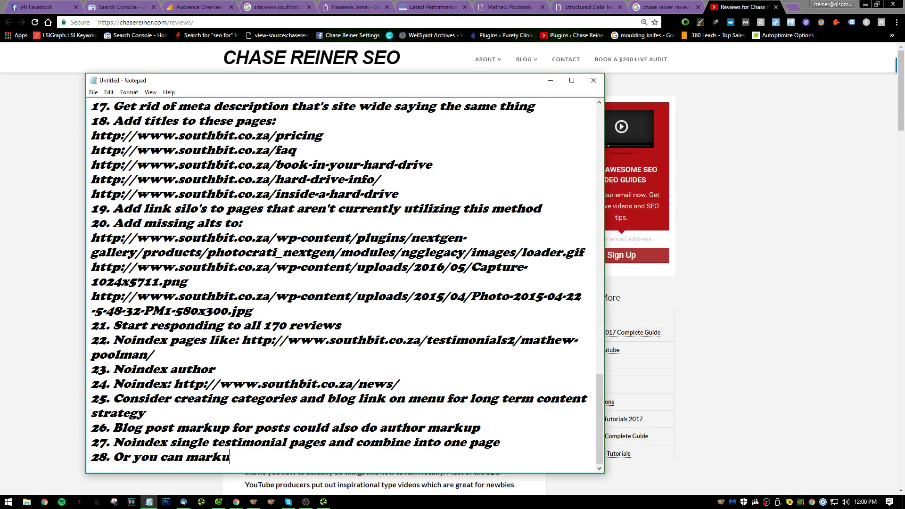
{"action": "key", "text": "BackSpace"}
{"action": "key", "text": "BackSpace"}
{"action": "key", "text": "BackSpace"}
{"action": "key", "text": "BackSpace"}
{"action": "key", "text": "BackSpace"}
{"action": "key", "text": "BackSpace"}
{"action": "key", "text": "BackSpace"}
{"action": "key", "text": "BackSpace"}
{"action": "key", "text": "BackSpace"}
{"action": "key", "text": "BackSpace"}
{"action": "key", "text": "BackSpace"}
{"action": "key", "text": "BackSpace"}
{"action": "key", "text": "BackSpace"}
{"action": "key", "text": "BackSpace"}
{"action": "key", "text": "BackSpace"}
{"action": "key", "text": "BackSpace"}
{"action": "key", "text": "BackSpace"}
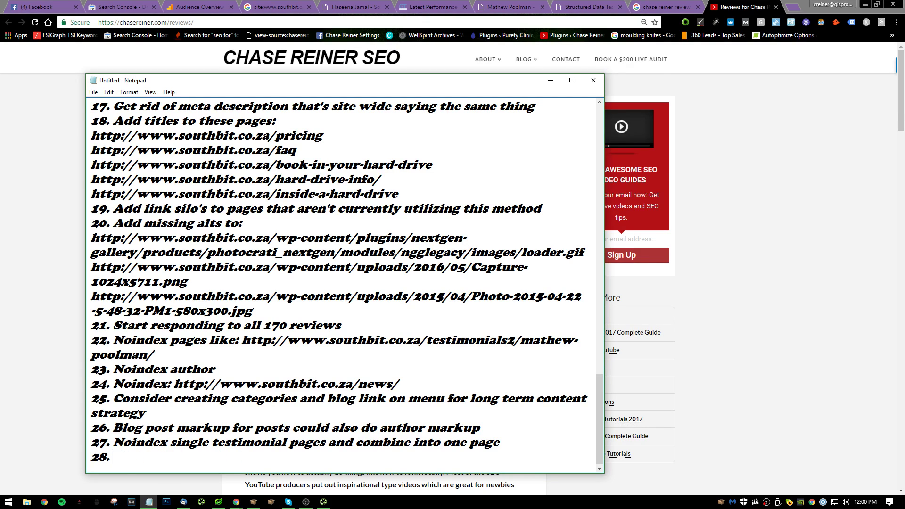
- Write item 28 as "You can markup your services with reviews about that specific service review markup and get star rating in the organic search result"
{"action": "type", "text": "You can markup "}
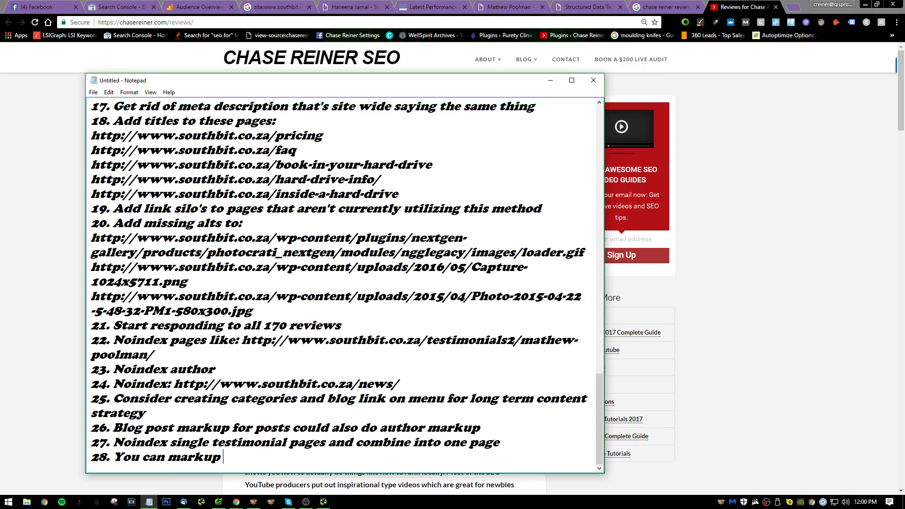
{"action": "type", "text": "your services wi"}
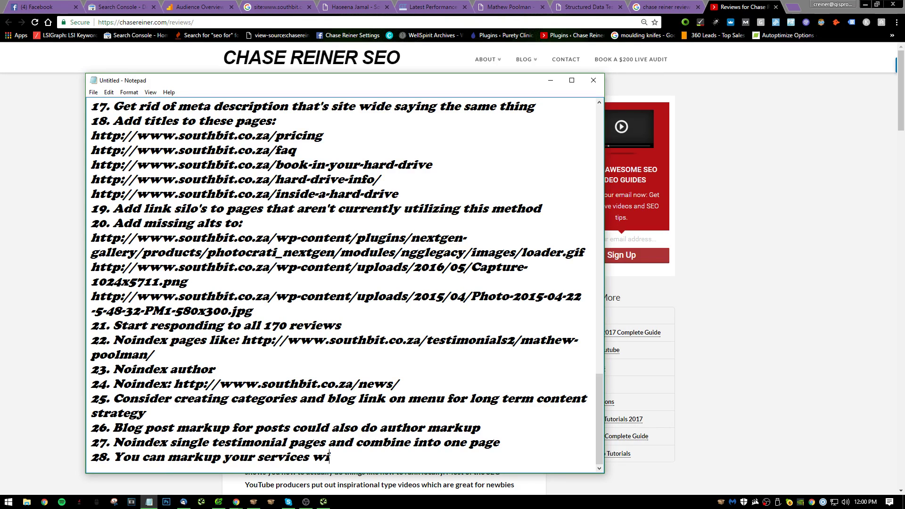
{"action": "type", "text": "th reviews about that specific"}
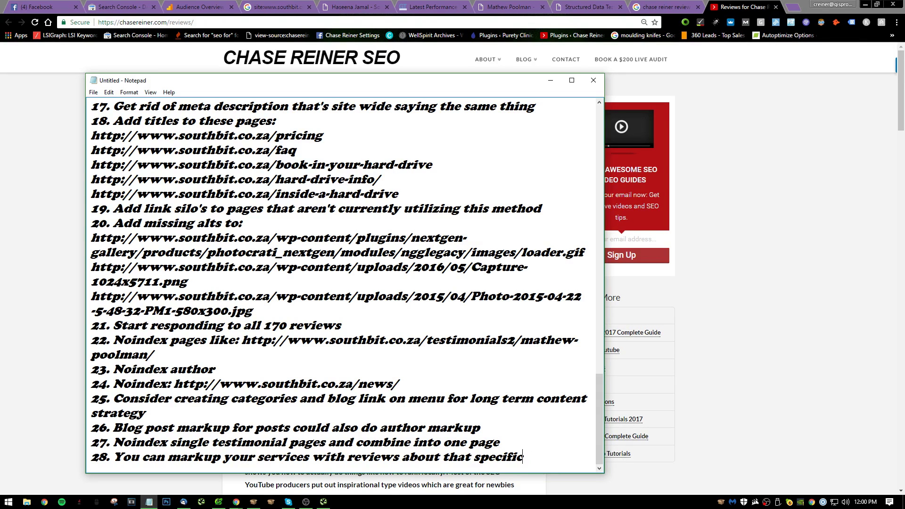
{"action": "type", "text": "i service re"}
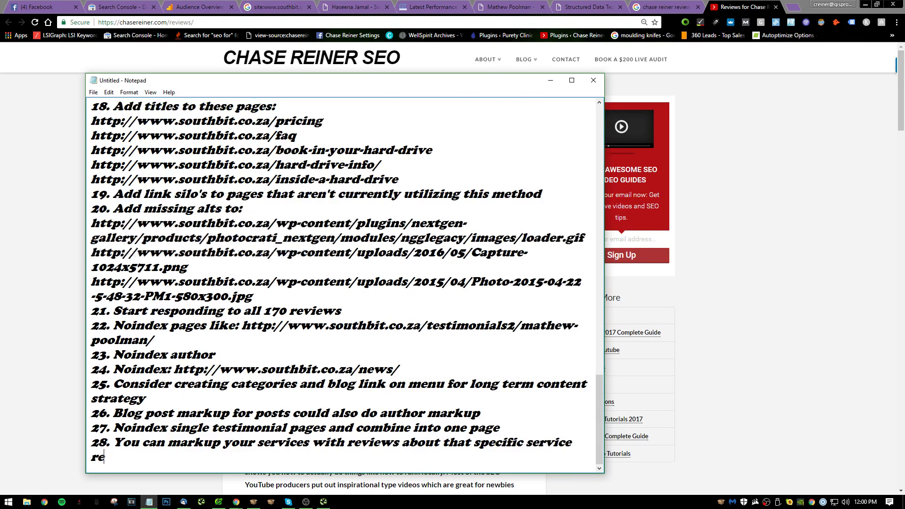
{"action": "key", "text": "BackSpace"}
{"action": "key", "text": "BackSpace"}
{"action": "type", "text": "at specific service review markup and get st"}
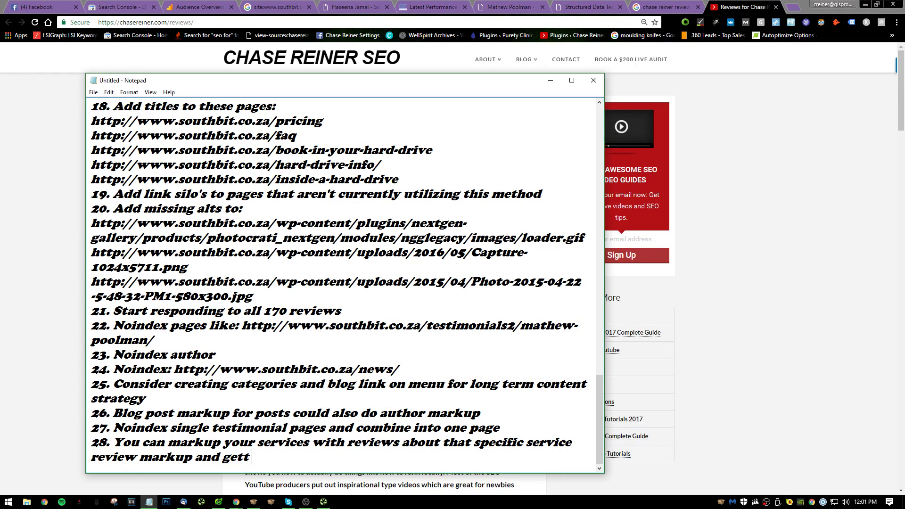
{"action": "type", "text": "ar rating"}
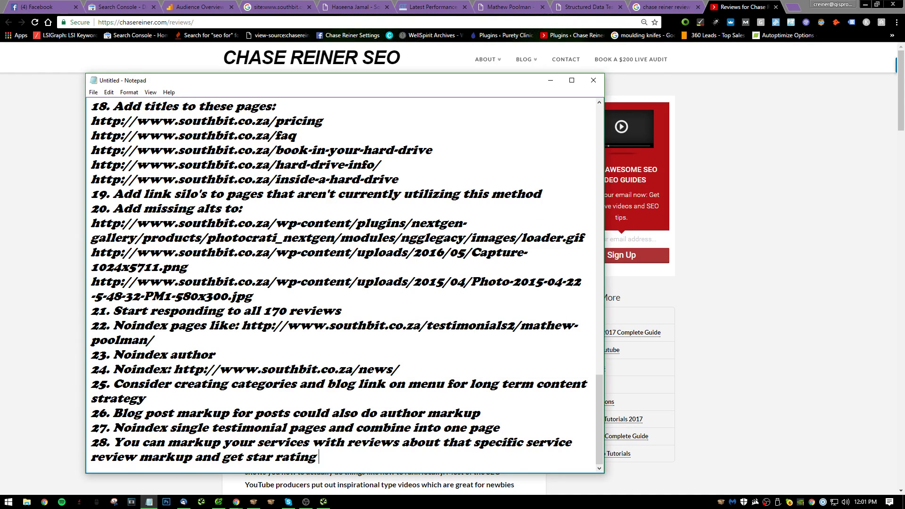
{"action": "type", "text": " in the organic search result"}
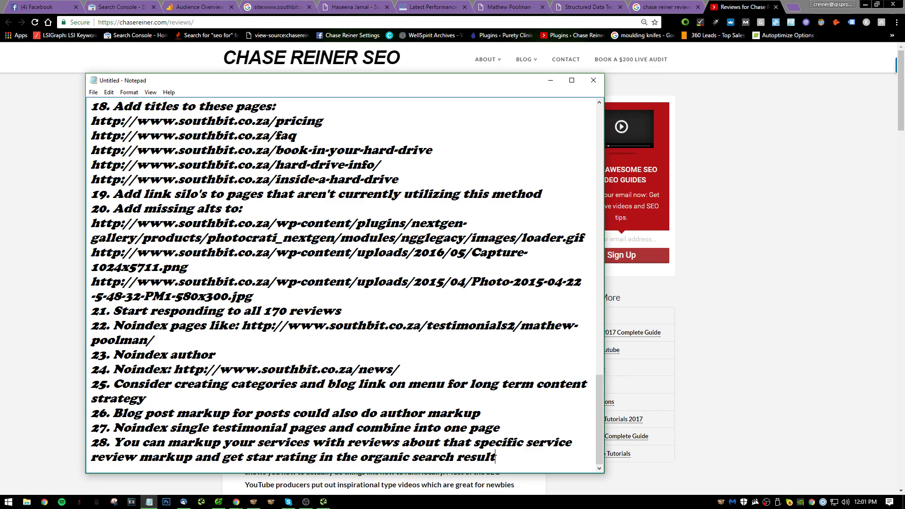
- Finish item 28 with "results which will help improve CTR's" and begin item 29 on a new line
{"action": "type", "text": "s which will he"}
{"action": "key", "text": "BackSpace"}
{"action": "key", "text": "BackSpace"}
{"action": "type", "text": "wi"}
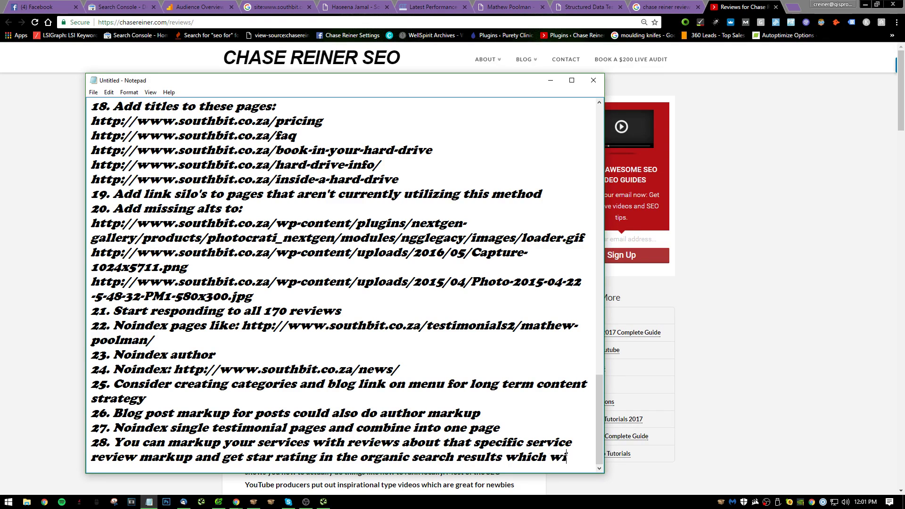
{"action": "type", "text": "ll help i"}
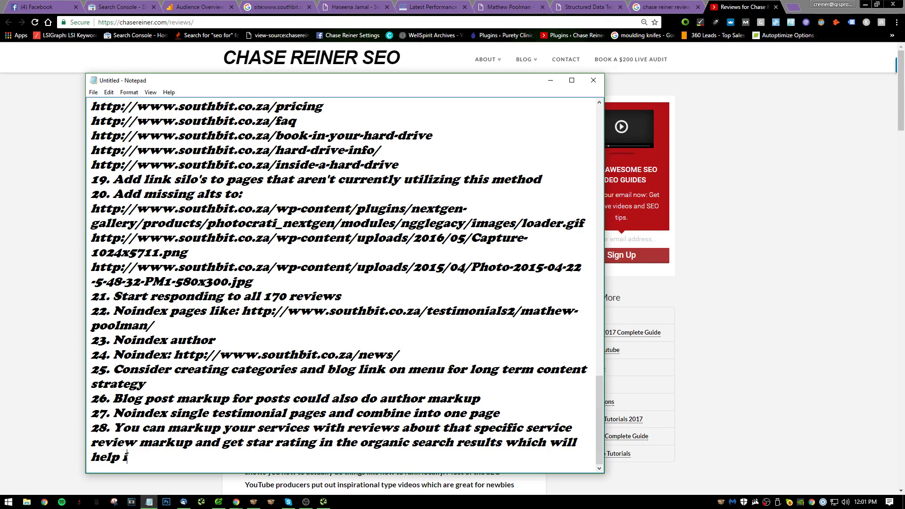
{"action": "type", "text": "mprove CTR's"}
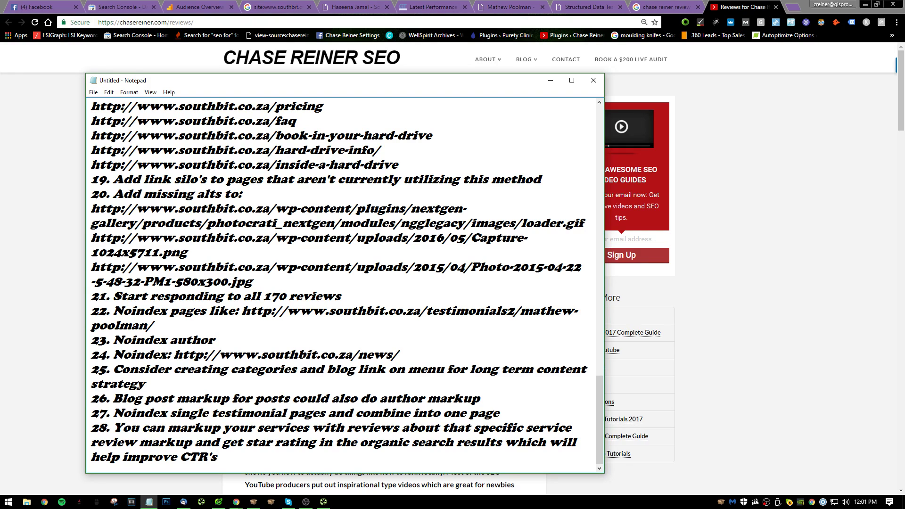
{"action": "type", "text": "1"}
{"action": "key", "text": "Return"}
{"action": "type", "text": "2"}
{"action": "key", "text": "BackSpace"}
{"action": "key", "text": "BackSpace"}
{"action": "key", "text": "BackSpace"}
{"action": "key", "text": "Return"}
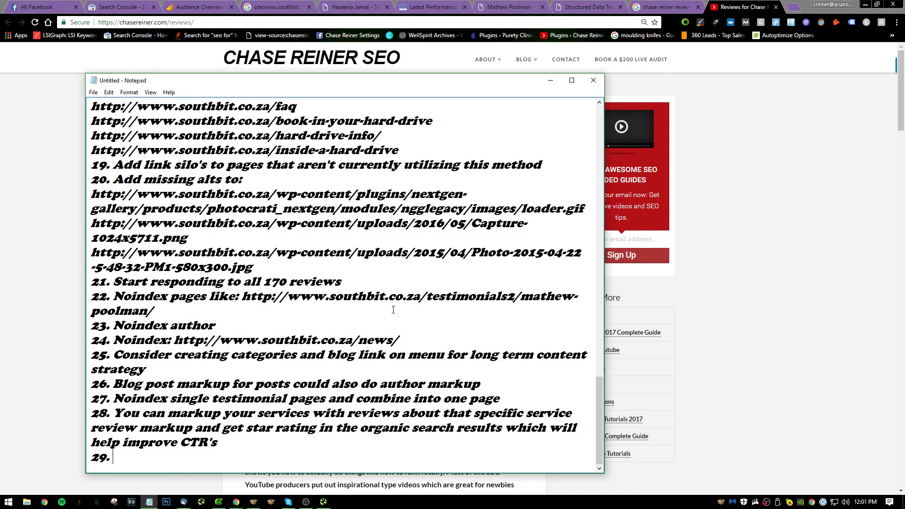
{"action": "left_click", "coordinate": [61, 388]}
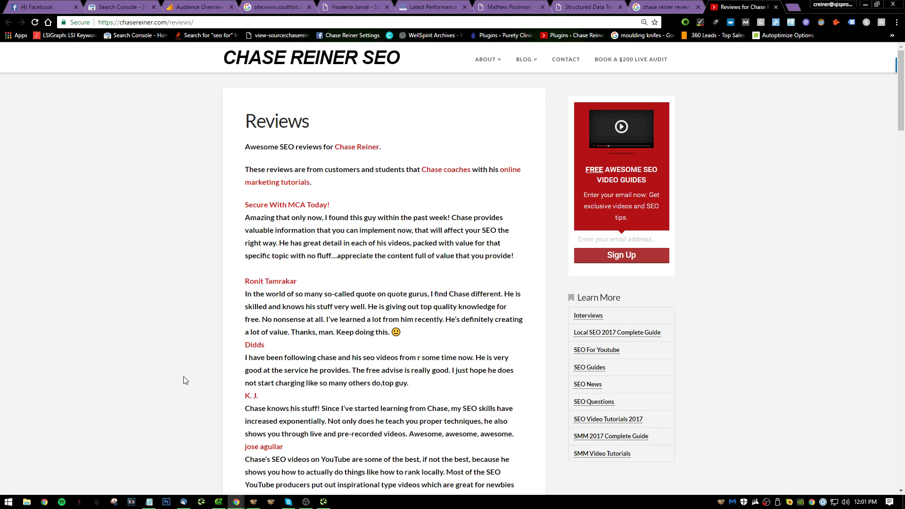
{"action": "scroll", "coordinate": [416, 138], "scroll_direction": "down", "scroll_amount": 5}
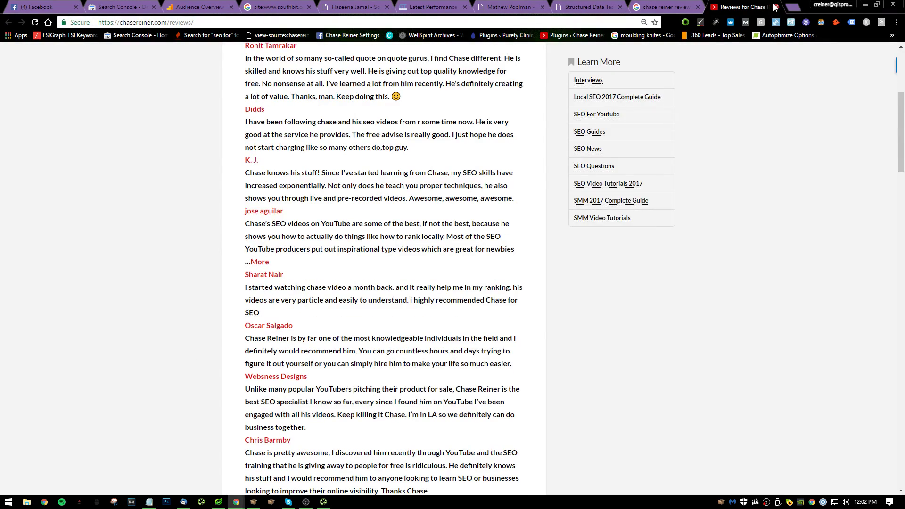
{"action": "left_click", "coordinate": [776, 6]}
{"action": "left_click", "coordinate": [775, 6]}
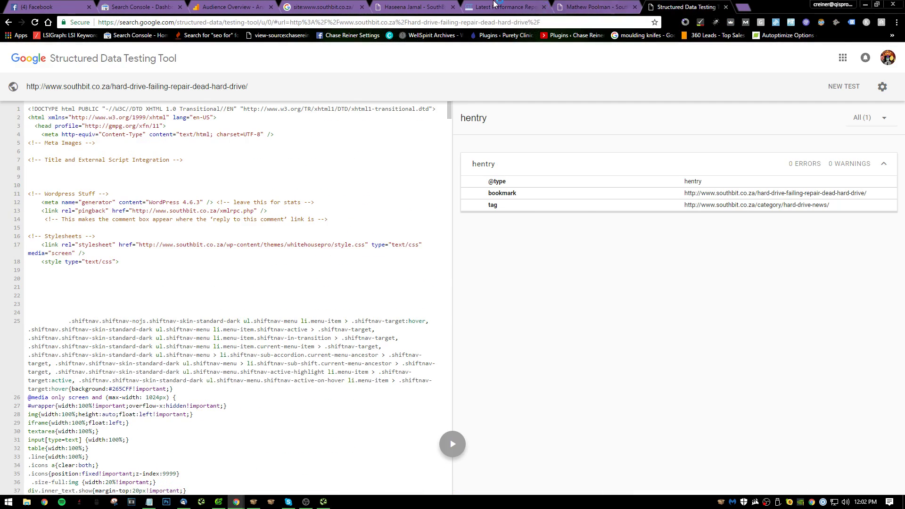
{"action": "left_click", "coordinate": [494, 3]}
{"action": "key", "text": "ctrl+9"}
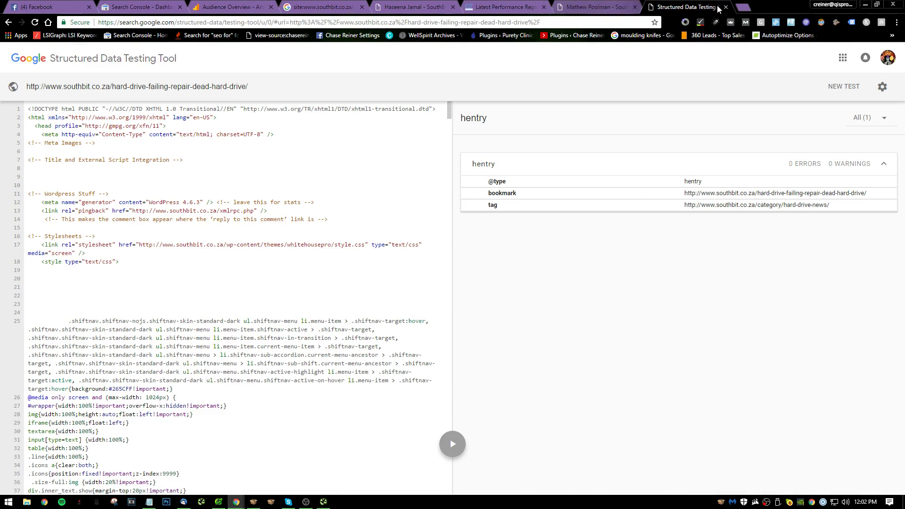
{"action": "left_click", "coordinate": [395, 4]}
{"action": "key", "text": "ctrl+9"}
{"action": "left_click", "coordinate": [325, 7]}
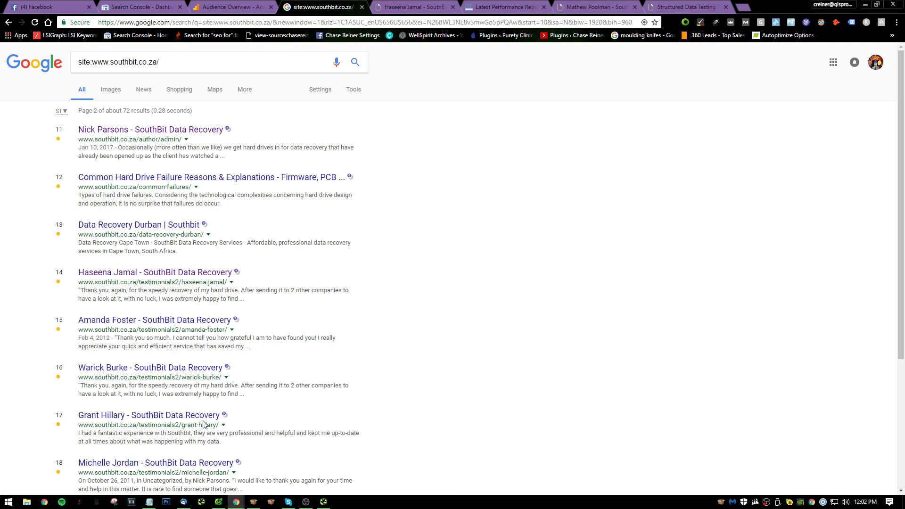
- Examine the indexed southbit.co.za pages on result pages 2 to 5 for testimonial pages and other content
{"action": "scroll", "coordinate": [204, 425], "scroll_direction": "down", "scroll_amount": 4}
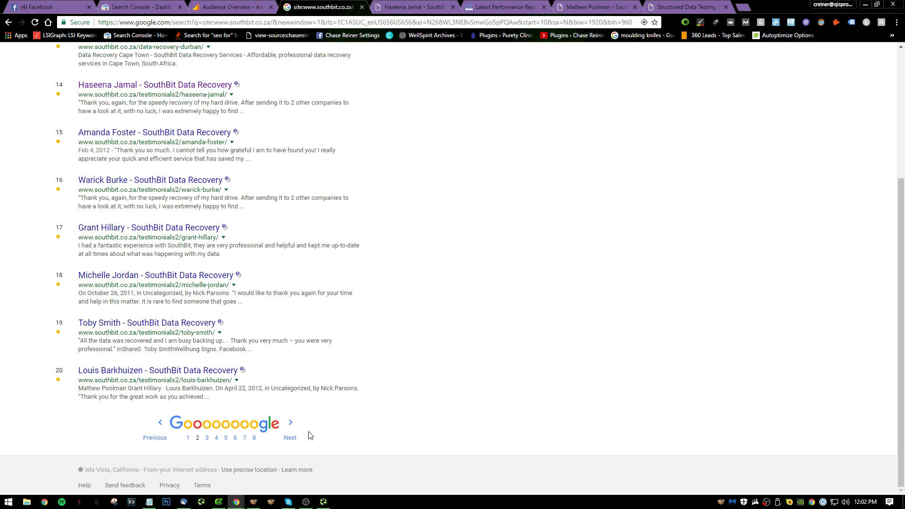
{"action": "left_click", "coordinate": [291, 439]}
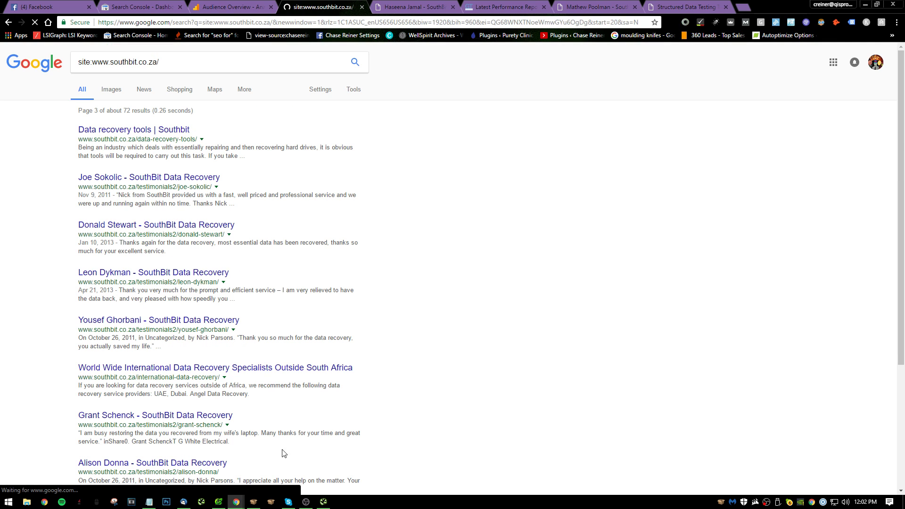
{"action": "scroll", "coordinate": [218, 175], "scroll_direction": "down", "scroll_amount": 4}
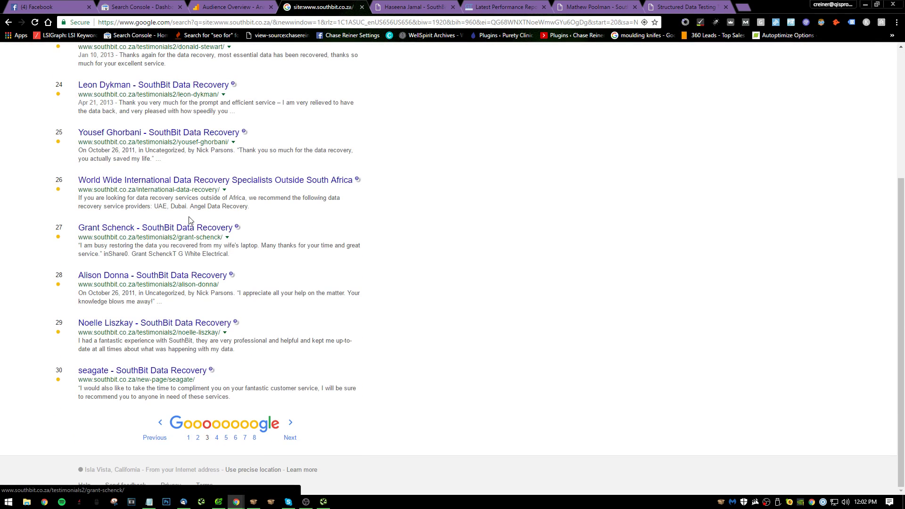
{"action": "left_click", "coordinate": [290, 435]}
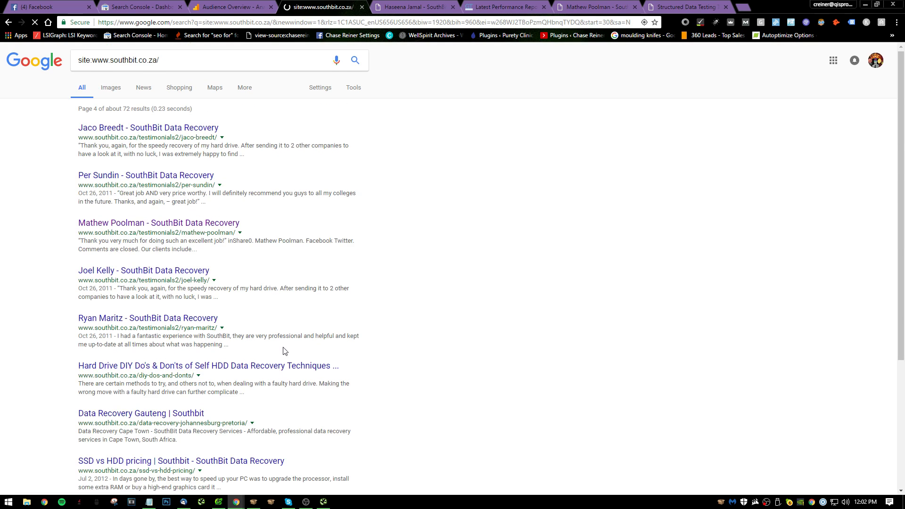
{"action": "scroll", "coordinate": [319, 404], "scroll_direction": "down", "scroll_amount": 4}
{"action": "left_click", "coordinate": [289, 436]}
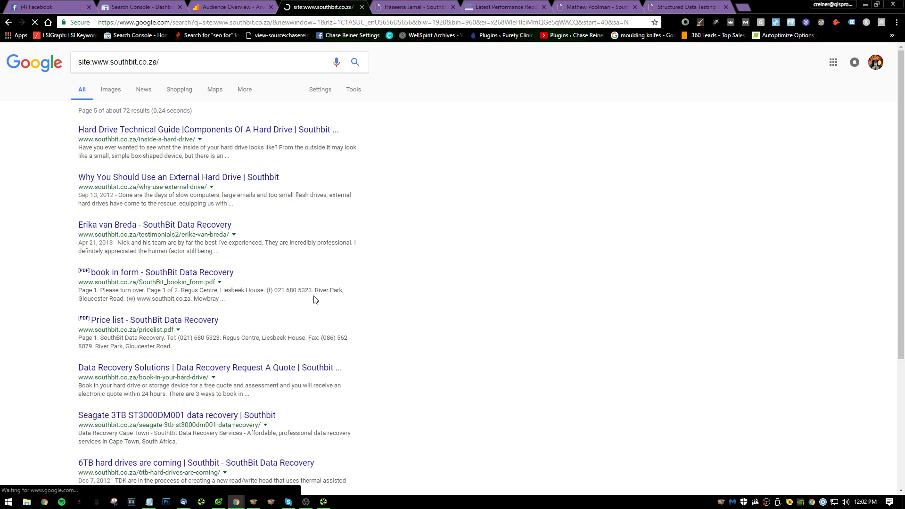
{"action": "scroll", "coordinate": [170, 219], "scroll_direction": "down", "scroll_amount": 4}
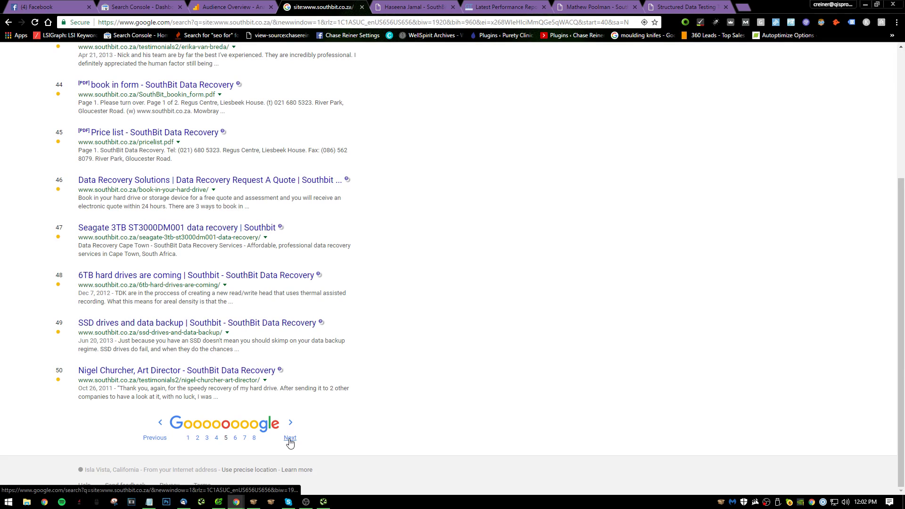
{"action": "right_click", "coordinate": [195, 230]}
{"action": "left_click", "coordinate": [227, 239]}
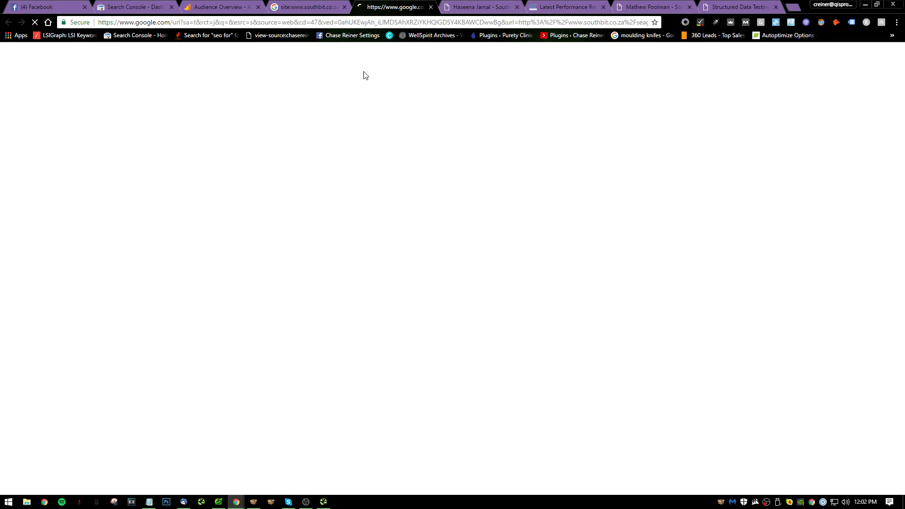
{"action": "left_click", "coordinate": [431, 6]}
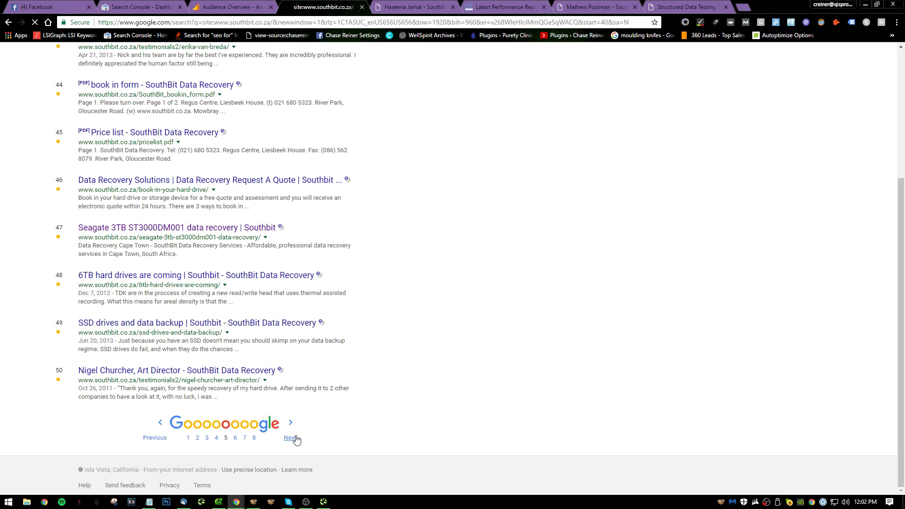
- Examine the remaining indexed southbit.co.za pages through result page 8
{"action": "left_click", "coordinate": [292, 437]}
{"action": "scroll", "coordinate": [341, 203], "scroll_direction": "down", "scroll_amount": 4}
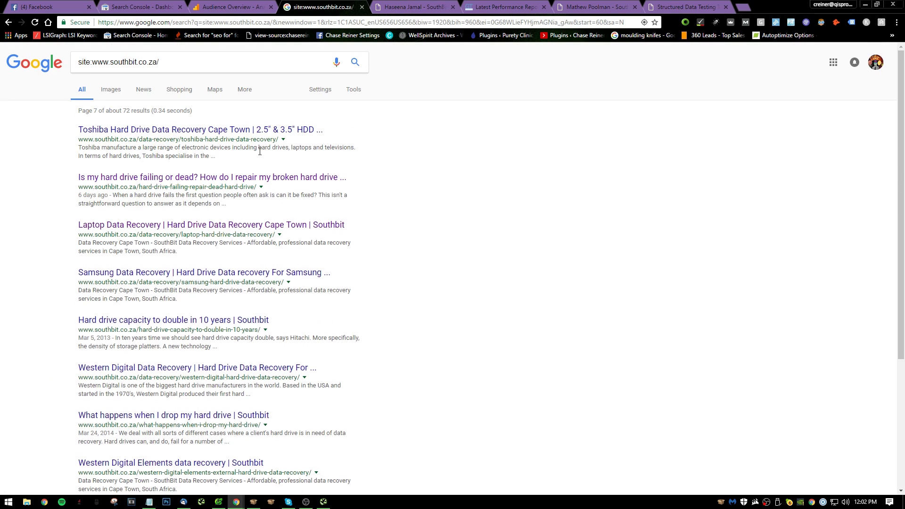
{"action": "scroll", "coordinate": [226, 143], "scroll_direction": "down", "scroll_amount": 4}
{"action": "left_click", "coordinate": [291, 426]}
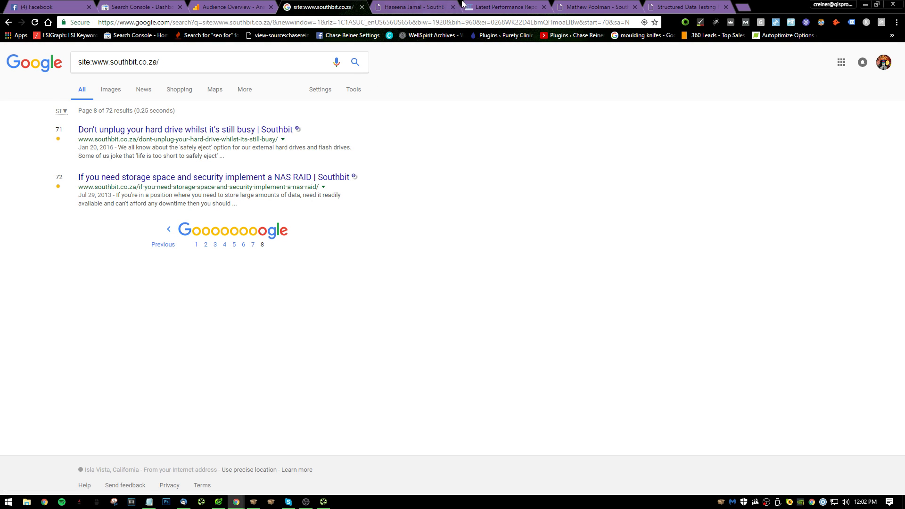
- In Notepad, complete item 29 as "On contact page title you probably don't want to add phone number" and start item 30
{"action": "key", "text": "alt+Tab"}
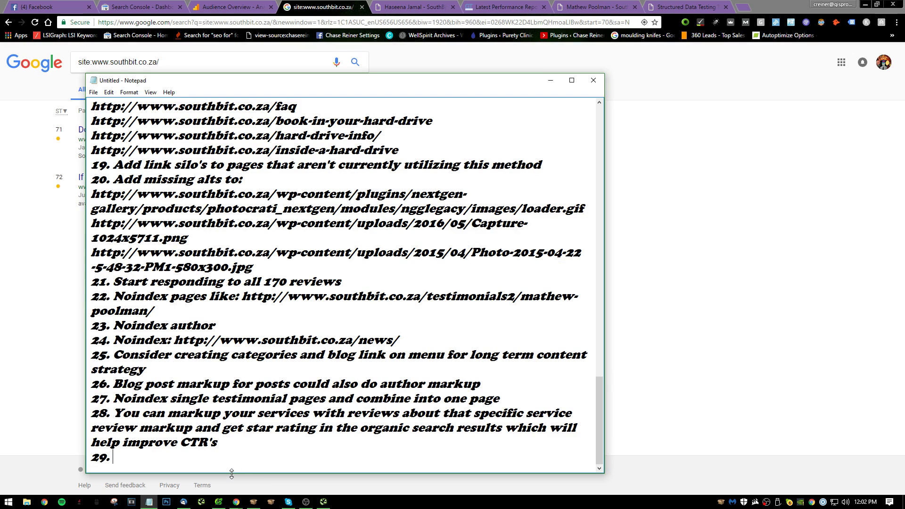
{"action": "type", "text": "ntact"}
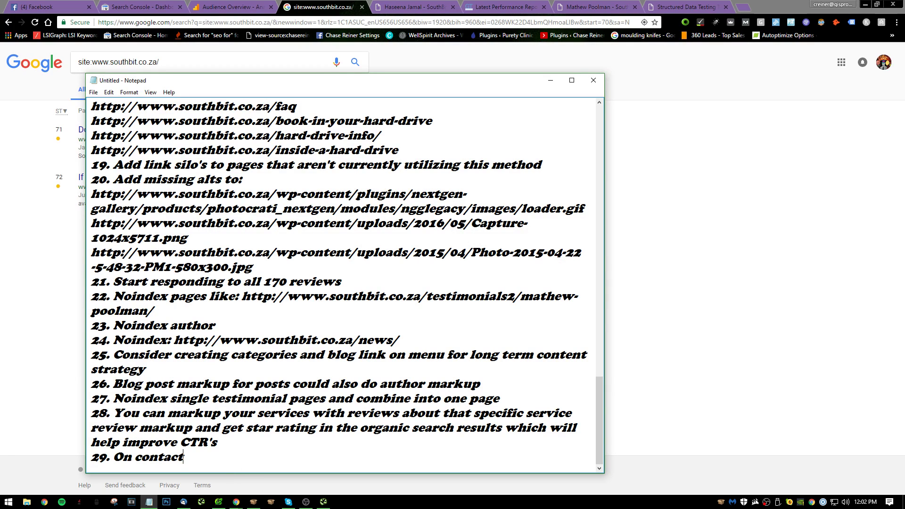
{"action": "type", "text": " page title you pro"}
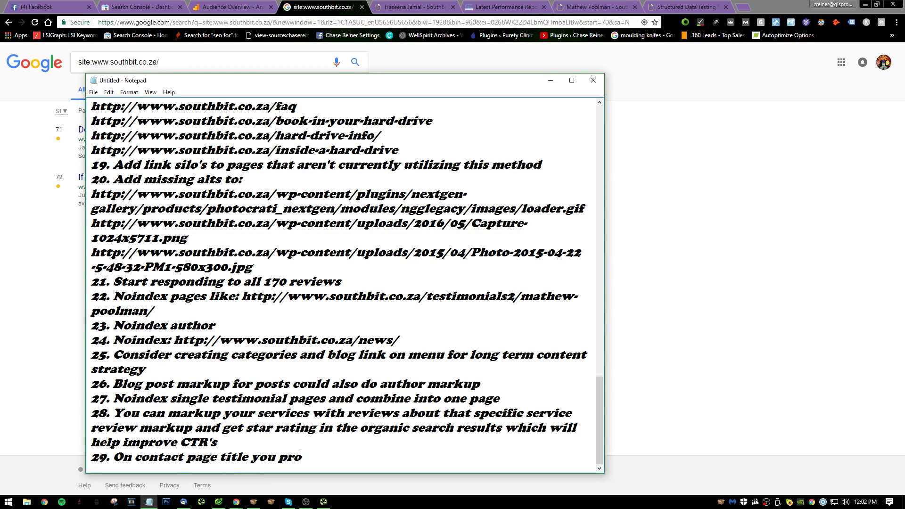
{"action": "type", "text": "bably don't want to add"}
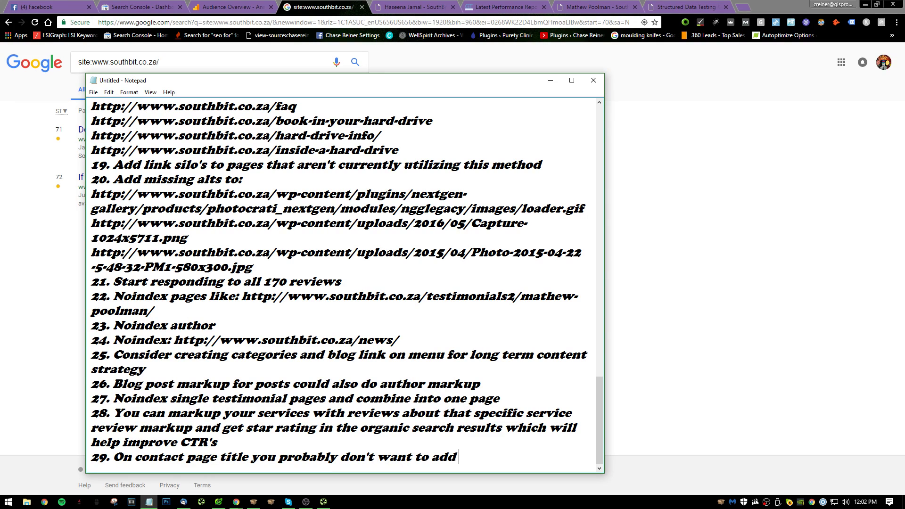
{"action": "type", "text": " phone nu"}
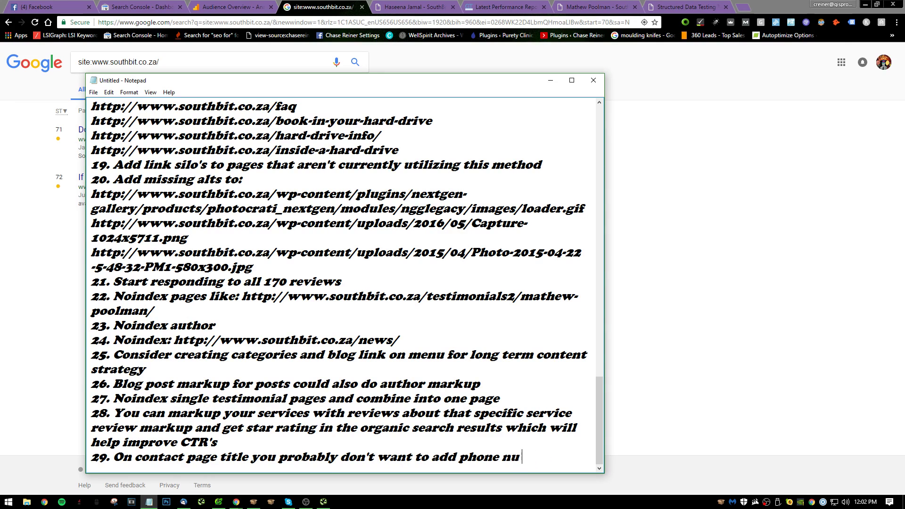
{"action": "type", "text": "mber"}
{"action": "key", "text": "Return"}
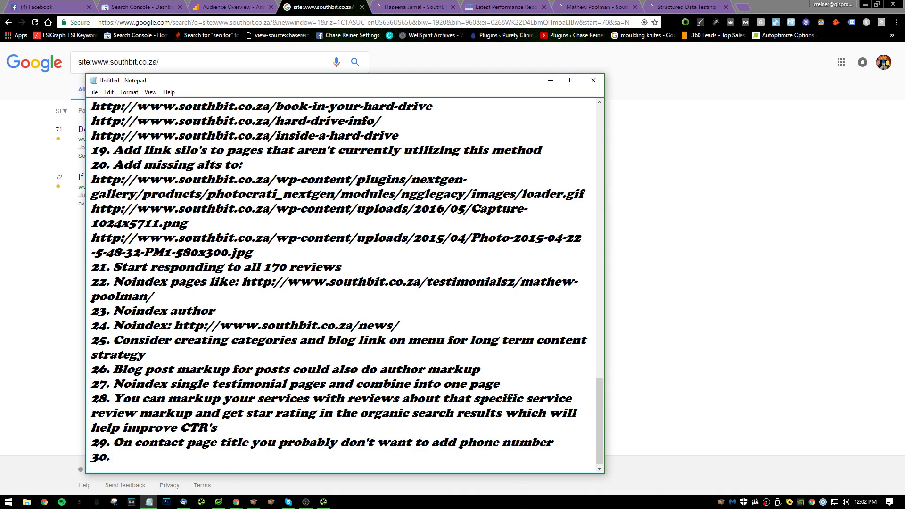
- In the browser, close the site search results, both single testimonial pages and the Structured Data Testing Tool
{"action": "left_click", "coordinate": [680, 374]}
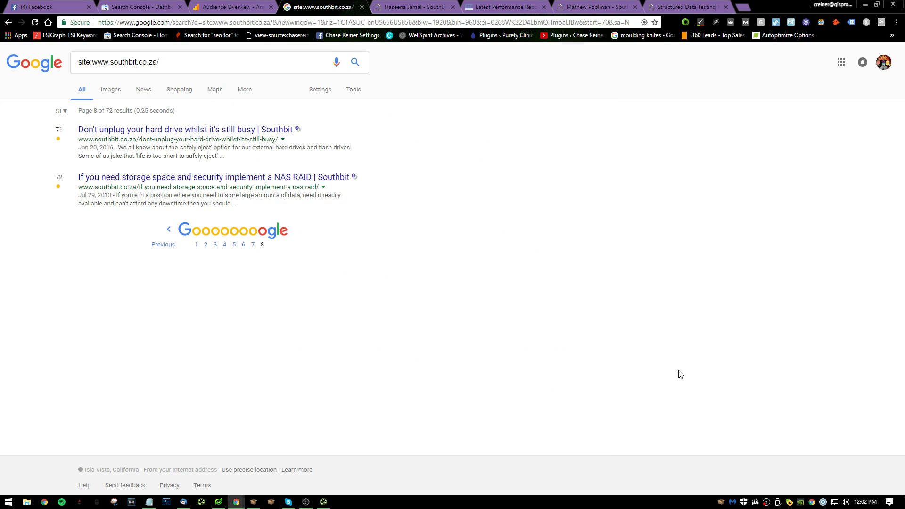
{"action": "left_click", "coordinate": [313, 71]}
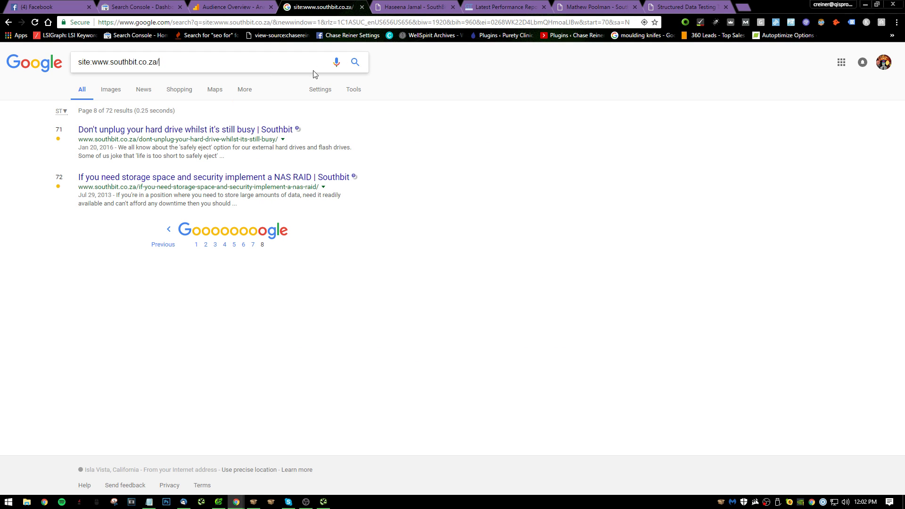
{"action": "left_click", "coordinate": [362, 9]}
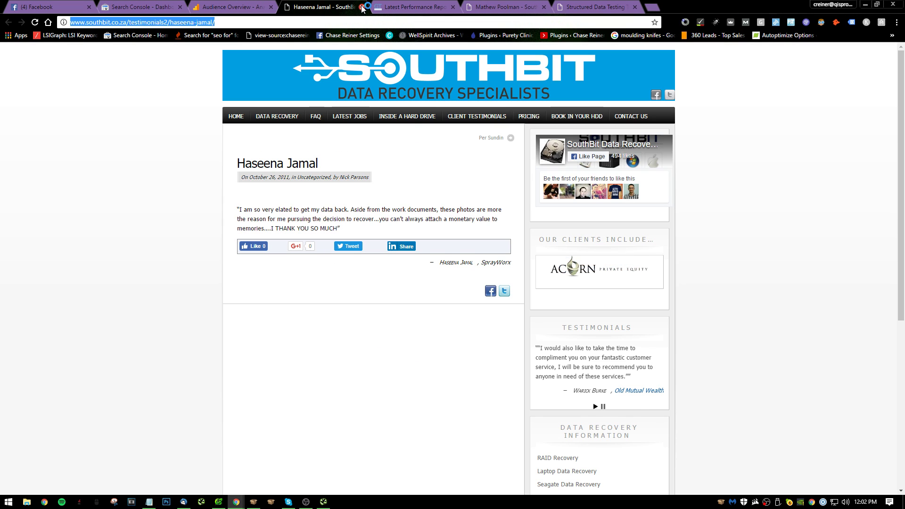
{"action": "left_click", "coordinate": [362, 9]}
{"action": "left_click", "coordinate": [396, 7]}
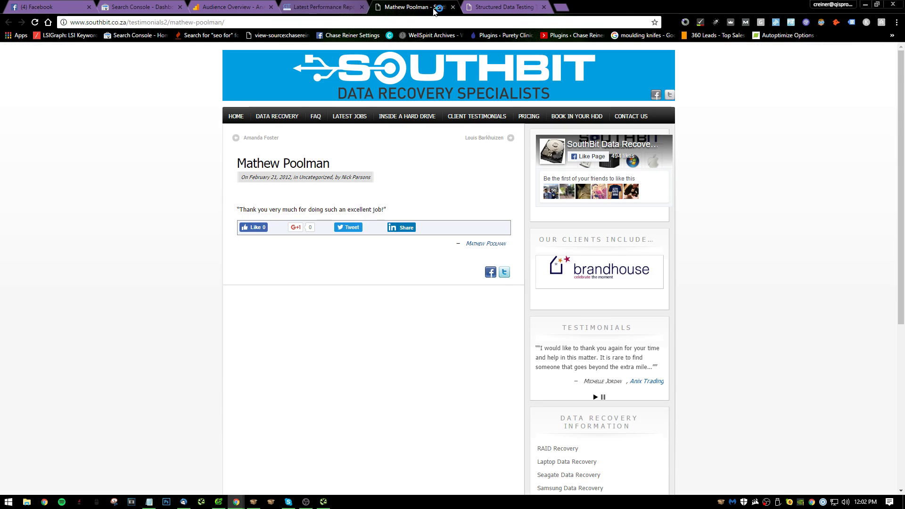
{"action": "left_click", "coordinate": [453, 7]}
{"action": "left_click", "coordinate": [453, 6]}
- Open a blank browser tab, and in Search Console open the Search Analytics report for southbit.co.za
{"action": "left_click", "coordinate": [231, 6]}
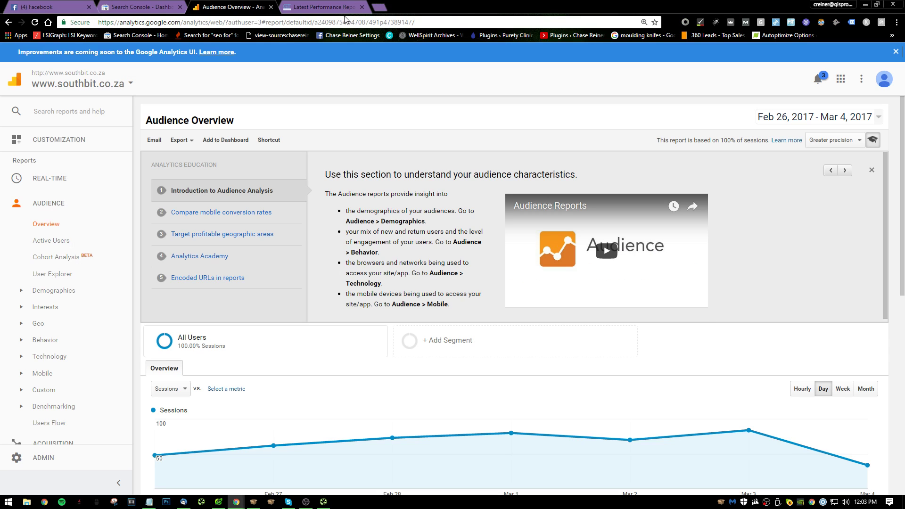
{"action": "key", "text": "ctrl+Tab"}
{"action": "left_click", "coordinate": [382, 7]}
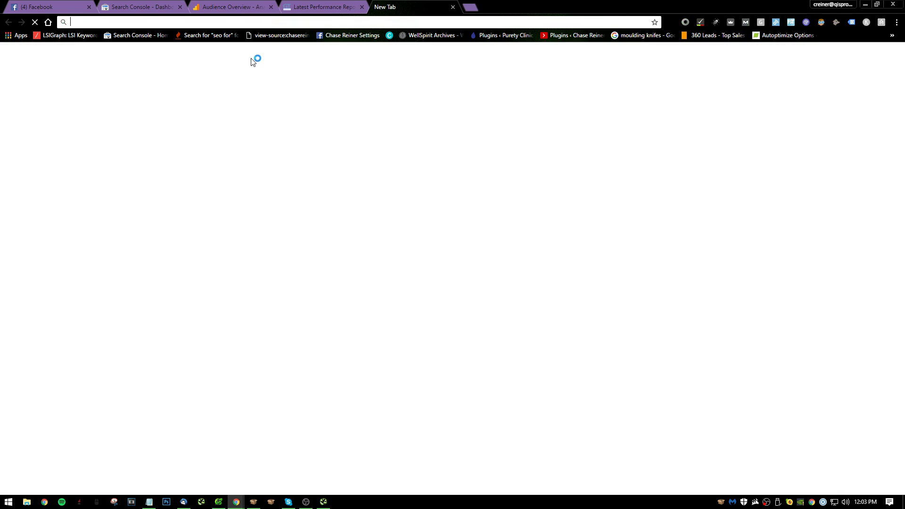
{"action": "key", "text": "ctrl+shift+Tab"}
{"action": "key", "text": "ctrl+shift+Tab"}
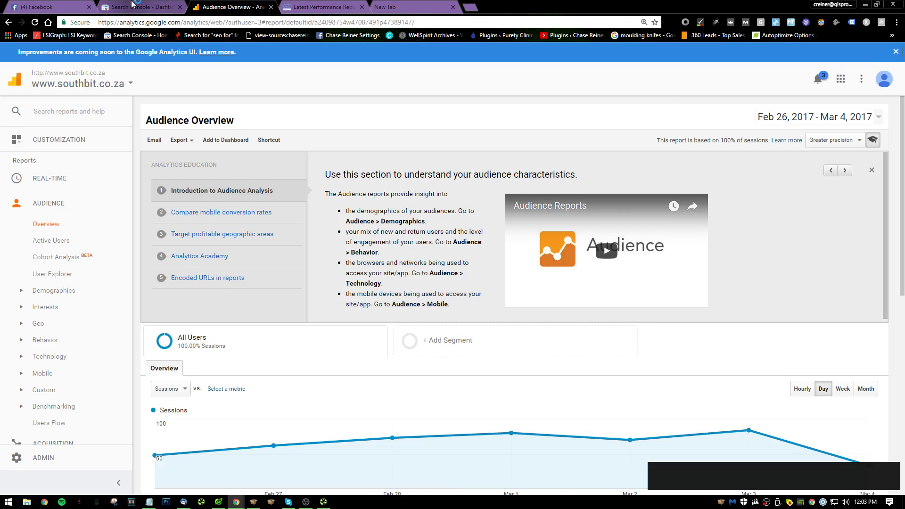
{"action": "key", "text": "ctrl+shift+Tab"}
{"action": "left_click", "coordinate": [468, 194]}
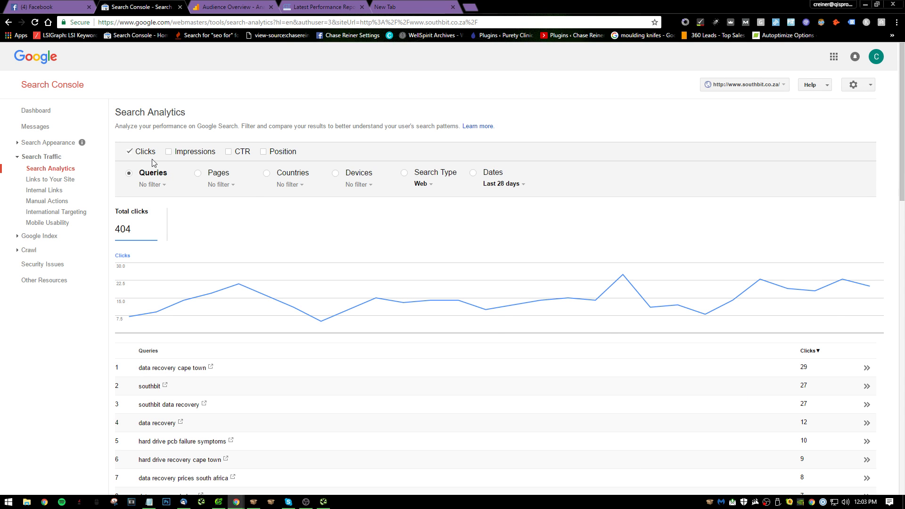
- Add impressions, position and CTR to the Search Analytics report and set its date range to the last 90 days
{"action": "left_click", "coordinate": [206, 153]}
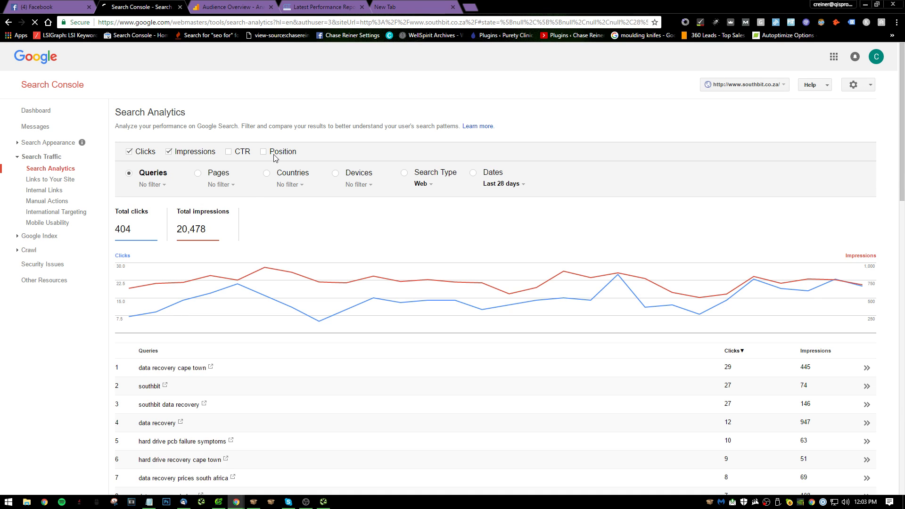
{"action": "left_click", "coordinate": [277, 153]}
{"action": "left_click", "coordinate": [236, 152]}
{"action": "left_click", "coordinate": [527, 181]}
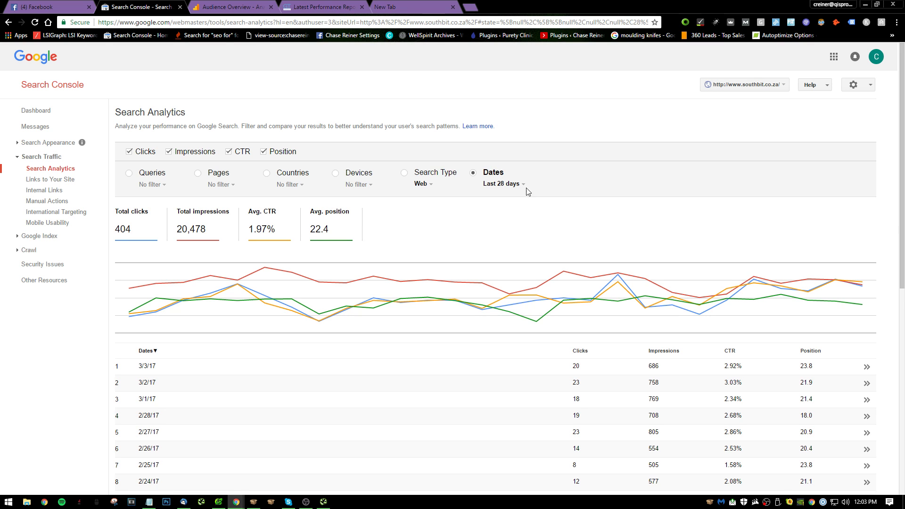
{"action": "left_click", "coordinate": [523, 184]}
{"action": "mouse_move", "coordinate": [530, 197]}
{"action": "left_click", "coordinate": [613, 225]}
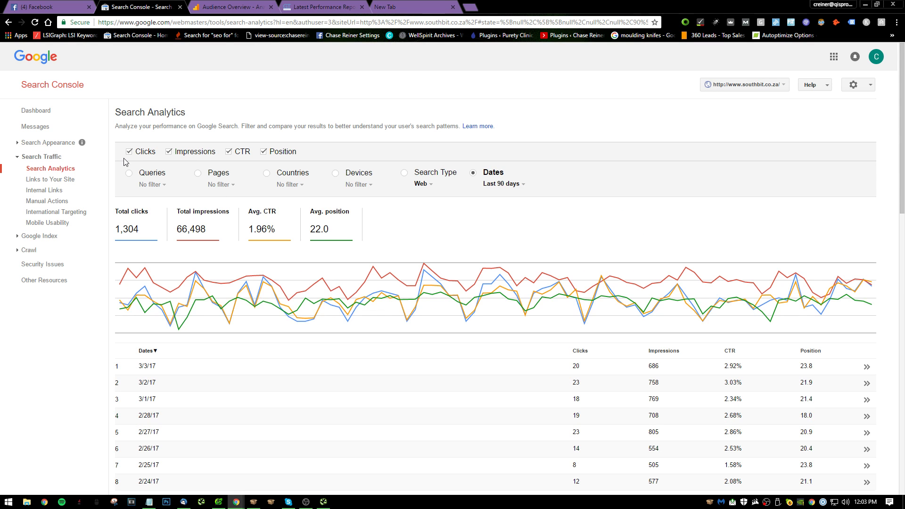
- List the Search Analytics data by queries and examine the trend graph and each query's clicks, impressions, CTR and position
{"action": "left_click", "coordinate": [151, 174]}
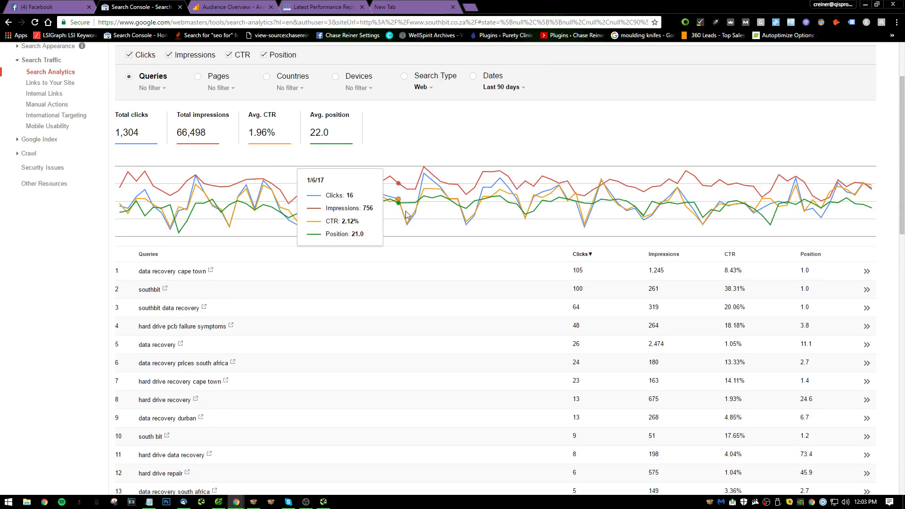
{"action": "scroll", "coordinate": [414, 237], "scroll_direction": "down", "scroll_amount": 4}
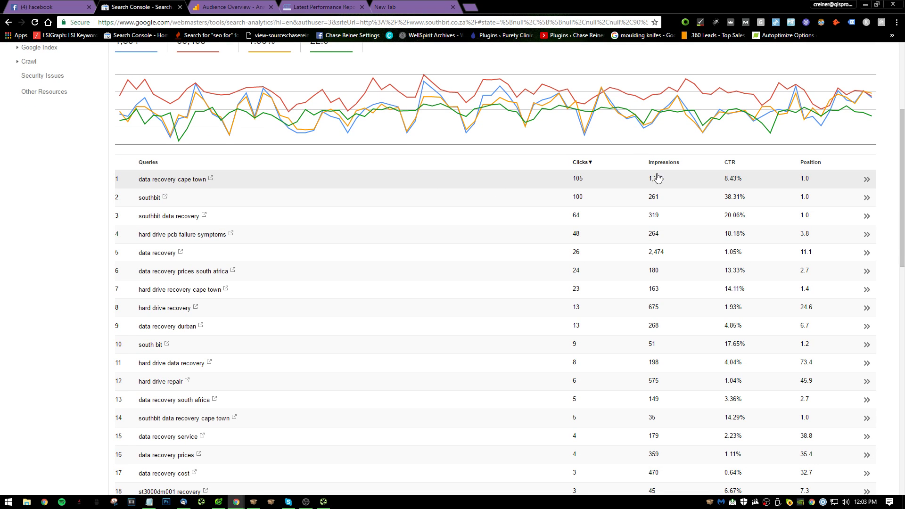
{"action": "scroll", "coordinate": [658, 178], "scroll_direction": "up", "scroll_amount": 5}
{"action": "scroll", "coordinate": [515, 317], "scroll_direction": "down", "scroll_amount": 5}
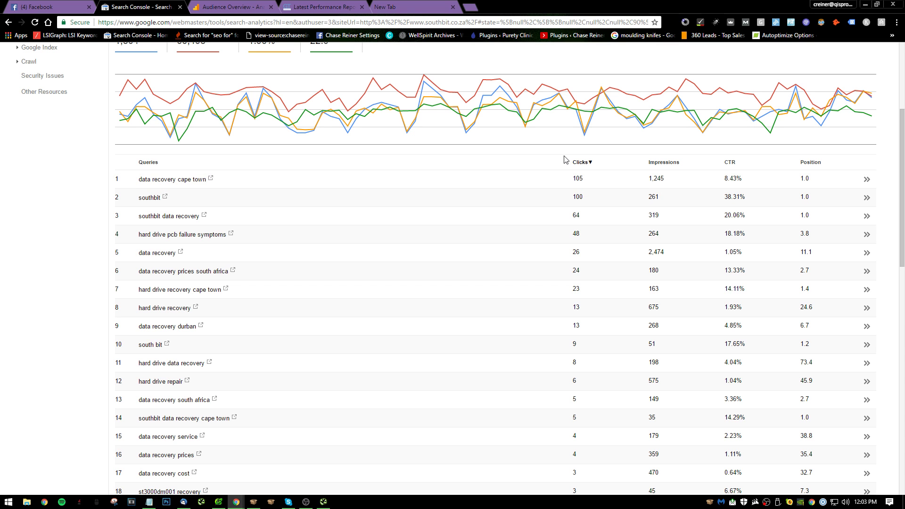
{"action": "mouse_move", "coordinate": [416, 146]}
{"action": "scroll", "coordinate": [175, 175], "scroll_direction": "up", "scroll_amount": 4}
{"action": "scroll", "coordinate": [214, 198], "scroll_direction": "down", "scroll_amount": 4}
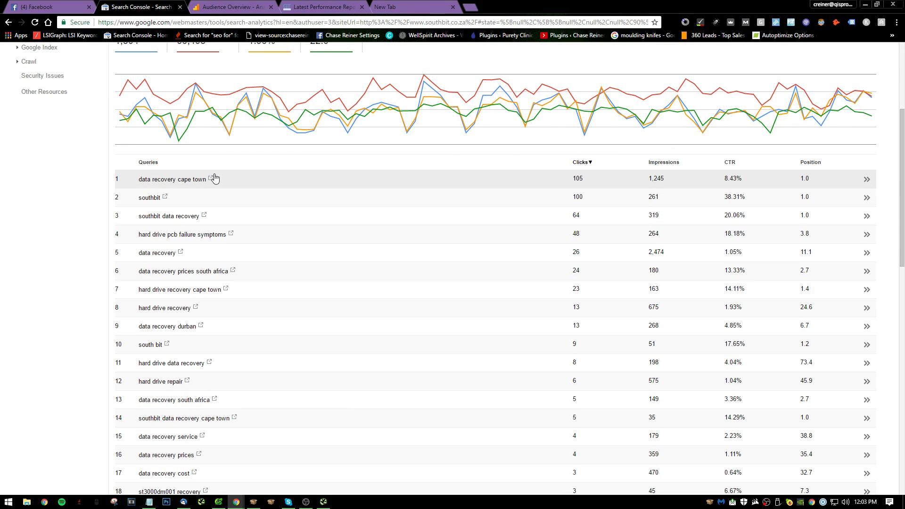
- Search Google for "data recovery cape town" in a new incognito window
{"action": "key", "text": "alt+Tab"}
{"action": "key", "text": "Escape"}
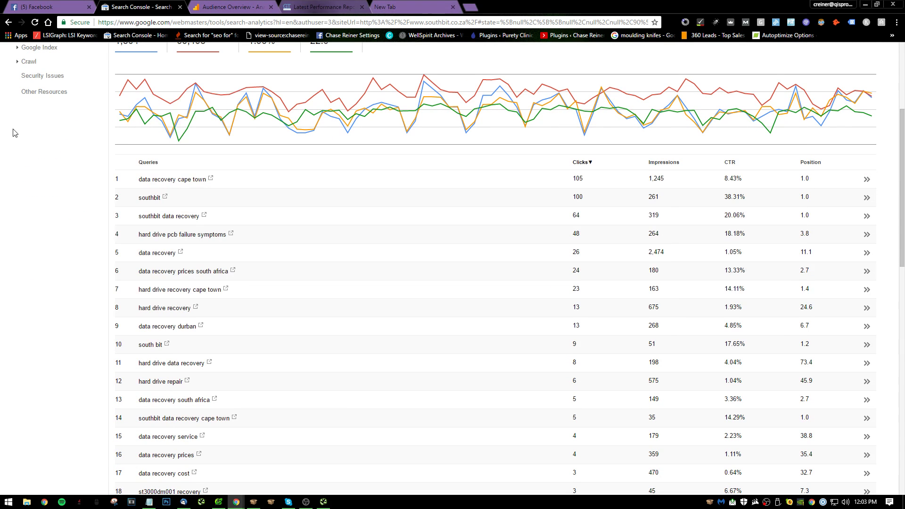
{"action": "key", "text": "ctrl+shift+n"}
{"action": "type", "text": "data "}
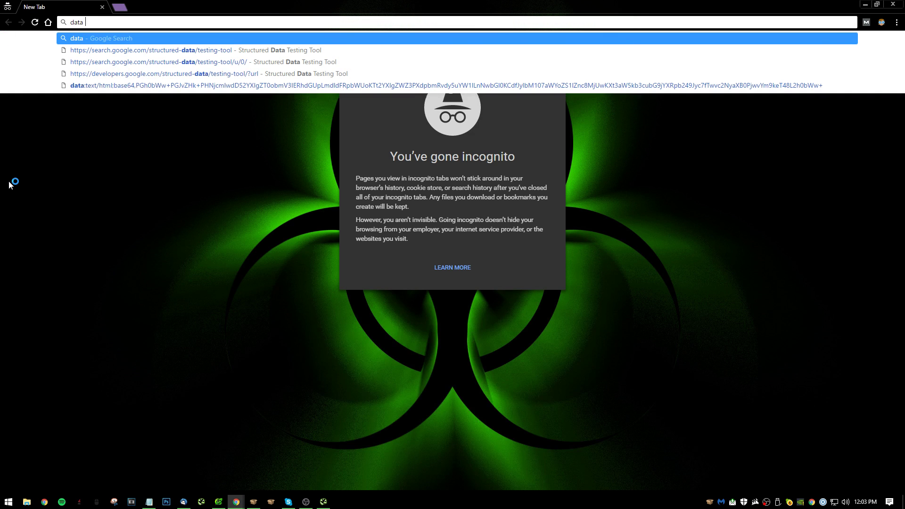
{"action": "type", "text": "recovery cape "}
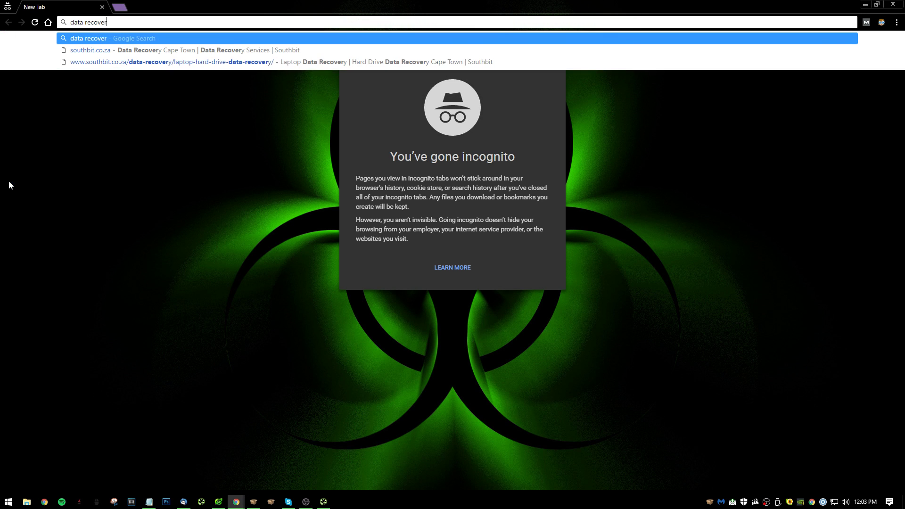
{"action": "type", "text": "town"}
{"action": "key", "text": "Return"}
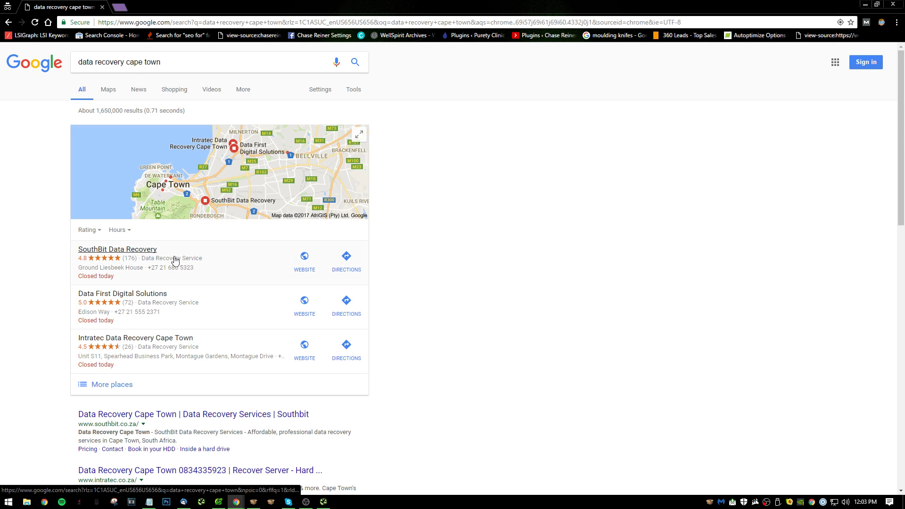
- Examine the local map listings and organic results for Southbit's ranking against its competitors
{"action": "scroll", "coordinate": [177, 262], "scroll_direction": "down", "scroll_amount": 3}
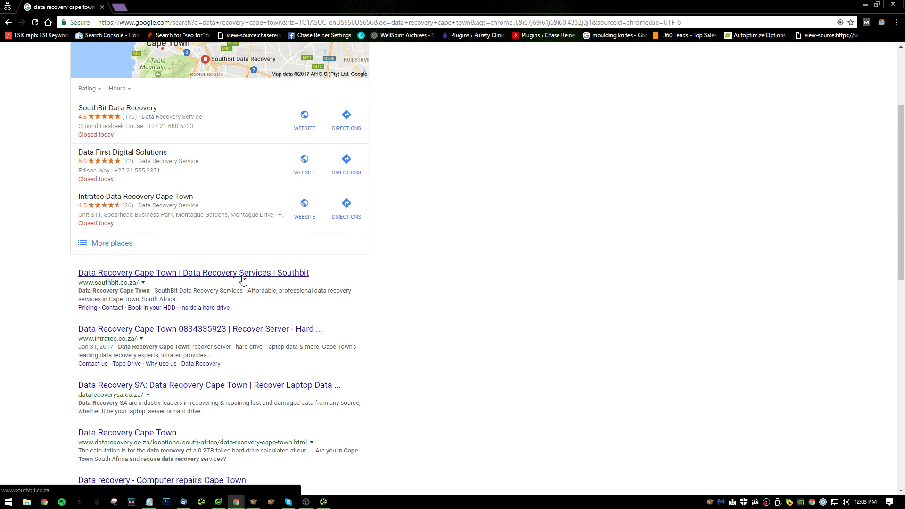
{"action": "scroll", "coordinate": [241, 298], "scroll_direction": "down", "scroll_amount": 1}
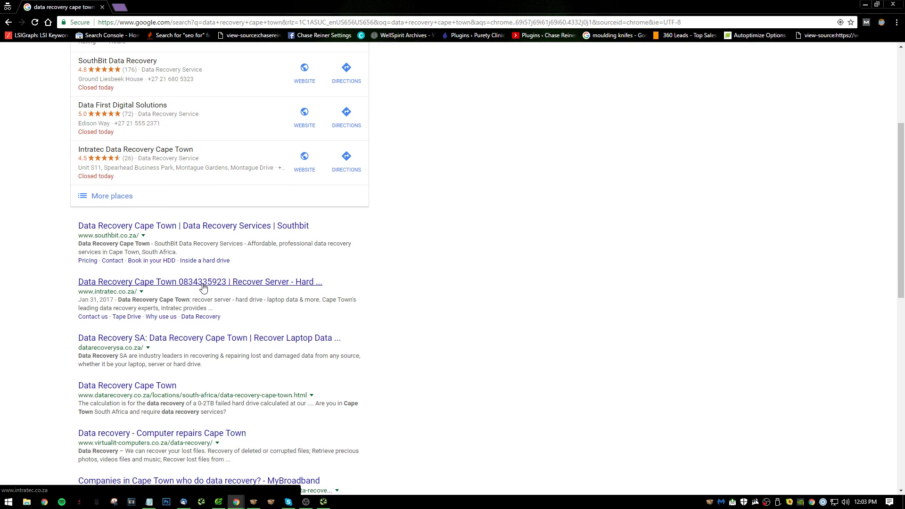
{"action": "scroll", "coordinate": [196, 288], "scroll_direction": "down", "scroll_amount": 3}
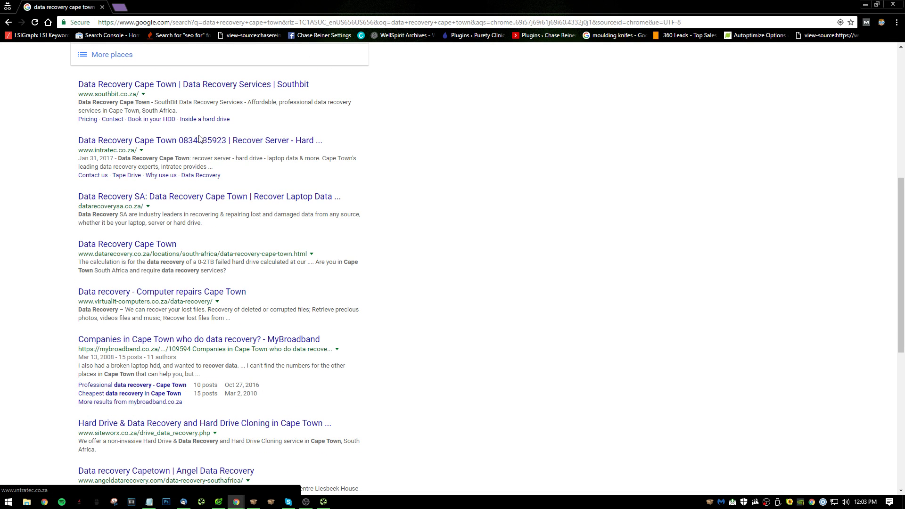
{"action": "scroll", "coordinate": [199, 132], "scroll_direction": "up", "scroll_amount": 1}
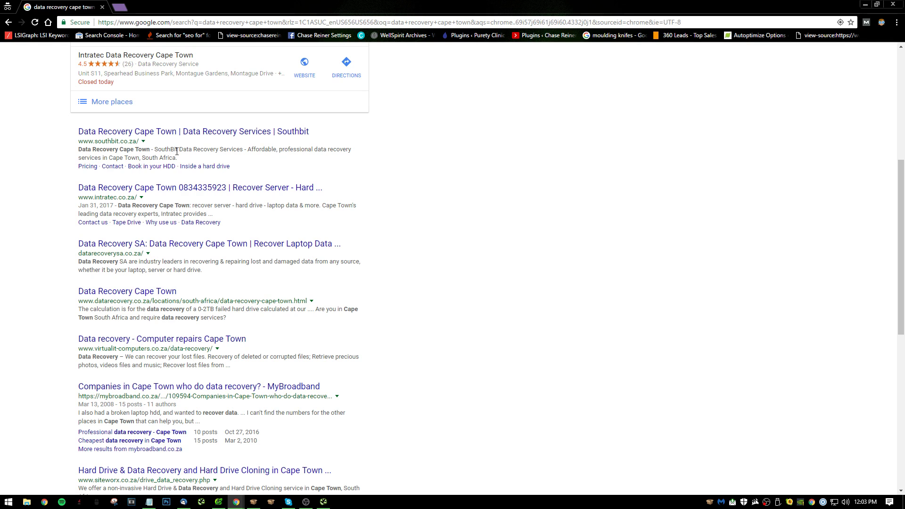
{"action": "scroll", "coordinate": [206, 173], "scroll_direction": "down", "scroll_amount": 9}
{"action": "scroll", "coordinate": [249, 259], "scroll_direction": "up", "scroll_amount": 15}
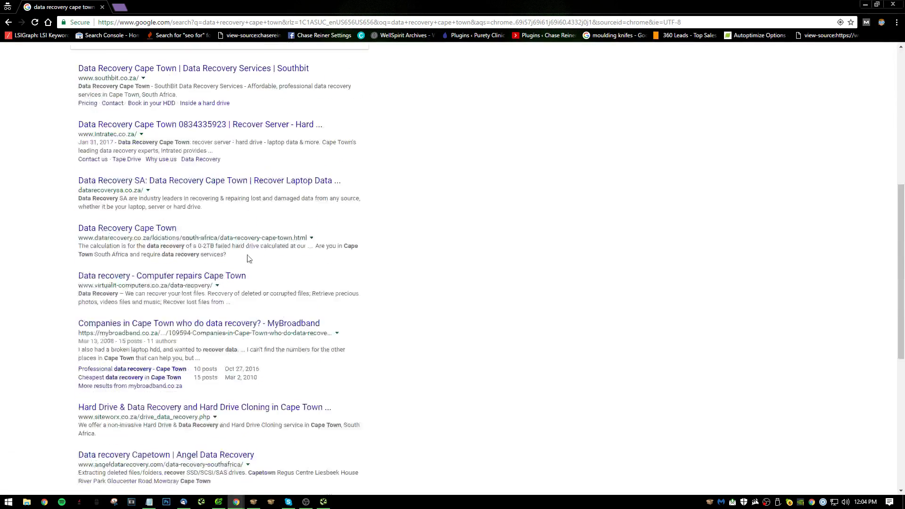
- Copy the query "data recovery cape town" and open keywordtool.io in the blank tab of the main browser window
{"action": "left_click", "coordinate": [158, 61]}
{"action": "key", "text": "ctrl+a"}
{"action": "key", "text": "ctrl+c"}
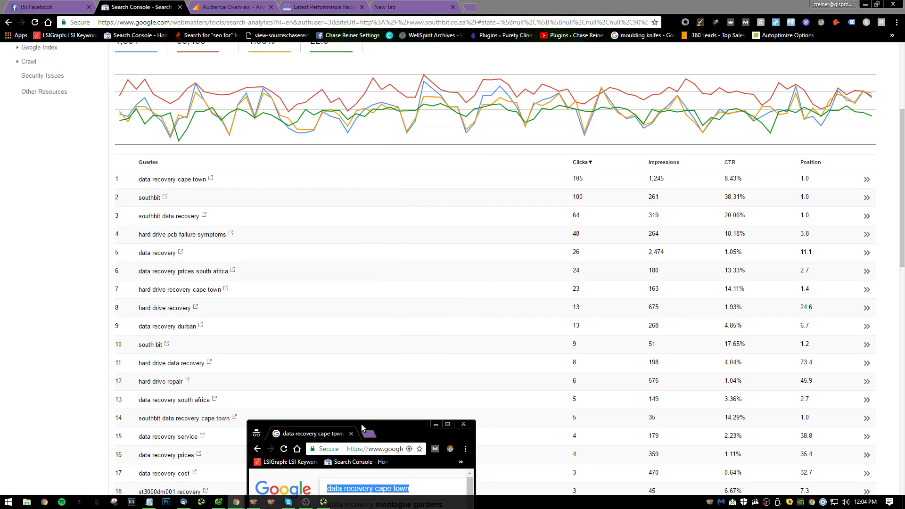
{"action": "scroll", "coordinate": [293, 278], "scroll_direction": "down", "scroll_amount": 15}
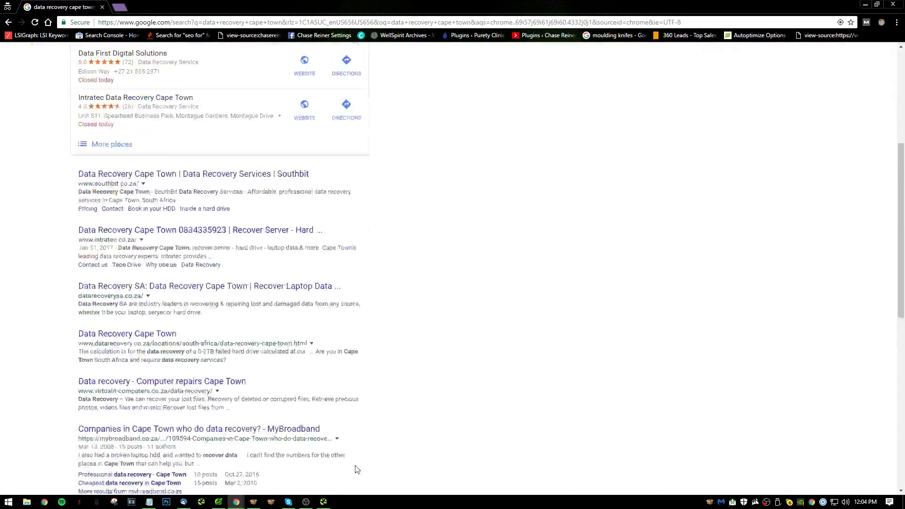
{"action": "scroll", "coordinate": [203, 432], "scroll_direction": "up", "scroll_amount": 15}
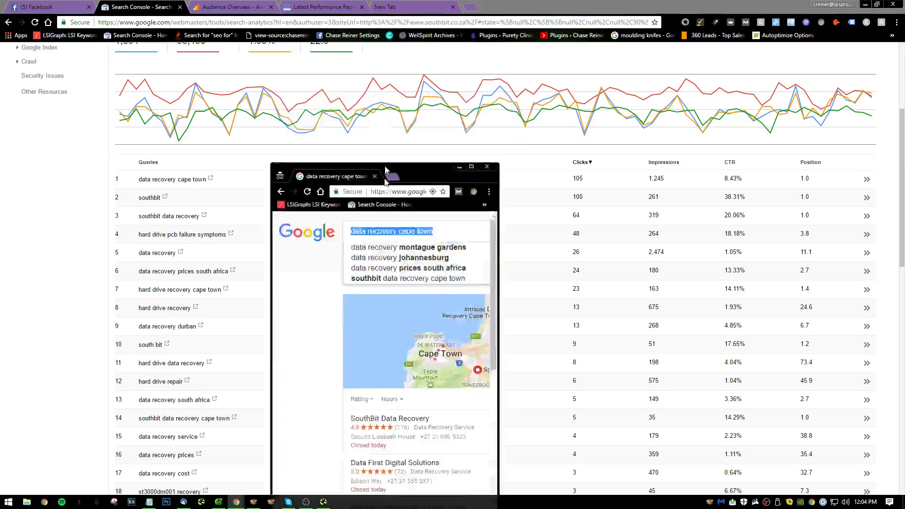
{"action": "key", "text": "super+Down"}
{"action": "key", "text": "ctrl+t"}
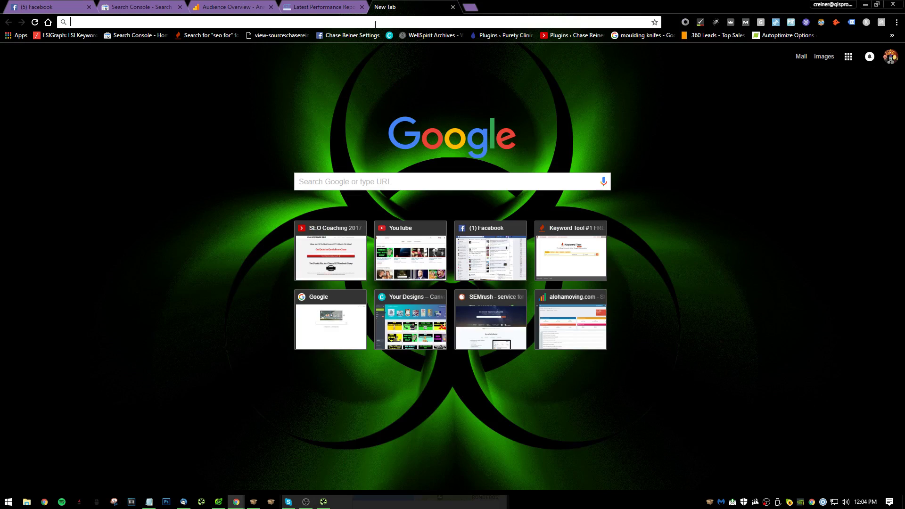
{"action": "type", "text": "keywordtool.io"}
{"action": "key", "text": "Return"}
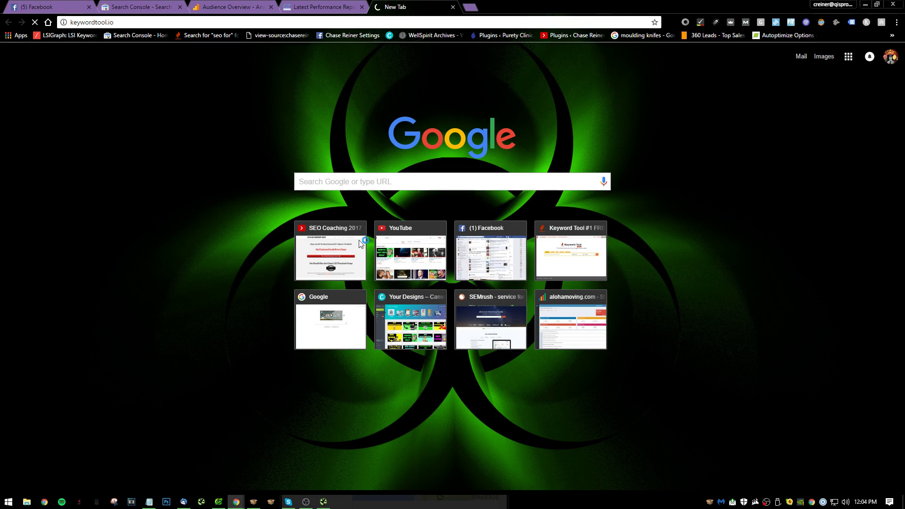
- Search Keyword Tool for "data recovery cape town" suggestions on google.com in English and dismiss the sharing pop-up
{"action": "key", "text": "ctrl+v"}
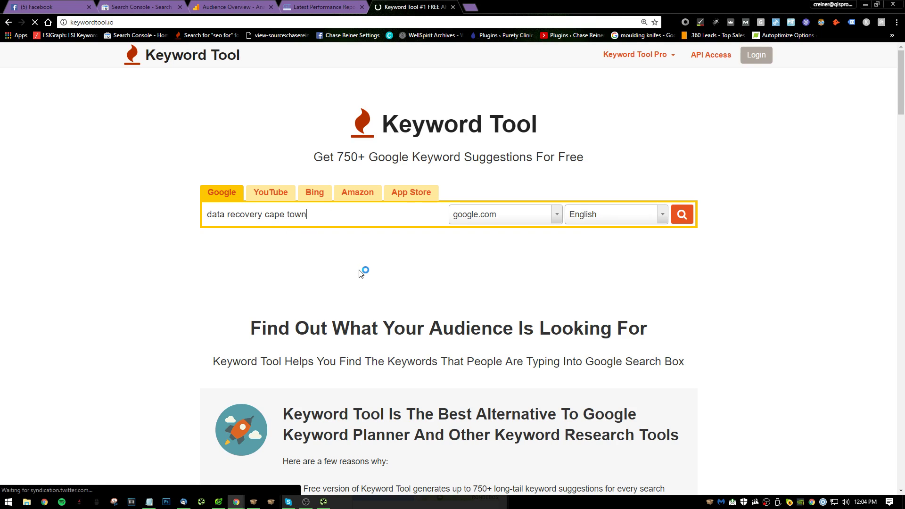
{"action": "key", "text": "Return"}
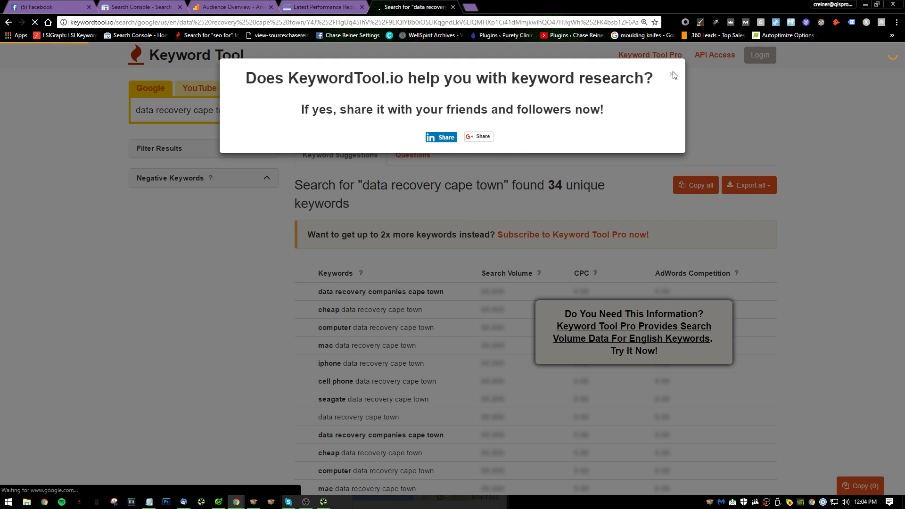
{"action": "left_click", "coordinate": [672, 75]}
{"action": "left_click_drag", "start_coordinate": [671, 77], "coordinate": [681, 217]}
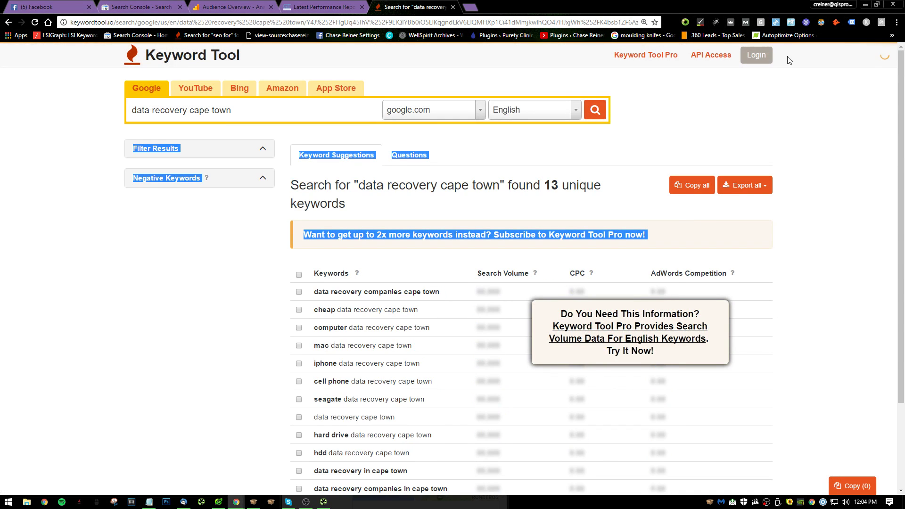
- Log in to the Keyword Tool account with the saved e-mail address and the account password
{"action": "left_click", "coordinate": [757, 55]}
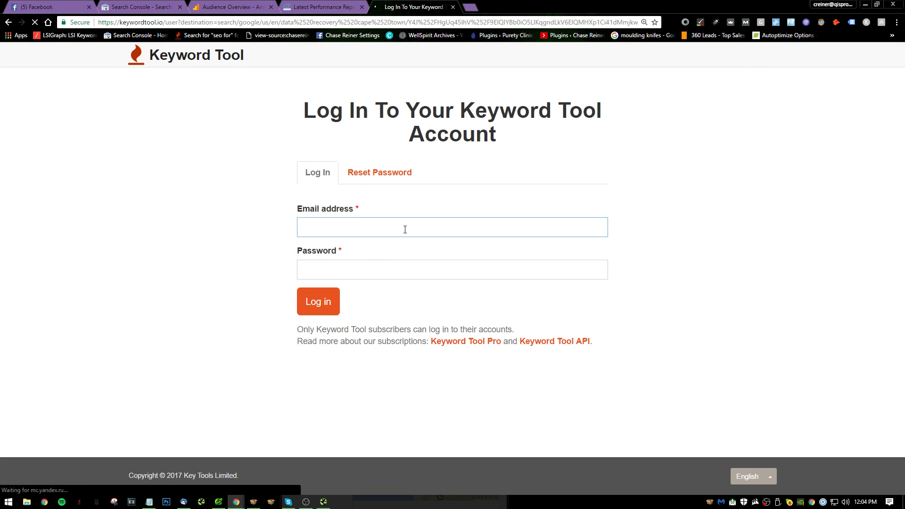
{"action": "type", "text": "cha"}
{"action": "key", "text": "Down"}
{"action": "key", "text": "Return"}
{"action": "key", "text": "Tab"}
{"action": "type", "text": "••"}
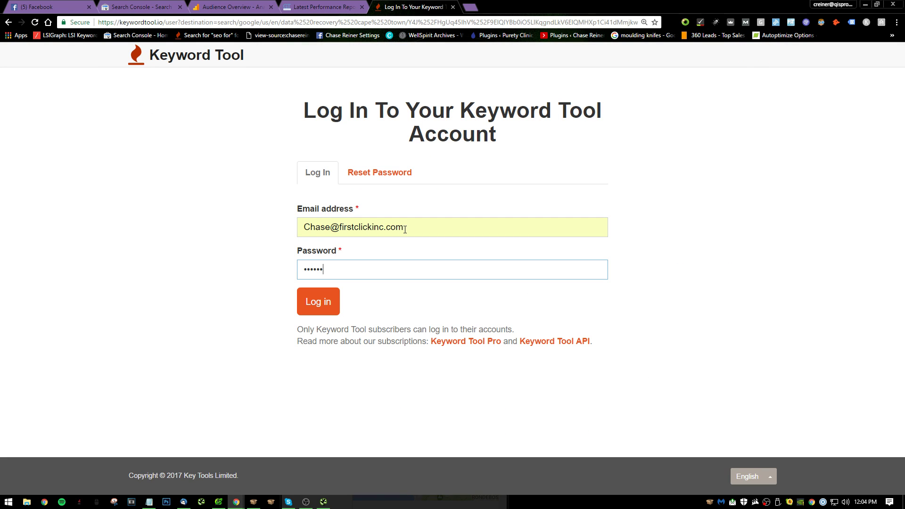
{"action": "key", "text": "Return"}
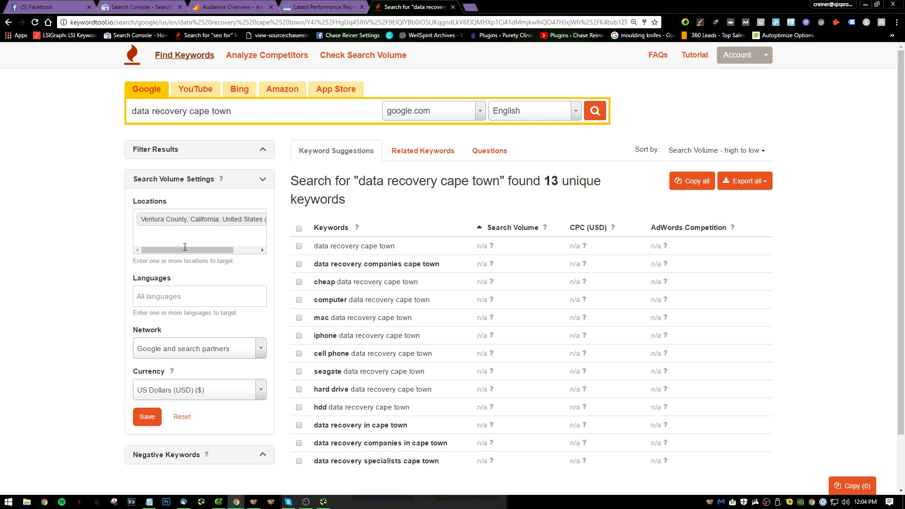
- Remove the Ventura County location from the search volume settings and save them to target all locations
{"action": "left_click_drag", "start_coordinate": [185, 247], "coordinate": [264, 245]}
{"action": "left_click", "coordinate": [259, 219]}
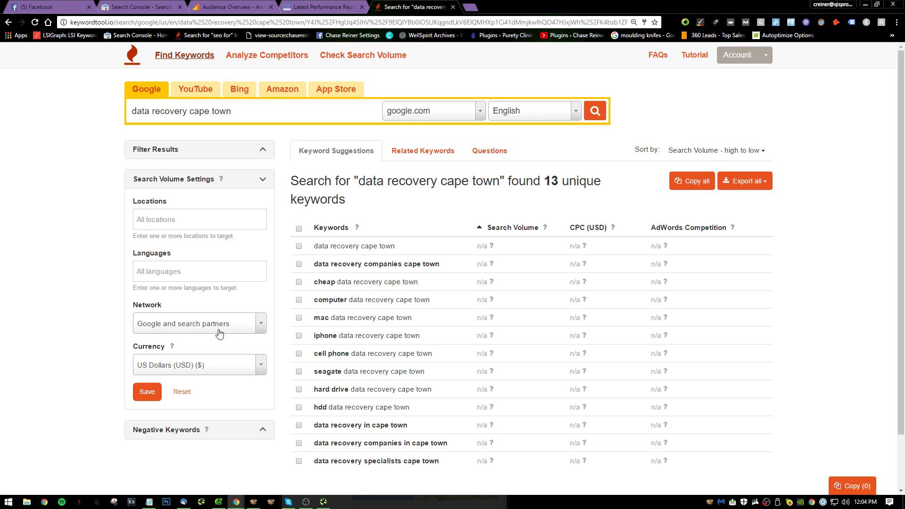
{"action": "left_click", "coordinate": [145, 384]}
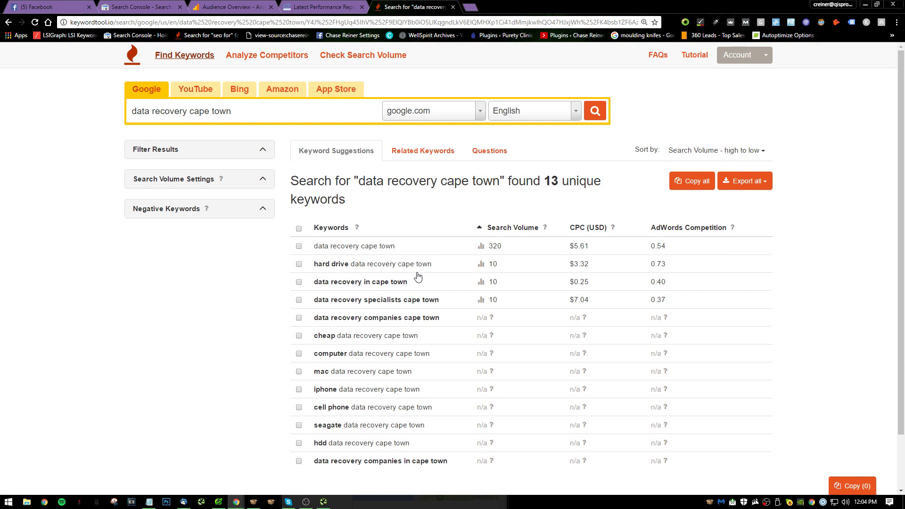
- Examine the monthly search trend, CPC and AdWords competition for "data recovery cape town" and its related suggestions
{"action": "left_click", "coordinate": [324, 249]}
{"action": "left_click_drag", "start_coordinate": [557, 251], "coordinate": [603, 260]}
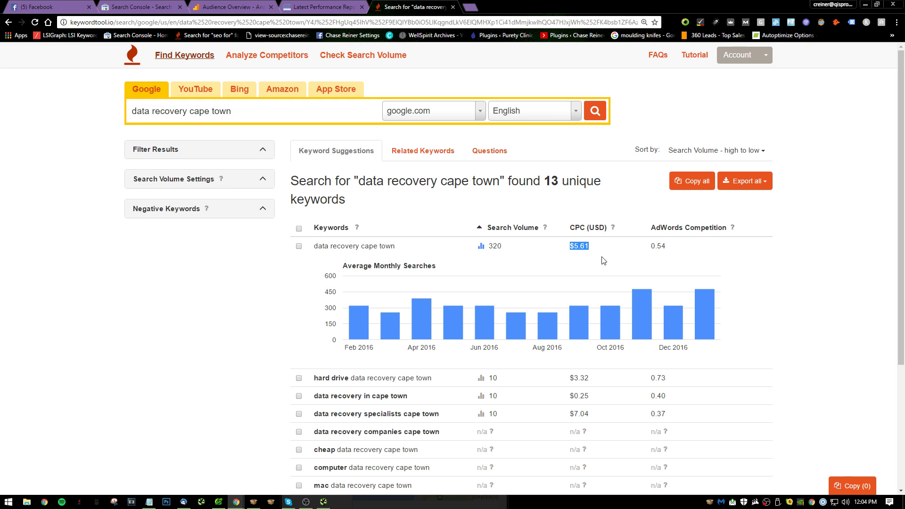
{"action": "scroll", "coordinate": [711, 319], "scroll_direction": "down", "scroll_amount": 3}
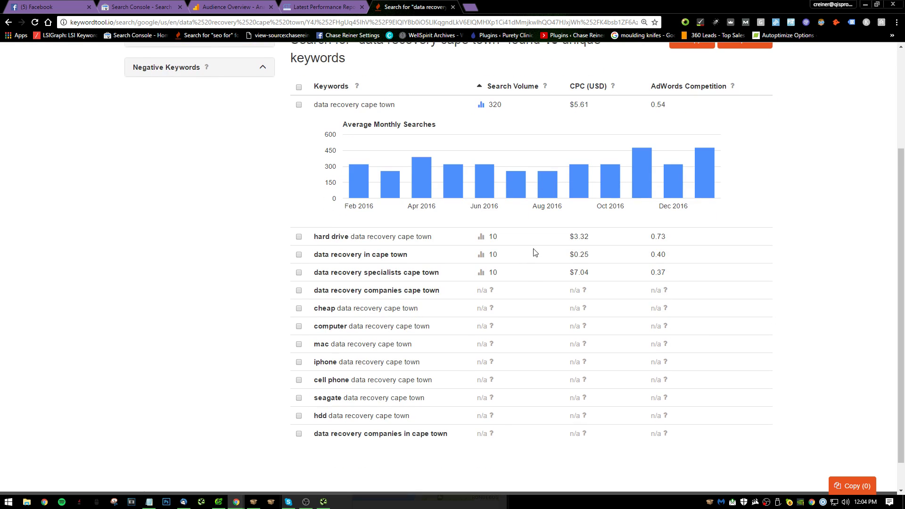
{"action": "scroll", "coordinate": [711, 228], "scroll_direction": "up", "scroll_amount": 3}
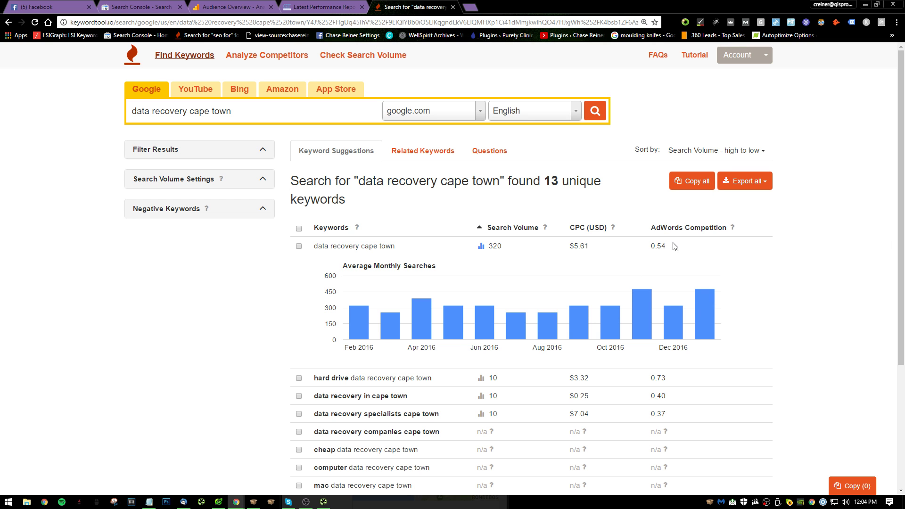
- Return to the Search Console query list and review the clicks and positions
{"action": "key", "text": "alt+Tab"}
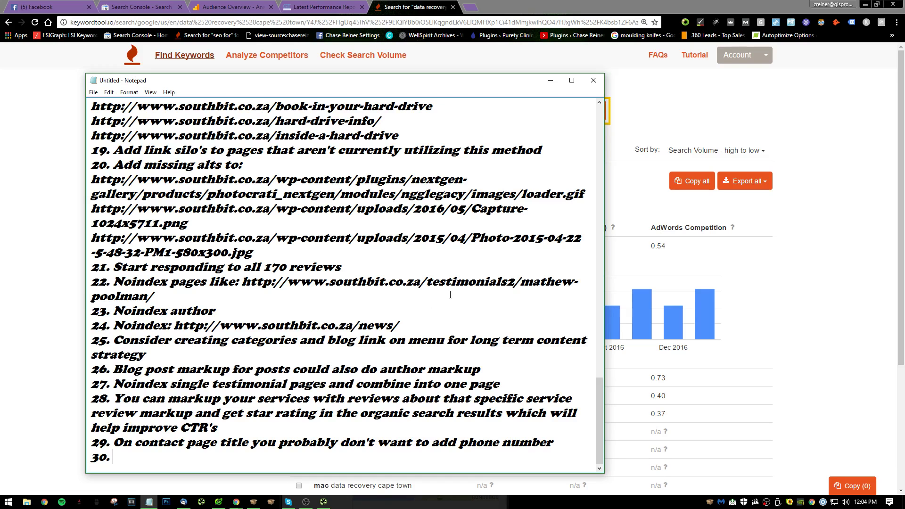
{"action": "left_click", "coordinate": [324, 7]}
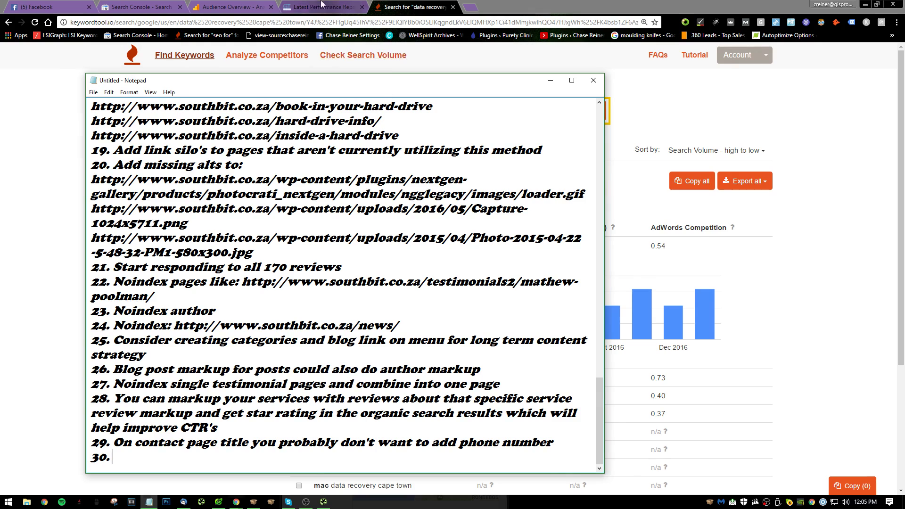
{"action": "left_click", "coordinate": [228, 5]}
{"action": "left_click", "coordinate": [141, 6]}
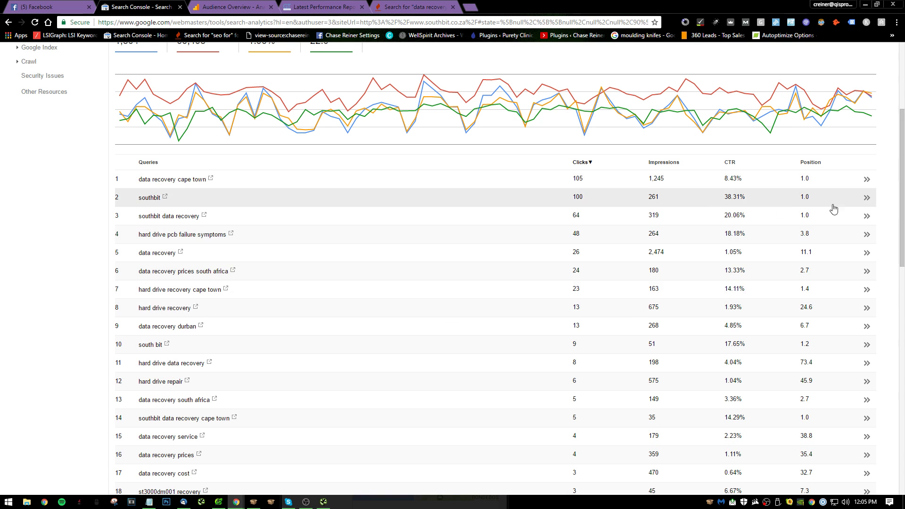
- Write Notepad item 30: "Seriously consider PPC since competition is very low and people aren't utilizing this aspect"
{"action": "key", "text": "alt+Tab"}
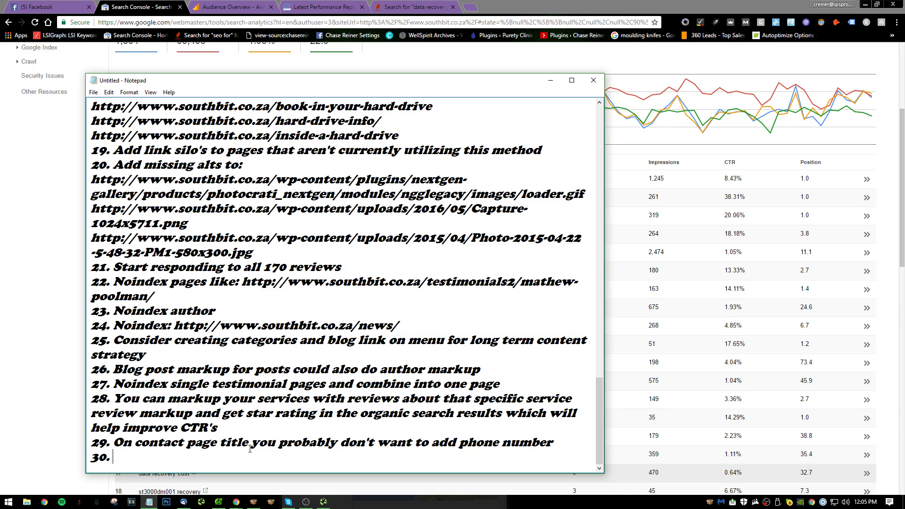
{"action": "type", "text": "Seriously co"}
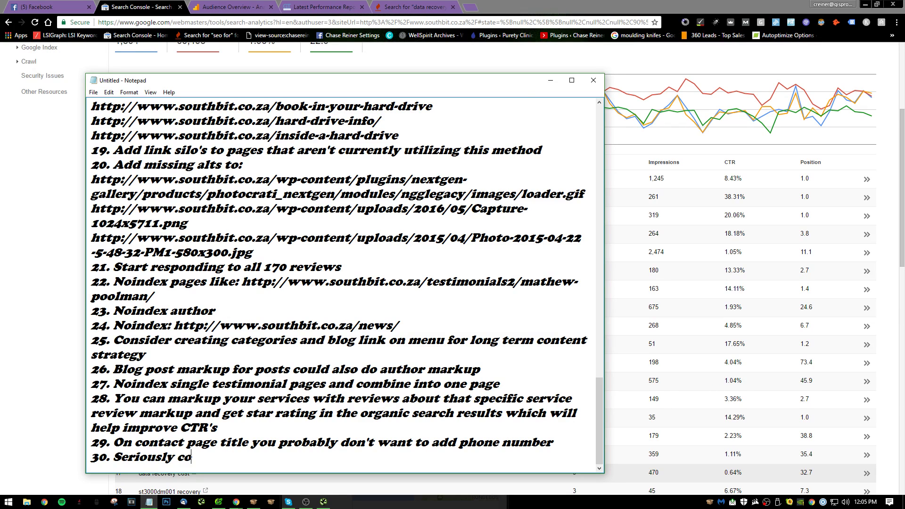
{"action": "type", "text": "nsider CPC"}
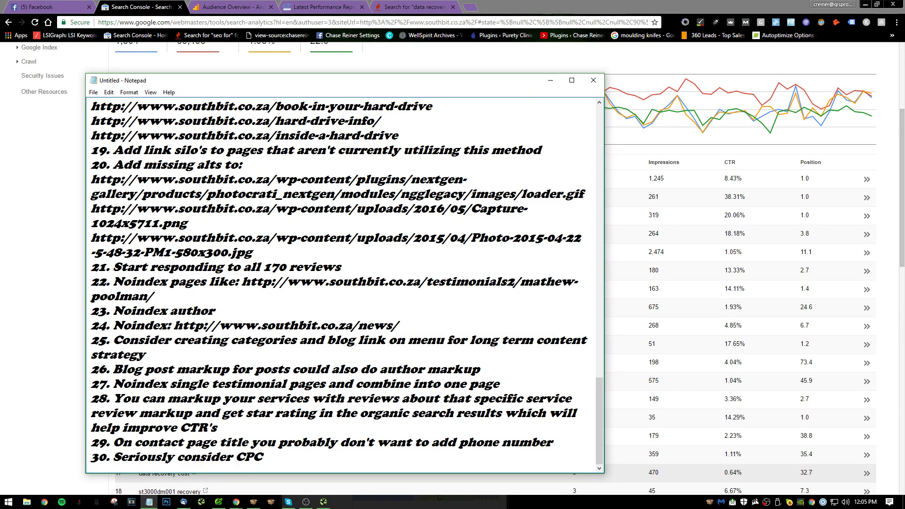
{"action": "key", "text": "BackSpace"}
{"action": "key", "text": "BackSpace"}
{"action": "key", "text": "BackSpace"}
{"action": "type", "text": "PPC since competiti"}
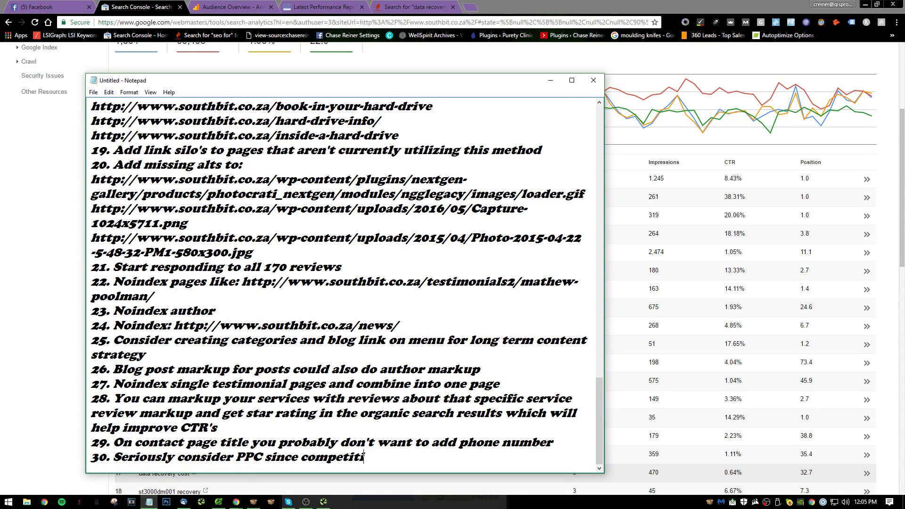
{"action": "type", "text": "on is very low a"}
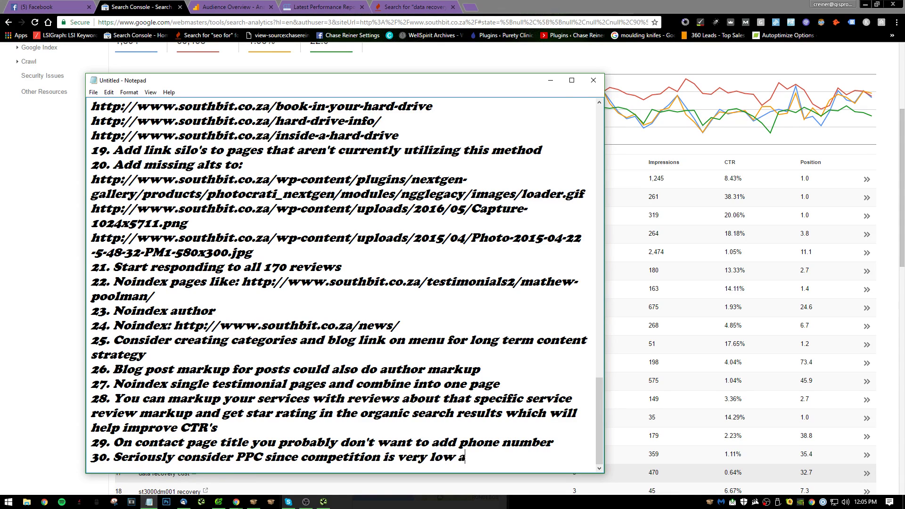
{"action": "type", "text": "nd people aren"}
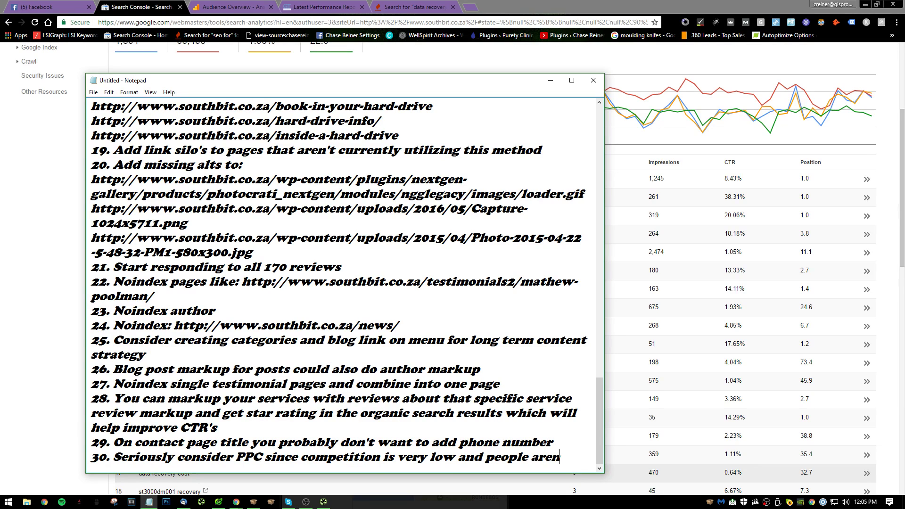
{"action": "type", "text": "'t utilizing this a"}
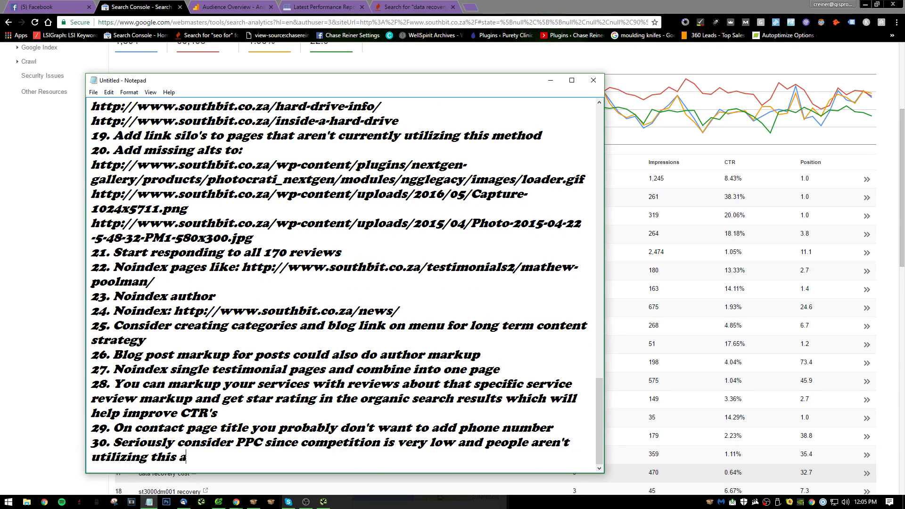
{"action": "type", "text": "spect"}
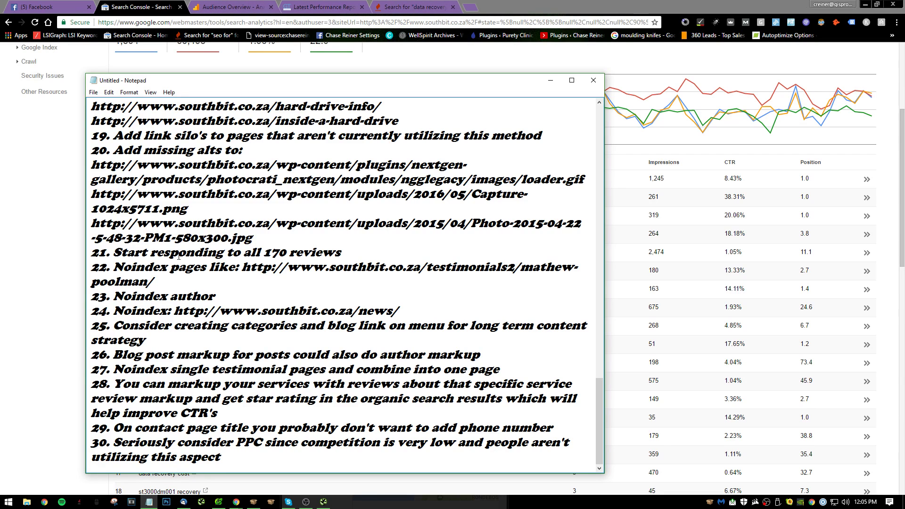
- Search Google for "iphone repair santa barbara" in a new tab, review the local results and close that tab
{"action": "left_click", "coordinate": [470, 7]}
{"action": "type", "text": "iphon"}
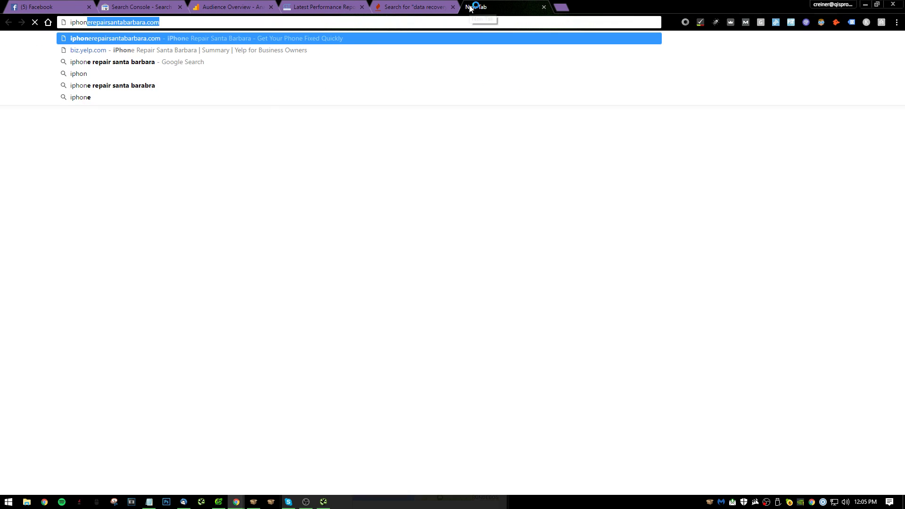
{"action": "type", "text": "e repair sa"}
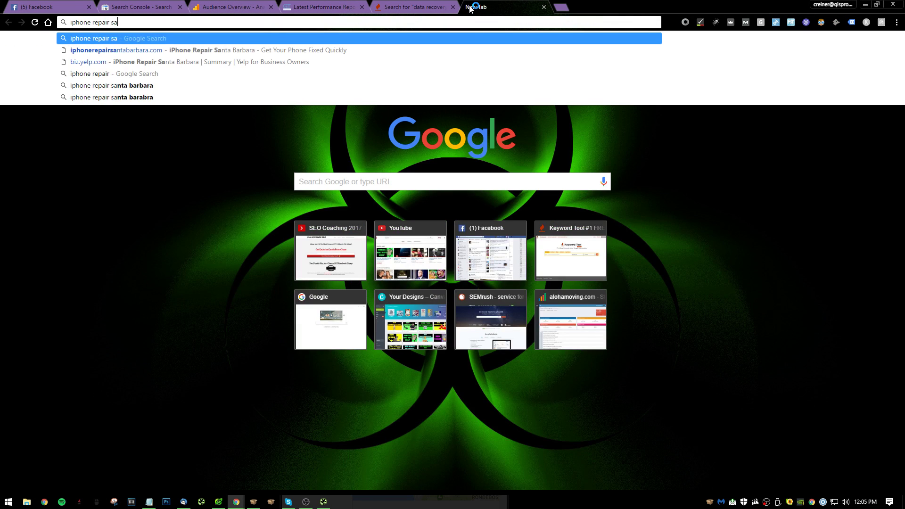
{"action": "type", "text": "nta barbara"}
{"action": "key", "text": "Return"}
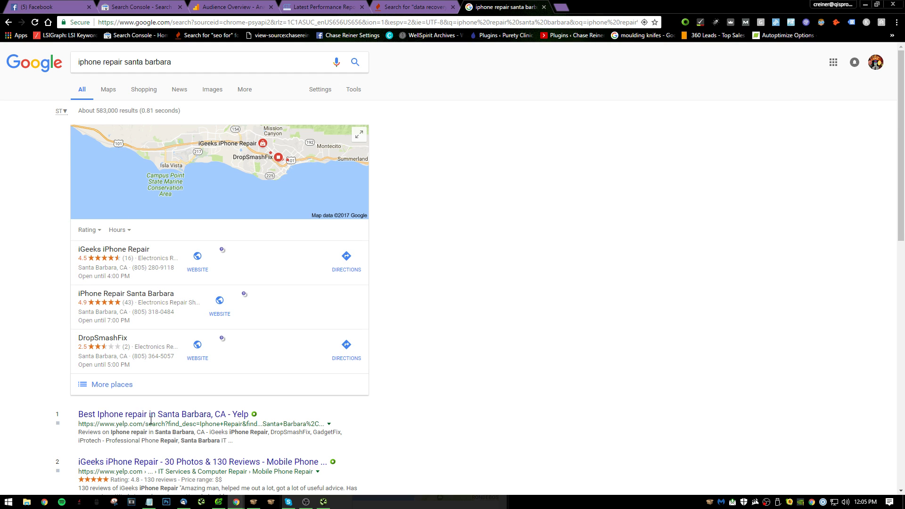
{"action": "left_click", "coordinate": [410, 7]}
{"action": "left_click", "coordinate": [519, 7]}
{"action": "left_click", "coordinate": [544, 7]}
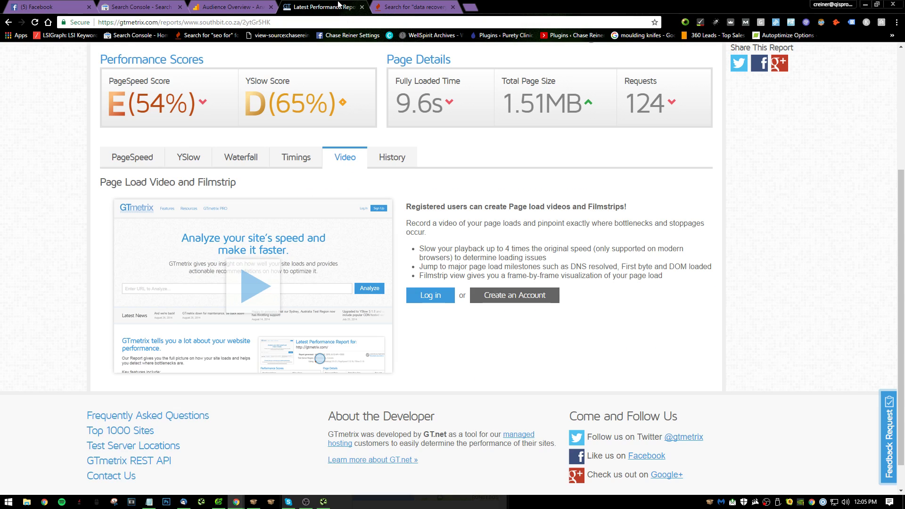
- Append "(I could seriously help you out with local ads)" to item 30 in Notepad
{"action": "left_click", "coordinate": [231, 7]}
{"action": "left_click", "coordinate": [150, 7]}
{"action": "key", "text": "alt+Tab"}
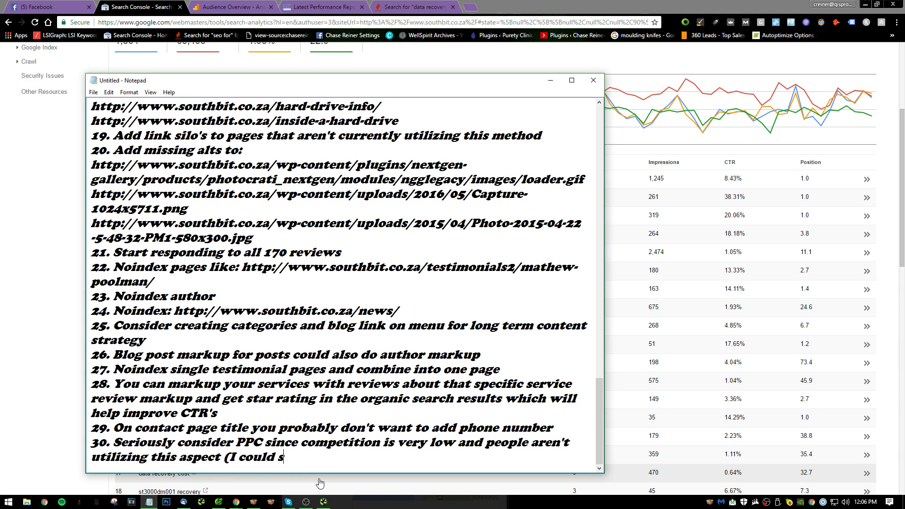
{"action": "type", "text": "eriously help you out with local a"}
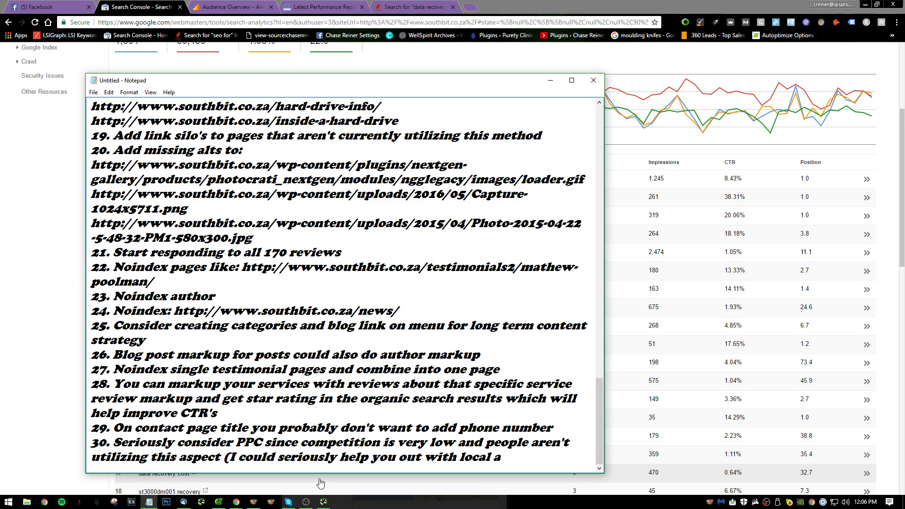
{"action": "type", "text": "ds  s"}
{"action": "key", "text": "BackSpace"}
{"action": "key", "text": "BackSpace"}
{"action": "type", "text": ")"}
- Start item 31 on a new line and delete "seriously" from the parenthetical remark in item 30
{"action": "key", "text": "Return"}
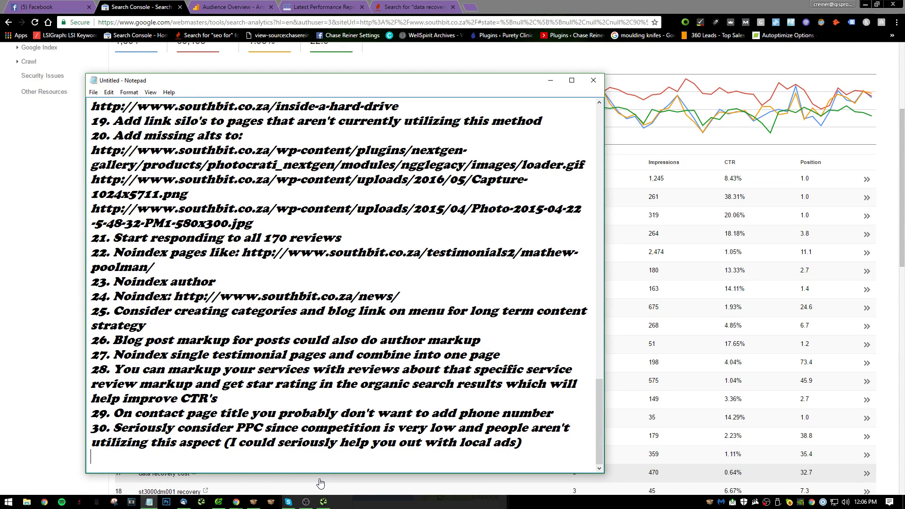
{"action": "key", "text": "BackSpace"}
{"action": "key", "text": "Return"}
{"action": "type", "text": "31."}
{"action": "left_click_drag", "start_coordinate": [111, 458], "coordinate": [341, 442]}
{"action": "double_click", "coordinate": [306, 442]}
{"action": "key", "text": "BackSpace"}
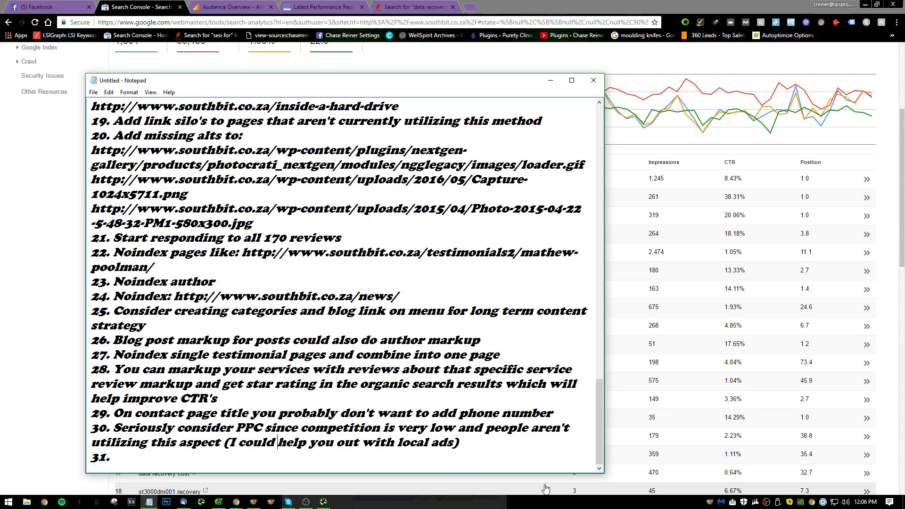
- Open the Google results for the Search Console query "hard drive pcb failure symptoms" and open Southbit's listing in a new tab
{"action": "left_click", "coordinate": [46, 199]}
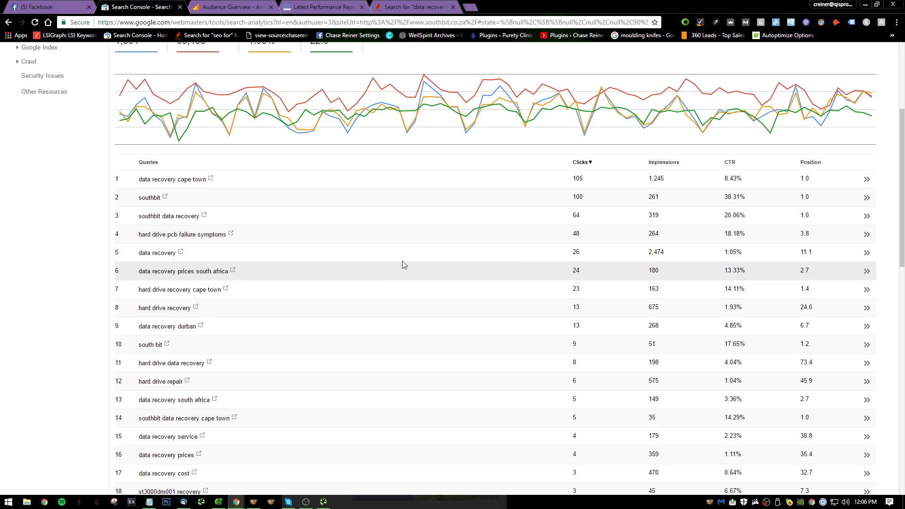
{"action": "left_click", "coordinate": [231, 233]}
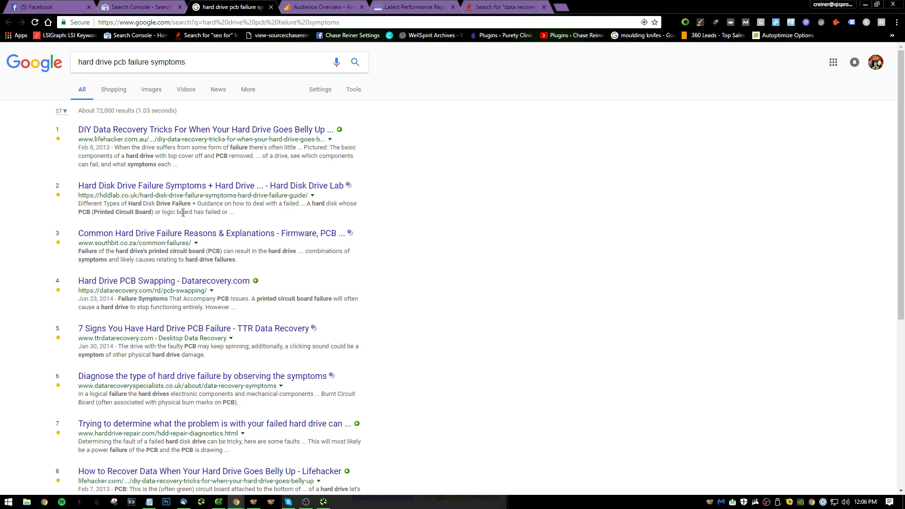
{"action": "right_click", "coordinate": [397, 226]}
{"action": "left_click", "coordinate": [197, 236]}
{"action": "left_click", "coordinate": [180, 234]}
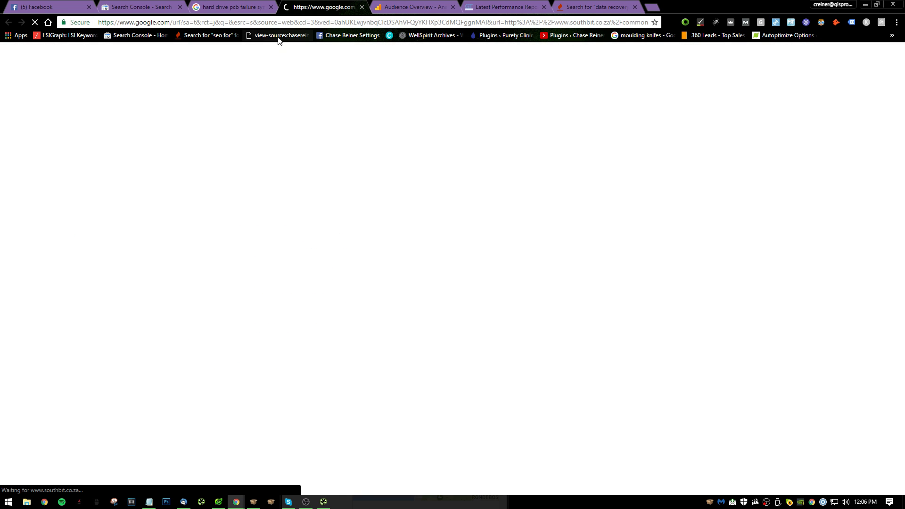
- Select the common-failures page's URL and examine the page's content on hard drive failure types and symptoms
{"action": "left_click", "coordinate": [134, 22]}
{"action": "scroll", "coordinate": [363, 190], "scroll_direction": "down", "scroll_amount": 15}
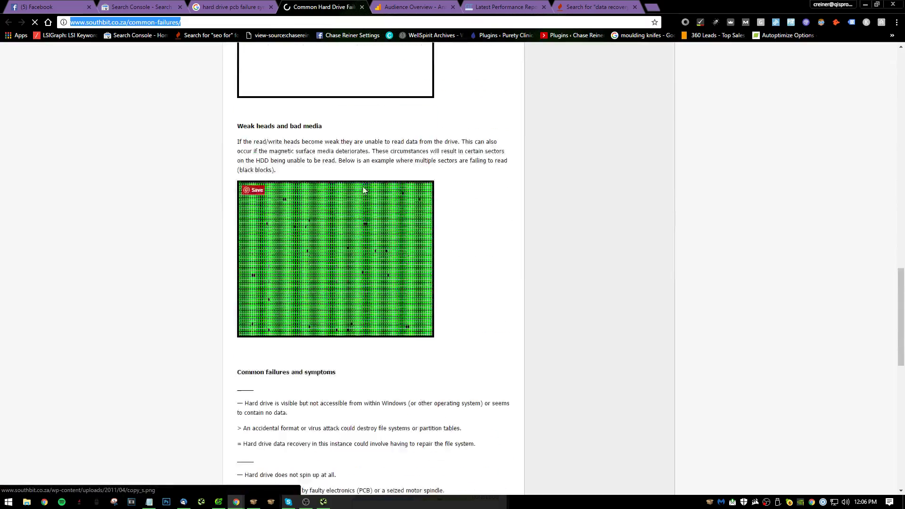
{"action": "scroll", "coordinate": [363, 190], "scroll_direction": "up", "scroll_amount": 15}
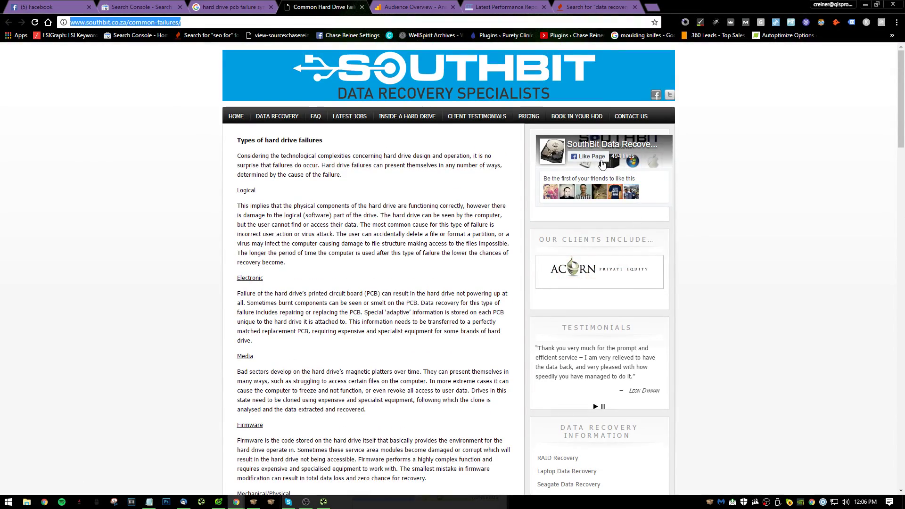
- Write item 31 in the Notepad list: "Consider content upgrade on pages already recieving high traffic and funnel them into a FB group"
{"action": "key", "text": "alt+Tab"}
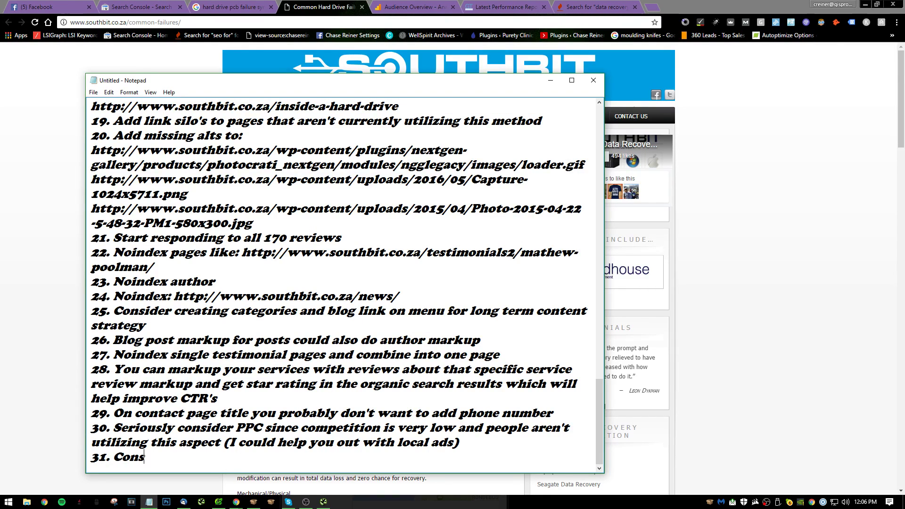
{"action": "type", "text": "p"}
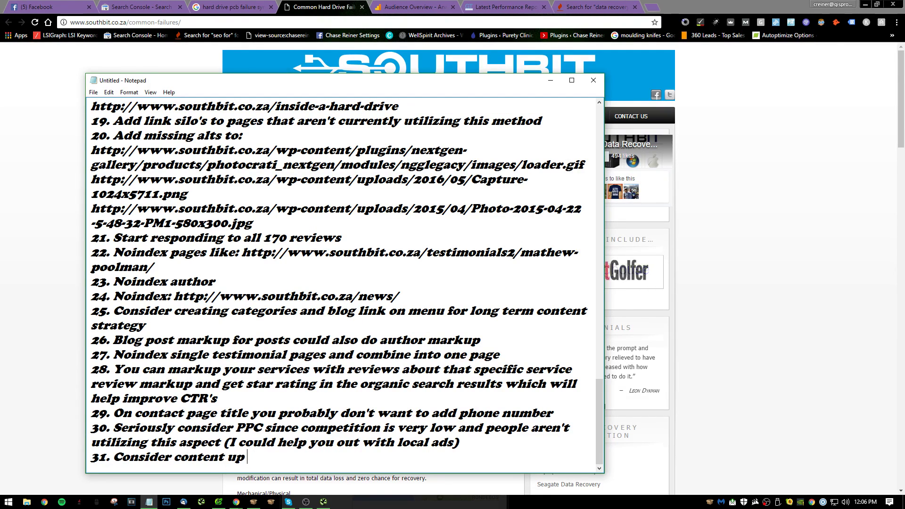
{"action": "type", "text": "grade on pages alr"}
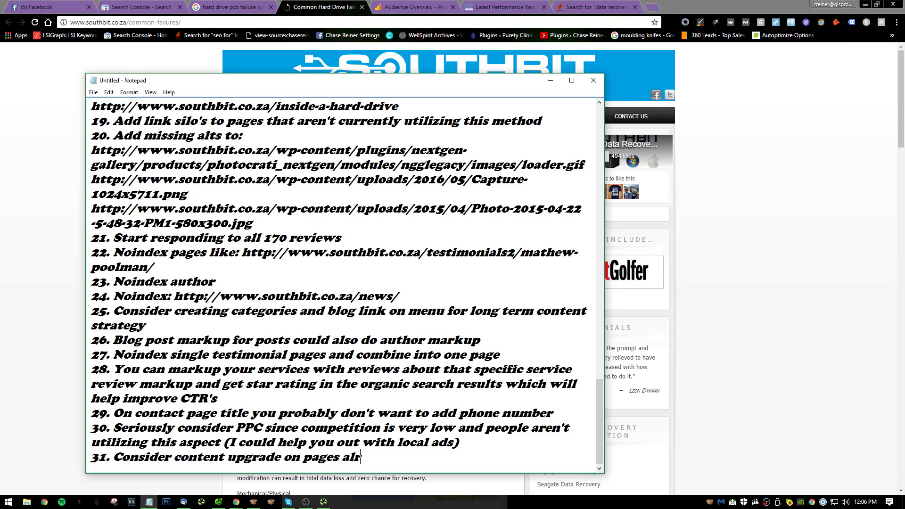
{"action": "type", "text": "eady recieving hi"}
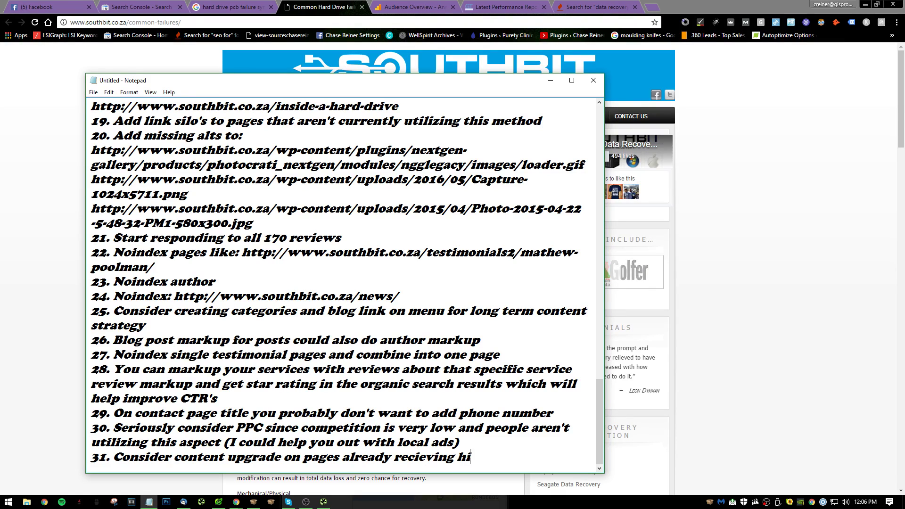
{"action": "type", "text": "gh traffic and f"}
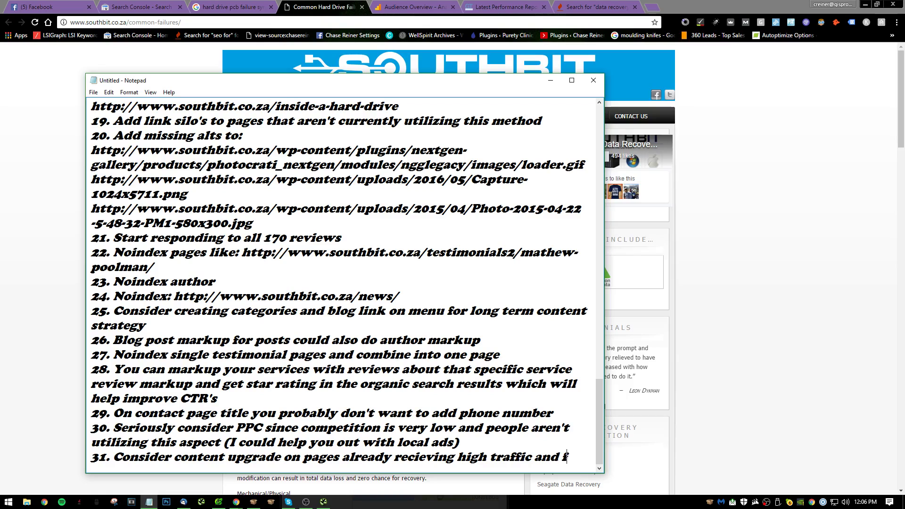
{"action": "type", "text": "unnel them into a F"}
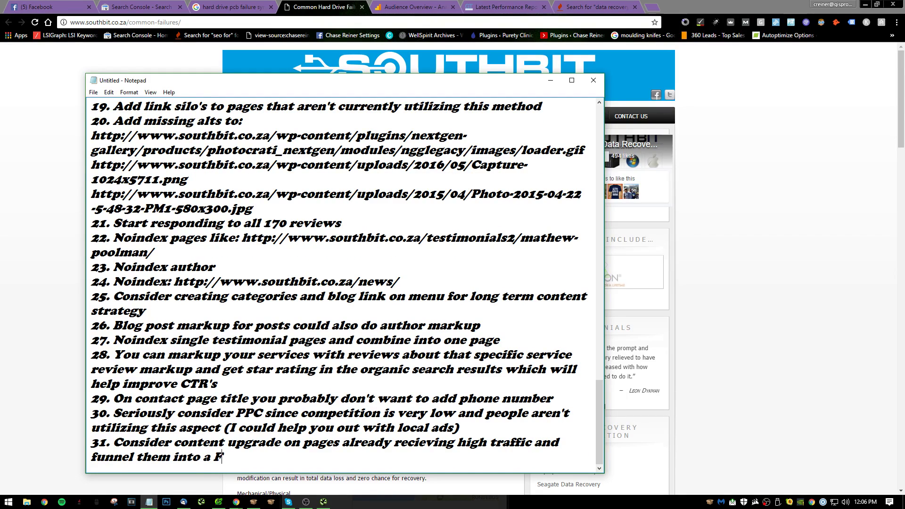
{"action": "type", "text": "B group or"}
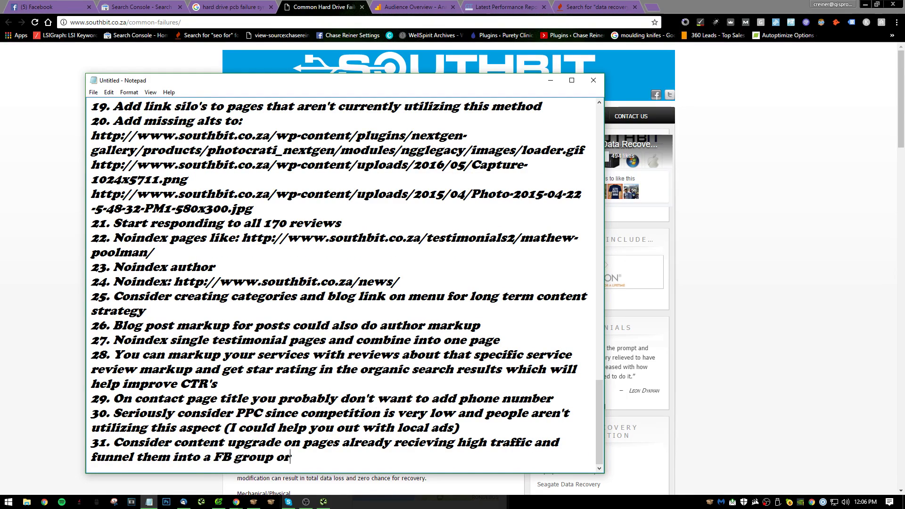
- Complete item 31 with "or remarket with new posts" and start item 32 on a new line
{"action": "key", "text": "BackSpace"}
{"action": "key", "text": "BackSpace"}
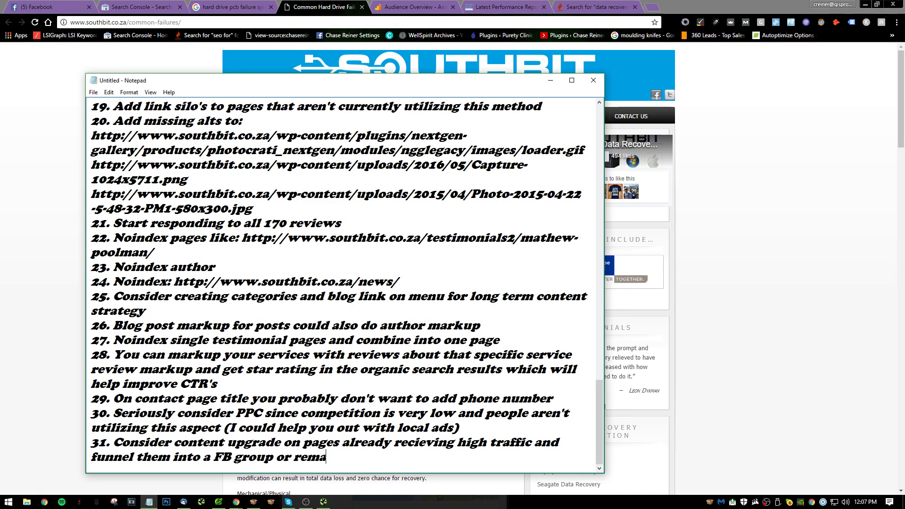
{"action": "type", "text": "or remarket with new "}
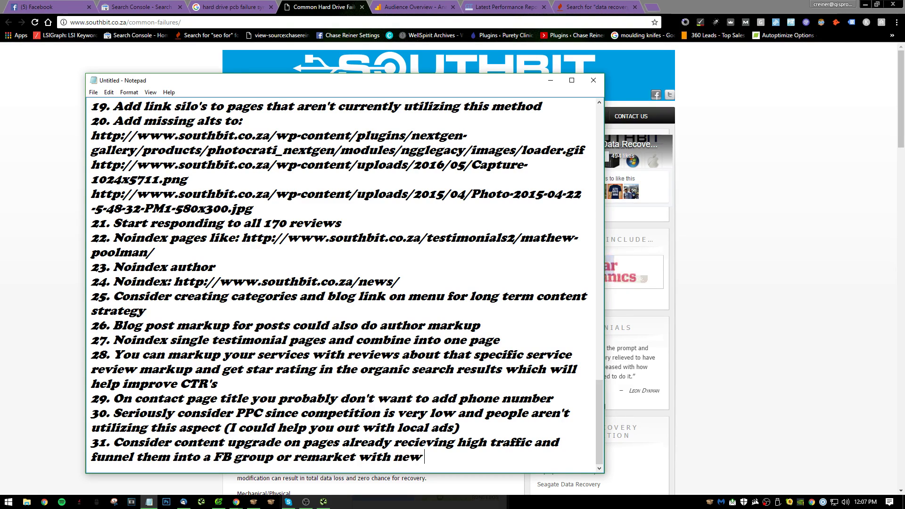
{"action": "type", "text": "posts"}
{"action": "key", "text": "Return"}
{"action": "type", "text": "32."}
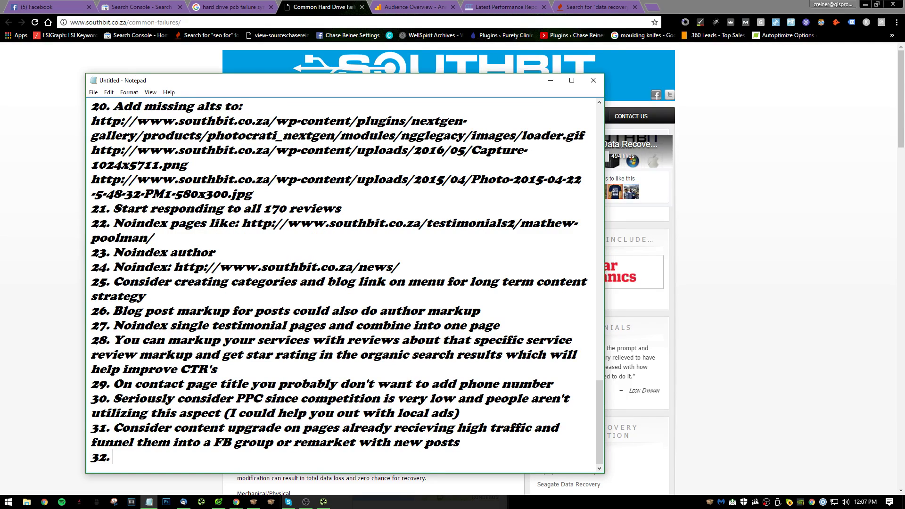
{"action": "left_click", "coordinate": [655, 378]}
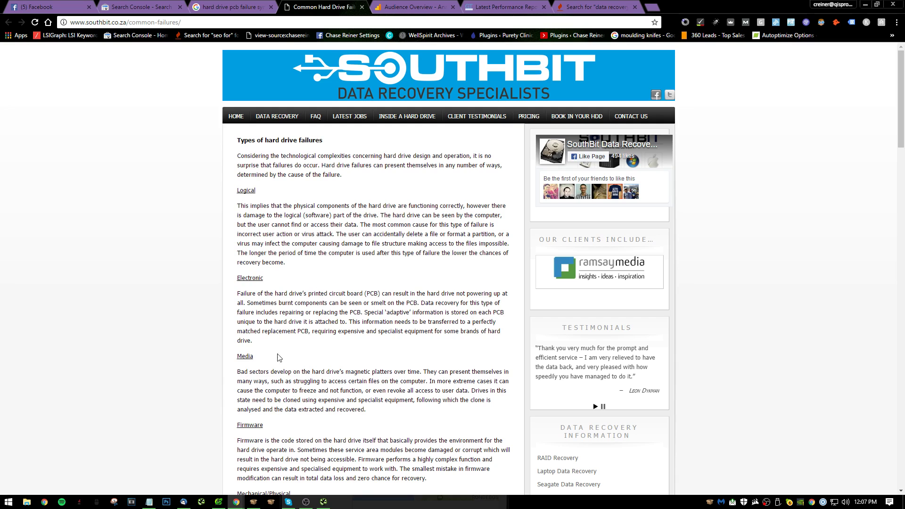
{"action": "left_click", "coordinate": [236, 6]}
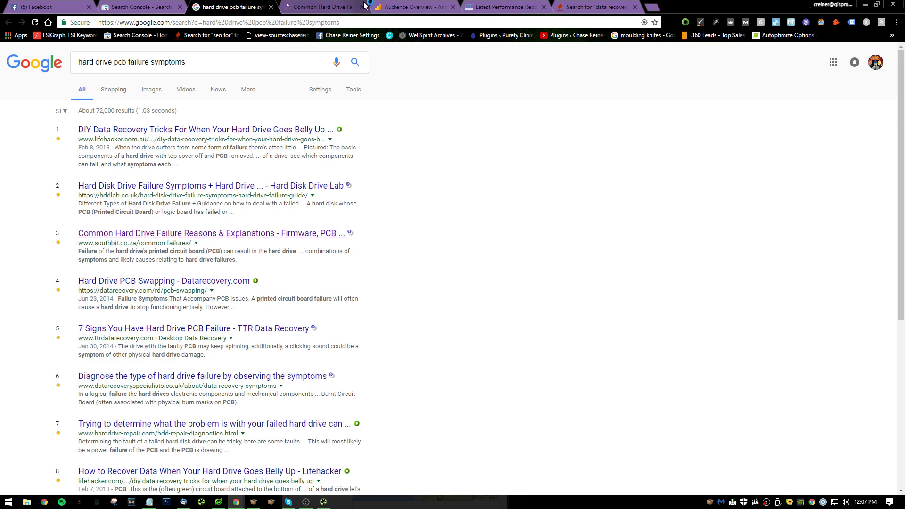
{"action": "left_click", "coordinate": [321, 7]}
{"action": "left_click", "coordinate": [262, 6]}
{"action": "left_click", "coordinate": [342, 9]}
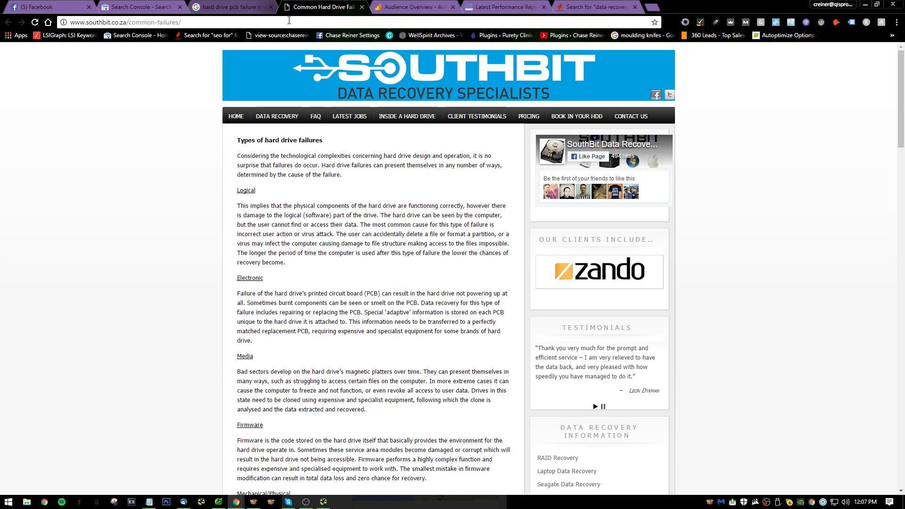
{"action": "left_click", "coordinate": [409, 7]}
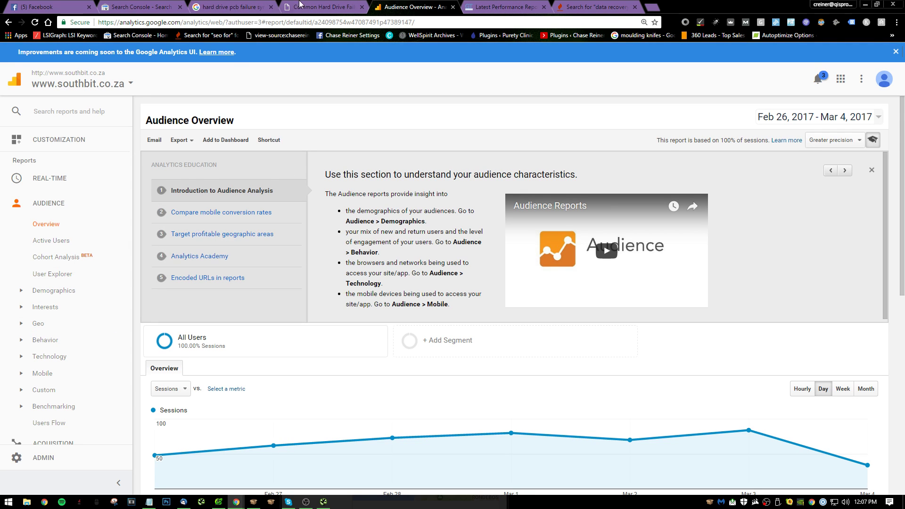
- Open semrush.com in a new browser tab
{"action": "left_click", "coordinate": [631, 11]}
{"action": "left_click", "coordinate": [651, 7]}
{"action": "type", "text": "sem"}
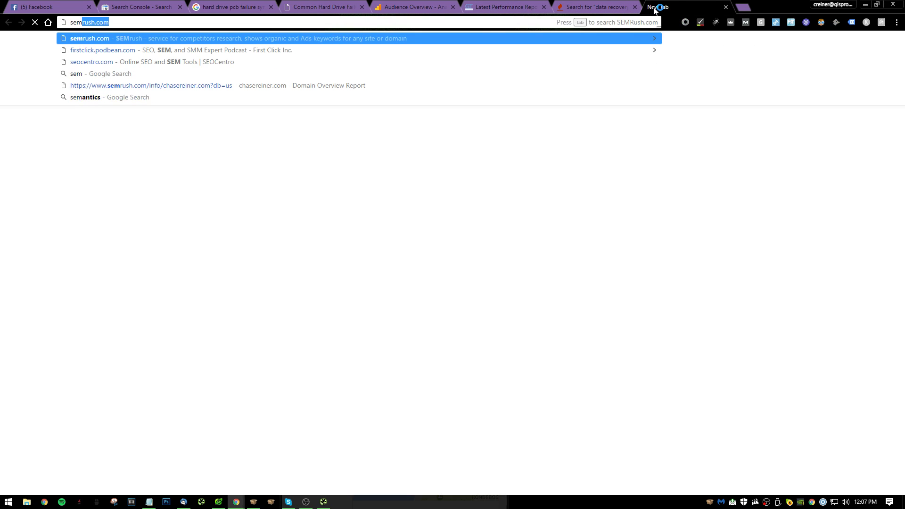
{"action": "key", "text": "Return"}
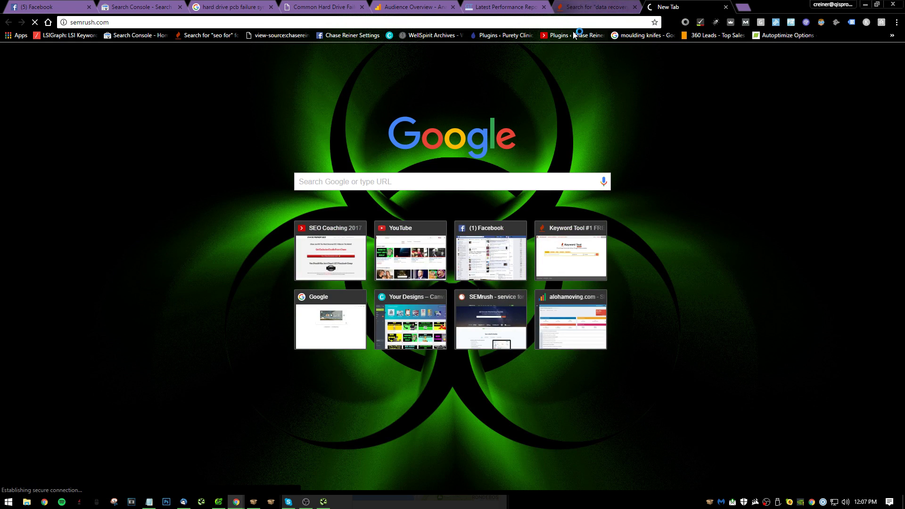
{"action": "left_click", "coordinate": [599, 7]}
{"action": "left_click", "coordinate": [688, 6]}
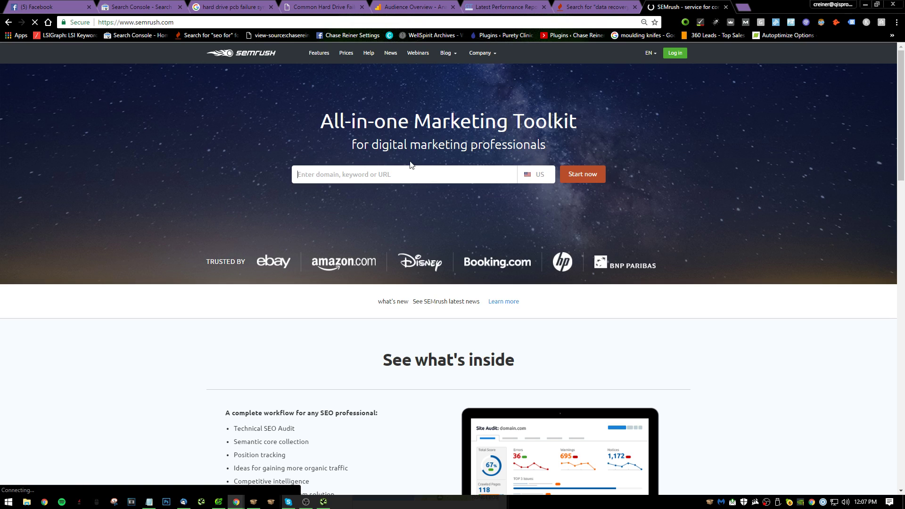
{"action": "left_click", "coordinate": [504, 7]}
{"action": "left_click", "coordinate": [597, 7]}
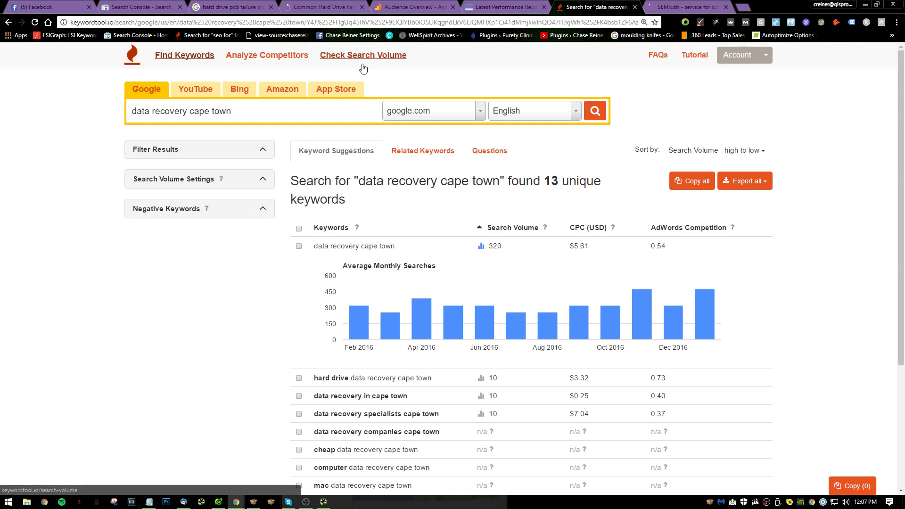
{"action": "triple_click", "coordinate": [341, 118]}
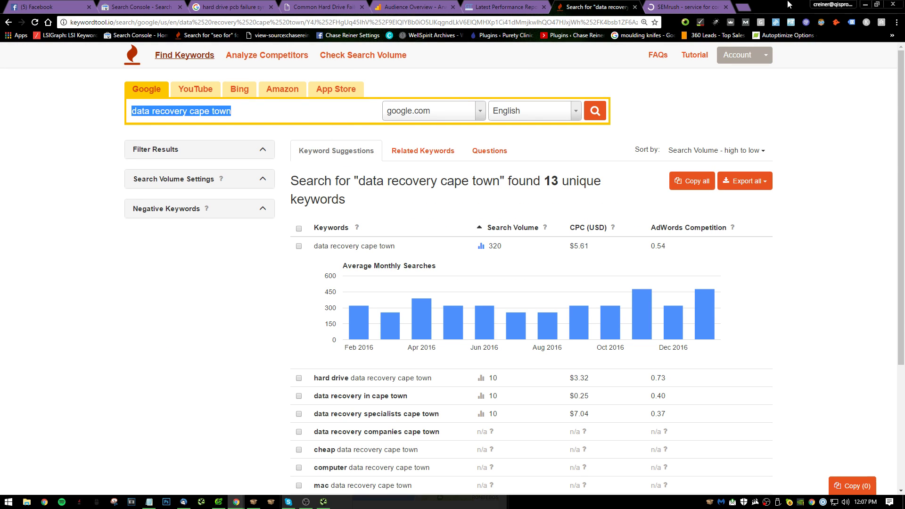
{"action": "left_click", "coordinate": [689, 7]}
{"action": "left_click", "coordinate": [252, 3]}
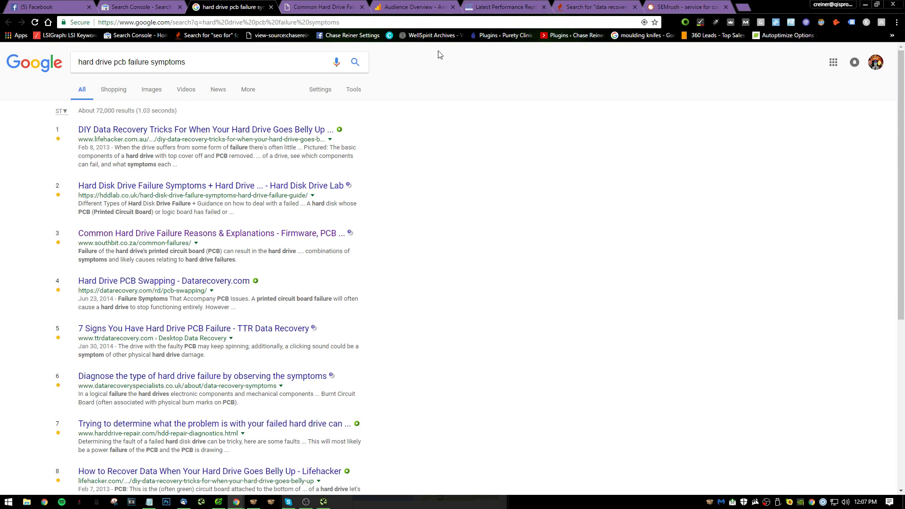
{"action": "left_click", "coordinate": [603, 5]}
{"action": "left_click", "coordinate": [502, 6]}
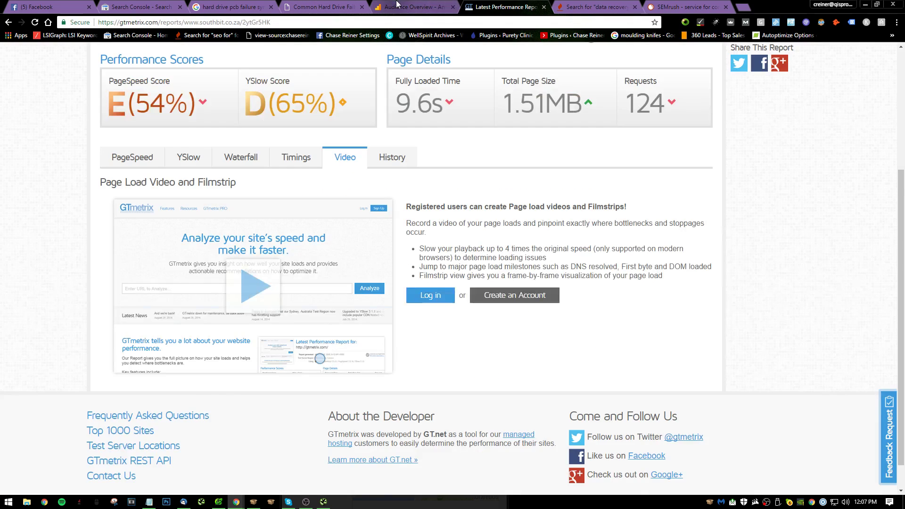
{"action": "left_click", "coordinate": [321, 7]}
- Copy Southbit's domain from its Google listing and look up its domain overview in SEMrush
{"action": "left_click", "coordinate": [216, 10]}
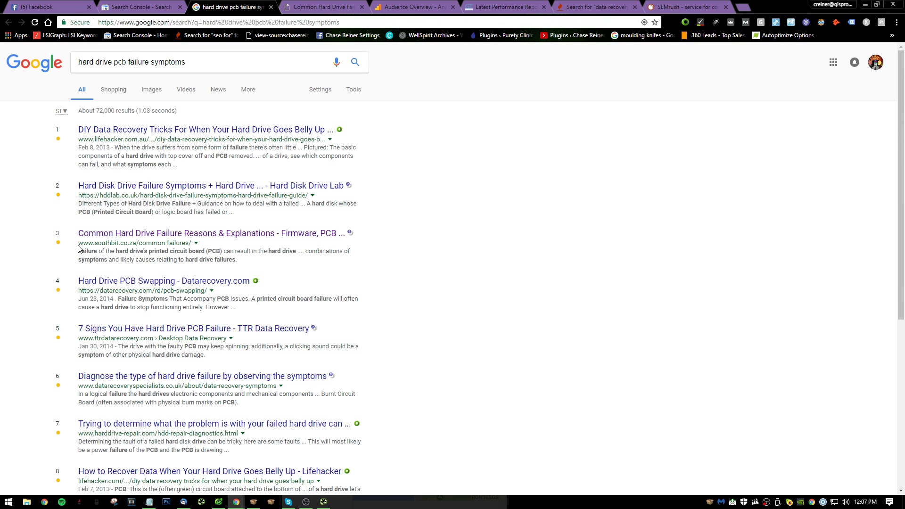
{"action": "left_click_drag", "start_coordinate": [79, 247], "coordinate": [140, 244]}
{"action": "key", "text": "ctrl+c"}
{"action": "left_click", "coordinate": [686, 6]}
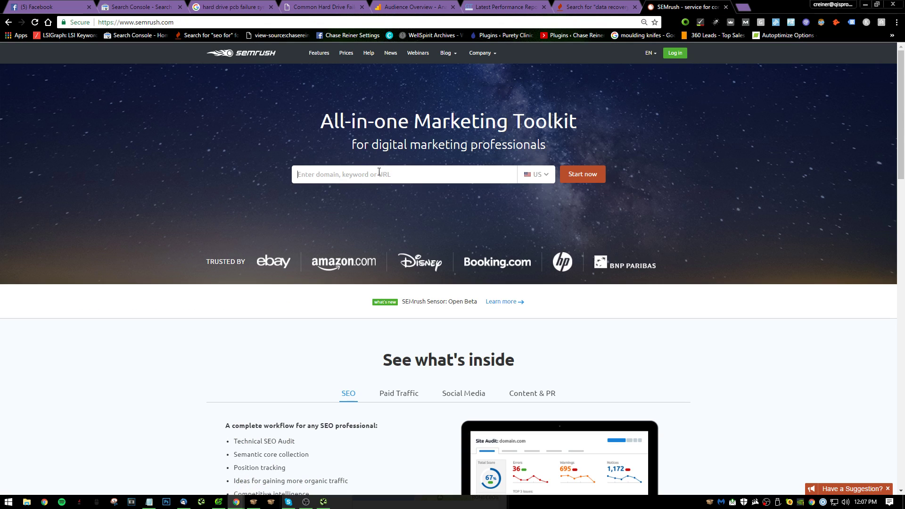
{"action": "key", "text": "ctrl+v"}
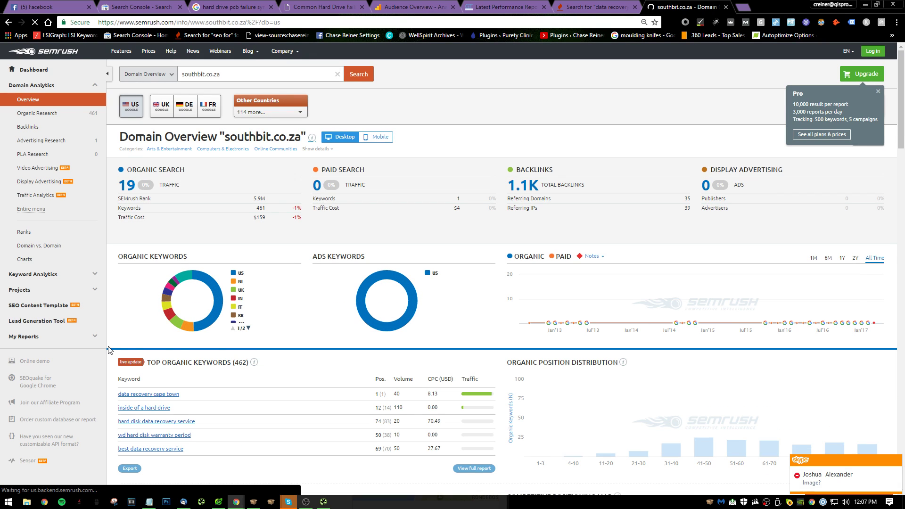
- Dismiss the Skype notification and open the total backlinks report from Southbit's SEMrush domain overview
{"action": "left_click", "coordinate": [896, 461]}
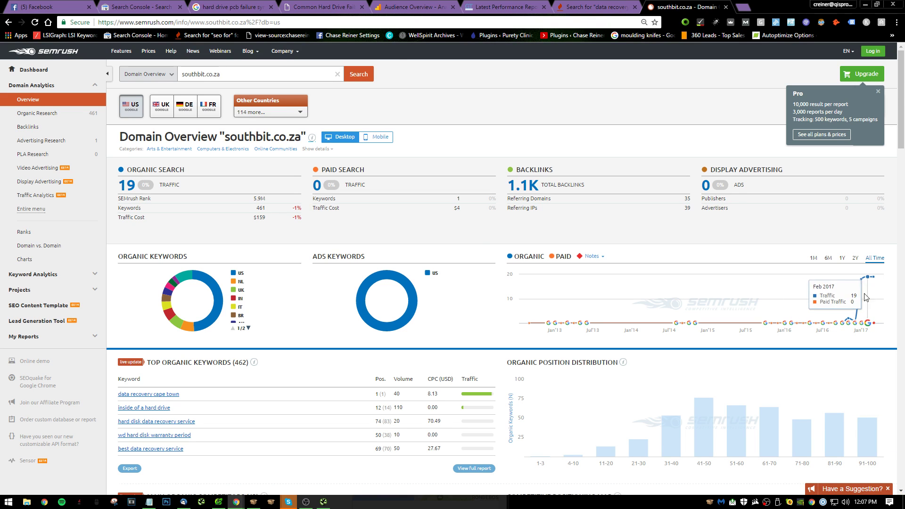
{"action": "left_click", "coordinate": [518, 186]}
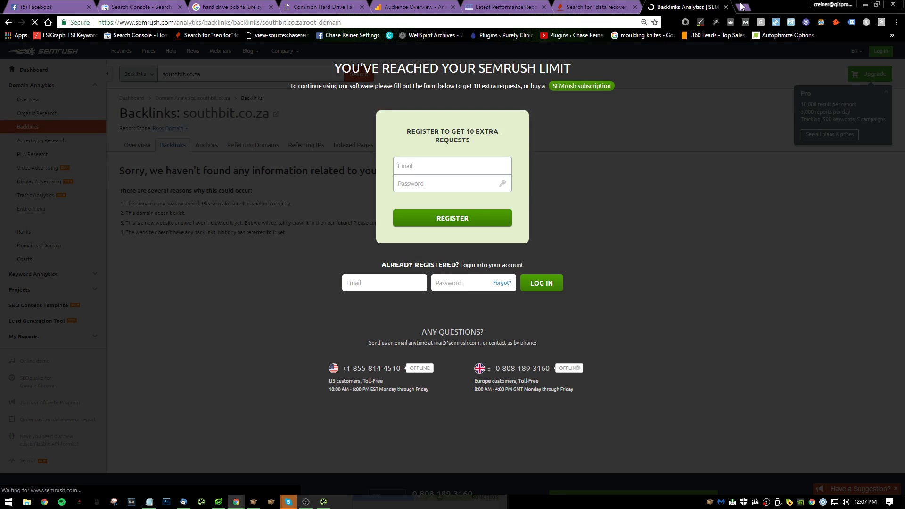
{"action": "left_click", "coordinate": [744, 8]}
{"action": "type", "text": "ahre"}
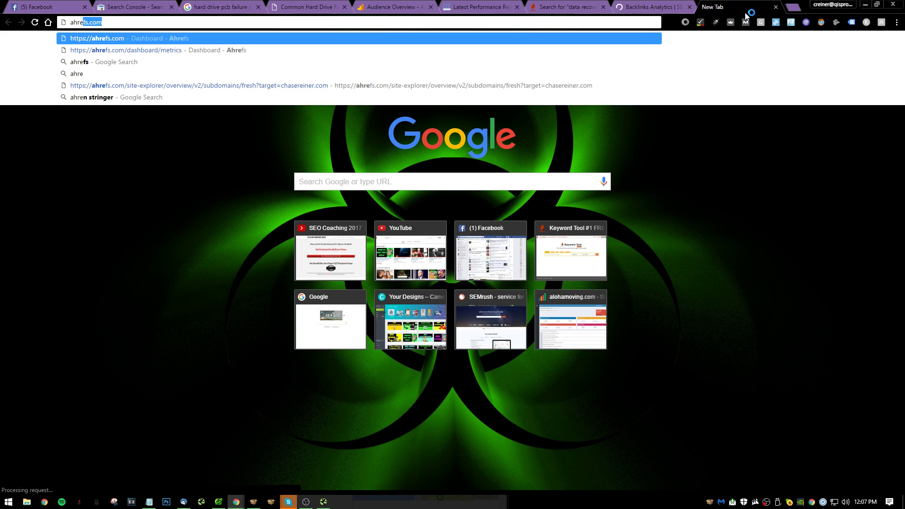
{"action": "key", "text": "Return"}
{"action": "key", "text": "ctrl+shift+Tab"}
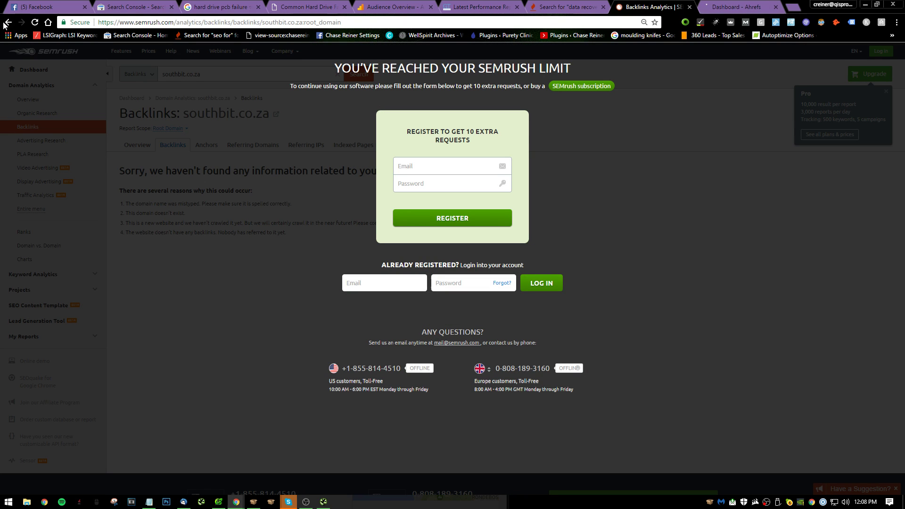
{"action": "key", "text": "ctrl+Tab"}
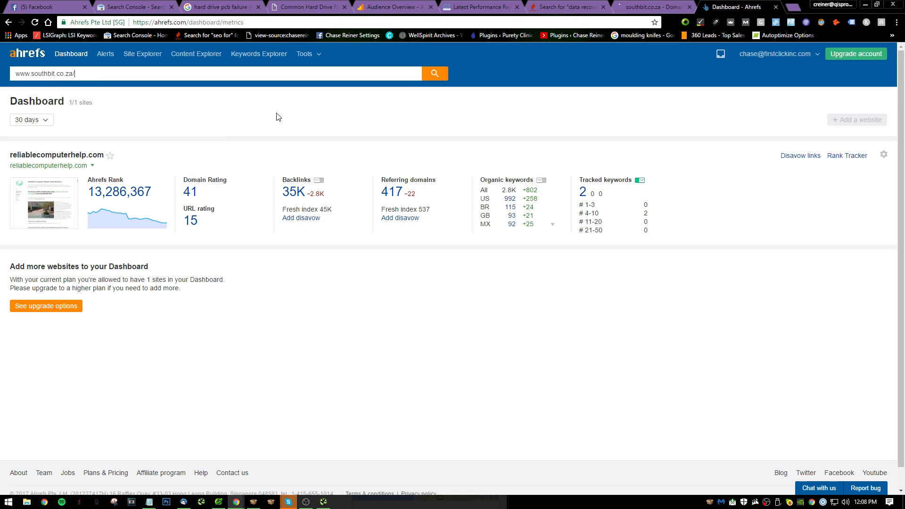
{"action": "left_click", "coordinate": [435, 74]}
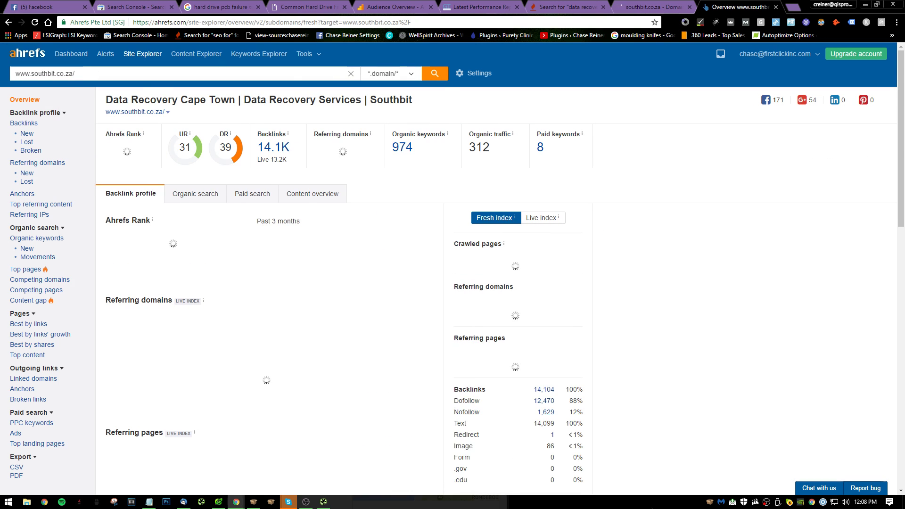
- Examine Southbit's referring domains, referring pages and new and lost links in the Ahrefs overview, and open its full backlinks report
{"action": "scroll", "coordinate": [556, 331], "scroll_direction": "down", "scroll_amount": 6}
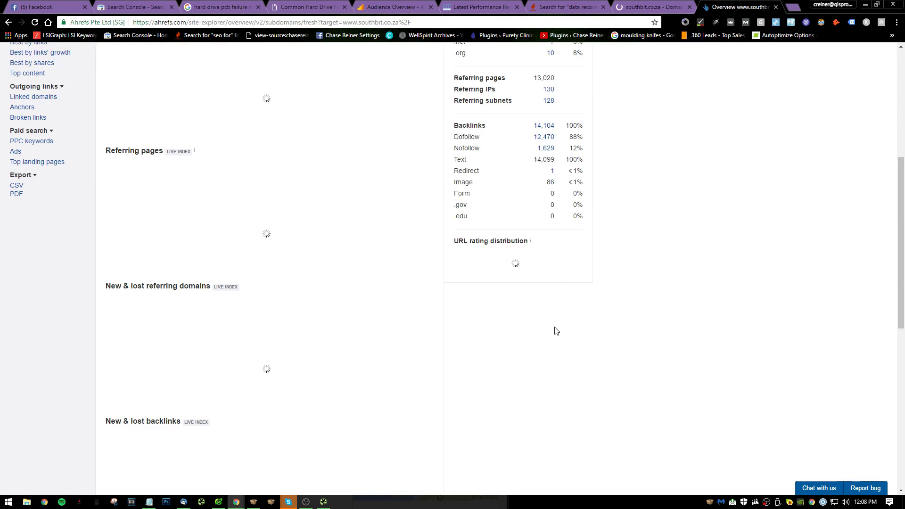
{"action": "scroll", "coordinate": [657, 330], "scroll_direction": "down", "scroll_amount": 3}
{"action": "scroll", "coordinate": [548, 331], "scroll_direction": "up", "scroll_amount": 2}
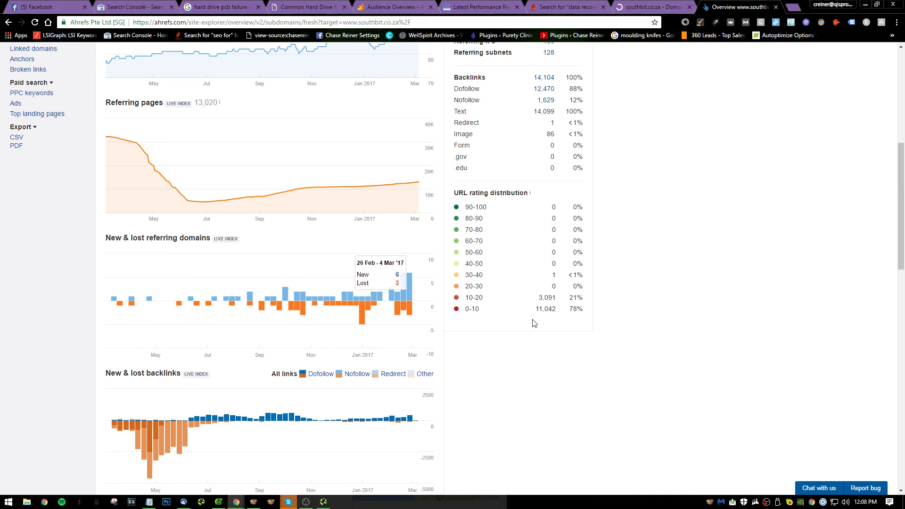
{"action": "scroll", "coordinate": [368, 204], "scroll_direction": "up", "scroll_amount": 4}
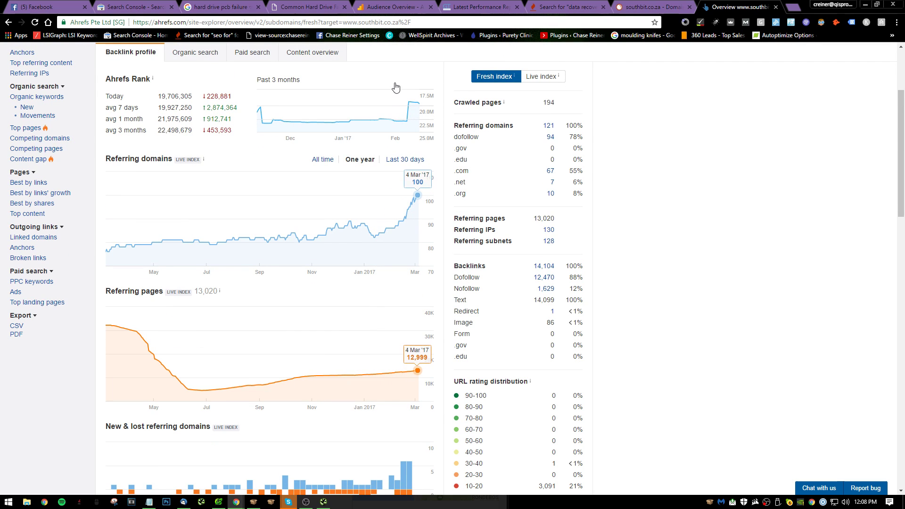
{"action": "scroll", "coordinate": [286, 198], "scroll_direction": "up", "scroll_amount": 3}
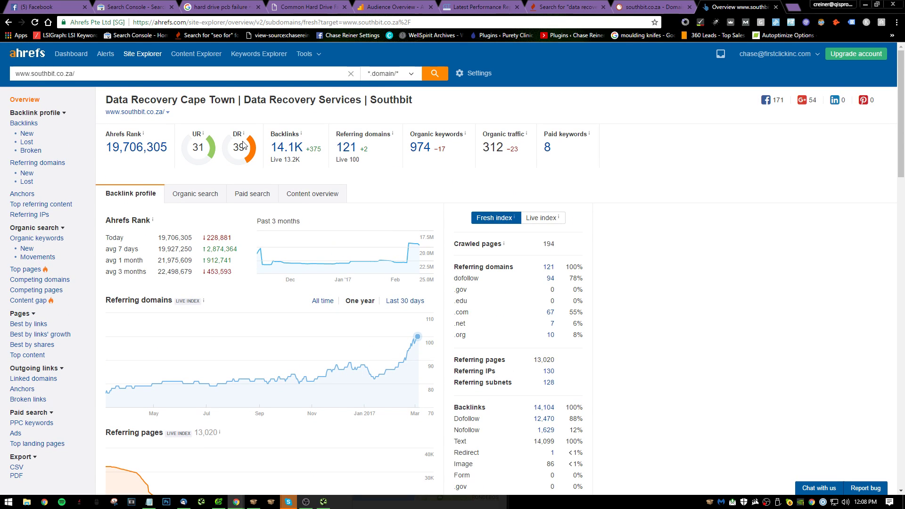
{"action": "left_click", "coordinate": [294, 147]}
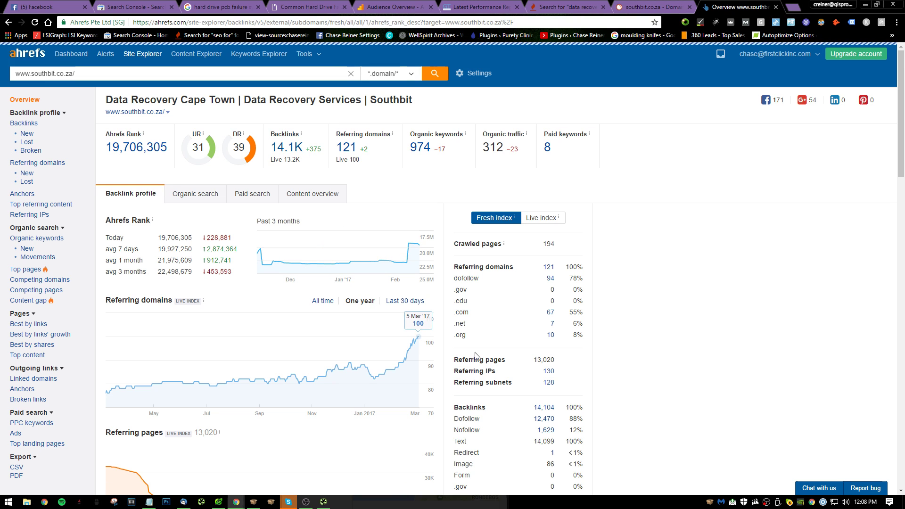
- Examine the referring pages, anchors and lost links in Southbit's Ahrefs backlinks report
{"action": "scroll", "coordinate": [362, 309], "scroll_direction": "down", "scroll_amount": 2}
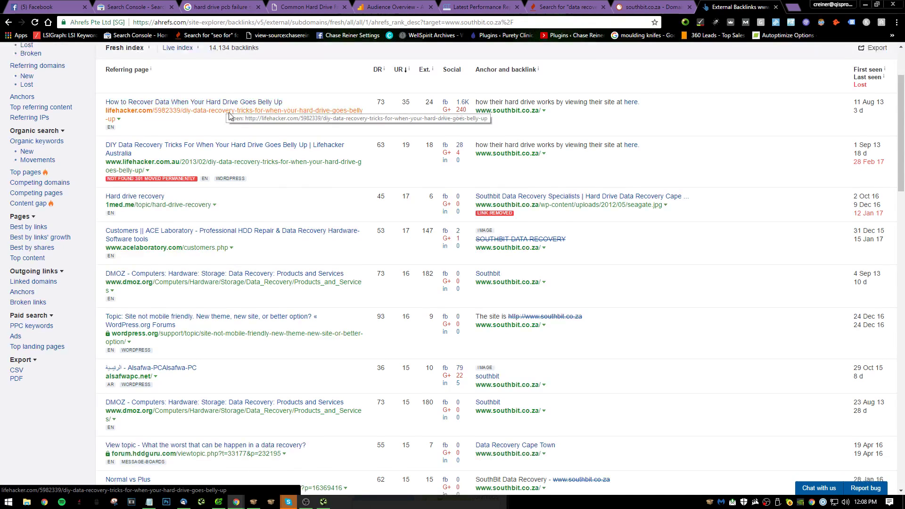
{"action": "scroll", "coordinate": [206, 185], "scroll_direction": "down", "scroll_amount": 3}
{"action": "scroll", "coordinate": [205, 185], "scroll_direction": "down", "scroll_amount": 3}
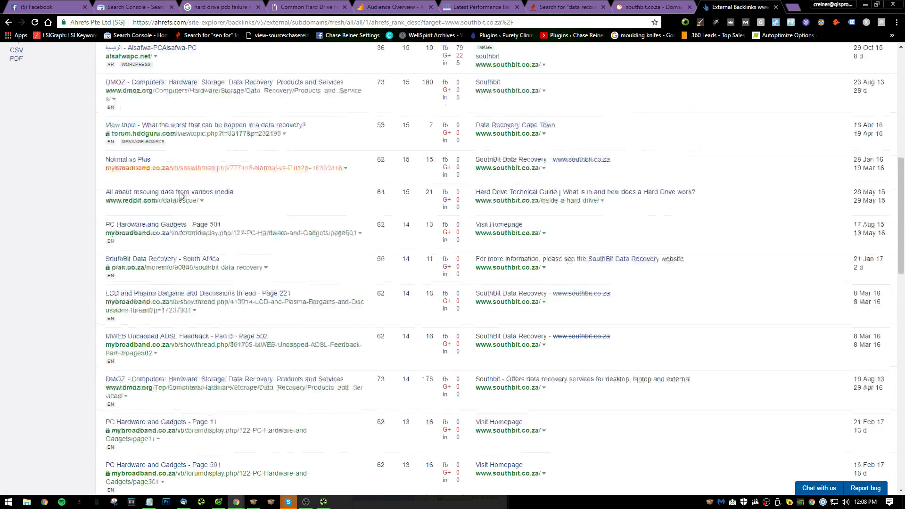
{"action": "scroll", "coordinate": [192, 202], "scroll_direction": "down", "scroll_amount": 7}
{"action": "scroll", "coordinate": [265, 317], "scroll_direction": "up", "scroll_amount": 15}
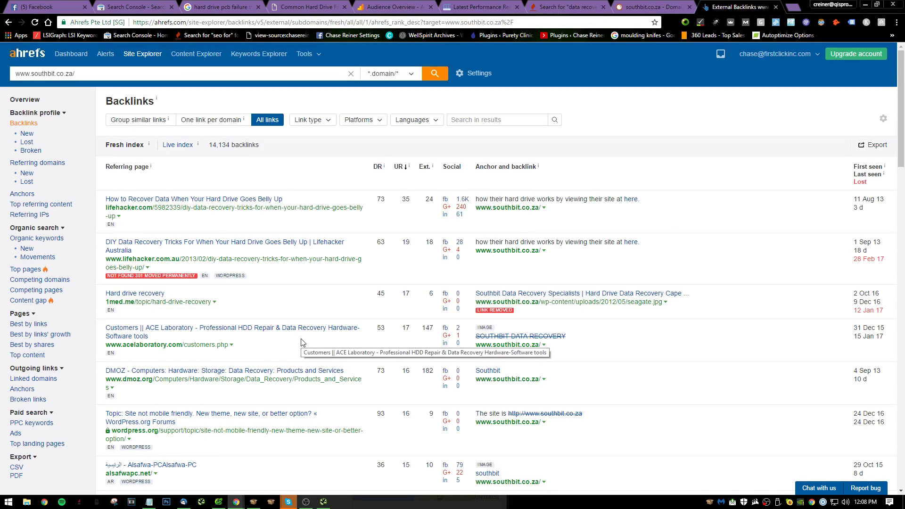
- Complete item 32 in the Notepad list as "Might want to look at cleaning up back links at some point" and start item 33
{"action": "key", "text": "alt+Tab"}
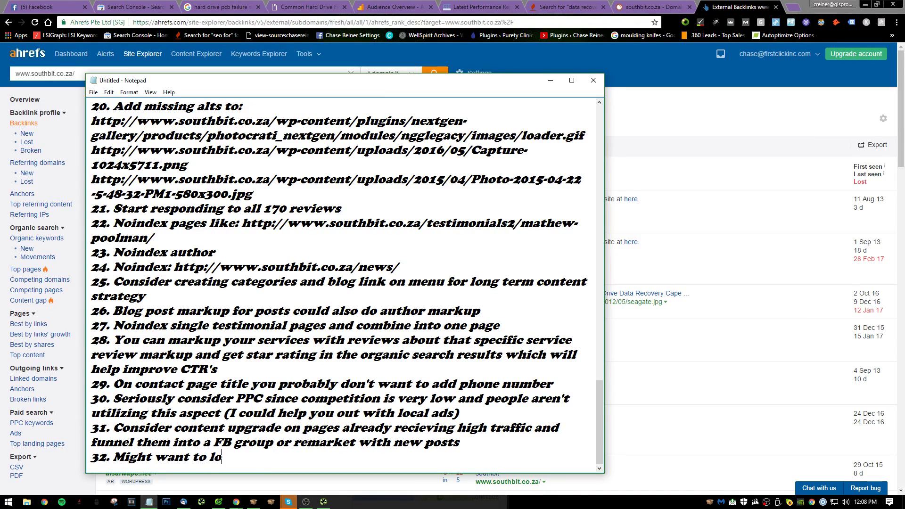
{"action": "type", "text": "ok at cleaning up back links at so"}
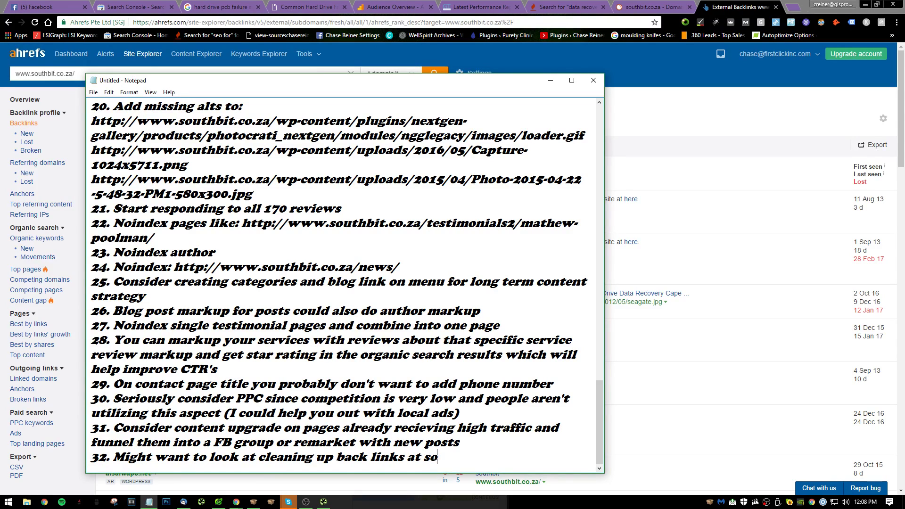
{"action": "type", "text": "me point"}
{"action": "key", "text": "Return"}
{"action": "type", "text": "33."}
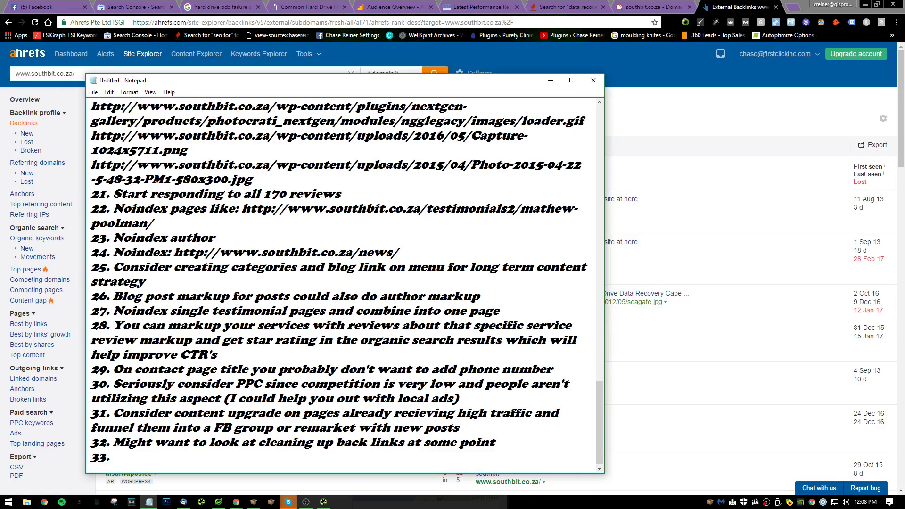
- Close the Ahrefs report, review the top organic keywords and competitors in Southbit's SEMrush overview, and close that tab too
{"action": "left_click", "coordinate": [713, 94]}
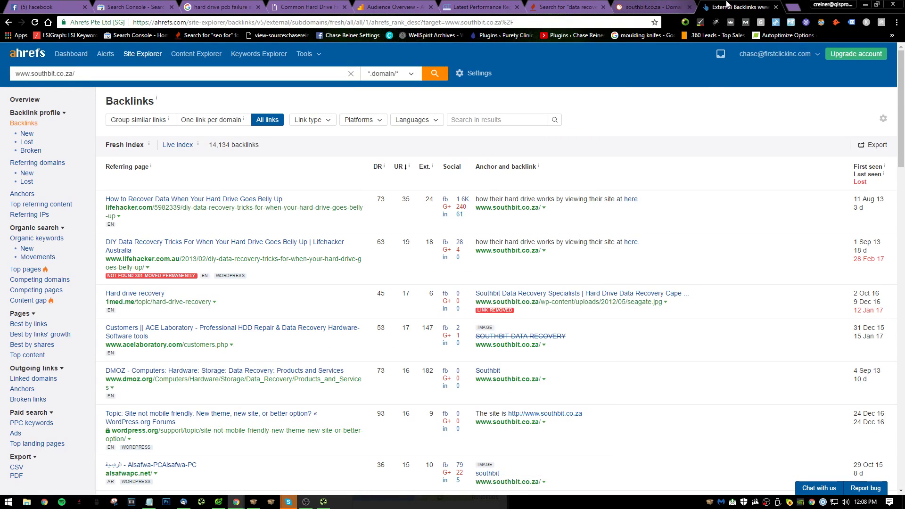
{"action": "left_click", "coordinate": [775, 8]}
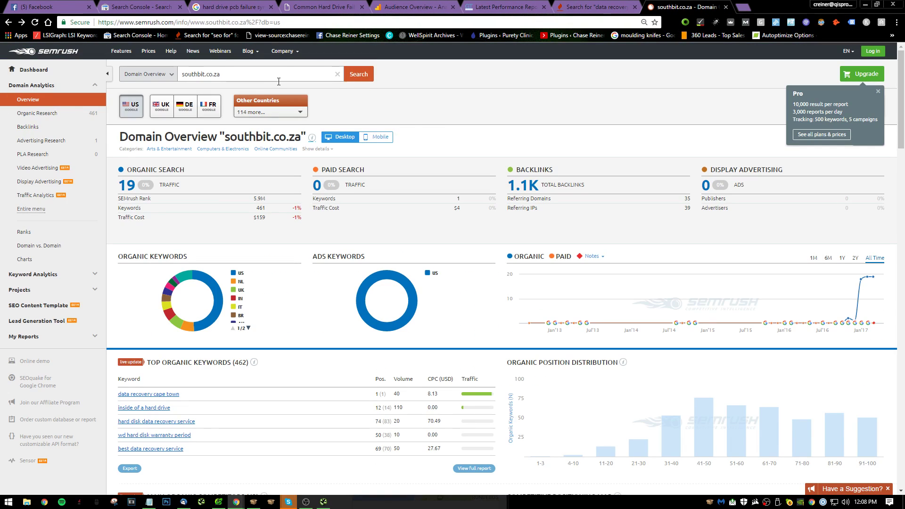
{"action": "scroll", "coordinate": [278, 82], "scroll_direction": "down", "scroll_amount": 5}
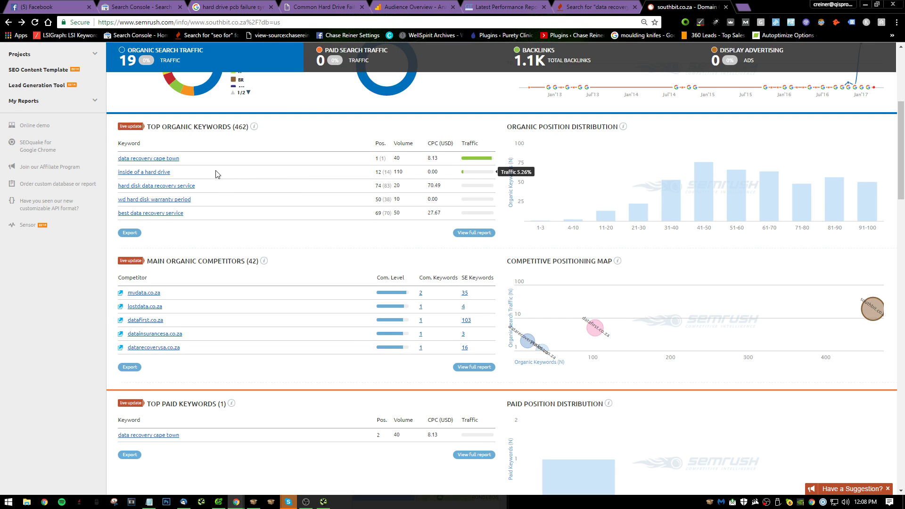
{"action": "left_click", "coordinate": [725, 7]}
{"action": "left_click", "coordinate": [229, 7]}
{"action": "left_click", "coordinate": [321, 7]}
{"action": "scroll", "coordinate": [477, 257], "scroll_direction": "down", "scroll_amount": 4}
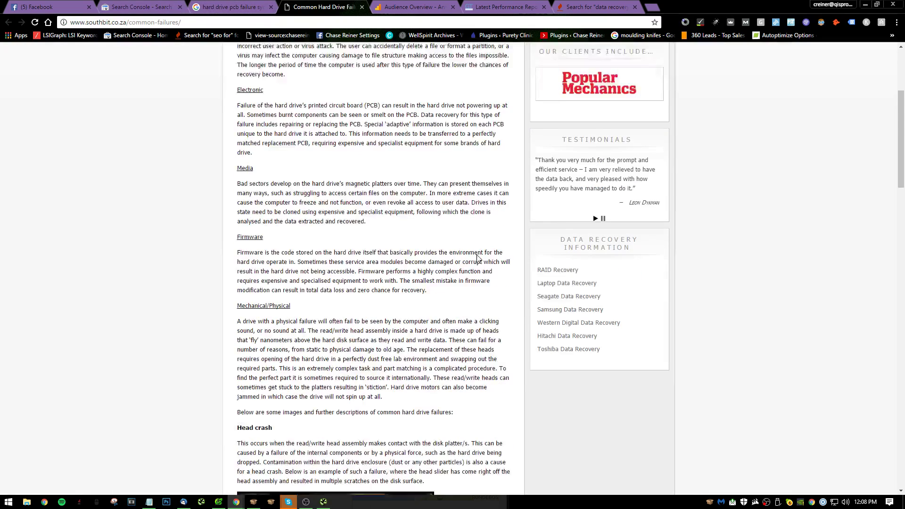
{"action": "scroll", "coordinate": [477, 256], "scroll_direction": "down", "scroll_amount": 5}
{"action": "scroll", "coordinate": [477, 257], "scroll_direction": "up", "scroll_amount": 1}
{"action": "left_click", "coordinate": [156, 22]}
{"action": "left_click", "coordinate": [144, 22]}
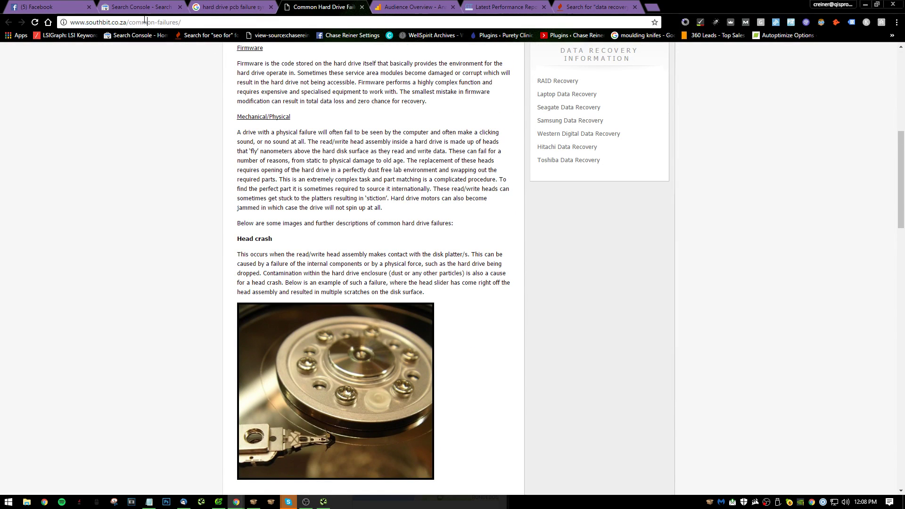
{"action": "left_click", "coordinate": [128, 22]}
- Search Google for "moz local" in a new tab
{"action": "key", "text": "ctrl+t"}
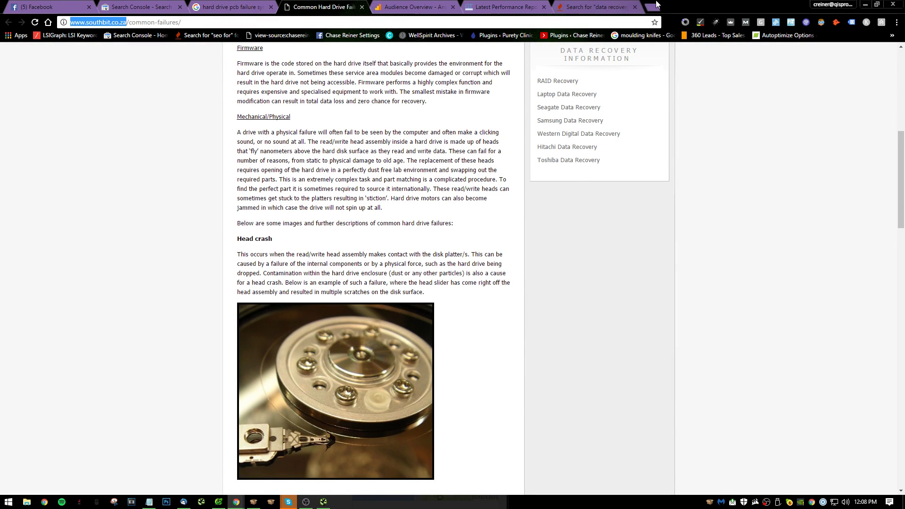
{"action": "type", "text": "moz local"}
{"action": "key", "text": "Return"}
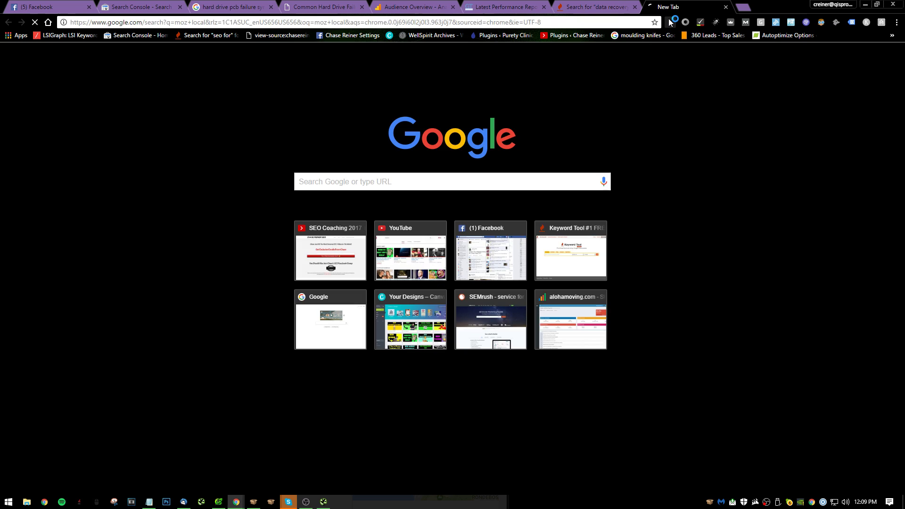
- Open whitespark.ca in a new tab and log in to reach the Local Citation Finder
{"action": "key", "text": "ctrl+t"}
{"action": "type", "text": "whitespark.ca"}
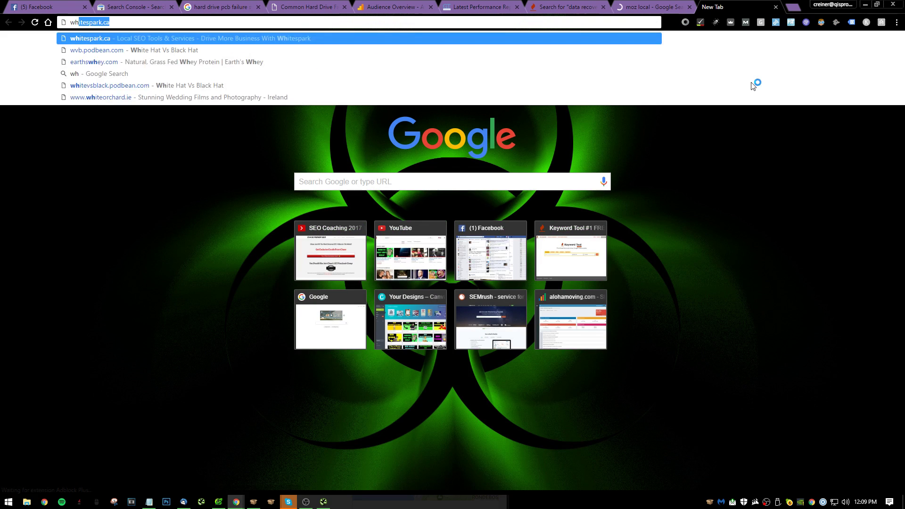
{"action": "key", "text": "Return"}
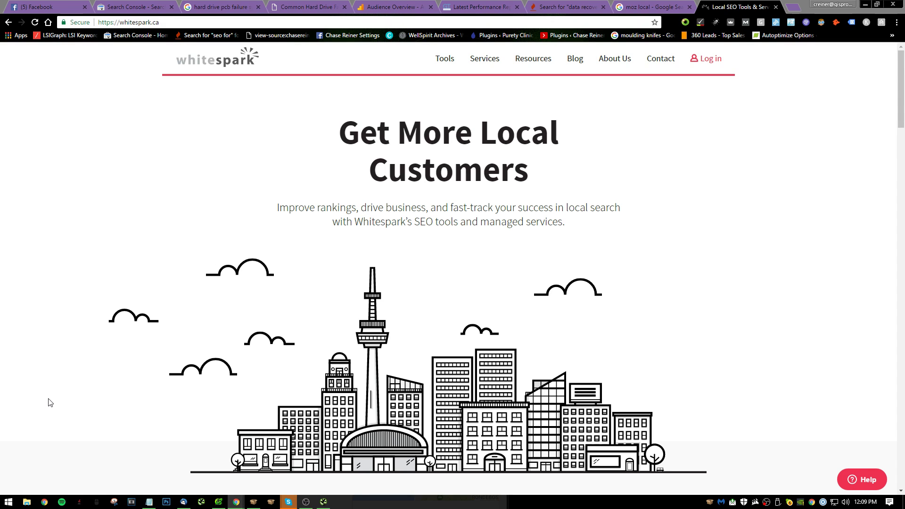
{"action": "left_click", "coordinate": [717, 65]}
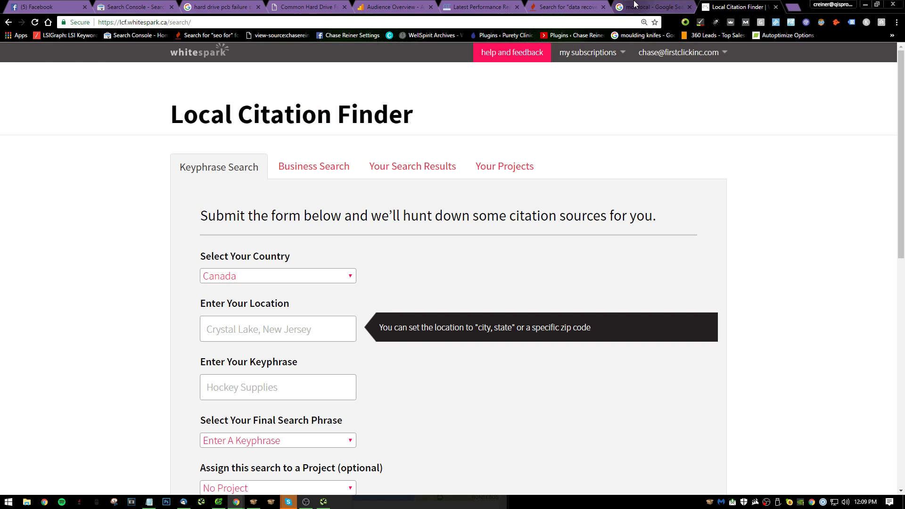
- Open the Moz Local page from the Google results in its own tab and close the results tab
{"action": "left_click", "coordinate": [648, 7]}
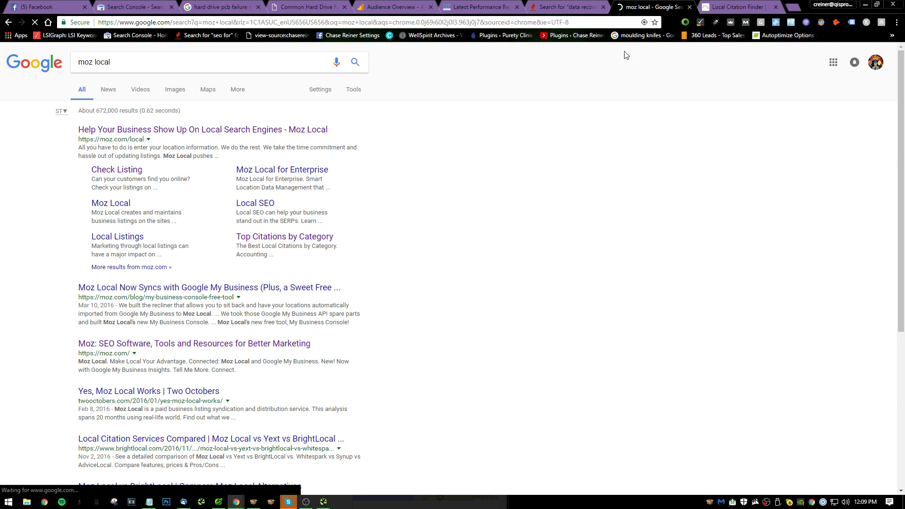
{"action": "left_click", "coordinate": [174, 130]}
{"action": "left_click", "coordinate": [609, 7]}
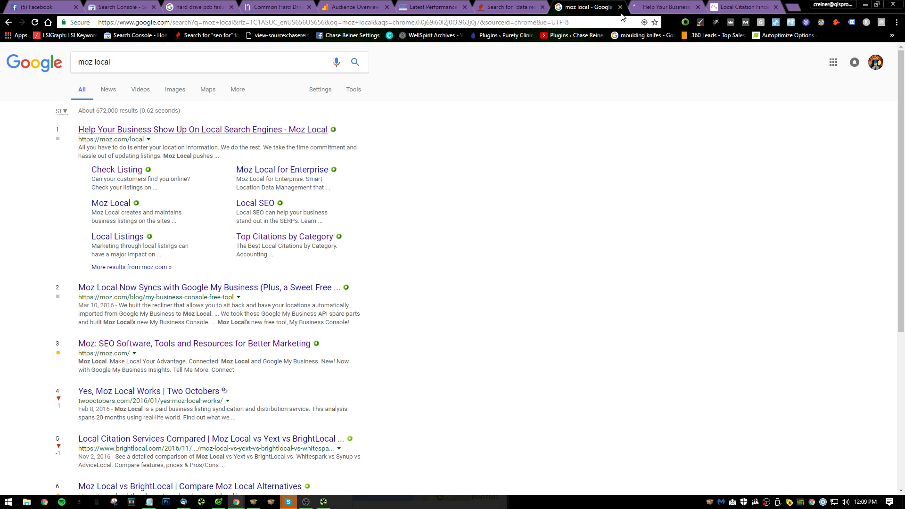
{"action": "left_click", "coordinate": [621, 7]}
{"action": "left_click", "coordinate": [356, 230]}
{"action": "type", "text": "http://www.southbit.co.za"}
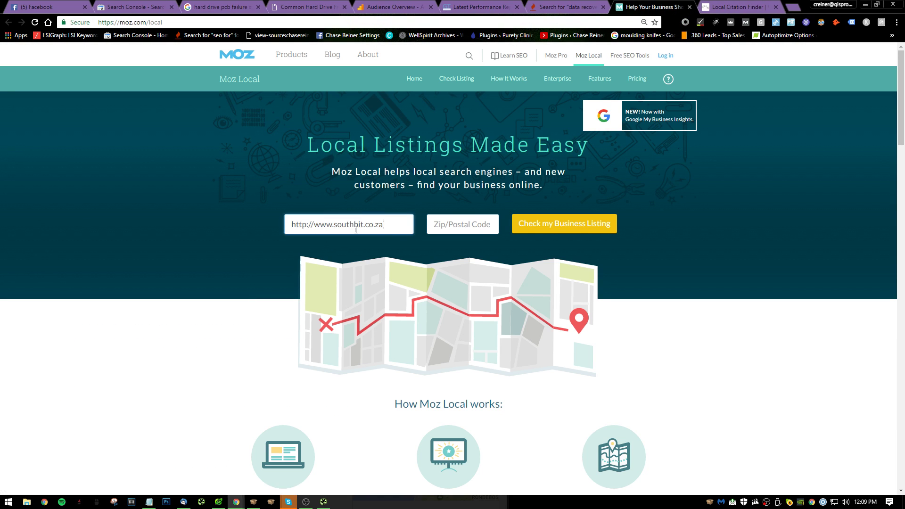
{"action": "key", "text": "ctrl+z"}
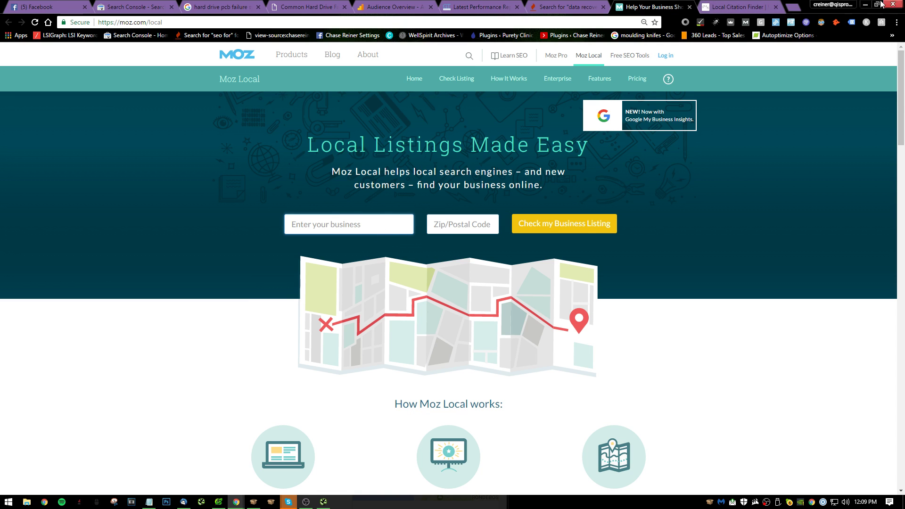
- Search Google for "south bit" in the common-failures tab and refine the search to "south bit africa"
{"action": "left_click", "coordinate": [343, 4]}
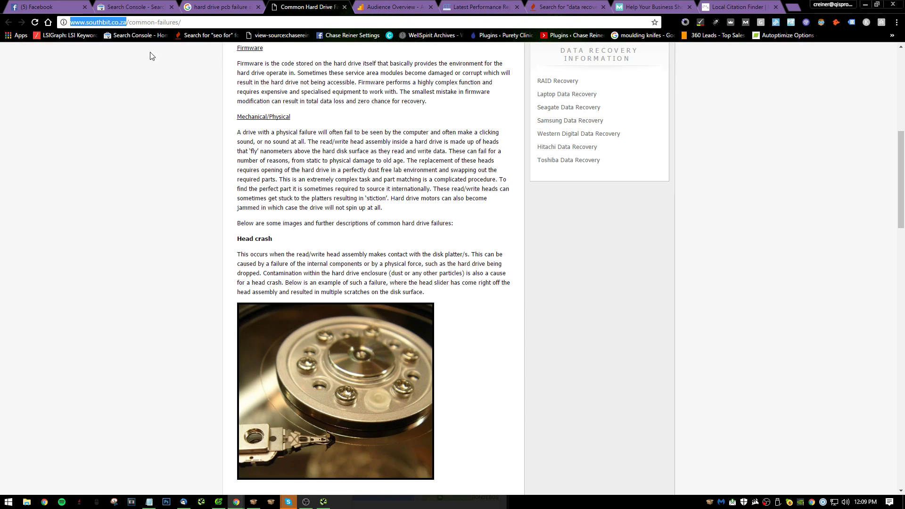
{"action": "scroll", "coordinate": [222, 30], "scroll_direction": "down", "scroll_amount": 5}
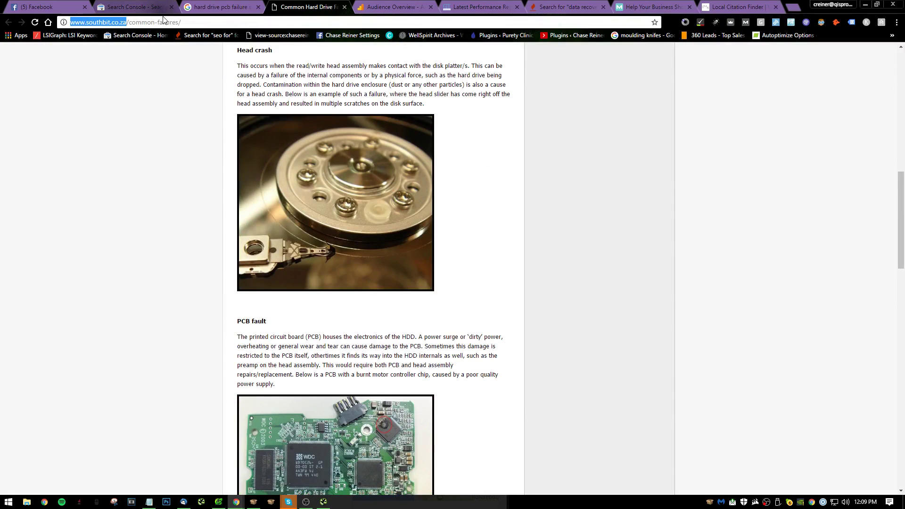
{"action": "left_click", "coordinate": [206, 19]}
{"action": "type", "text": "south bit"}
{"action": "key", "text": "Return"}
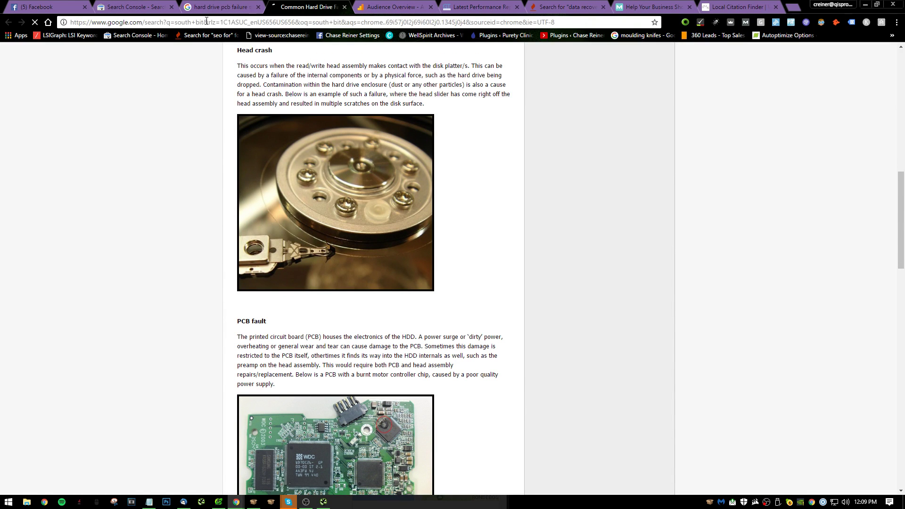
{"action": "left_click", "coordinate": [161, 62]}
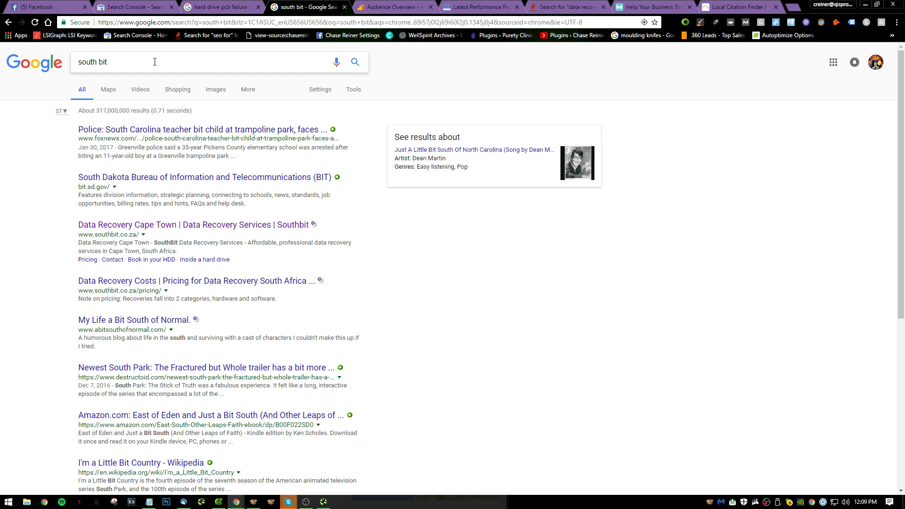
{"action": "type", "text": "africa"}
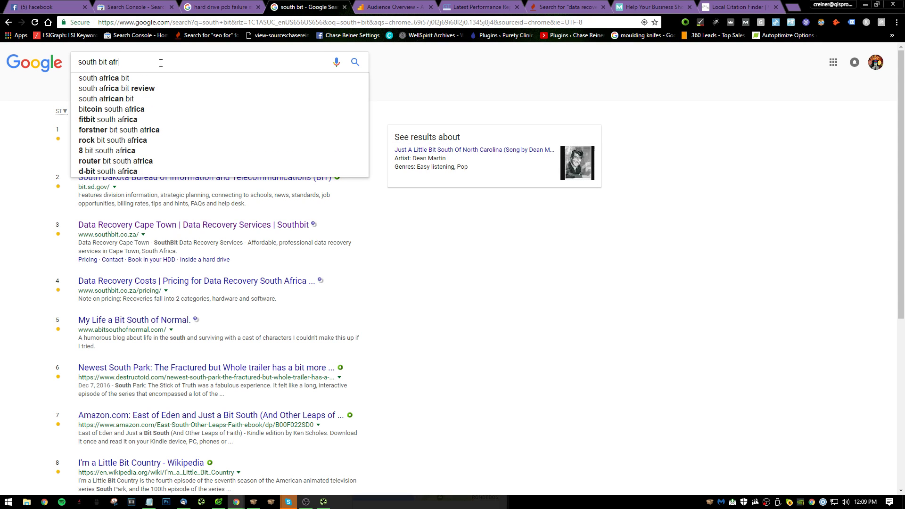
{"action": "key", "text": "Return"}
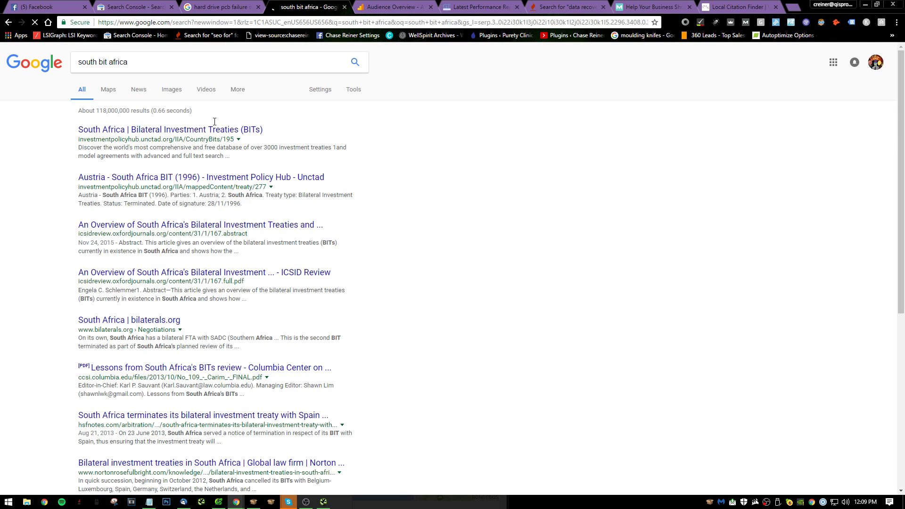
- Change the Google search to "south bit data recovery" and accept the suggested spelling "southbit data recovery"
{"action": "left_click", "coordinate": [169, 64]}
{"action": "key", "text": "BackSpace"}
{"action": "key", "text": "BackSpace"}
{"action": "key", "text": "BackSpace"}
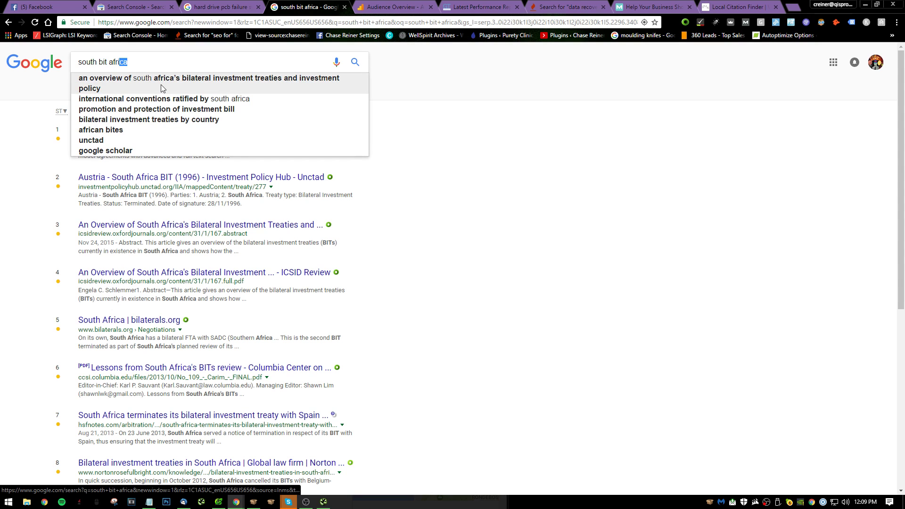
{"action": "key", "text": "BackSpace"}
{"action": "key", "text": "BackSpace"}
{"action": "key", "text": "BackSpace"}
{"action": "type", "text": "data reco"}
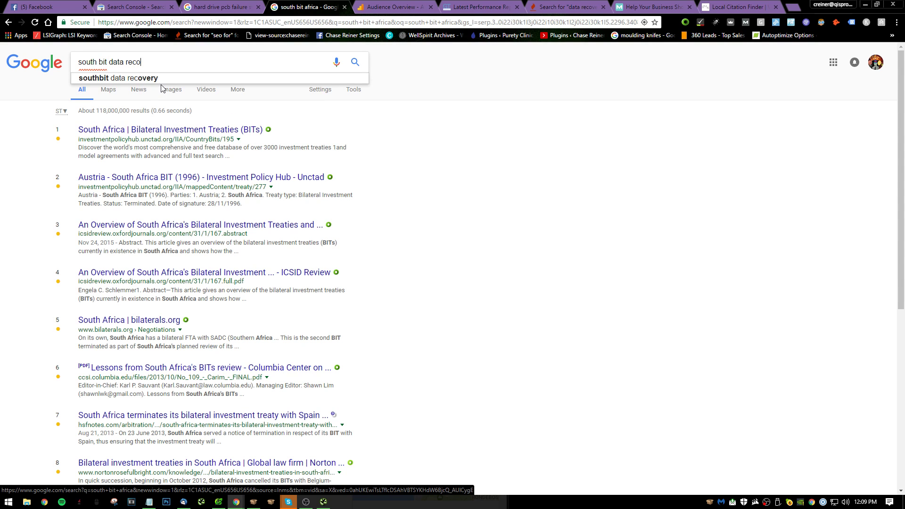
{"action": "type", "text": "very"}
{"action": "key", "text": "Return"}
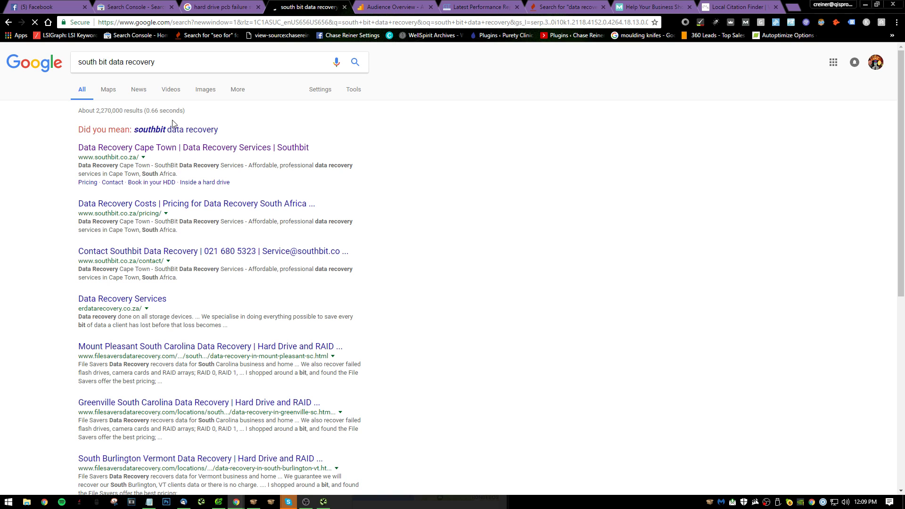
{"action": "left_click", "coordinate": [175, 130]}
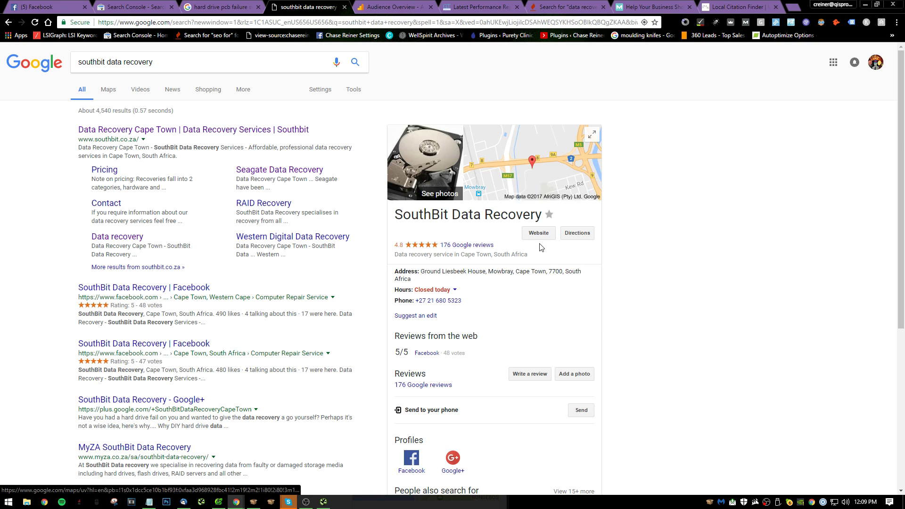
- Copy the business name SouthBit Data Recovery from its Google listing and paste it as the business in Moz Local
{"action": "scroll", "coordinate": [473, 235], "scroll_direction": "down", "scroll_amount": 1}
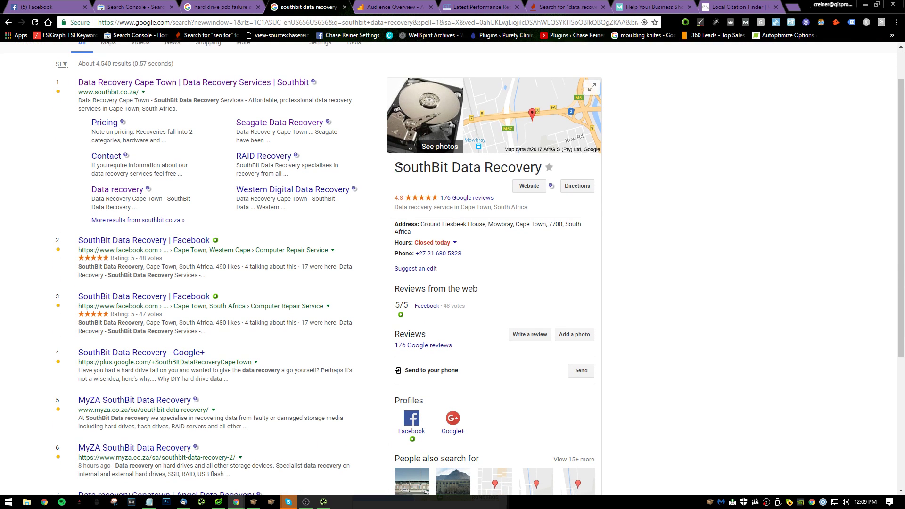
{"action": "left_click_drag", "start_coordinate": [396, 168], "coordinate": [548, 174]}
{"action": "key", "text": "ctrl+c"}
{"action": "left_click", "coordinate": [650, 6]}
{"action": "left_click", "coordinate": [738, 7]}
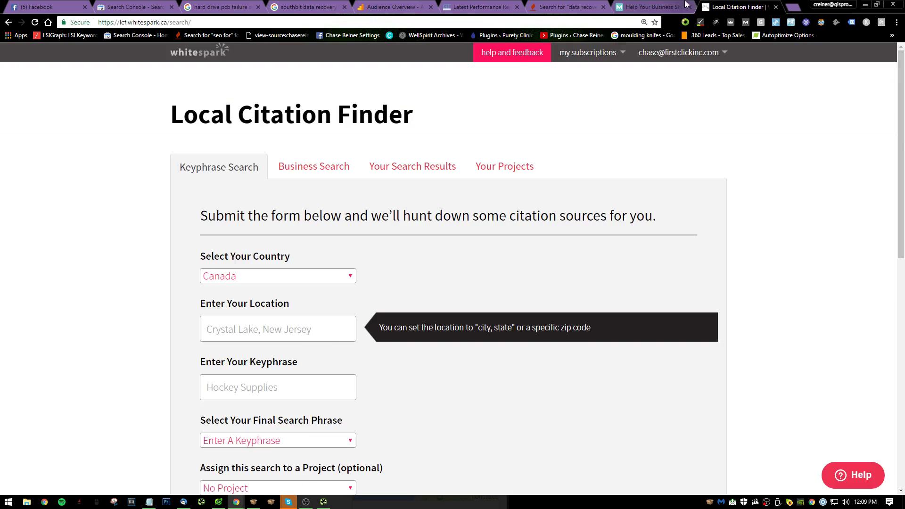
{"action": "left_click", "coordinate": [651, 7]}
{"action": "key", "text": "ctrl+v"}
- Find the "southbit data recovery" results tab and move it beside the Moz Local tab
{"action": "left_click", "coordinate": [286, 5]}
{"action": "left_click", "coordinate": [389, 6]}
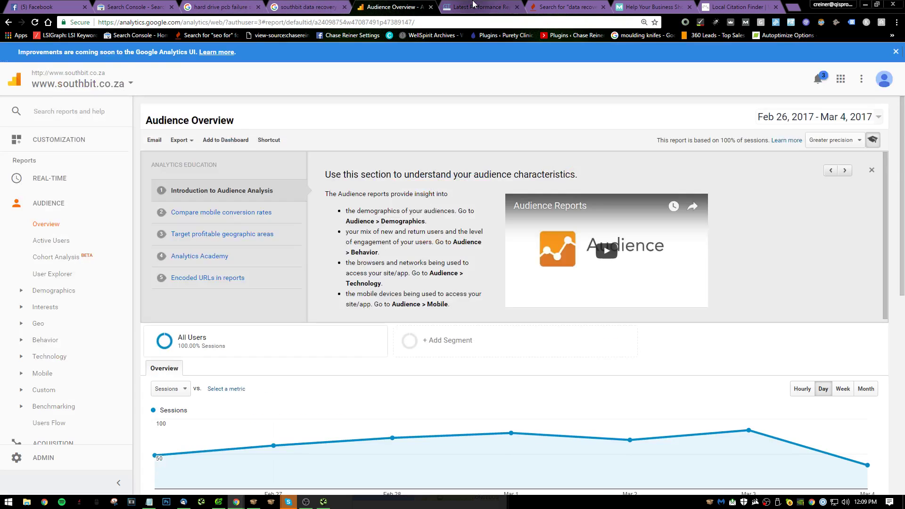
{"action": "left_click", "coordinate": [226, 7]}
{"action": "left_click_drag", "start_coordinate": [296, 4], "coordinate": [653, 6]}
- Copy the postal code from the SouthBit Data Recovery address in its Google business listing
{"action": "left_click", "coordinate": [475, 252]}
{"action": "left_click_drag", "start_coordinate": [475, 252], "coordinate": [436, 260]}
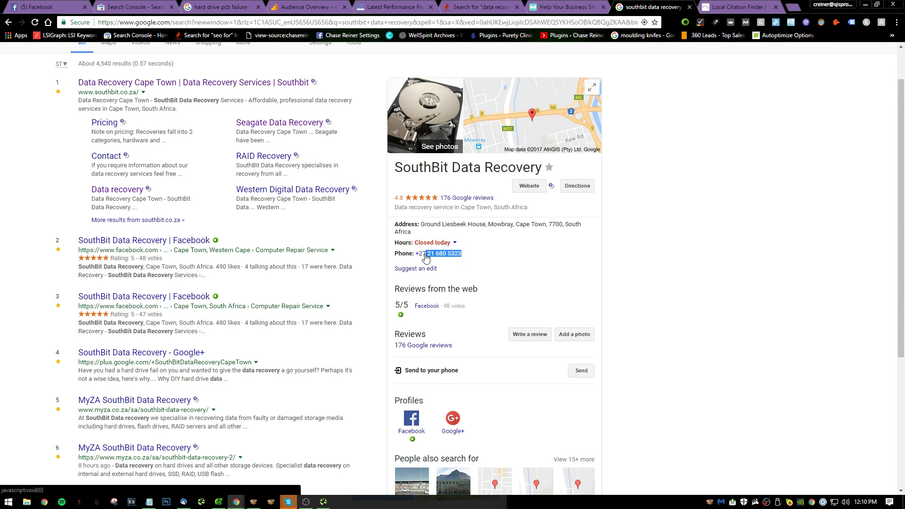
{"action": "left_click", "coordinate": [549, 219]}
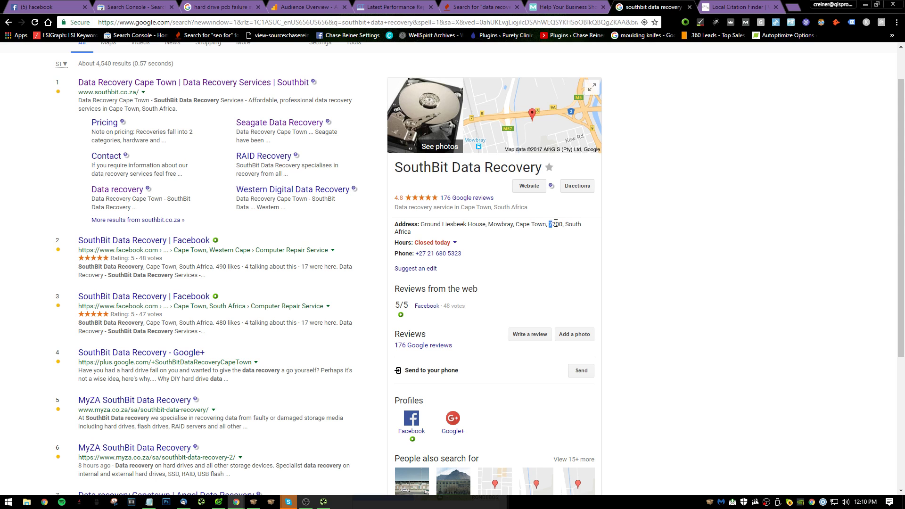
{"action": "left_click", "coordinate": [720, 4]}
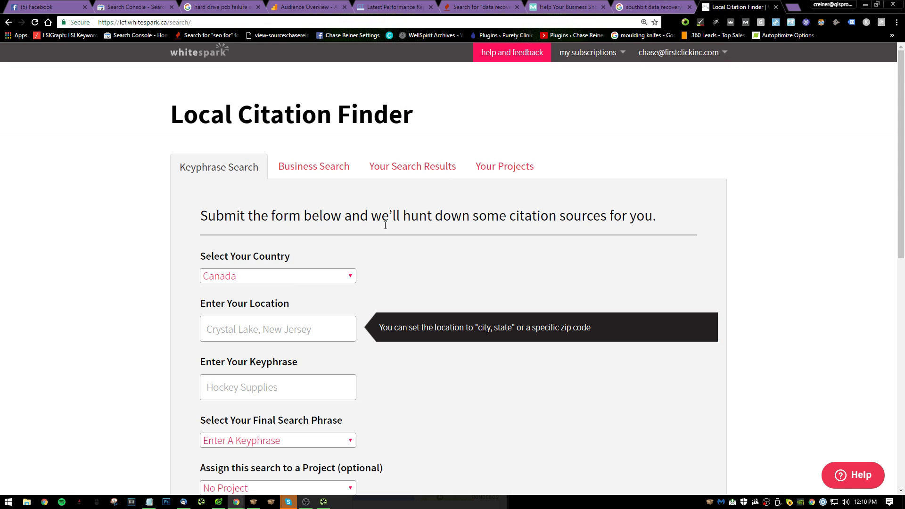
{"action": "left_click", "coordinate": [268, 329]}
{"action": "key", "text": "ctrl+v"}
{"action": "key", "text": "ctrl+z"}
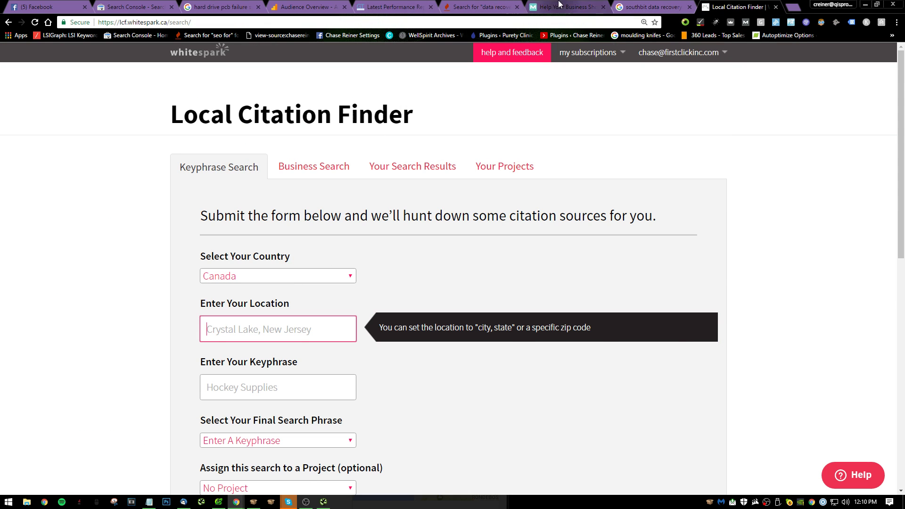
- Paste the copied postal code next to the business name in Moz Local and check the business listing
{"action": "left_click", "coordinate": [566, 6]}
{"action": "left_click", "coordinate": [486, 221]}
{"action": "key", "text": "ctrl+v"}
{"action": "left_click", "coordinate": [582, 228]}
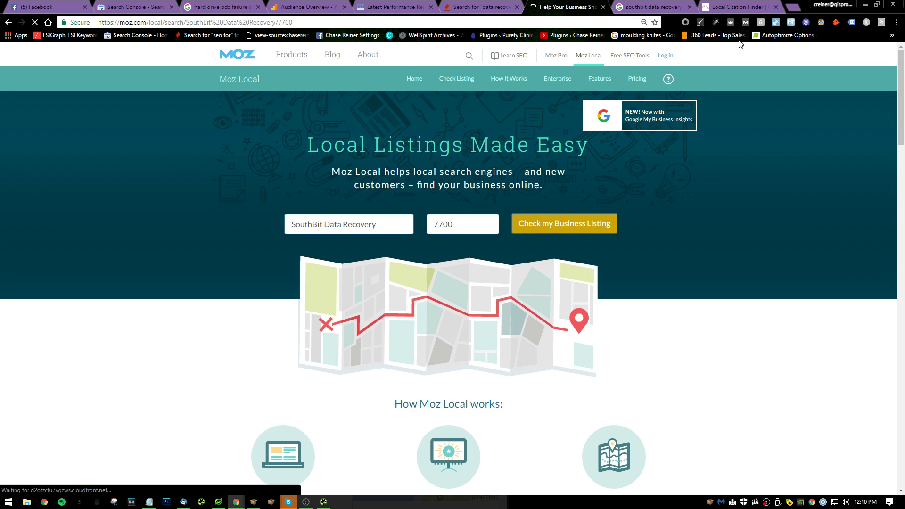
- Try africa as the location for the keyphrase search in Whitespark's Local Citation Finder
{"action": "key", "text": "ctrl+9"}
{"action": "scroll", "coordinate": [356, 292], "scroll_direction": "down", "scroll_amount": 2}
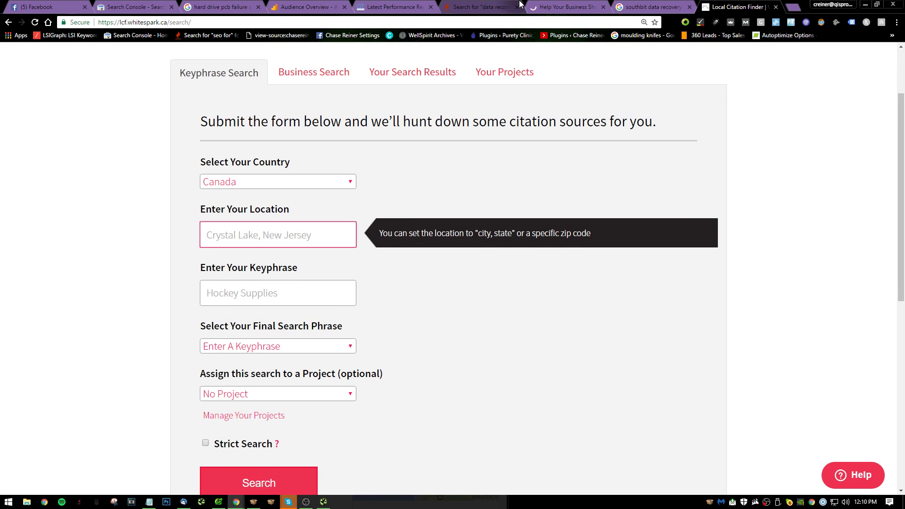
{"action": "type", "text": "a"}
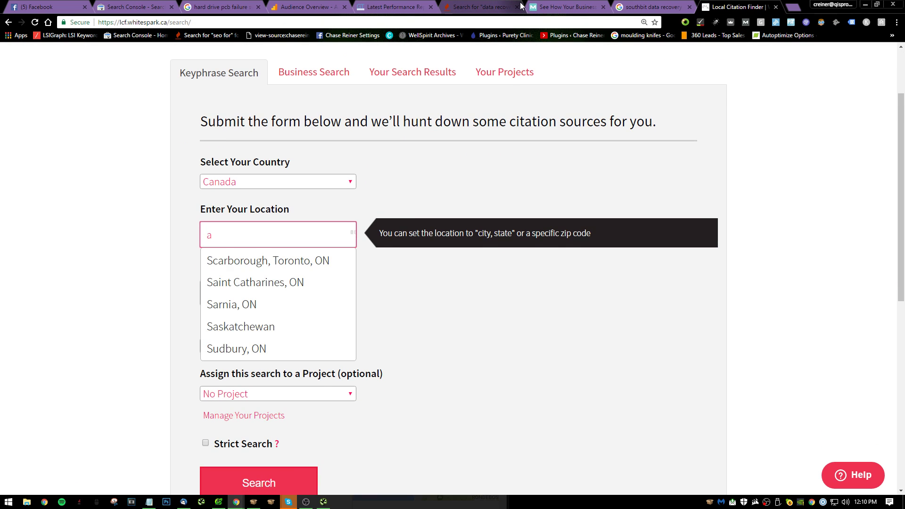
{"action": "type", "text": "frica"}
{"action": "key", "text": "Tab"}
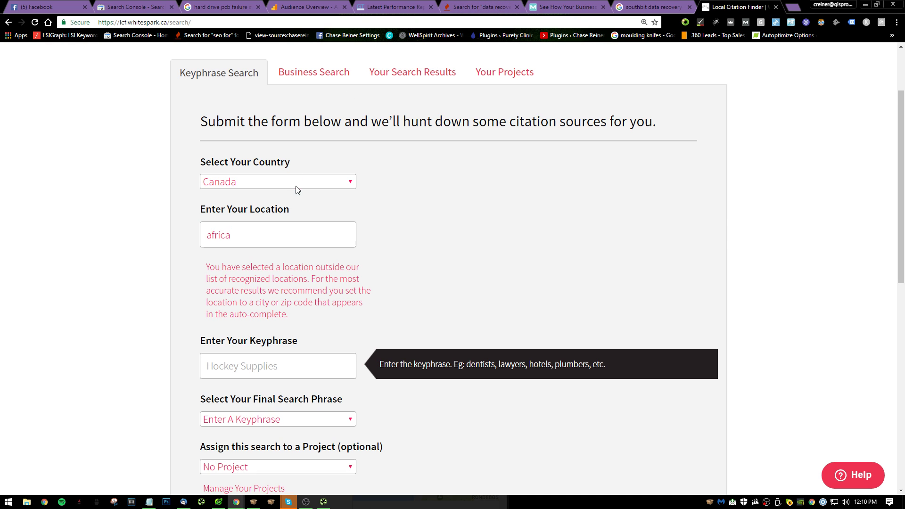
- Set the citation search's country to United States and its location to the suggested Africa, OH
{"action": "left_click", "coordinate": [295, 182]}
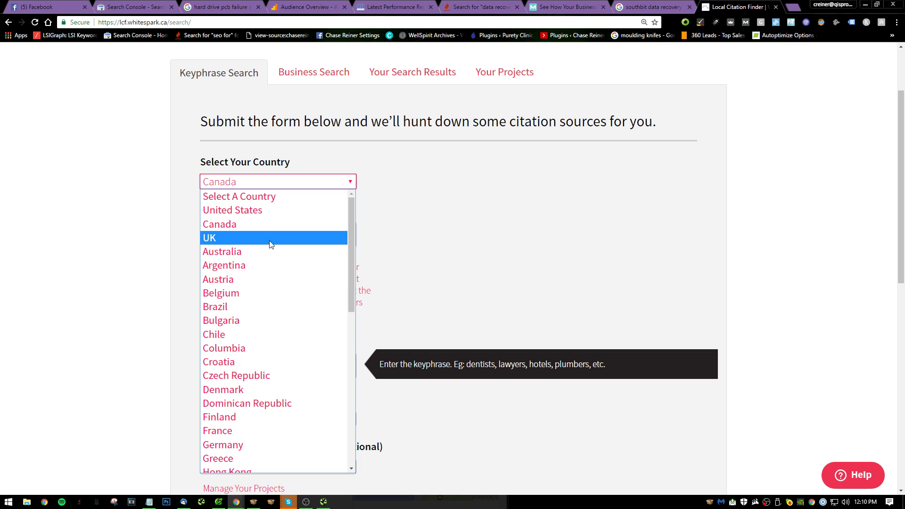
{"action": "scroll", "coordinate": [356, 245], "scroll_direction": "down", "scroll_amount": 3}
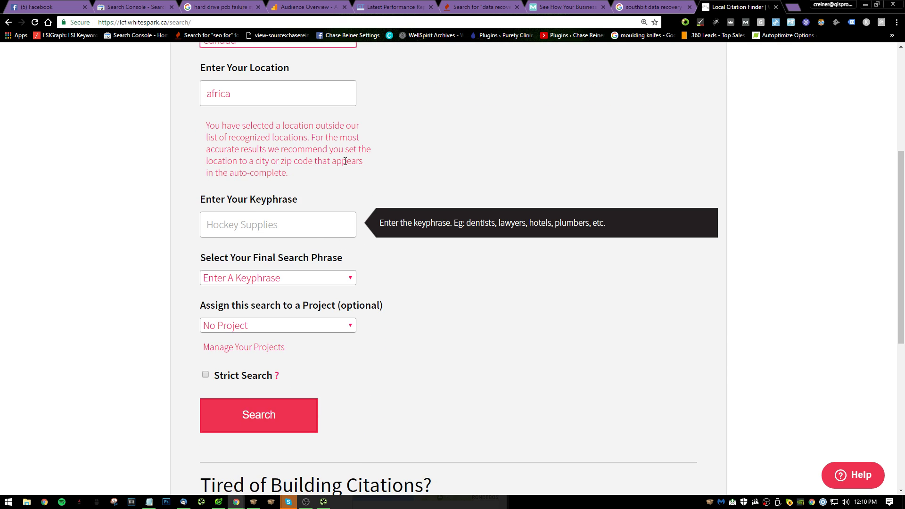
{"action": "scroll", "coordinate": [449, 175], "scroll_direction": "up", "scroll_amount": 2}
{"action": "key", "text": "Tab"}
{"action": "left_click", "coordinate": [323, 142]}
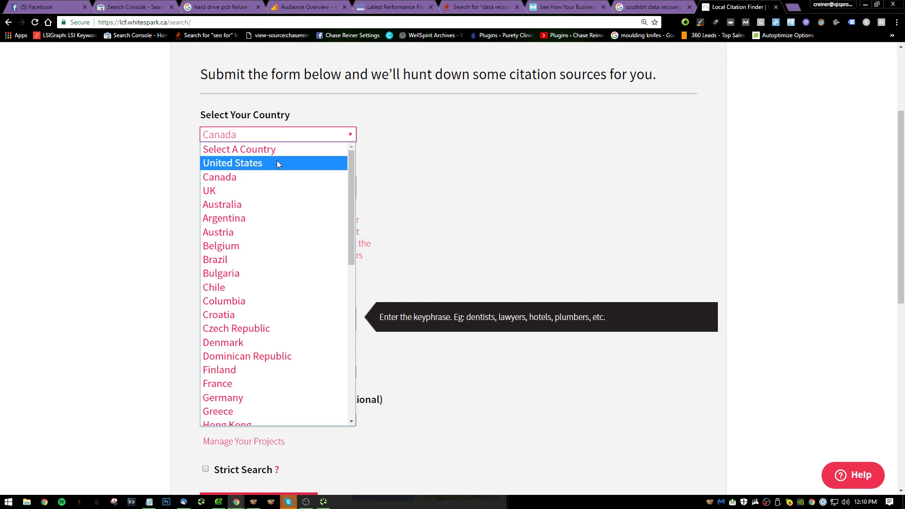
{"action": "left_click", "coordinate": [276, 160]}
{"action": "type", "text": "africa"}
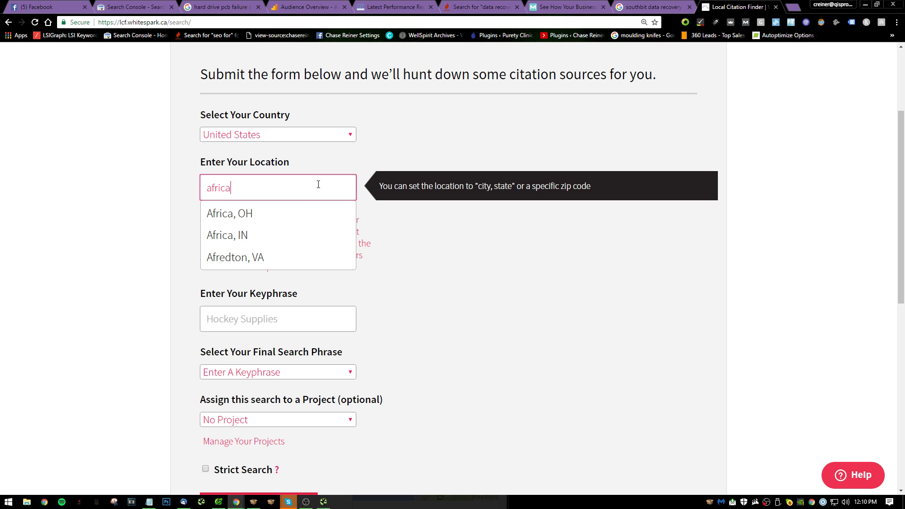
{"action": "left_click", "coordinate": [300, 210]}
{"action": "key", "text": "Tab"}
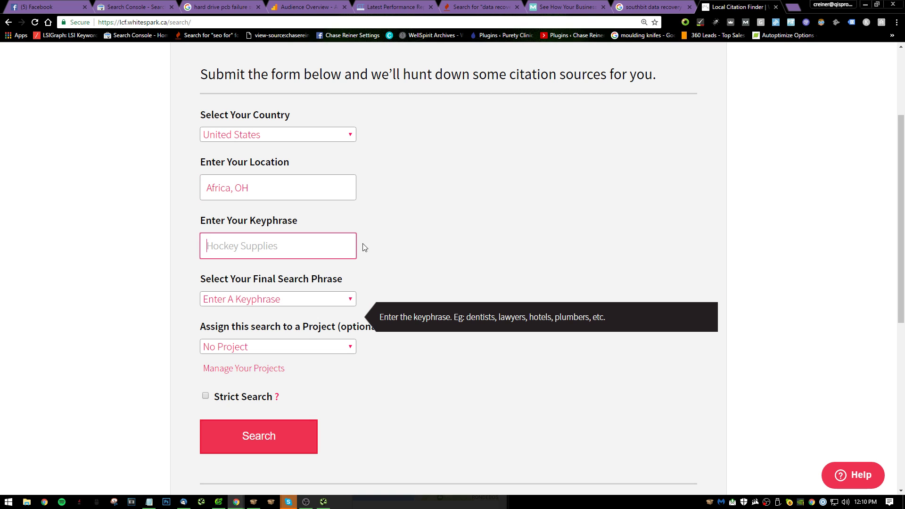
- Return to the "southbit data recovery" Google results and view the SouthBit Data Recovery business listing
{"action": "scroll", "coordinate": [364, 246], "scroll_direction": "down", "scroll_amount": 2}
{"action": "scroll", "coordinate": [363, 247], "scroll_direction": "up", "scroll_amount": 3}
{"action": "left_click", "coordinate": [677, 5]}
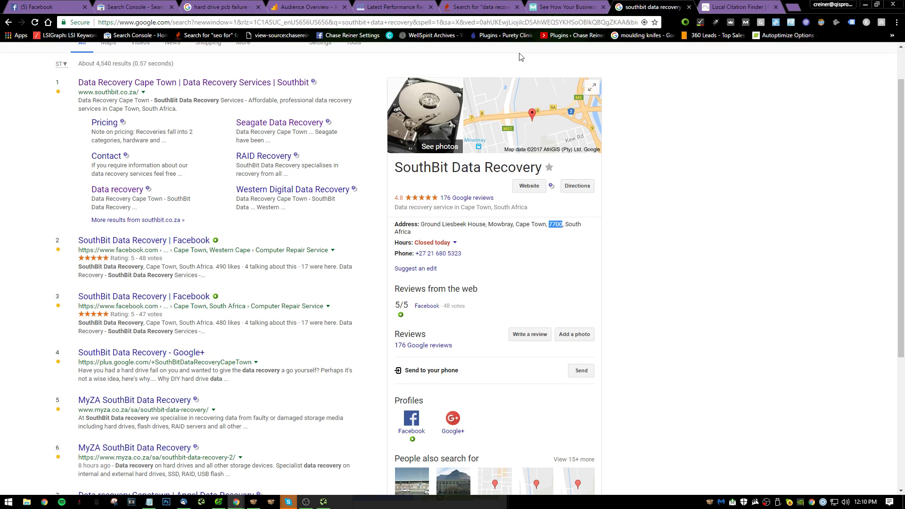
{"action": "scroll", "coordinate": [561, 207], "scroll_direction": "up", "scroll_amount": 1}
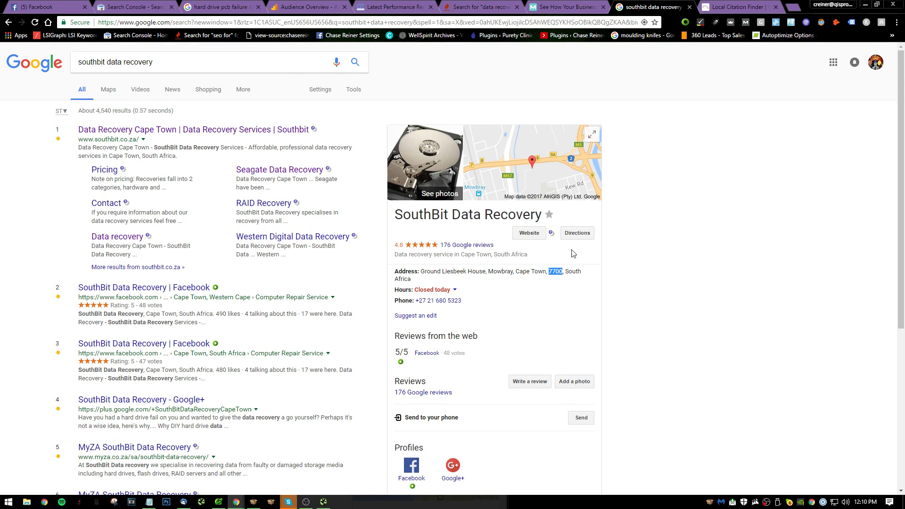
- Switch to the Whitespark Local Citation Finder and set the keyphrase search's country to South Africa
{"action": "left_click", "coordinate": [778, 4]}
{"action": "left_click", "coordinate": [307, 182]}
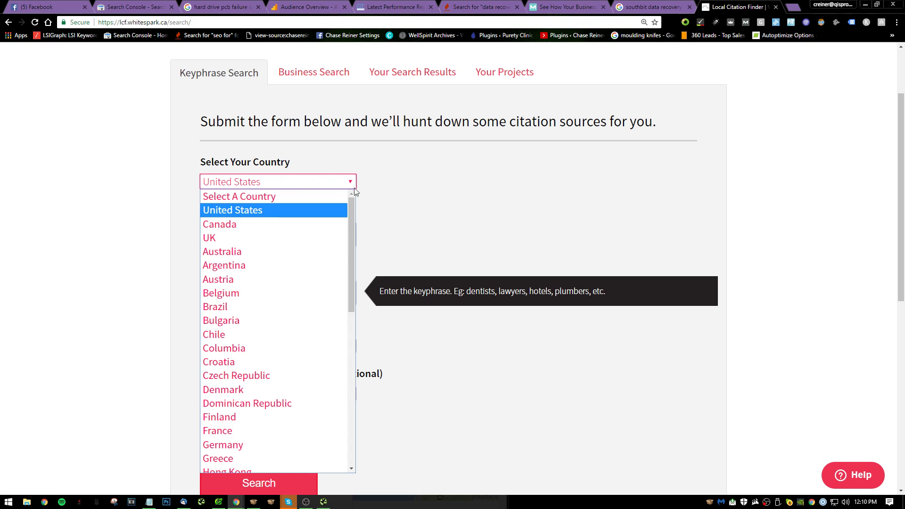
{"action": "scroll", "coordinate": [319, 272], "scroll_direction": "down", "scroll_amount": 8}
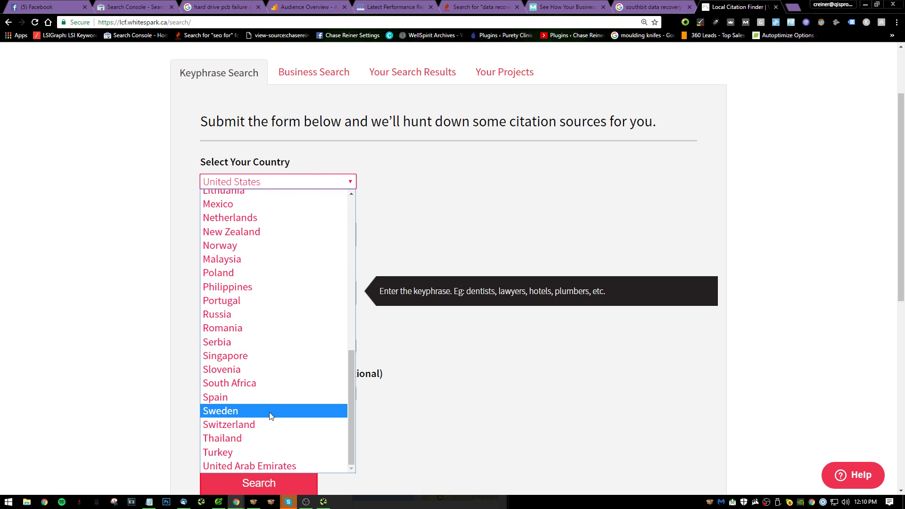
{"action": "left_click", "coordinate": [264, 383]}
- Set the keyphrase search's location to the suggested "Cape Town, Western Cape"
{"action": "left_click", "coordinate": [325, 224]}
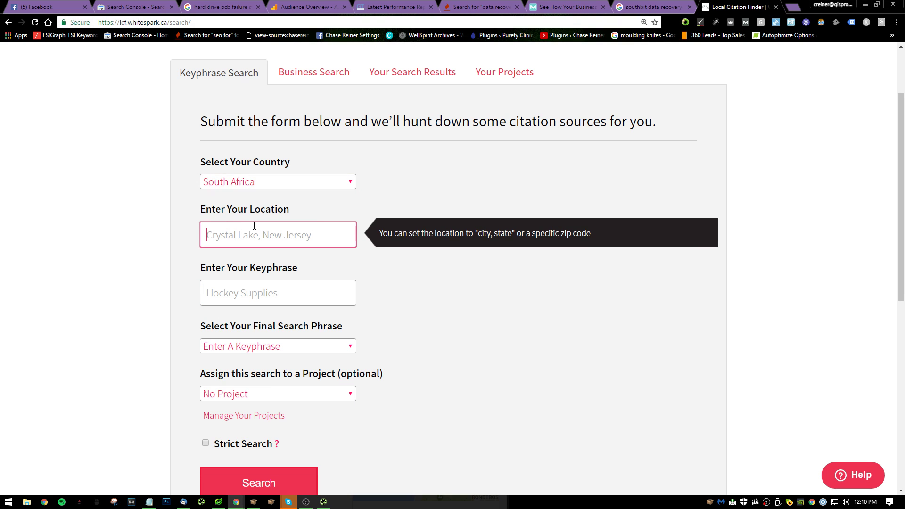
{"action": "type", "text": "a"}
{"action": "key", "text": "BackSpace"}
{"action": "type", "text": "cape town"}
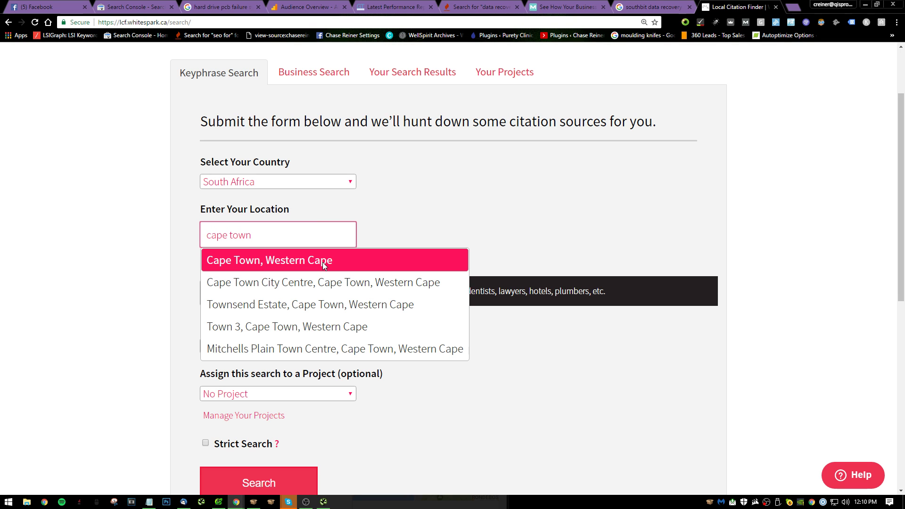
{"action": "left_click", "coordinate": [653, 6]}
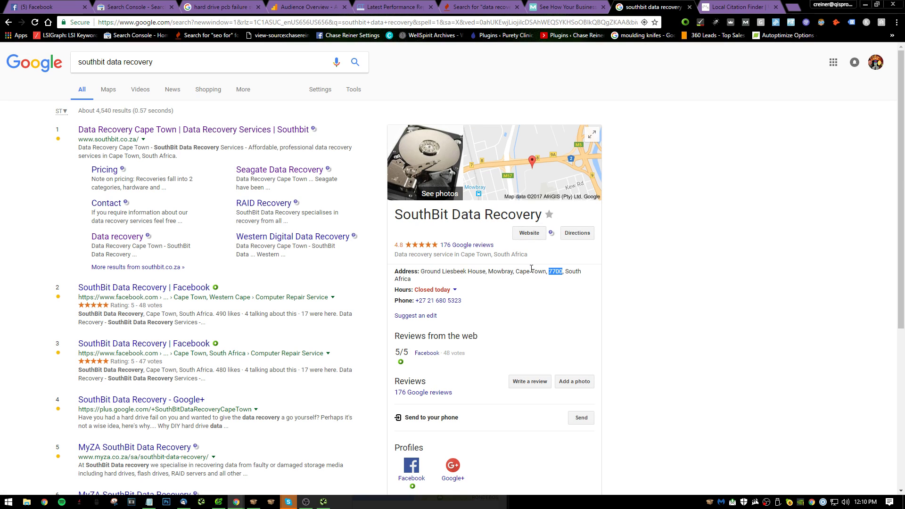
{"action": "left_click", "coordinate": [738, 7]}
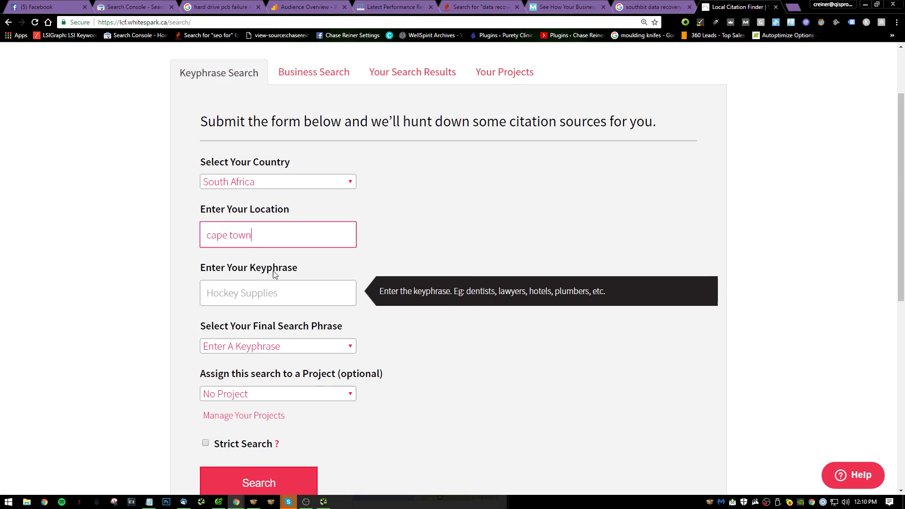
{"action": "triple_click", "coordinate": [298, 234]}
{"action": "type", "text": "cape town"}
{"action": "triple_click", "coordinate": [341, 236]}
{"action": "type", "text": "cape"}
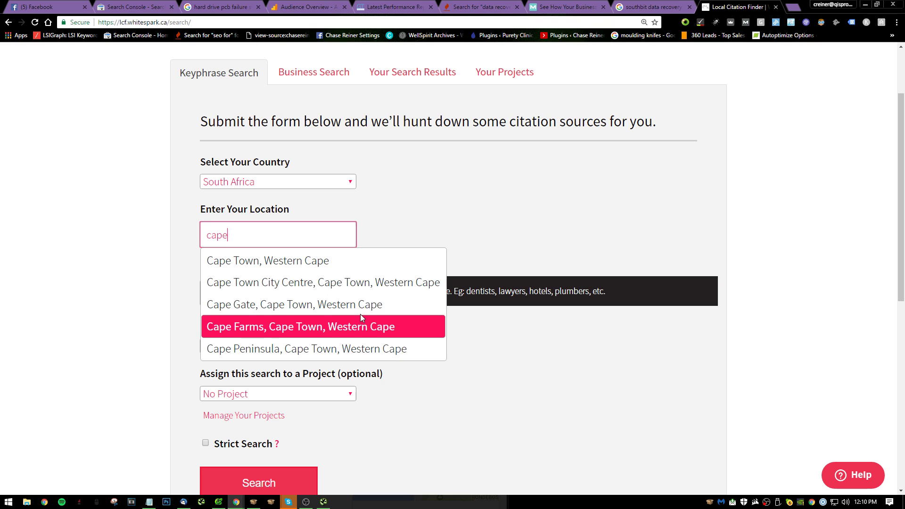
{"action": "left_click", "coordinate": [332, 258]}
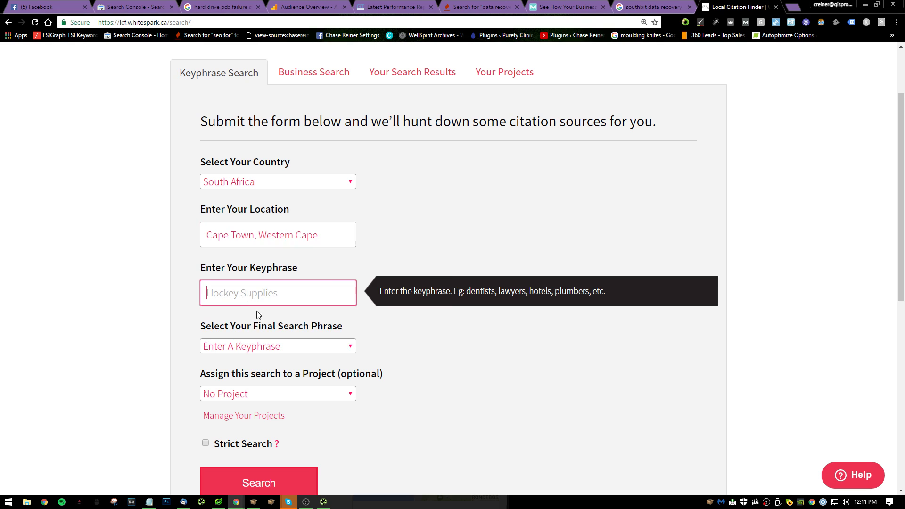
- Enter "data recovery" as the keyphrase and submit the citation search
{"action": "type", "text": "data recovery"}
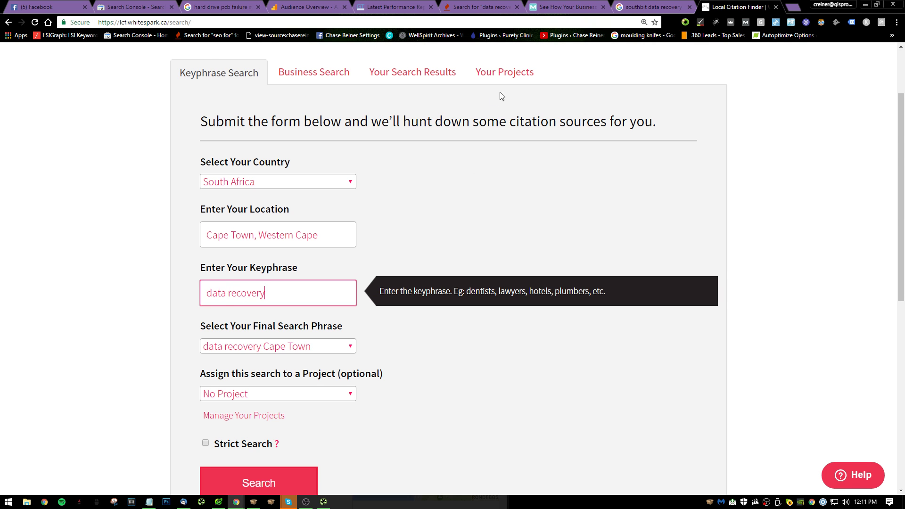
{"action": "scroll", "coordinate": [425, 213], "scroll_direction": "down", "scroll_amount": 3}
{"action": "left_click", "coordinate": [289, 337]}
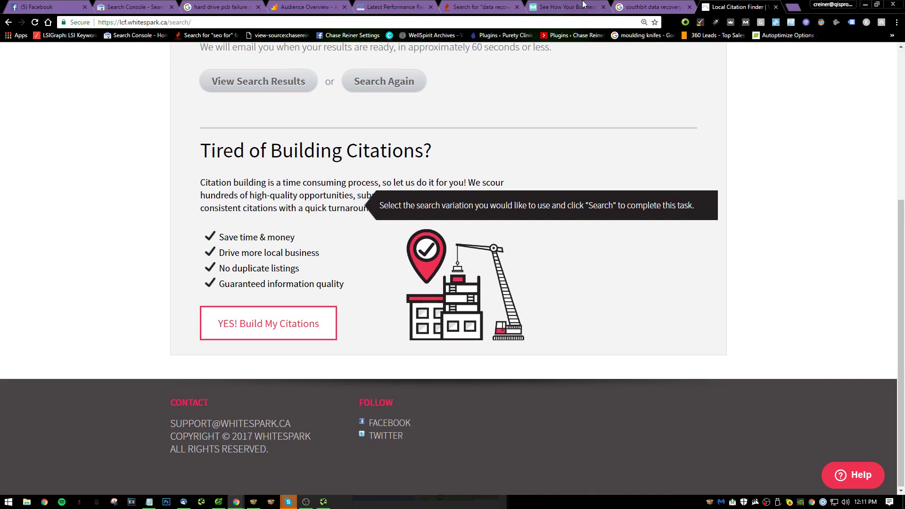
- Switch to the Moz Local listing results for SouthBit Data Recovery and find "southg" on the page
{"action": "left_click", "coordinate": [565, 7]}
{"action": "left_click_drag", "start_coordinate": [565, 6], "coordinate": [653, 7]}
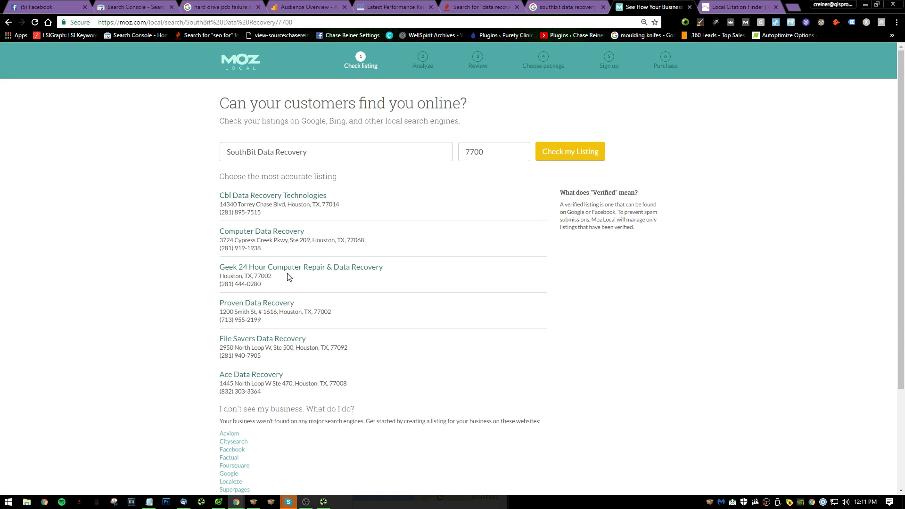
{"action": "key", "text": "ctrl+f"}
{"action": "type", "text": "southg"}
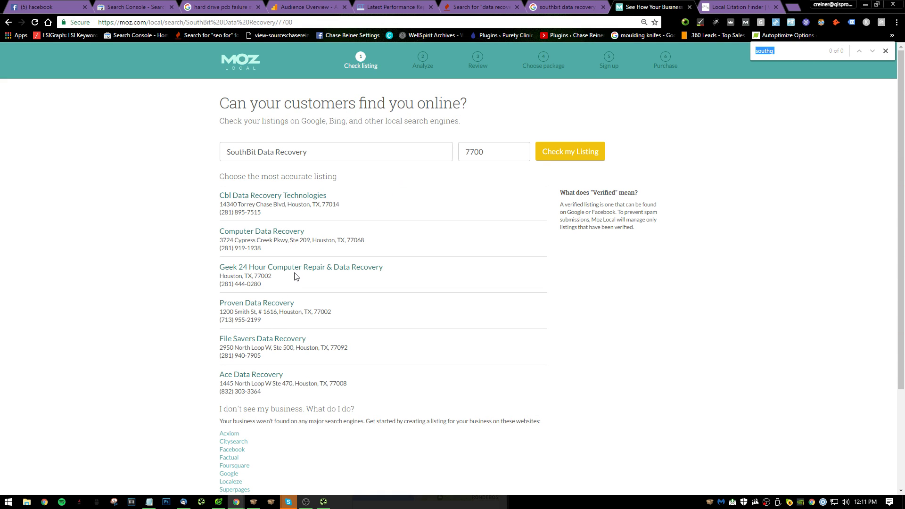
{"action": "left_click", "coordinate": [289, 149]}
{"action": "scroll", "coordinate": [297, 338], "scroll_direction": "down", "scroll_amount": 2}
{"action": "scroll", "coordinate": [276, 297], "scroll_direction": "up", "scroll_amount": 2}
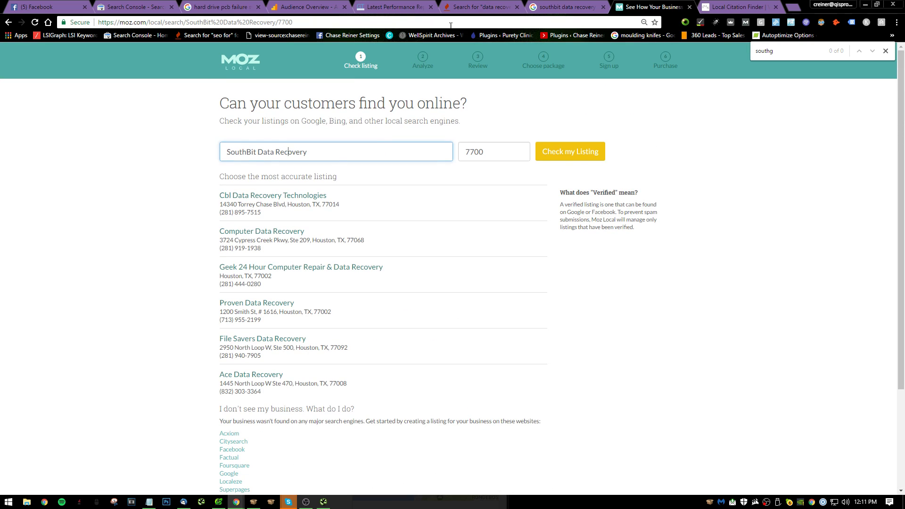
{"action": "left_click", "coordinate": [550, 6]}
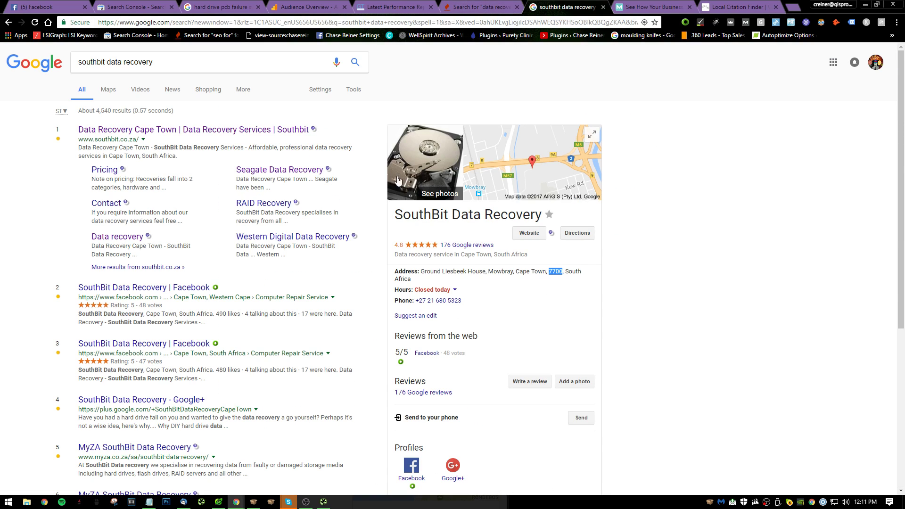
{"action": "left_click", "coordinate": [394, 7]}
{"action": "left_click", "coordinate": [481, 6]}
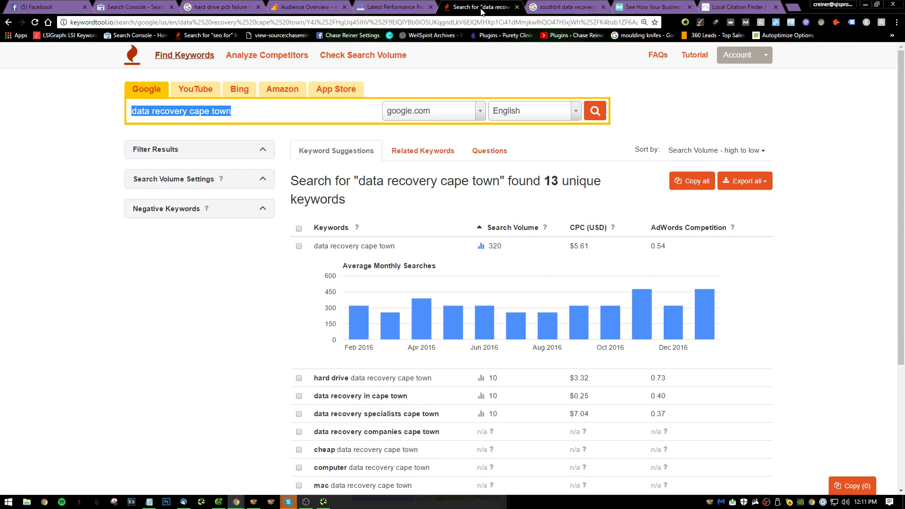
{"action": "left_click", "coordinate": [587, 4]}
{"action": "left_click", "coordinate": [653, 5]}
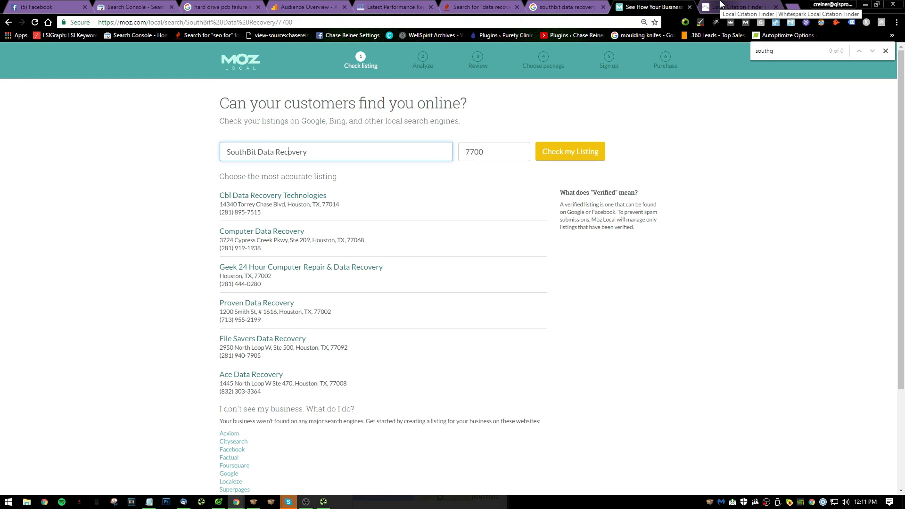
{"action": "left_click", "coordinate": [709, 4]}
{"action": "left_click", "coordinate": [566, 6]}
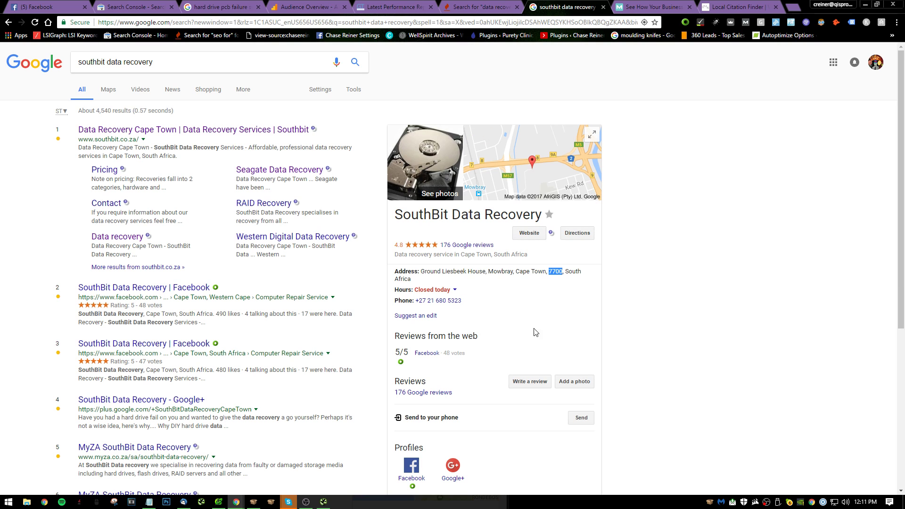
{"action": "left_click", "coordinate": [735, 7]}
{"action": "scroll", "coordinate": [475, 210], "scroll_direction": "up", "scroll_amount": 4}
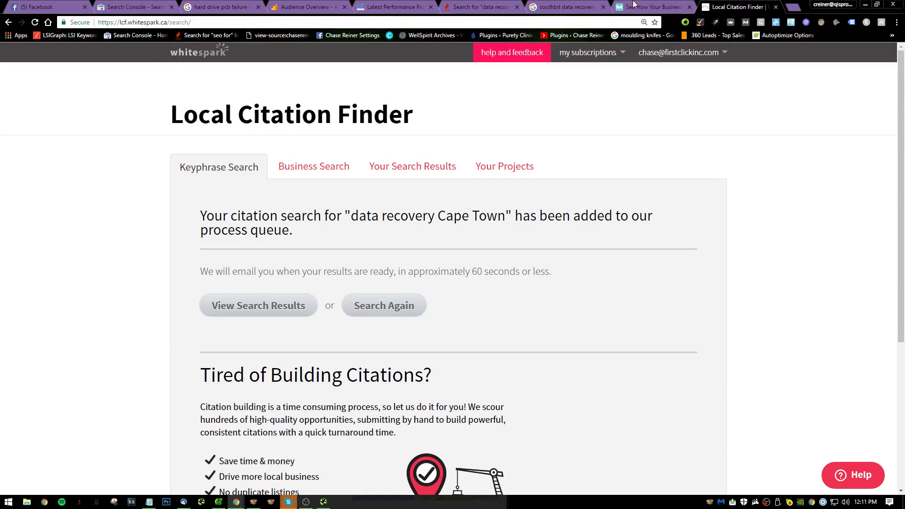
- Check the Moz Local listing for SouthBit Data Recovery again with postal code 7700
{"action": "key", "text": "ctrl+shift+Tab"}
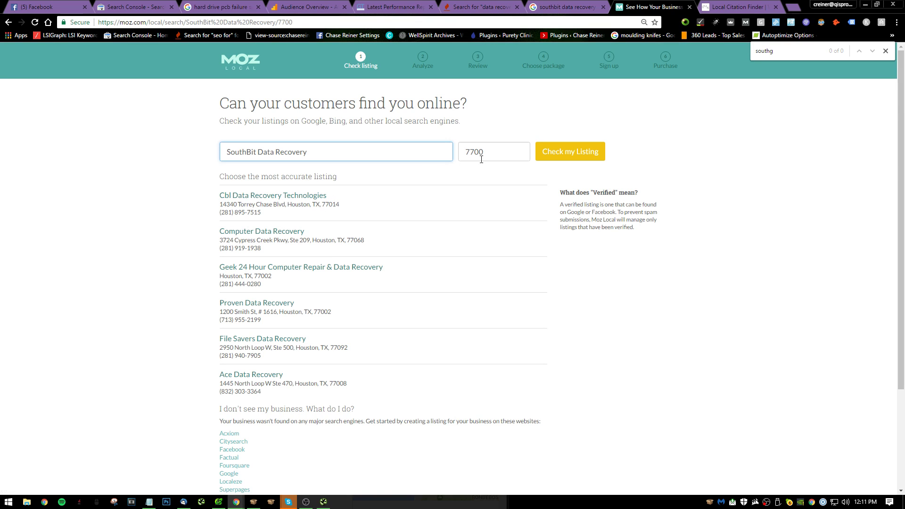
{"action": "left_click", "coordinate": [470, 151]}
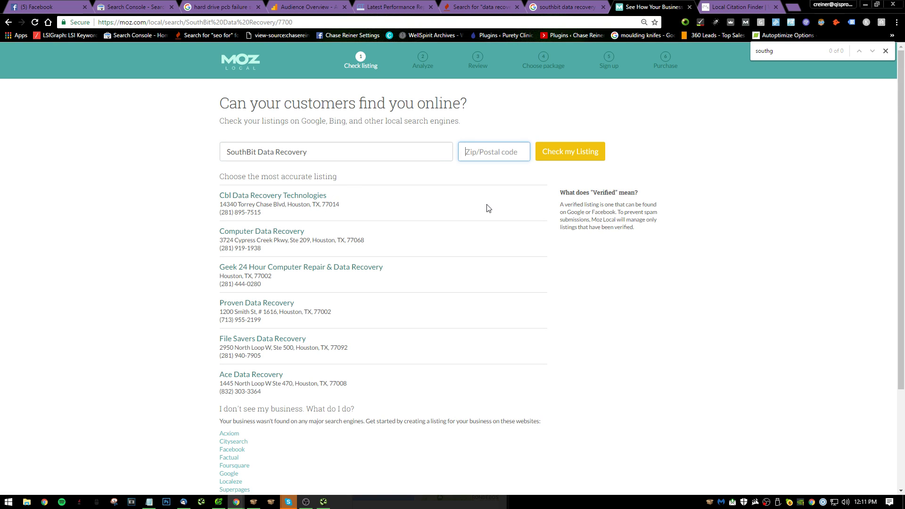
{"action": "type", "text": "7700"}
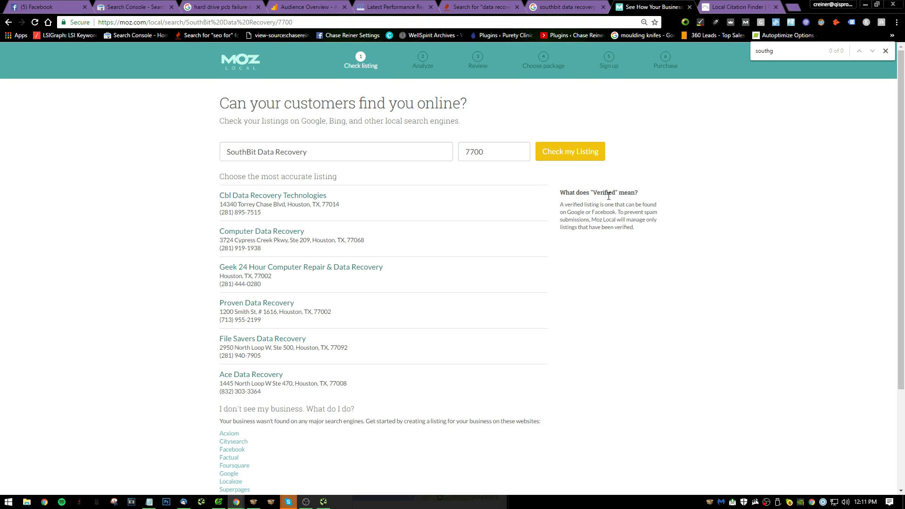
{"action": "left_click", "coordinate": [588, 163]}
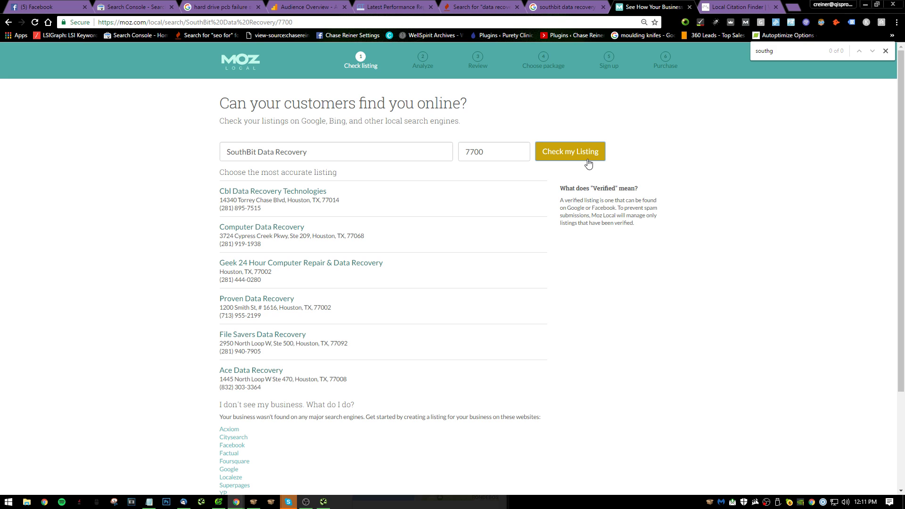
- Open the Local Citation Finder results for "data recovery Cape Town" and view the top-ranking businesses' citation source counts
{"action": "left_click", "coordinate": [717, 7]}
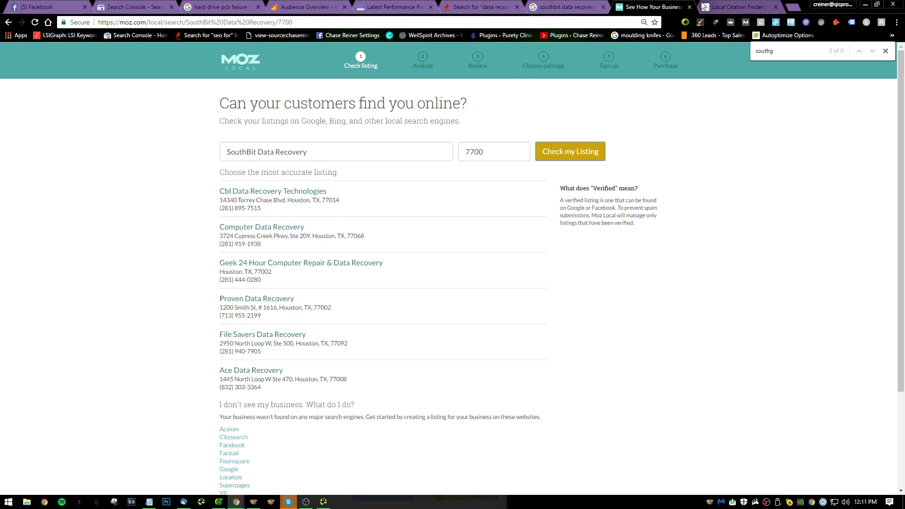
{"action": "left_click", "coordinate": [282, 306]}
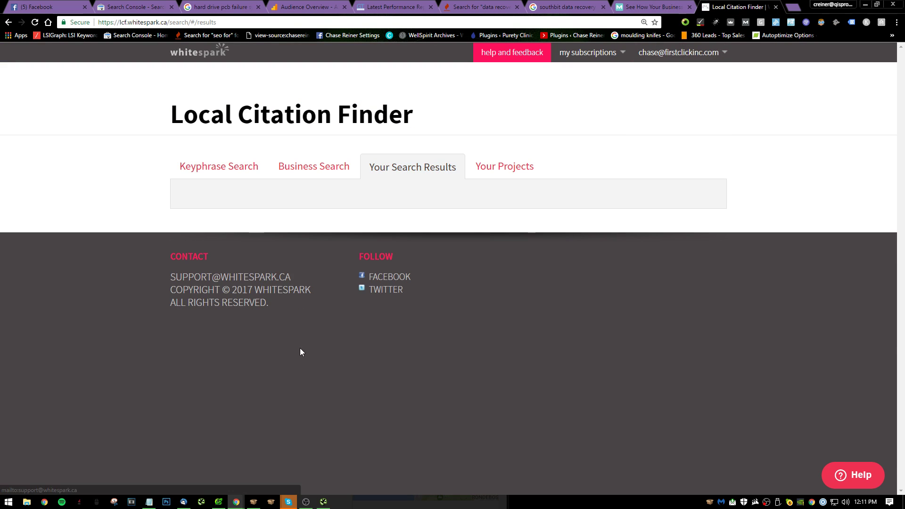
{"action": "scroll", "coordinate": [370, 304], "scroll_direction": "down", "scroll_amount": 3}
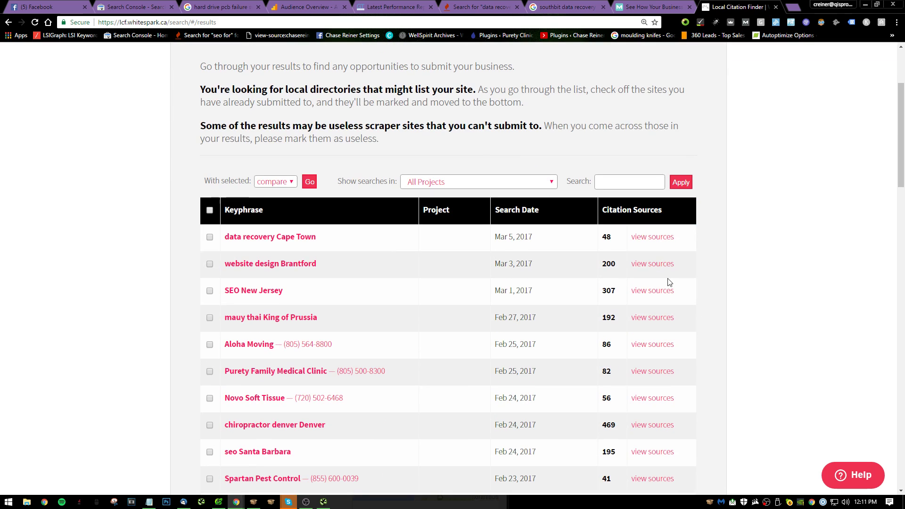
{"action": "left_click", "coordinate": [652, 237]}
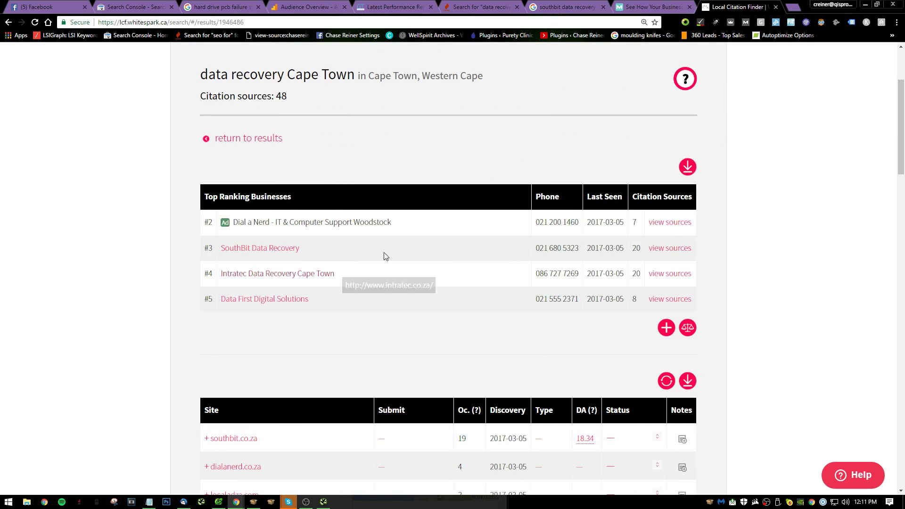
{"action": "scroll", "coordinate": [424, 241], "scroll_direction": "down", "scroll_amount": 1}
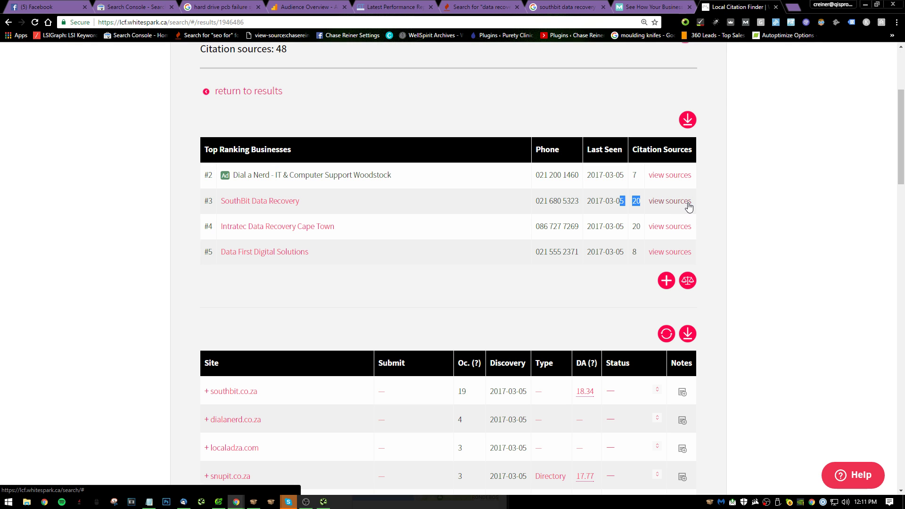
- Switch to the Notepad audit list, add item 33 "Could push citations higher (to around 80)" and start item 34
{"action": "key", "text": "alt+Tab"}
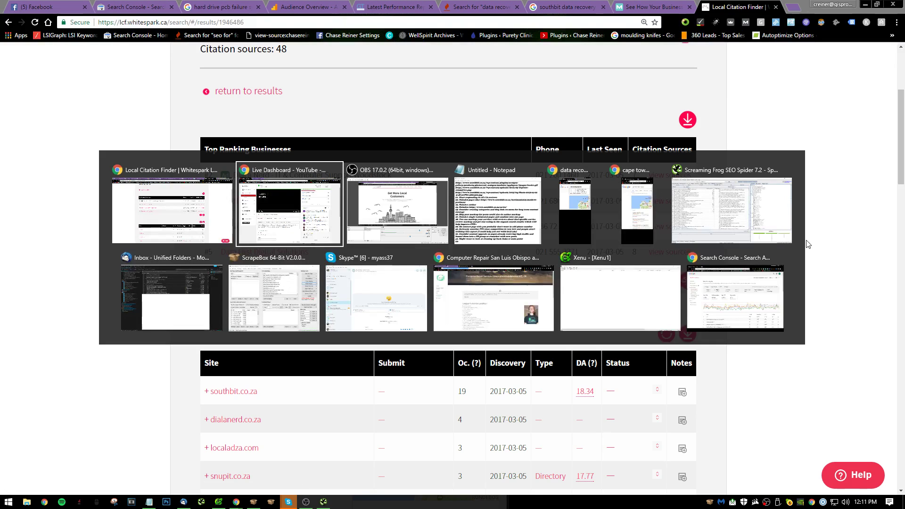
{"action": "left_click", "coordinate": [529, 243]}
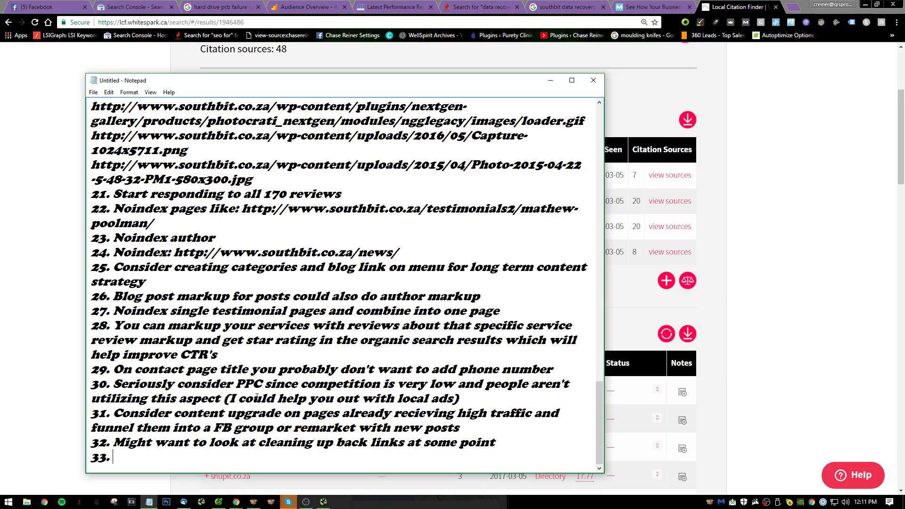
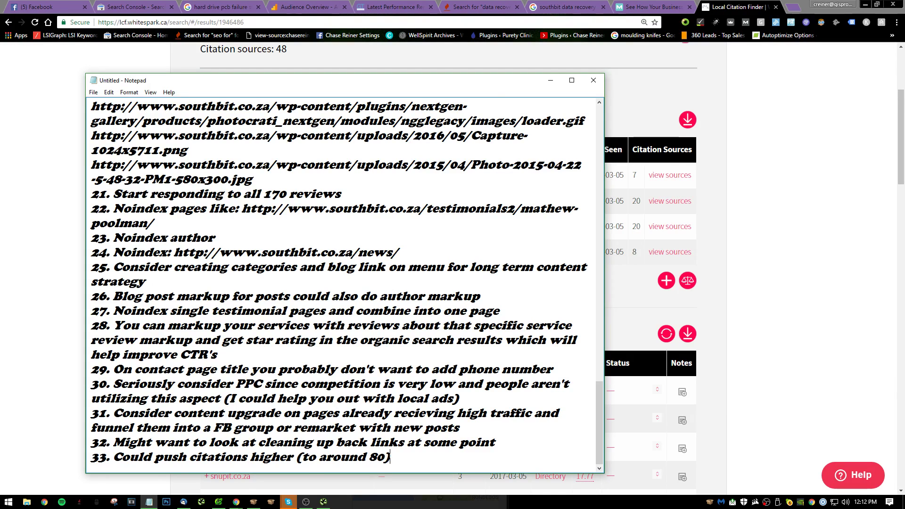
{"action": "key", "text": "Return"}
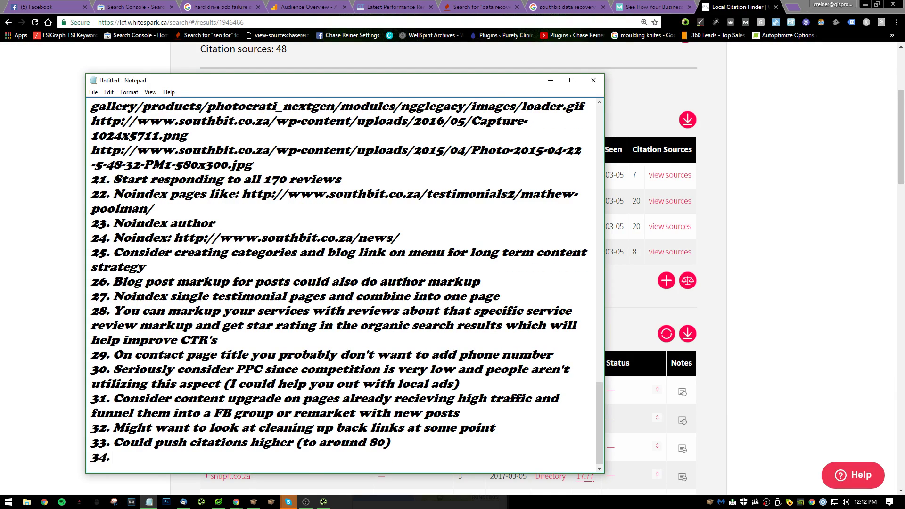
{"action": "type", "text": "34."}
- Review the "data recovery Cape Town" citation sources and top-ranking businesses in Local Citation Finder, and return to the search results list
{"action": "left_click", "coordinate": [717, 290]}
{"action": "key", "text": "ctrl+a"}
{"action": "scroll", "coordinate": [195, 371], "scroll_direction": "down", "scroll_amount": 3}
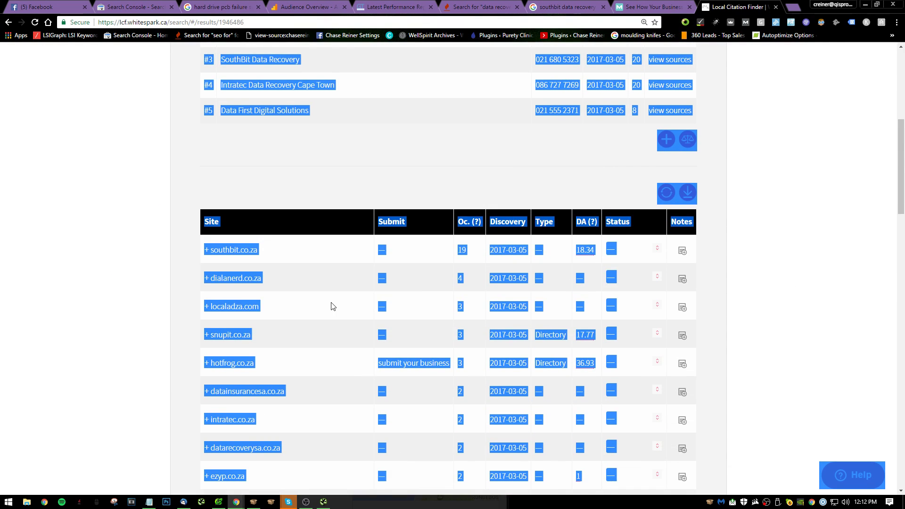
{"action": "scroll", "coordinate": [333, 307], "scroll_direction": "up", "scroll_amount": 5}
{"action": "left_click", "coordinate": [38, 260]}
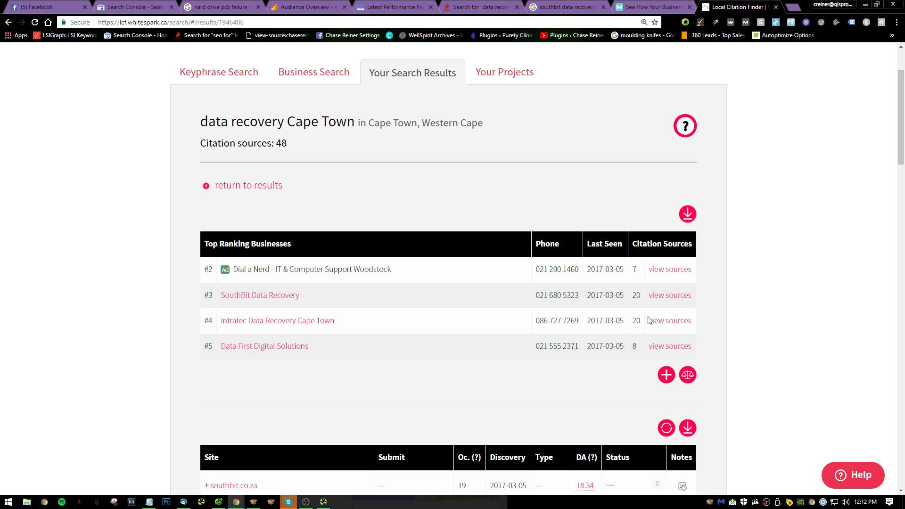
{"action": "scroll", "coordinate": [511, 299], "scroll_direction": "up", "scroll_amount": 2}
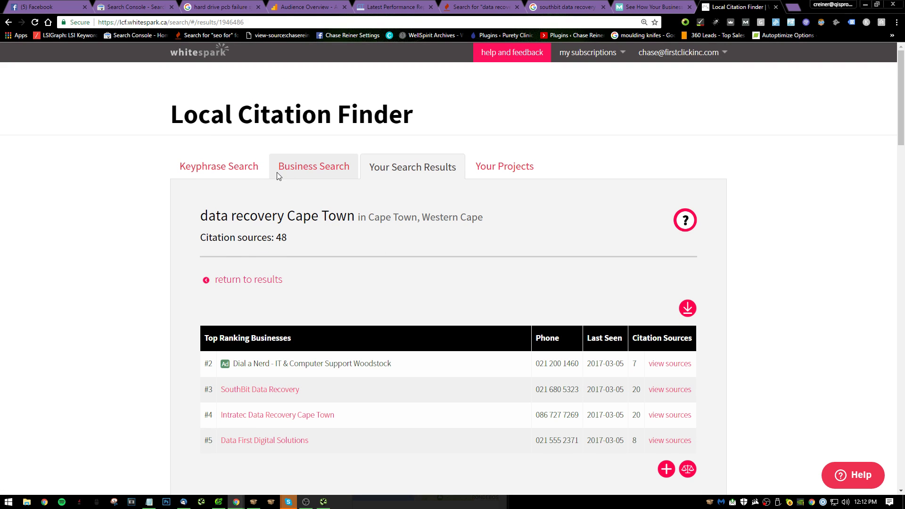
{"action": "left_click", "coordinate": [277, 176]}
{"action": "left_click", "coordinate": [438, 177]}
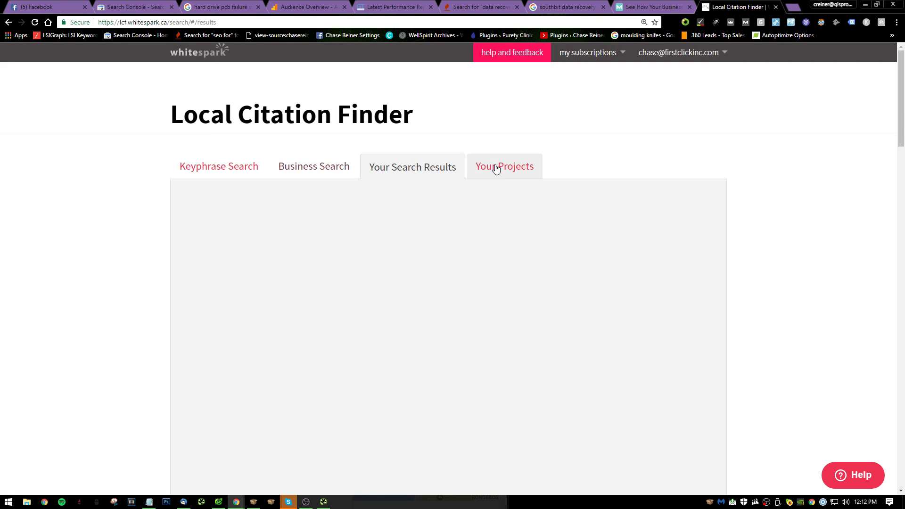
- View the projects list in Local Citation Finder, close that page, and return to the "southbit data recovery" Google results
{"action": "left_click", "coordinate": [496, 169]}
{"action": "left_click", "coordinate": [565, 7]}
{"action": "left_click", "coordinate": [737, 6]}
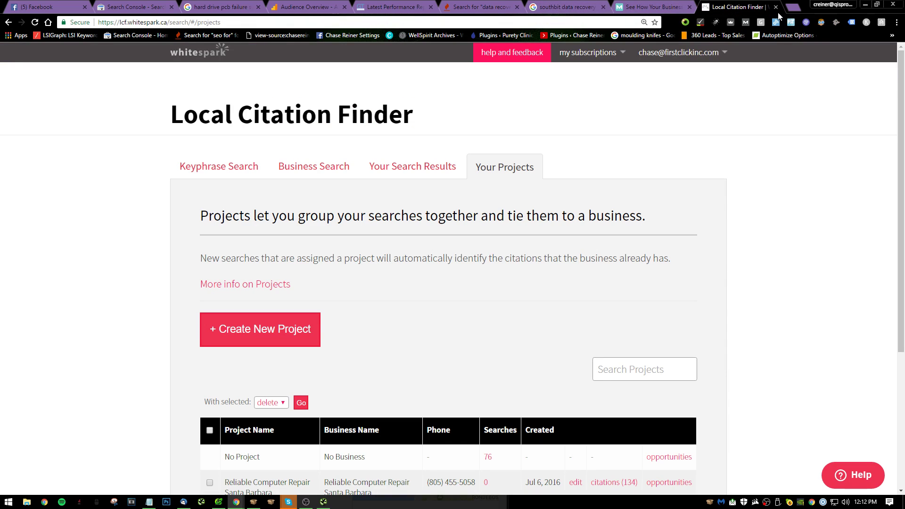
{"action": "left_click", "coordinate": [566, 7]}
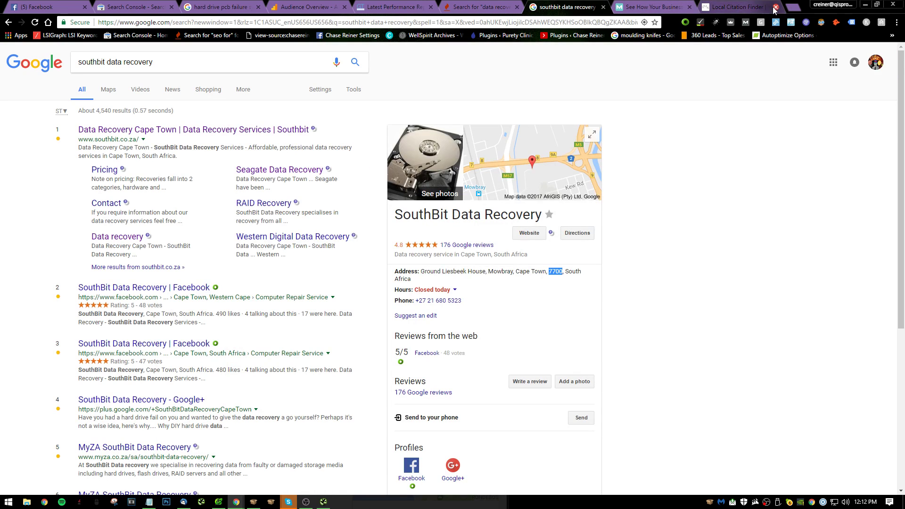
{"action": "left_click", "coordinate": [775, 6]}
{"action": "key", "text": "alt+Tab"}
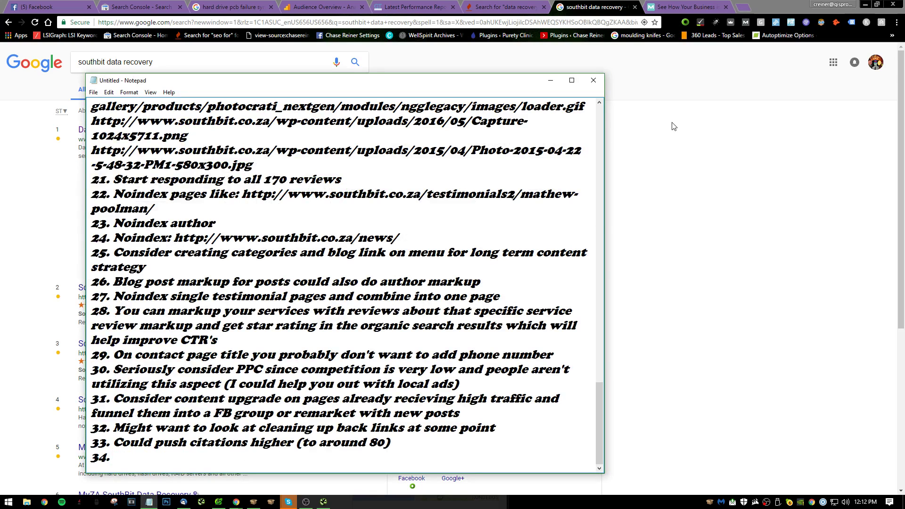
{"action": "key", "text": "alt+Tab"}
- Review SouthBit Data Recovery's Google business panel and briefly open its linked Facebook reviews page
{"action": "scroll", "coordinate": [343, 459], "scroll_direction": "down", "scroll_amount": 1}
{"action": "scroll", "coordinate": [440, 272], "scroll_direction": "up", "scroll_amount": 1}
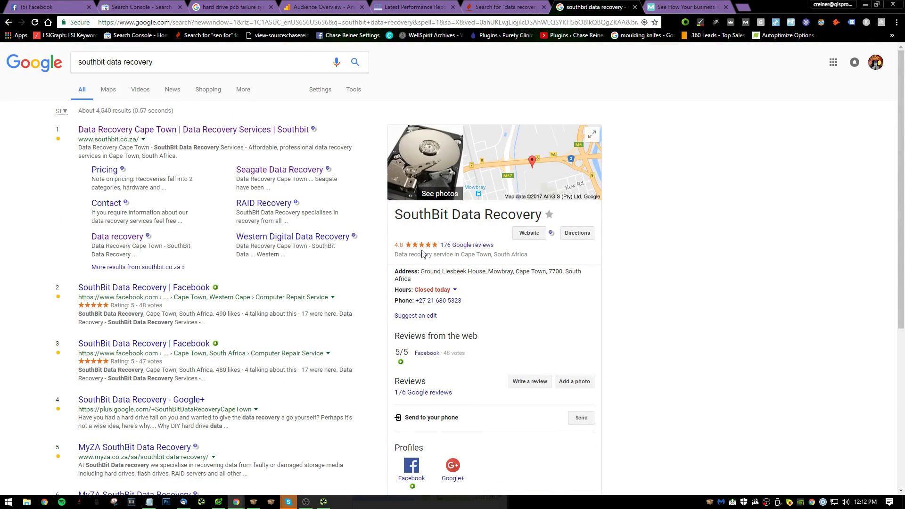
{"action": "scroll", "coordinate": [410, 309], "scroll_direction": "down", "scroll_amount": 4}
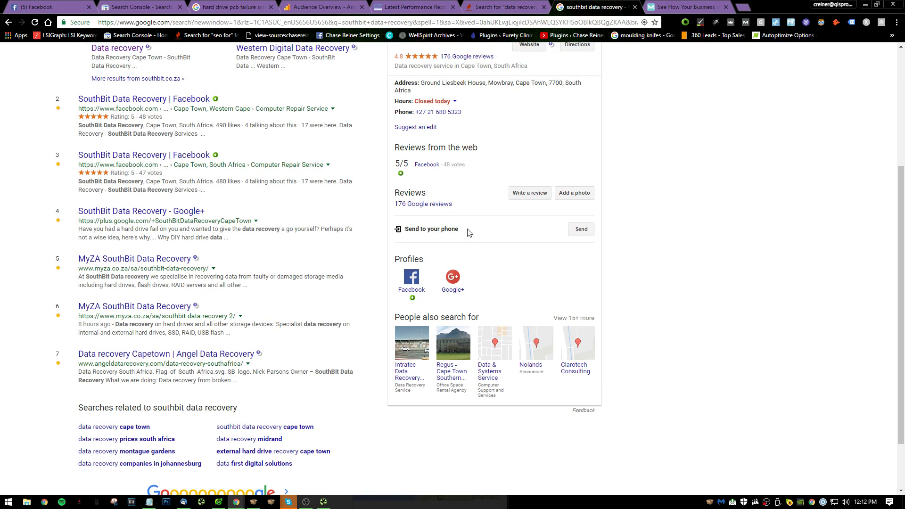
{"action": "left_click", "coordinate": [453, 165]}
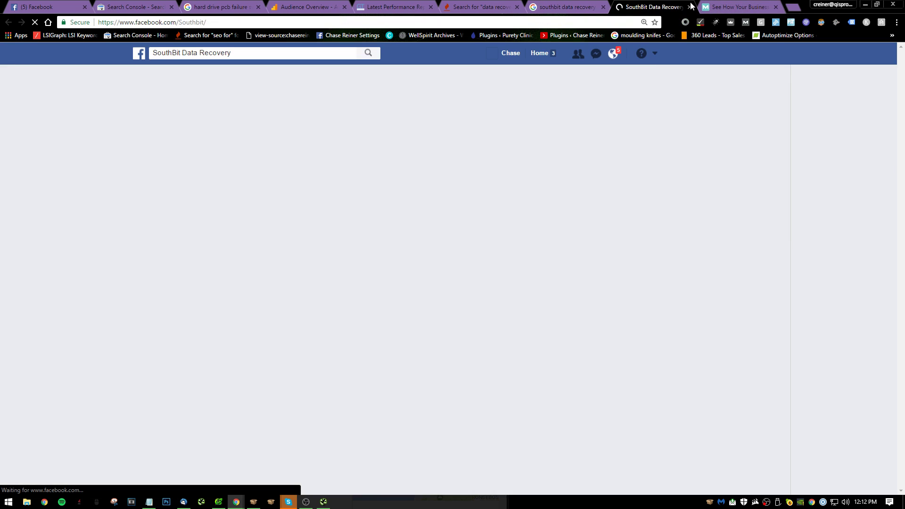
{"action": "left_click", "coordinate": [691, 7]}
{"action": "scroll", "coordinate": [457, 291], "scroll_direction": "up", "scroll_amount": 5}
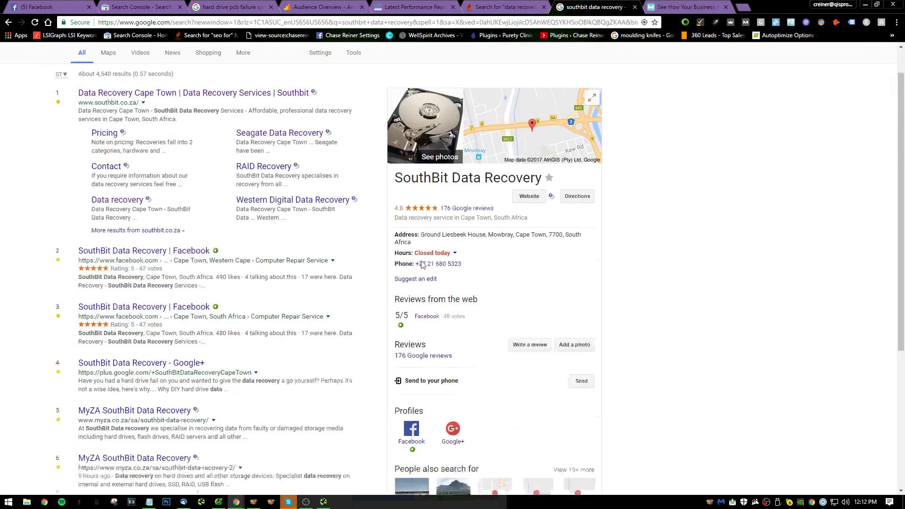
- Copy the business name "SouthBit Data Recovery" from the Google panel and open Yelp in place of the Moz Local page
{"action": "left_click_drag", "start_coordinate": [393, 213], "coordinate": [545, 215]}
{"action": "key", "text": "ctrl+c"}
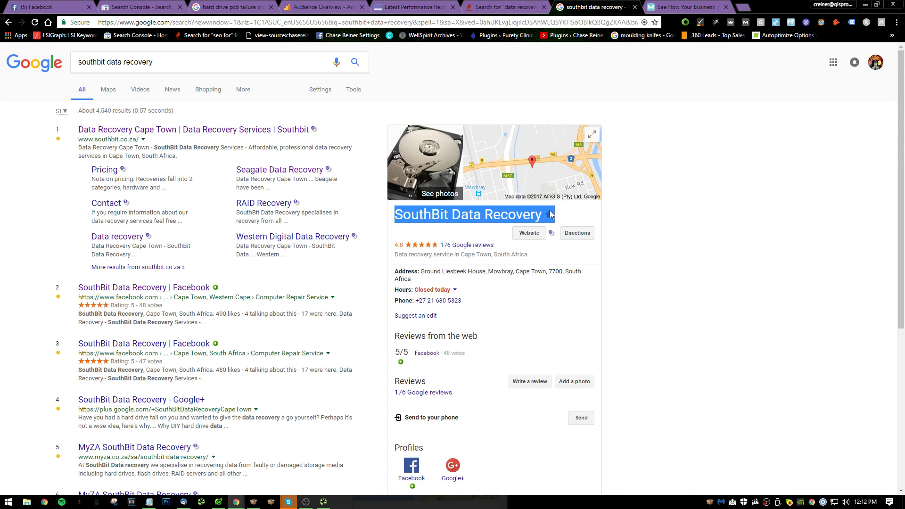
{"action": "left_click", "coordinate": [684, 6]}
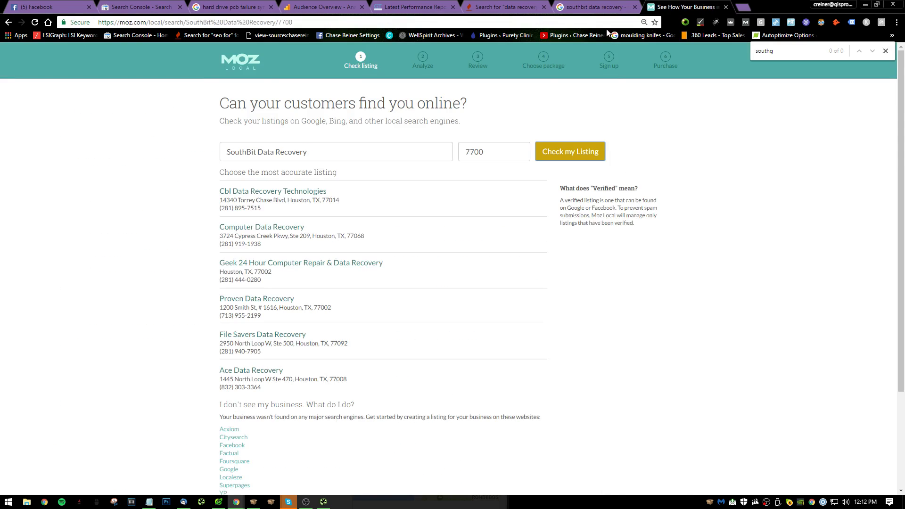
{"action": "left_click", "coordinate": [595, 27]}
{"action": "type", "text": "you"}
{"action": "key", "text": "BackSpace"}
{"action": "key", "text": "BackSpace"}
{"action": "key", "text": "BackSpace"}
{"action": "key", "text": "BackSpace"}
{"action": "type", "text": "s"}
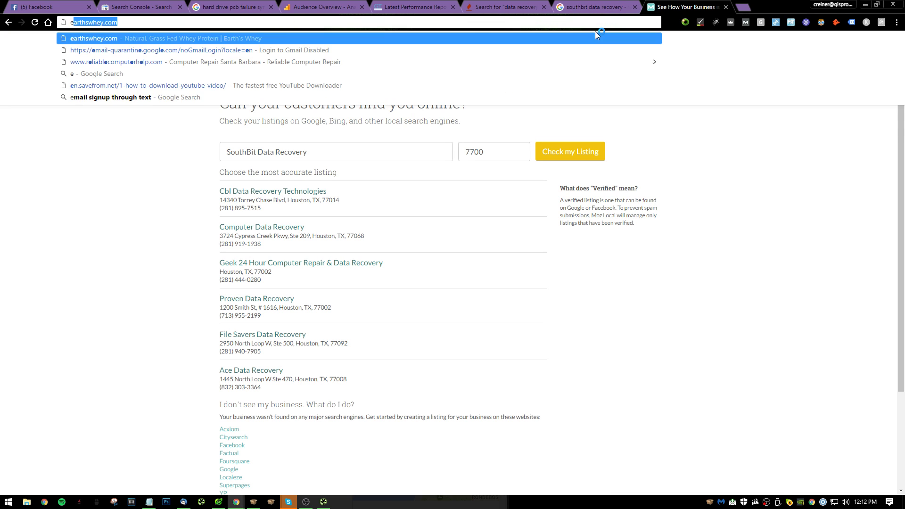
{"action": "key", "text": "BackSpace"}
{"action": "type", "text": "yelp"}
{"action": "key", "text": "Return"}
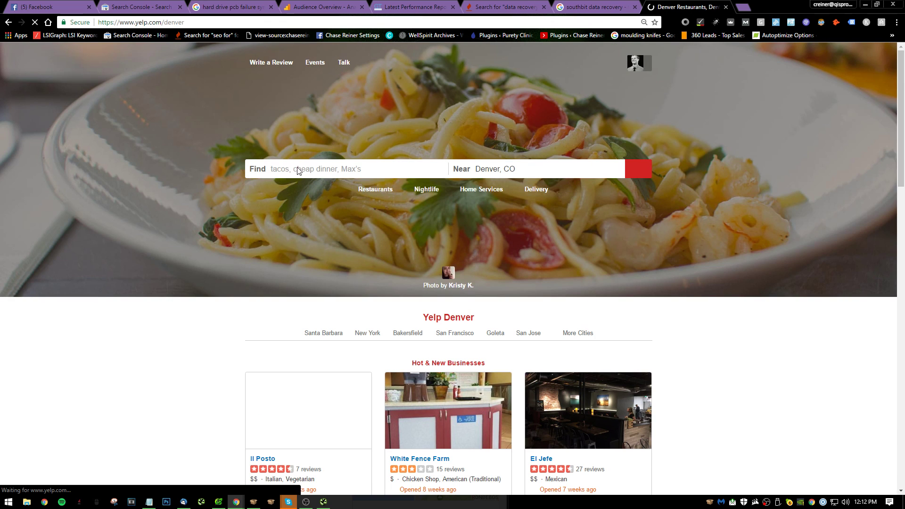
- Enter "SouthBit Data Recovery" as the Yelp search term and try "africa" and "cape town" as the location
{"action": "left_click", "coordinate": [298, 170]}
{"action": "key", "text": "ctrl+v"}
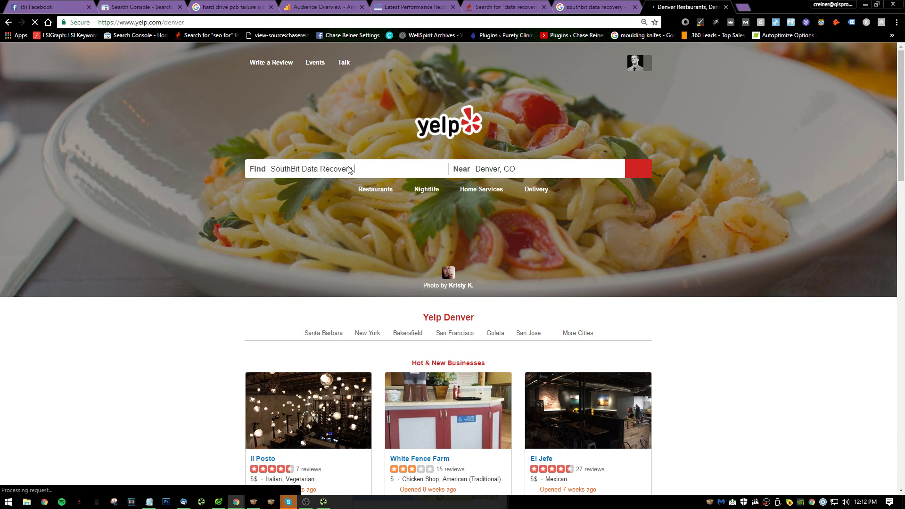
{"action": "left_click", "coordinate": [556, 171]}
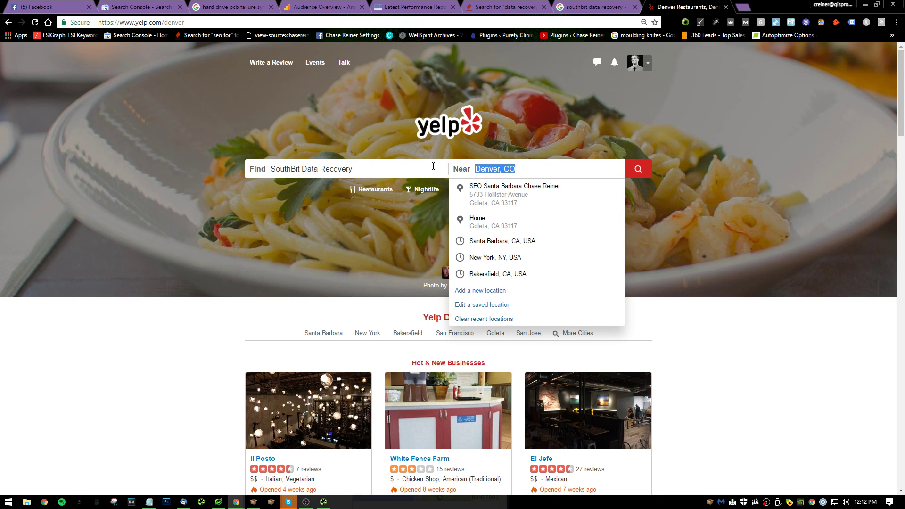
{"action": "type", "text": "africa"}
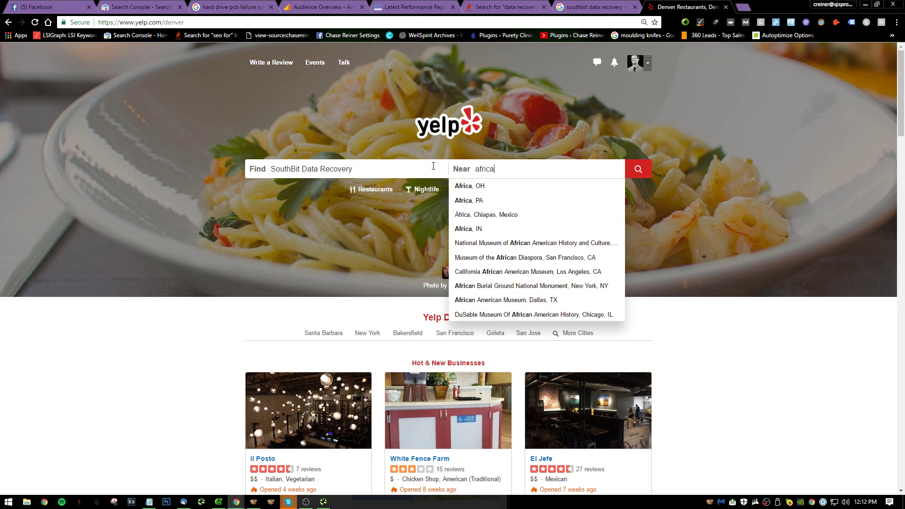
{"action": "type", "text": "case "}
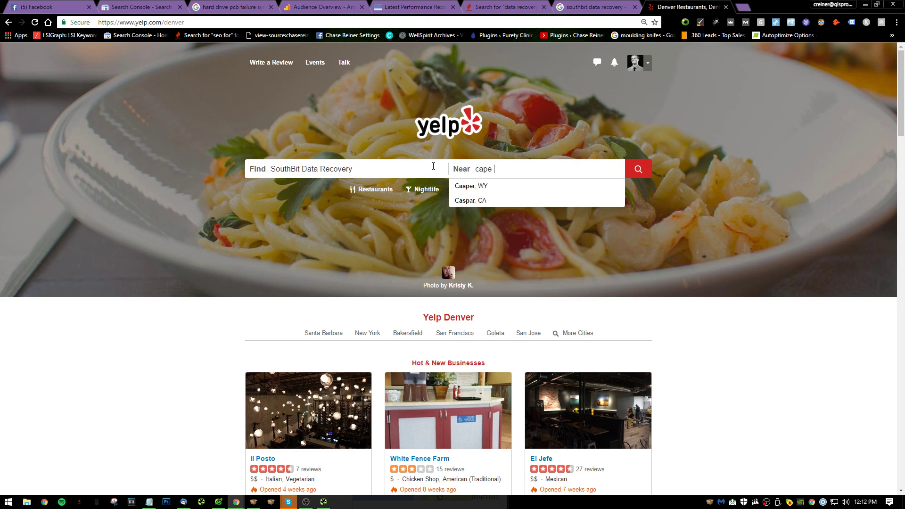
{"action": "type", "text": "town"}
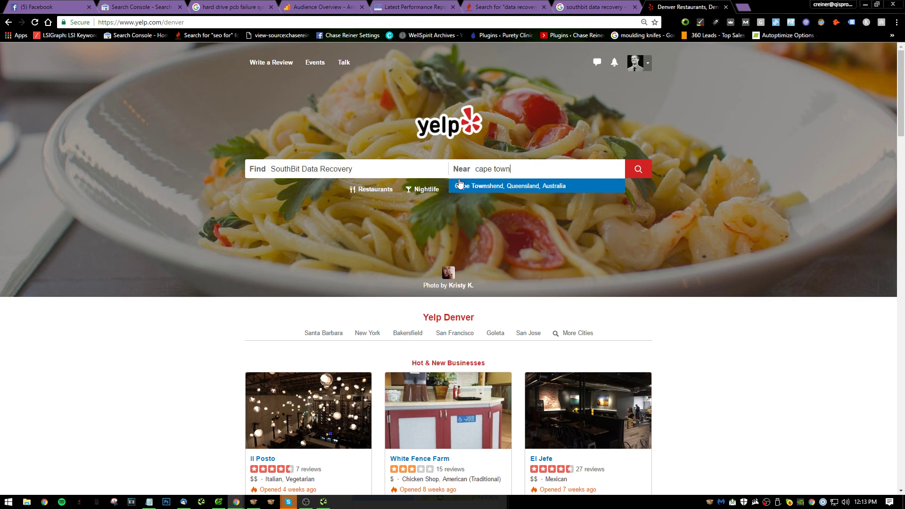
- Replace the Yelp location with "cape town africa" and run the search for the business
{"action": "key", "text": "ctrl+a"}
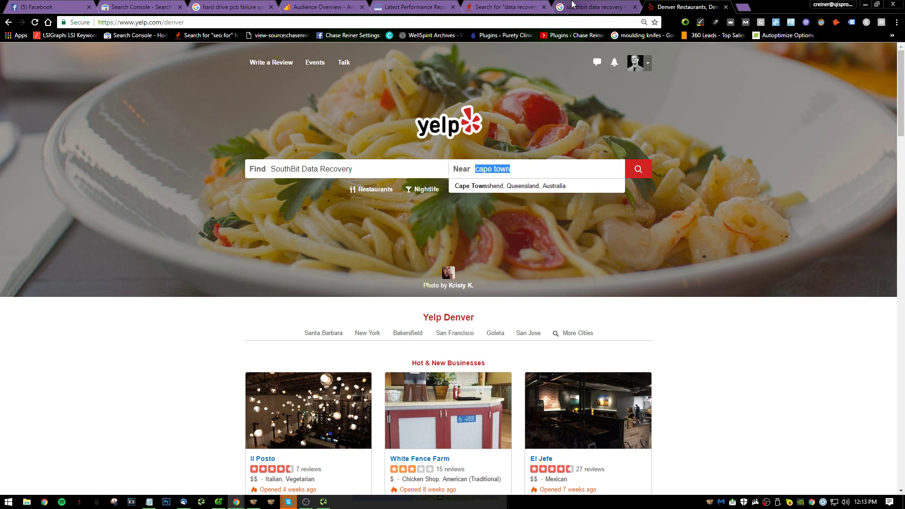
{"action": "left_click", "coordinate": [594, 6]}
{"action": "left_click", "coordinate": [700, 4]}
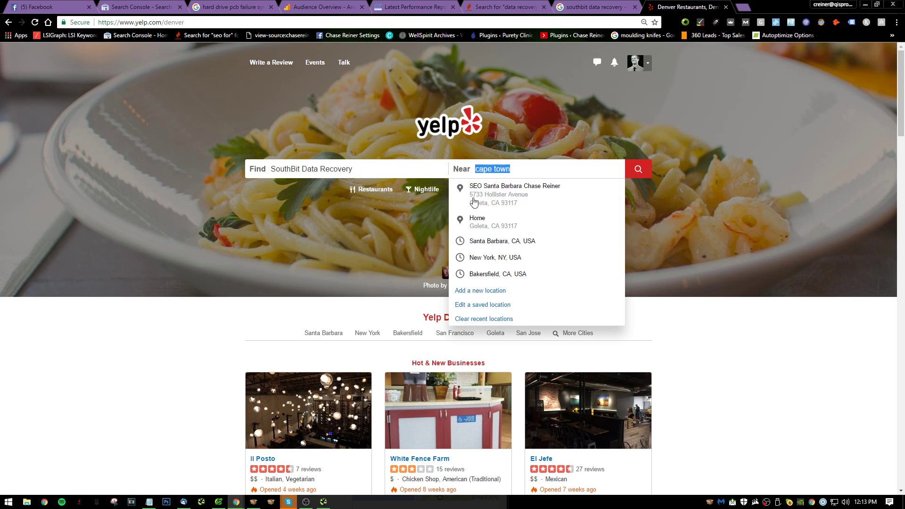
{"action": "type", "text": "c"}
{"action": "type", "text": "ape town af"}
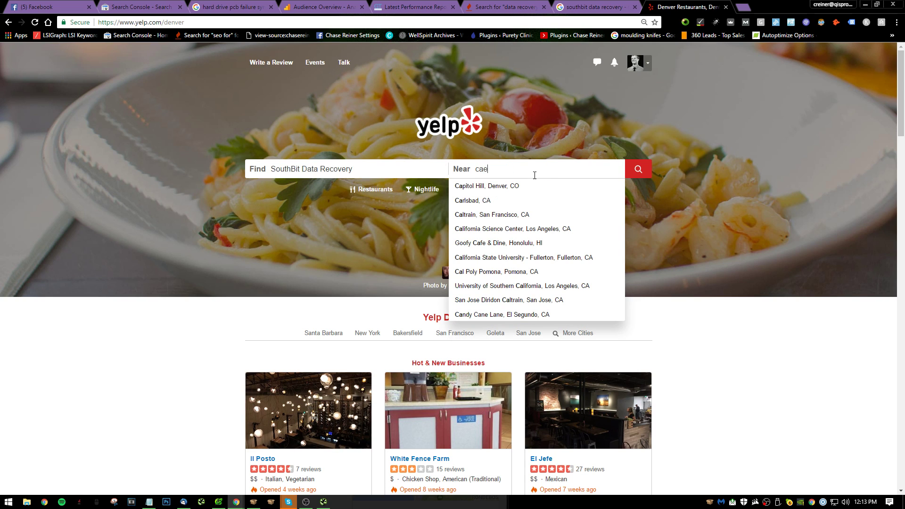
{"action": "type", "text": "rica"}
{"action": "left_click", "coordinate": [633, 175]}
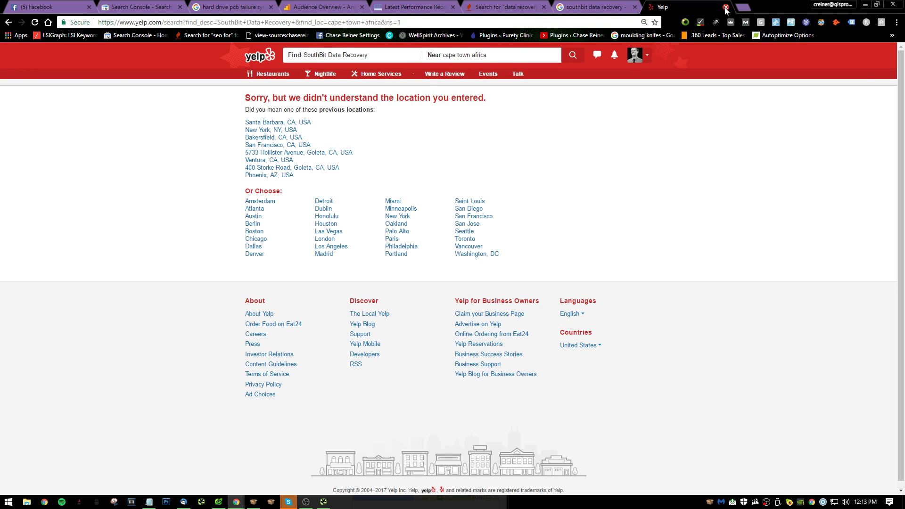
- Close Yelp and look over the "southbit data recovery" Google results and the other open research pages
{"action": "left_click", "coordinate": [726, 7]}
{"action": "scroll", "coordinate": [259, 173], "scroll_direction": "down", "scroll_amount": 2}
{"action": "scroll", "coordinate": [236, 203], "scroll_direction": "up", "scroll_amount": 2}
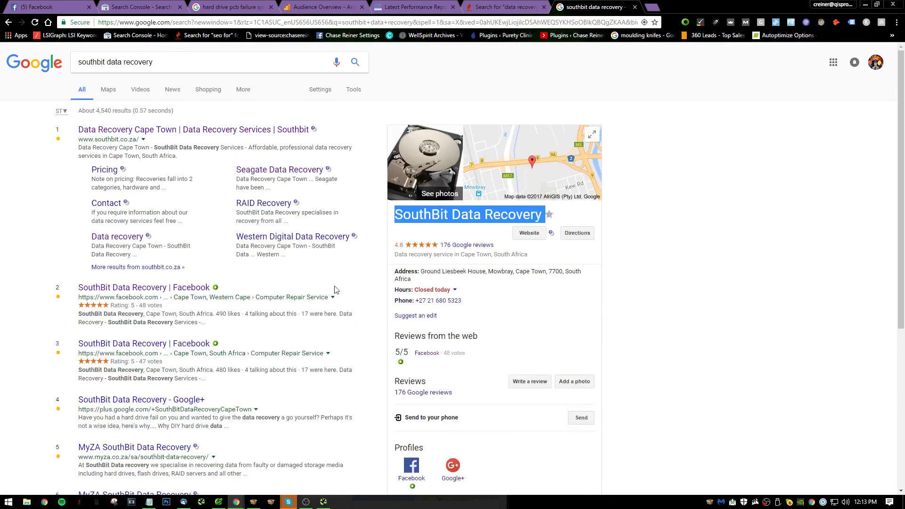
{"action": "scroll", "coordinate": [376, 252], "scroll_direction": "down", "scroll_amount": 6}
{"action": "scroll", "coordinate": [376, 252], "scroll_direction": "up", "scroll_amount": 5}
{"action": "left_click", "coordinate": [532, 6]}
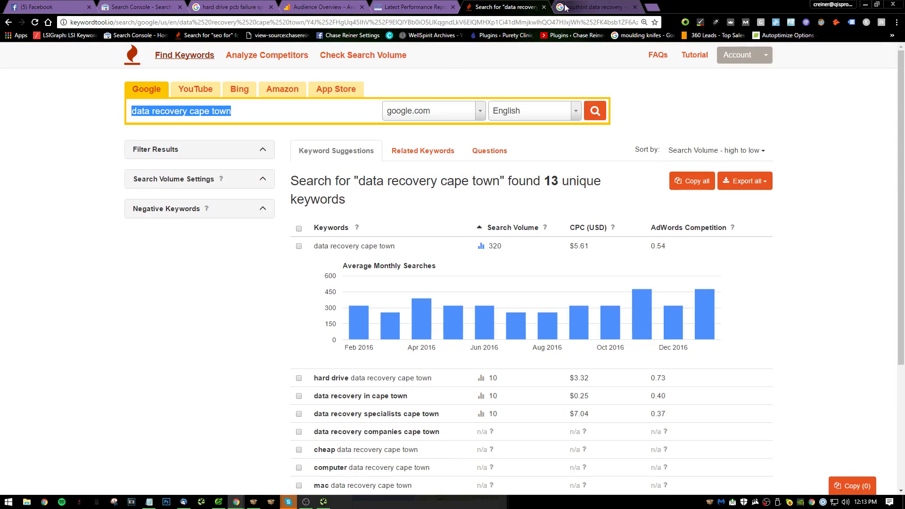
{"action": "left_click", "coordinate": [320, 6]}
{"action": "left_click", "coordinate": [250, 6]}
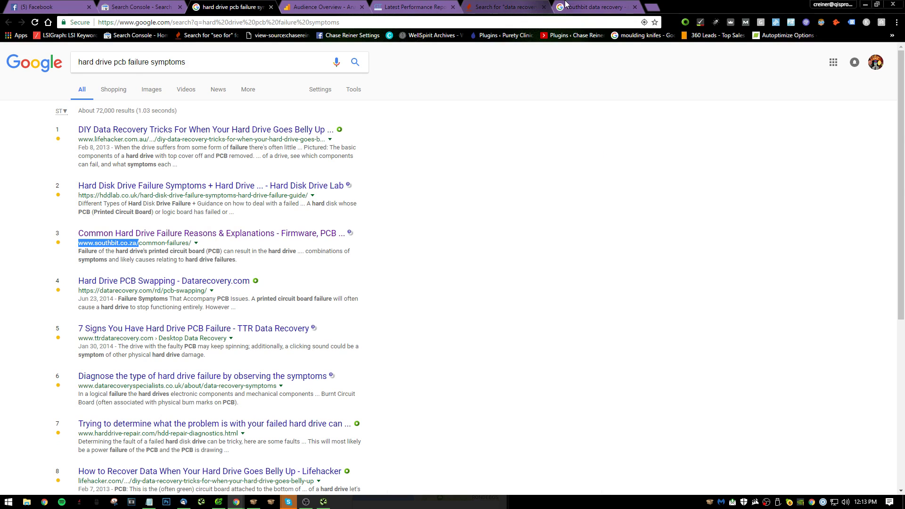
{"action": "left_click", "coordinate": [595, 6]}
- Open SouthBit Data Recovery's Facebook and Google+ profiles from the Google business panel in separate tabs
{"action": "scroll", "coordinate": [425, 401], "scroll_direction": "down", "scroll_amount": 1}
{"action": "right_click", "coordinate": [415, 422]}
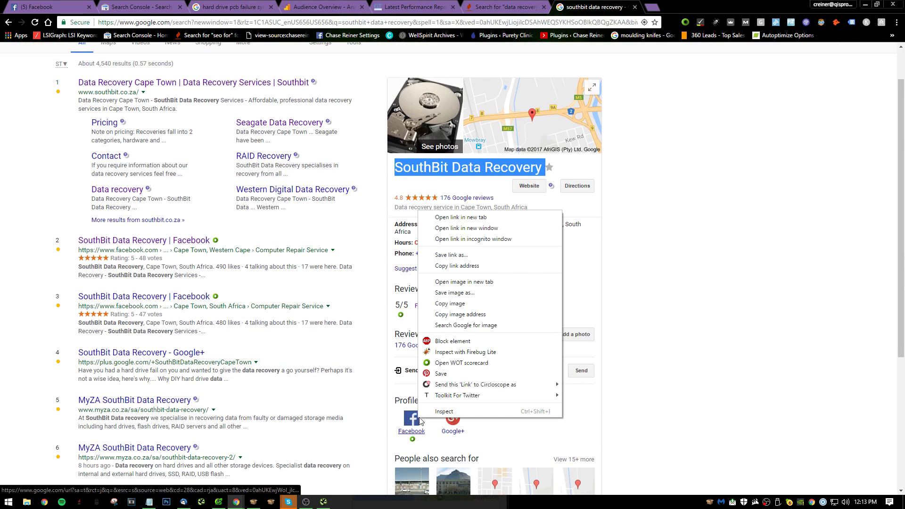
{"action": "left_click", "coordinate": [448, 216]}
{"action": "right_click", "coordinate": [440, 465]}
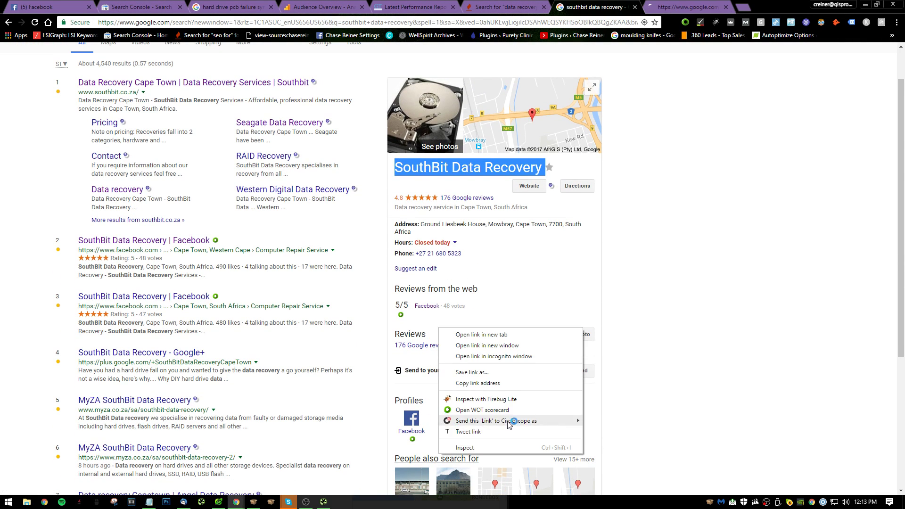
{"action": "left_click", "coordinate": [678, 417]}
{"action": "right_click", "coordinate": [455, 420]}
{"action": "left_click", "coordinate": [476, 219]}
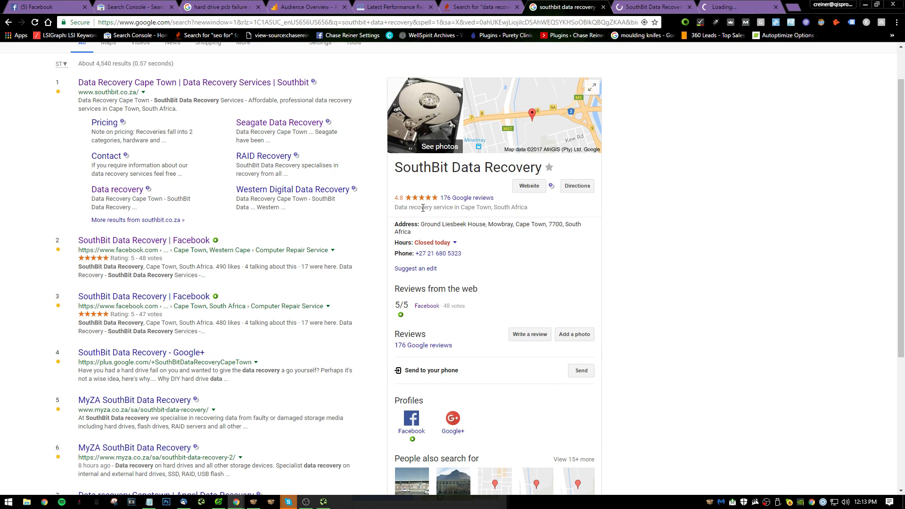
- Open the SouthBit website from the business panel and close the keyword tool and GTmetrix report pages
{"action": "left_click", "coordinate": [529, 185]}
{"action": "middle_click", "coordinate": [496, 8]}
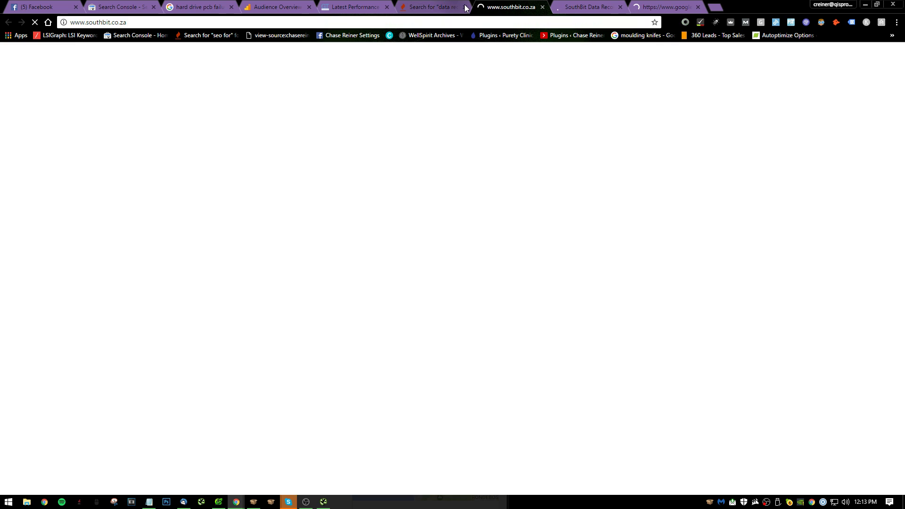
{"action": "left_click", "coordinate": [465, 8]}
{"action": "left_click", "coordinate": [389, 7]}
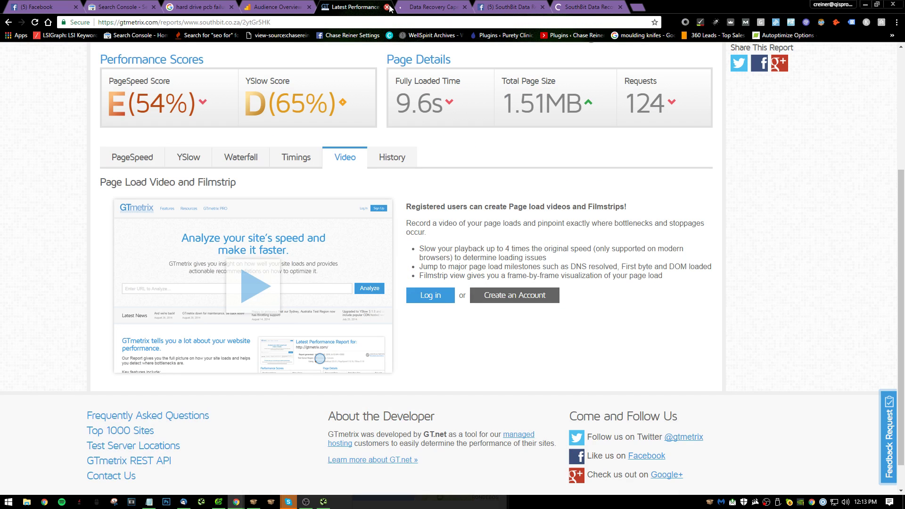
{"action": "left_click", "coordinate": [387, 6]}
{"action": "left_click", "coordinate": [358, 7]}
{"action": "left_click", "coordinate": [448, 4]}
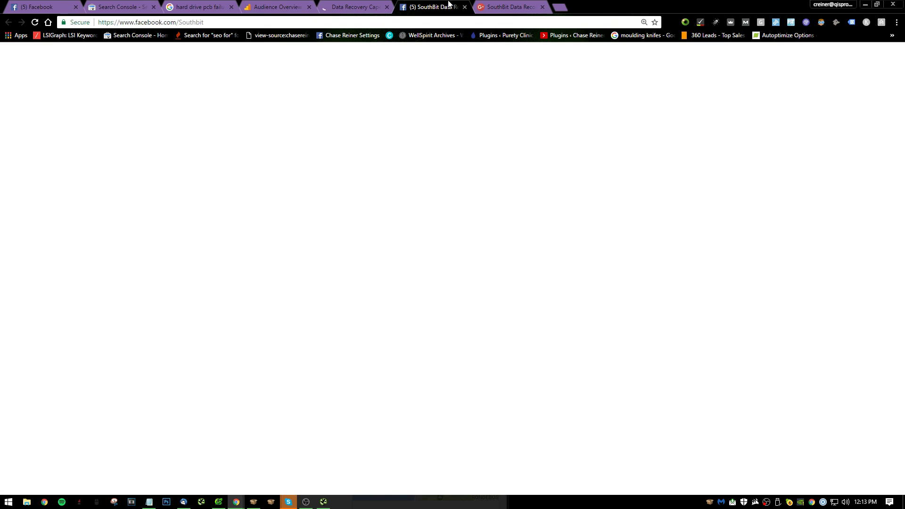
- Examine the posts and comments on SouthBit Data Recovery's Google+ page
{"action": "left_click", "coordinate": [510, 6]}
{"action": "scroll", "coordinate": [502, 179], "scroll_direction": "down", "scroll_amount": 7}
{"action": "scroll", "coordinate": [368, 312], "scroll_direction": "up", "scroll_amount": 4}
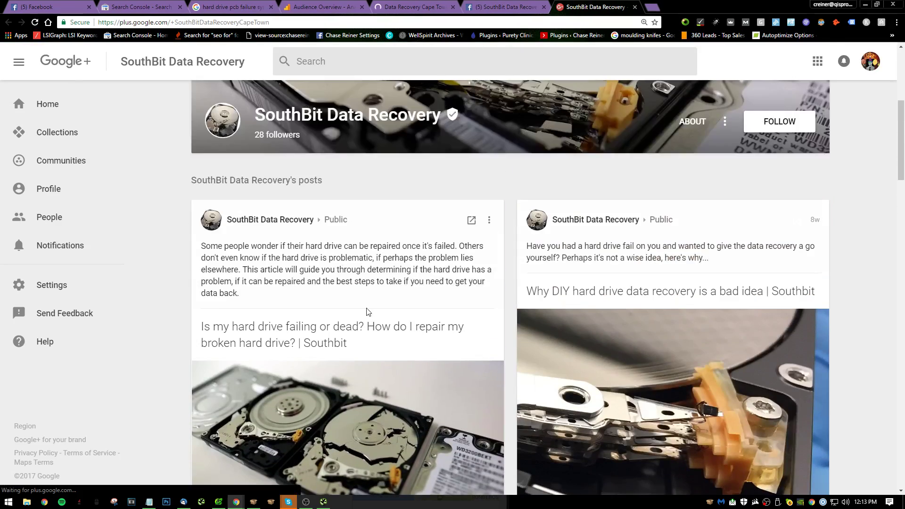
{"action": "scroll", "coordinate": [330, 264], "scroll_direction": "down", "scroll_amount": 8}
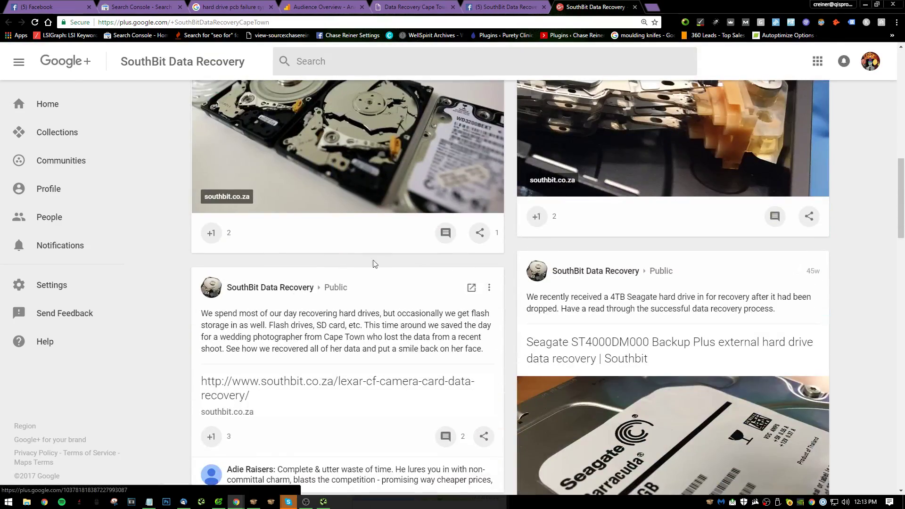
{"action": "scroll", "coordinate": [401, 264], "scroll_direction": "up", "scroll_amount": 8}
{"action": "scroll", "coordinate": [307, 238], "scroll_direction": "down", "scroll_amount": 3}
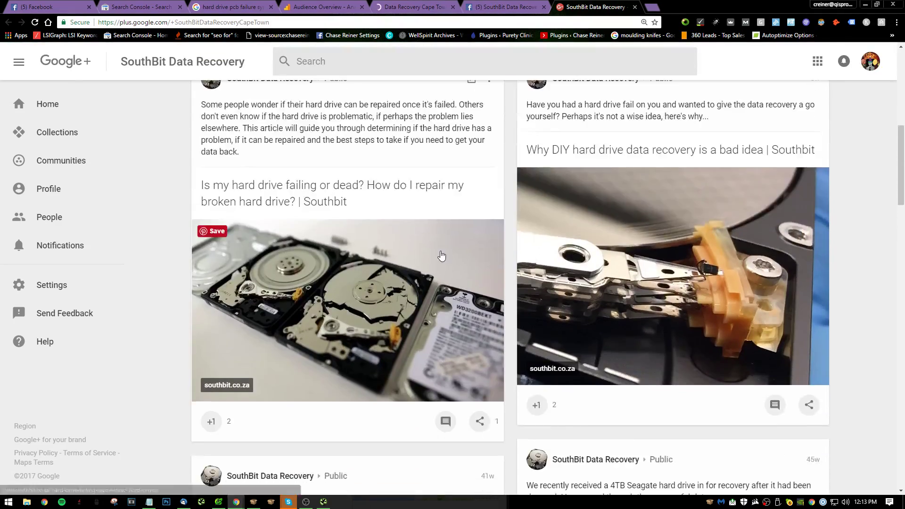
{"action": "scroll", "coordinate": [443, 255], "scroll_direction": "down", "scroll_amount": 6}
{"action": "scroll", "coordinate": [496, 240], "scroll_direction": "down", "scroll_amount": 1}
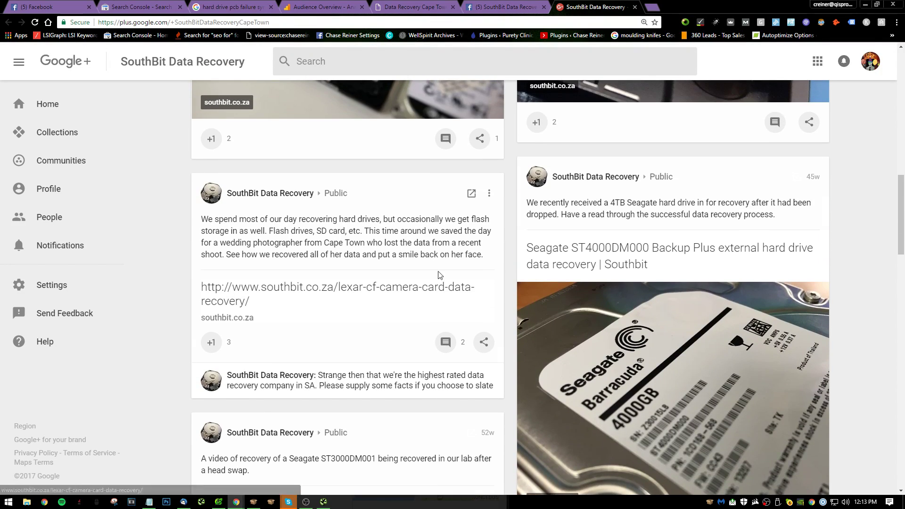
{"action": "scroll", "coordinate": [443, 268], "scroll_direction": "down", "scroll_amount": 3}
{"action": "scroll", "coordinate": [455, 281], "scroll_direction": "down", "scroll_amount": 3}
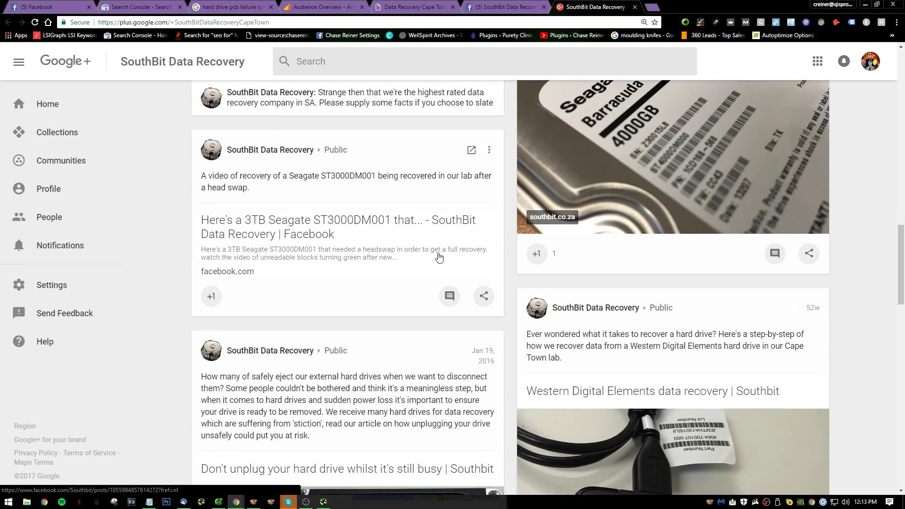
{"action": "scroll", "coordinate": [380, 223], "scroll_direction": "up", "scroll_amount": 15}
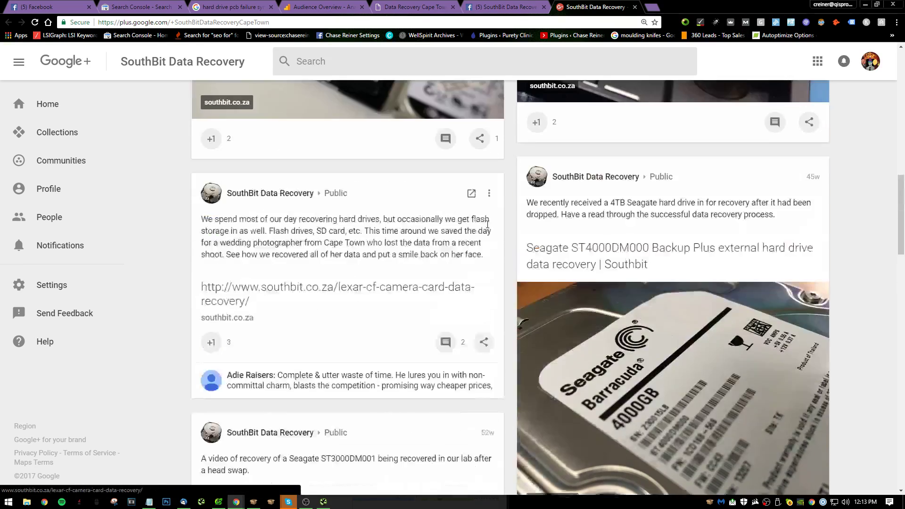
- Compare the newest and older posts on SouthBit Data Recovery's Google+ page and glance at the Notepad recommendation list
{"action": "scroll", "coordinate": [903, 257], "scroll_direction": "down", "scroll_amount": 9}
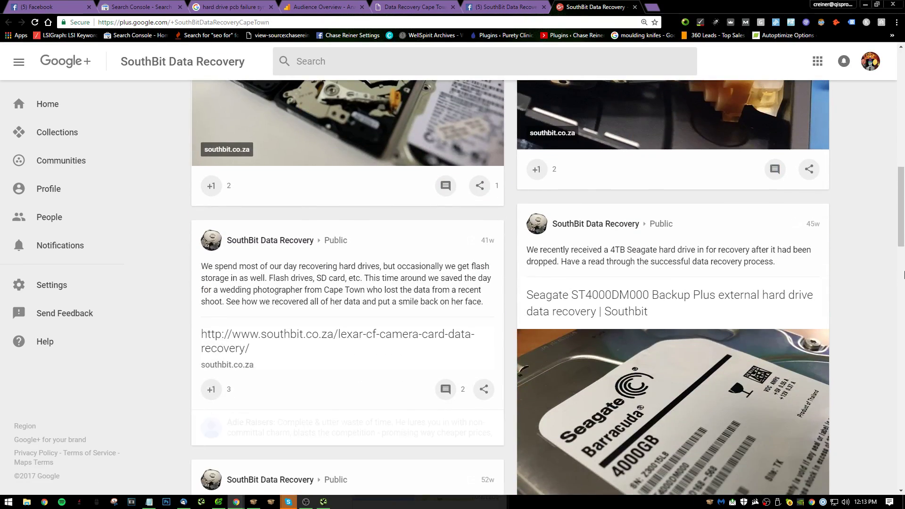
{"action": "scroll", "coordinate": [826, 258], "scroll_direction": "up", "scroll_amount": 7}
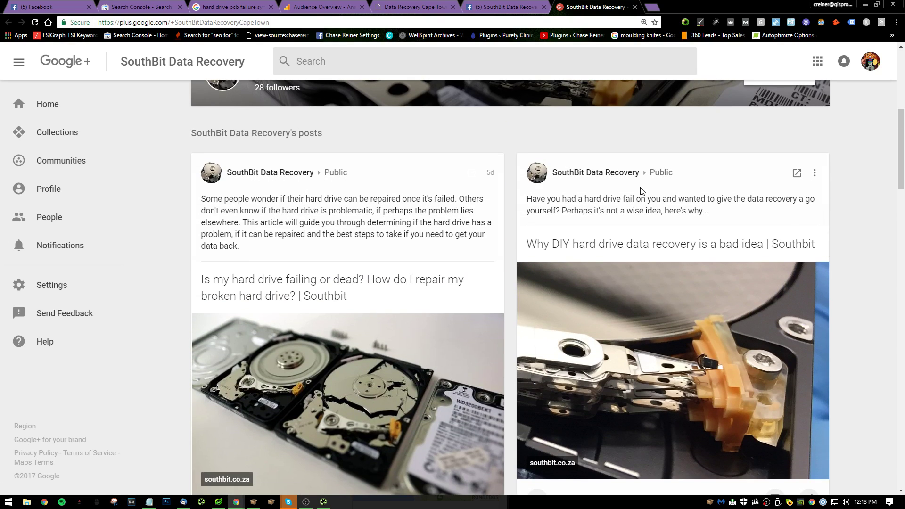
{"action": "scroll", "coordinate": [641, 196], "scroll_direction": "down", "scroll_amount": 6}
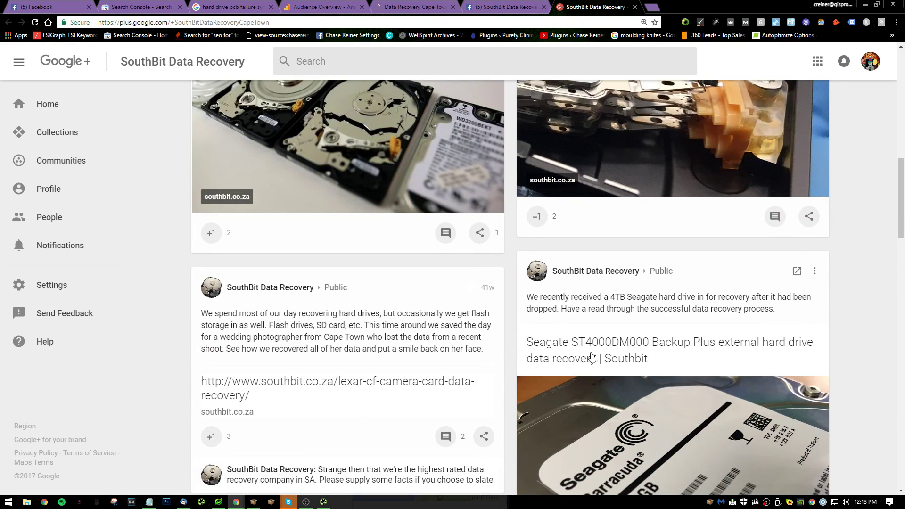
{"action": "scroll", "coordinate": [522, 199], "scroll_direction": "up", "scroll_amount": 6}
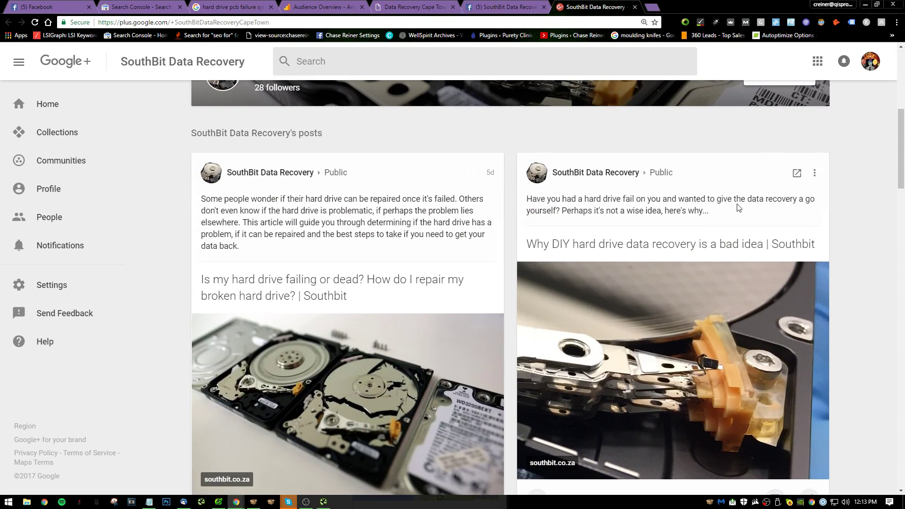
{"action": "key", "text": "alt+Tab"}
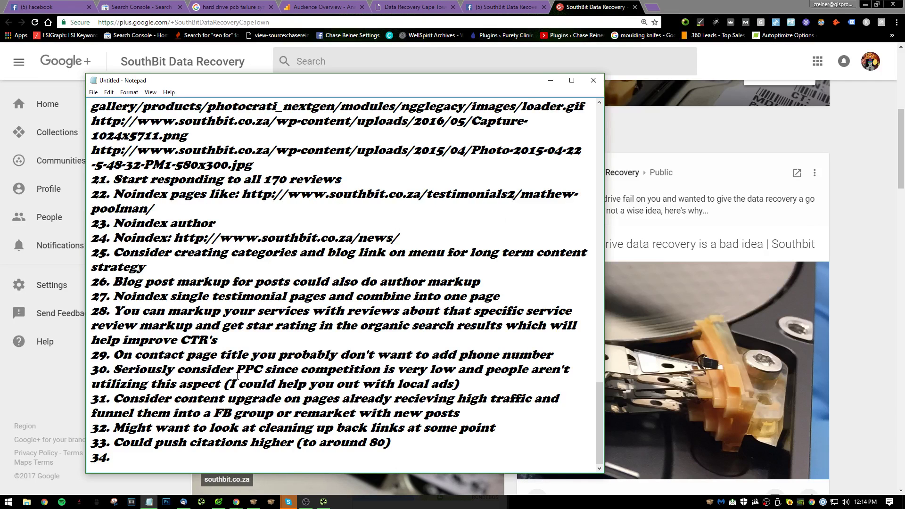
{"action": "key", "text": "alt+Tab"}
- Open the About details of SouthBit's Google+ profile and review the introduction text and photos
{"action": "scroll", "coordinate": [379, 255], "scroll_direction": "up", "scroll_amount": 6}
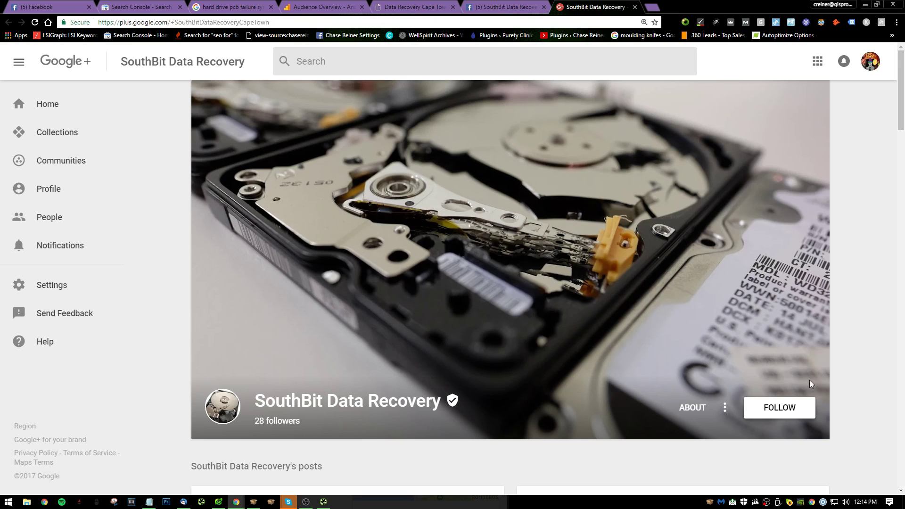
{"action": "left_click", "coordinate": [693, 418]}
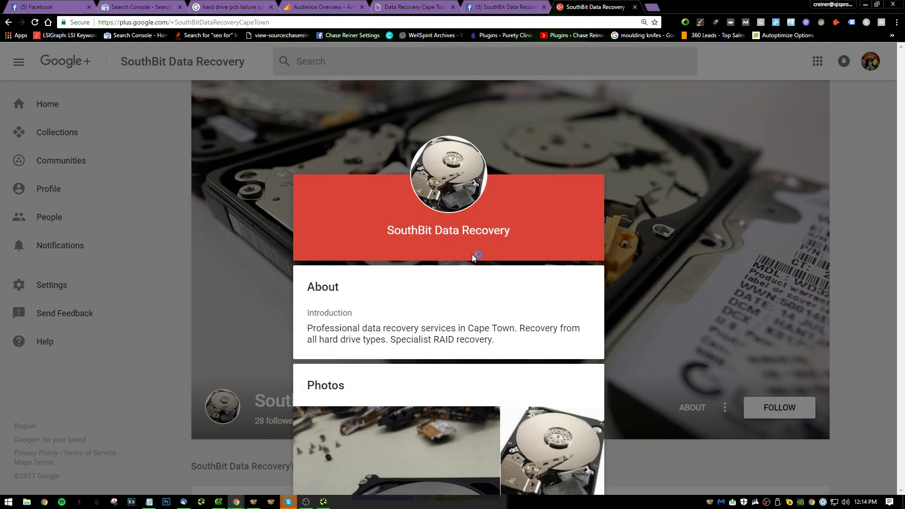
{"action": "scroll", "coordinate": [426, 297], "scroll_direction": "down", "scroll_amount": 1}
{"action": "left_click_drag", "start_coordinate": [495, 293], "coordinate": [307, 286]}
{"action": "scroll", "coordinate": [306, 288], "scroll_direction": "down", "scroll_amount": 3}
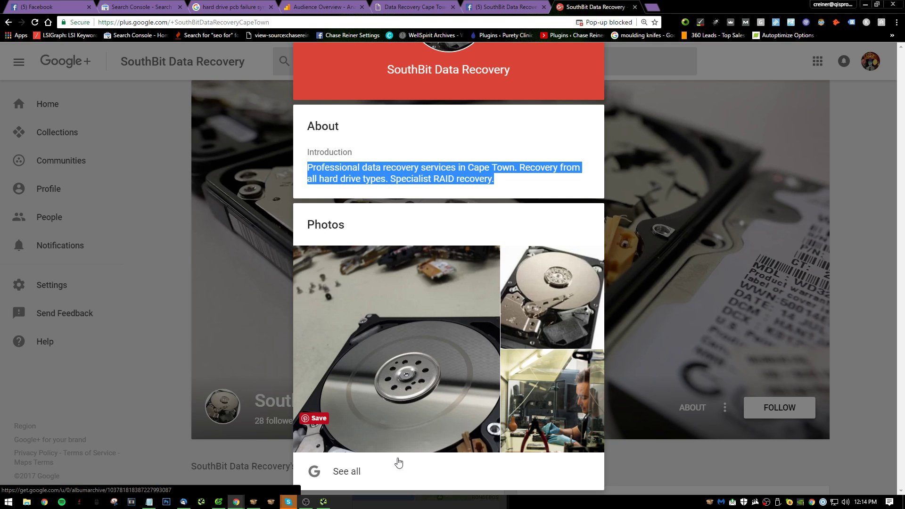
- Open SouthBit's full album archive and look through the Photos from posts, Profile photos and Scrapbook Photos albums
{"action": "left_click", "coordinate": [343, 477]}
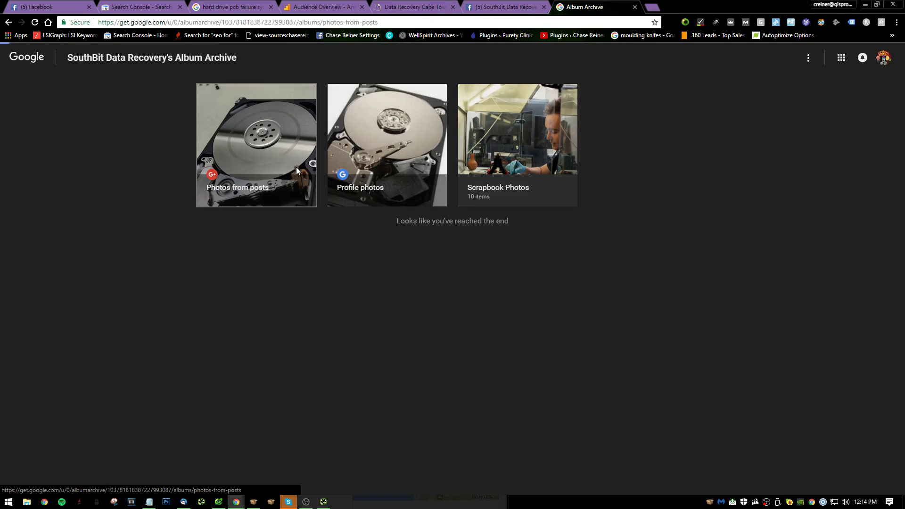
{"action": "left_click", "coordinate": [297, 170]}
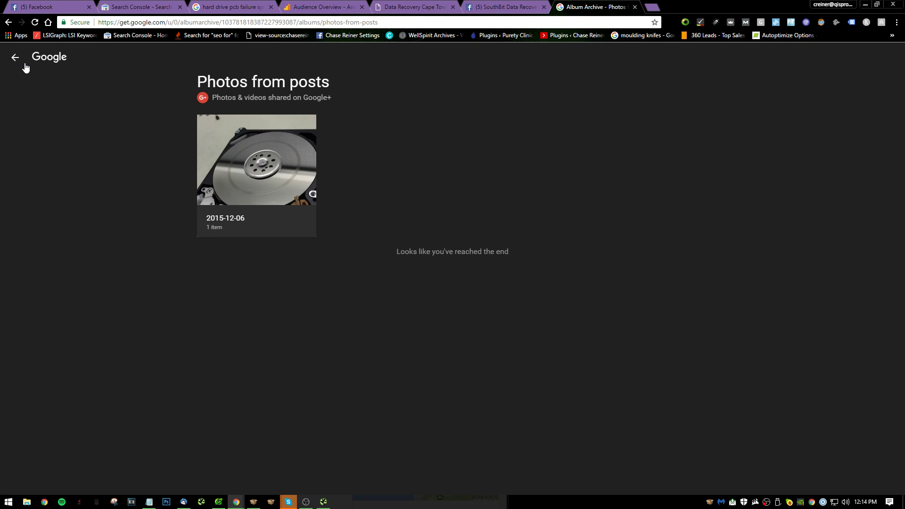
{"action": "left_click", "coordinate": [25, 63]}
{"action": "left_click", "coordinate": [374, 194]}
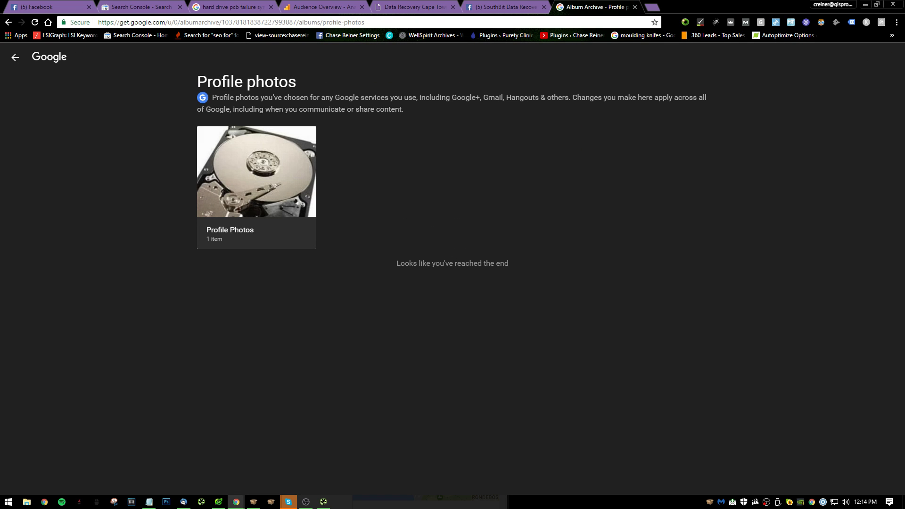
{"action": "left_click", "coordinate": [14, 58]}
{"action": "left_click", "coordinate": [503, 154]}
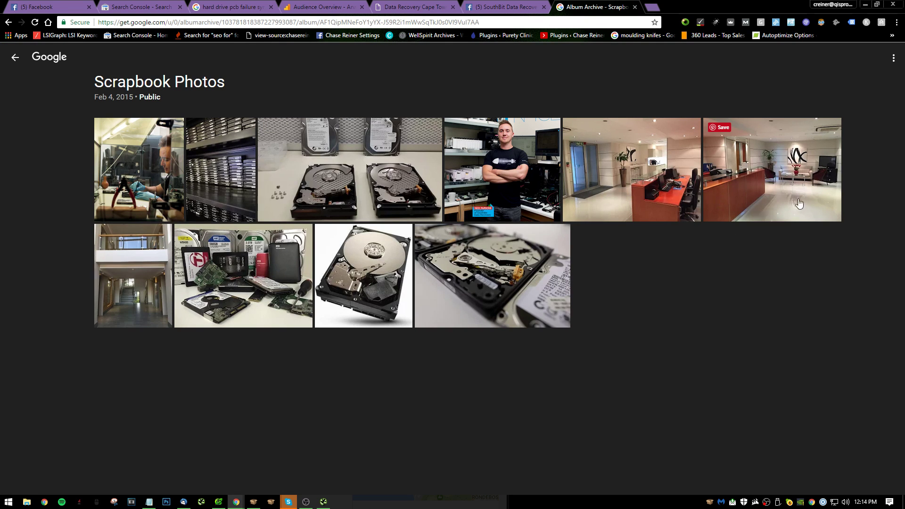
- In Notepad, write item 34 as "Could fill out with more images (that could be more exterior photos, interior, photos of work,"
{"action": "key", "text": "alt+Tab"}
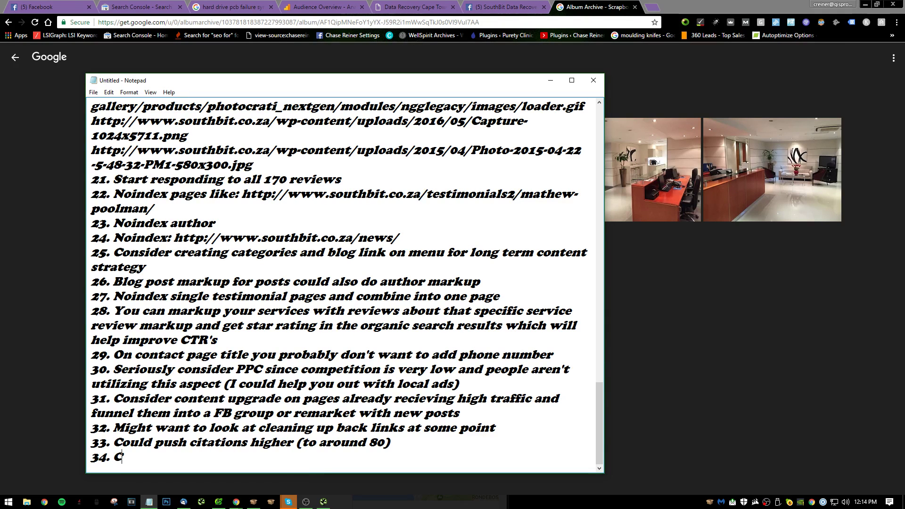
{"action": "type", "text": "ll out m"}
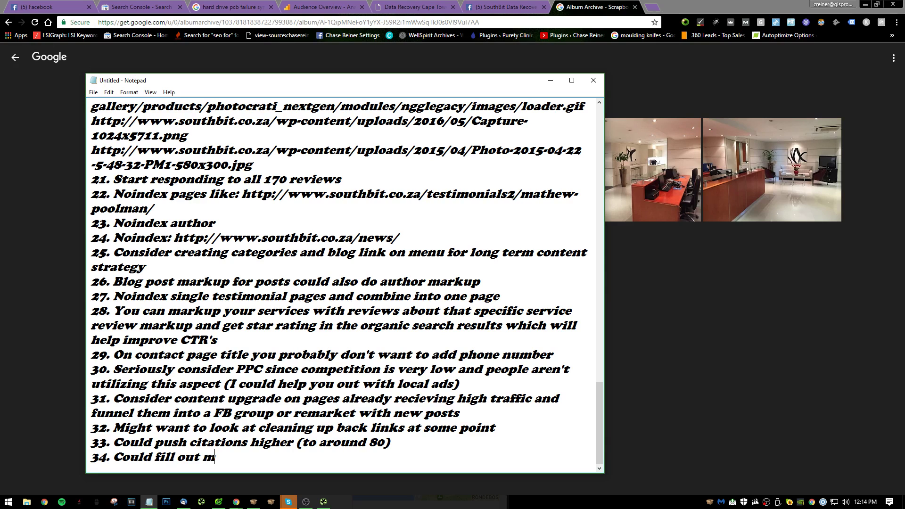
{"action": "key", "text": "BackSpace"}
{"action": "type", "text": "with more images (t"}
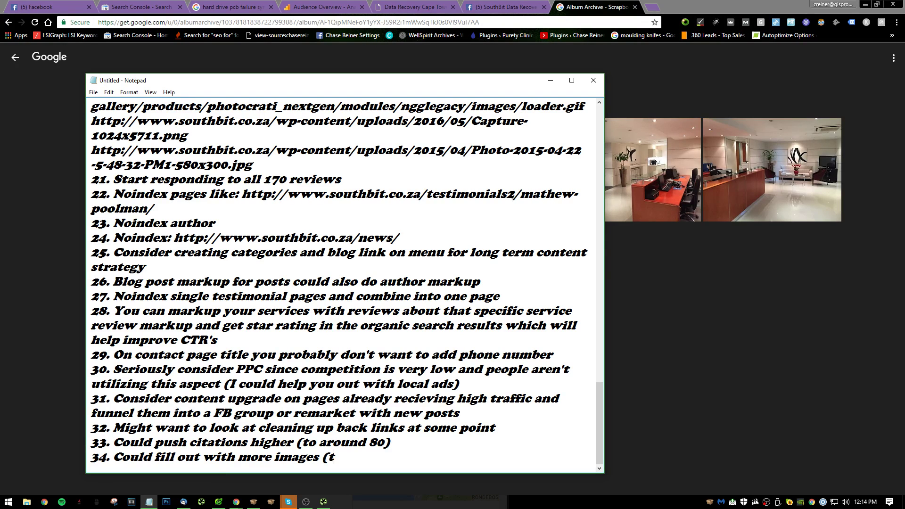
{"action": "type", "text": "hat could be m"}
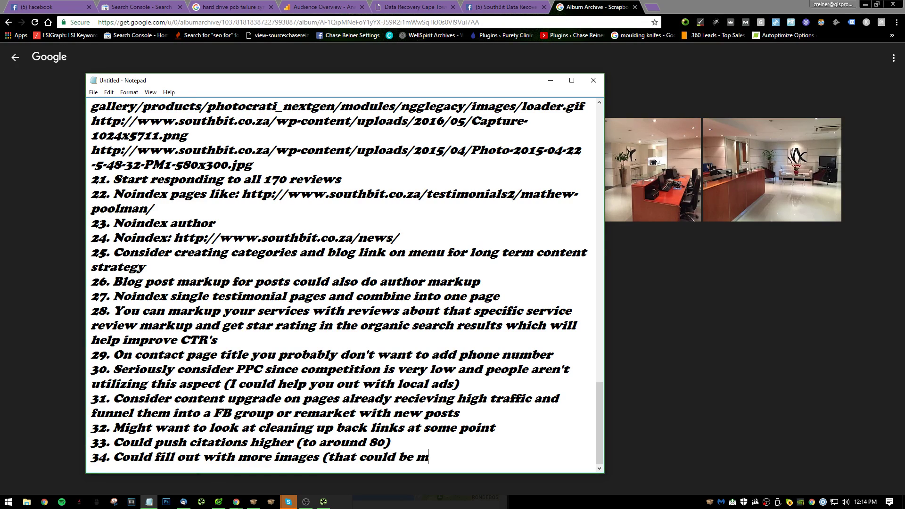
{"action": "type", "text": "ore exteriio"}
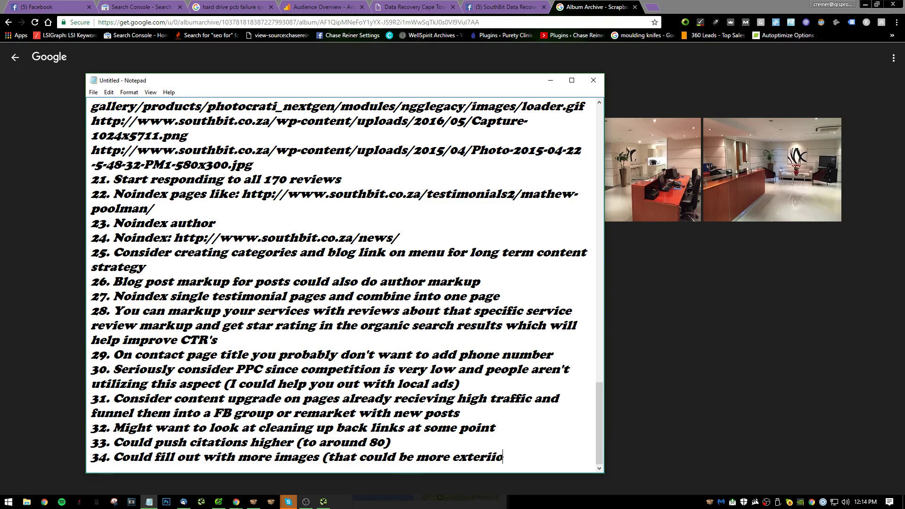
{"action": "key", "text": "BackSpace"}
{"action": "key", "text": "BackSpace"}
{"action": "type", "text": "or photos, inte"}
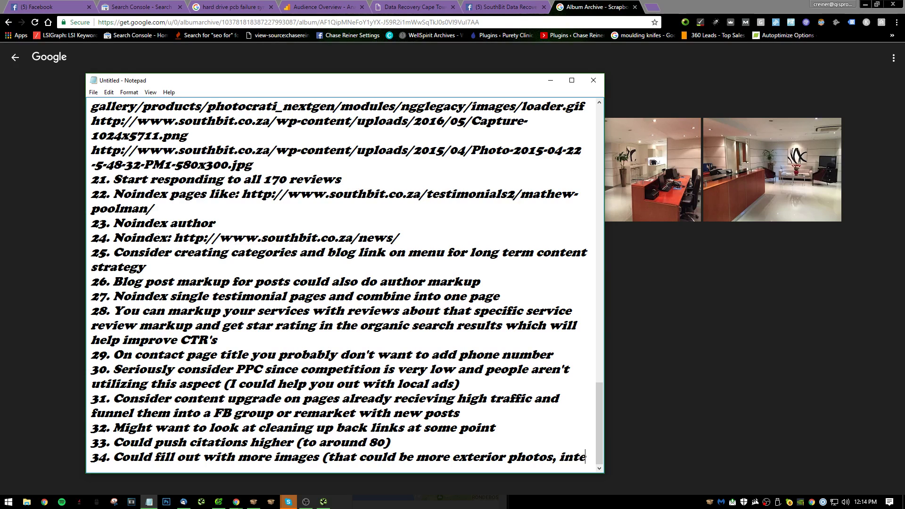
{"action": "type", "text": "rior,"}
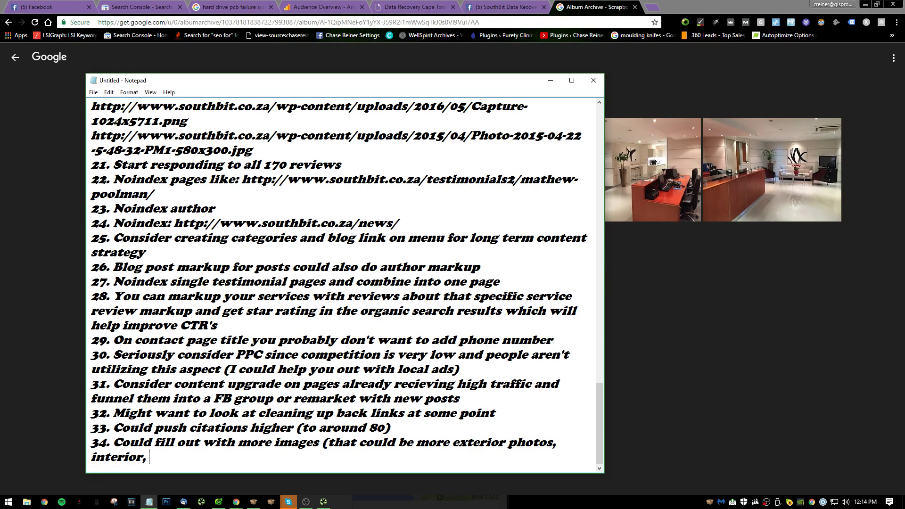
{"action": "type", "text": " photos of work,"}
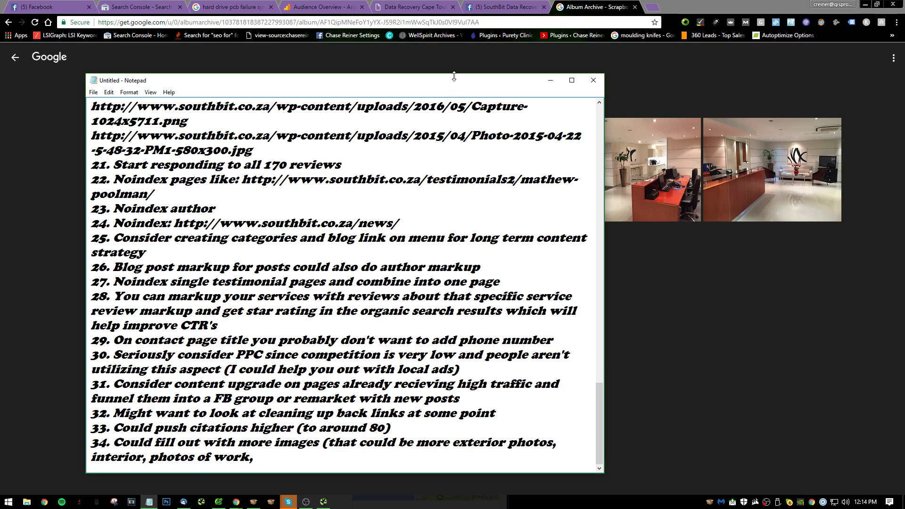
- Finish item 34 with "and photos of team or yourself (make sure to use correct image file URL's)" and start a new line
{"action": "mouse_move", "coordinate": [436, 85]}
{"action": "left_mouse_down"}
{"action": "mouse_move", "coordinate": [436, 338]}
{"action": "mouse_move", "coordinate": [436, 90]}
{"action": "left_mouse_up"}
{"action": "left_click", "coordinate": [257, 469]}
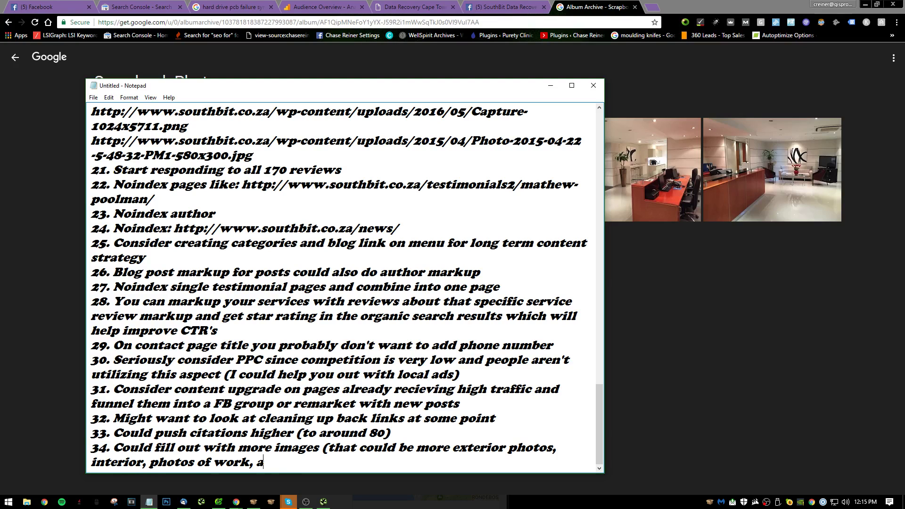
{"action": "type", "text": "and photos of team"}
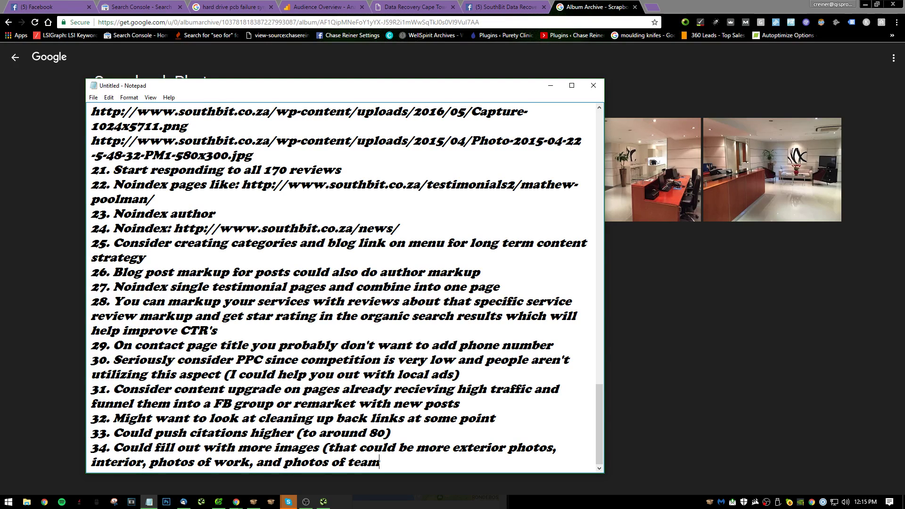
{"action": "type", "text": " or yourself"}
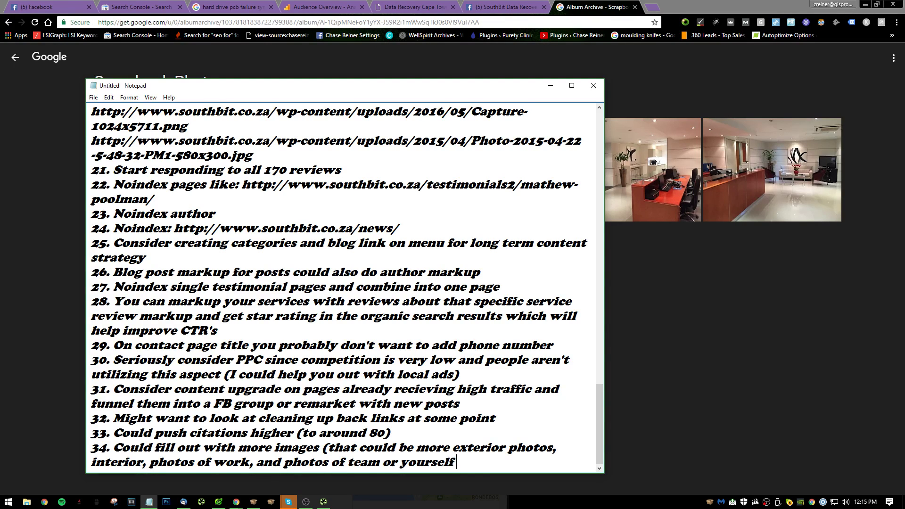
{"action": "type", "text": " (makle sure to use c"}
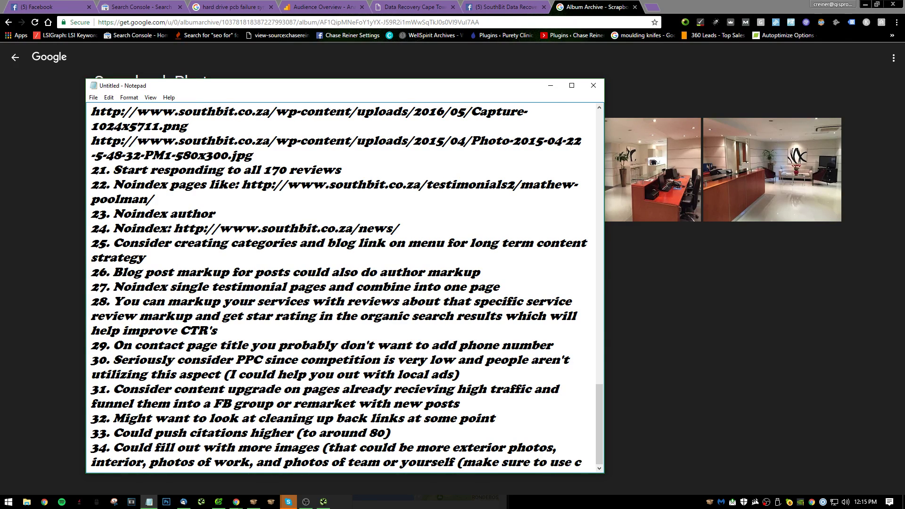
{"action": "type", "text": "orrect image f"}
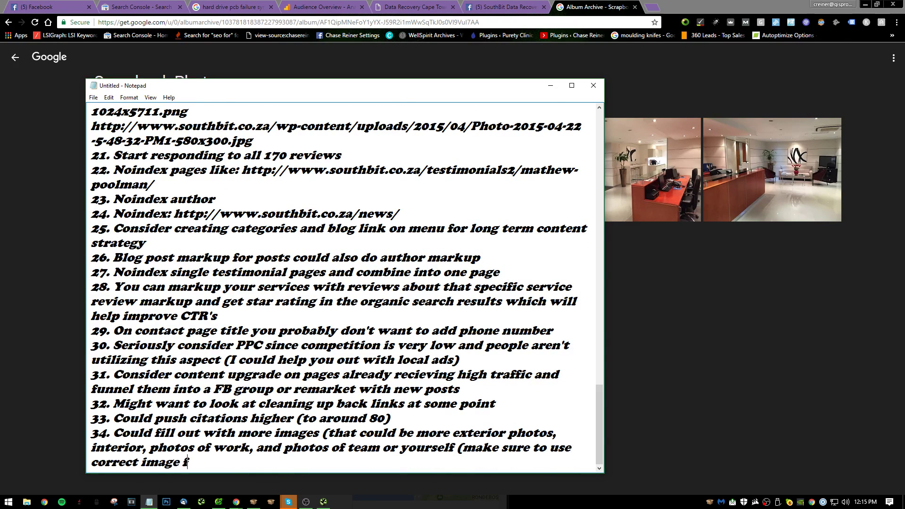
{"action": "type", "text": "ile URLS"}
{"action": "type", "text": ")"}
{"action": "key", "text": "Return"}
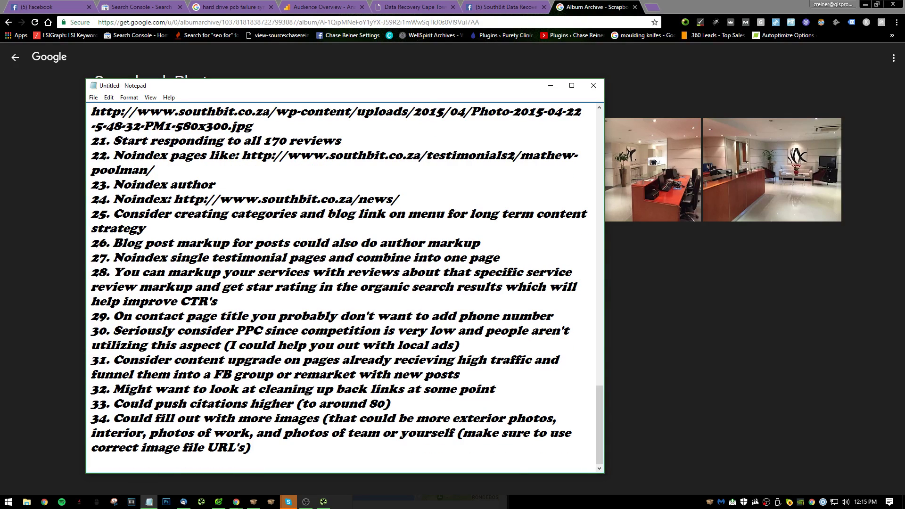
- Return to the browser and close the Google album archive, leaving SouthBit's Facebook page open
{"action": "key", "text": "alt+Tab"}
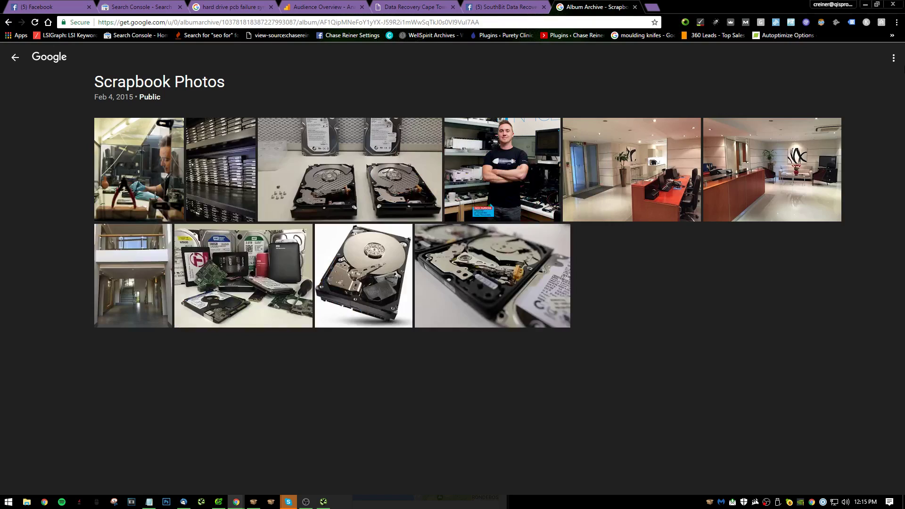
{"action": "left_click", "coordinate": [504, 7]}
{"action": "left_click", "coordinate": [597, 7]}
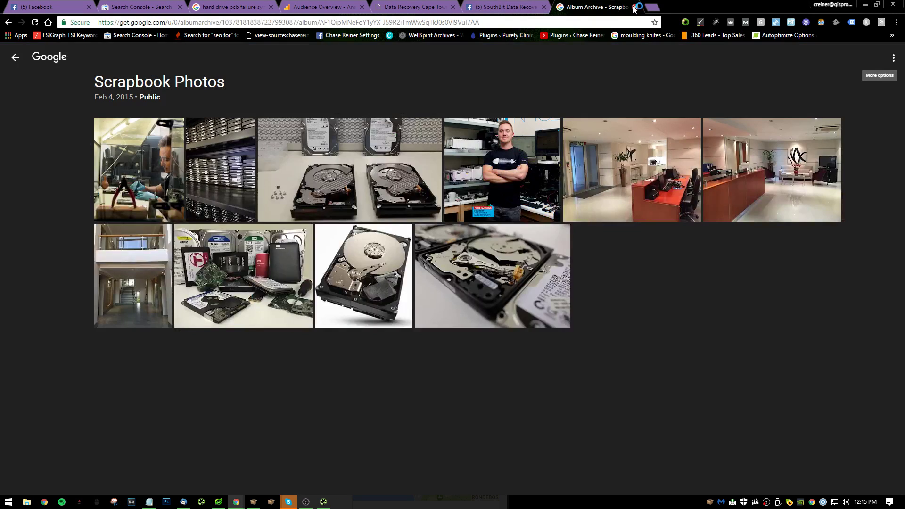
{"action": "left_click", "coordinate": [634, 8]}
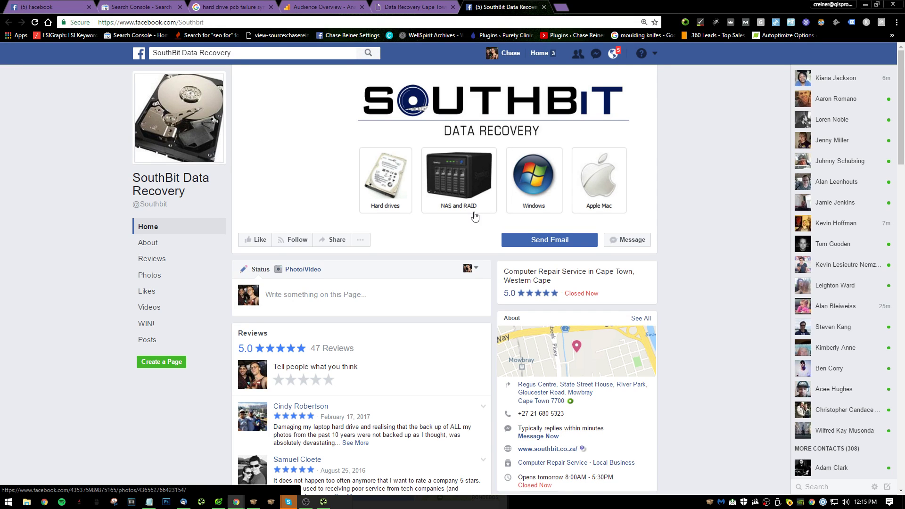
- Examine SouthBit's Facebook page, including its reviews, contact details, photos, video, visitor posts and recent post engagement
{"action": "scroll", "coordinate": [475, 217], "scroll_direction": "down", "scroll_amount": 16}
{"action": "scroll", "coordinate": [558, 218], "scroll_direction": "up", "scroll_amount": 3}
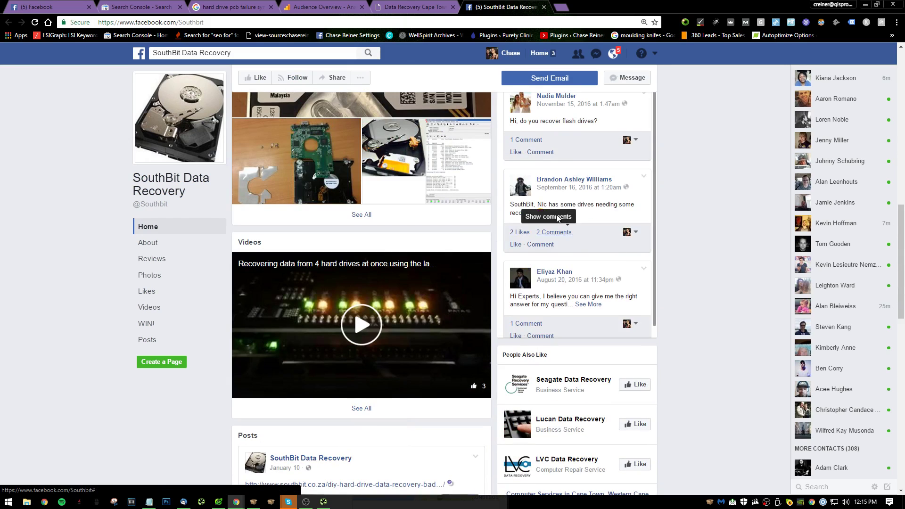
{"action": "scroll", "coordinate": [658, 225], "scroll_direction": "up", "scroll_amount": 8}
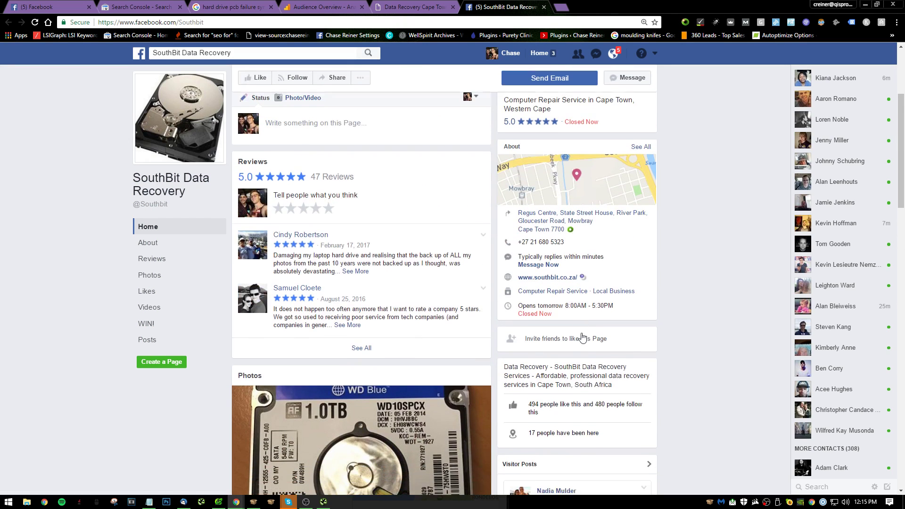
{"action": "scroll", "coordinate": [583, 338], "scroll_direction": "down", "scroll_amount": 1}
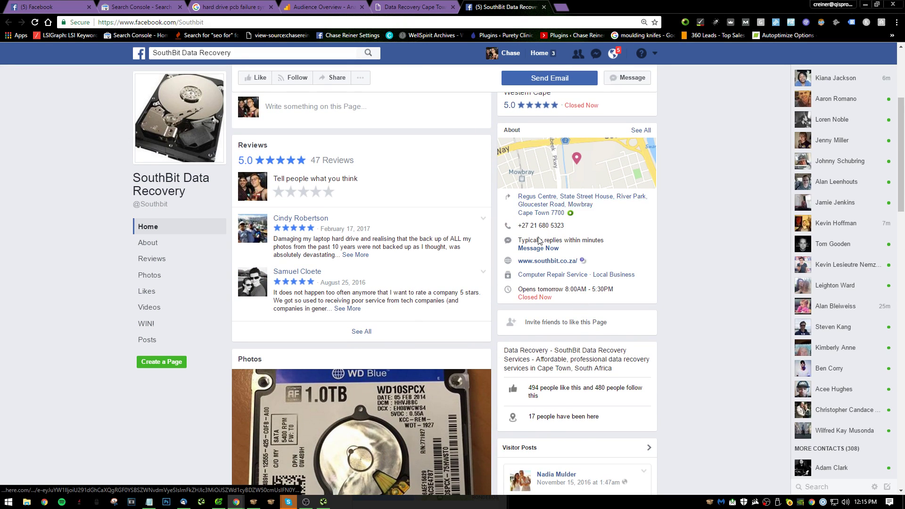
{"action": "left_click", "coordinate": [440, 8]}
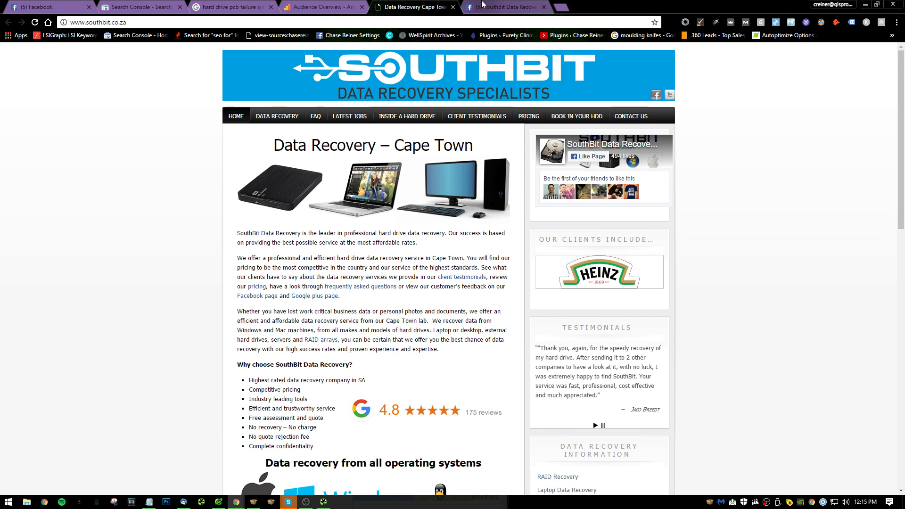
{"action": "left_click", "coordinate": [483, 6]}
{"action": "scroll", "coordinate": [528, 235], "scroll_direction": "down", "scroll_amount": 20}
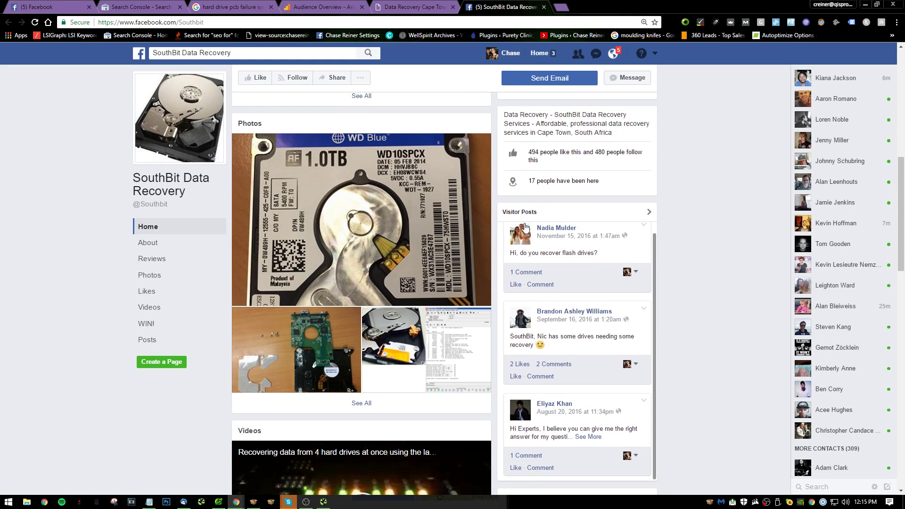
{"action": "scroll", "coordinate": [381, 256], "scroll_direction": "down", "scroll_amount": 5}
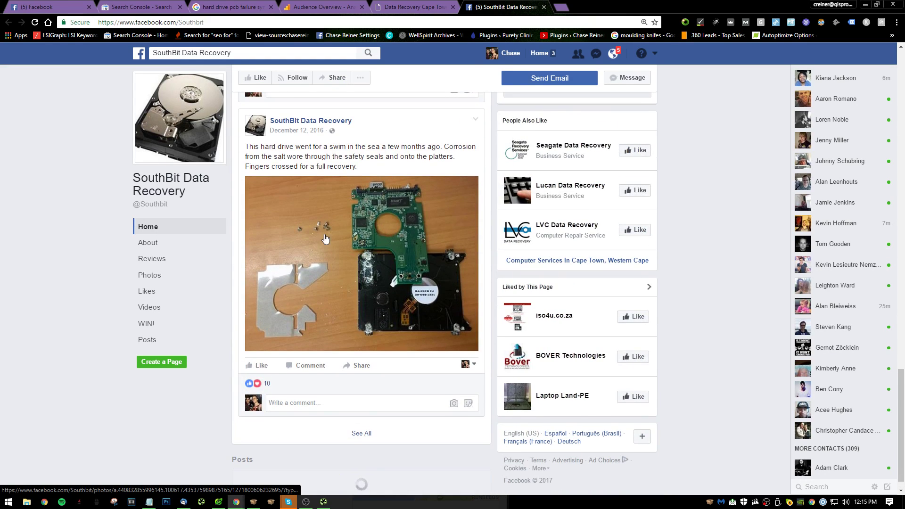
{"action": "scroll", "coordinate": [374, 159], "scroll_direction": "down", "scroll_amount": 19}
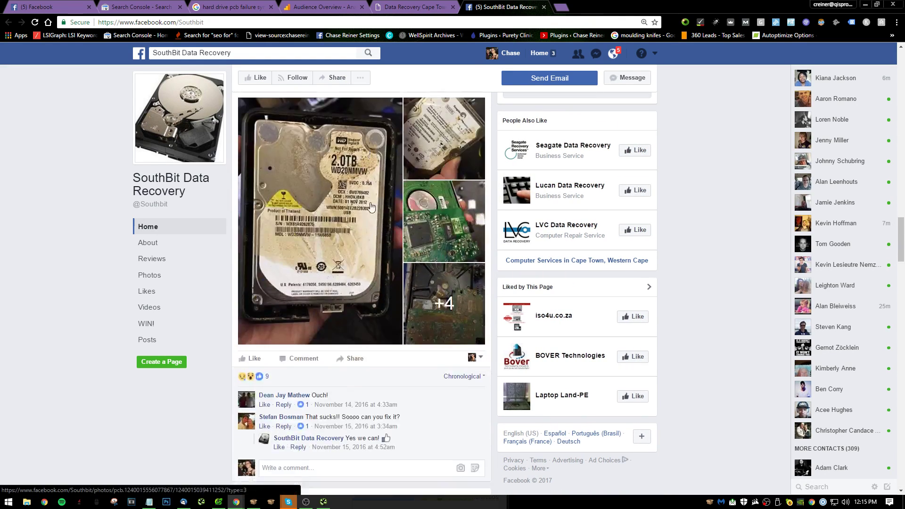
{"action": "scroll", "coordinate": [371, 204], "scroll_direction": "down", "scroll_amount": 5}
{"action": "scroll", "coordinate": [398, 238], "scroll_direction": "up", "scroll_amount": 15}
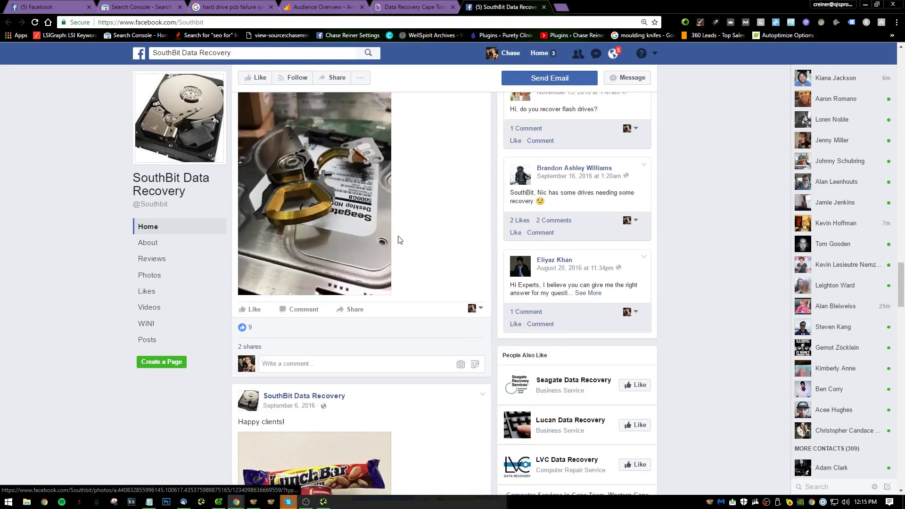
- In Notepad, write item 35 as "I would consider spending 1800 a month on adwords and use $200 for FB posts" and start item 36
{"action": "key", "text": "alt+Tab"}
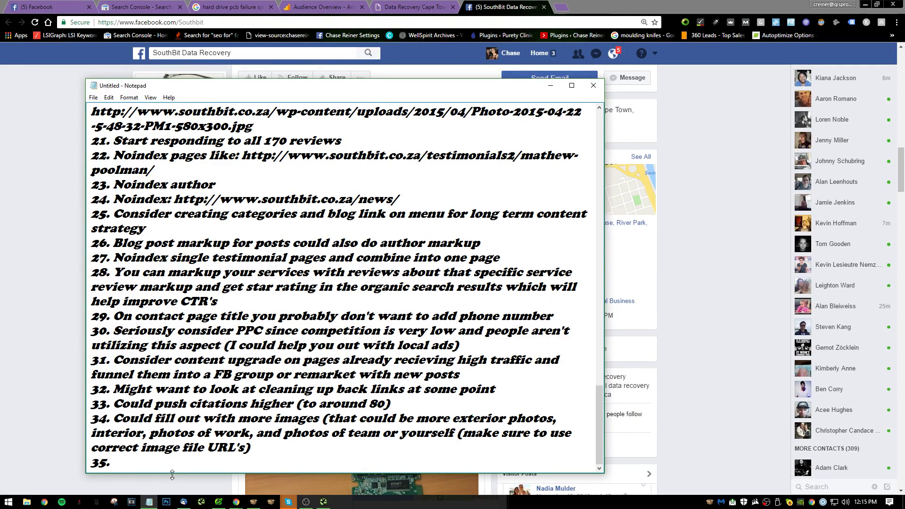
{"action": "type", "text": "II would consider spen"}
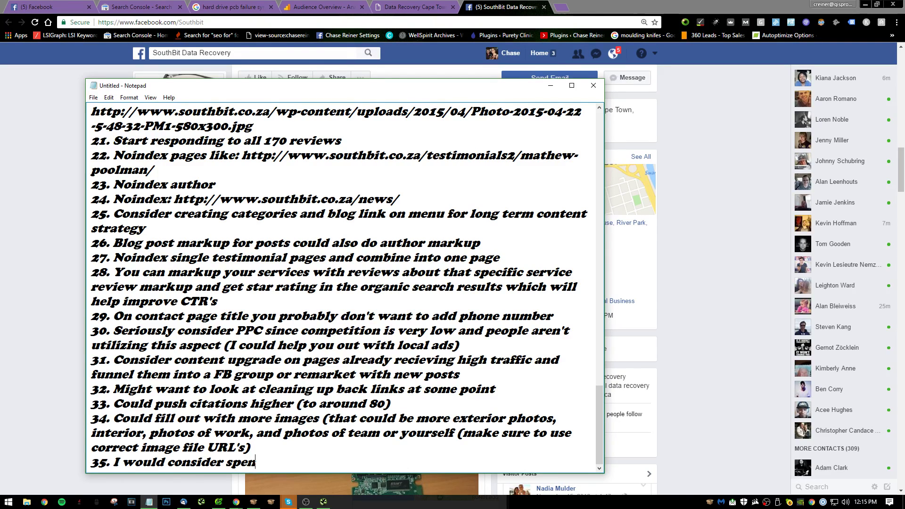
{"action": "type", "text": "ding 1800 a m"}
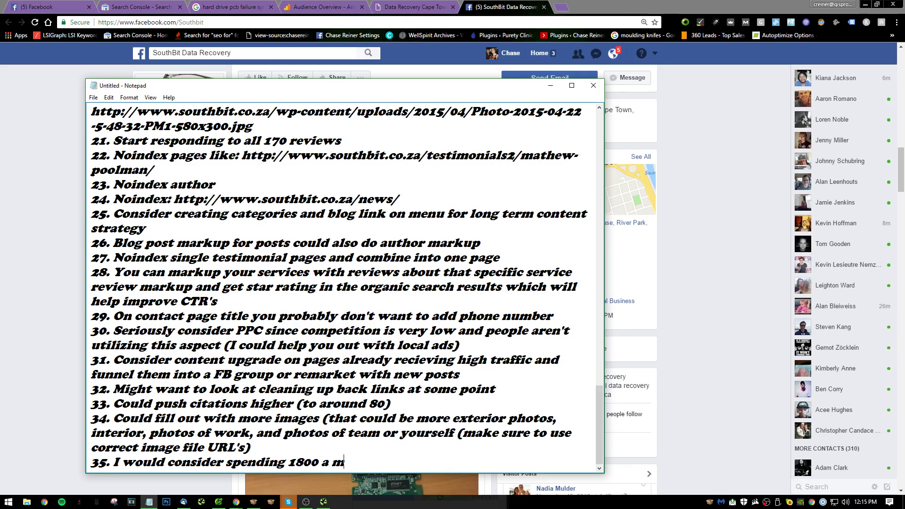
{"action": "type", "text": "onth on adwords and use "}
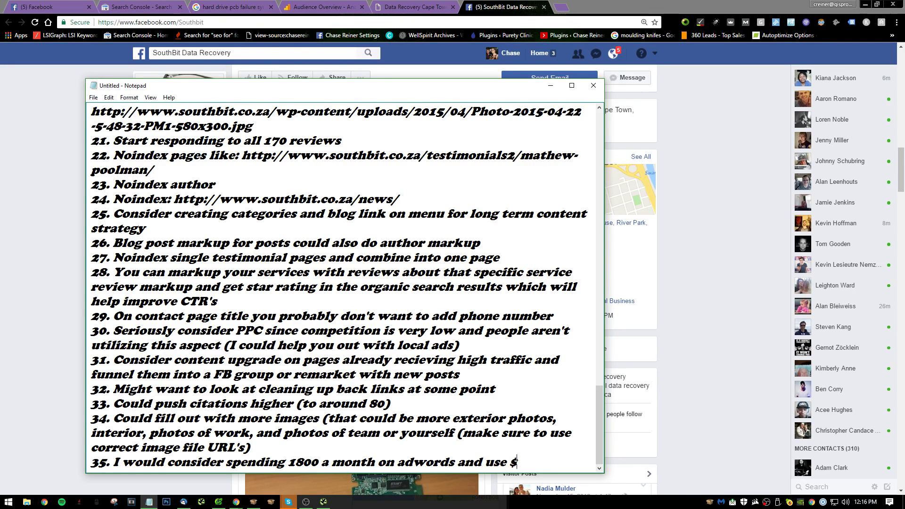
{"action": "type", "text": "$200 for "}
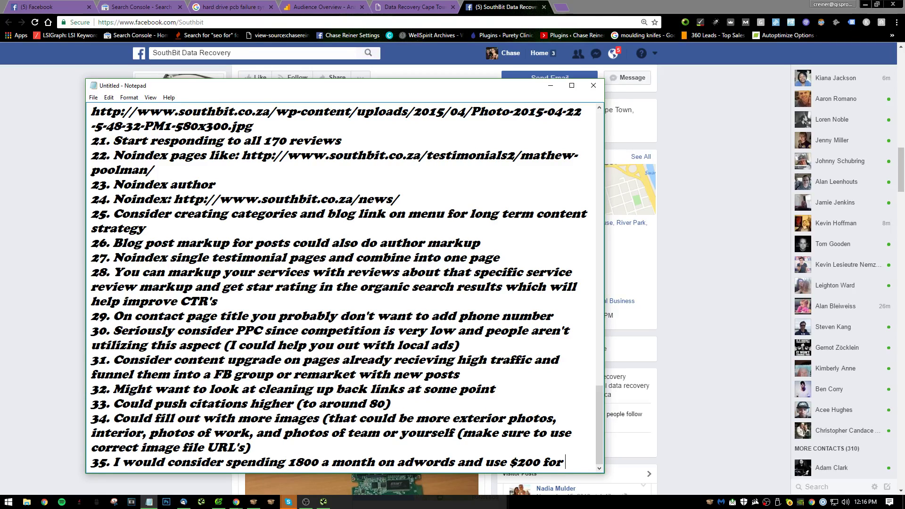
{"action": "type", "text": "FB "}
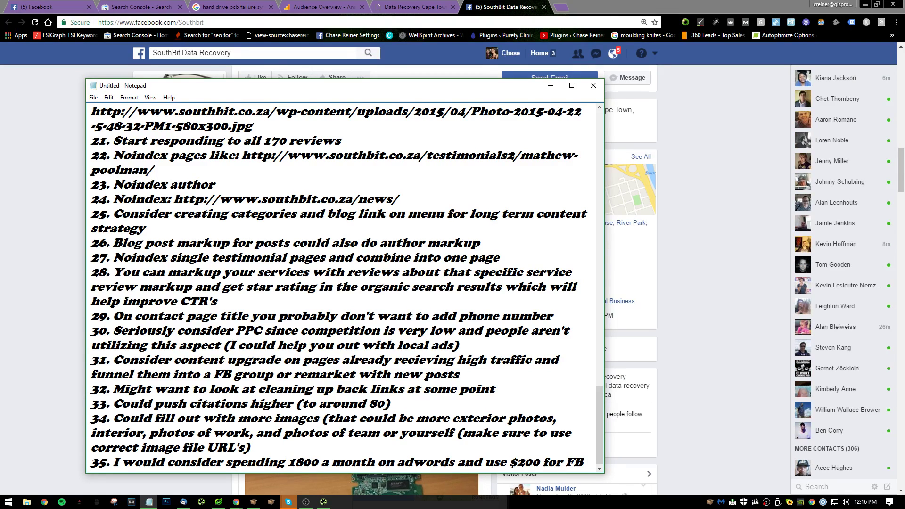
{"action": "type", "text": "posts"}
{"action": "key", "text": "Return"}
{"action": "type", "text": "36."}
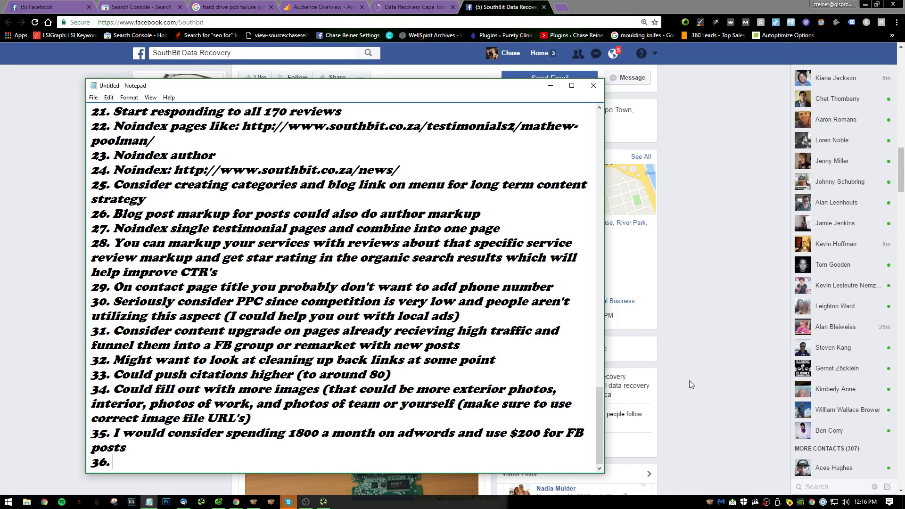
- Back on SouthBit's Facebook page, check the reactions on the December 12 and January 10 posts
{"action": "left_click", "coordinate": [754, 377]}
{"action": "scroll", "coordinate": [333, 365], "scroll_direction": "down", "scroll_amount": 4}
{"action": "scroll", "coordinate": [332, 365], "scroll_direction": "down", "scroll_amount": 3}
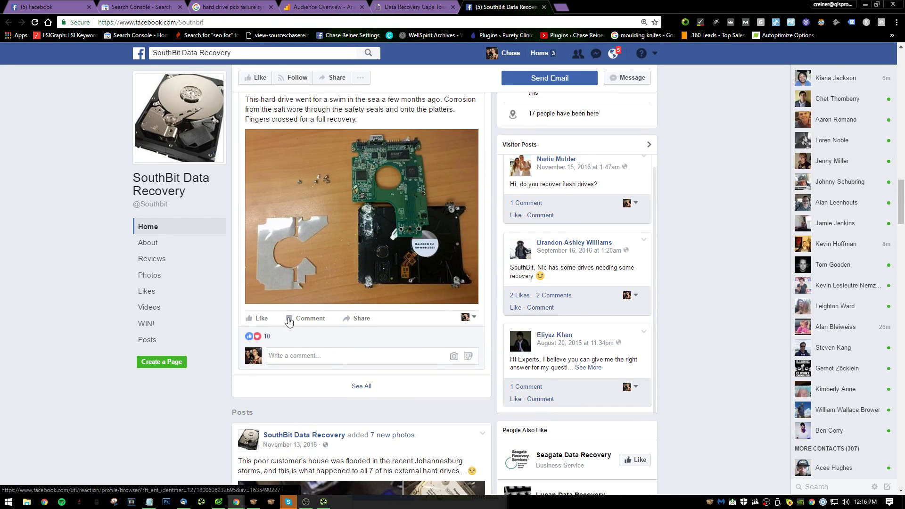
{"action": "mouse_move", "coordinate": [258, 337]}
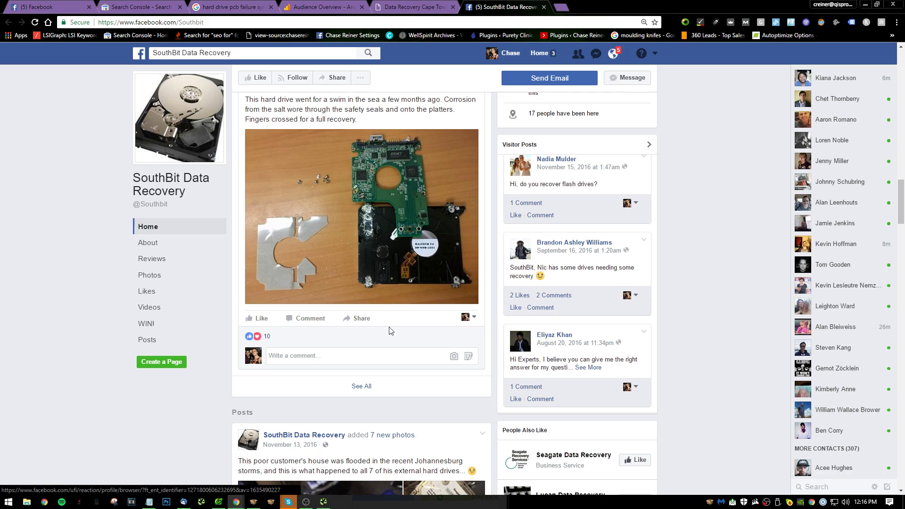
{"action": "scroll", "coordinate": [377, 307], "scroll_direction": "up", "scroll_amount": 7}
{"action": "left_click", "coordinate": [257, 423]}
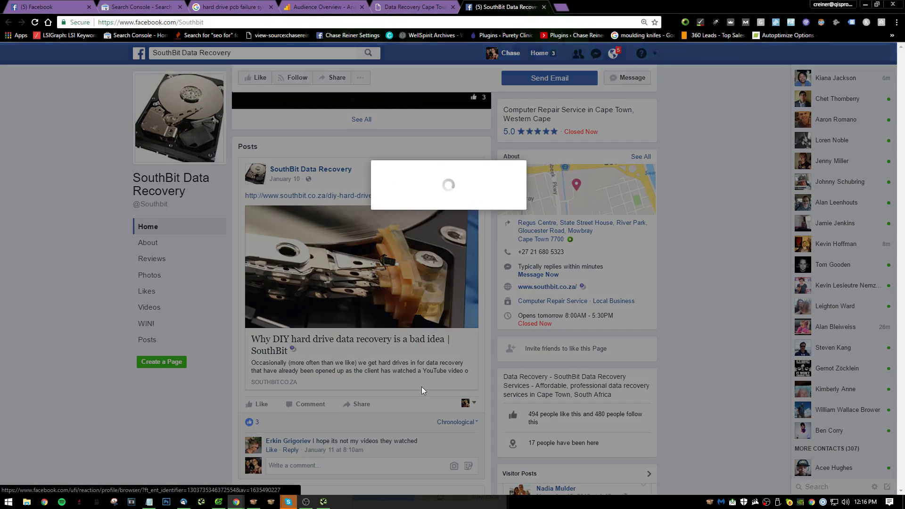
{"action": "left_click", "coordinate": [672, 177]}
{"action": "scroll", "coordinate": [386, 165], "scroll_direction": "up", "scroll_amount": 7}
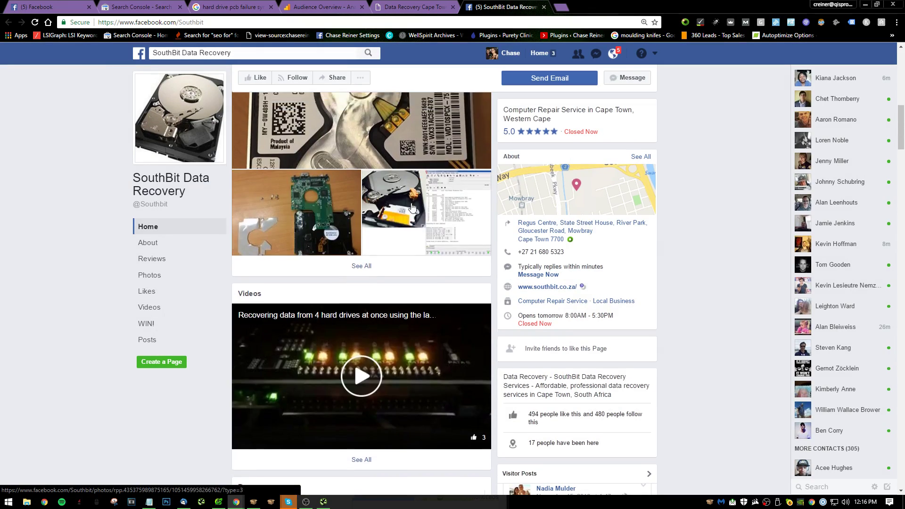
- Look through SouthBit's older 2016 Facebook posts, examining their images, captions and comments
{"action": "scroll", "coordinate": [412, 207], "scroll_direction": "up", "scroll_amount": 10}
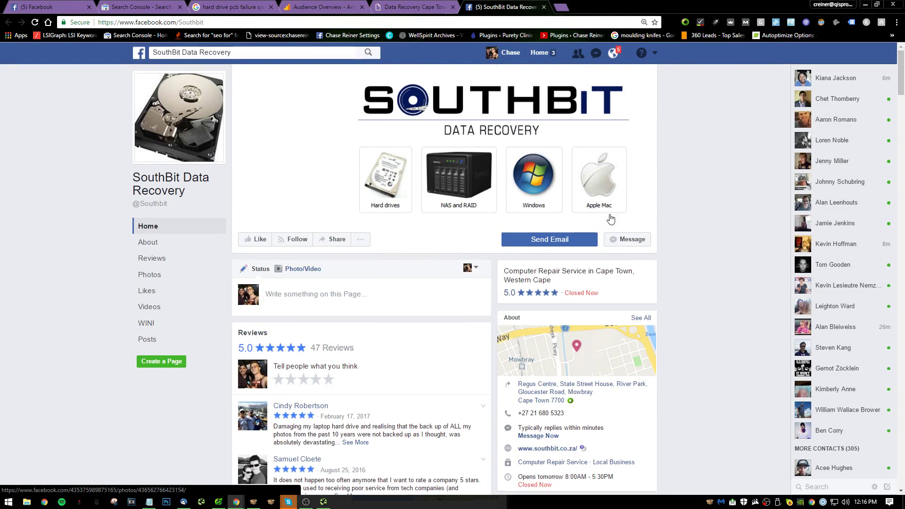
{"action": "scroll", "coordinate": [611, 218], "scroll_direction": "down", "scroll_amount": 20}
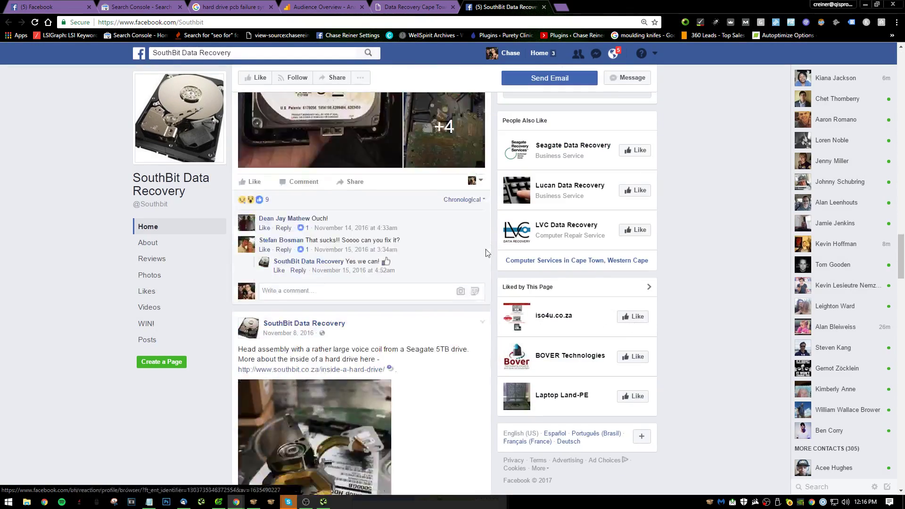
{"action": "scroll", "coordinate": [453, 253], "scroll_direction": "down", "scroll_amount": 6}
{"action": "scroll", "coordinate": [420, 253], "scroll_direction": "up", "scroll_amount": 12}
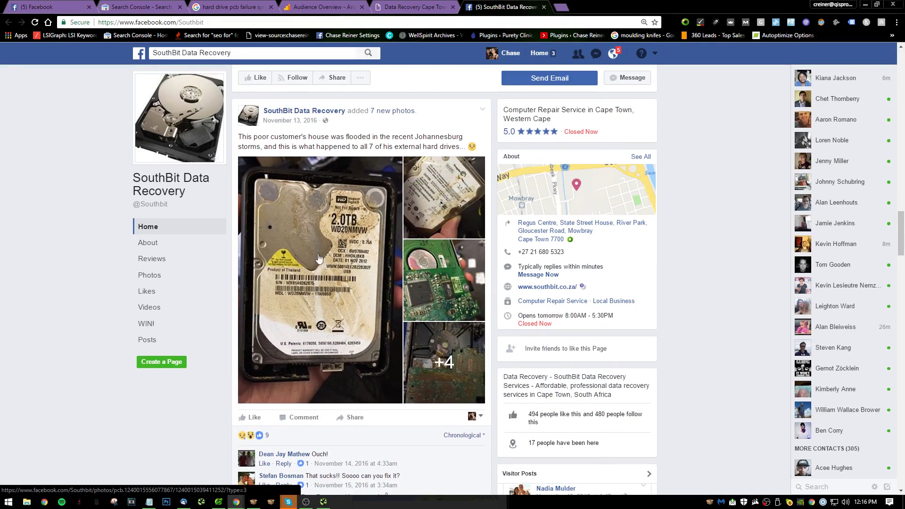
{"action": "scroll", "coordinate": [287, 263], "scroll_direction": "up", "scroll_amount": 5}
{"action": "scroll", "coordinate": [302, 264], "scroll_direction": "down", "scroll_amount": 15}
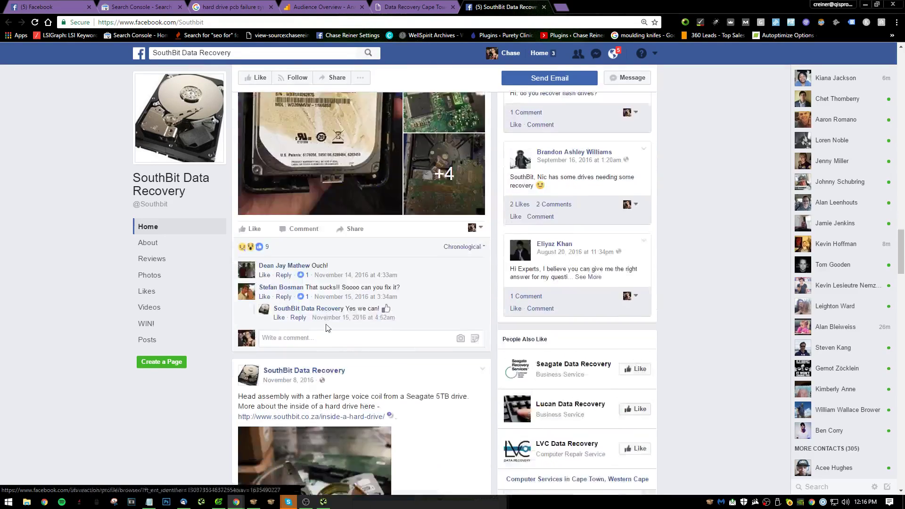
{"action": "scroll", "coordinate": [349, 340], "scroll_direction": "down", "scroll_amount": 20}
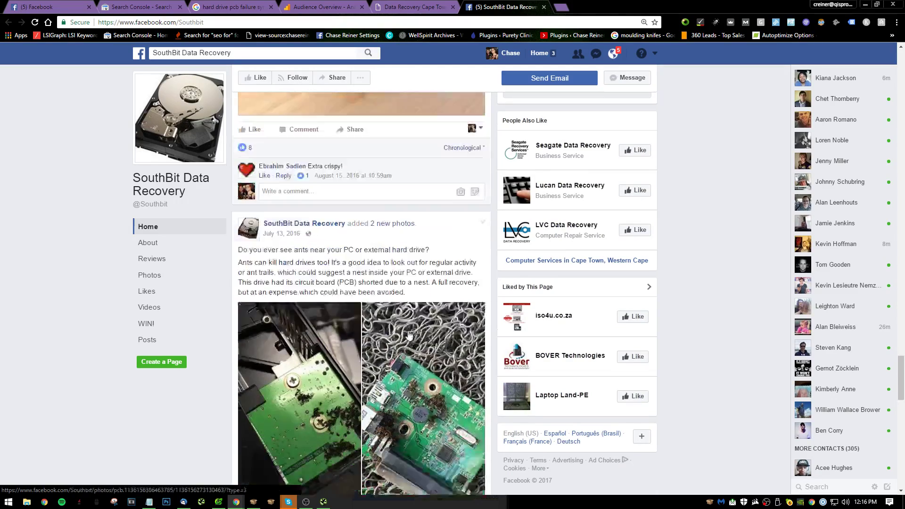
{"action": "scroll", "coordinate": [409, 203], "scroll_direction": "down", "scroll_amount": 12}
- In Notepad, write item 36 as "Consider repurposing content and images on other social platforms" and start a new line
{"action": "key", "text": "alt+Tab"}
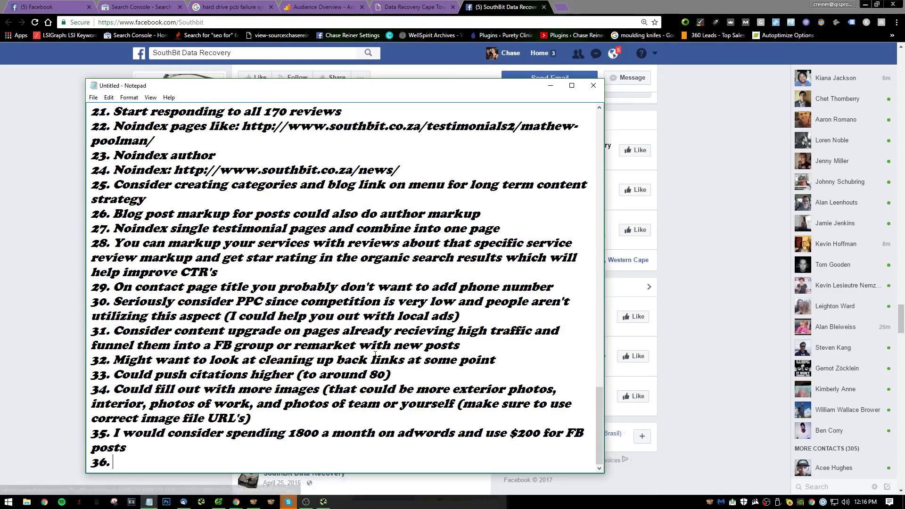
{"action": "type", "text": "nsider re"}
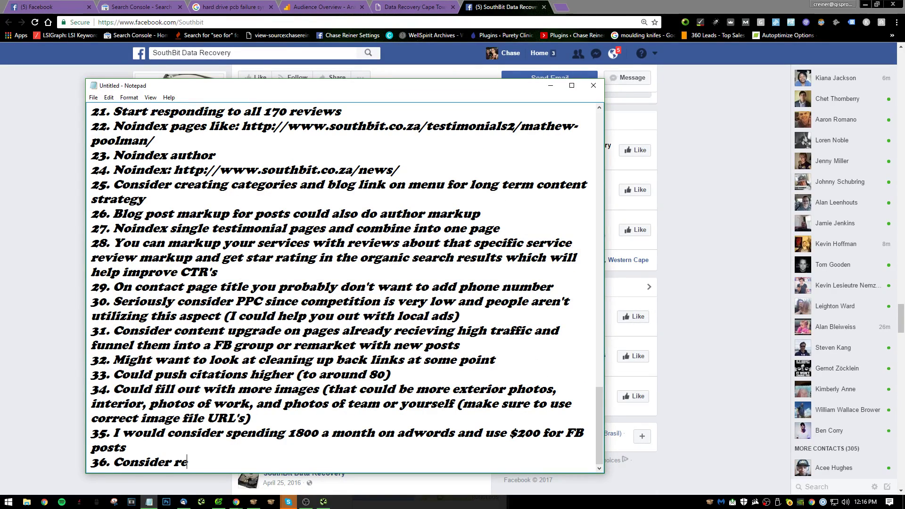
{"action": "type", "text": "purpos"}
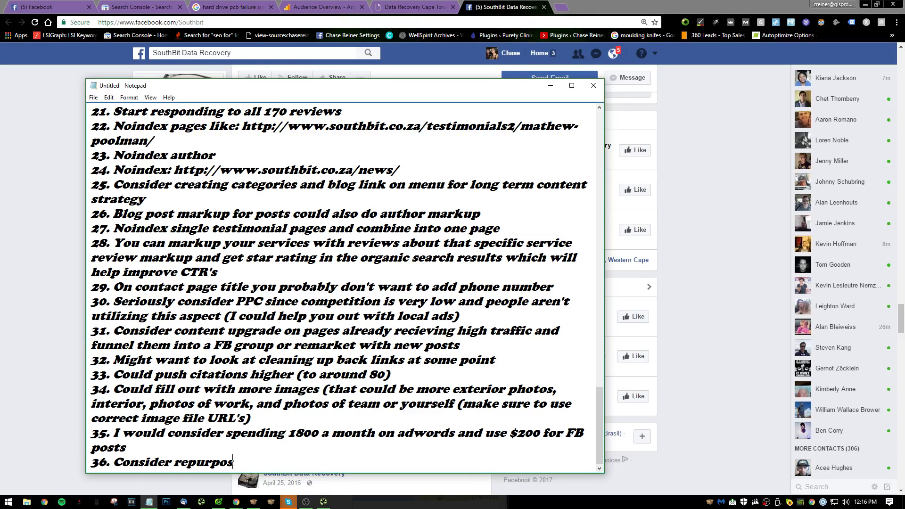
{"action": "type", "text": "ing content and imagfe"}
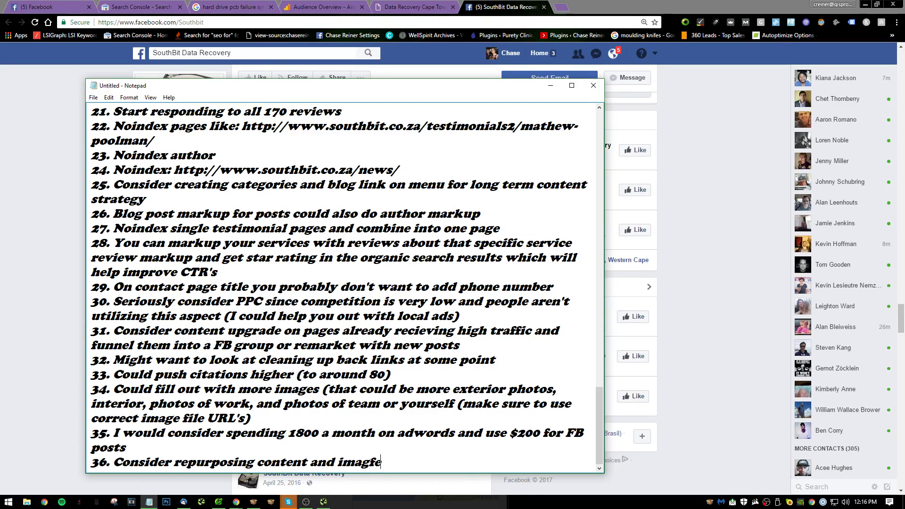
{"action": "key", "text": "BackSpace"}
{"action": "key", "text": "BackSpace"}
{"action": "type", "text": "es on other socia"}
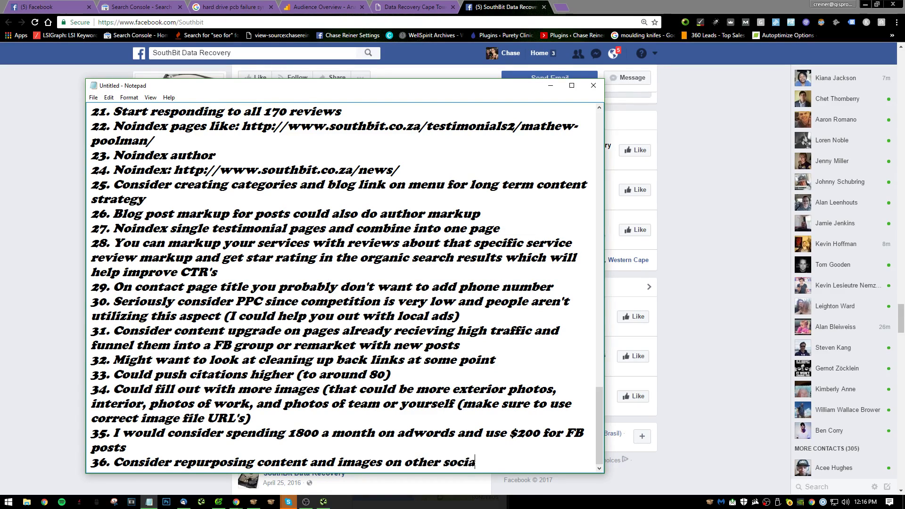
{"action": "type", "text": "l platforms"}
{"action": "key", "text": "Return"}
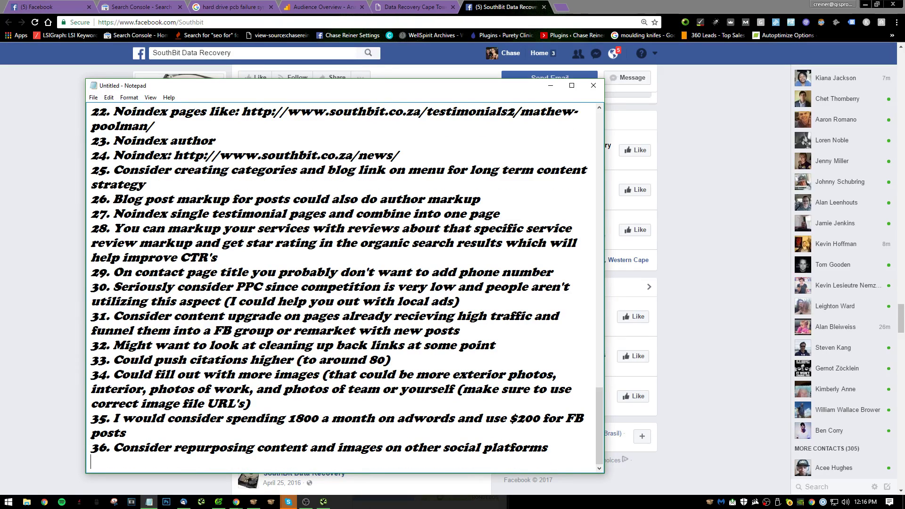
- Return to the browser and skim the remaining posts on SouthBit's Facebook page
{"action": "left_click", "coordinate": [619, 187]}
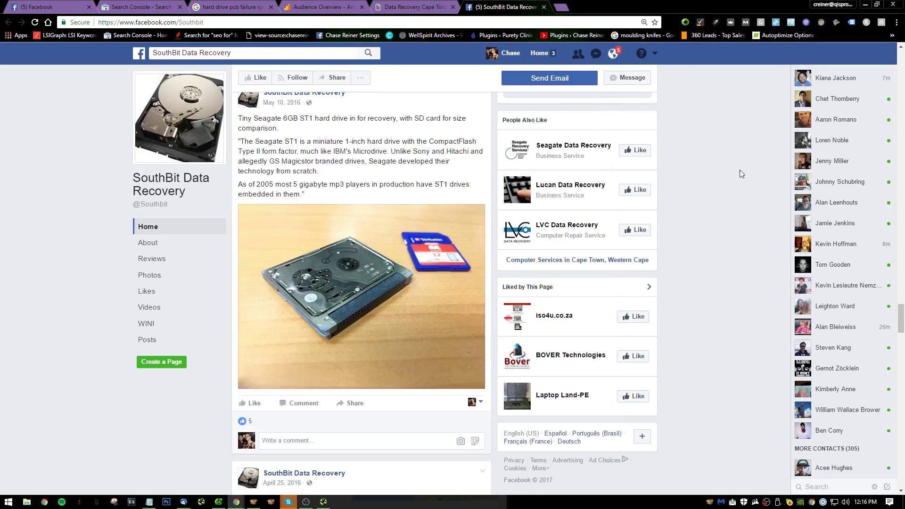
{"action": "scroll", "coordinate": [740, 170], "scroll_direction": "down", "scroll_amount": 10}
{"action": "scroll", "coordinate": [698, 174], "scroll_direction": "up", "scroll_amount": 3}
{"action": "scroll", "coordinate": [698, 175], "scroll_direction": "up", "scroll_amount": 15}
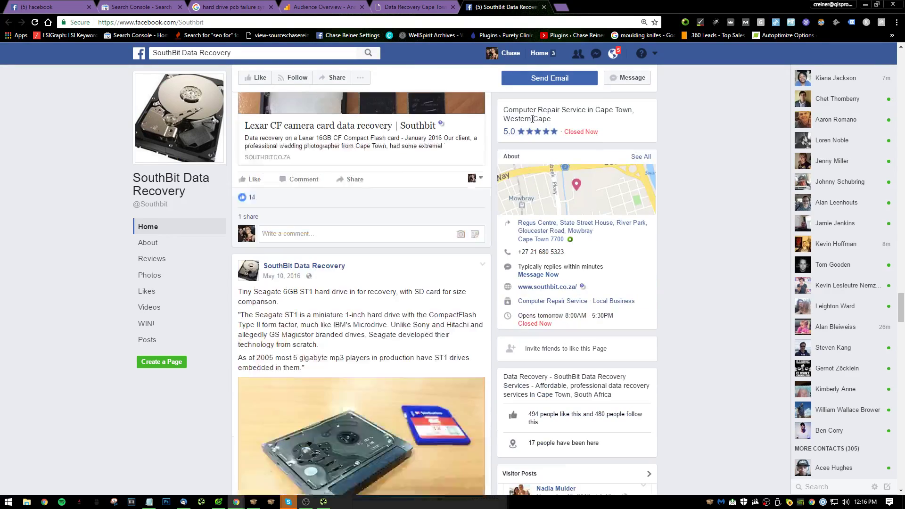
{"action": "scroll", "coordinate": [188, 154], "scroll_direction": "up", "scroll_amount": 2}
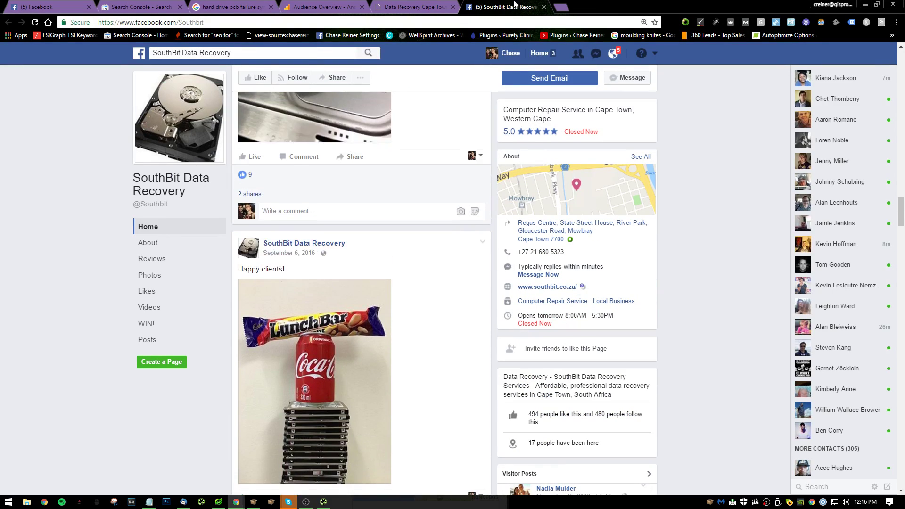
- Close SouthBit's Facebook page and inspect the social sharing links and footer of the southbit.co.za homepage
{"action": "left_click", "coordinate": [544, 6]}
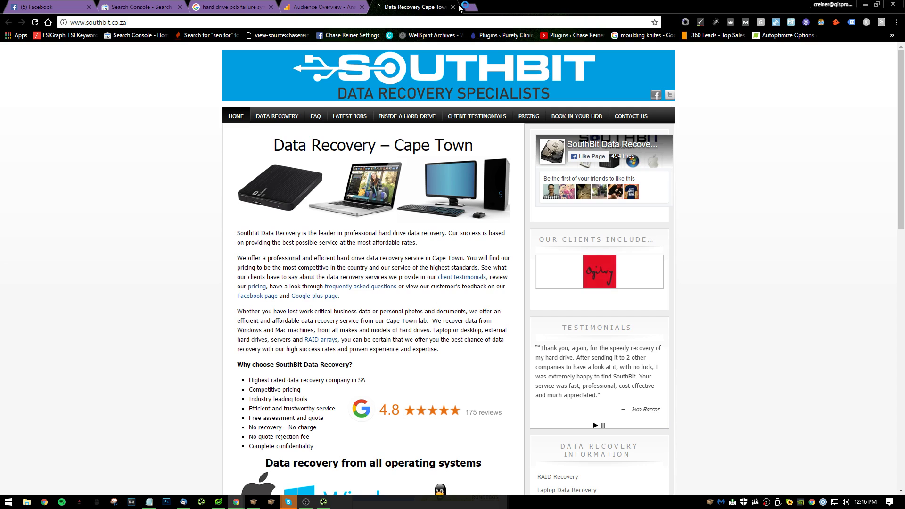
{"action": "scroll", "coordinate": [497, 242], "scroll_direction": "down", "scroll_amount": 15}
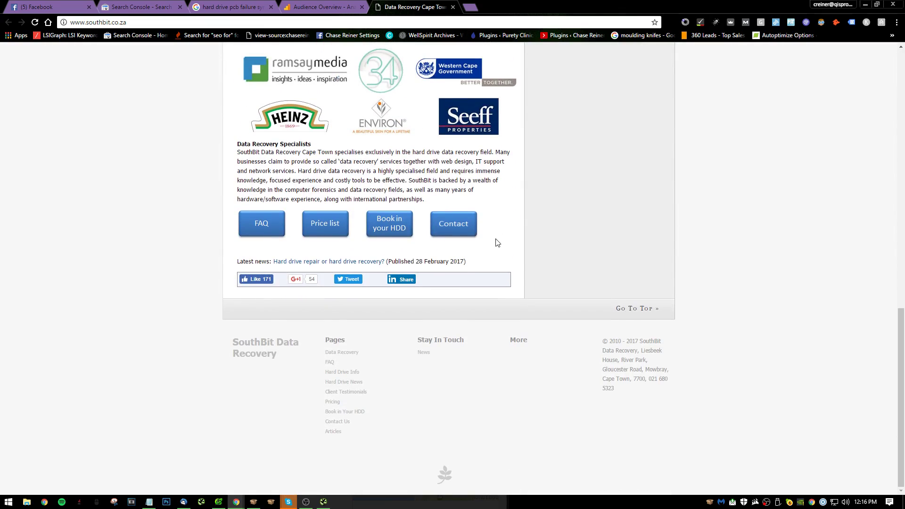
- Switch to the open Google Analytics report and bring up the All Pages report under Site Content to review its page table
{"action": "scroll", "coordinate": [455, 318], "scroll_direction": "up", "scroll_amount": 15}
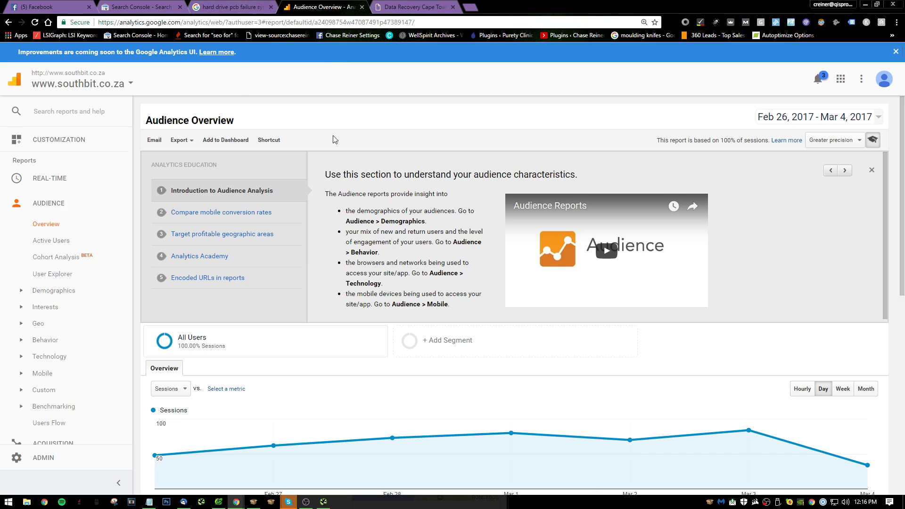
{"action": "left_click", "coordinate": [321, 7]}
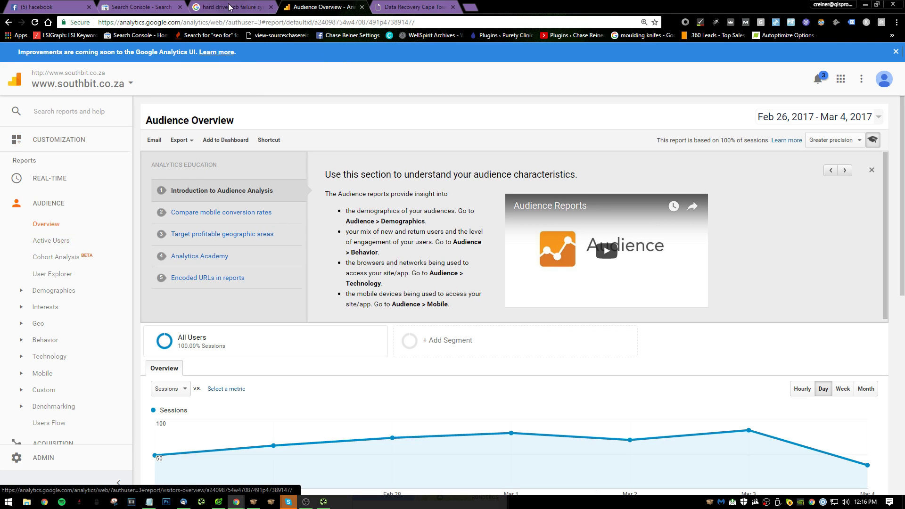
{"action": "scroll", "coordinate": [62, 339], "scroll_direction": "down", "scroll_amount": 2}
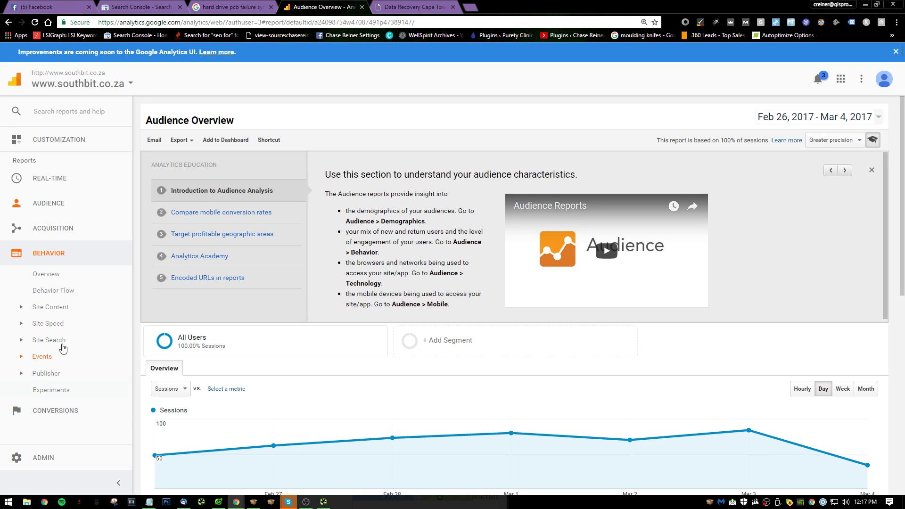
{"action": "left_click", "coordinate": [65, 309]}
{"action": "left_click", "coordinate": [65, 323]}
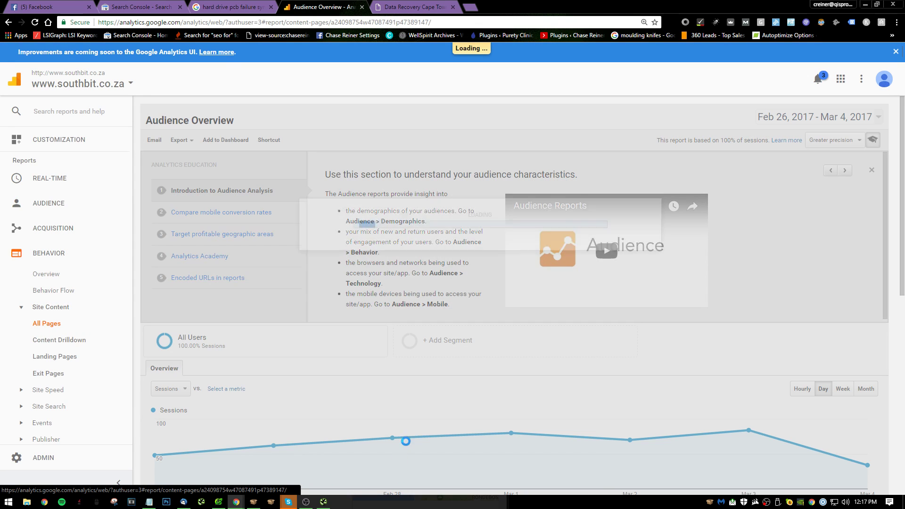
{"action": "scroll", "coordinate": [350, 335], "scroll_direction": "down", "scroll_amount": 3}
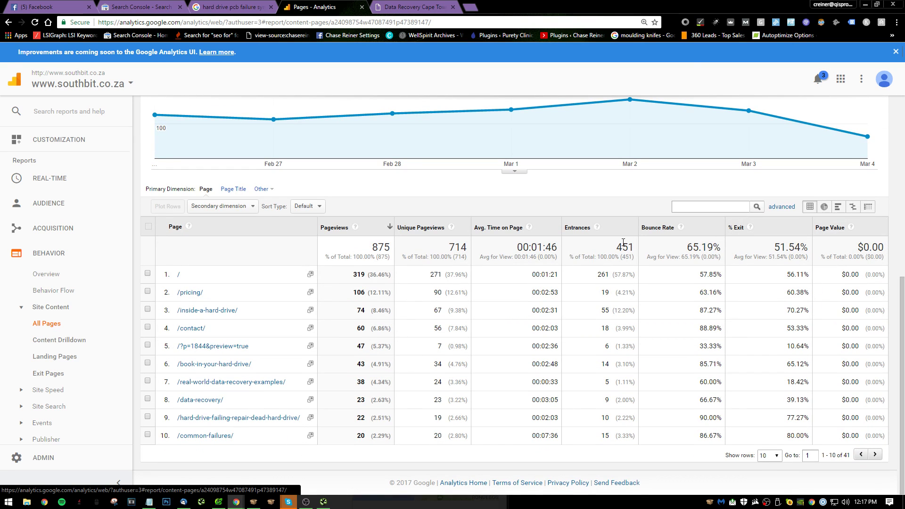
- Open the Goals Overview report under Conversions and examine the goal completions and their completion locations
{"action": "scroll", "coordinate": [52, 425], "scroll_direction": "down", "scroll_amount": 1}
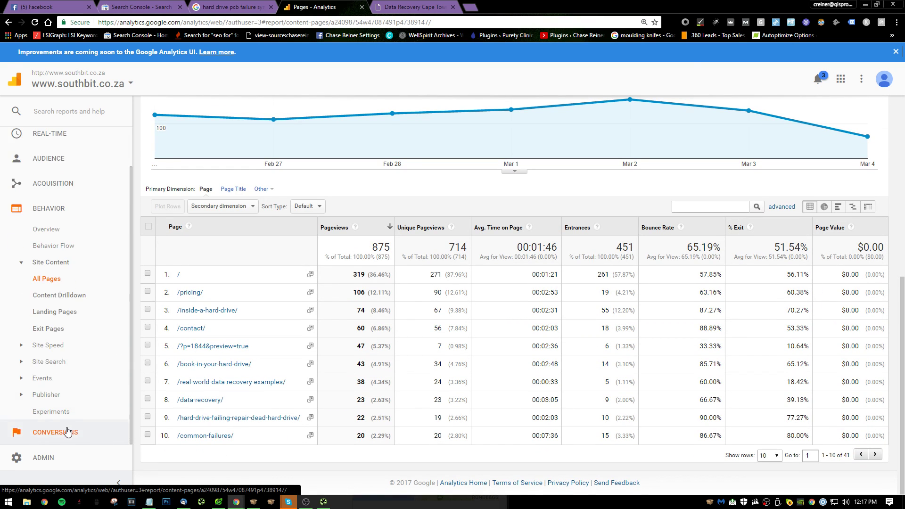
{"action": "left_click", "coordinate": [65, 432]}
{"action": "left_click", "coordinate": [20, 299]}
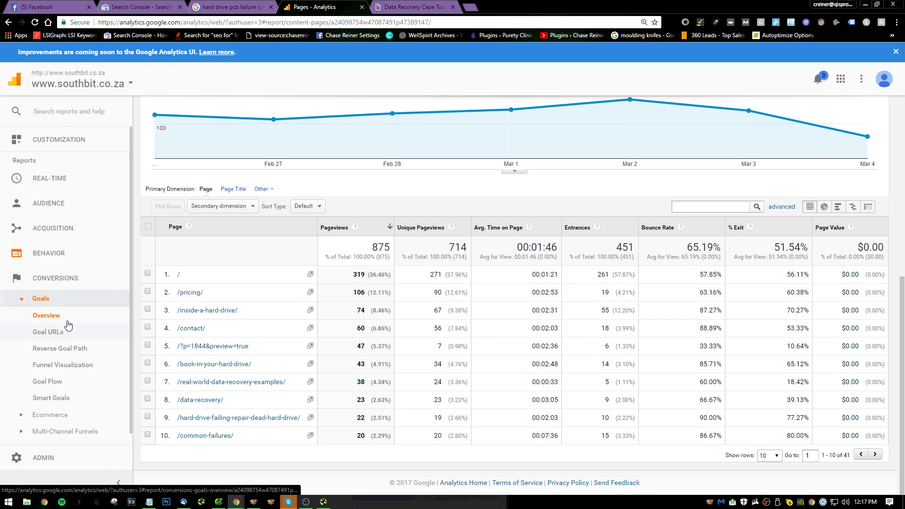
{"action": "left_click", "coordinate": [29, 316]}
{"action": "scroll", "coordinate": [745, 353], "scroll_direction": "down", "scroll_amount": 6}
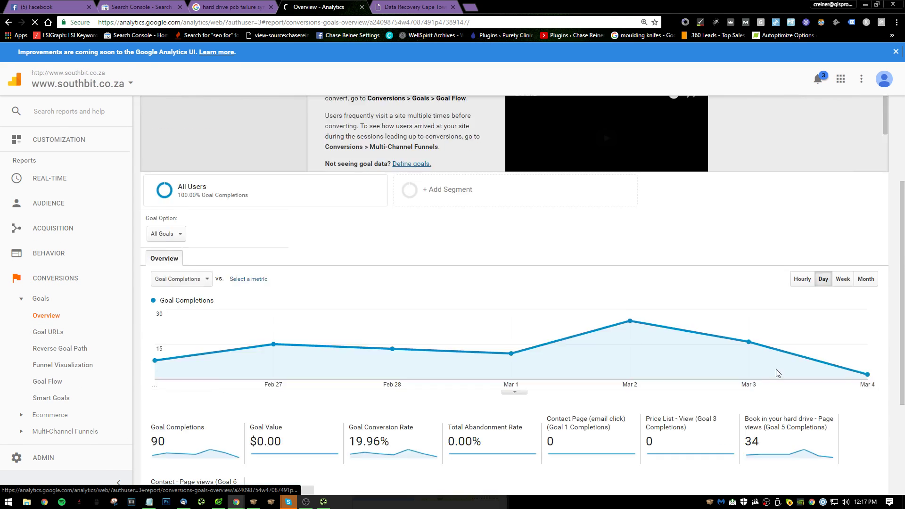
{"action": "scroll", "coordinate": [716, 361], "scroll_direction": "down", "scroll_amount": 1}
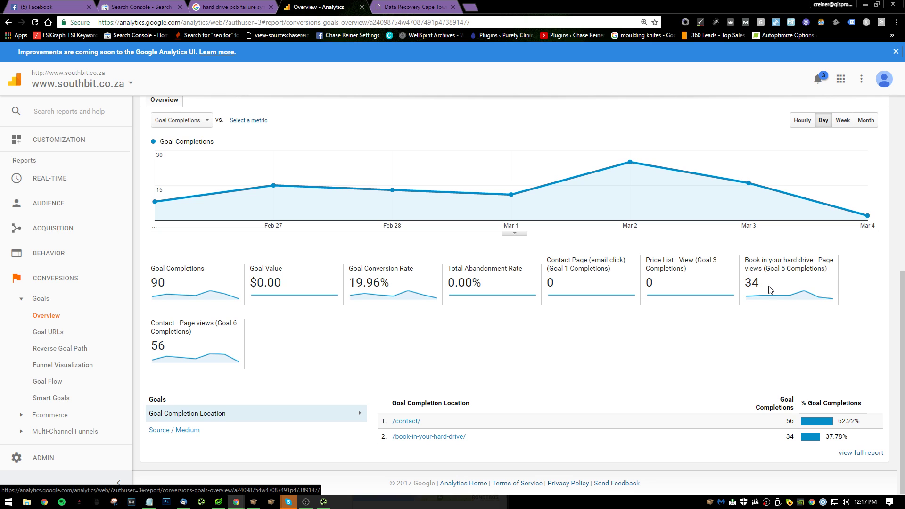
{"action": "left_click_drag", "start_coordinate": [768, 286], "coordinate": [751, 298]}
{"action": "left_click", "coordinate": [519, 376]}
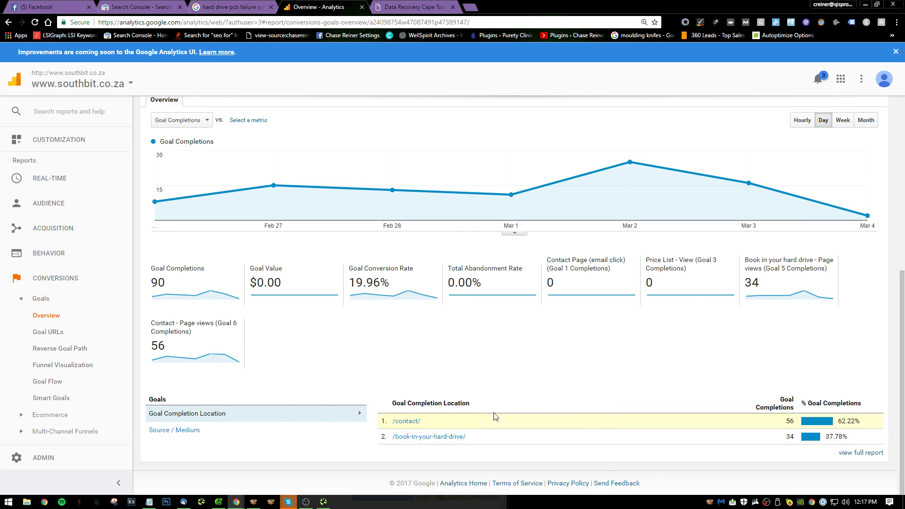
{"action": "key", "text": "alt+Tab"}
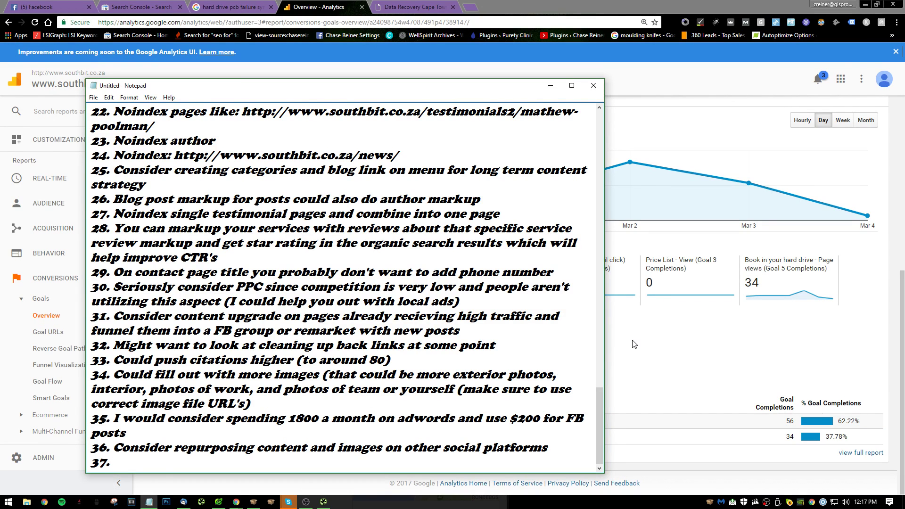
{"action": "key", "text": "alt+Tab"}
{"action": "scroll", "coordinate": [660, 376], "scroll_direction": "up", "scroll_amount": 7}
{"action": "scroll", "coordinate": [662, 371], "scroll_direction": "down", "scroll_amount": 4}
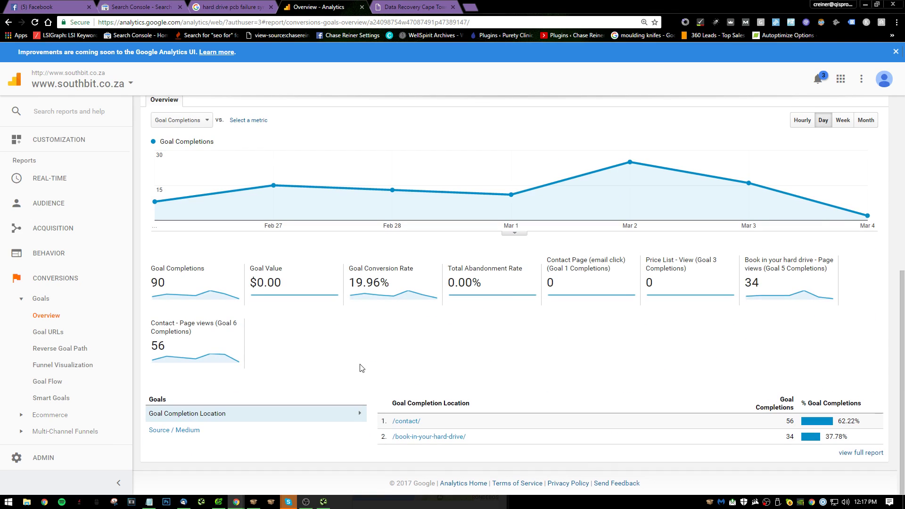
- In Notepad, write item 37 as "Consider call tracking as well" and start item 38
{"action": "key", "text": "alt+Tab"}
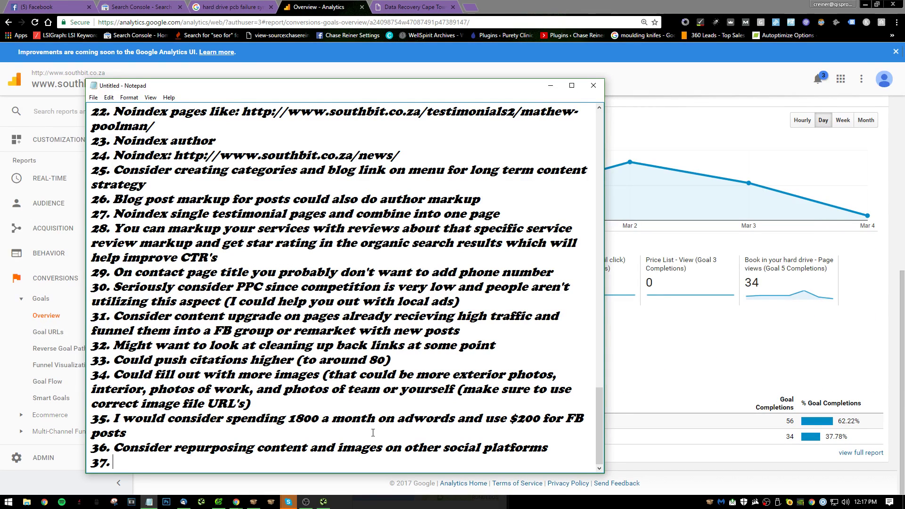
{"action": "type", "text": "call trac"}
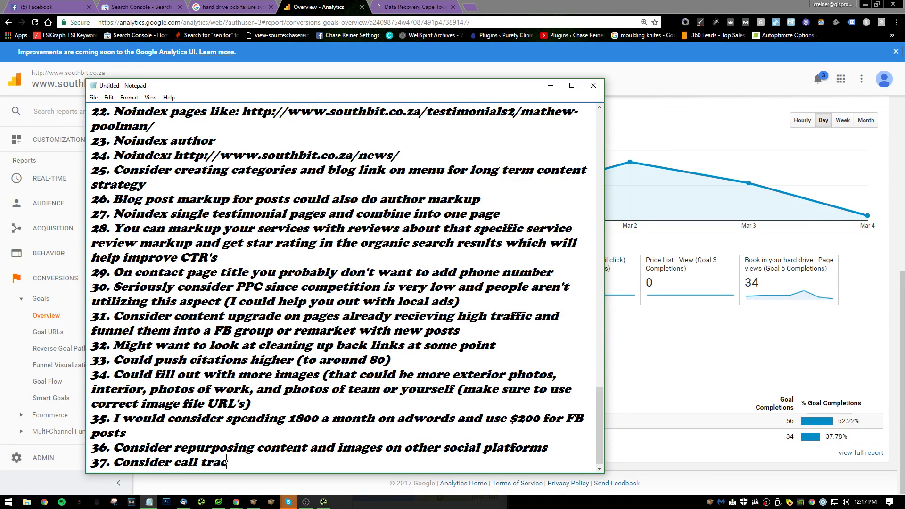
{"action": "type", "text": "king as well"}
{"action": "key", "text": "Return"}
{"action": "type", "text": "38."}
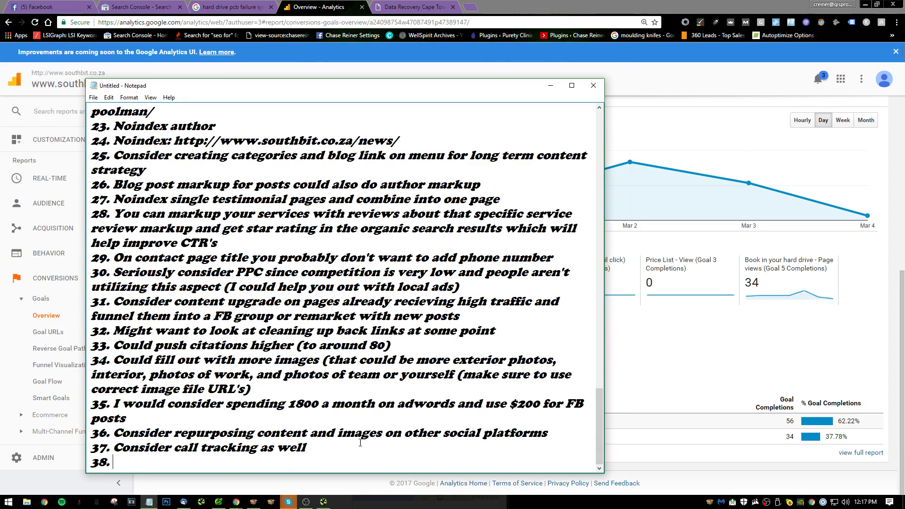
- Return to Google Analytics, look through the report categories and reopen the All Pages report under Site Content
{"action": "key", "text": "alt+Tab"}
{"action": "scroll", "coordinate": [360, 442], "scroll_direction": "up", "scroll_amount": 5}
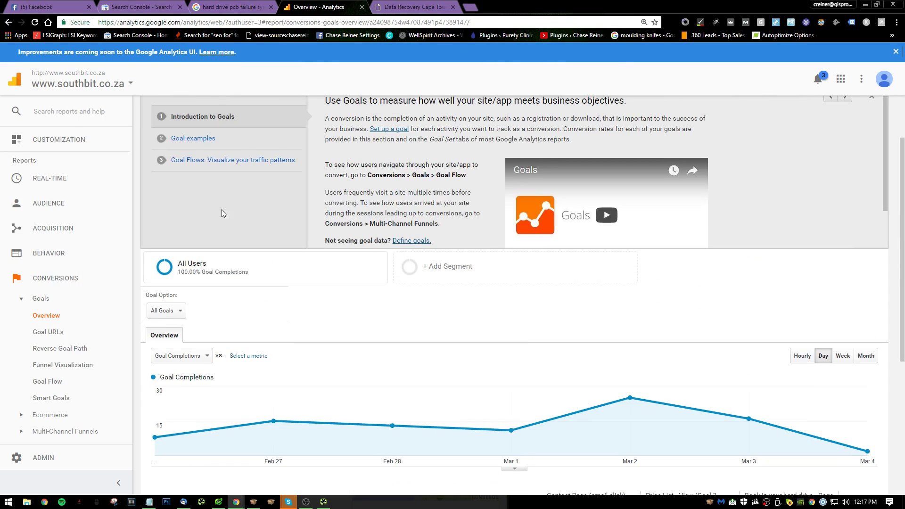
{"action": "left_click", "coordinate": [54, 298]}
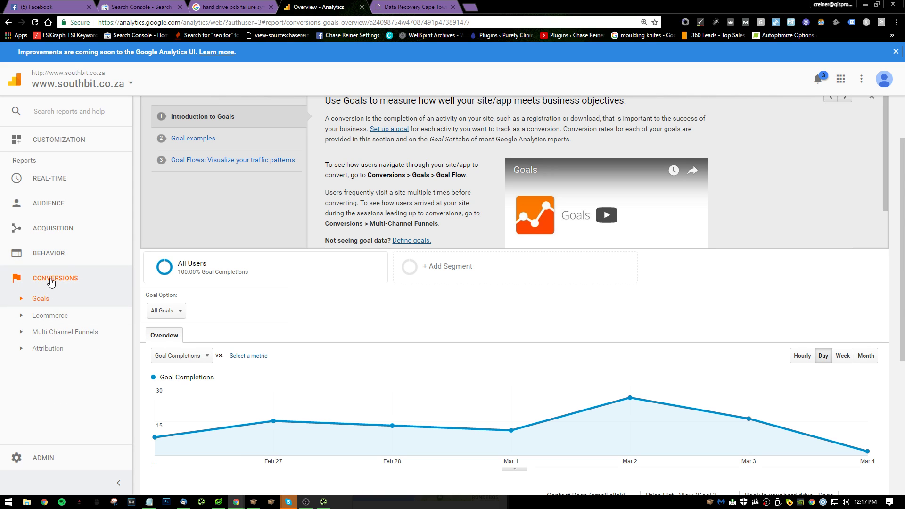
{"action": "left_click", "coordinate": [69, 256]}
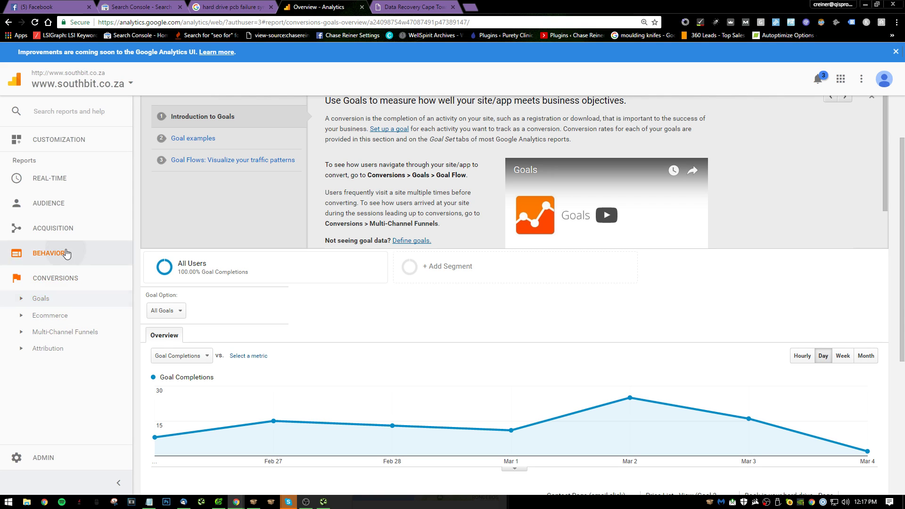
{"action": "left_click", "coordinate": [66, 238]}
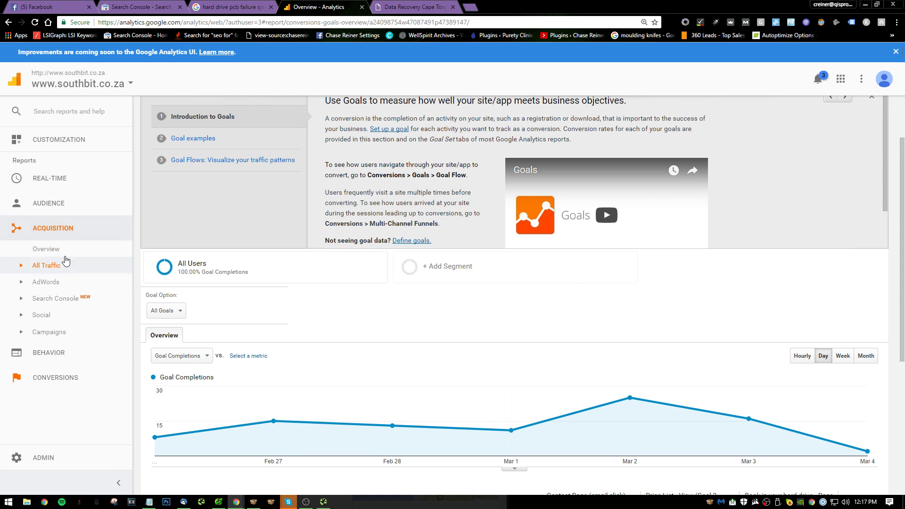
{"action": "left_click", "coordinate": [62, 264]}
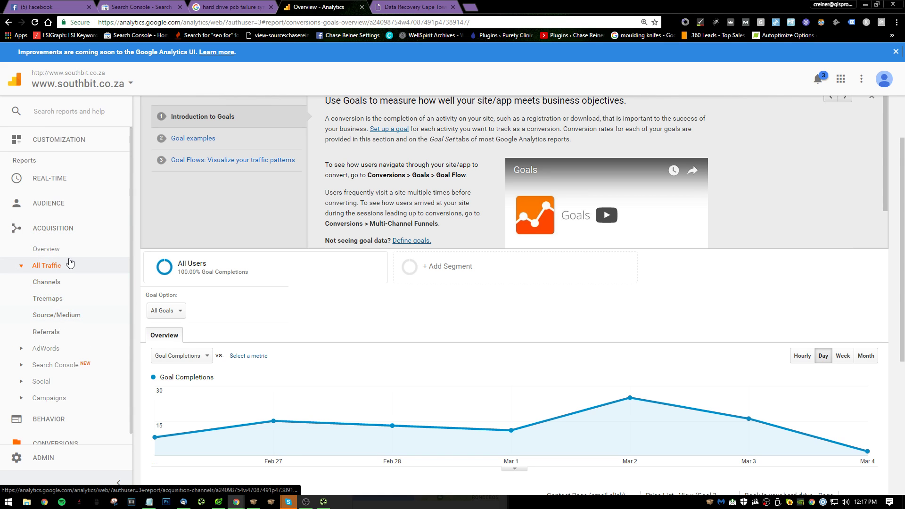
{"action": "left_click", "coordinate": [67, 204]}
{"action": "left_click", "coordinate": [48, 373]}
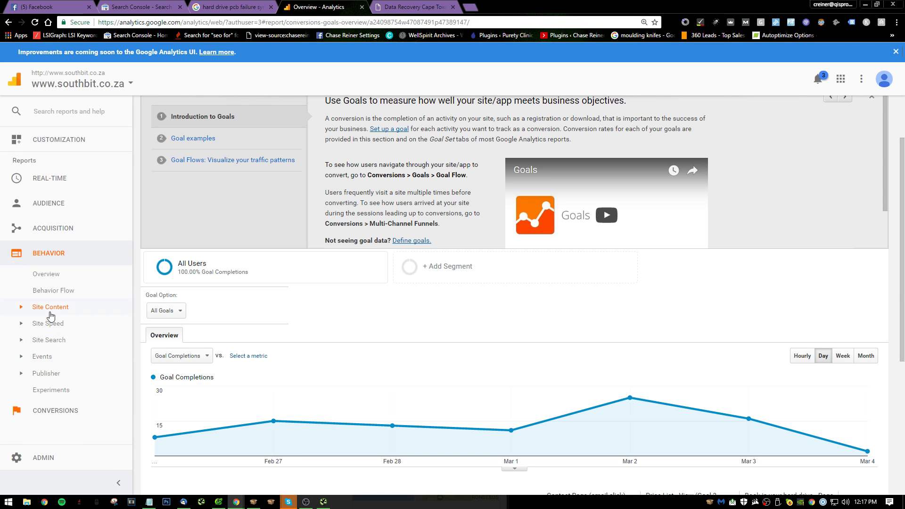
{"action": "left_click", "coordinate": [51, 307]}
{"action": "left_click", "coordinate": [64, 324]}
{"action": "key", "text": "alt+Tab"}
{"action": "key", "text": "alt+Tab"}
{"action": "key", "text": "alt+Tab"}
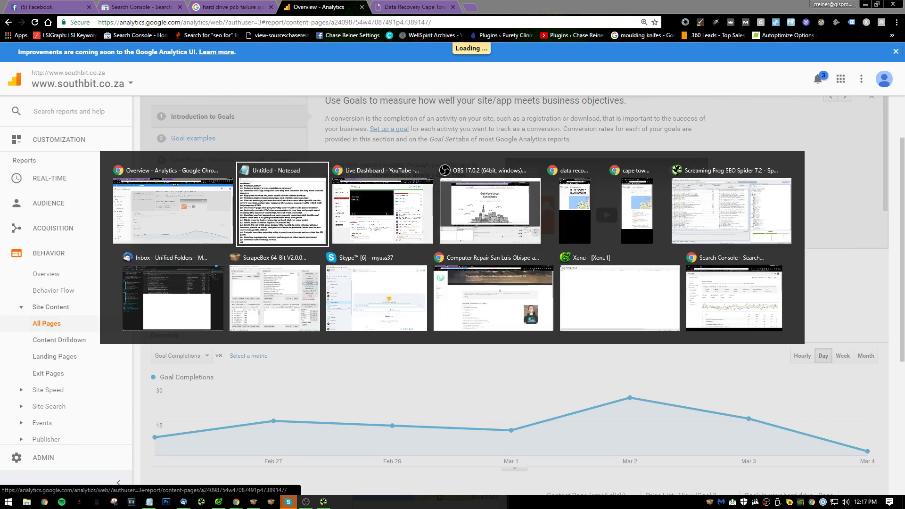
{"action": "key", "text": "Escape"}
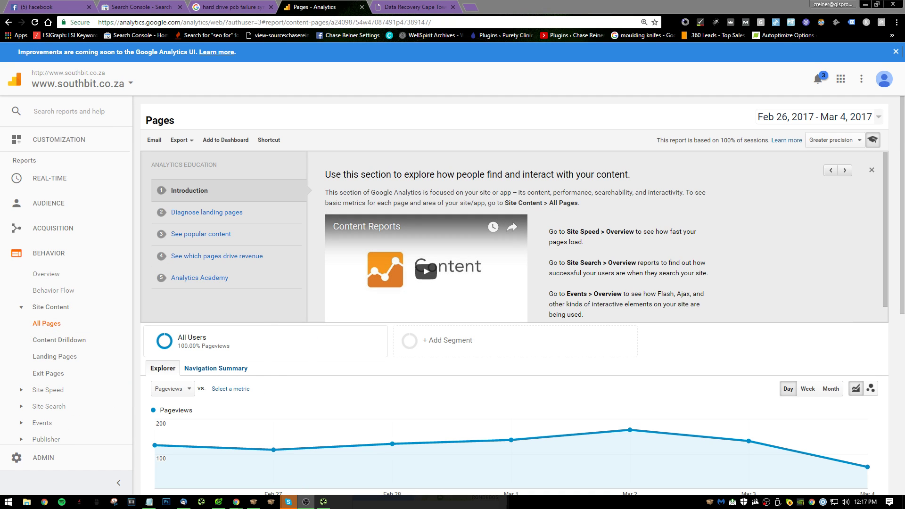
{"action": "scroll", "coordinate": [344, 329], "scroll_direction": "down", "scroll_amount": 5}
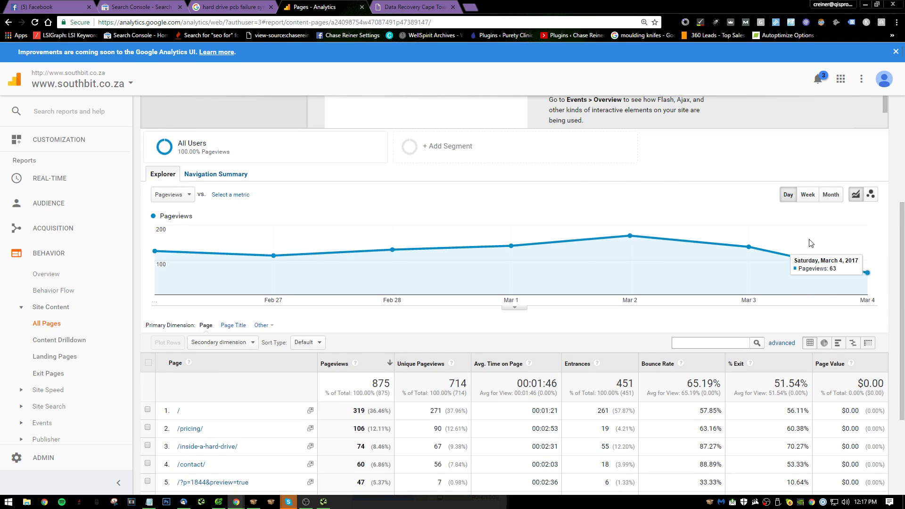
- Set the All Pages report's date range to Feb 1, 2017 - Mar 5, 2017 and apply it
{"action": "scroll", "coordinate": [818, 226], "scroll_direction": "up", "scroll_amount": 5}
{"action": "left_click", "coordinate": [820, 117]}
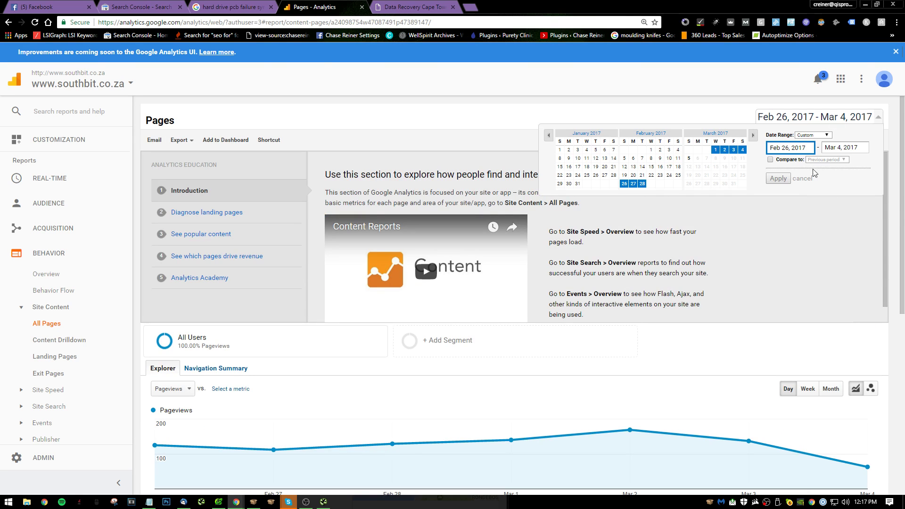
{"action": "left_click", "coordinate": [689, 158]}
{"action": "left_click", "coordinate": [775, 148]}
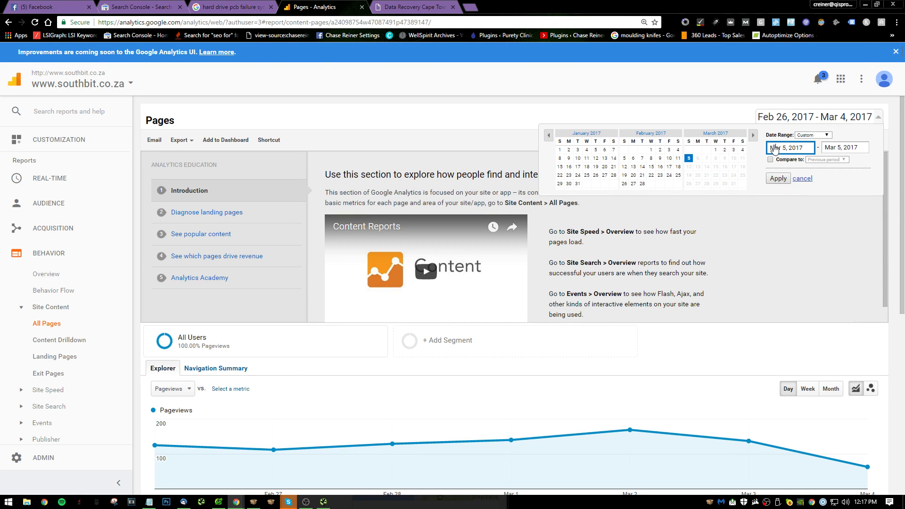
{"action": "left_click", "coordinate": [650, 149]}
{"action": "left_click", "coordinate": [779, 179]}
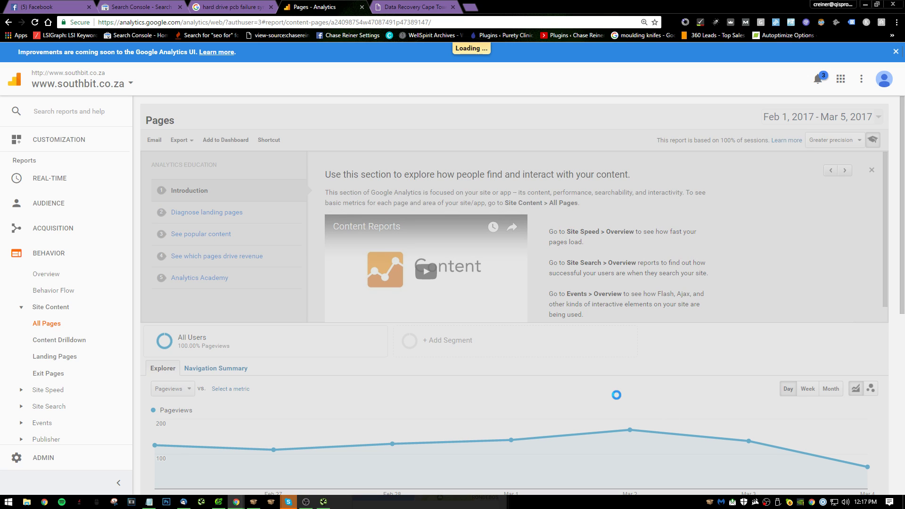
- Expand the page table to show 25 rows and look over the additional pages
{"action": "scroll", "coordinate": [450, 264], "scroll_direction": "down", "scroll_amount": 3}
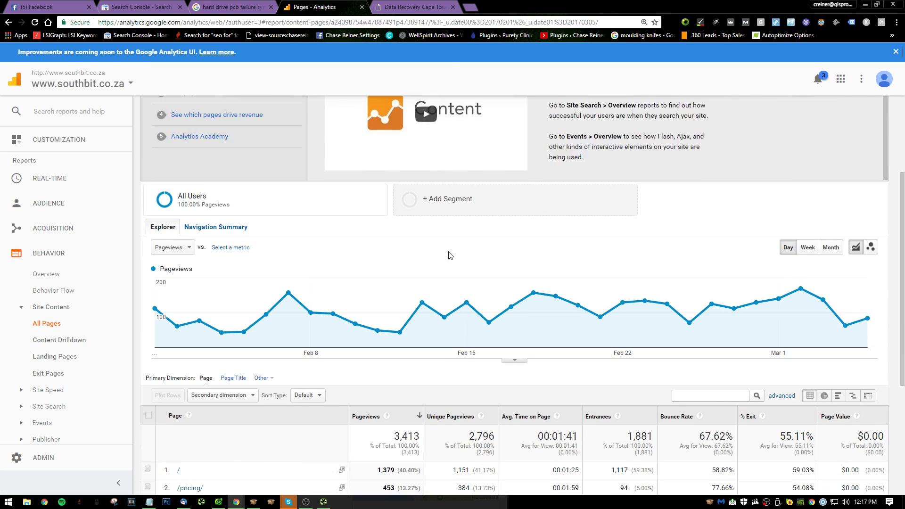
{"action": "scroll", "coordinate": [451, 256], "scroll_direction": "down", "scroll_amount": 4}
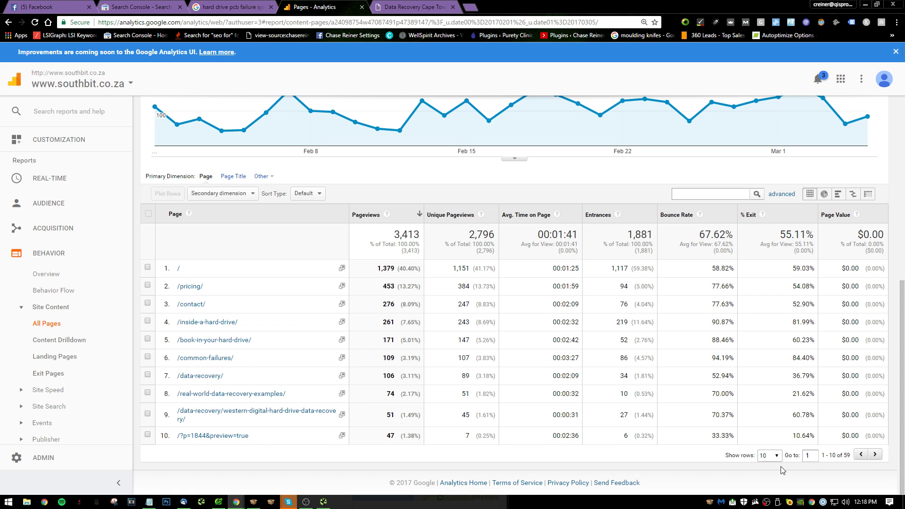
{"action": "left_click", "coordinate": [769, 456]}
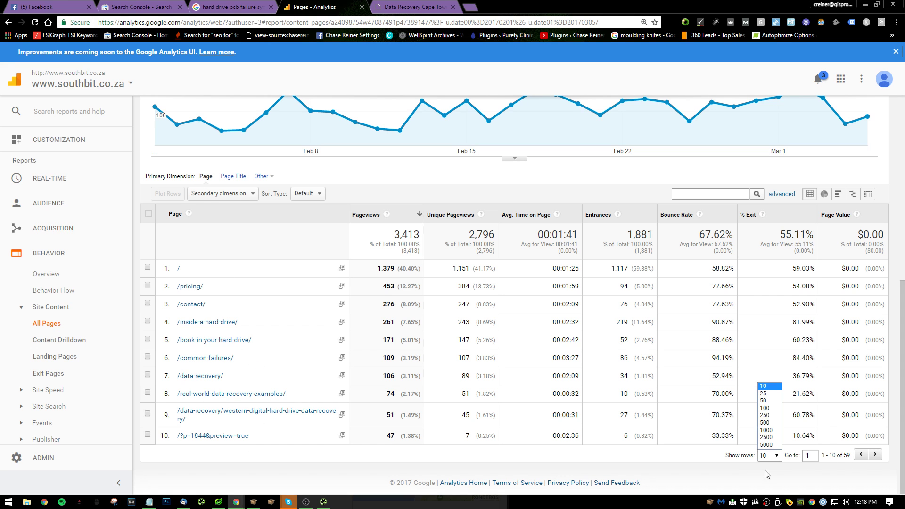
{"action": "left_click", "coordinate": [767, 398]}
{"action": "scroll", "coordinate": [524, 377], "scroll_direction": "down", "scroll_amount": 3}
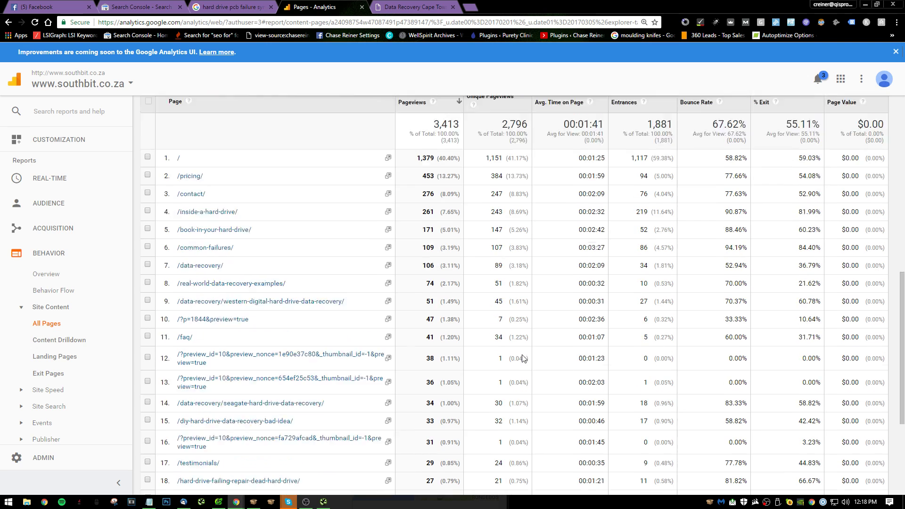
- Examine the bounce rates in the page table, particularly those of the homepage and the /pricing/ page
{"action": "scroll", "coordinate": [583, 240], "scroll_direction": "up", "scroll_amount": 3}
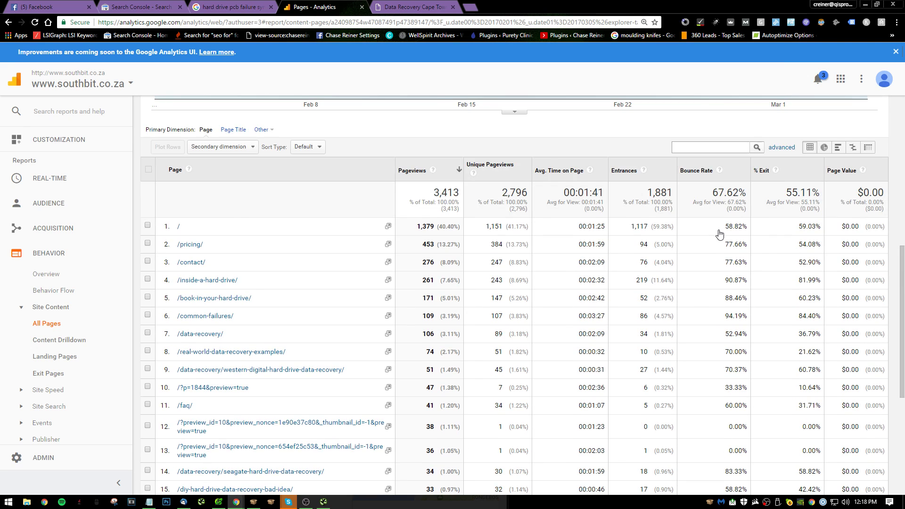
{"action": "scroll", "coordinate": [349, 189], "scroll_direction": "down", "scroll_amount": 3}
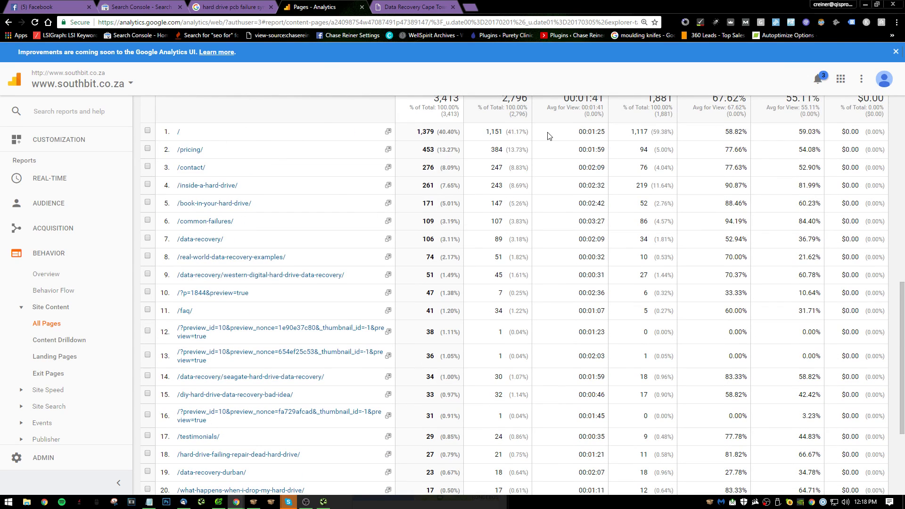
{"action": "scroll", "coordinate": [549, 136], "scroll_direction": "up", "scroll_amount": 1}
{"action": "left_click_drag", "start_coordinate": [721, 180], "coordinate": [748, 185]}
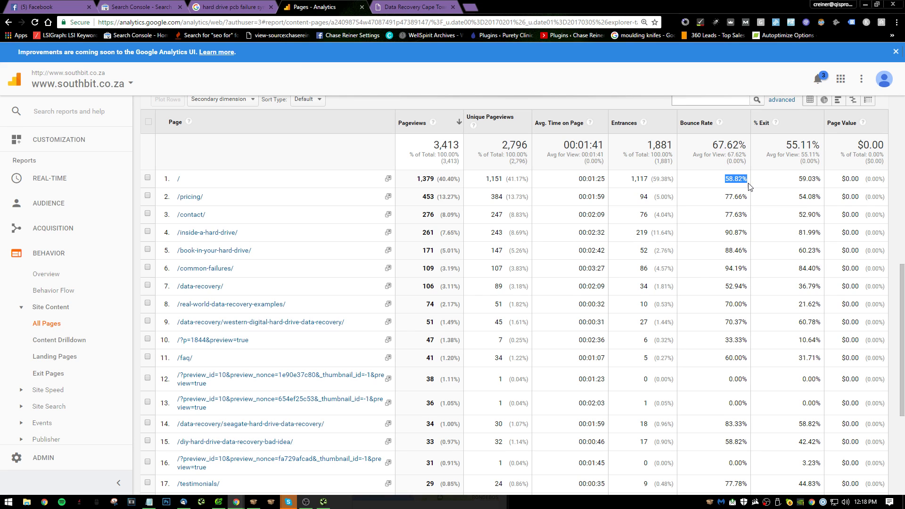
{"action": "left_click", "coordinate": [726, 206]}
{"action": "left_click_drag", "start_coordinate": [726, 197], "coordinate": [749, 198]}
{"action": "left_click", "coordinate": [710, 231]}
{"action": "scroll", "coordinate": [193, 297], "scroll_direction": "up", "scroll_amount": 10}
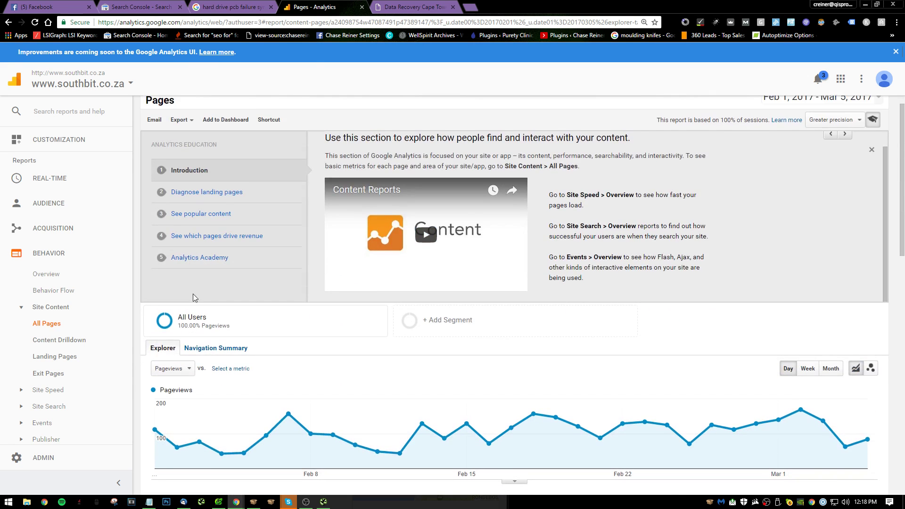
- Replace the All Users segment with Organic Traffic in the All Pages report and look over the filtered page table
{"action": "scroll", "coordinate": [193, 297], "scroll_direction": "down", "scroll_amount": 3}
{"action": "left_click", "coordinate": [448, 184]}
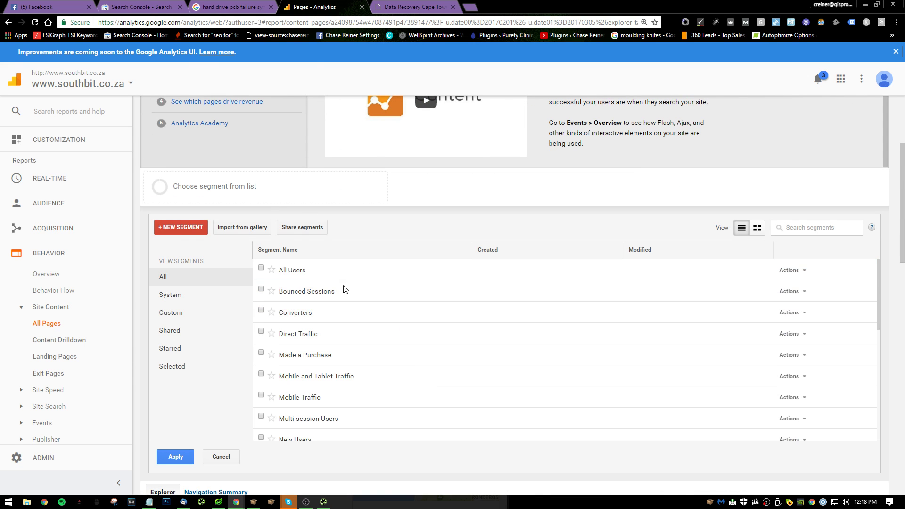
{"action": "scroll", "coordinate": [344, 302], "scroll_direction": "down", "scroll_amount": 4}
{"action": "left_click", "coordinate": [344, 315]}
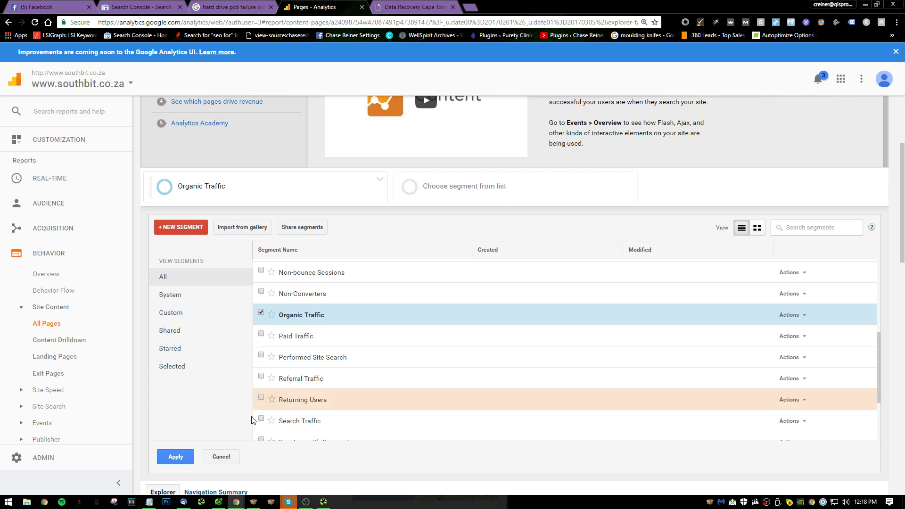
{"action": "left_click", "coordinate": [184, 457]}
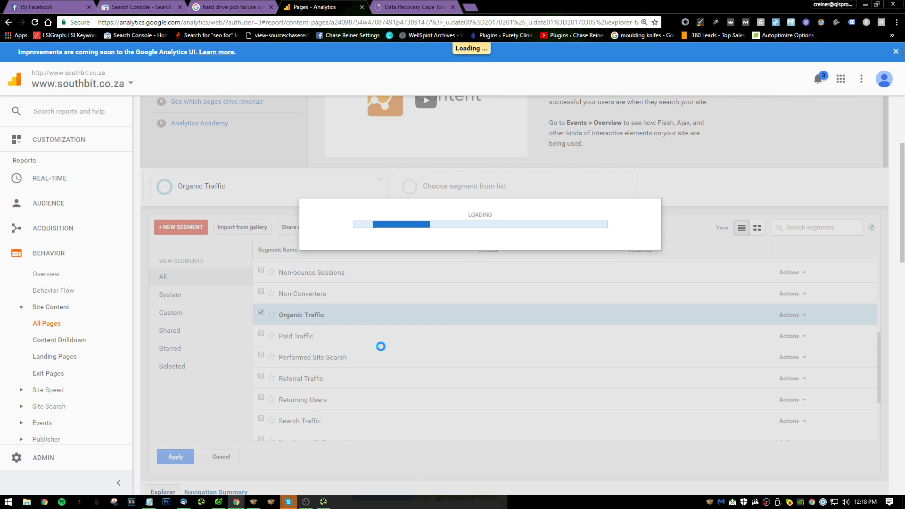
{"action": "scroll", "coordinate": [640, 315], "scroll_direction": "down", "scroll_amount": 10}
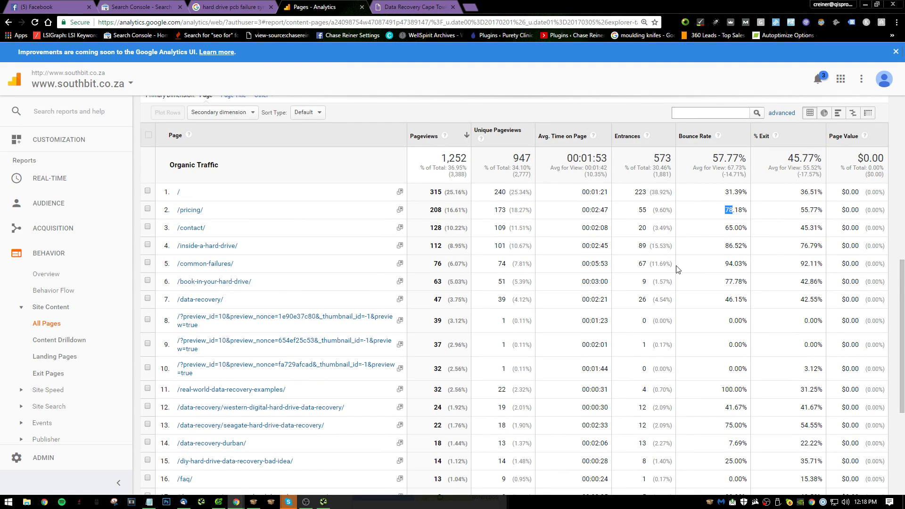
- In the Notepad list, write item 38 as "Figure out what we can do to lower bounce rate on pricing page"
{"action": "key", "text": "alt+Tab"}
{"action": "key", "text": "alt+Tab"}
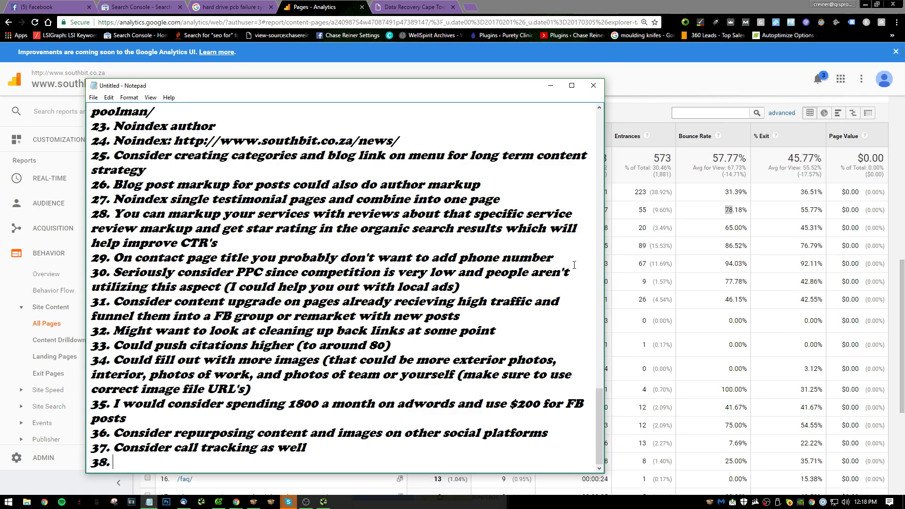
{"action": "type", "text": "Figure out"}
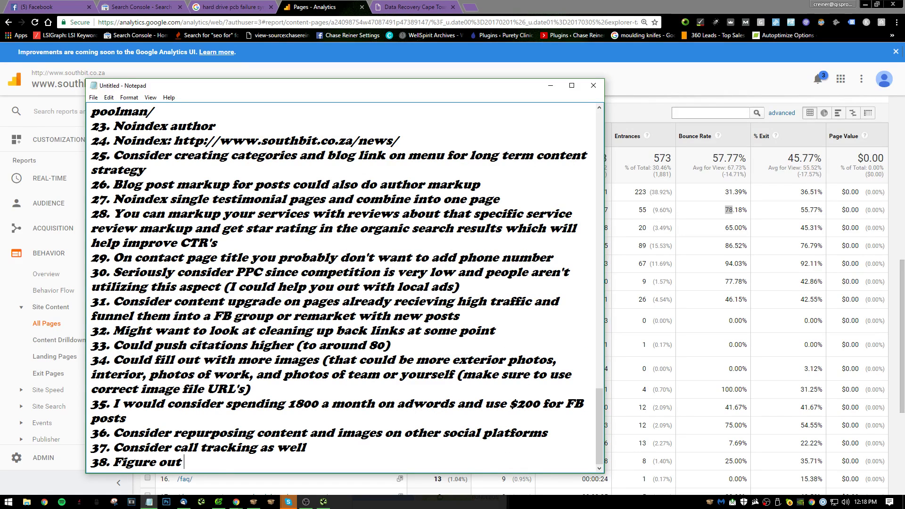
{"action": "type", "text": " what we can do to low"}
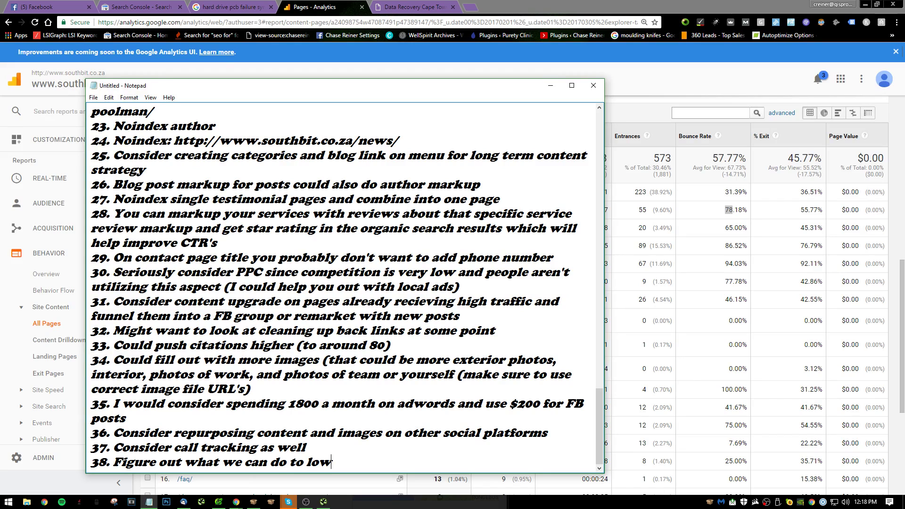
{"action": "type", "text": "er bounce r"}
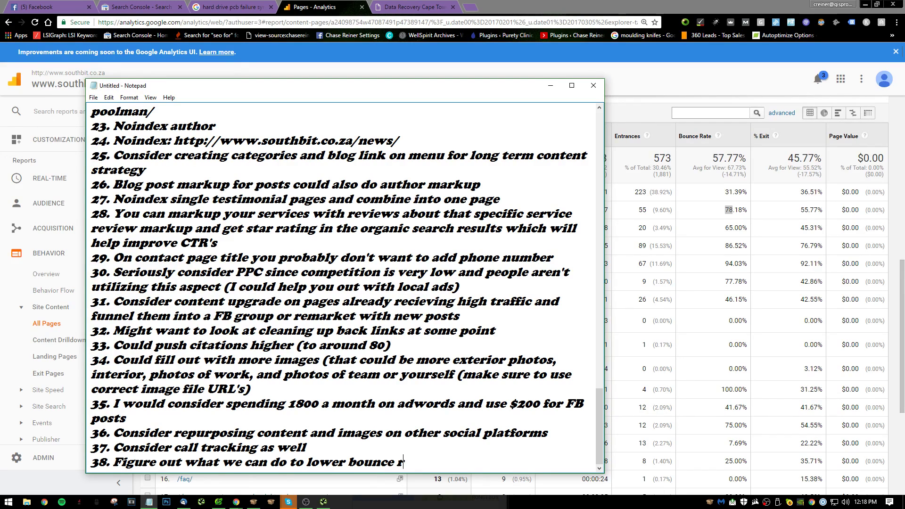
{"action": "type", "text": "ate on pricing page"}
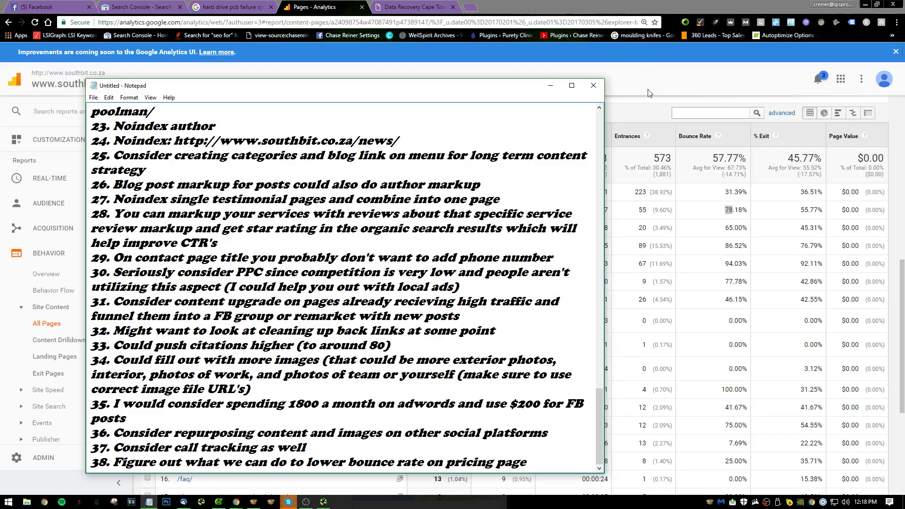
{"action": "left_click", "coordinate": [648, 93]}
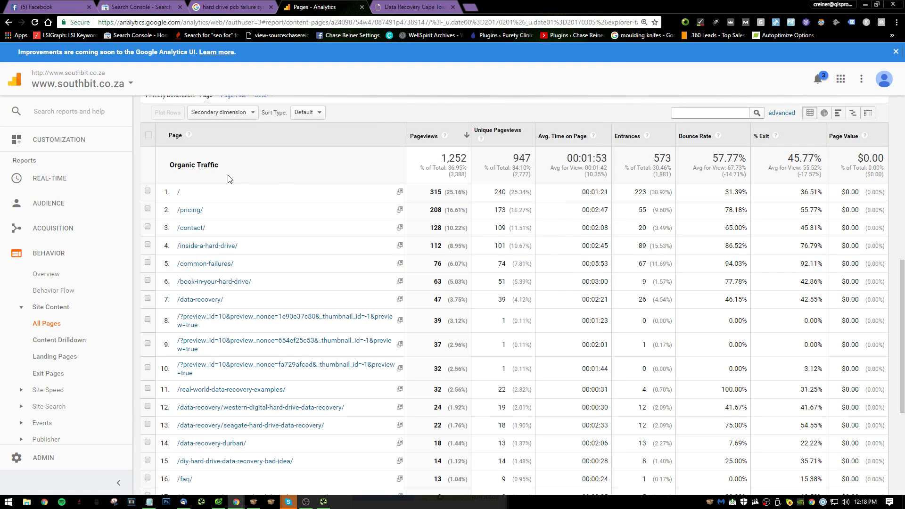
{"action": "right_click", "coordinate": [206, 218]}
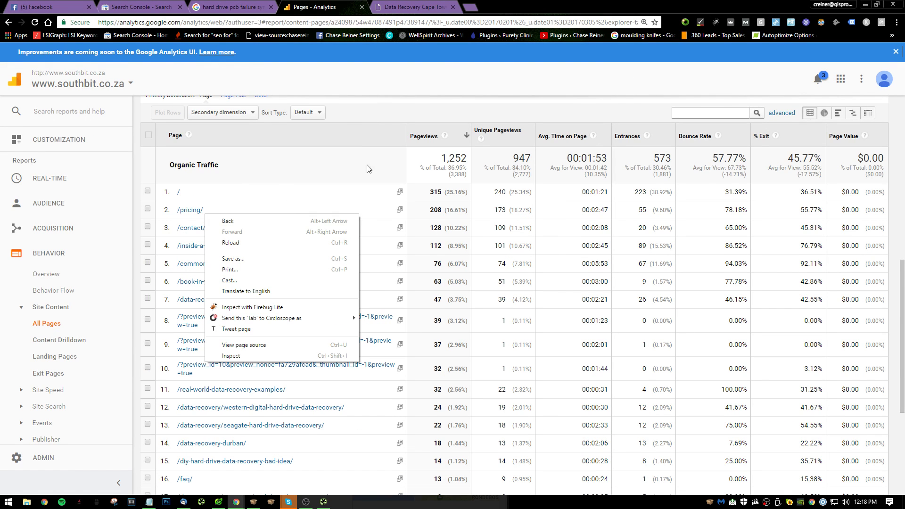
{"action": "left_click", "coordinate": [414, 7]}
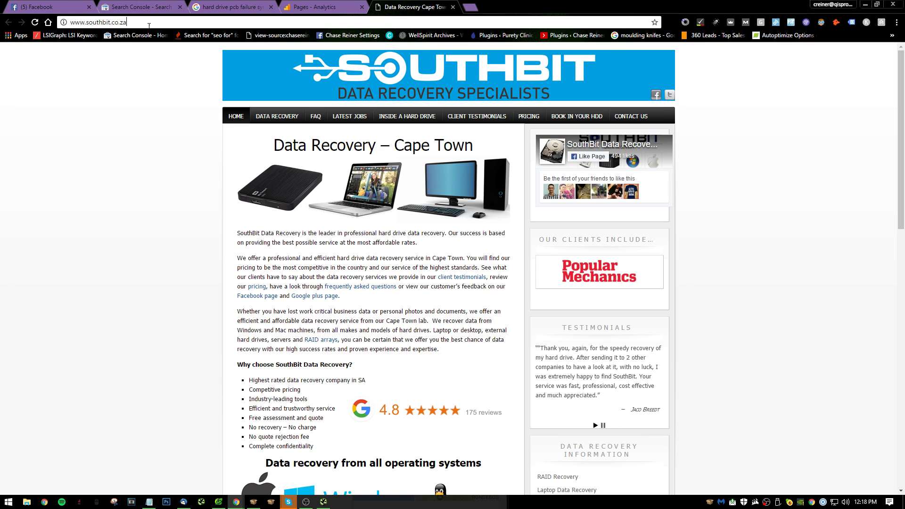
{"action": "type", "text": "/pricing/"}
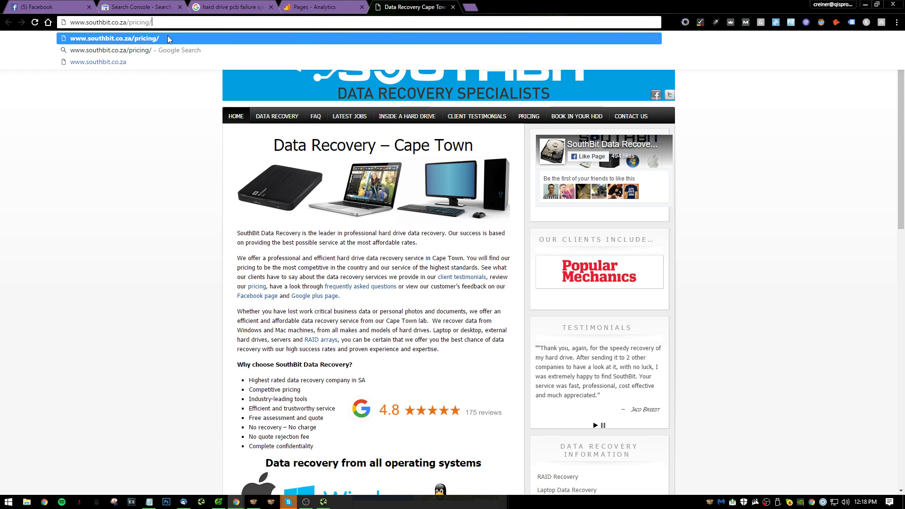
{"action": "key", "text": "Return"}
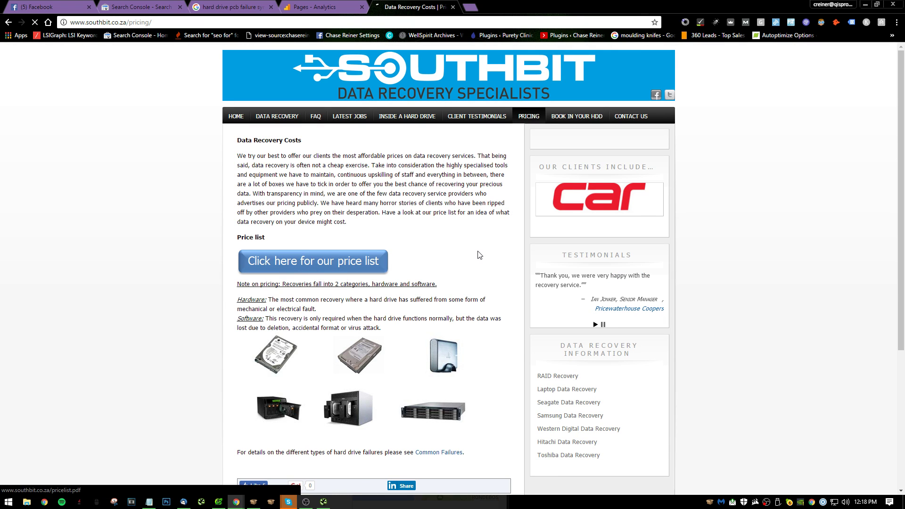
{"action": "scroll", "coordinate": [377, 282], "scroll_direction": "down", "scroll_amount": 4}
{"action": "scroll", "coordinate": [385, 225], "scroll_direction": "up", "scroll_amount": 2}
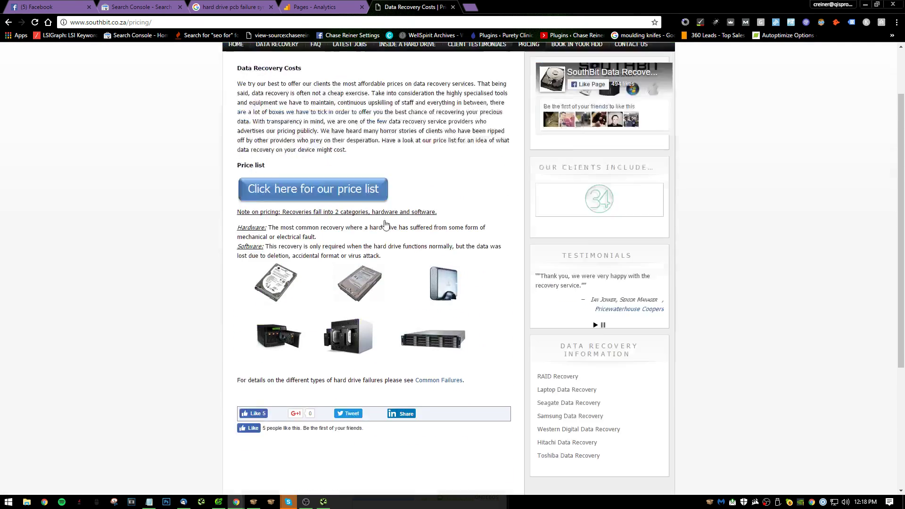
{"action": "scroll", "coordinate": [386, 224], "scroll_direction": "up", "scroll_amount": 2}
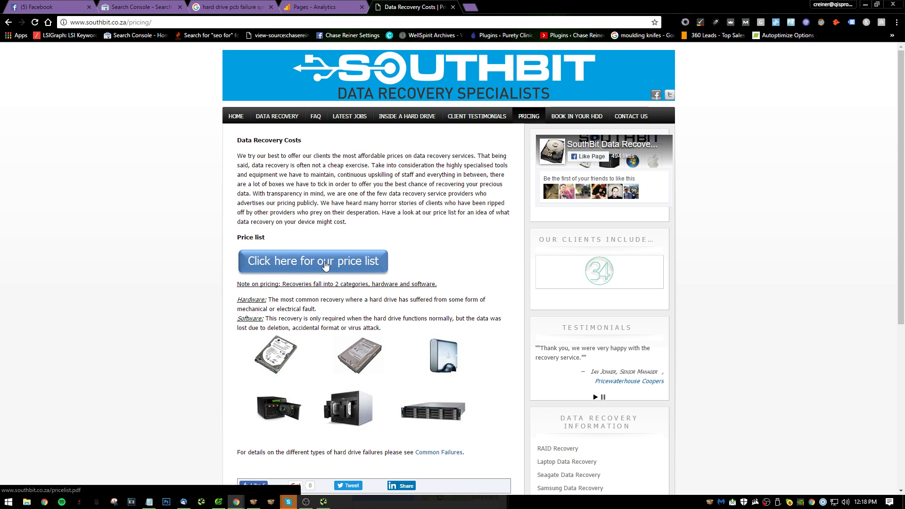
{"action": "scroll", "coordinate": [385, 282], "scroll_direction": "down", "scroll_amount": 4}
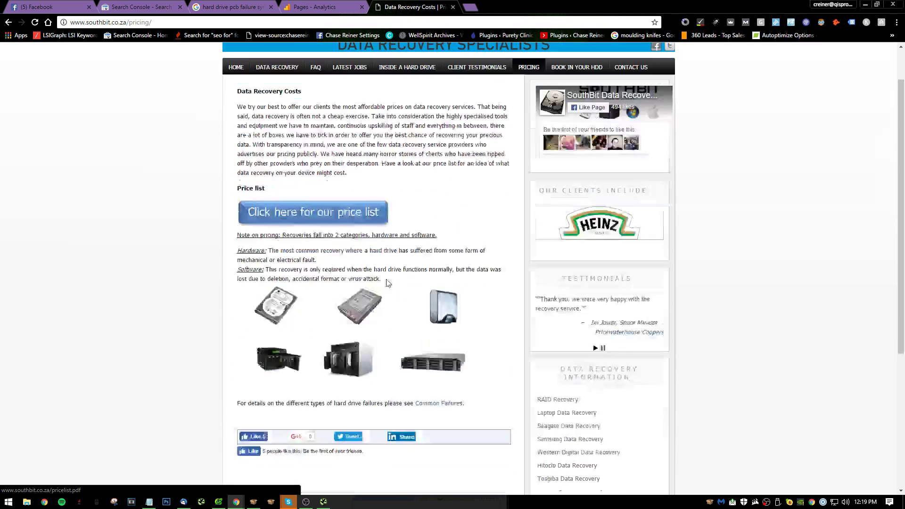
{"action": "scroll", "coordinate": [283, 295], "scroll_direction": "up", "scroll_amount": 4}
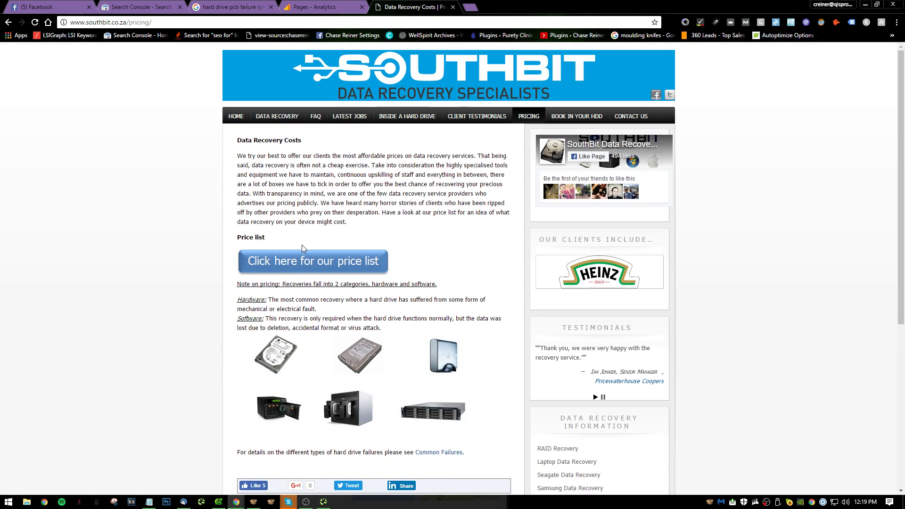
- Open the price list PDF from the pricing page, read through it and return to the pricing page
{"action": "left_click", "coordinate": [312, 267]}
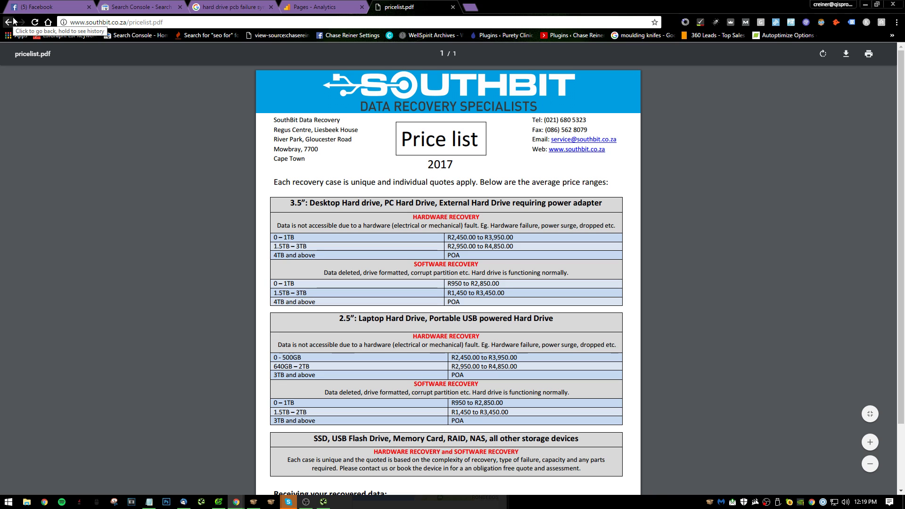
{"action": "scroll", "coordinate": [114, 228], "scroll_direction": "down", "scroll_amount": 2}
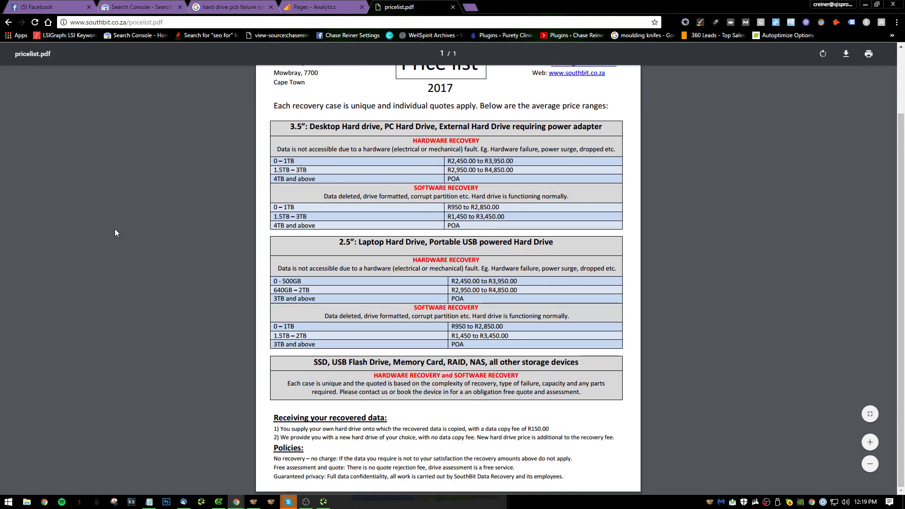
{"action": "scroll", "coordinate": [288, 232], "scroll_direction": "up", "scroll_amount": 2}
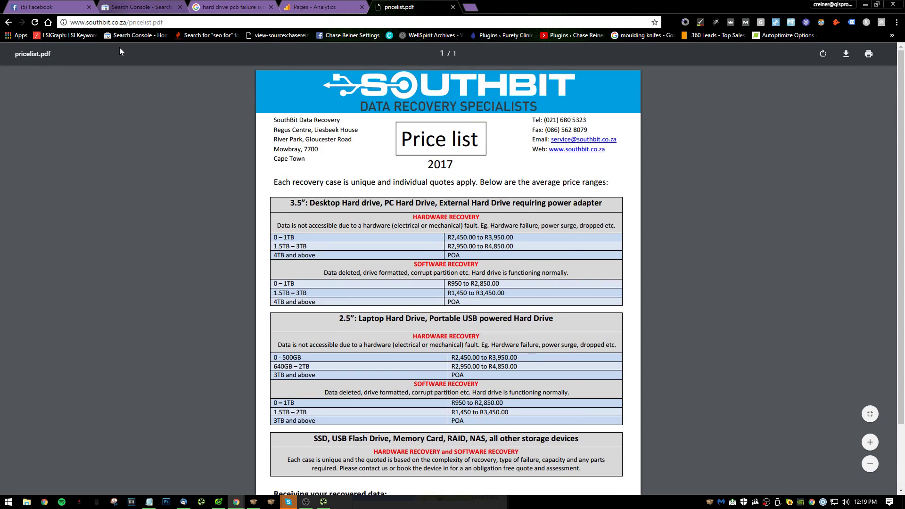
{"action": "left_click", "coordinate": [8, 22]}
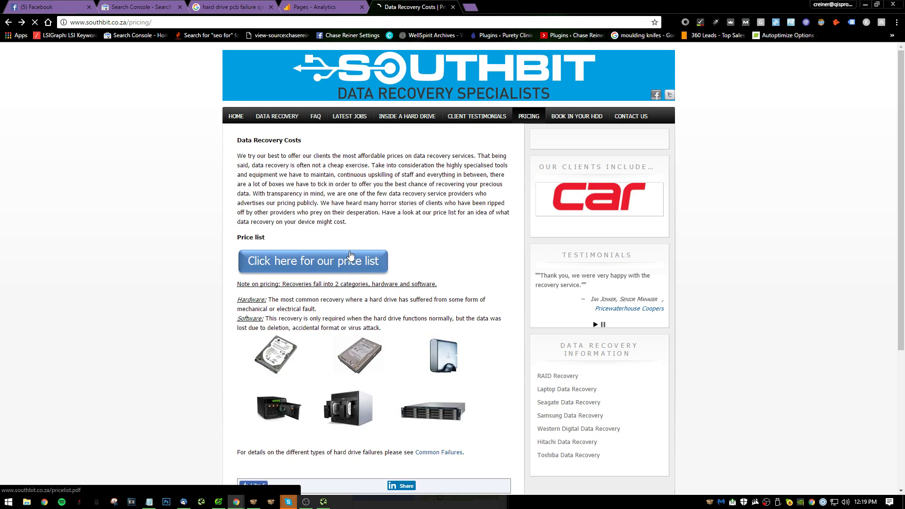
{"action": "scroll", "coordinate": [360, 263], "scroll_direction": "down", "scroll_amount": 4}
{"action": "scroll", "coordinate": [383, 263], "scroll_direction": "up", "scroll_amount": 4}
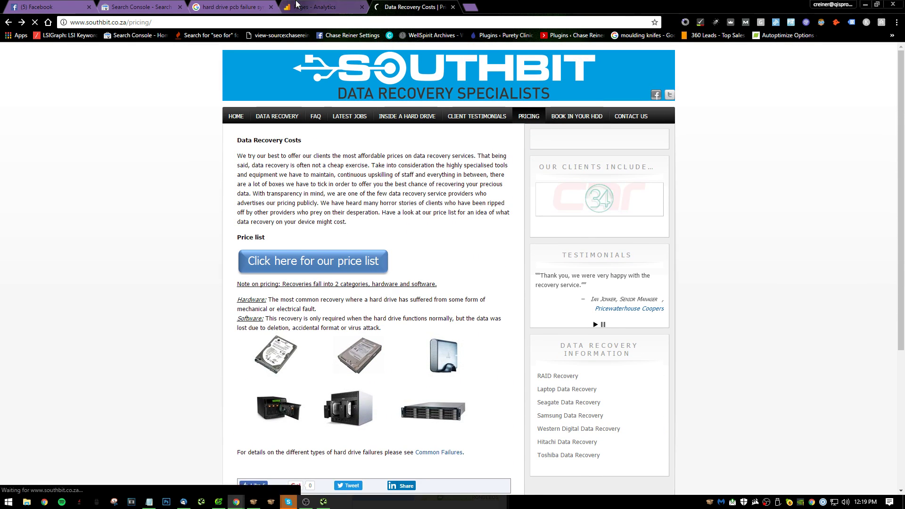
- Back in Google Analytics, view the /inside-a-hard-drive/ page's data, then return to the page table and compare the pages' bounce rates
{"action": "left_click", "coordinate": [315, 7]}
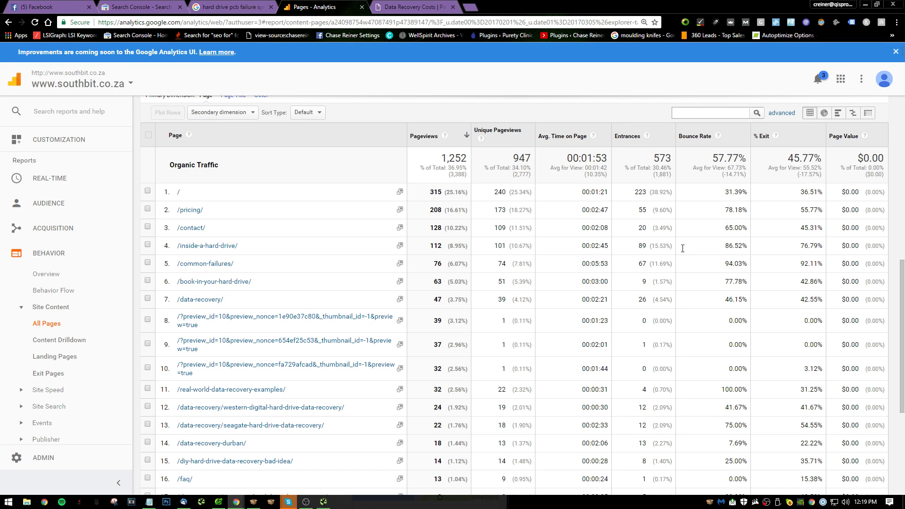
{"action": "left_click", "coordinate": [384, 252]}
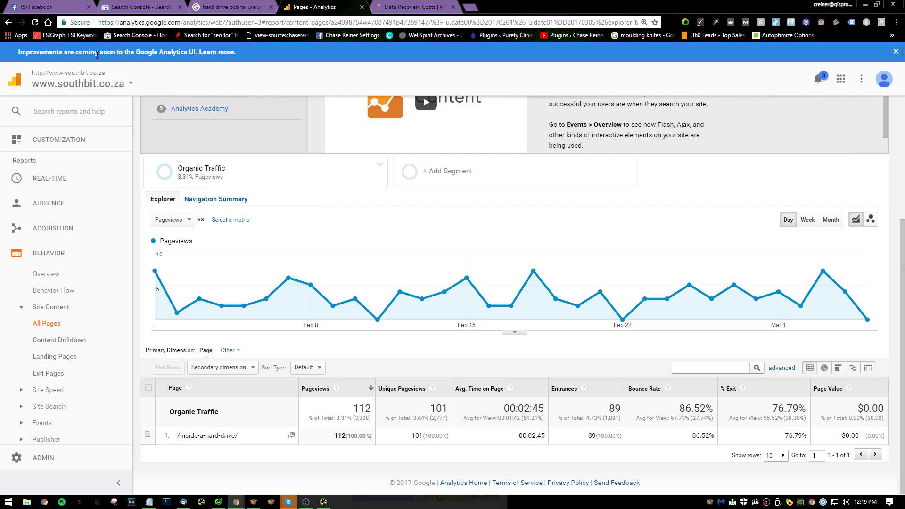
{"action": "left_click", "coordinate": [12, 23]}
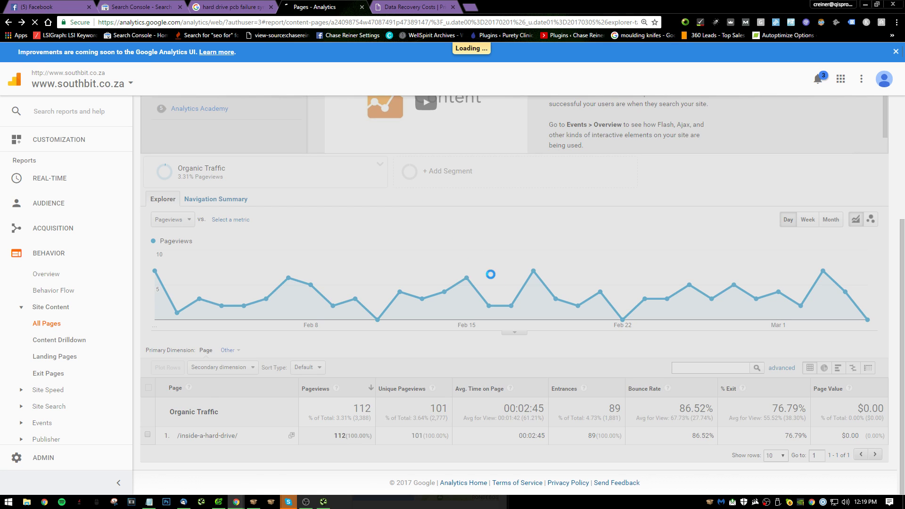
{"action": "scroll", "coordinate": [253, 220], "scroll_direction": "down", "scroll_amount": 3}
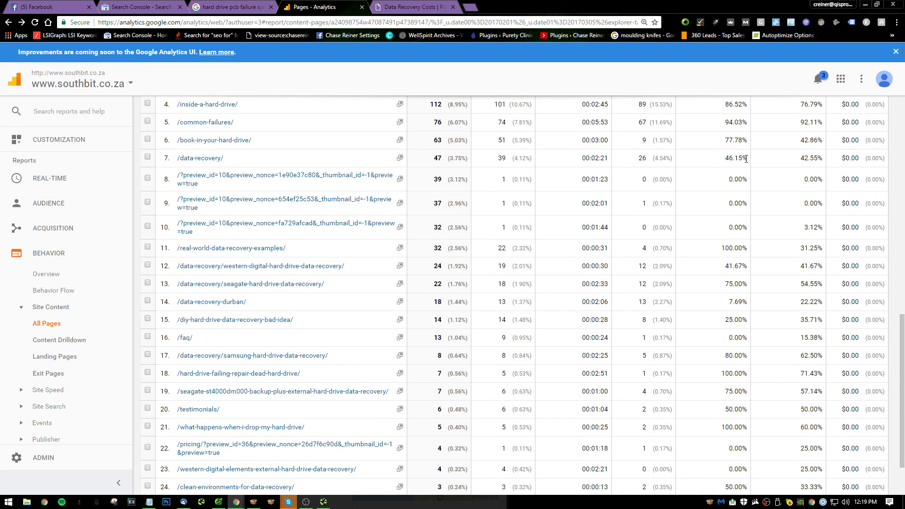
{"action": "scroll", "coordinate": [755, 222], "scroll_direction": "up", "scroll_amount": 2}
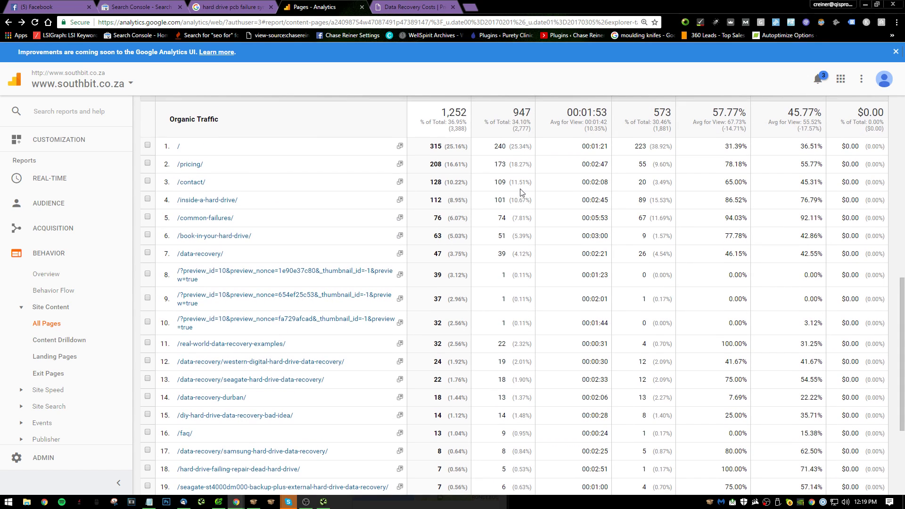
{"action": "scroll", "coordinate": [423, 154], "scroll_direction": "up", "scroll_amount": 6}
{"action": "scroll", "coordinate": [268, 229], "scroll_direction": "down", "scroll_amount": 1}
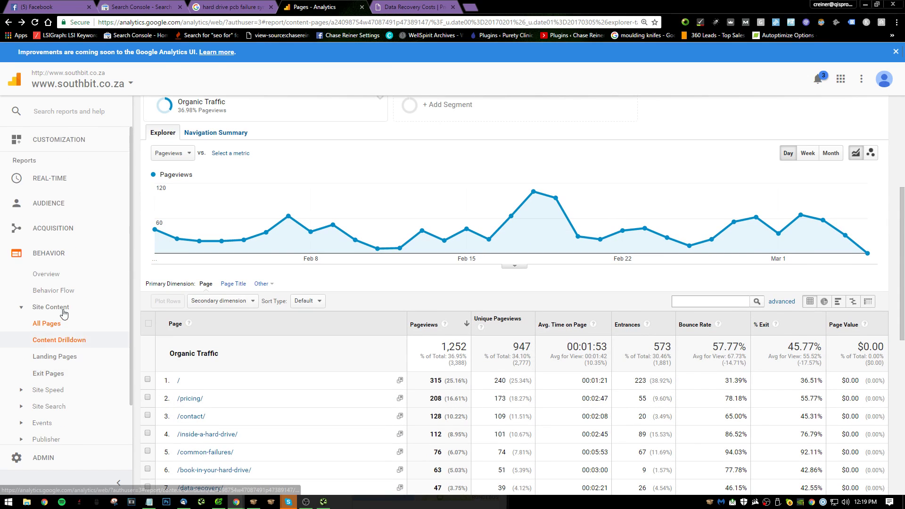
- Open the Source/Medium report under Acquisition's All Traffic reports
{"action": "left_click", "coordinate": [31, 228]}
{"action": "left_click", "coordinate": [58, 267]}
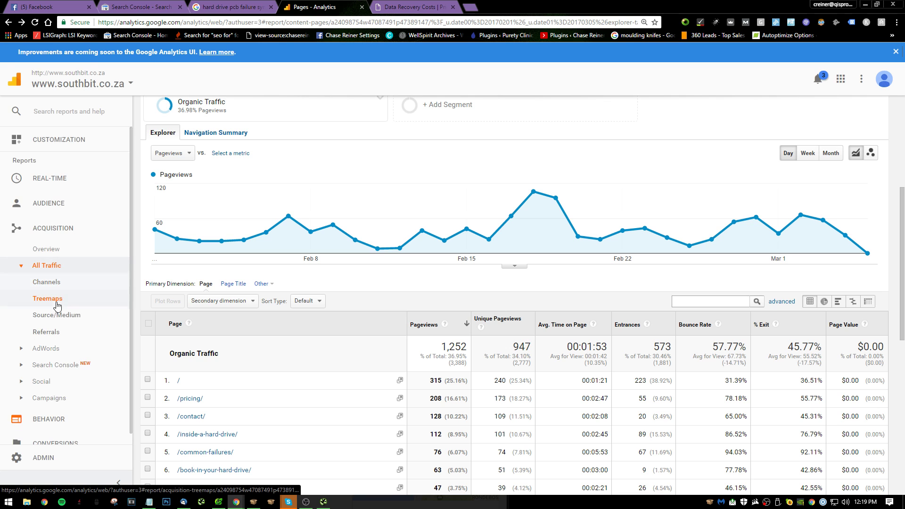
{"action": "left_click", "coordinate": [56, 315]}
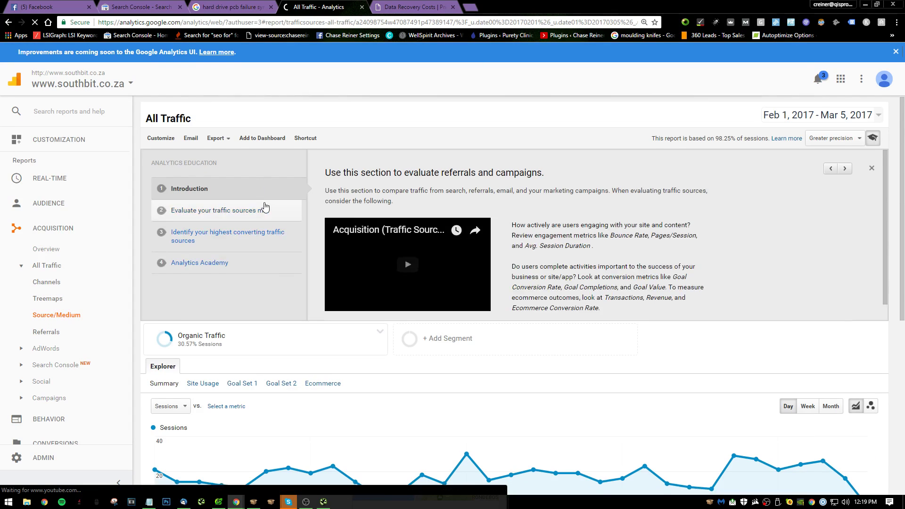
- Add the All Users segment to the Source/Medium report alongside Organic Traffic and apply it
{"action": "scroll", "coordinate": [265, 208], "scroll_direction": "down", "scroll_amount": 3}
{"action": "left_click", "coordinate": [221, 201]}
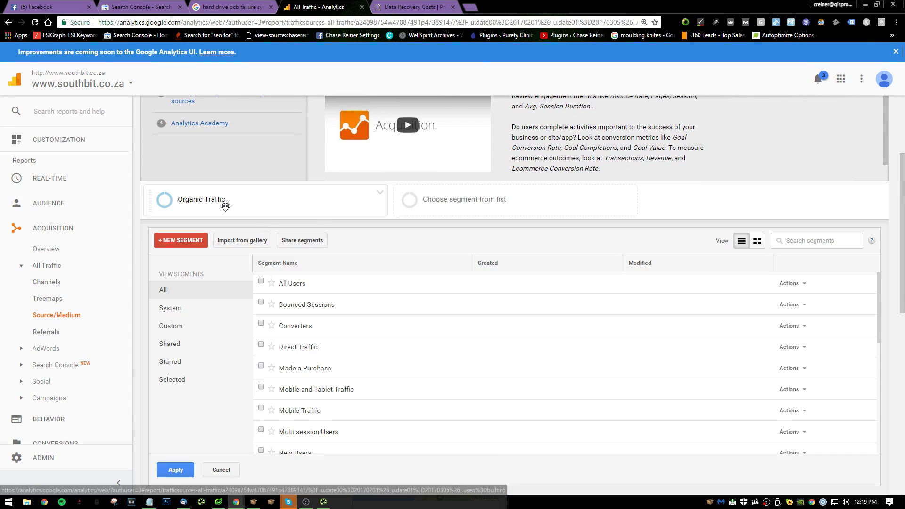
{"action": "left_click", "coordinate": [299, 288]}
{"action": "left_click", "coordinate": [175, 470]}
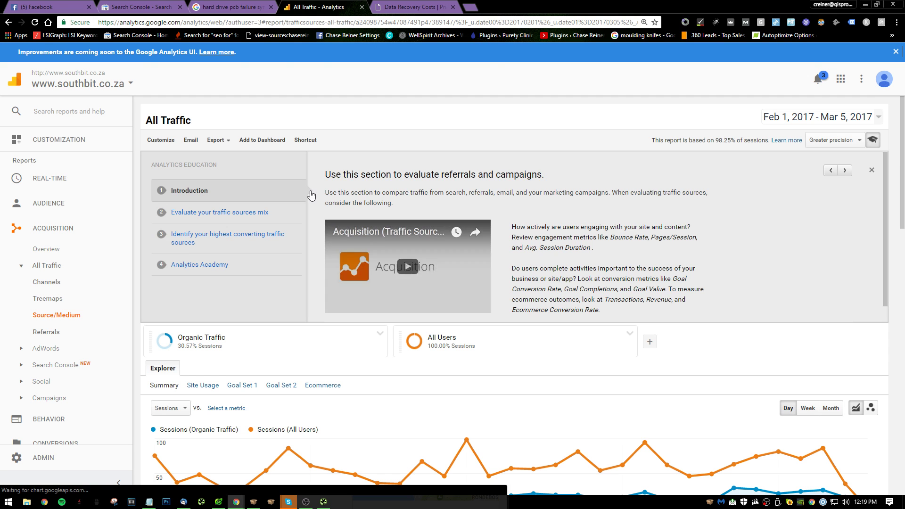
- Remove the Organic Traffic segment from the Source/Medium report, keeping only All Users, and apply the change
{"action": "left_click", "coordinate": [368, 333]}
{"action": "left_click_drag", "start_coordinate": [285, 346], "coordinate": [438, 342]}
{"action": "scroll", "coordinate": [446, 225], "scroll_direction": "down", "scroll_amount": 3}
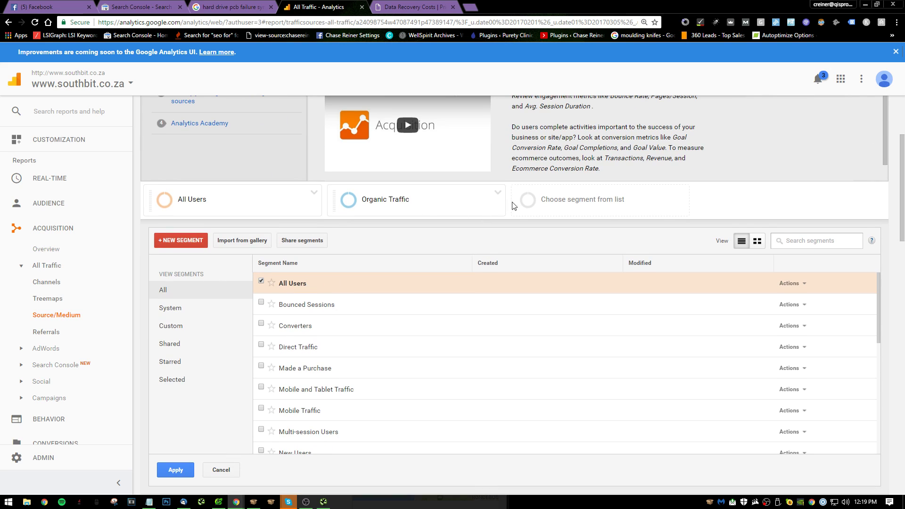
{"action": "left_click", "coordinate": [497, 192]}
{"action": "left_click", "coordinate": [523, 233]}
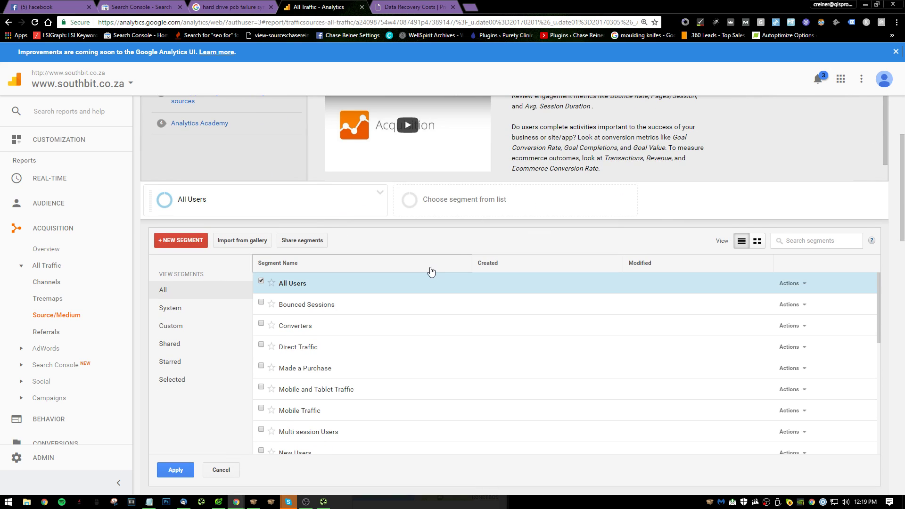
{"action": "scroll", "coordinate": [324, 390], "scroll_direction": "down", "scroll_amount": 4}
{"action": "left_click", "coordinate": [175, 470]}
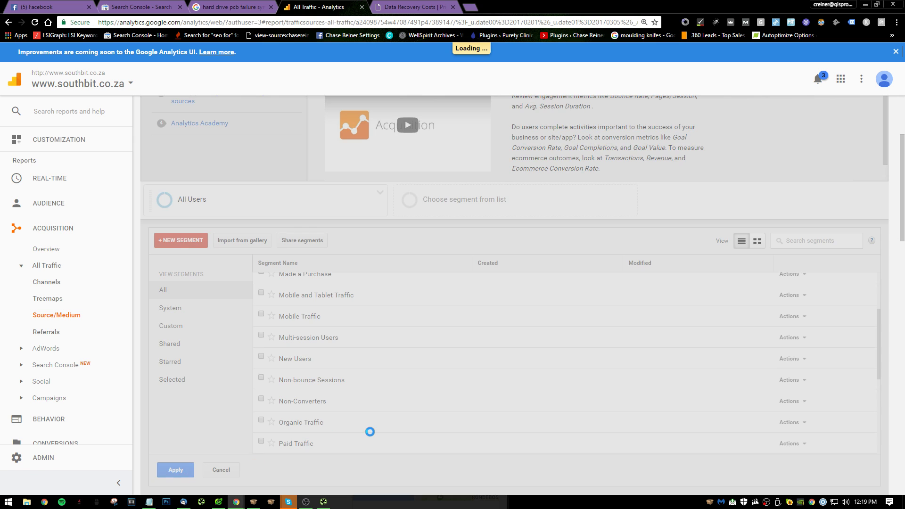
{"action": "scroll", "coordinate": [369, 333], "scroll_direction": "down", "scroll_amount": 1}
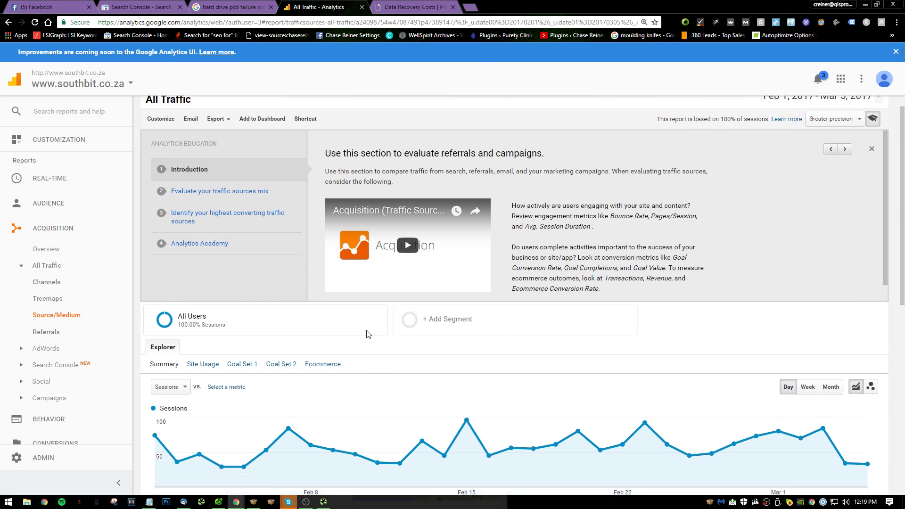
- Check the google / cpc bounce rate in the Source/Medium table and open that source's own data
{"action": "scroll", "coordinate": [368, 333], "scroll_direction": "down", "scroll_amount": 8}
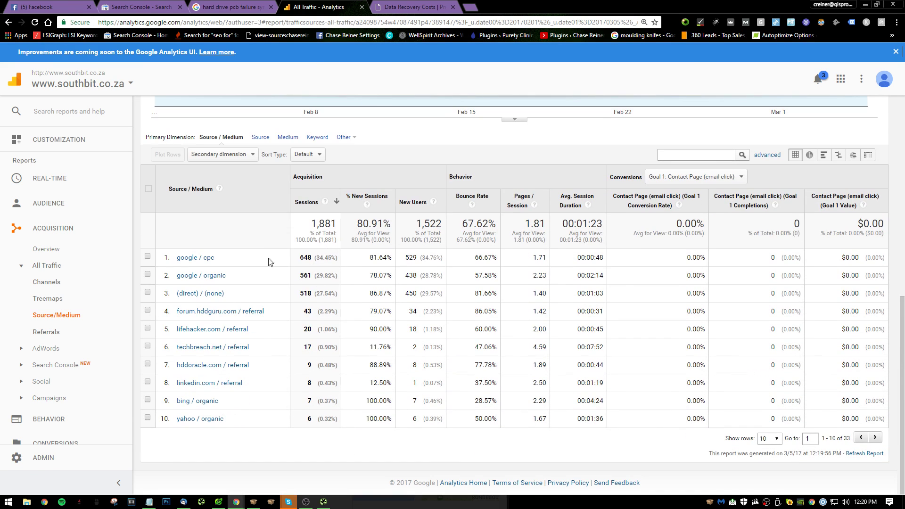
{"action": "double_click", "coordinate": [479, 258]}
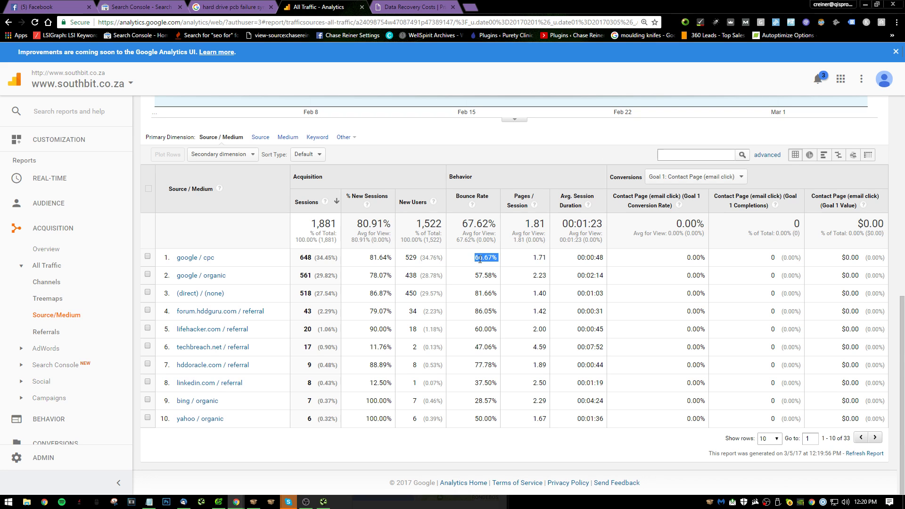
{"action": "left_click", "coordinate": [208, 258]}
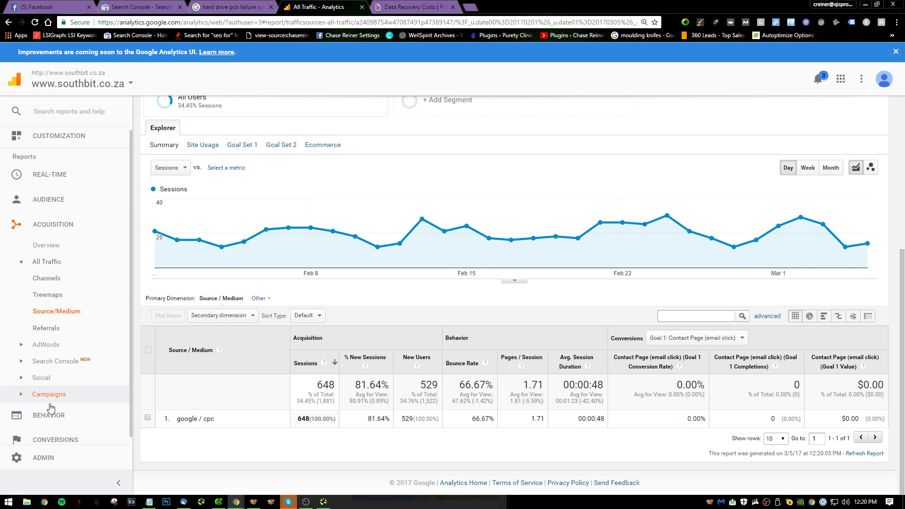
- Review the ad landing pages in the AdWords Final URLs report under Acquisition and return to the google / cpc data
{"action": "scroll", "coordinate": [50, 410], "scroll_direction": "down", "scroll_amount": 1}
{"action": "left_click", "coordinate": [58, 417]}
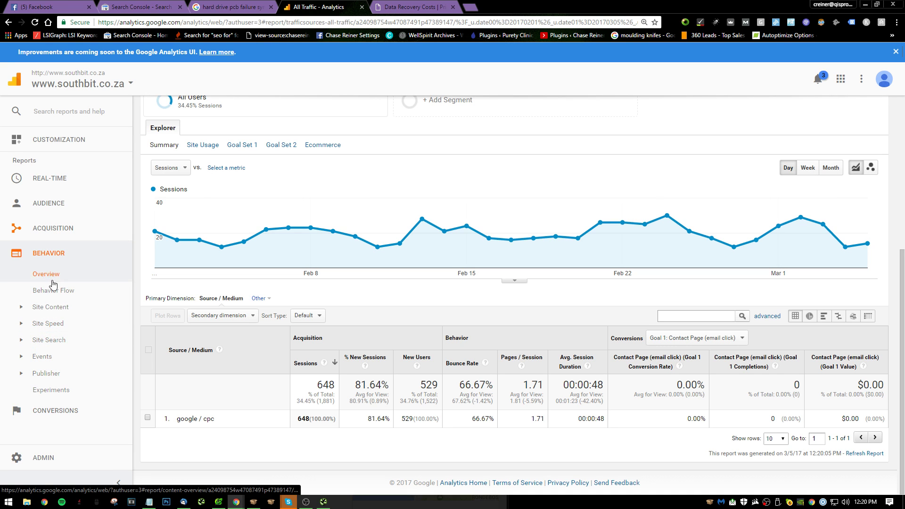
{"action": "left_click", "coordinate": [63, 223]}
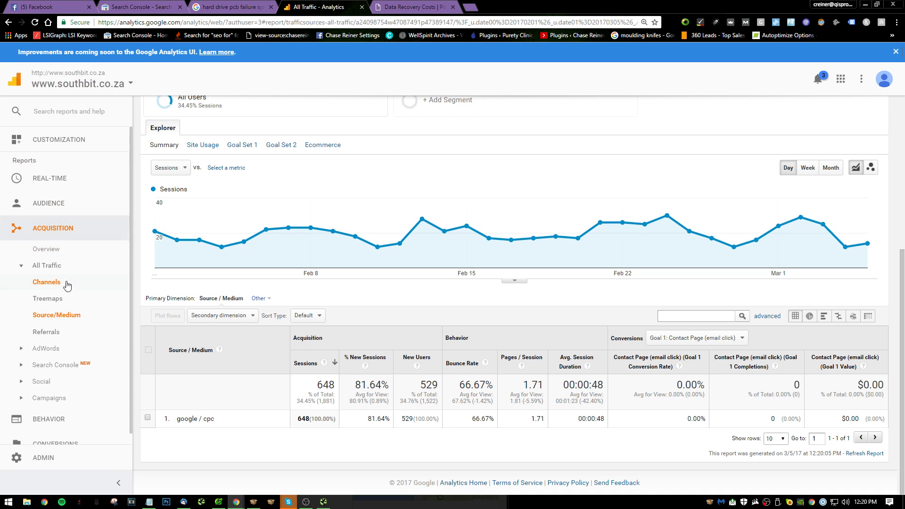
{"action": "left_click", "coordinate": [45, 348]}
{"action": "scroll", "coordinate": [60, 330], "scroll_direction": "down", "scroll_amount": 1}
{"action": "scroll", "coordinate": [63, 342], "scroll_direction": "down", "scroll_amount": 1}
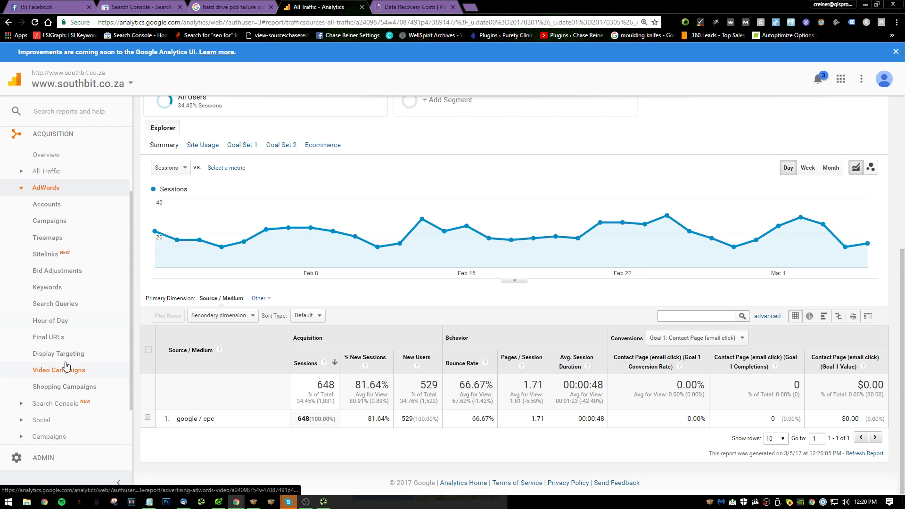
{"action": "left_click", "coordinate": [61, 337]}
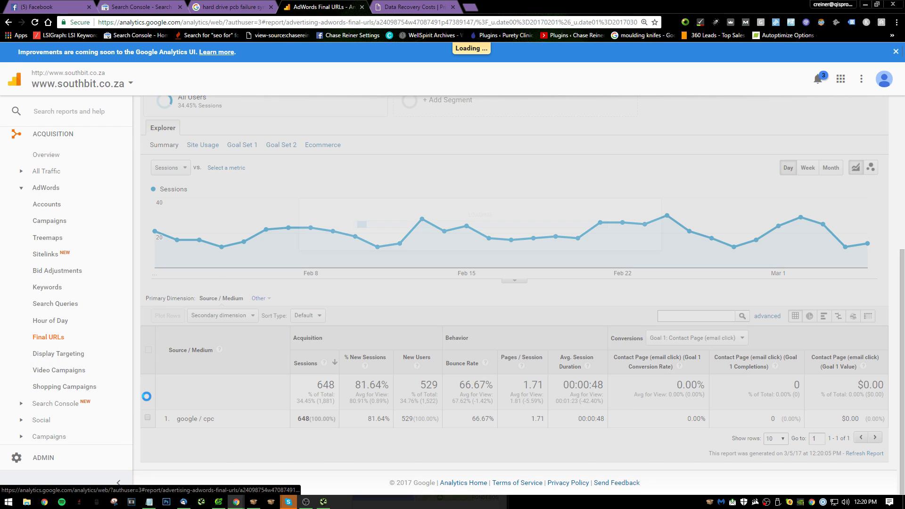
{"action": "scroll", "coordinate": [309, 396], "scroll_direction": "down", "scroll_amount": 9}
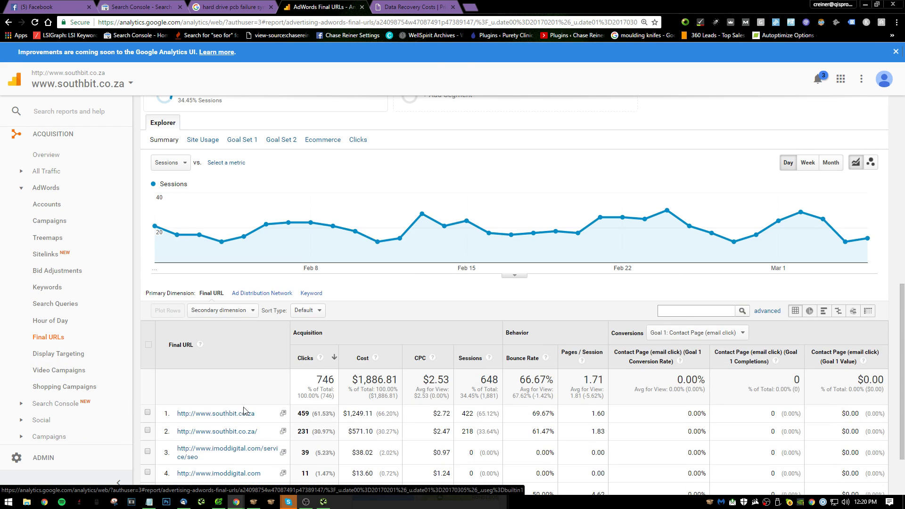
{"action": "scroll", "coordinate": [266, 386], "scroll_direction": "down", "scroll_amount": 2}
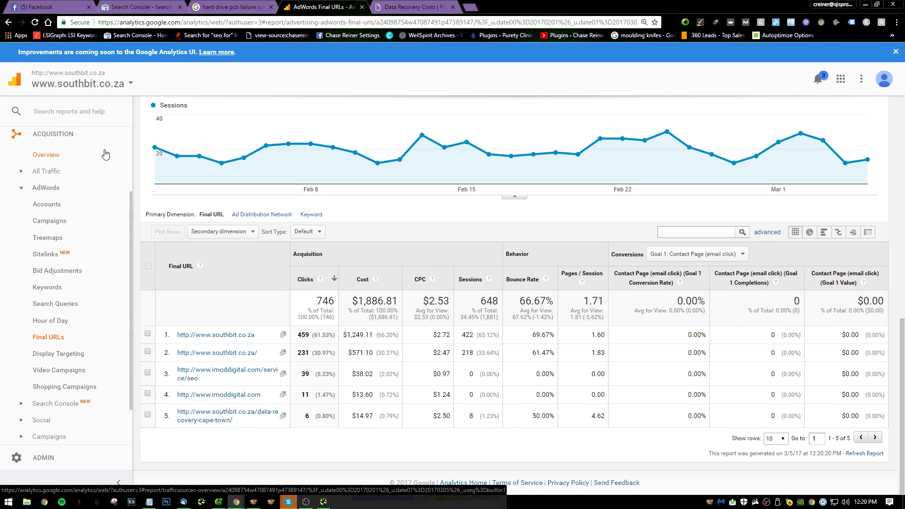
{"action": "left_click", "coordinate": [8, 22]}
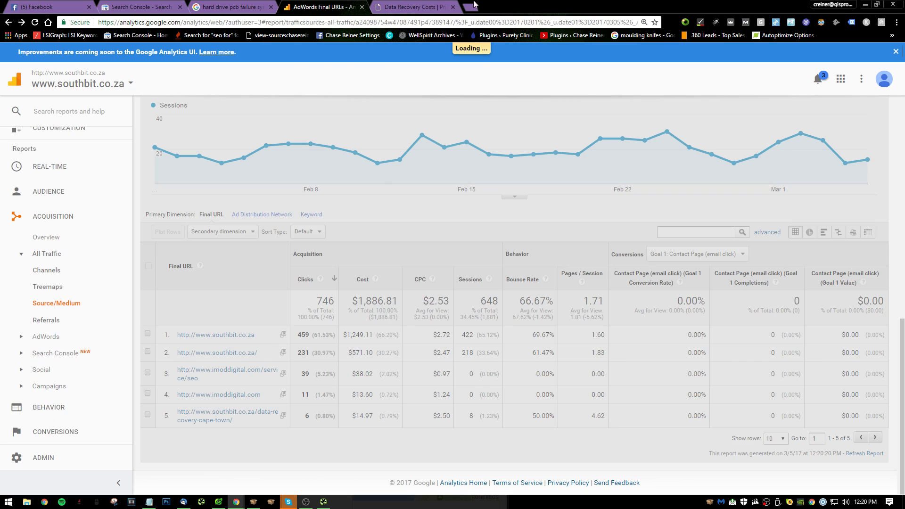
- In Notepad, add point 39 starting "For adwords we'd want to start setting up different A / B test insta page landing pages"
{"action": "key", "text": "ctrl+Tab"}
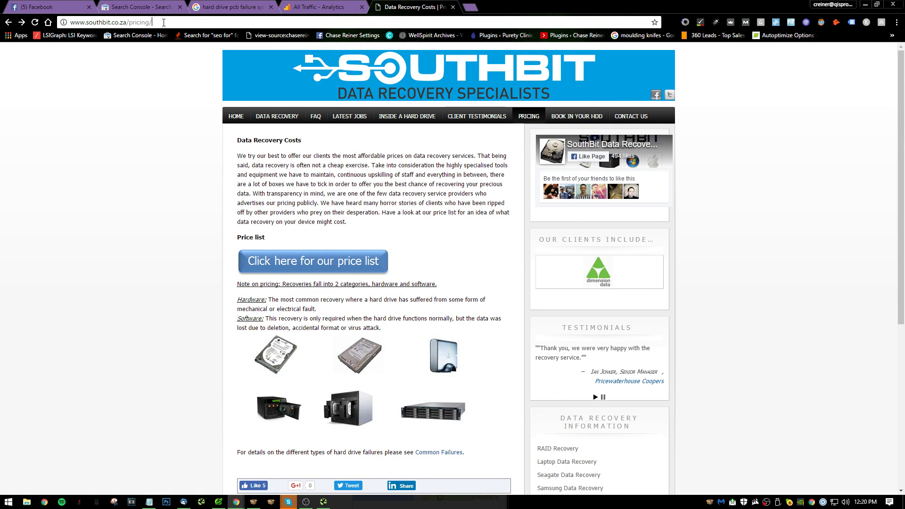
{"action": "key", "text": "alt+Tab"}
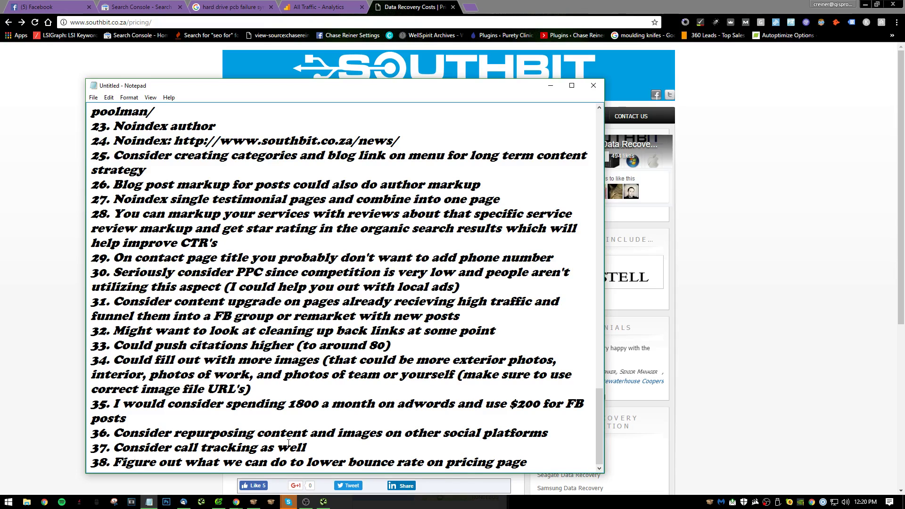
{"action": "key", "text": "Return"}
{"action": "type", "text": "3"}
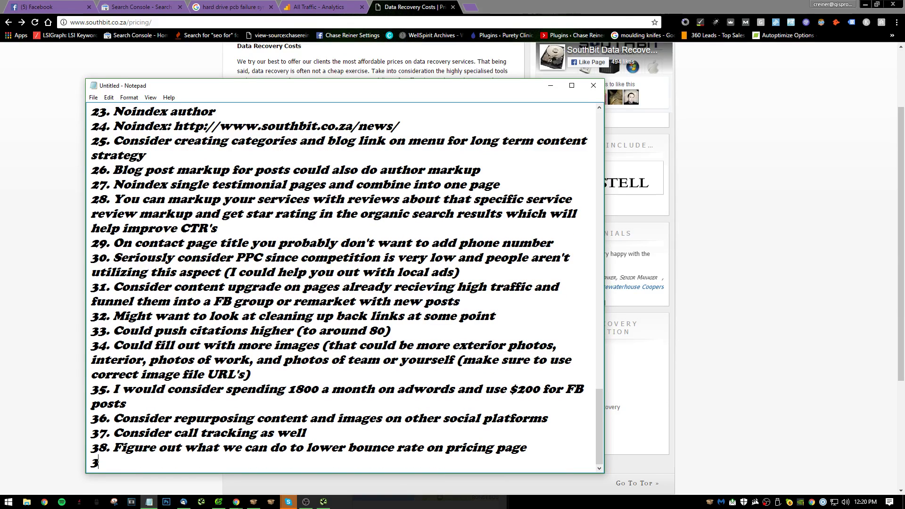
{"action": "type", "text": "9. For adwor"}
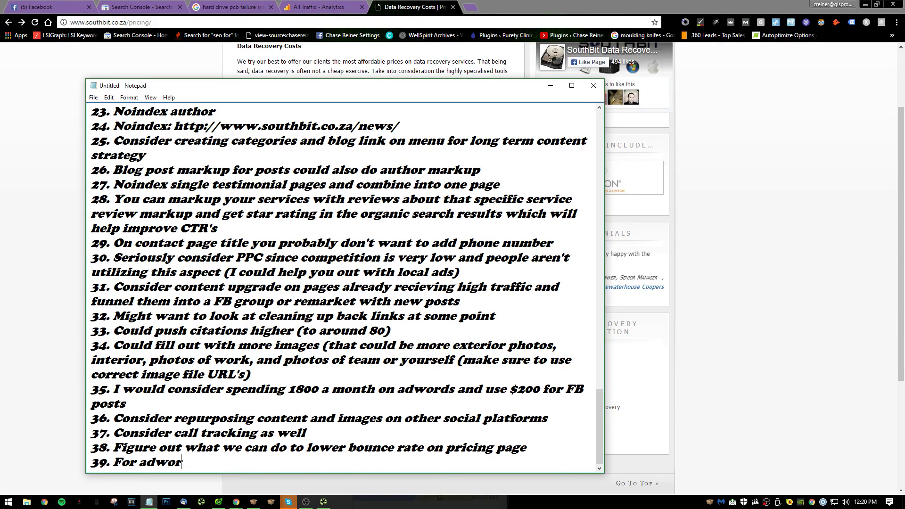
{"action": "type", "text": "ds we'd want to start se"}
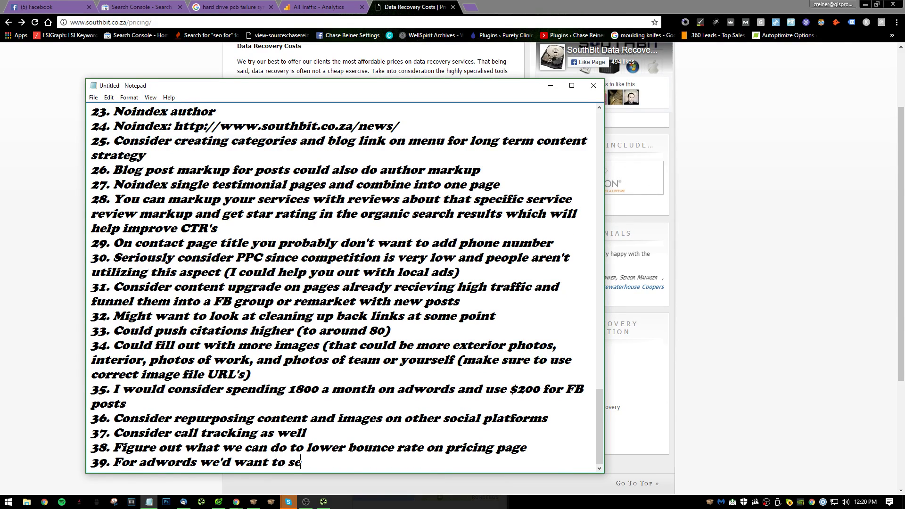
{"action": "key", "text": "BackSpace"}
{"action": "type", "text": "tart setting "}
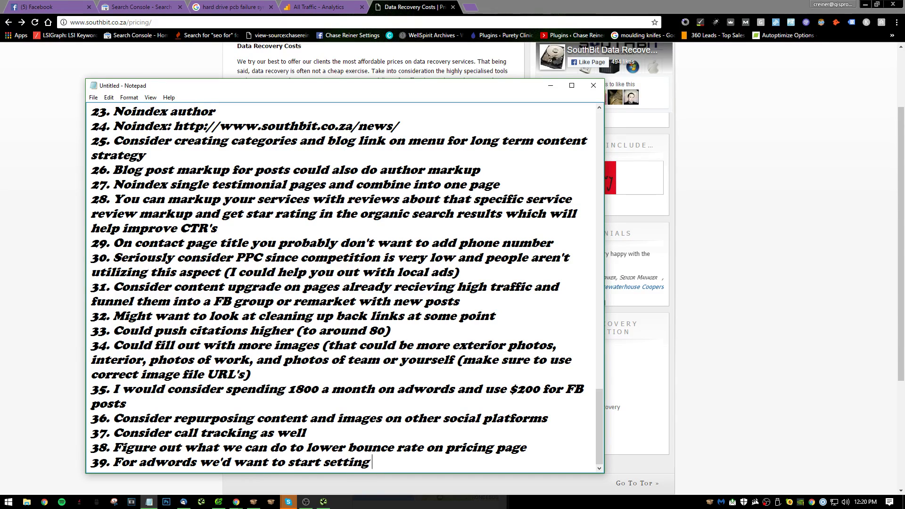
{"action": "type", "text": "up differe"}
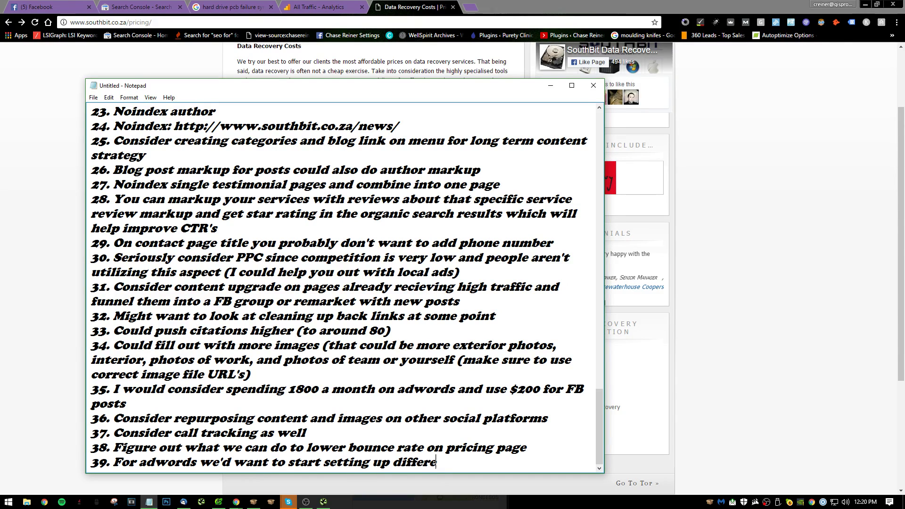
{"action": "type", "text": "nt A / B te"}
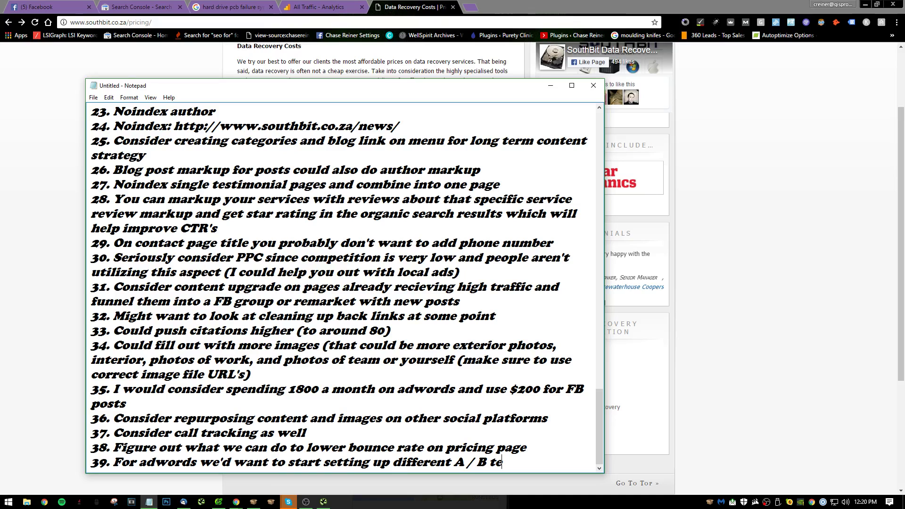
{"action": "type", "text": "st insta pag"}
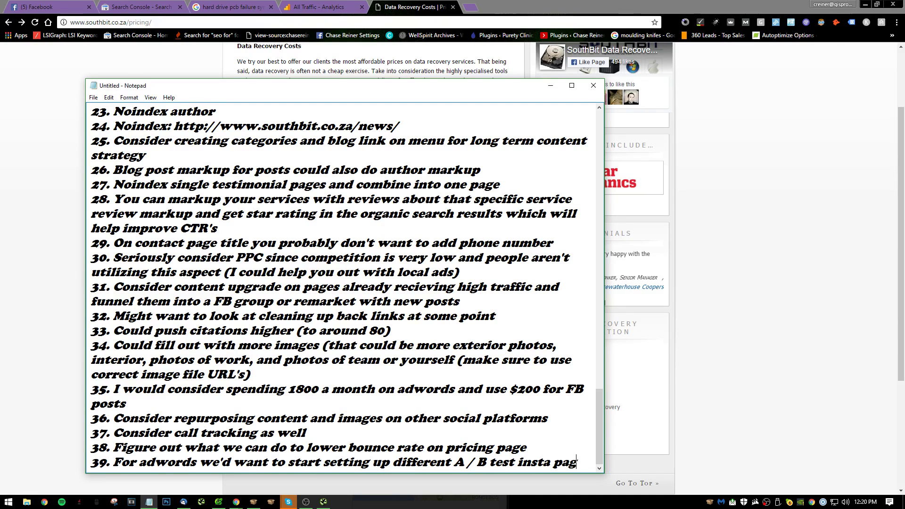
{"action": "type", "text": "e landing pages t"}
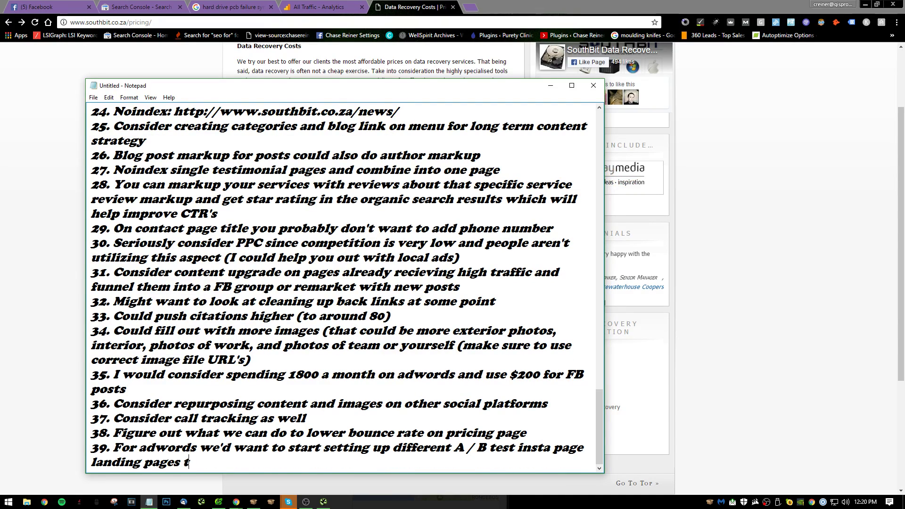
- Finish point 39 with "to start focusing on CRO" and start a new line numbered 40
{"action": "type", "text": "o startr"}
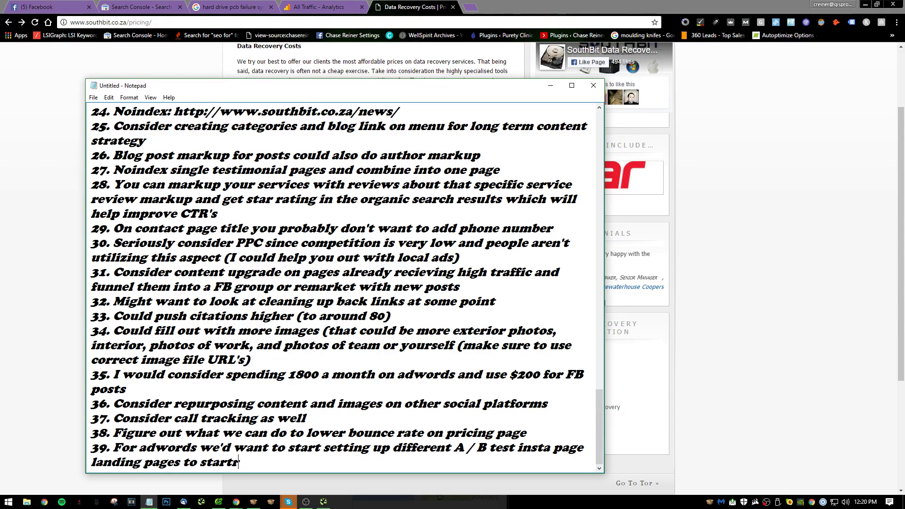
{"action": "key", "text": "BackSpace"}
{"action": "type", "text": "focusing on cRO"}
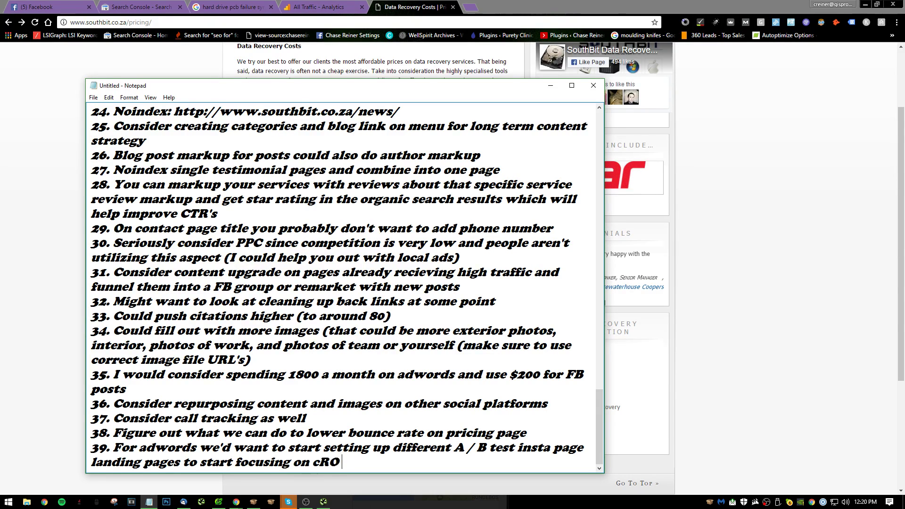
{"action": "key", "text": "BackSpace"}
{"action": "key", "text": "BackSpace"}
{"action": "key", "text": "BackSpace"}
{"action": "type", "text": "CRO"}
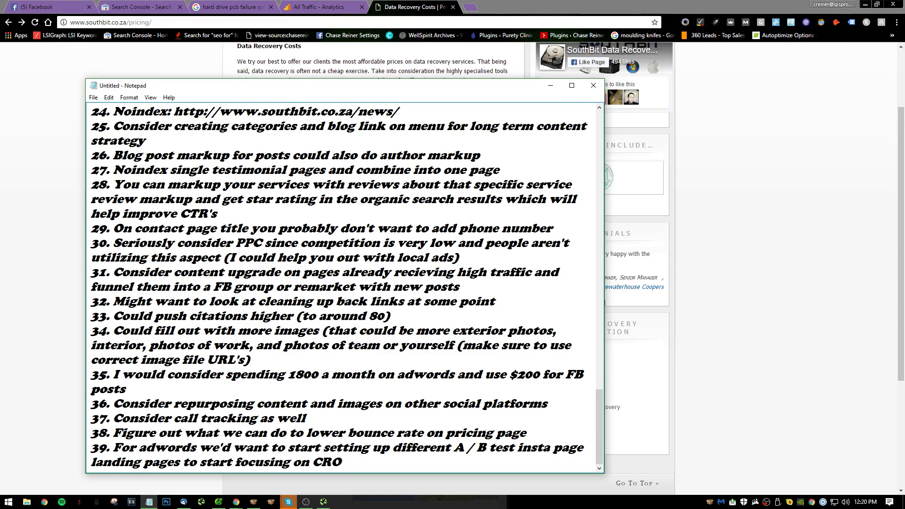
{"action": "key", "text": "Return"}
{"action": "type", "text": "40."}
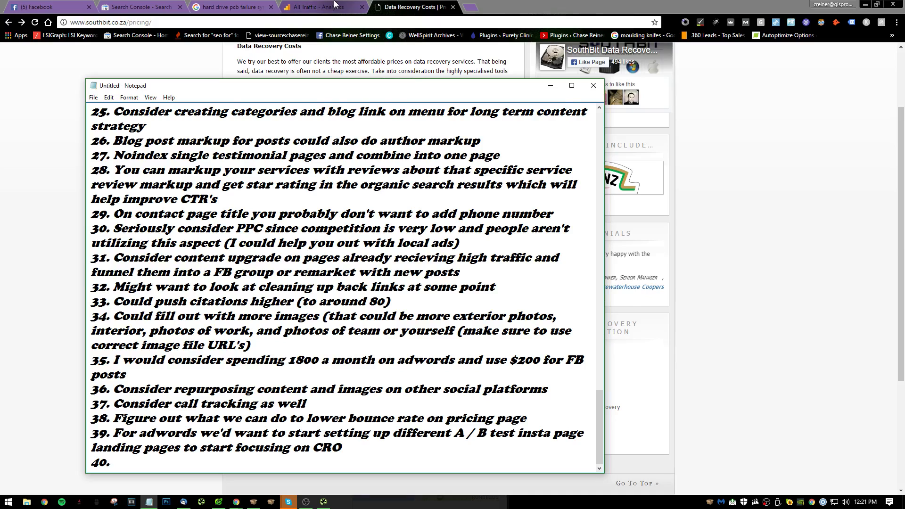
- Back in Google Analytics, open the Channels report under All Traffic and examine the sessions per channel, including Social
{"action": "left_click", "coordinate": [318, 6]}
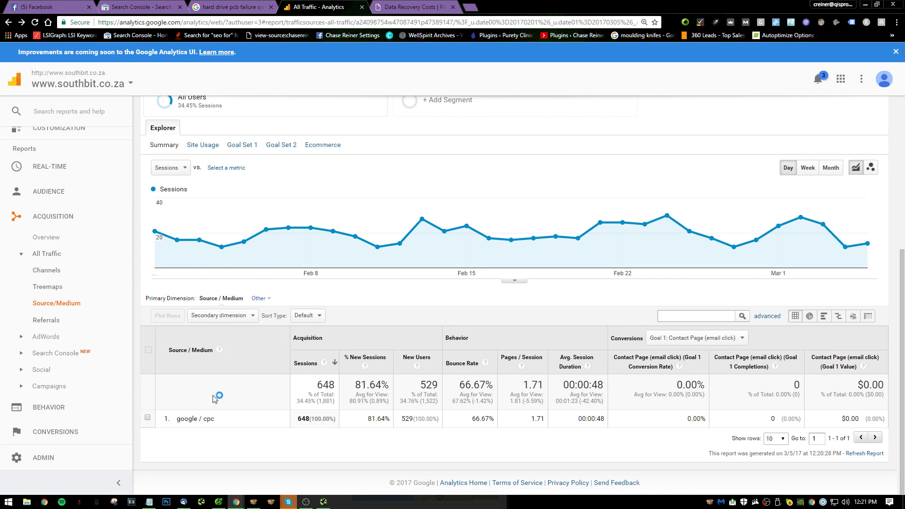
{"action": "left_click", "coordinate": [52, 271]}
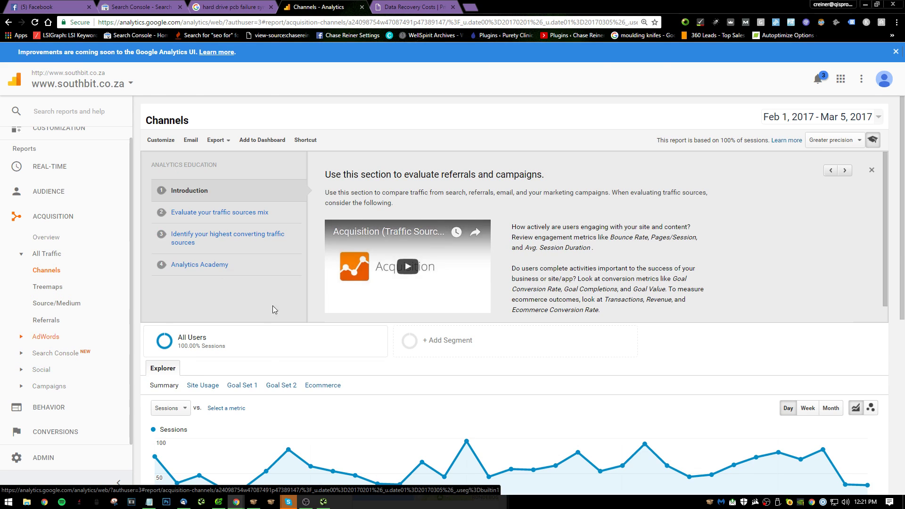
{"action": "scroll", "coordinate": [272, 306], "scroll_direction": "down", "scroll_amount": 6}
{"action": "scroll", "coordinate": [400, 299], "scroll_direction": "down", "scroll_amount": 5}
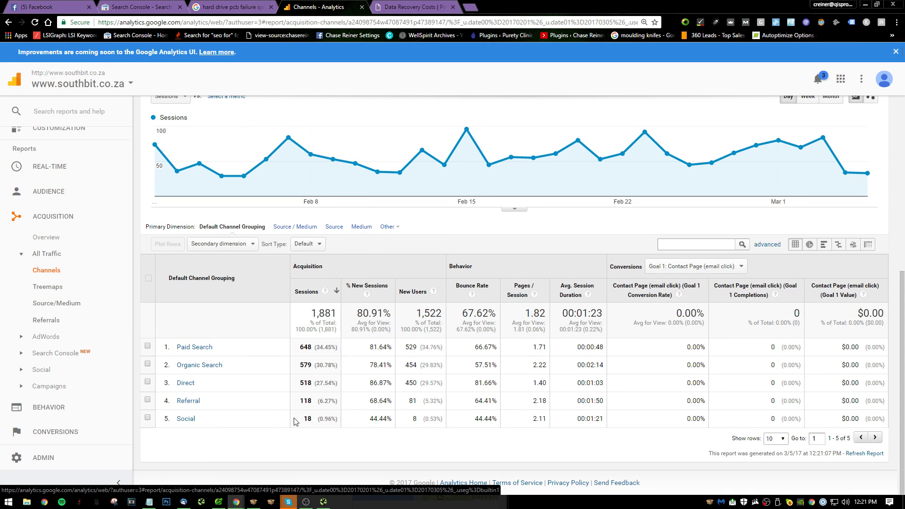
{"action": "left_click_drag", "start_coordinate": [296, 421], "coordinate": [339, 419]}
{"action": "left_click", "coordinate": [391, 431]}
{"action": "scroll", "coordinate": [519, 424], "scroll_direction": "up", "scroll_amount": 2}
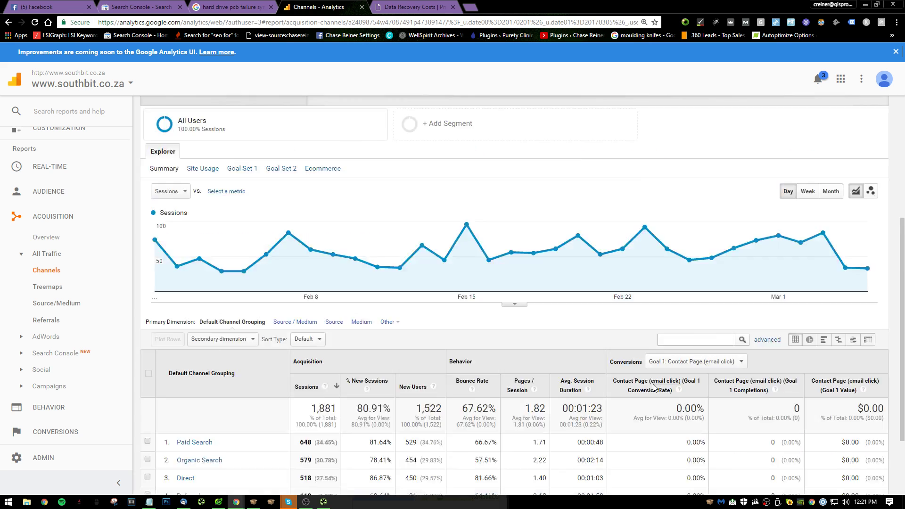
{"action": "scroll", "coordinate": [674, 330], "scroll_direction": "down", "scroll_amount": 5}
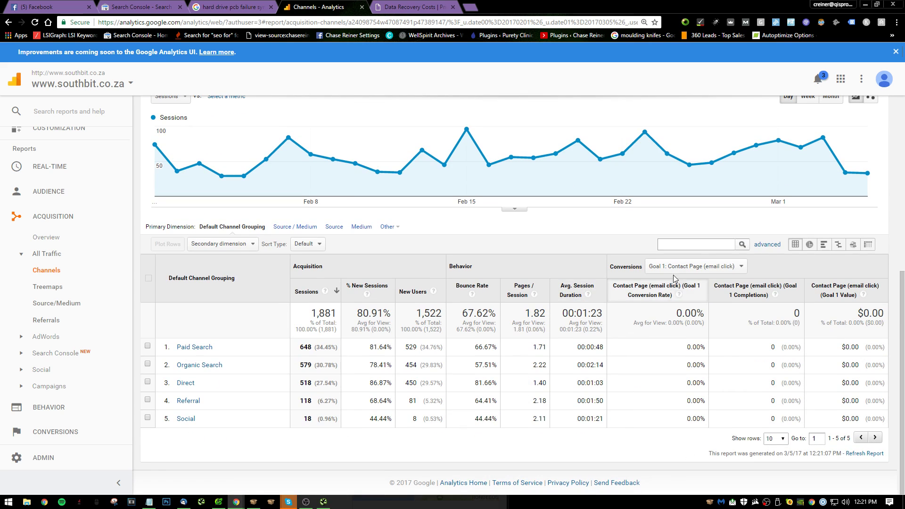
- Set the Channels table's conversions to All Goals and compare the channels' goal completions
{"action": "left_click", "coordinate": [695, 266]}
{"action": "left_click", "coordinate": [660, 278]}
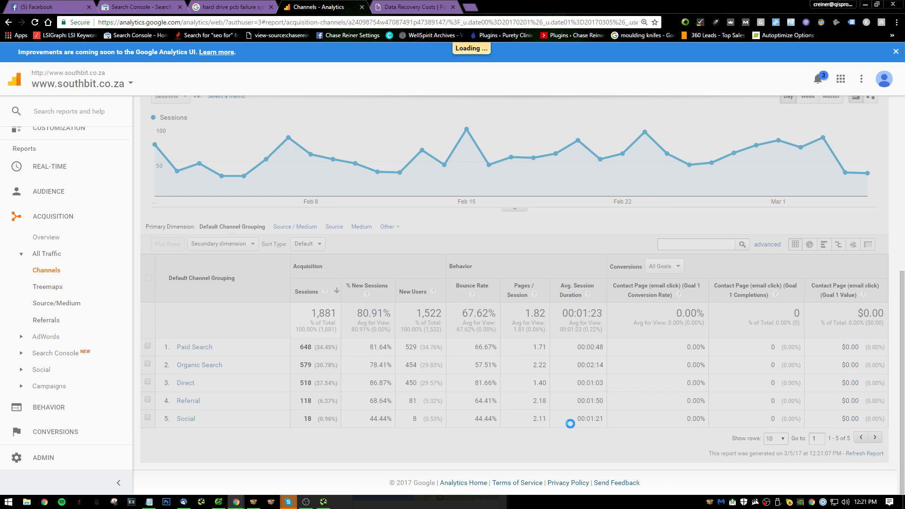
{"action": "scroll", "coordinate": [566, 420], "scroll_direction": "down", "scroll_amount": 5}
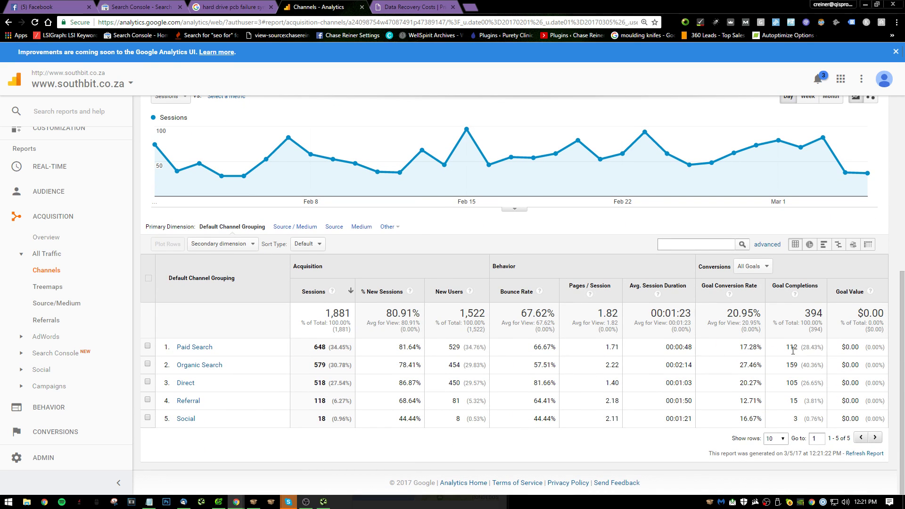
- Compare the Paid Search and Organic Search conversion rates, and set the table's conversions to Goal 5: Book in your hard drive - Page views
{"action": "double_click", "coordinate": [752, 350]}
{"action": "double_click", "coordinate": [740, 365]}
{"action": "double_click", "coordinate": [733, 347]}
{"action": "double_click", "coordinate": [750, 365]}
{"action": "double_click", "coordinate": [749, 347]}
{"action": "left_click", "coordinate": [754, 266]}
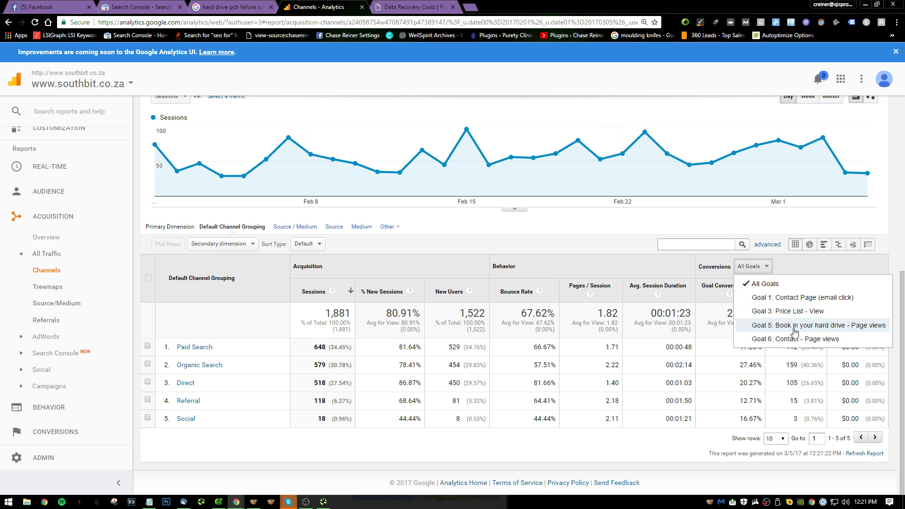
{"action": "left_click", "coordinate": [765, 328]}
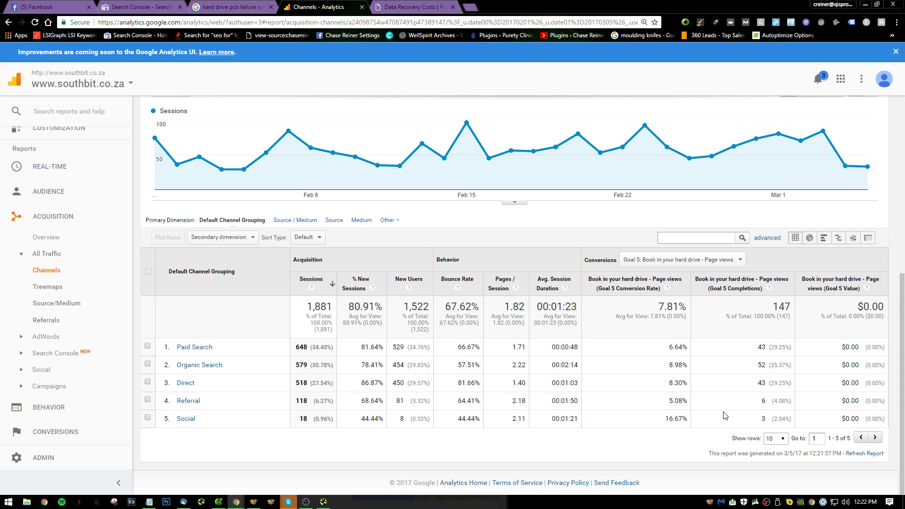
- Set the Channels report's date range to Nov 8, 2016 - Mar 5, 2017
{"action": "scroll", "coordinate": [693, 263], "scroll_direction": "up", "scroll_amount": 7}
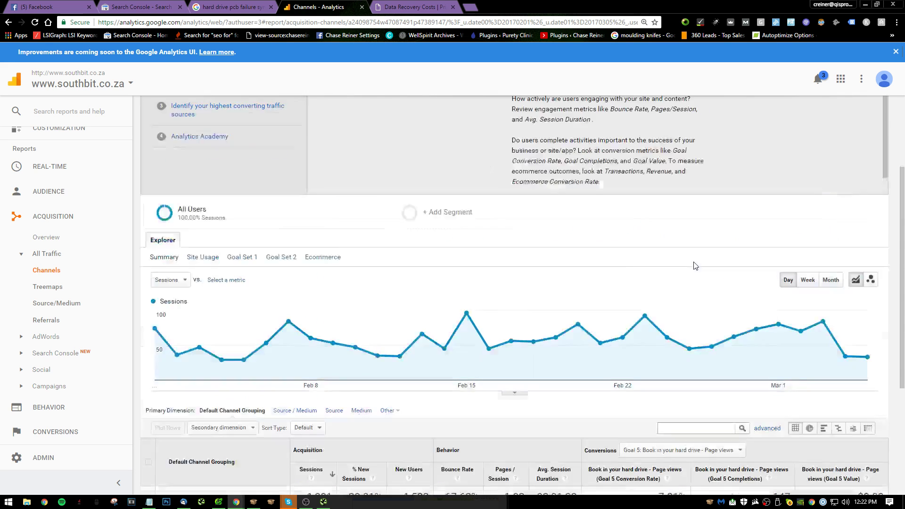
{"action": "left_click", "coordinate": [820, 117]}
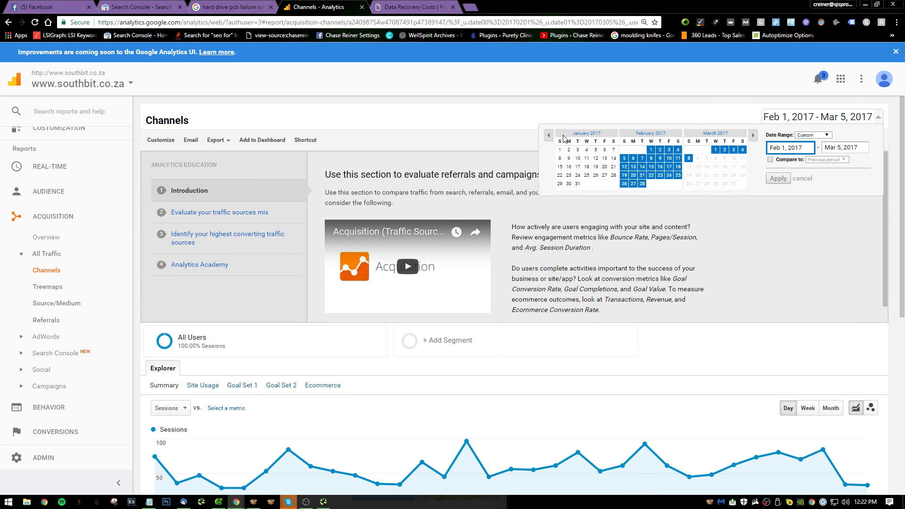
{"action": "double_click", "coordinate": [549, 138]}
{"action": "left_click", "coordinate": [577, 158]}
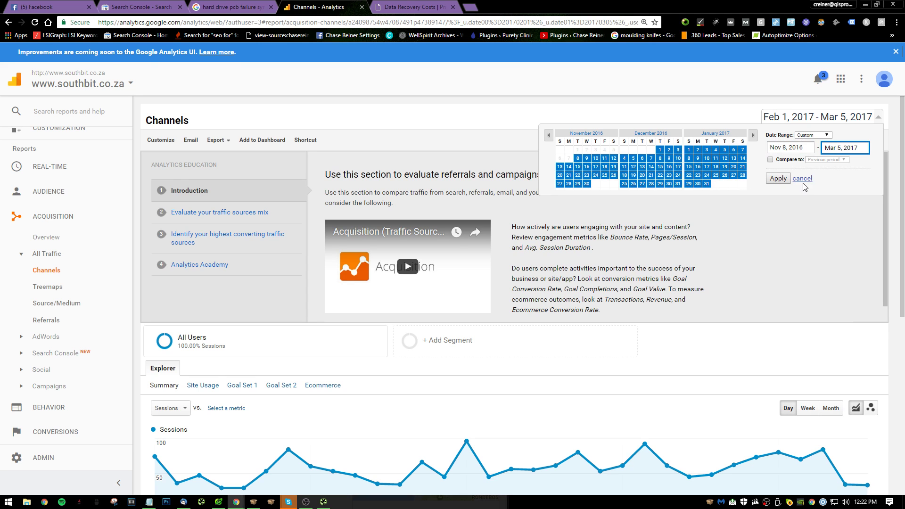
{"action": "left_click", "coordinate": [778, 178]}
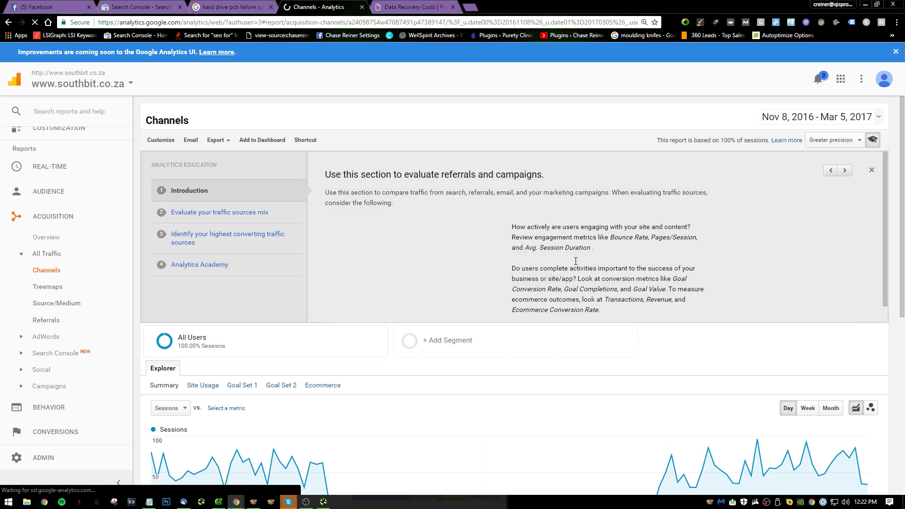
- Examine the Goal 5 conversion rates per channel, focusing on the Social channel's rate
{"action": "scroll", "coordinate": [664, 341], "scroll_direction": "down", "scroll_amount": 6}
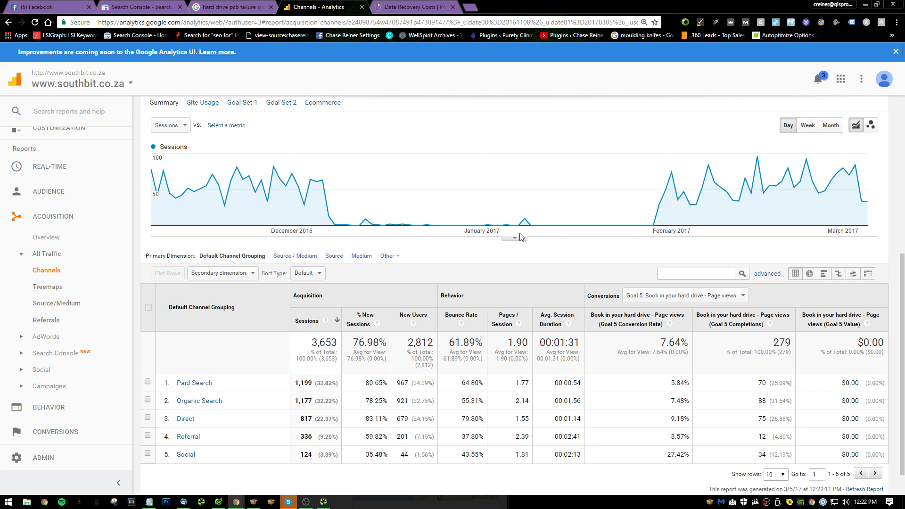
{"action": "scroll", "coordinate": [723, 362], "scroll_direction": "down", "scroll_amount": 1}
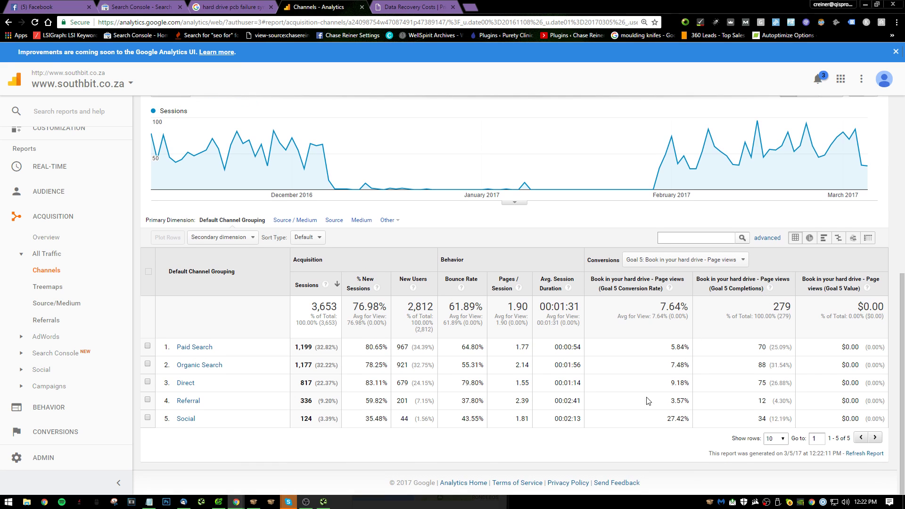
{"action": "left_click_drag", "start_coordinate": [665, 419], "coordinate": [679, 420]}
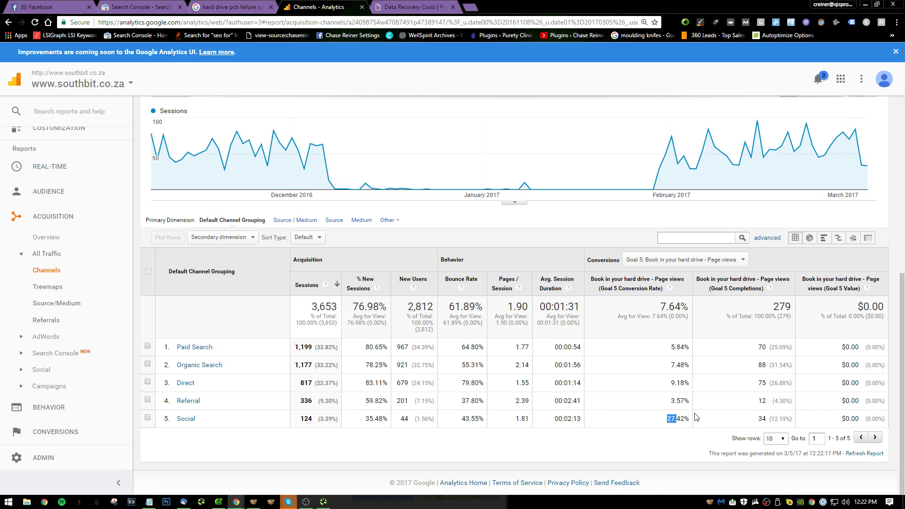
{"action": "scroll", "coordinate": [526, 312], "scroll_direction": "up", "scroll_amount": 10}
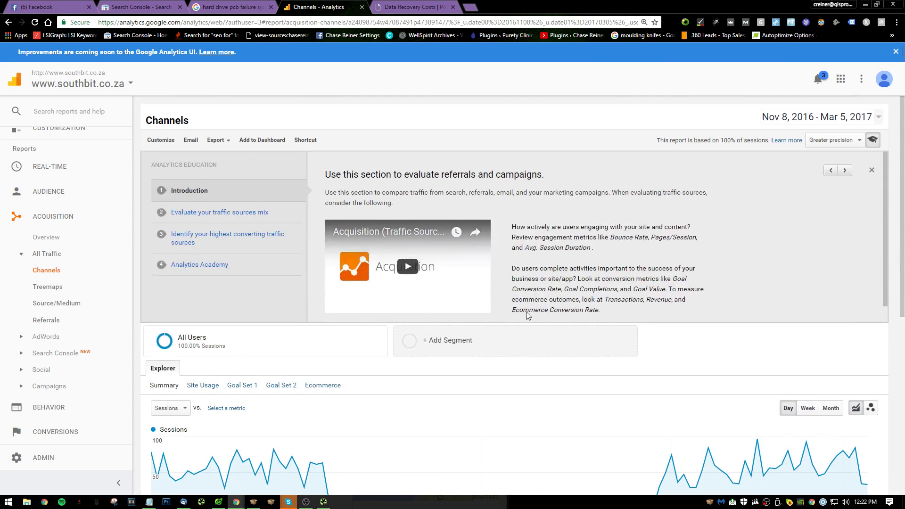
- In Notepad, remove the empty point 40 and leave several blank lines below point 39
{"action": "key", "text": "alt+Tab"}
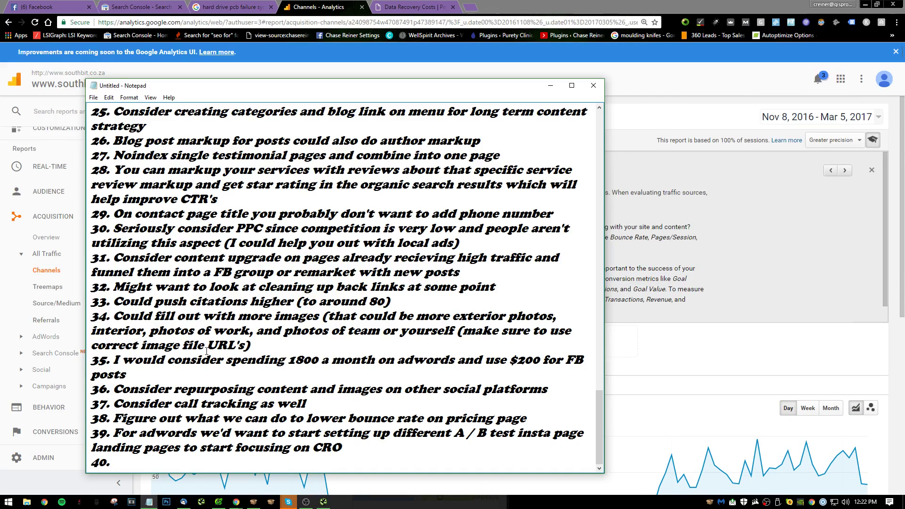
{"action": "key", "text": "shift+Home"}
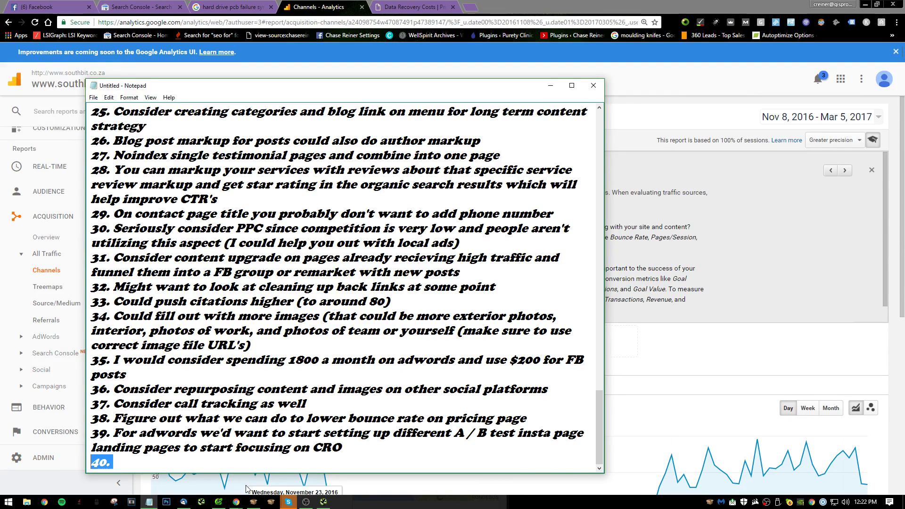
{"action": "key", "text": "BackSpace"}
{"action": "key", "text": "Return"}
{"action": "key", "text": "Return"}
{"action": "key", "text": "Return"}
{"action": "key", "text": "Return"}
{"action": "key", "text": "Return"}
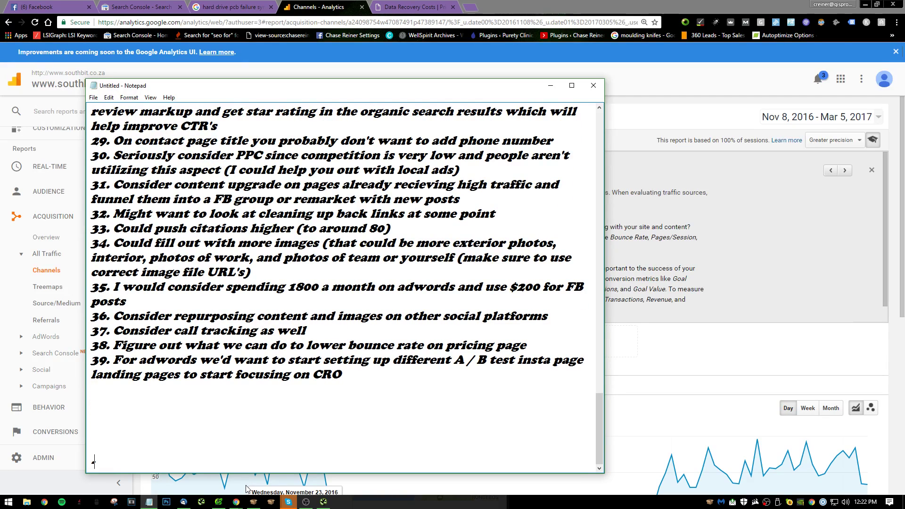
- Add the heading "----Top 10 SEO Fixes---" followed by blank lines
{"action": "type", "text": "----Top 10 Th"}
{"action": "key", "text": "BackSpace"}
{"action": "key", "text": "BackSpace"}
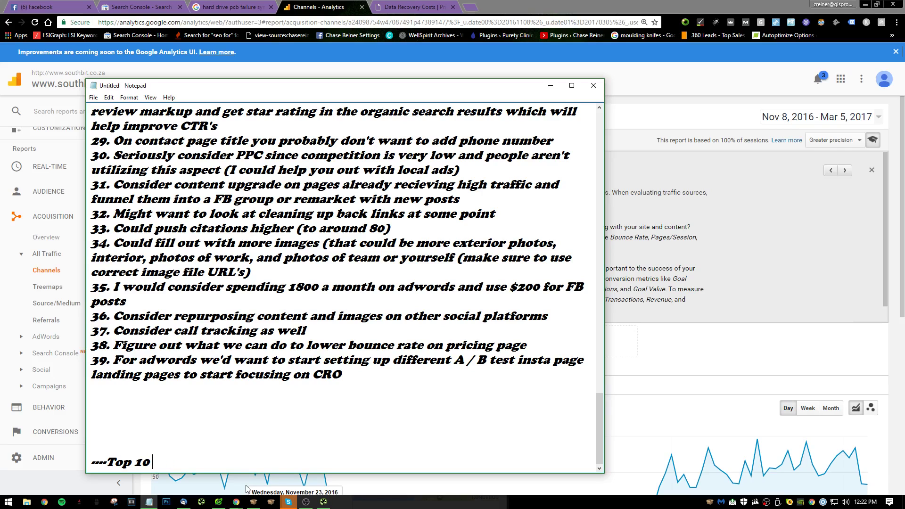
{"action": "type", "text": "SEO Fixes "}
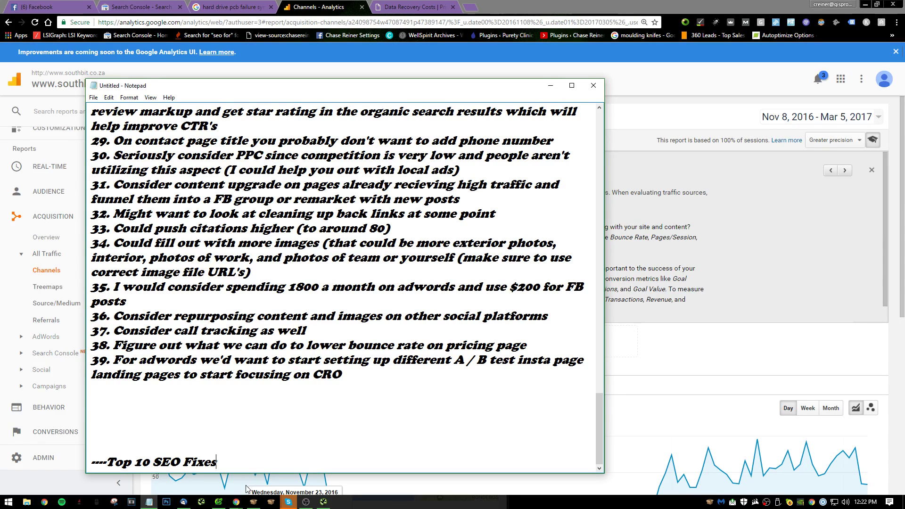
{"action": "type", "text": "---"}
{"action": "key", "text": "Return"}
{"action": "key", "text": "Return"}
{"action": "key", "text": "Return"}
- Create an empty numbered list from 1. to 10. under the Top 10 SEO Fixes heading, one number per line
{"action": "type", "text": "1."}
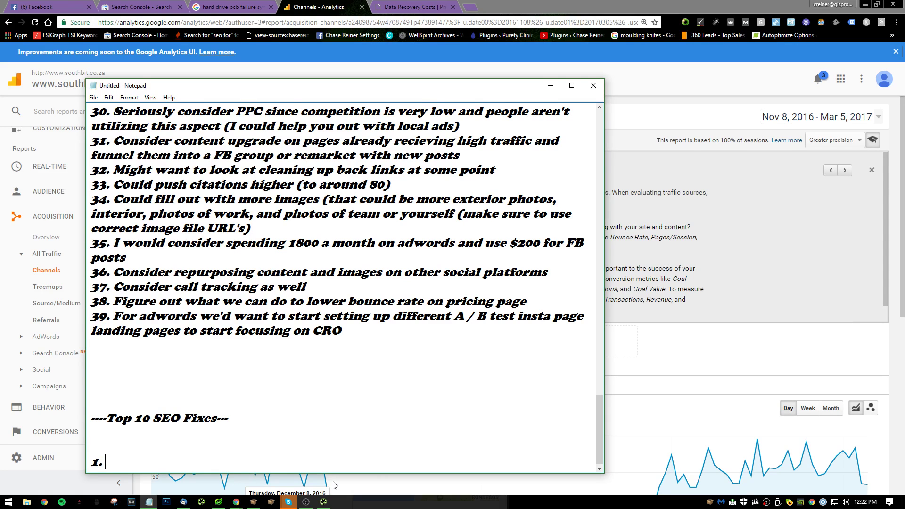
{"action": "key", "text": "Return"}
{"action": "type", "text": "2. 3"}
{"action": "key", "text": "BackSpace"}
{"action": "key", "text": "Return"}
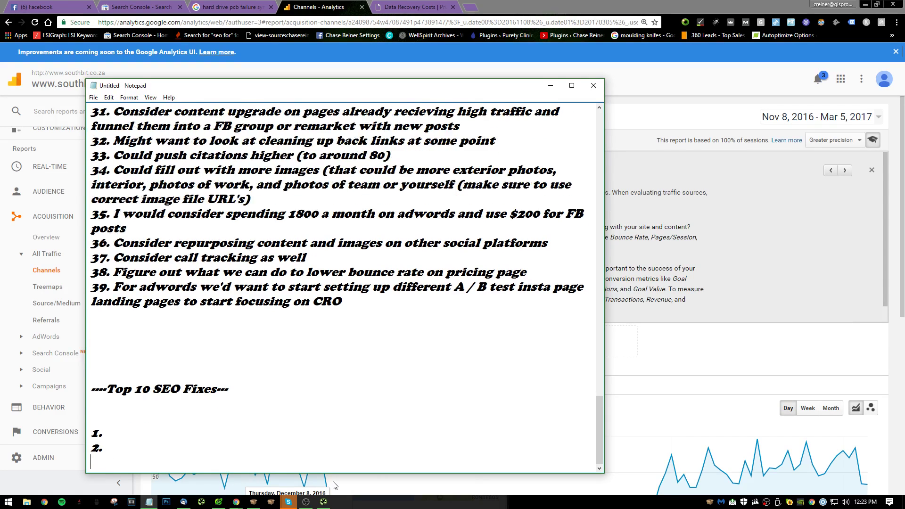
{"action": "type", "text": "3."}
{"action": "key", "text": "Return"}
{"action": "type", "text": "4."}
{"action": "key", "text": "Return"}
{"action": "type", "text": "5."}
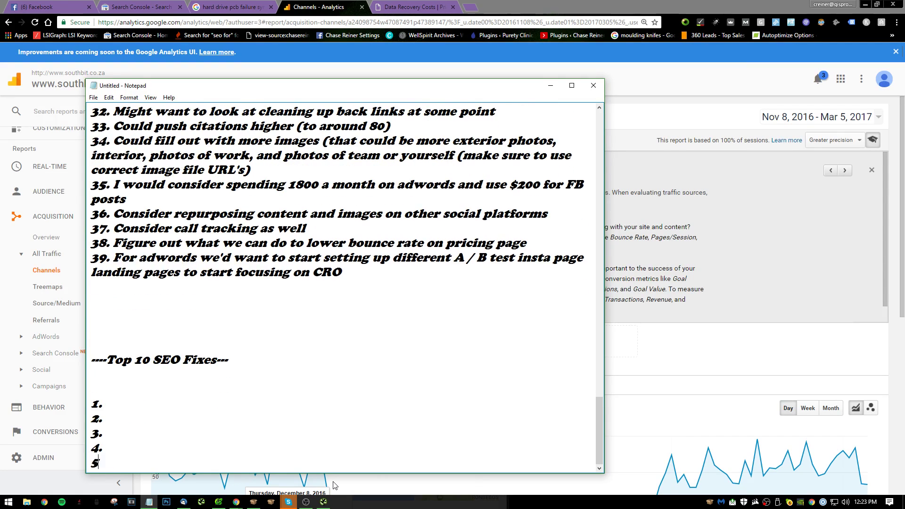
{"action": "key", "text": "Return"}
{"action": "type", "text": "6."}
{"action": "key", "text": "Return"}
{"action": "type", "text": "7."}
{"action": "key", "text": "Return"}
{"action": "type", "text": "8."}
{"action": "key", "text": "Return"}
{"action": "type", "text": "9."}
{"action": "key", "text": "Return"}
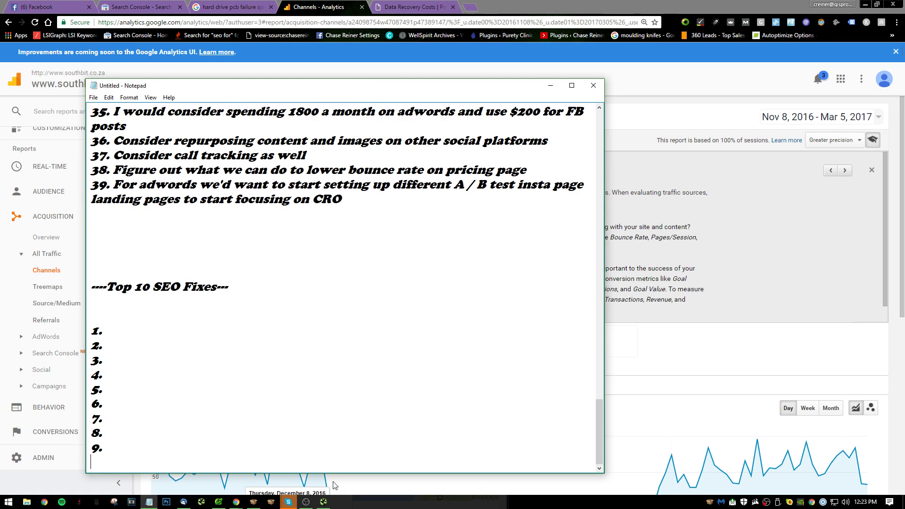
{"action": "type", "text": "0"}
{"action": "key", "text": "BackSpace"}
{"action": "type", "text": "10."}
- In the browser, open the SouthBit Data Recovery Costs pricing page and close it
{"action": "left_click", "coordinate": [773, 369]}
{"action": "left_click", "coordinate": [439, 7]}
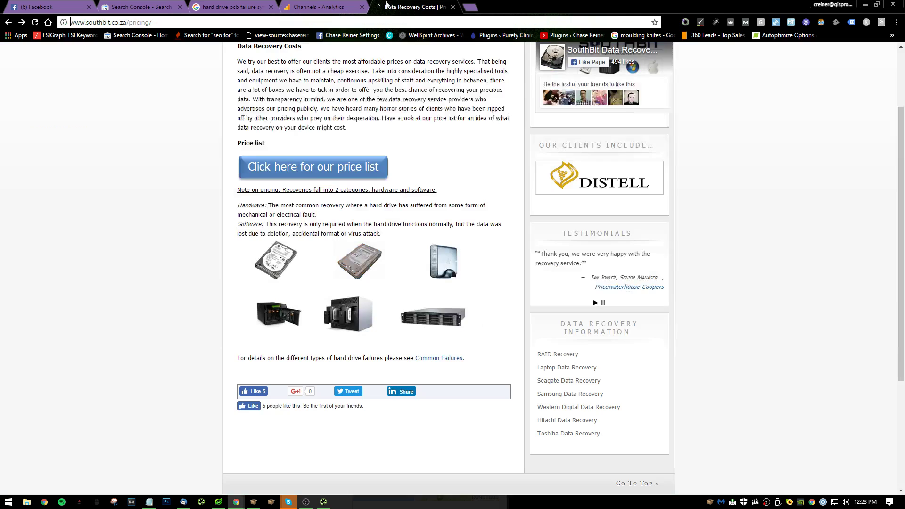
{"action": "left_click", "coordinate": [453, 7]}
- In Notepad, fill in fix 1 with "Fixing the SEO basics (removing duplicate metas, filling in missing h1's, etc)"
{"action": "key", "text": "alt+Tab"}
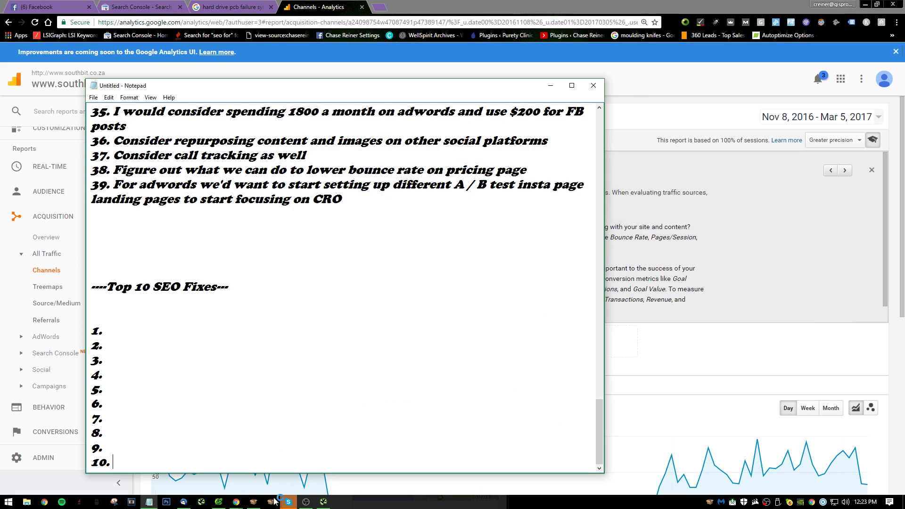
{"action": "left_click", "coordinate": [114, 331]}
{"action": "type", "text": "Fix"}
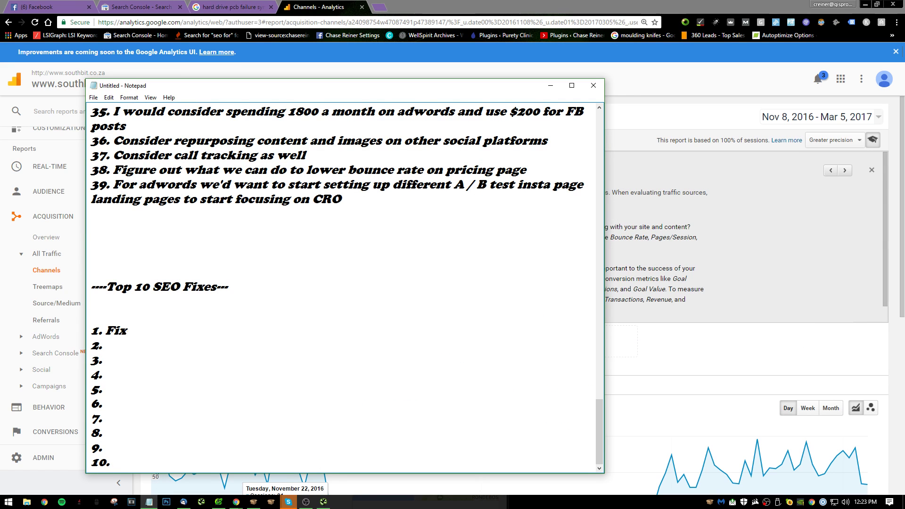
{"action": "type", "text": "ing the SEO b"}
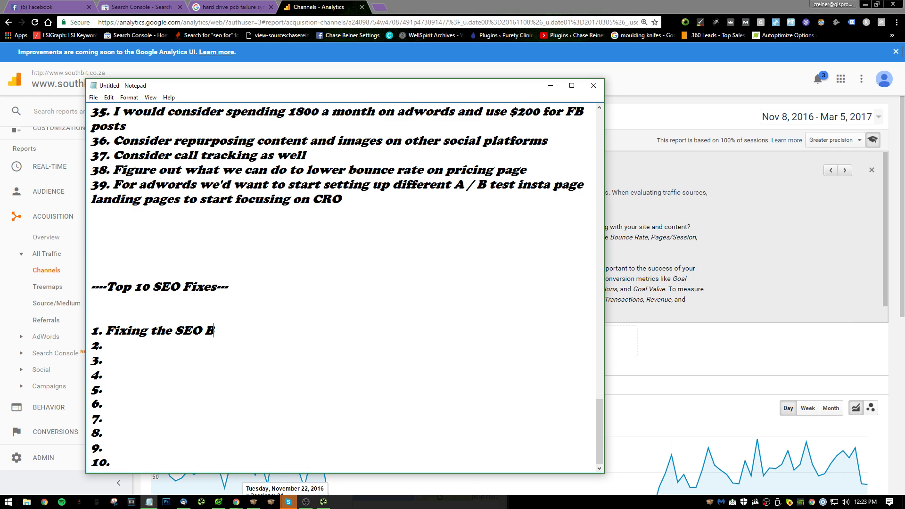
{"action": "type", "text": "asics ("}
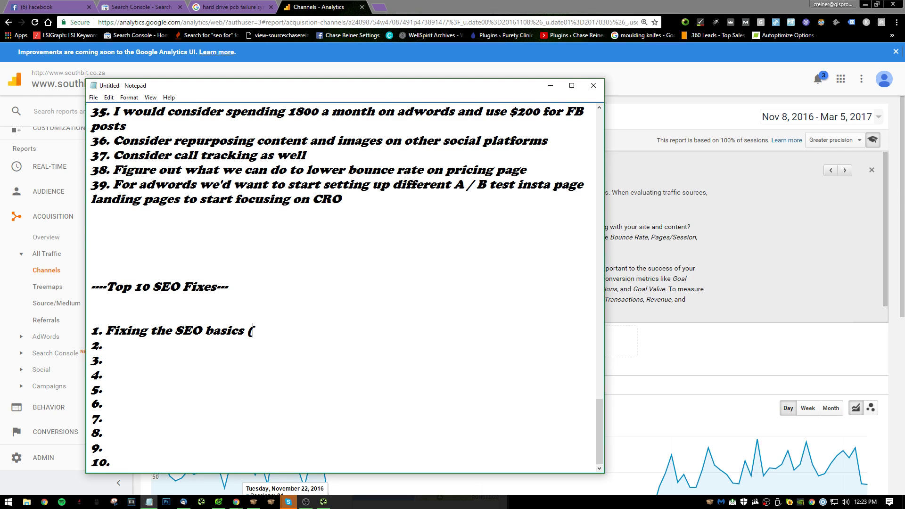
{"action": "type", "text": "removing dup"}
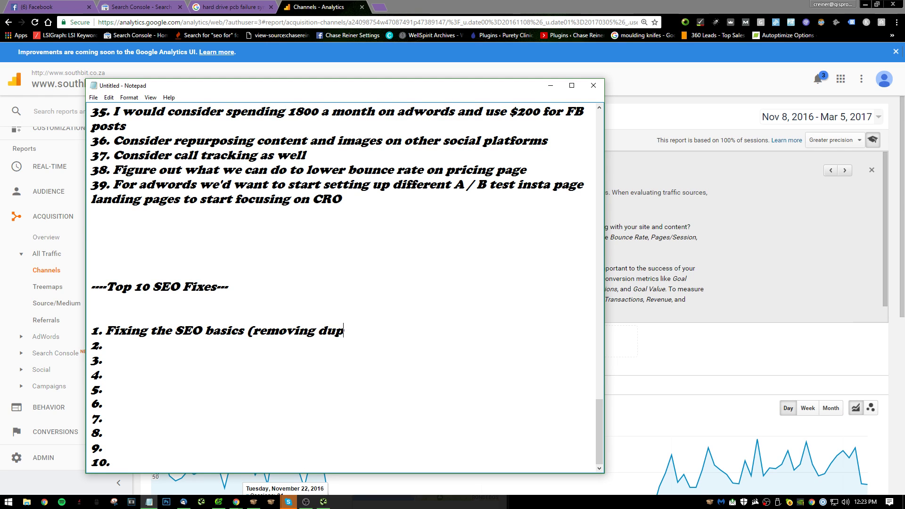
{"action": "type", "text": "licate metas"}
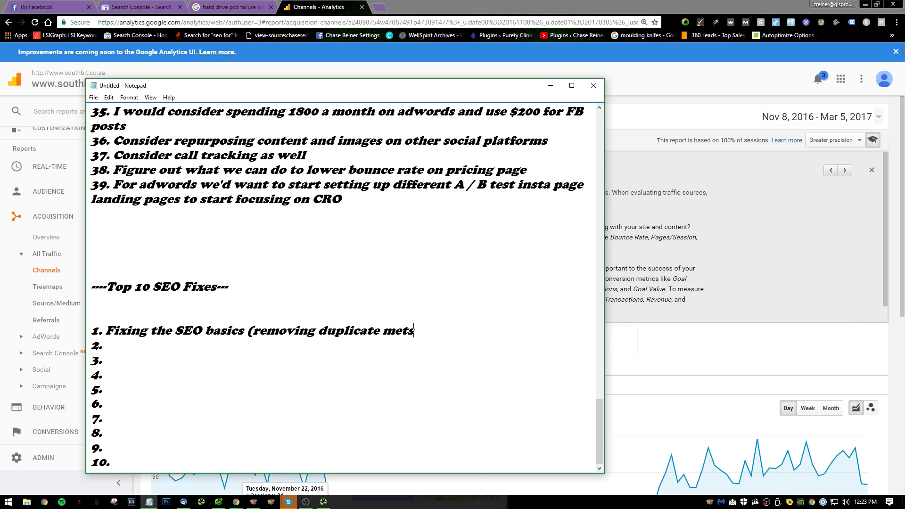
{"action": "type", "text": ", filling"}
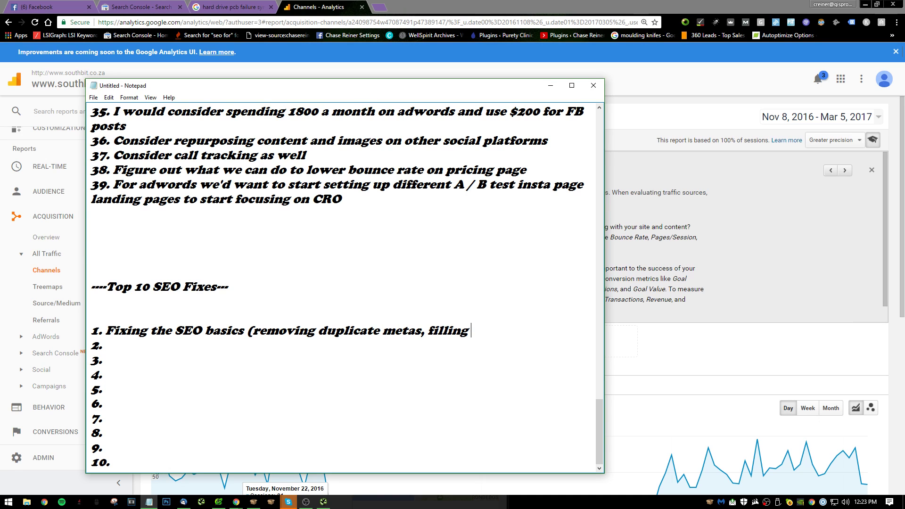
{"action": "type", "text": " in missing h1's "}
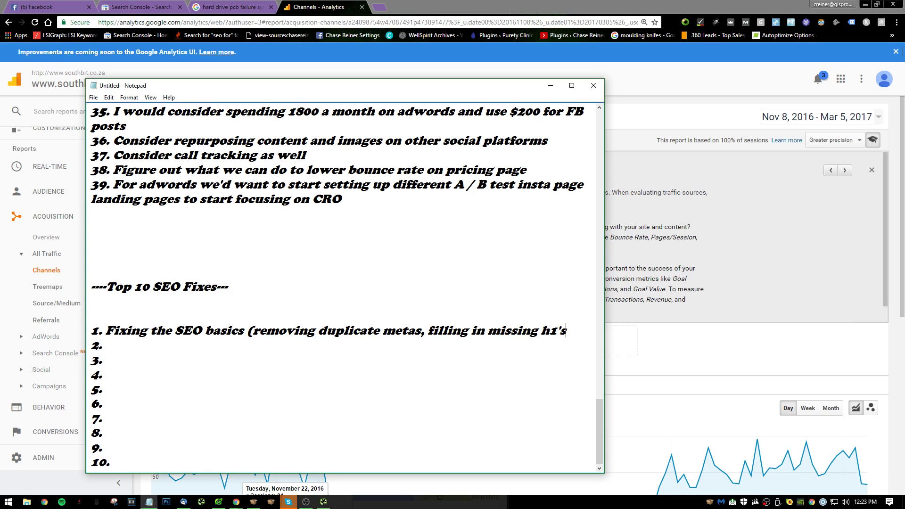
{"action": "type", "text": "etc)"}
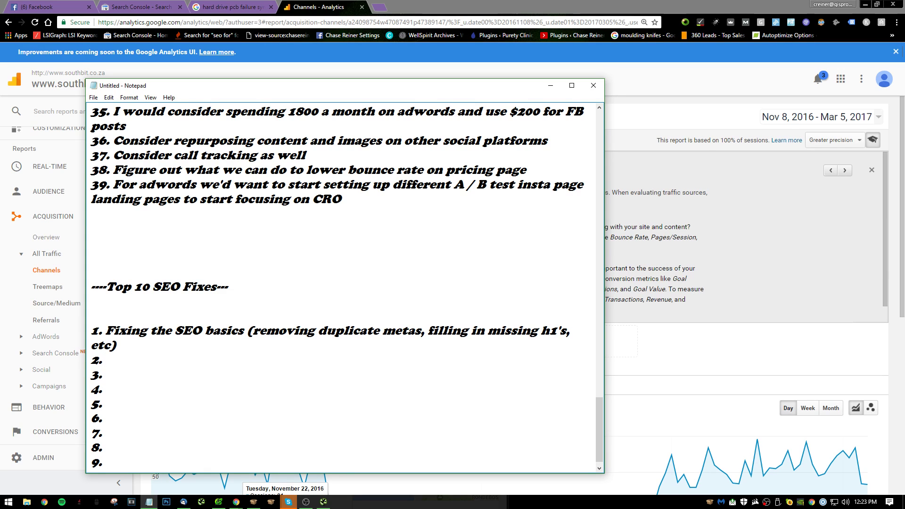
- In the browser, close the Google Analytics page and the "hard drive pcb failure symptoms" search results
{"action": "left_click", "coordinate": [818, 277]}
{"action": "scroll", "coordinate": [595, 240], "scroll_direction": "down", "scroll_amount": 10}
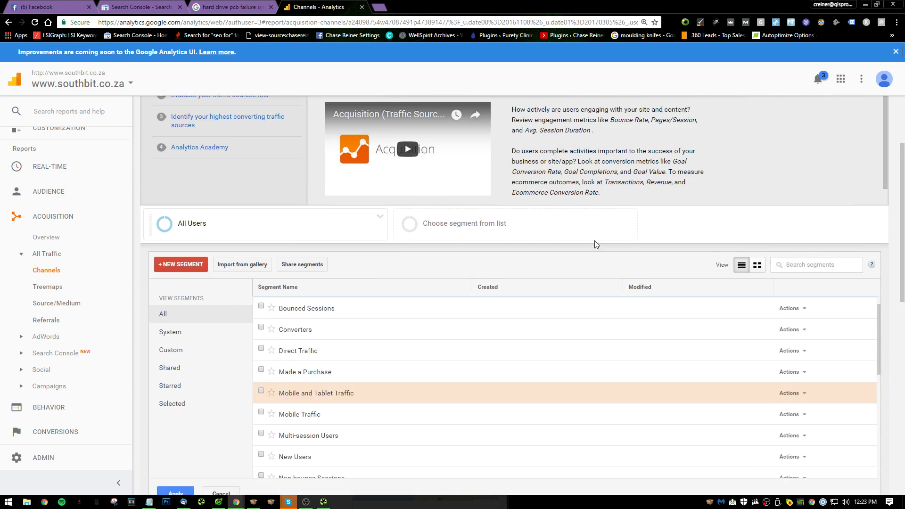
{"action": "left_click", "coordinate": [361, 7]}
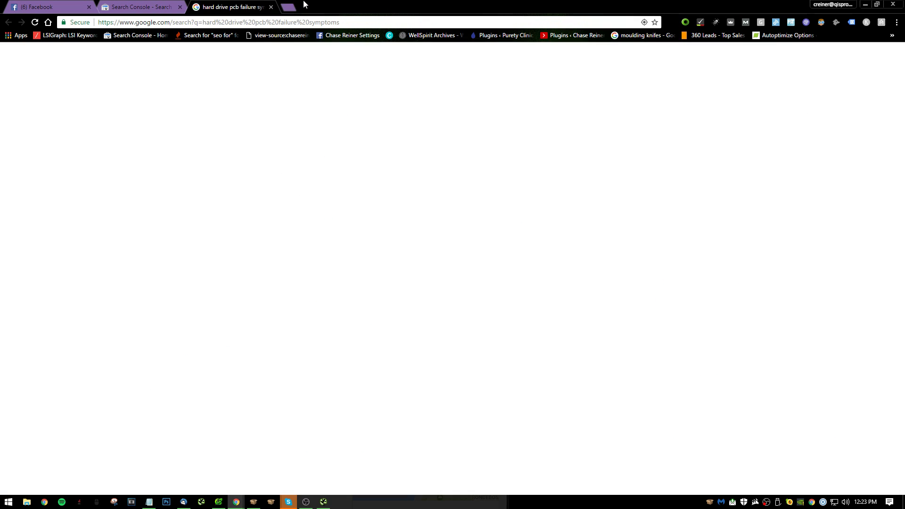
{"action": "left_click", "coordinate": [271, 6]}
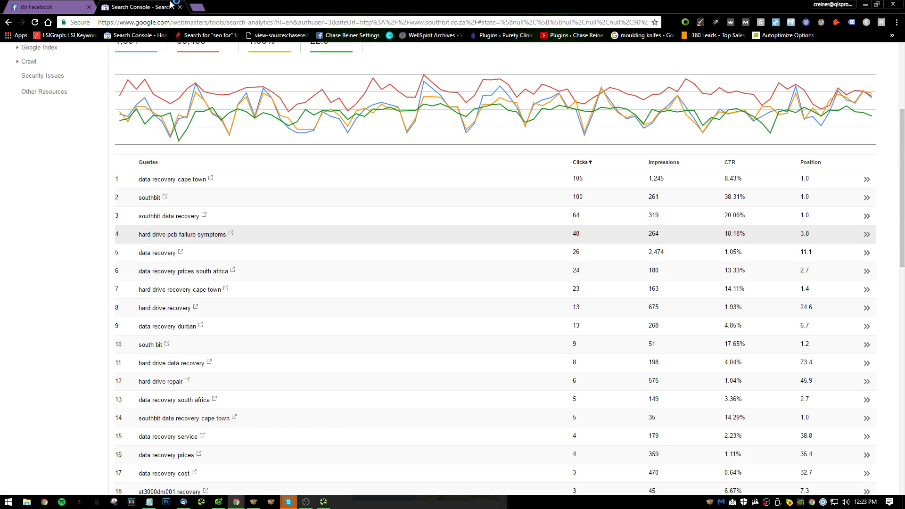
- In Notepad, fill in fix 2 with "Noindexing thin content pages and duplicate content pages like author"
{"action": "key", "text": "alt+Tab"}
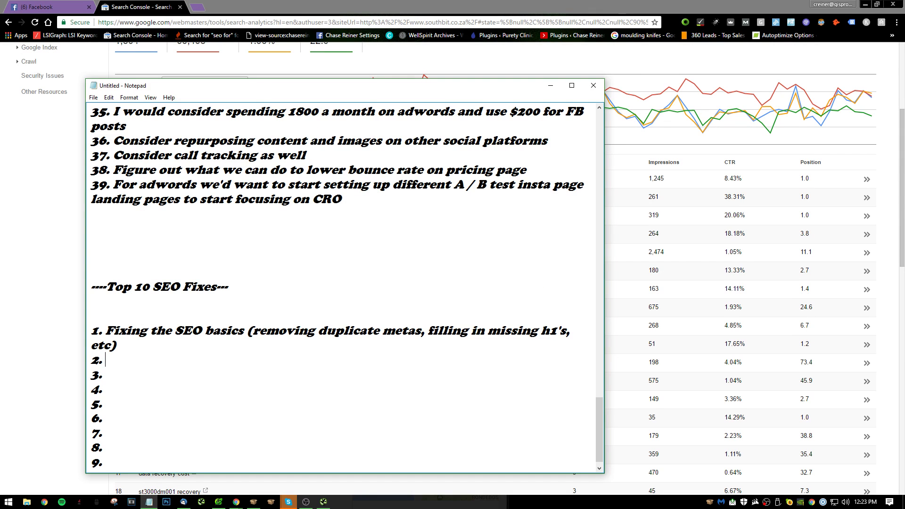
{"action": "type", "text": "Noin"}
{"action": "key", "text": "BackSpace"}
{"action": "key", "text": "BackSpace"}
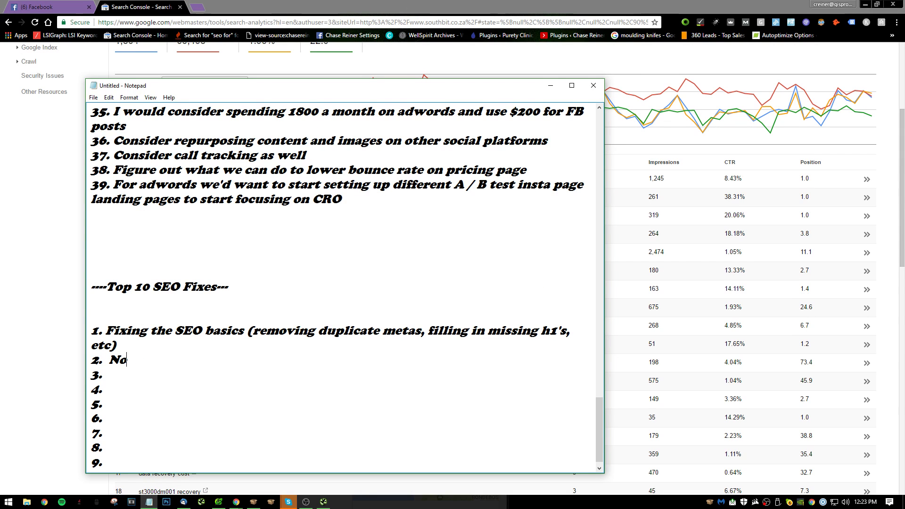
{"action": "type", "text": "indexing thin con"}
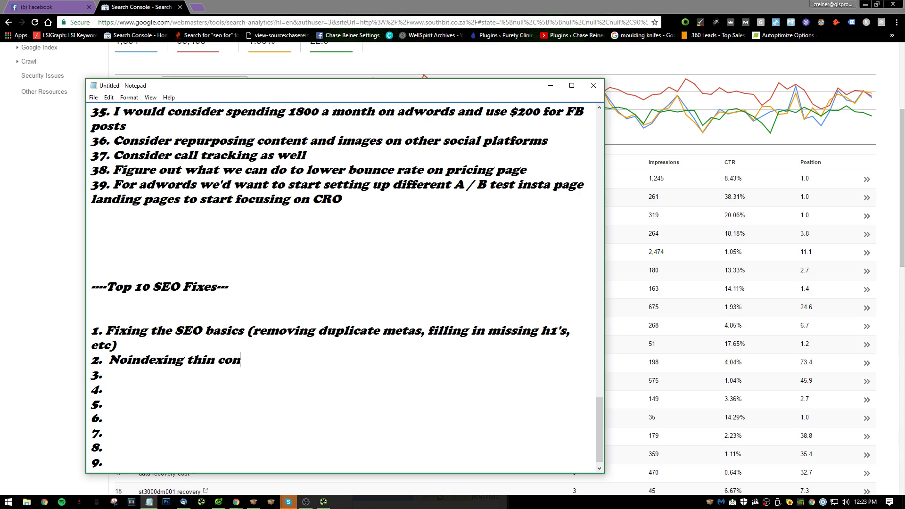
{"action": "type", "text": "tent pages"}
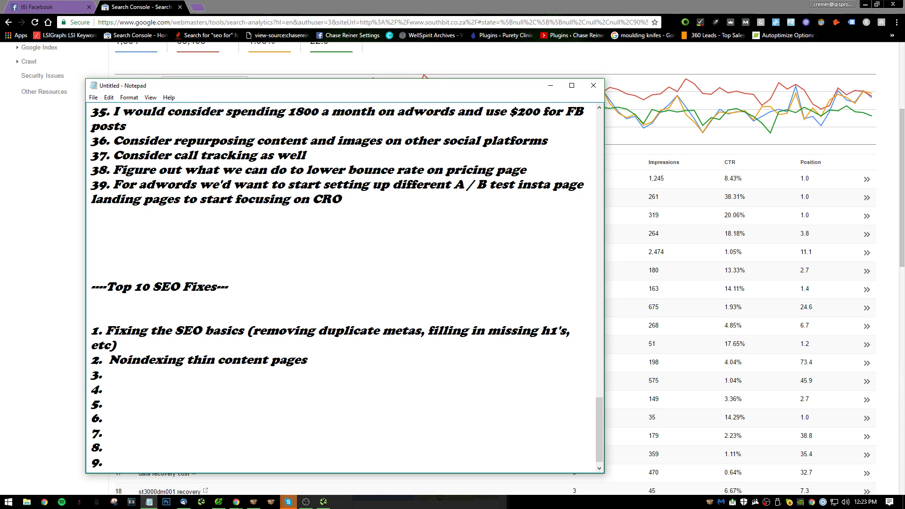
{"action": "type", "text": " and removing"}
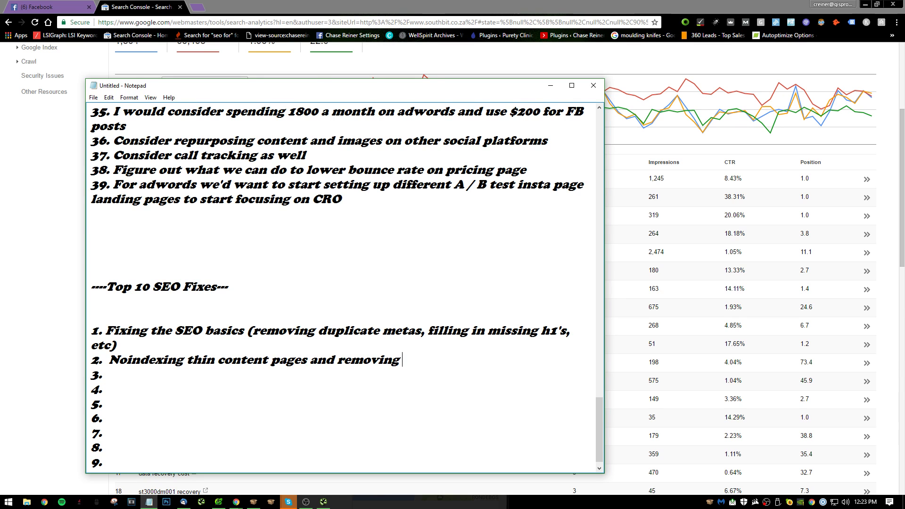
{"action": "key", "text": "BackSpace"}
{"action": "key", "text": "BackSpace"}
{"action": "key", "text": "BackSpace"}
{"action": "key", "text": "BackSpace"}
{"action": "key", "text": "BackSpace"}
{"action": "key", "text": "BackSpace"}
{"action": "key", "text": "BackSpace"}
{"action": "key", "text": "BackSpace"}
{"action": "key", "text": "BackSpace"}
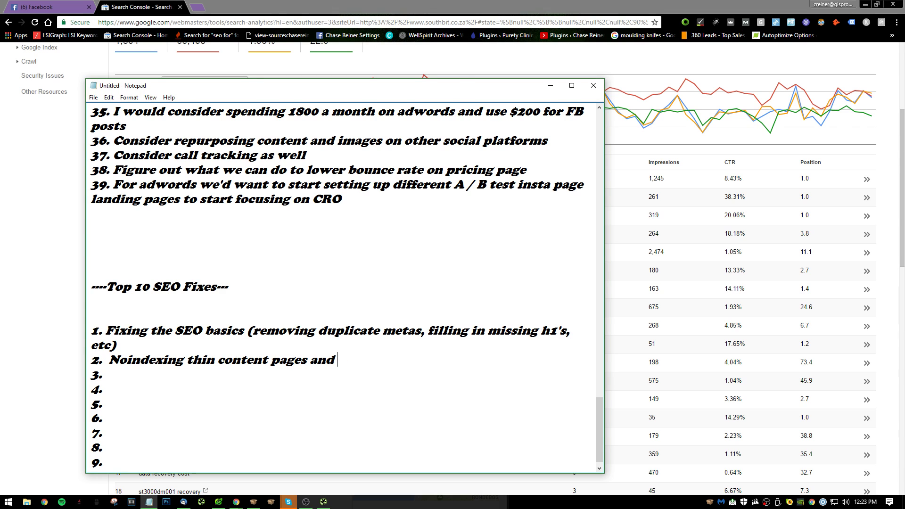
{"action": "type", "text": "rem"}
{"action": "key", "text": "BackSpace"}
{"action": "key", "text": "BackSpace"}
{"action": "key", "text": "BackSpace"}
{"action": "type", "text": "author "}
{"action": "type", "text": "pag"}
{"action": "key", "text": "BackSpace"}
{"action": "key", "text": "BackSpace"}
{"action": "key", "text": "BackSpace"}
{"action": "key", "text": "BackSpace"}
{"action": "key", "text": "BackSpace"}
{"action": "key", "text": "BackSpace"}
{"action": "key", "text": "BackSpace"}
{"action": "key", "text": "BackSpace"}
{"action": "key", "text": "BackSpace"}
{"action": "key", "text": "BackSpace"}
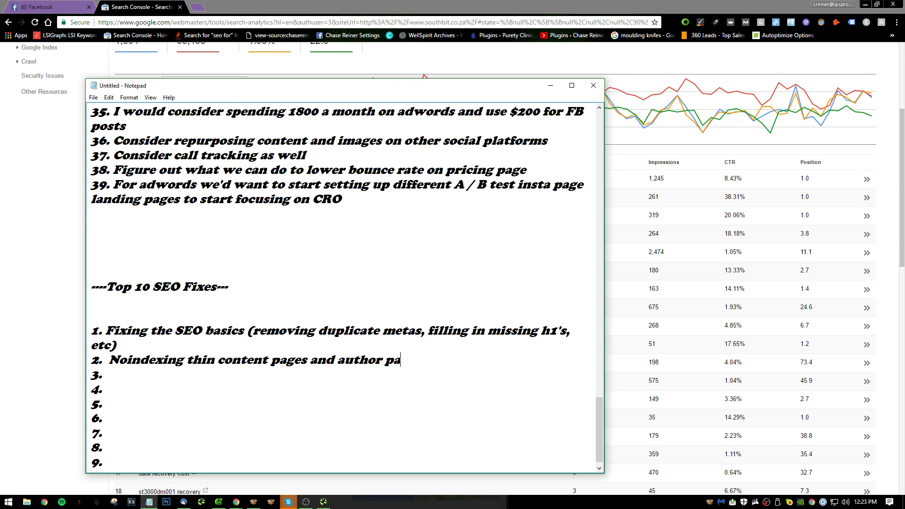
{"action": "type", "text": "duplicate pa"}
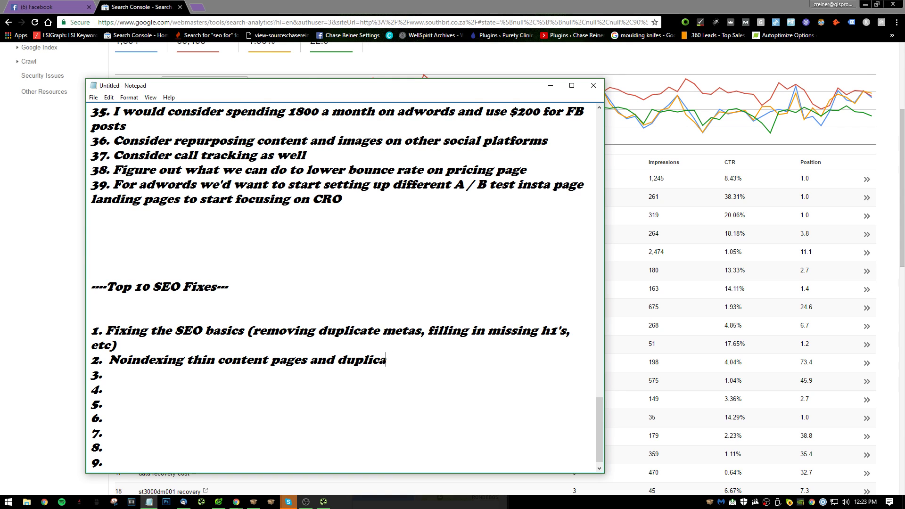
{"action": "key", "text": "BackSpace"}
{"action": "key", "text": "BackSpace"}
{"action": "type", "text": "content page"}
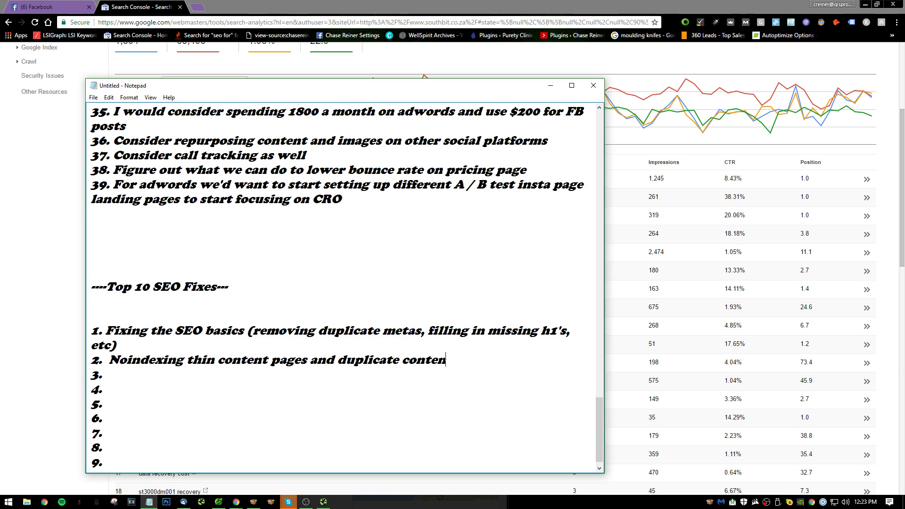
{"action": "type", "text": "s like author"}
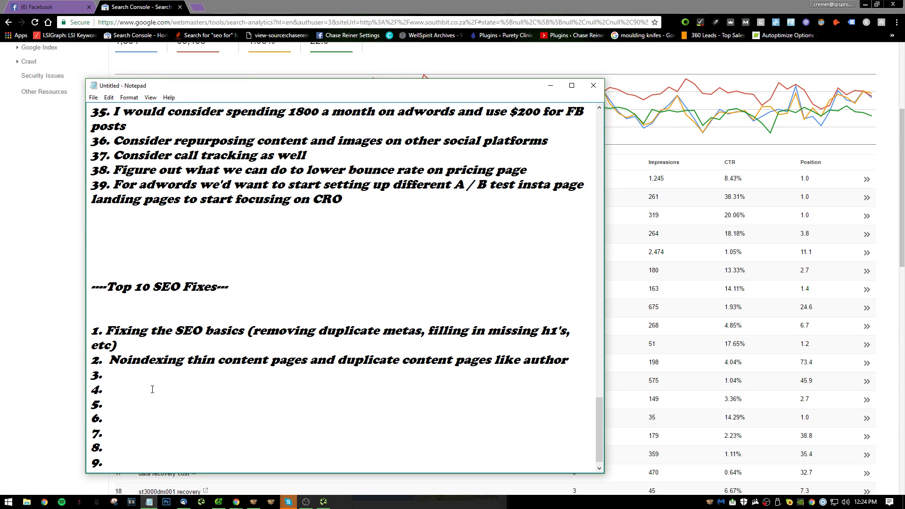
- Snap the Notepad window to half of the screen and select all the recommendations from 1 through 39
{"action": "scroll", "coordinate": [390, 226], "scroll_direction": "down", "scroll_amount": 1}
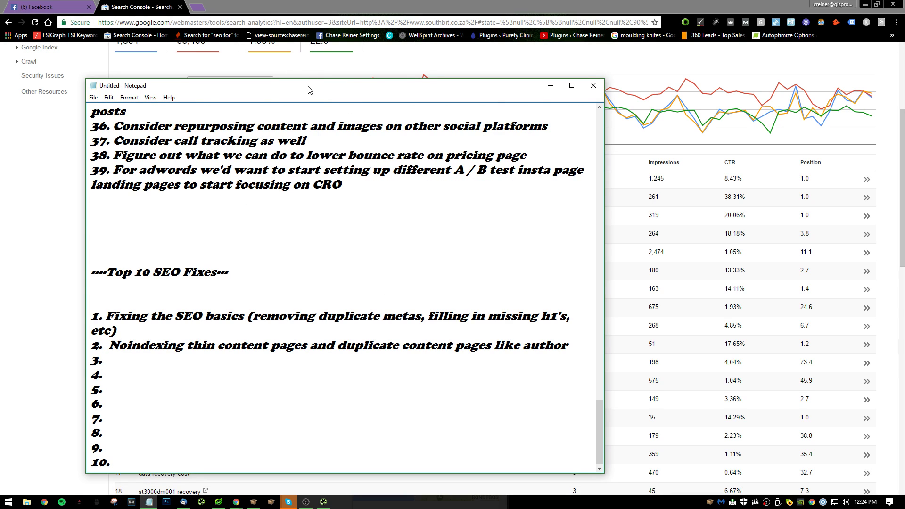
{"action": "left_click_drag", "start_coordinate": [310, 89], "coordinate": [0, 97]}
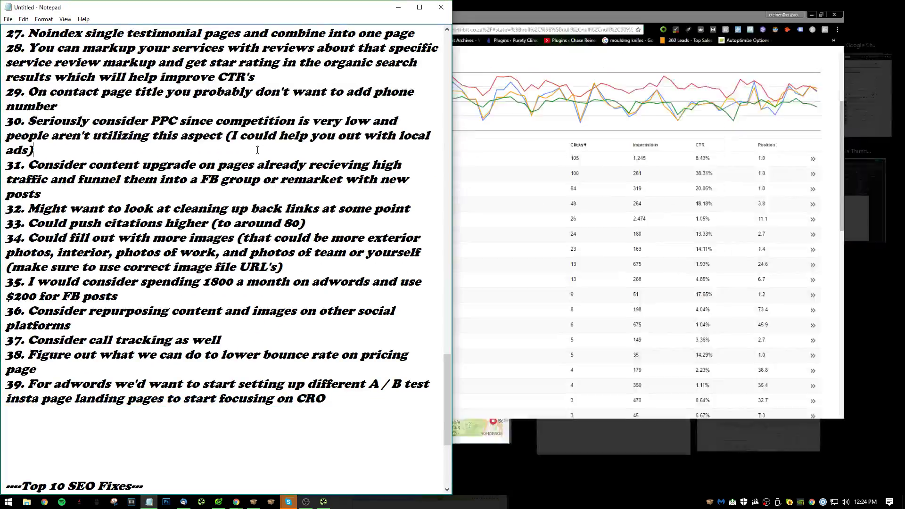
{"action": "left_click", "coordinate": [257, 150]}
{"action": "left_click_drag", "start_coordinate": [293, 479], "coordinate": [141, 14]}
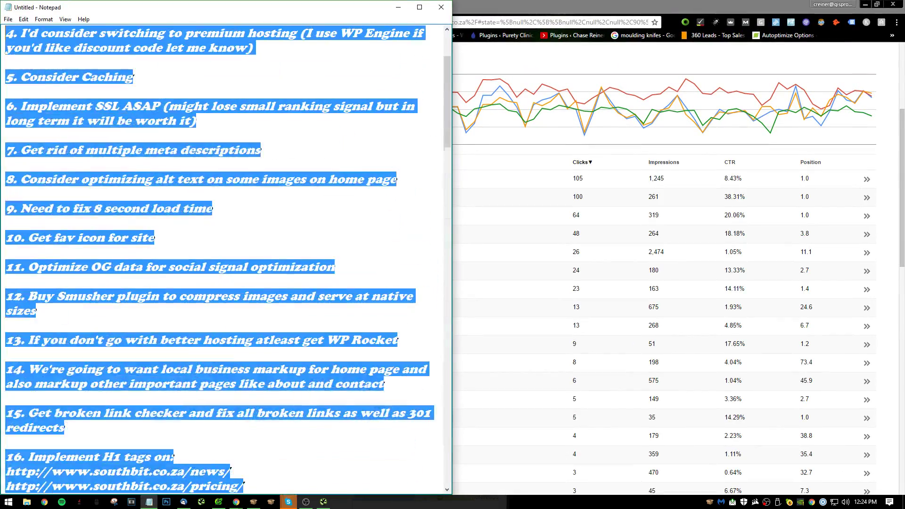
{"action": "scroll", "coordinate": [296, 210], "scroll_direction": "up", "scroll_amount": 3}
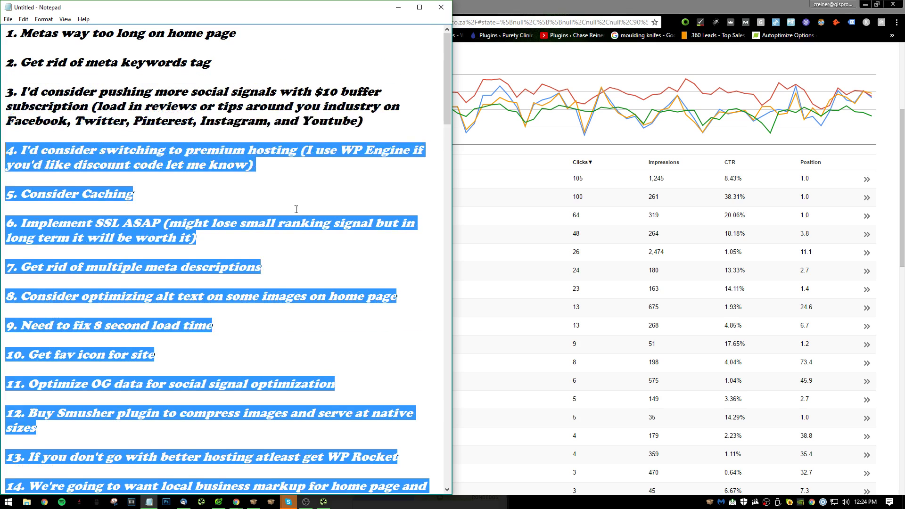
{"action": "key", "text": "shift+Up"}
{"action": "key", "text": "shift+Up"}
{"action": "key", "text": "shift+Up"}
{"action": "key", "text": "shift+Up"}
{"action": "key", "text": "shift+Up"}
{"action": "key", "text": "shift+Up"}
{"action": "key", "text": "shift+Up"}
{"action": "key", "text": "shift+Up"}
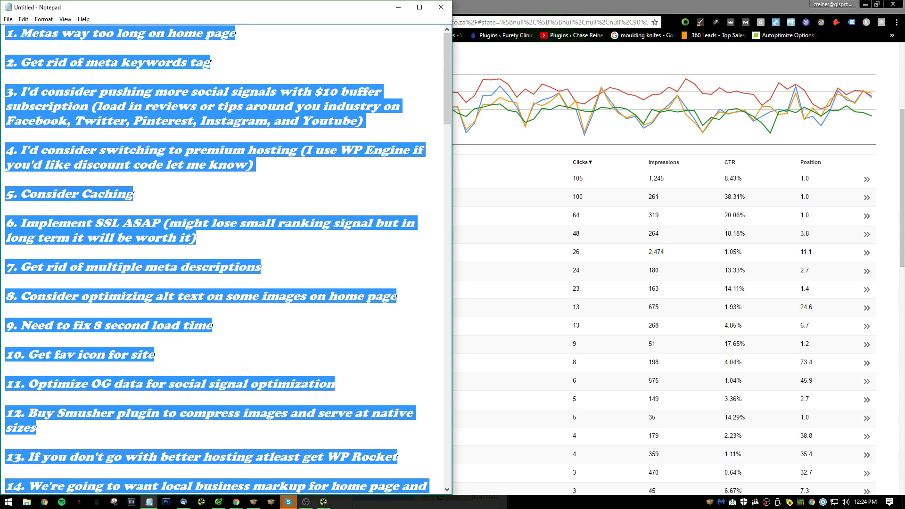
- Open a second Notepad window beside the first and paste the copied recommendations 1 through 39 into it
{"action": "left_click", "coordinate": [8, 501]}
{"action": "type", "text": "notepad"}
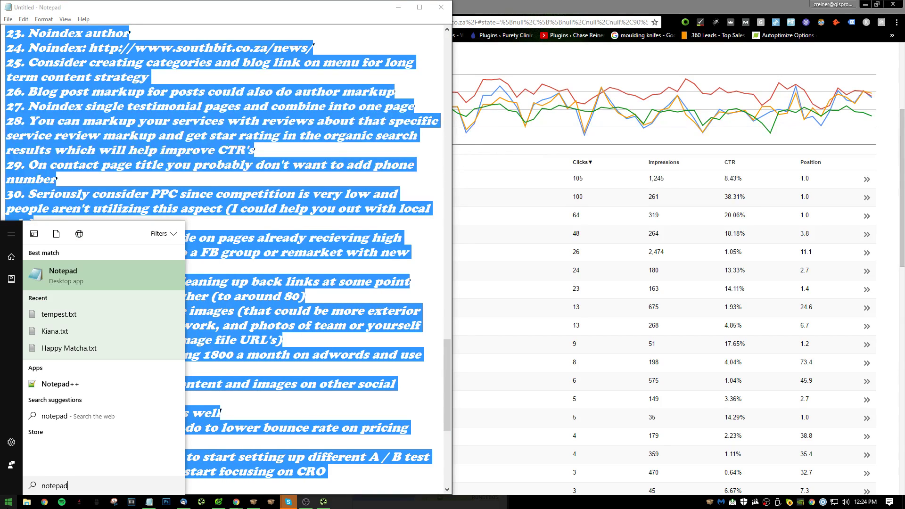
{"action": "key", "text": "Return"}
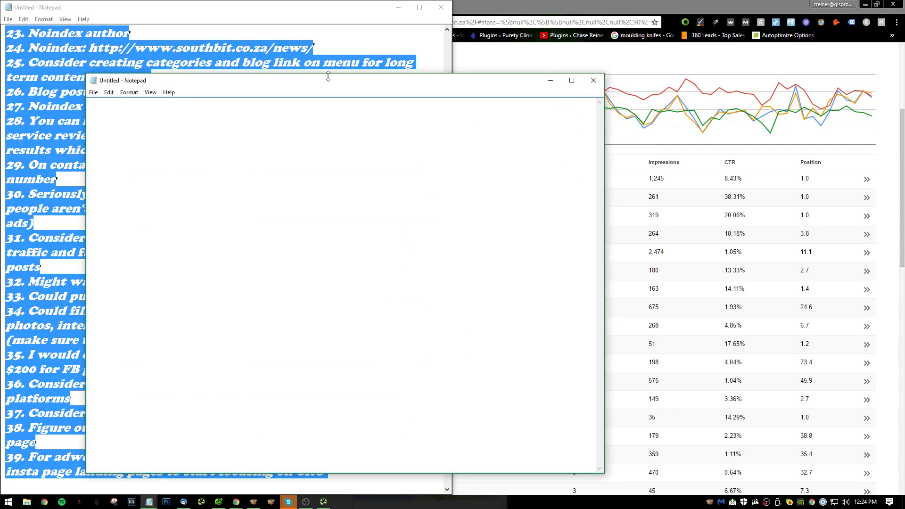
{"action": "key", "text": "super+Right"}
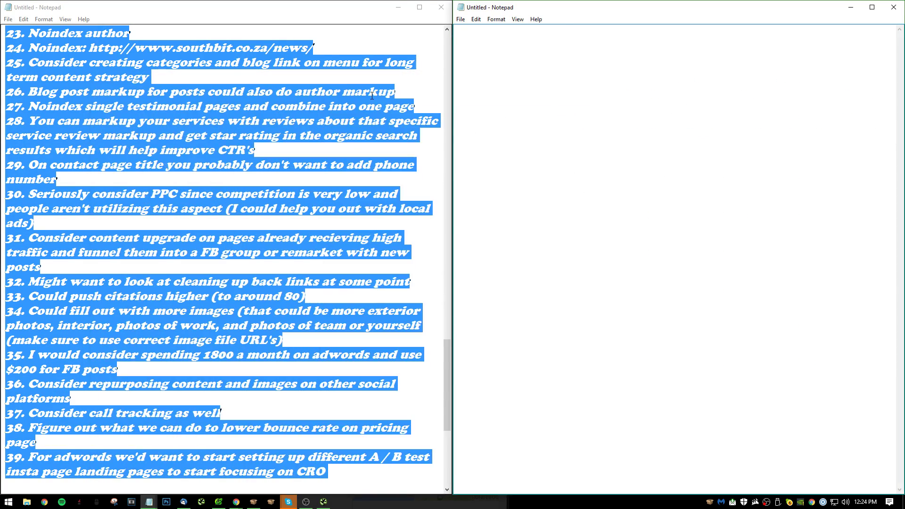
{"action": "key", "text": "ctrl+v"}
{"action": "scroll", "coordinate": [552, 203], "scroll_direction": "up", "scroll_amount": 20}
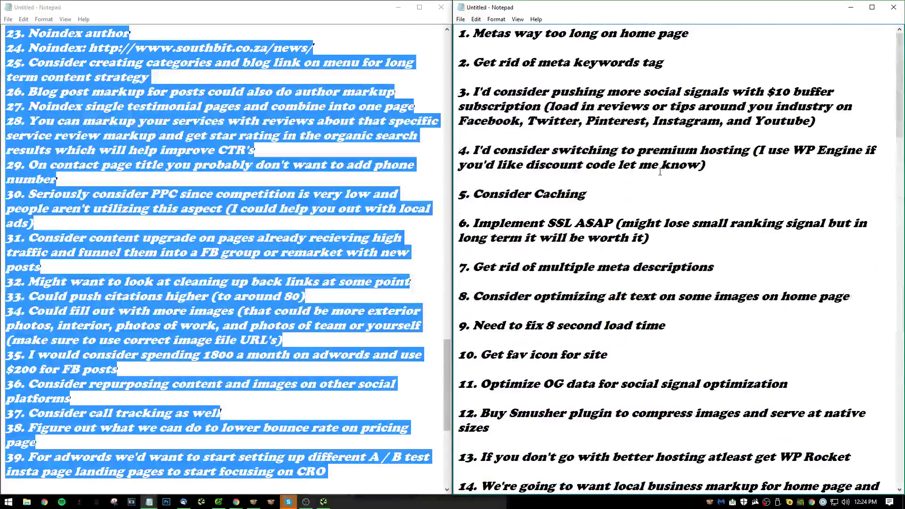
- Fill in fix 3 with "Fix site speed issues", noting 8 second LT to below 2 seconds, switching hosting to WP engine and a discount code offer
{"action": "left_click", "coordinate": [281, 214]}
{"action": "scroll", "coordinate": [278, 236], "scroll_direction": "down", "scroll_amount": 6}
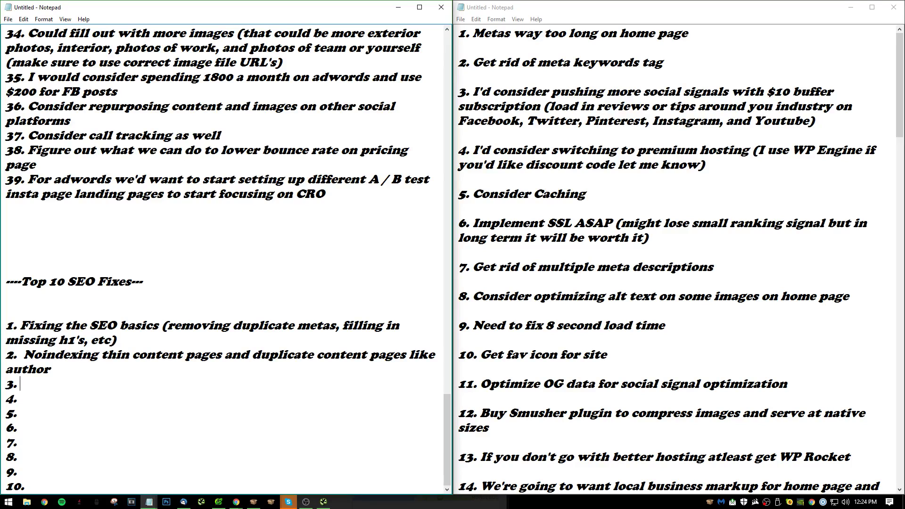
{"action": "type", "text": "Fix site sp"}
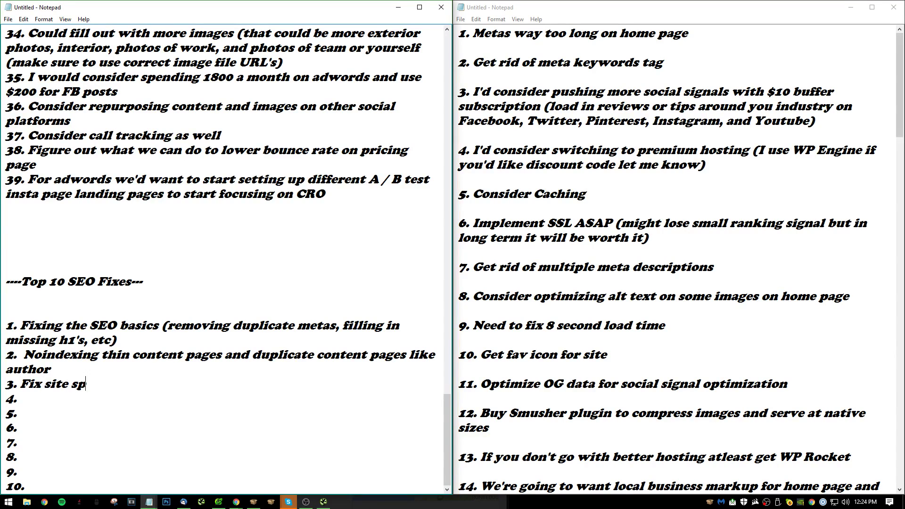
{"action": "type", "text": "eed issues"}
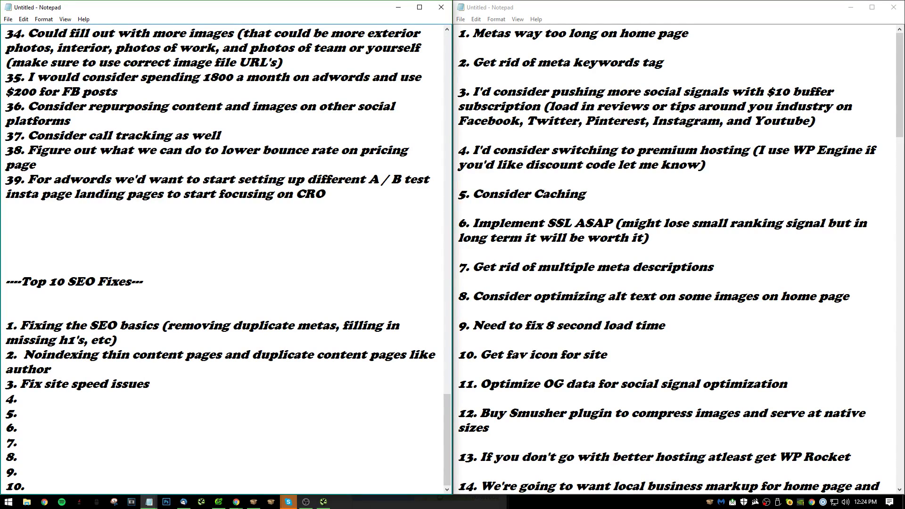
{"action": "type", "text": " (bring 8 secon"}
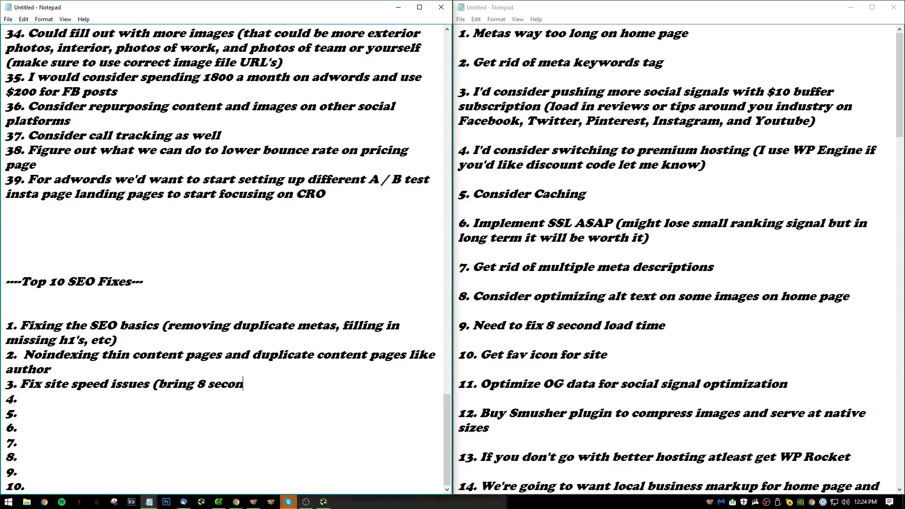
{"action": "type", "text": "d LT"}
{"action": "key", "text": "BackSpace"}
{"action": "type", "text": "te speed issues (bring 8 second LT to below"}
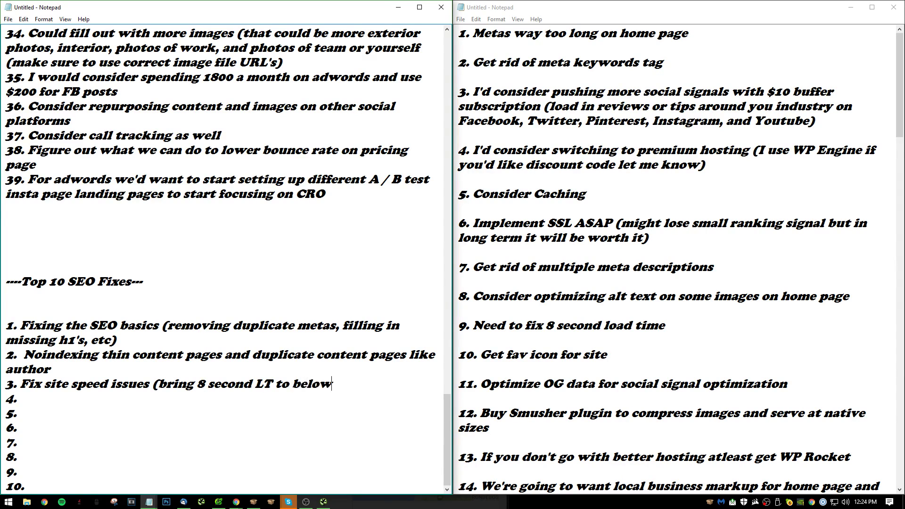
{"action": "type", "text": " 2 seconds consider swit"}
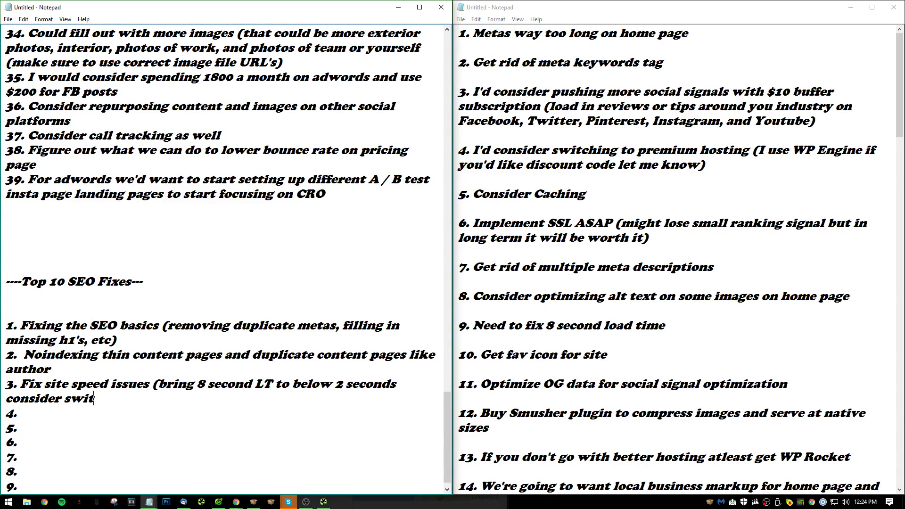
{"action": "type", "text": "ching hosting to"}
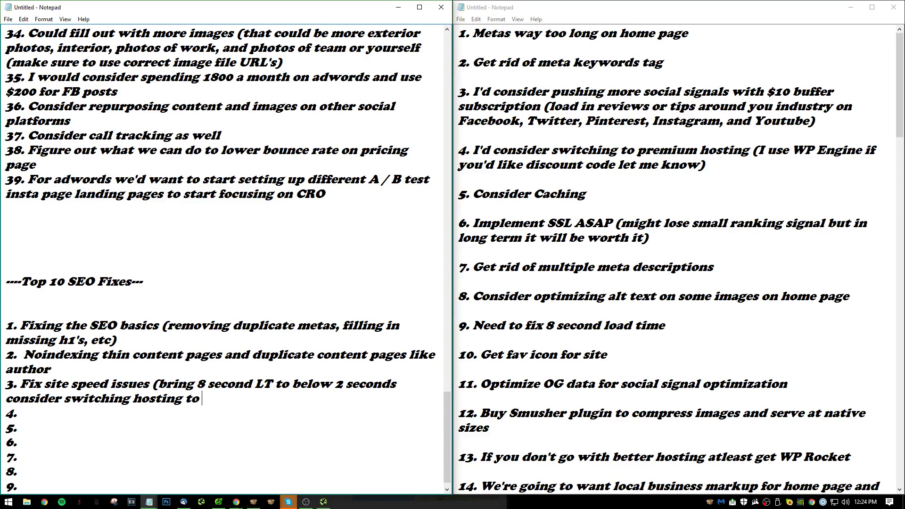
{"action": "type", "text": " WP engine"}
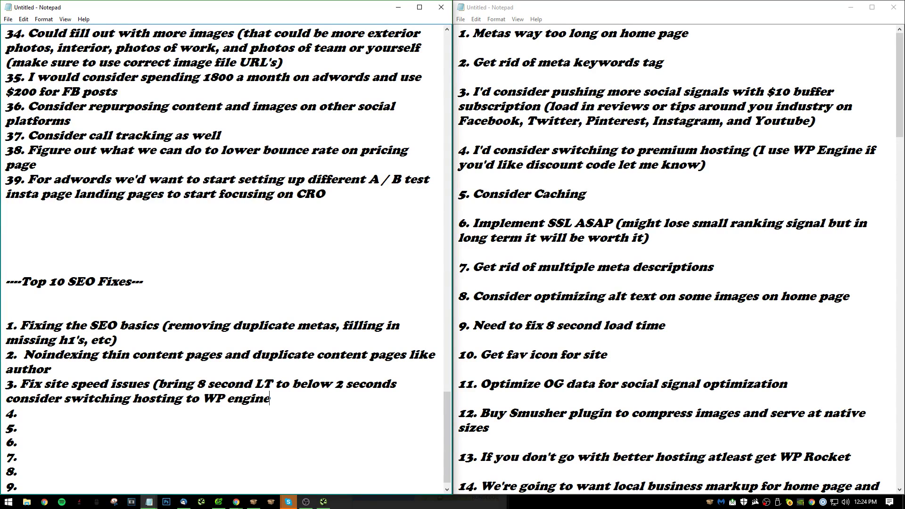
{"action": "type", "text": ": if you need disco"}
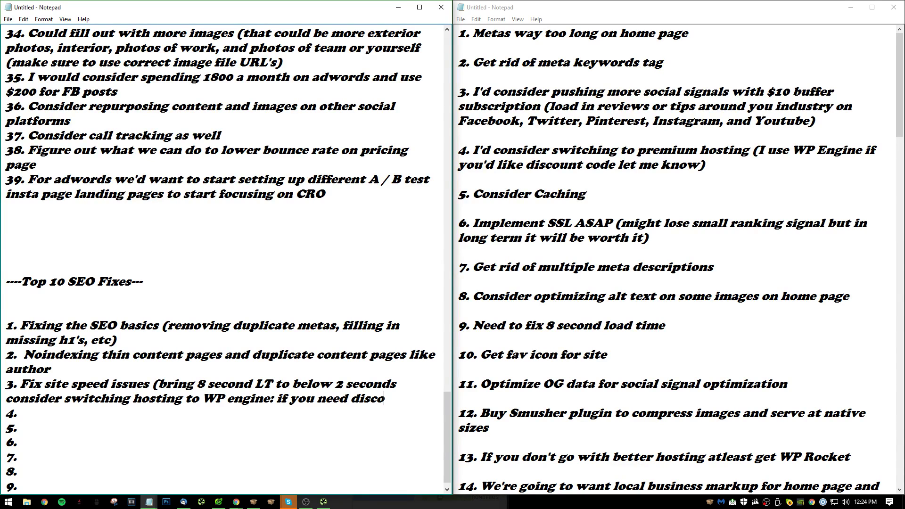
{"action": "type", "text": "unt code let me know"}
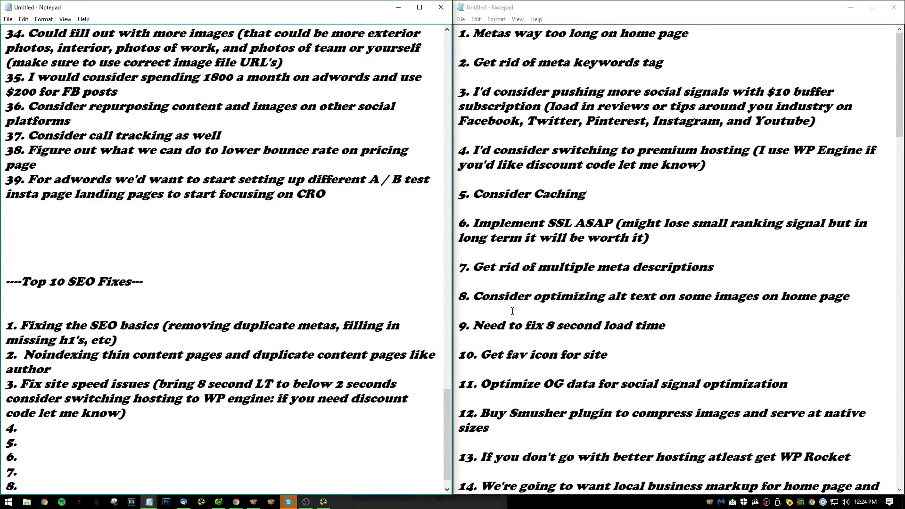
- Fill in fix 4 with "Get image compression going" and fix 5 with "Fix broken links"
{"action": "scroll", "coordinate": [517, 304], "scroll_direction": "down", "scroll_amount": 1}
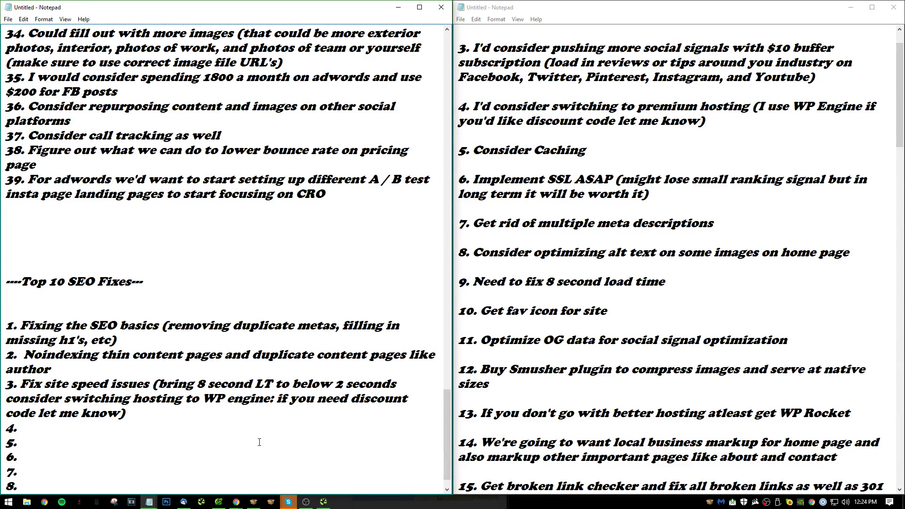
{"action": "scroll", "coordinate": [263, 440], "scroll_direction": "down", "scroll_amount": 1}
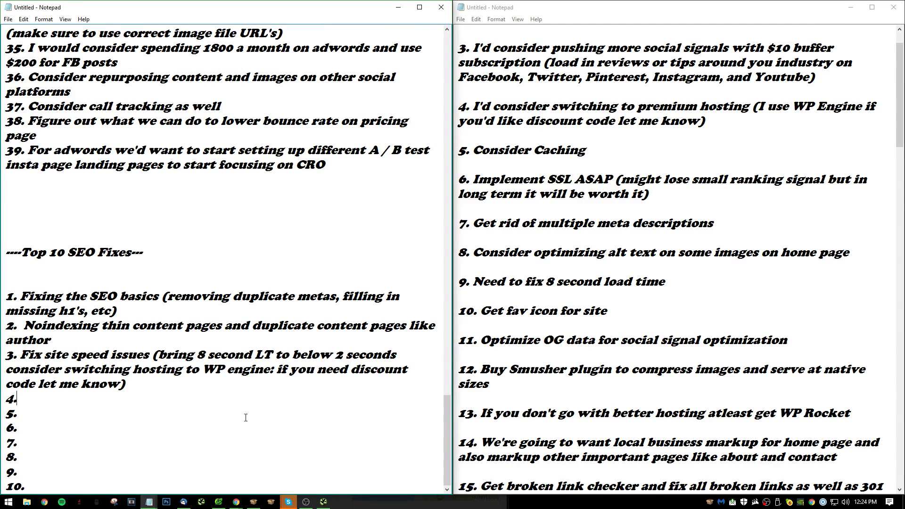
{"action": "key", "text": "BackSpace"}
{"action": "type", "text": "Get image compre"}
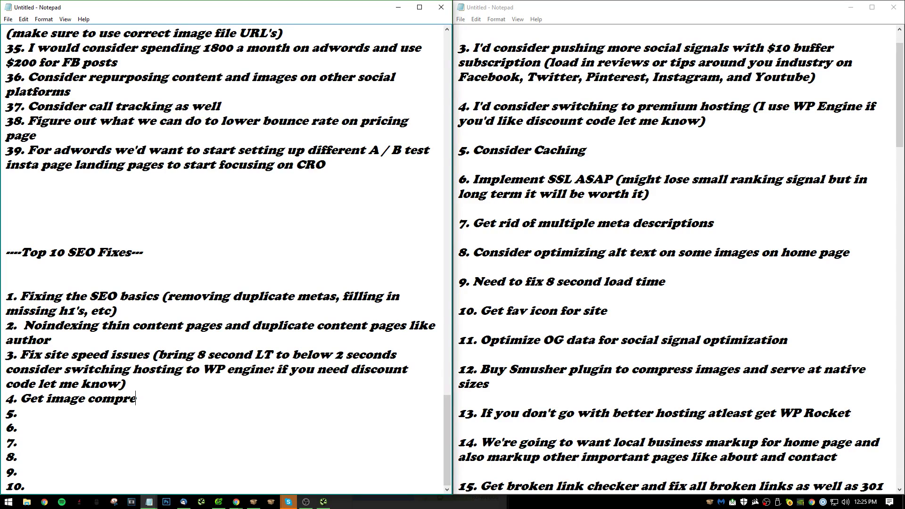
{"action": "type", "text": "ssion going 5. "}
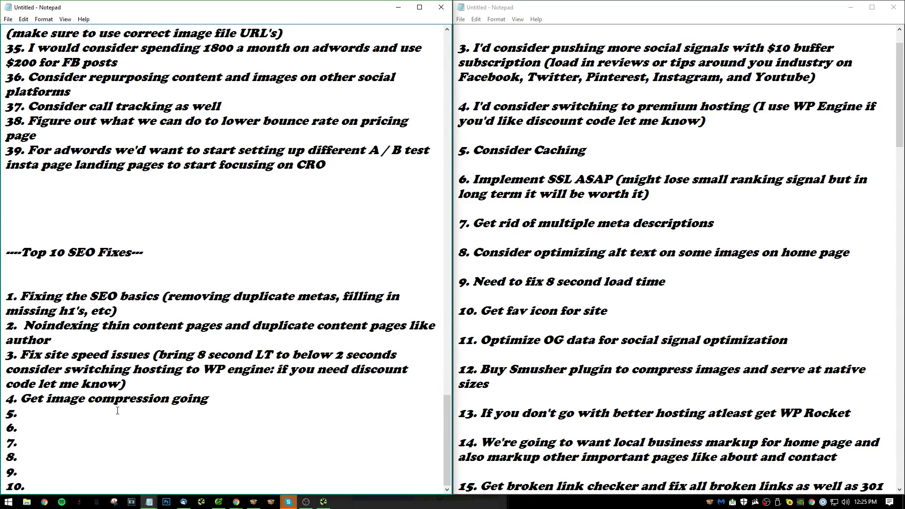
{"action": "type", "text": "Fix broken"}
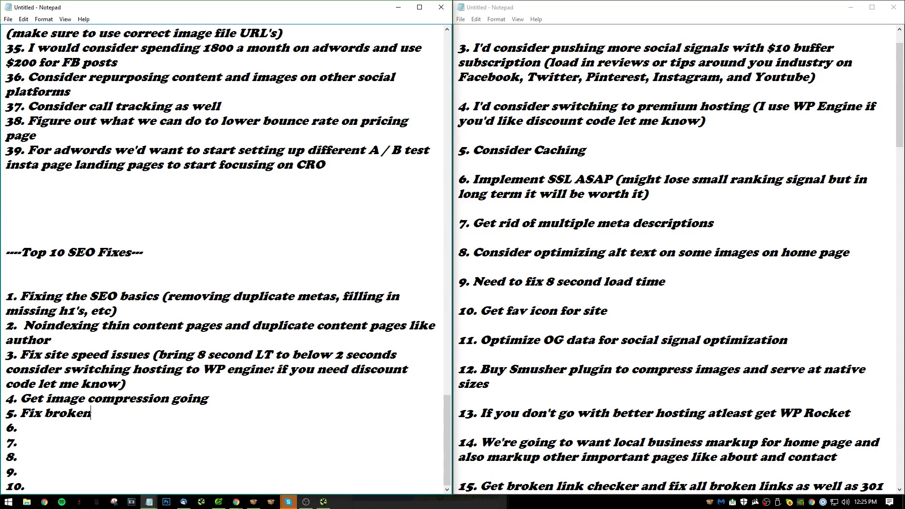
{"action": "type", "text": " links"}
{"action": "scroll", "coordinate": [660, 283], "scroll_direction": "down", "scroll_amount": 2}
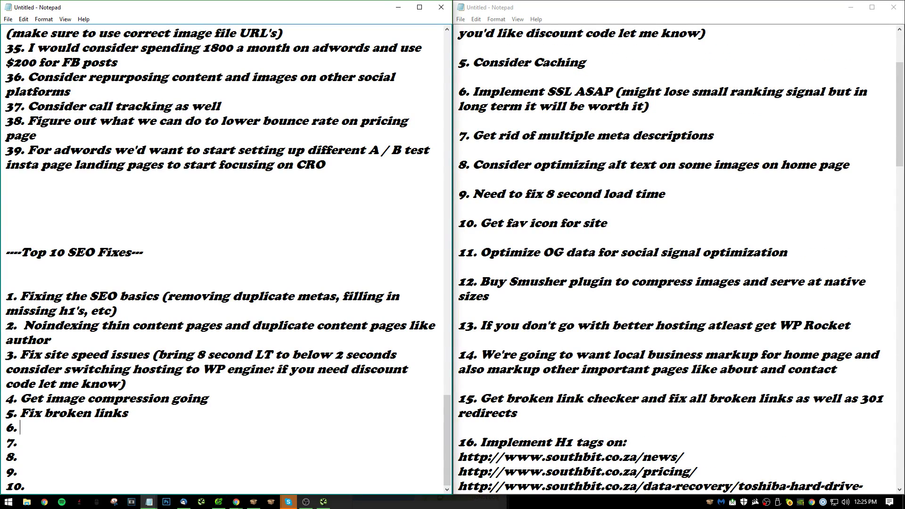
- Fill in fix 6 of the Top 10 SEO Fixes with "Get content upgrade going"
{"action": "type", "text": "get"}
{"action": "key", "text": "BackSpace"}
{"action": "key", "text": "BackSpace"}
{"action": "key", "text": "Return"}
{"action": "type", "text": "Get co"}
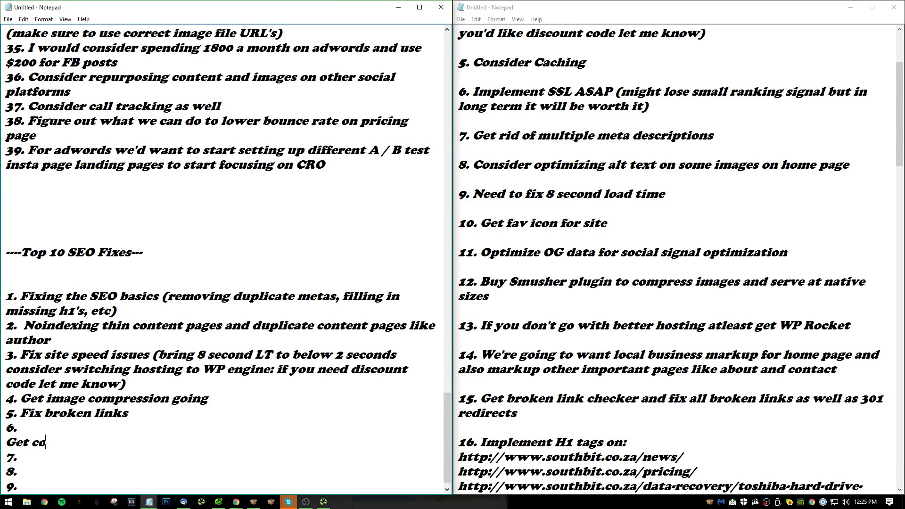
{"action": "key", "text": "BackSpace"}
{"action": "key", "text": "BackSpace"}
{"action": "key", "text": "BackSpace"}
{"action": "key", "text": "BackSpace"}
{"action": "key", "text": "BackSpace"}
{"action": "key", "text": "BackSpace"}
{"action": "key", "text": "BackSpace"}
{"action": "type", "text": "Get cont"}
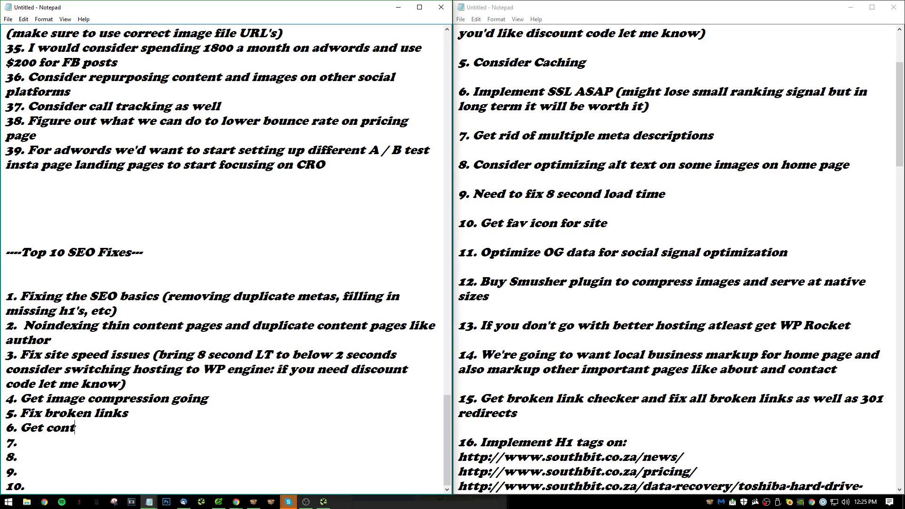
{"action": "type", "text": "ent upgrade going"}
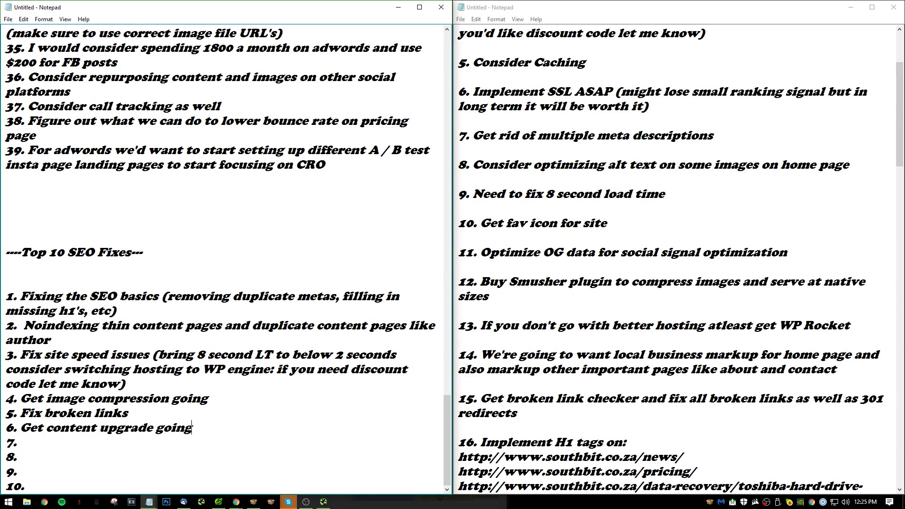
- Fill in fix 7 with "Get schema markup going (with local business markup)"
{"action": "type", "text": "Get scherma mark"}
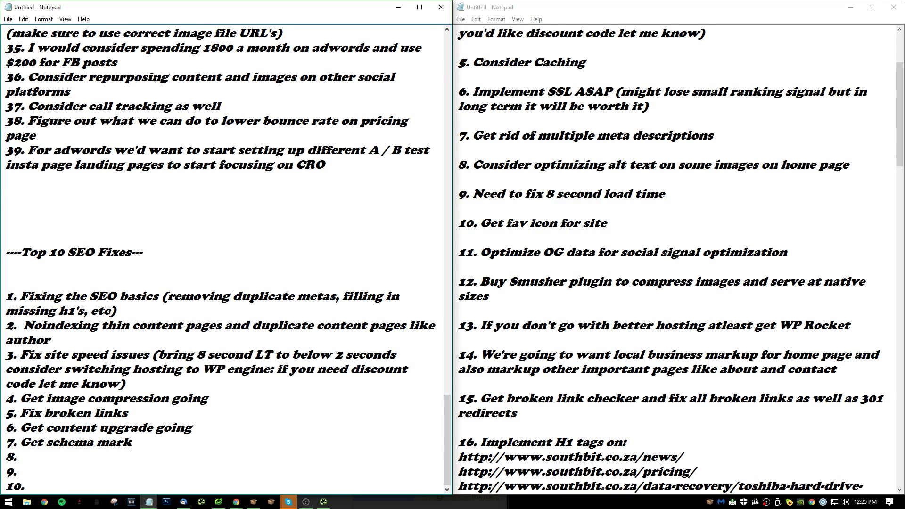
{"action": "type", "text": "up going (wit"}
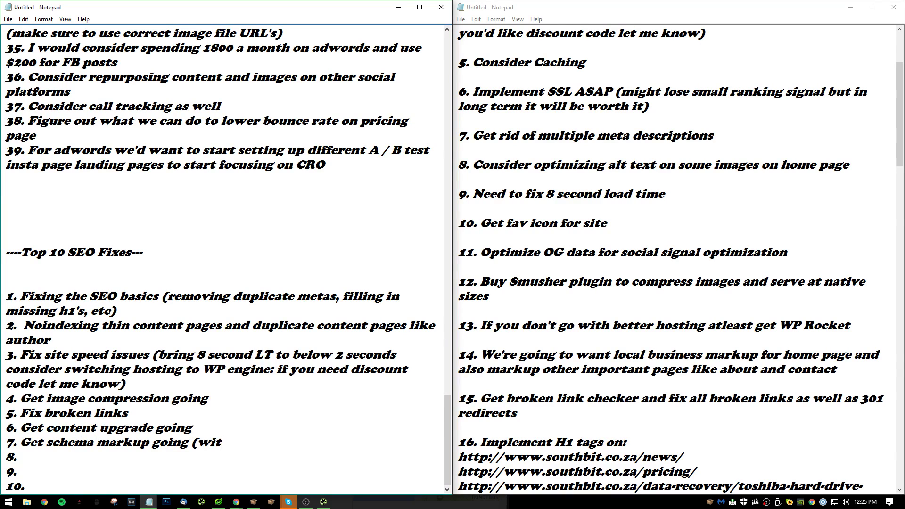
{"action": "type", "text": "h local business markup"}
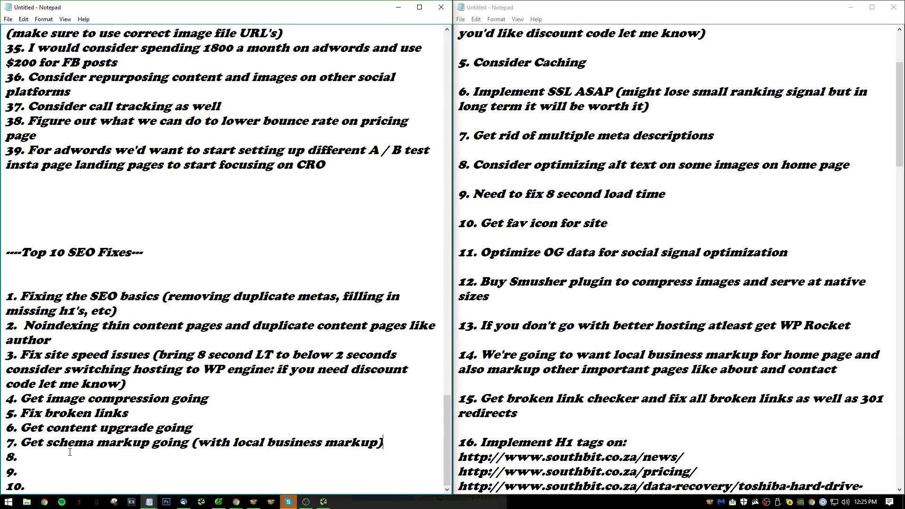
- Fill in fix 8 with "Reoptimize Adwords (they have tons of new features you can use like text extensions, price extensions, etc)"
{"action": "type", "text": "Reoptimize Adw"}
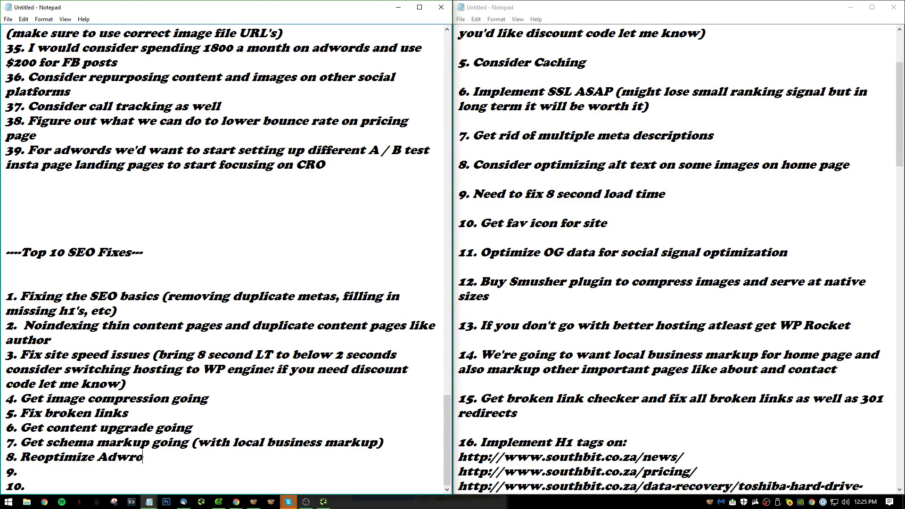
{"action": "type", "text": "ords (they have tons"}
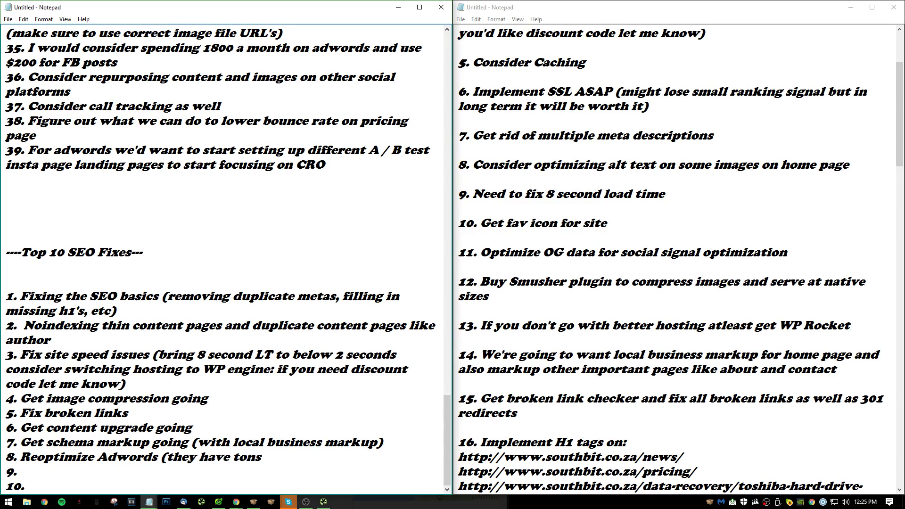
{"action": "type", "text": " of new featur"}
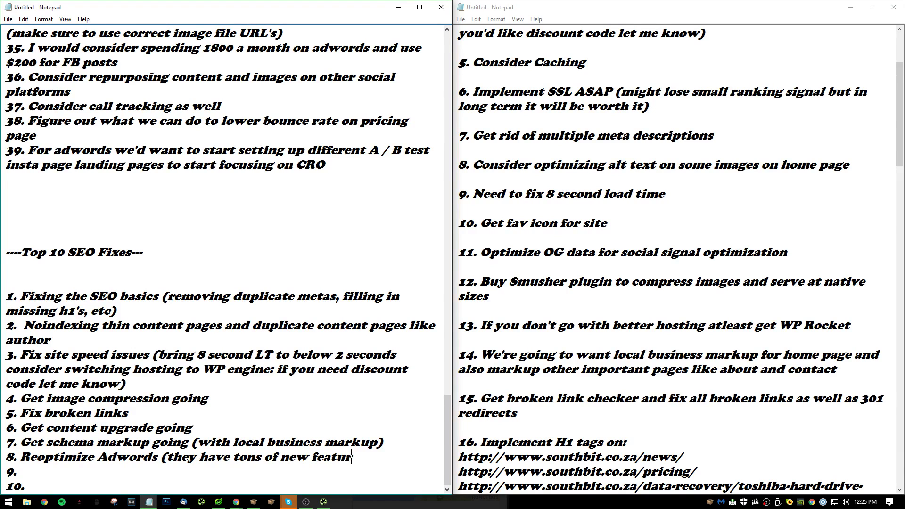
{"action": "type", "text": "es you can use like"}
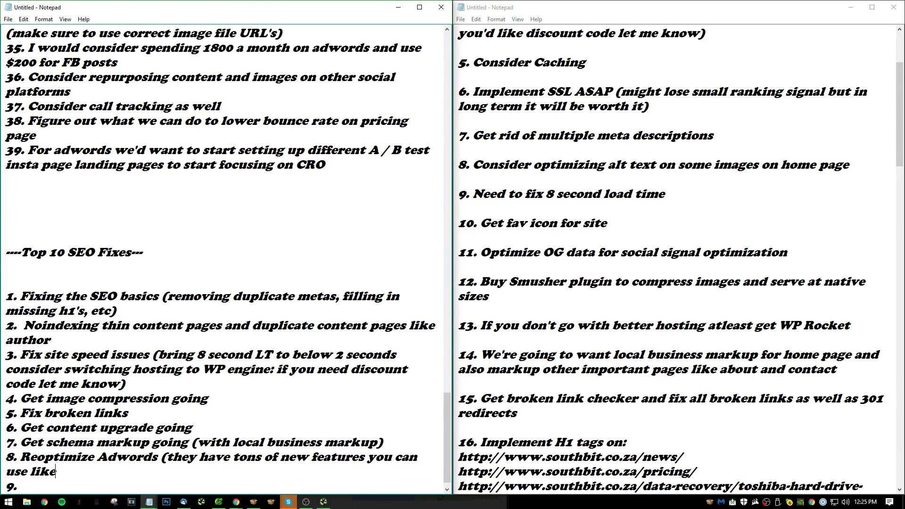
{"action": "type", "text": " text"}
{"action": "type", "text": ","}
{"action": "key", "text": "BackSpace"}
{"action": "key", "text": "BackSpace"}
{"action": "key", "text": "BackSpace"}
{"action": "key", "text": "BackSpace"}
{"action": "key", "text": "BackSpace"}
{"action": "key", "text": "BackSpace"}
{"action": "key", "text": "BackSpace"}
{"action": "type", "text": "xt estensions, price e"}
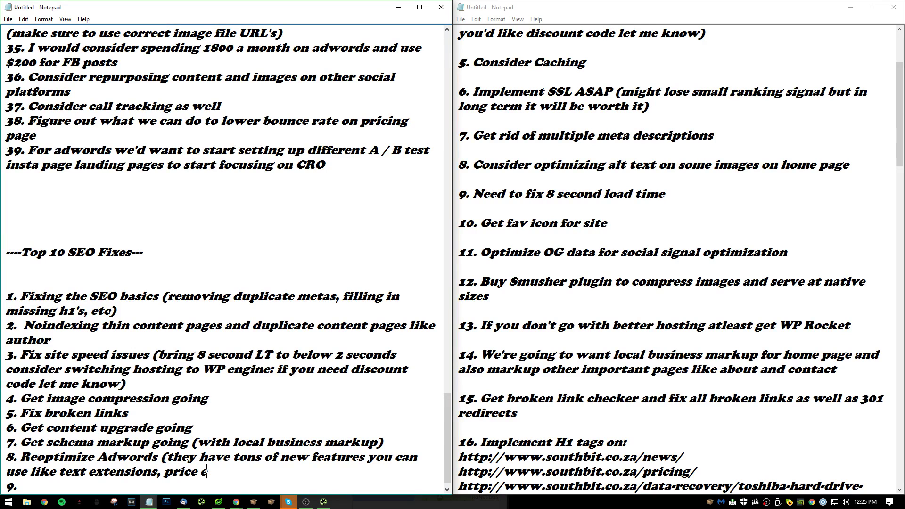
{"action": "type", "text": "xtensions, etc)"}
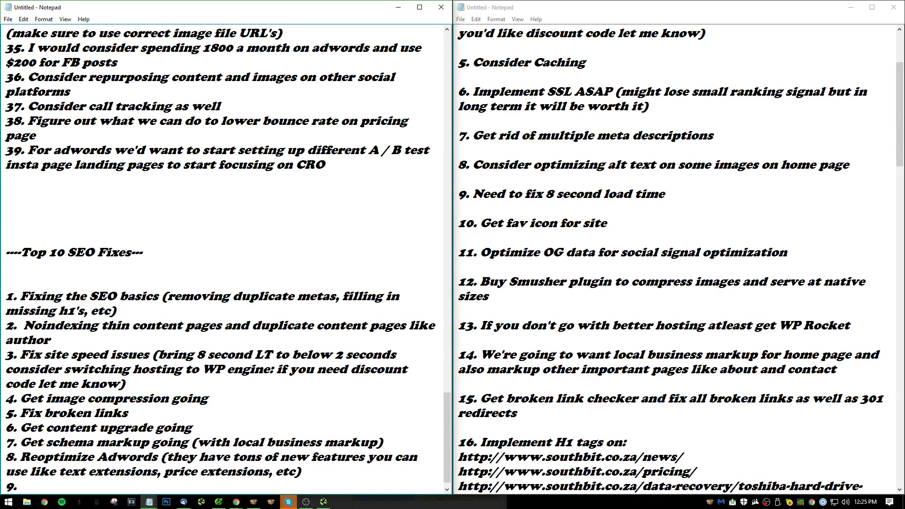
- Check the remaining recommendations in the second Notepad window and fill in fix 9 with "Get social signals going and push more content in that regard"
{"action": "scroll", "coordinate": [53, 453], "scroll_direction": "down", "scroll_amount": 1}
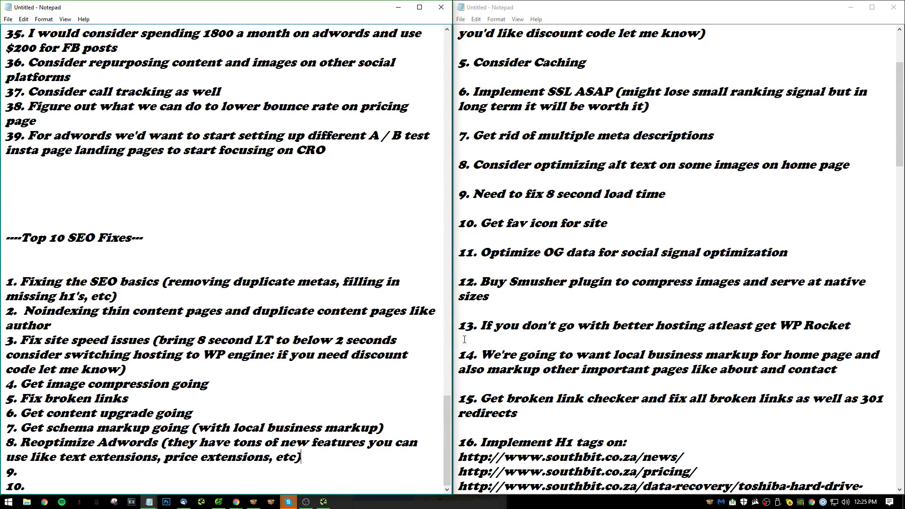
{"action": "scroll", "coordinate": [743, 322], "scroll_direction": "down", "scroll_amount": 3}
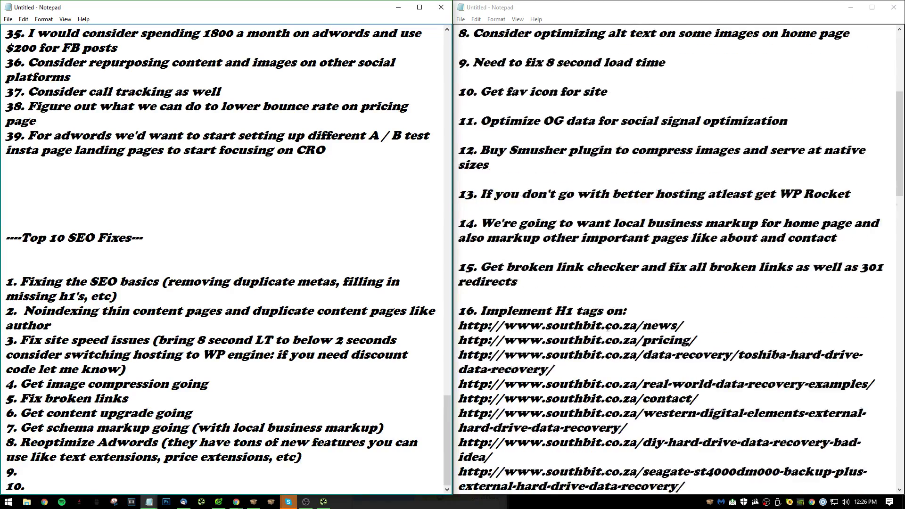
{"action": "scroll", "coordinate": [608, 329], "scroll_direction": "down", "scroll_amount": 20}
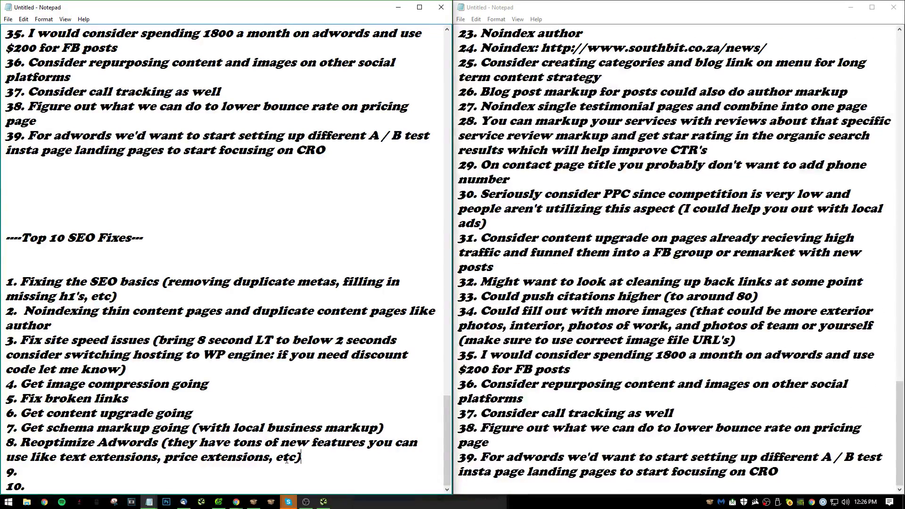
{"action": "left_click", "coordinate": [724, 282]}
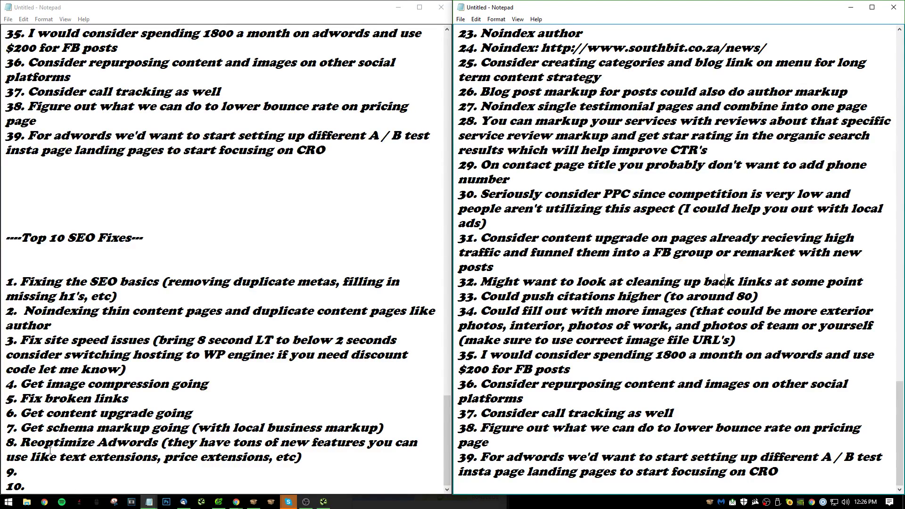
{"action": "left_click", "coordinate": [45, 471]}
{"action": "type", "text": "Get so"}
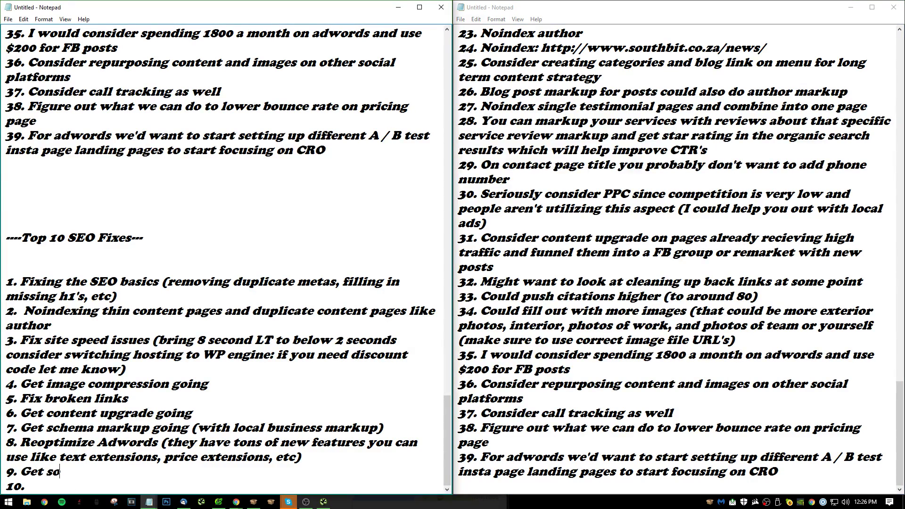
{"action": "type", "text": "cial signals going "}
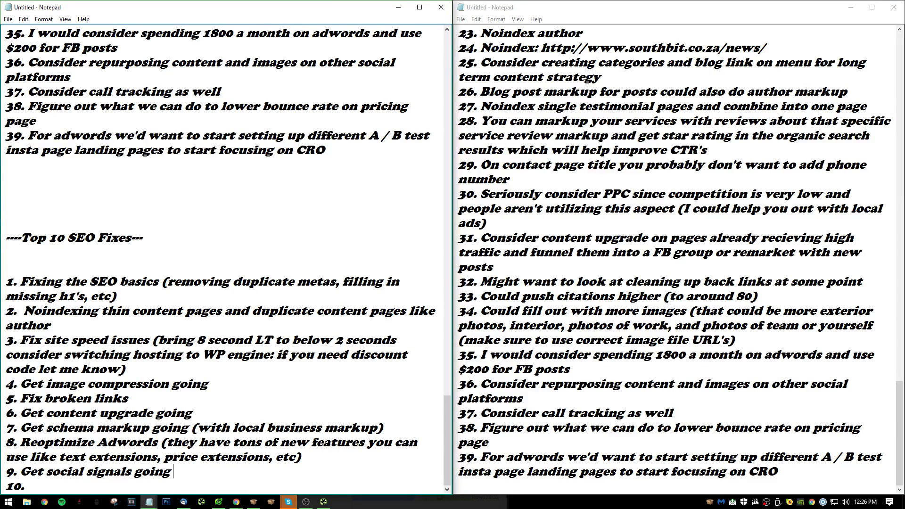
{"action": "type", "text": "and push m"}
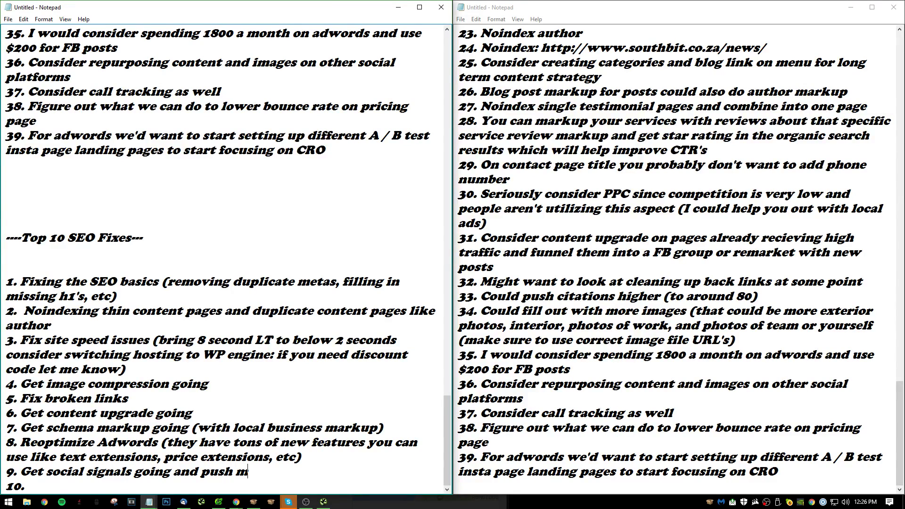
{"action": "type", "text": "ore content"}
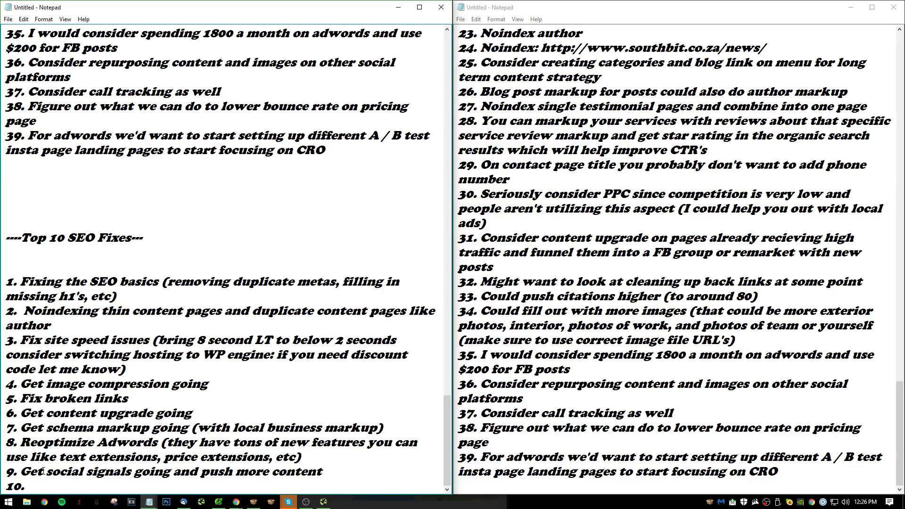
{"action": "type", "text": " in that regard"}
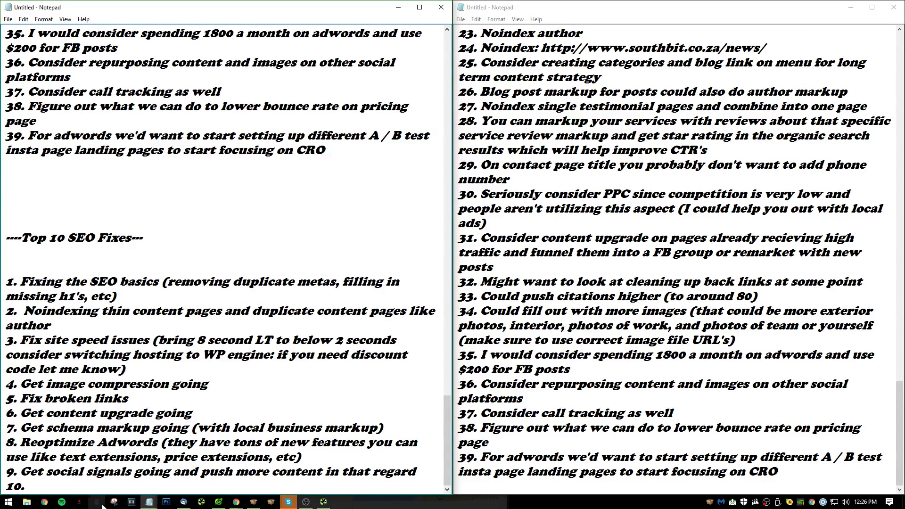
- Fill in fix 10 with "Start responding to reviews"
{"action": "left_click", "coordinate": [96, 486]}
{"action": "type", "text": "Start r"}
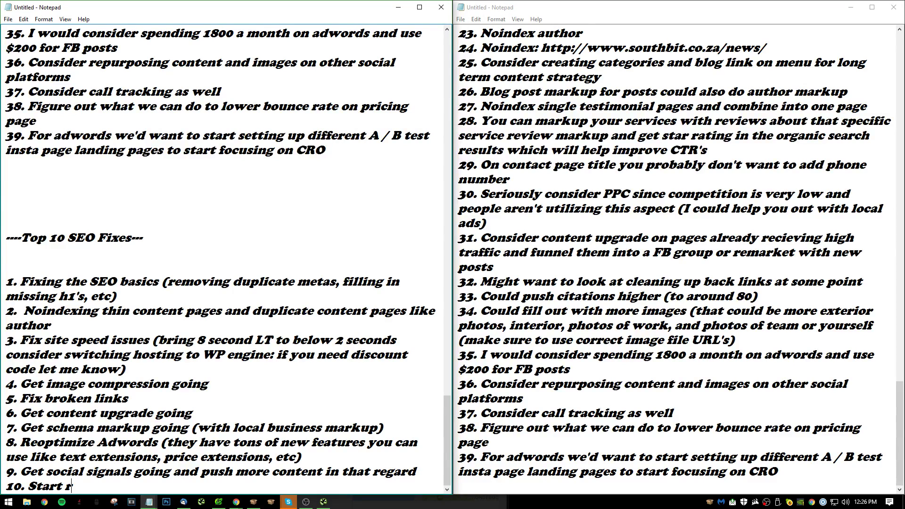
{"action": "type", "text": "esponding to reviews"}
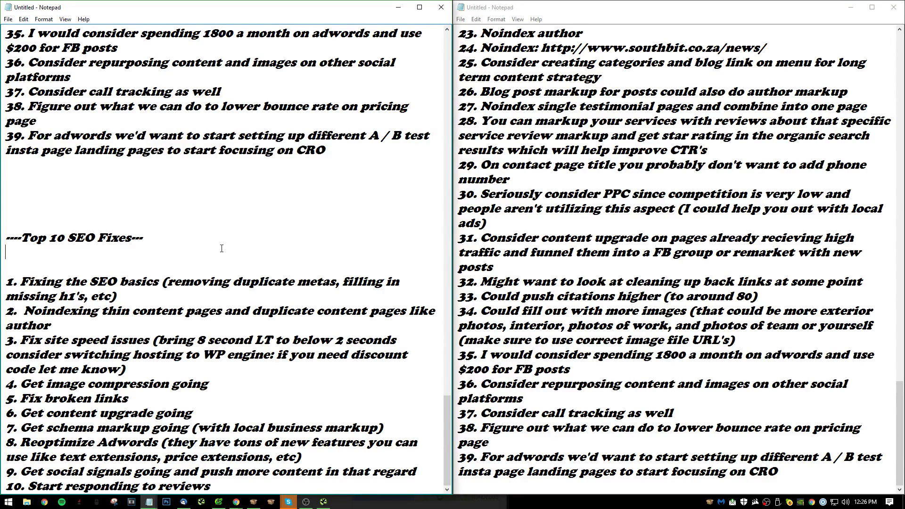
- Minimize the second Notepad window holding the copied recommendations and maximize the one with the Top 10 SEO Fixes
{"action": "scroll", "coordinate": [287, 263], "scroll_direction": "up", "scroll_amount": 13}
{"action": "scroll", "coordinate": [674, 255], "scroll_direction": "up", "scroll_amount": 5}
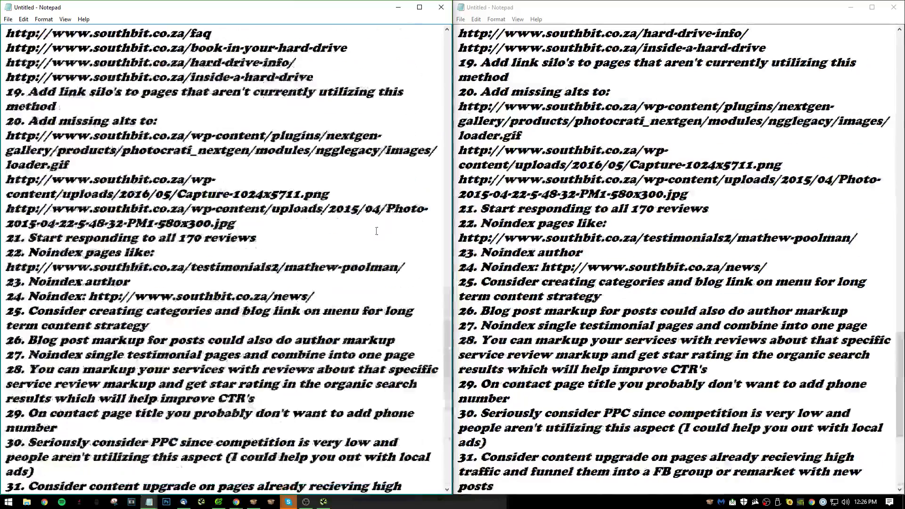
{"action": "scroll", "coordinate": [362, 255], "scroll_direction": "down", "scroll_amount": 7}
{"action": "scroll", "coordinate": [361, 255], "scroll_direction": "down", "scroll_amount": 6}
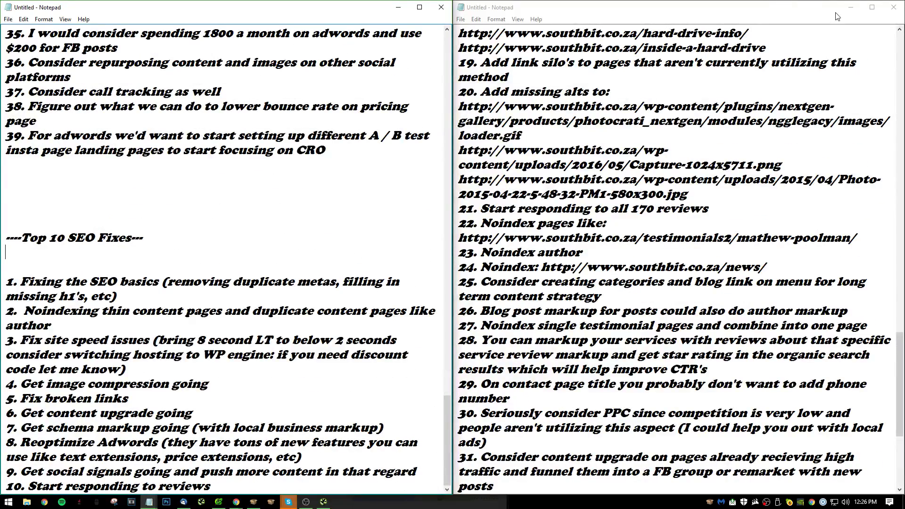
{"action": "left_click", "coordinate": [851, 7]}
{"action": "key", "text": "super+Up"}
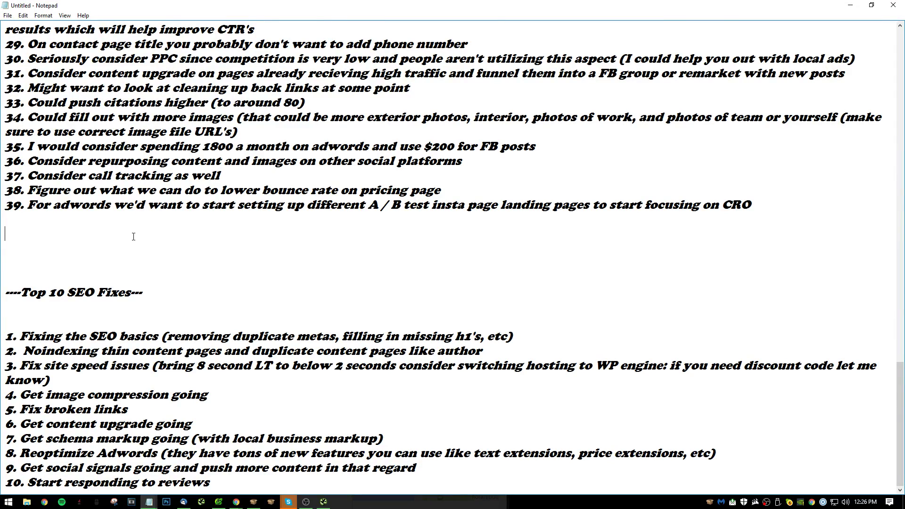
- Remove the surplus blank lines between recommendation 39 and the Top 10 SEO Fixes heading, leaving one
{"action": "key", "text": "BackSpace"}
{"action": "key", "text": "BackSpace"}
{"action": "key", "text": "Delete"}
{"action": "key", "text": "Delete"}
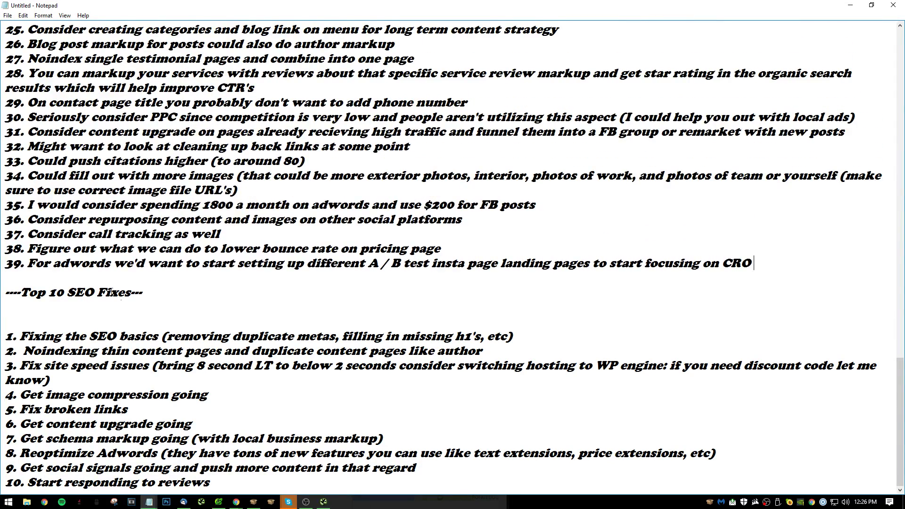
{"action": "key", "text": "alt+Tab"}
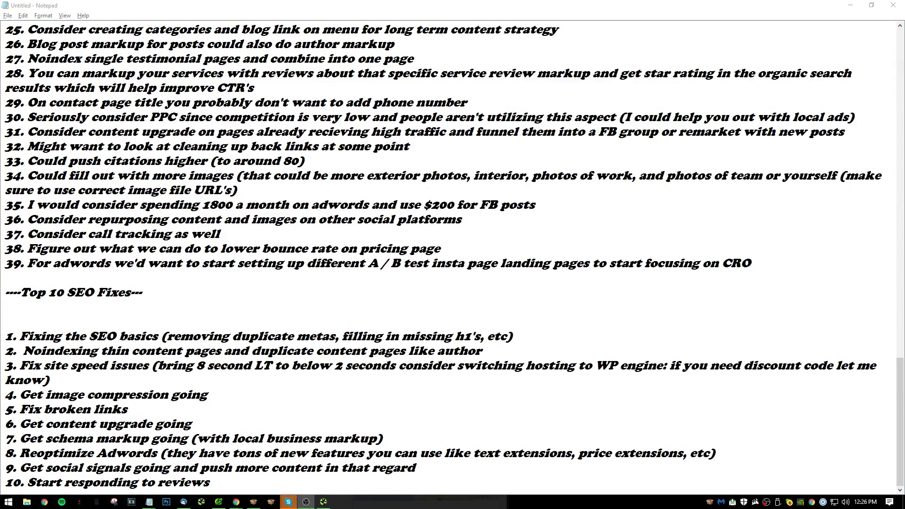
{"action": "key", "text": "alt+Tab"}
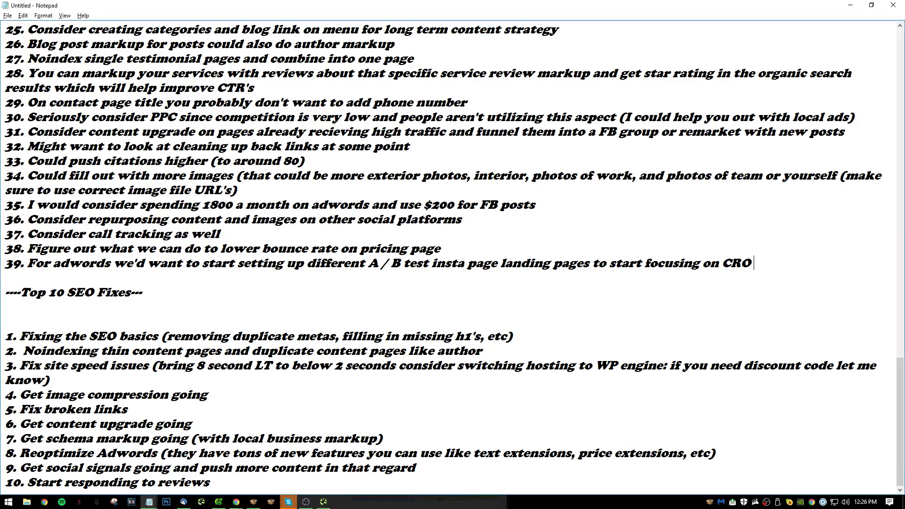
- Insert a blank line between recommendations 19 and 20 to match the spacing of the earlier items
{"action": "scroll", "coordinate": [208, 371], "scroll_direction": "up", "scroll_amount": 20}
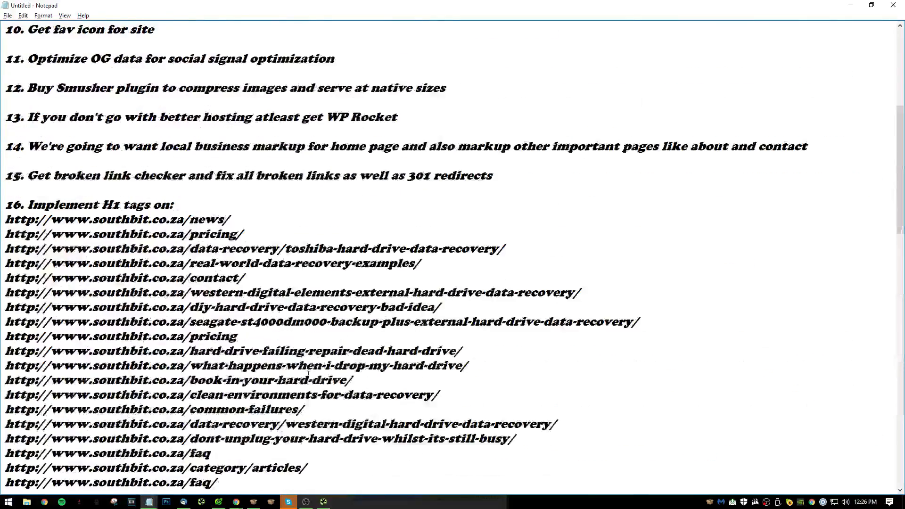
{"action": "scroll", "coordinate": [318, 280], "scroll_direction": "down", "scroll_amount": 7}
{"action": "scroll", "coordinate": [318, 280], "scroll_direction": "down", "scroll_amount": 20}
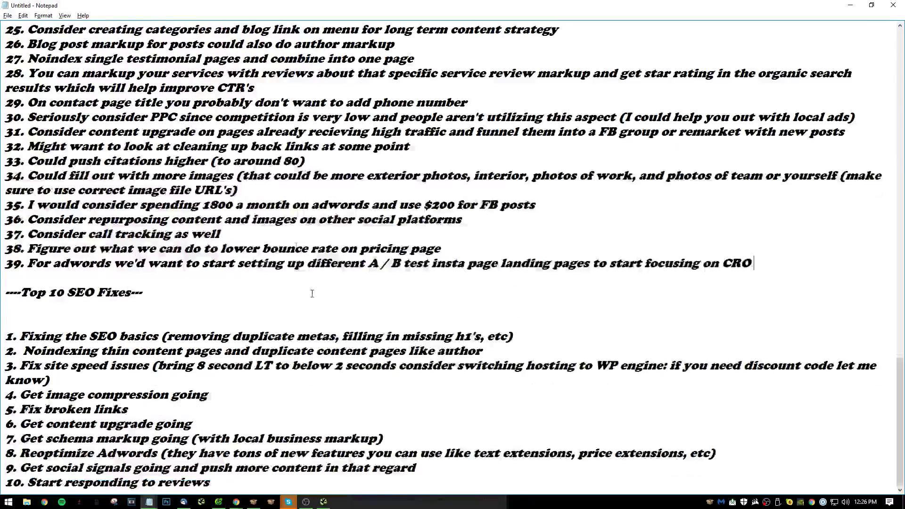
{"action": "scroll", "coordinate": [214, 130], "scroll_direction": "up", "scroll_amount": 20}
{"action": "scroll", "coordinate": [214, 131], "scroll_direction": "down", "scroll_amount": 20}
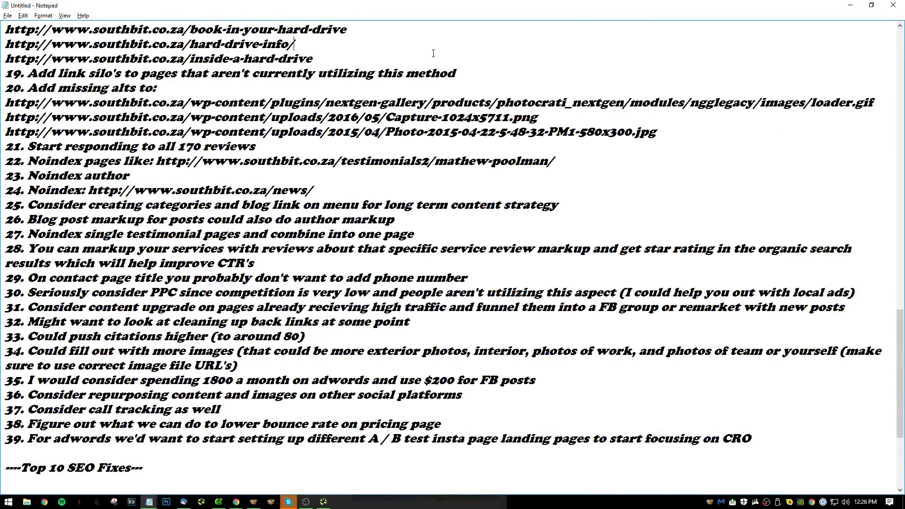
{"action": "left_click", "coordinate": [450, 61]}
{"action": "key", "text": "BackSpace"}
{"action": "key", "text": "BackSpace"}
{"action": "key", "text": "ctrl+z"}
{"action": "left_click", "coordinate": [456, 74]}
{"action": "key", "text": "Return"}
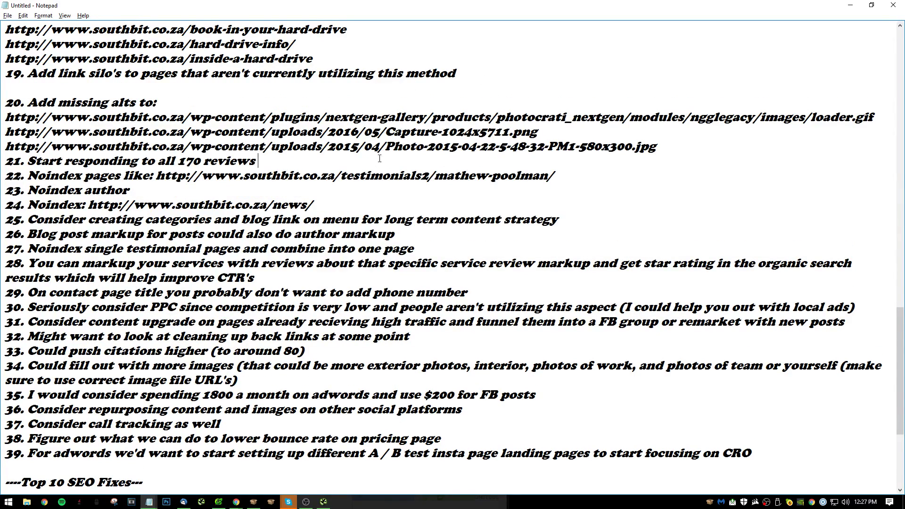
- Insert a blank line after each of recommendations 21, 22 and 23
{"action": "key", "text": "Return"}
{"action": "key", "text": "Up"}
{"action": "key", "text": "End"}
{"action": "key", "text": "Return"}
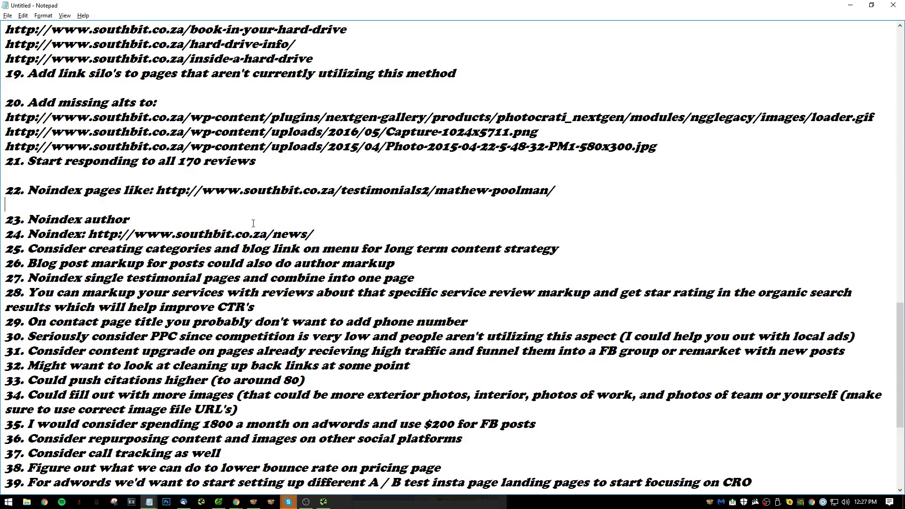
{"action": "key", "text": "Down"}
{"action": "key", "text": "End"}
{"action": "key", "text": "Return"}
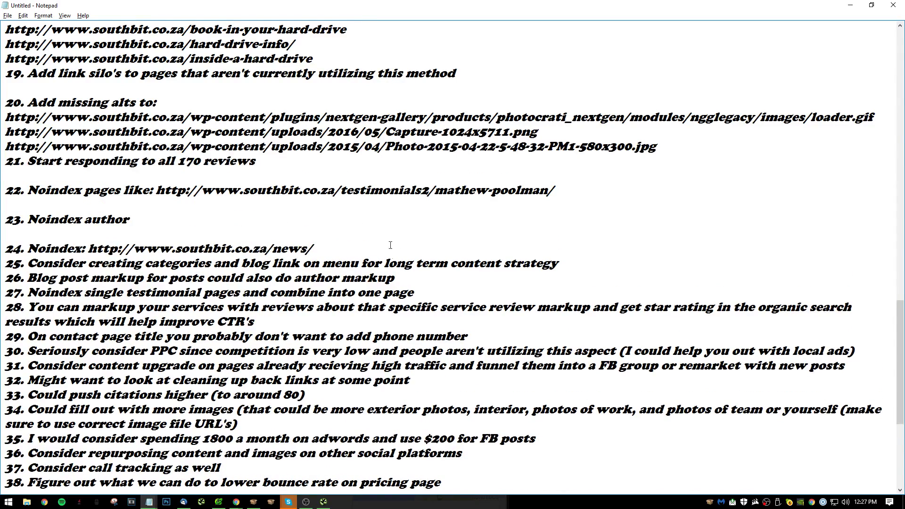
- Separate recommendations 24 through 28 from one another with single blank lines
{"action": "key", "text": "Down"}
{"action": "key", "text": "End"}
{"action": "key", "text": "Return"}
{"action": "key", "text": "Down"}
{"action": "key", "text": "End"}
{"action": "key", "text": "Return"}
{"action": "key", "text": "Down"}
{"action": "key", "text": "End"}
{"action": "key", "text": "Return"}
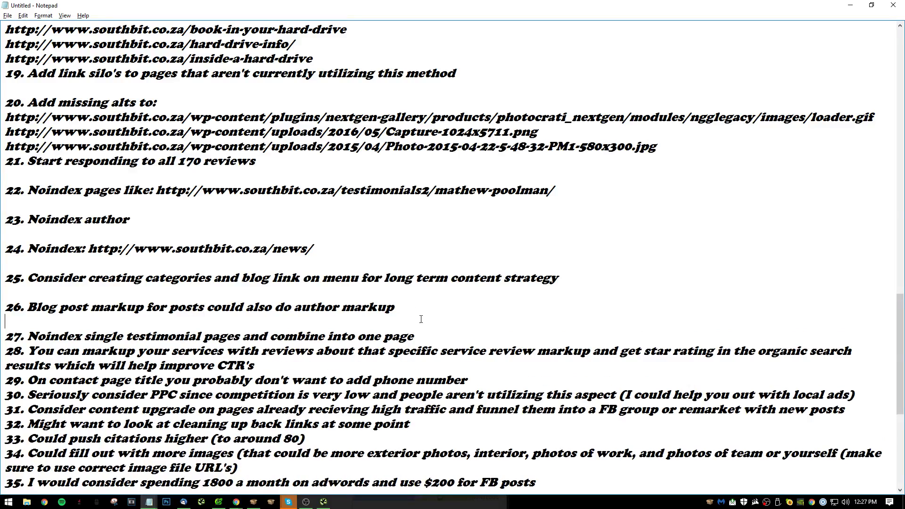
{"action": "key", "text": "Down"}
{"action": "key", "text": "End"}
{"action": "key", "text": "Return"}
- Add one blank line below each of recommendations 28, 29, 30 and 31
{"action": "scroll", "coordinate": [575, 306], "scroll_direction": "down", "scroll_amount": 2}
{"action": "left_click", "coordinate": [864, 284]}
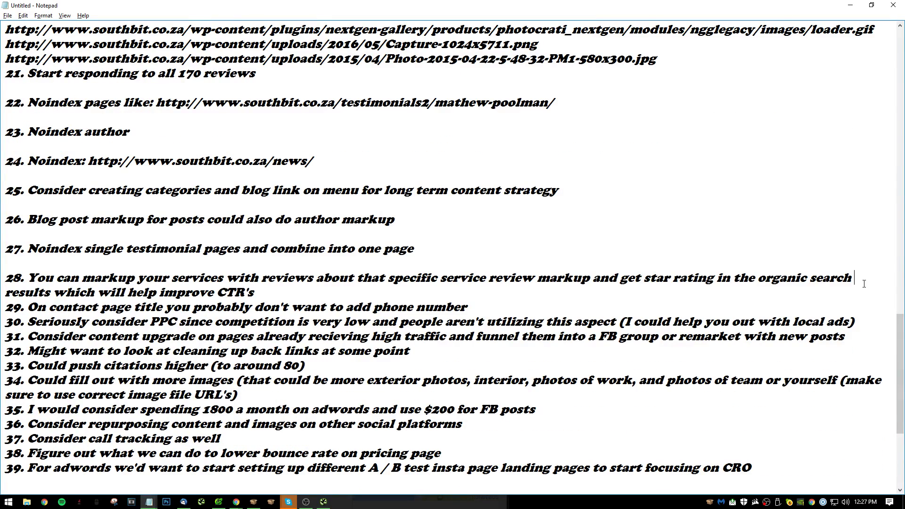
{"action": "key", "text": "Return"}
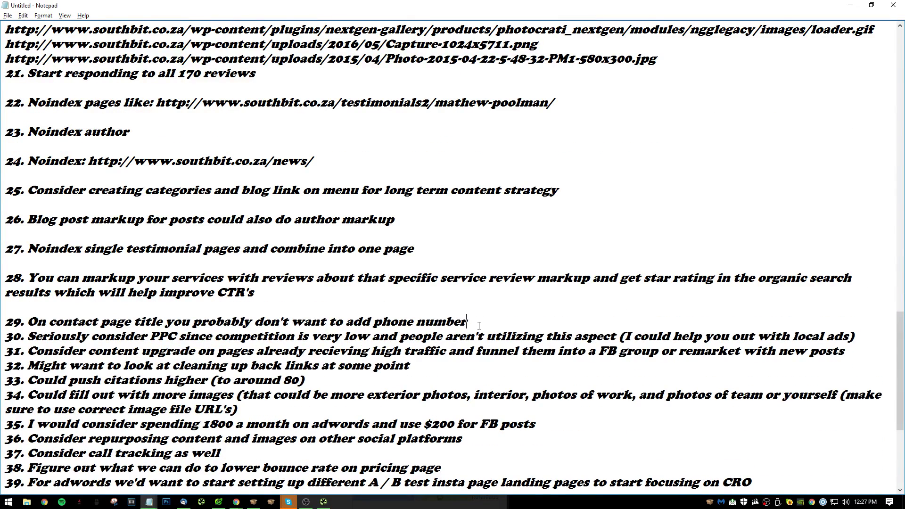
{"action": "key", "text": "Return"}
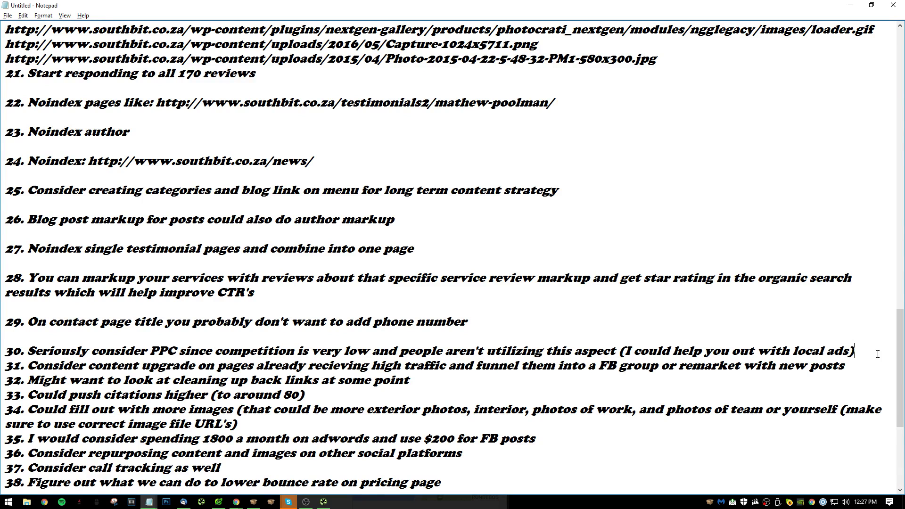
{"action": "key", "text": "Return"}
{"action": "scroll", "coordinate": [878, 354], "scroll_direction": "down", "scroll_amount": 2}
{"action": "left_click", "coordinate": [862, 291]}
{"action": "key", "text": "Return"}
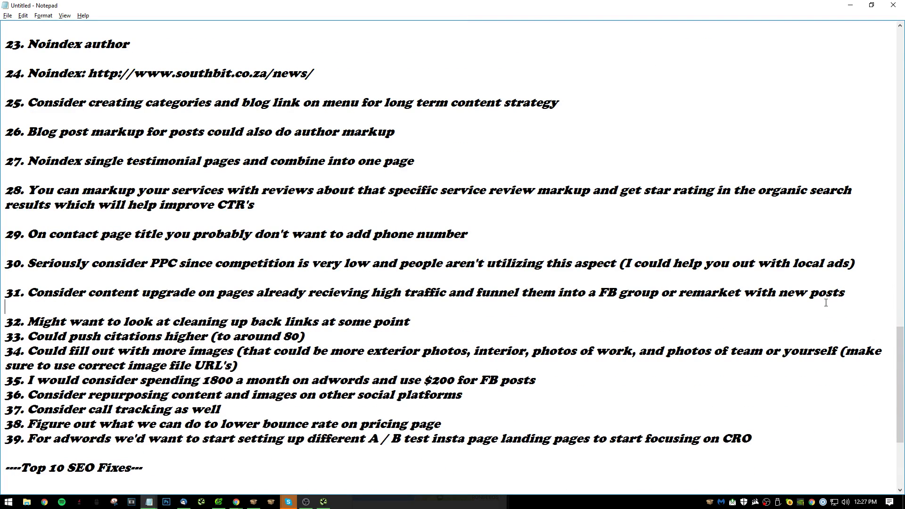
- Space out recommendations 32 through 36 with one blank line between each pair
{"action": "key", "text": "Return"}
{"action": "left_click", "coordinate": [318, 349]}
{"action": "key", "text": "Return"}
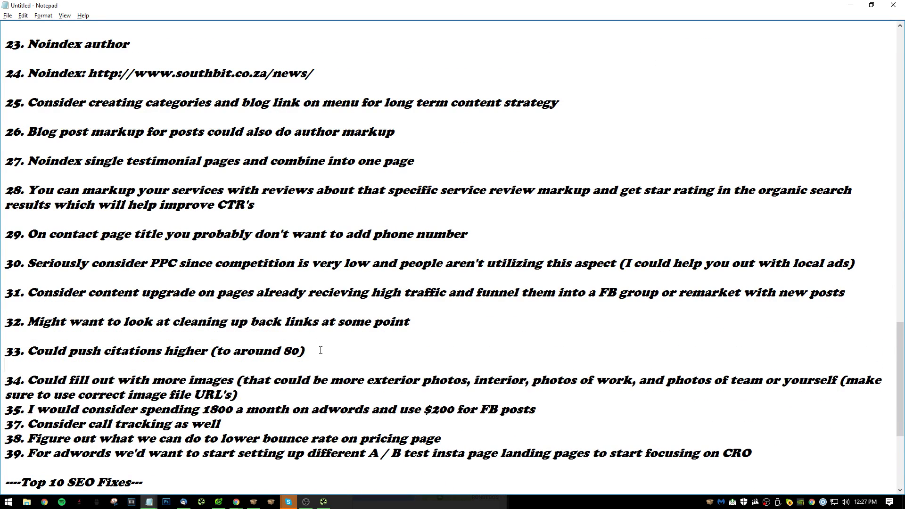
{"action": "left_click", "coordinate": [682, 394]}
{"action": "key", "text": "Return"}
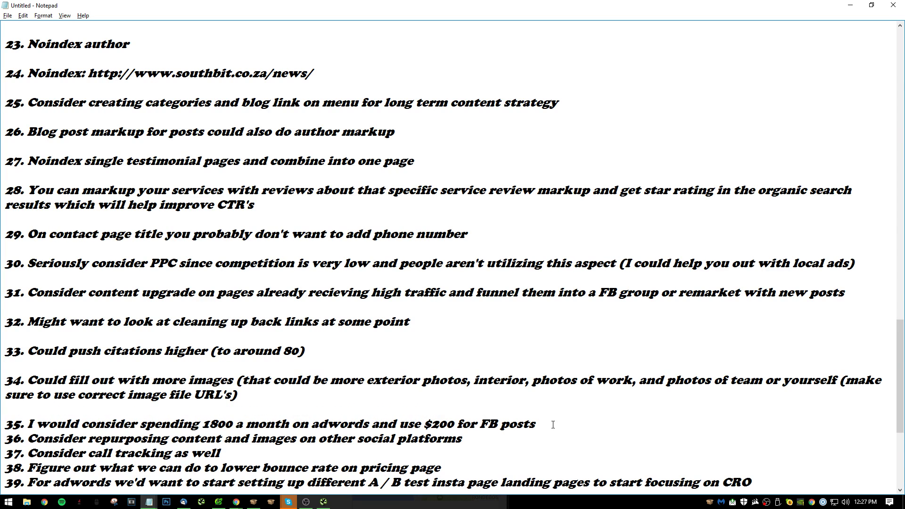
{"action": "left_click", "coordinate": [553, 425]}
{"action": "key", "text": "Return"}
- Insert a blank line after each of recommendations 36, 37 and 38
{"action": "scroll", "coordinate": [471, 370], "scroll_direction": "down", "scroll_amount": 3}
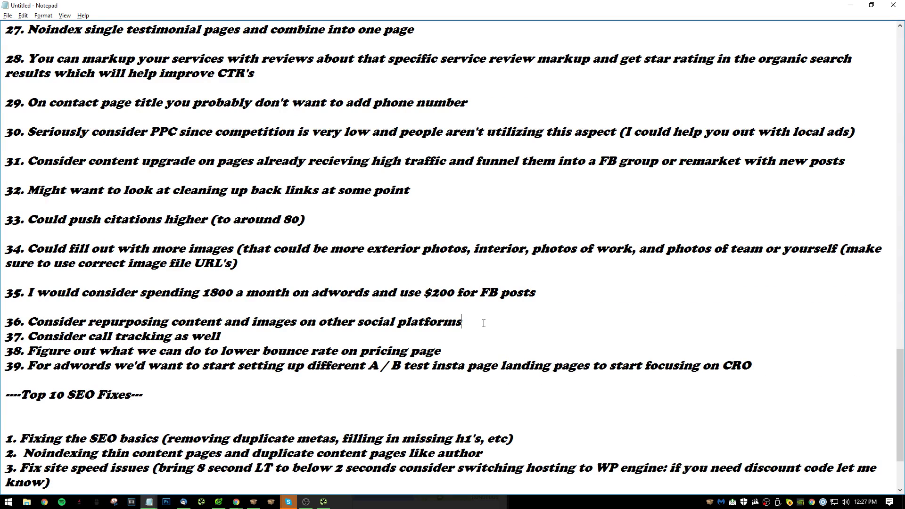
{"action": "key", "text": "Return"}
{"action": "left_click", "coordinate": [306, 350]}
{"action": "key", "text": "Return"}
{"action": "left_click", "coordinate": [441, 380]}
{"action": "key", "text": "Return"}
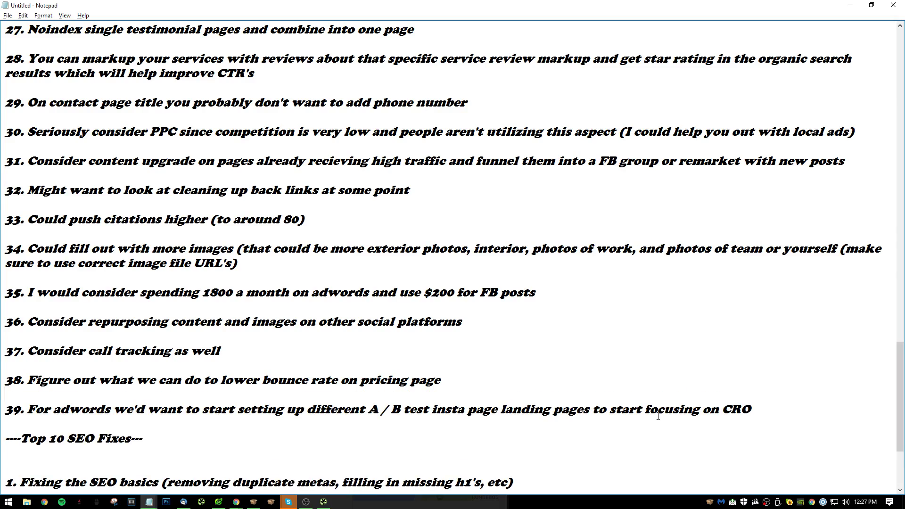
- Strip the dashes from both ends of the Top 10 SEO Fixes heading and leave two blank lines above it
{"action": "scroll", "coordinate": [749, 395], "scroll_direction": "down", "scroll_amount": 3}
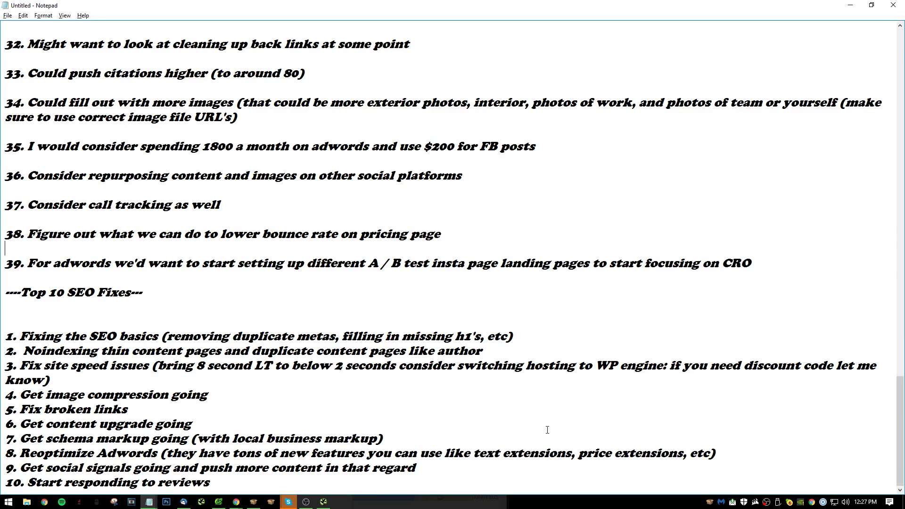
{"action": "scroll", "coordinate": [563, 283], "scroll_direction": "up", "scroll_amount": 20}
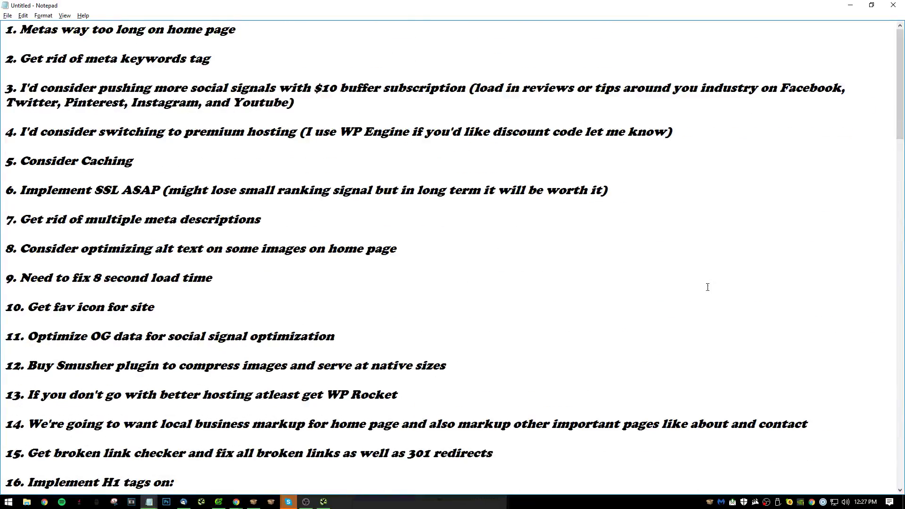
{"action": "scroll", "coordinate": [842, 233], "scroll_direction": "down", "scroll_amount": 20}
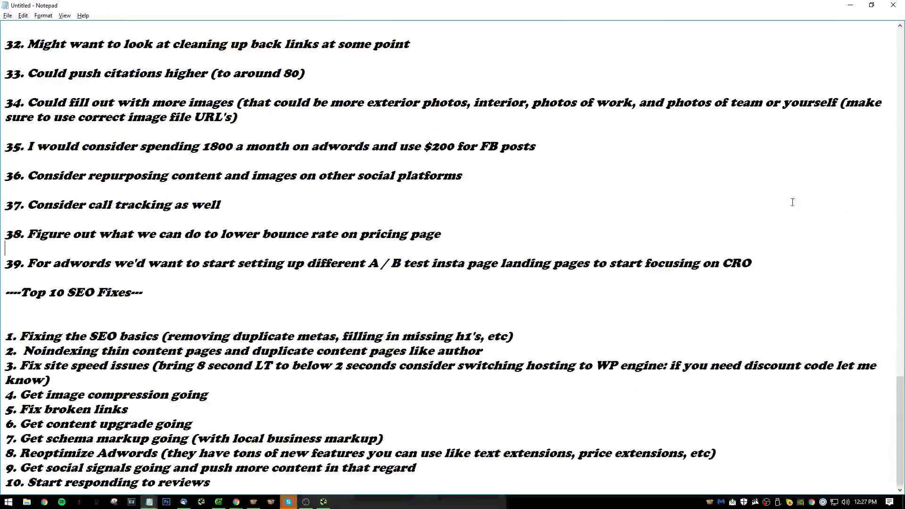
{"action": "left_click", "coordinate": [633, 339]}
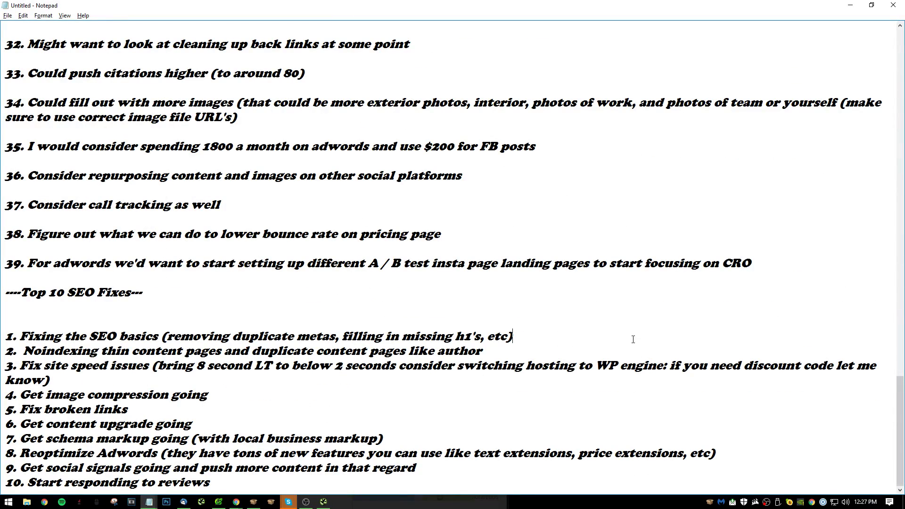
{"action": "left_click_drag", "start_coordinate": [169, 293], "coordinate": [131, 293]}
{"action": "key", "text": "BackSpace"}
{"action": "left_click_drag", "start_coordinate": [20, 292], "coordinate": [5, 281]}
{"action": "key", "text": "BackSpace"}
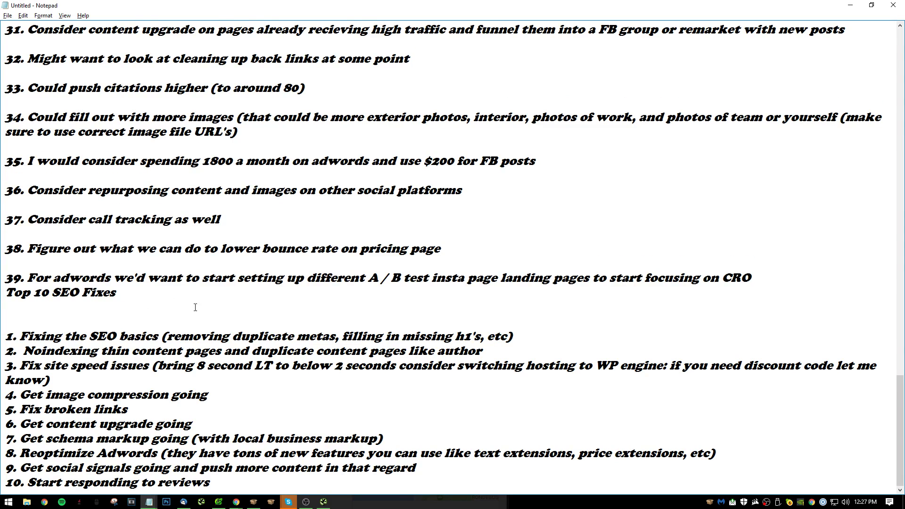
{"action": "key", "text": "Return"}
{"action": "key", "text": "Return"}
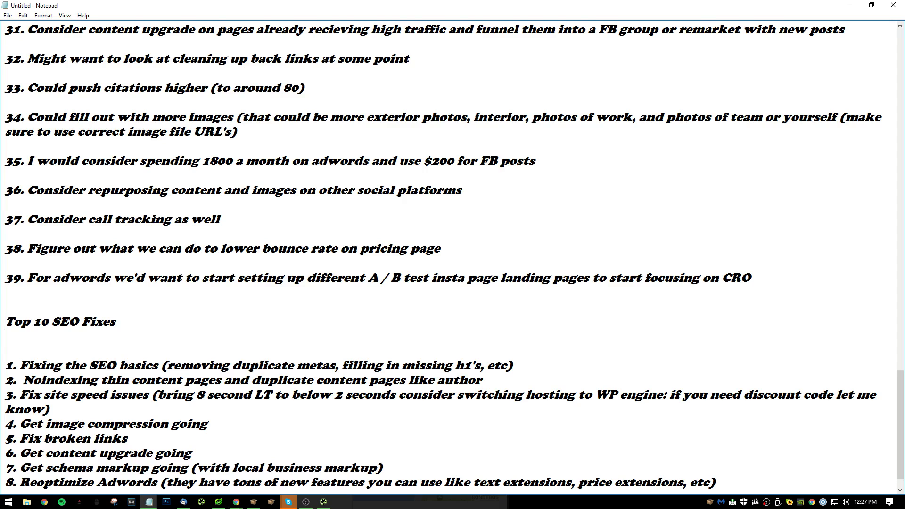
- Prefix the Top 10 SEO Fixes heading with "Road Map -->"
{"action": "type", "text": "--->"}
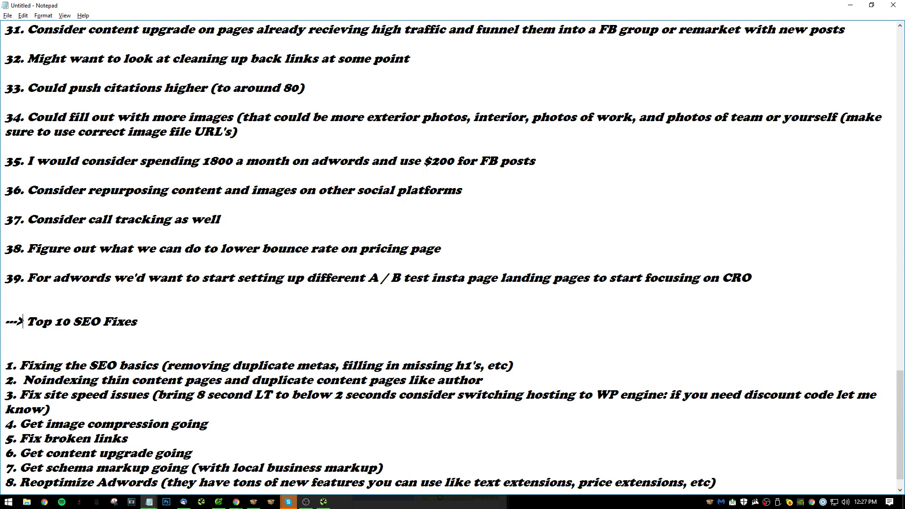
{"action": "left_click", "coordinate": [8, 321]}
{"action": "key", "text": "BackSpace"}
{"action": "key", "text": "Up"}
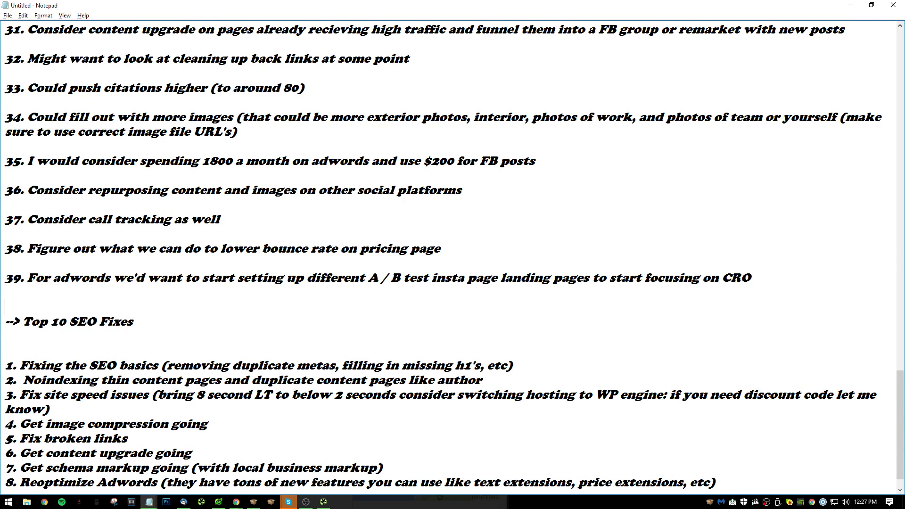
{"action": "type", "text": "Roadmap"}
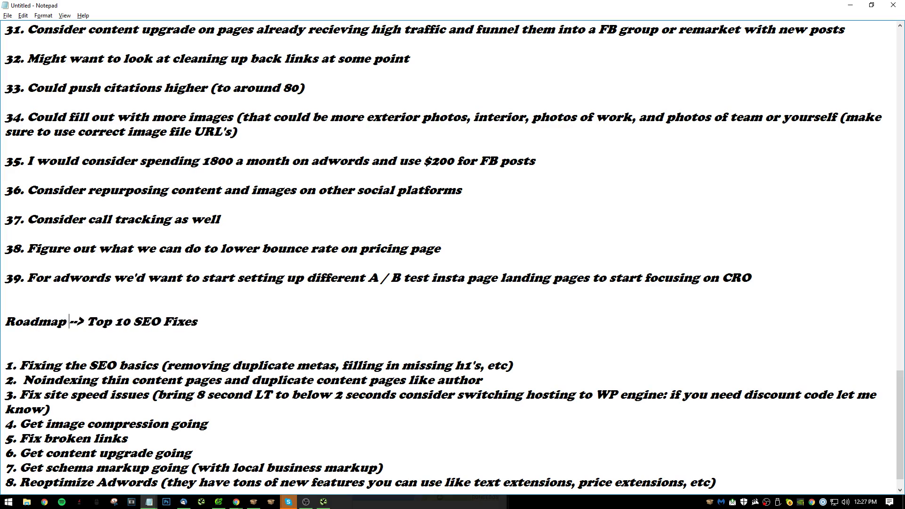
{"action": "key", "text": "BackSpace"}
{"action": "key", "text": "BackSpace"}
{"action": "key", "text": "BackSpace"}
{"action": "type", "text": "Map"}
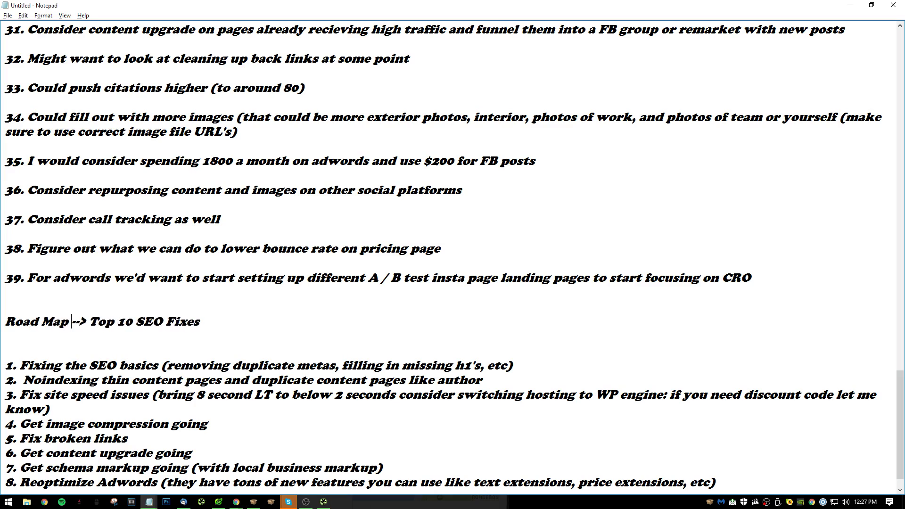
- Add the heading "Audit:" at the start of the document, with two blank lines between it and recommendation 1
{"action": "scroll", "coordinate": [182, 343], "scroll_direction": "up", "scroll_amount": 5}
{"action": "scroll", "coordinate": [182, 343], "scroll_direction": "up", "scroll_amount": 20}
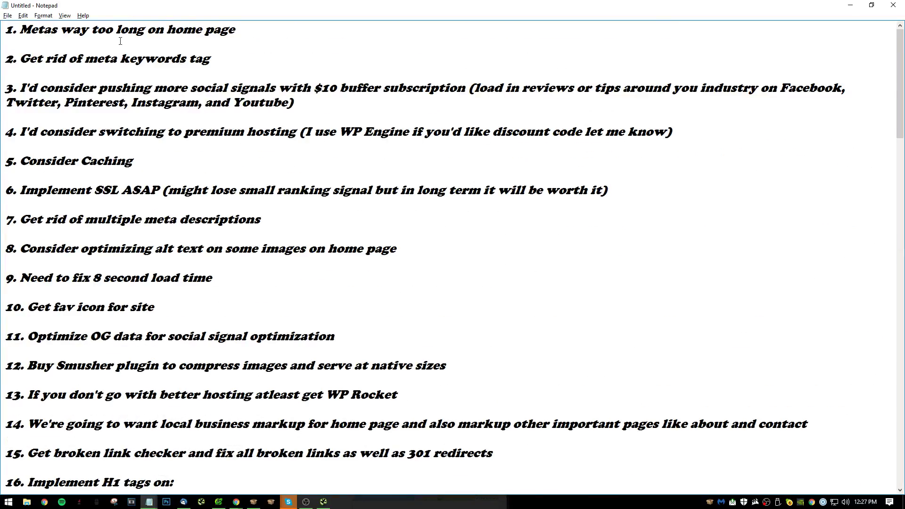
{"action": "key", "text": "Home"}
{"action": "key", "text": "Return"}
{"action": "key", "text": "Return"}
{"action": "key", "text": "Return"}
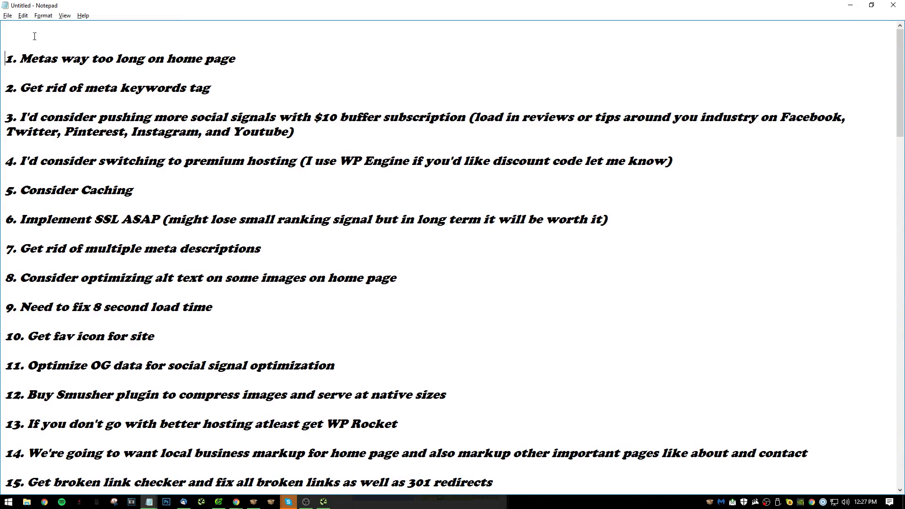
{"action": "left_click", "coordinate": [35, 35]}
{"action": "type", "text": "Audit"}
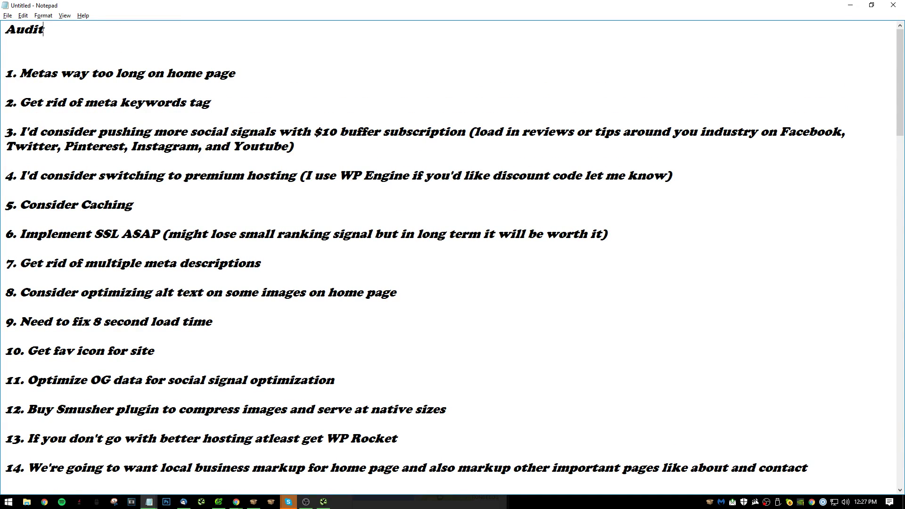
{"action": "type", "text": ":"}
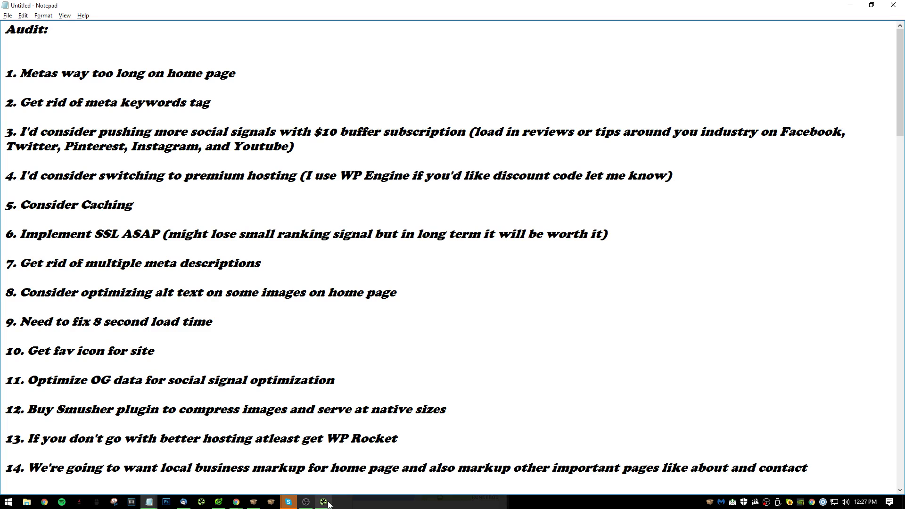